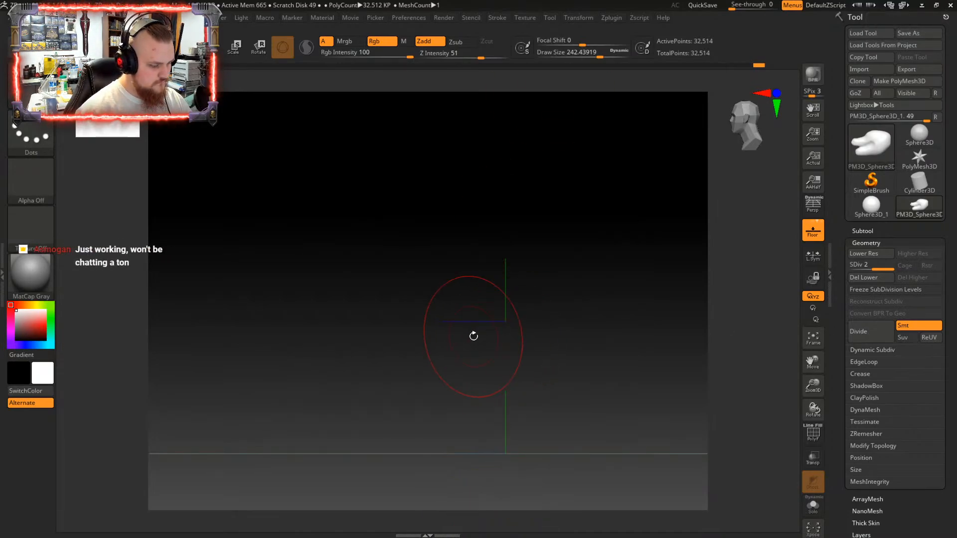
Widen the rounded tip of the creature head's upper snout by pulling its sides outward
drag(546, 340, 564, 348)
shift+right_drag(593, 343, 589, 343)
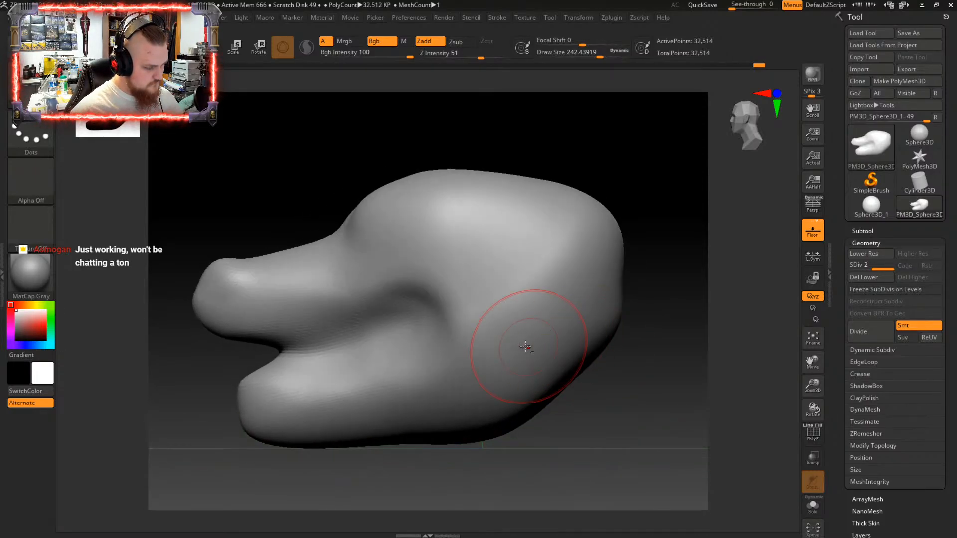
alt+right_drag(526, 347, 505, 342)
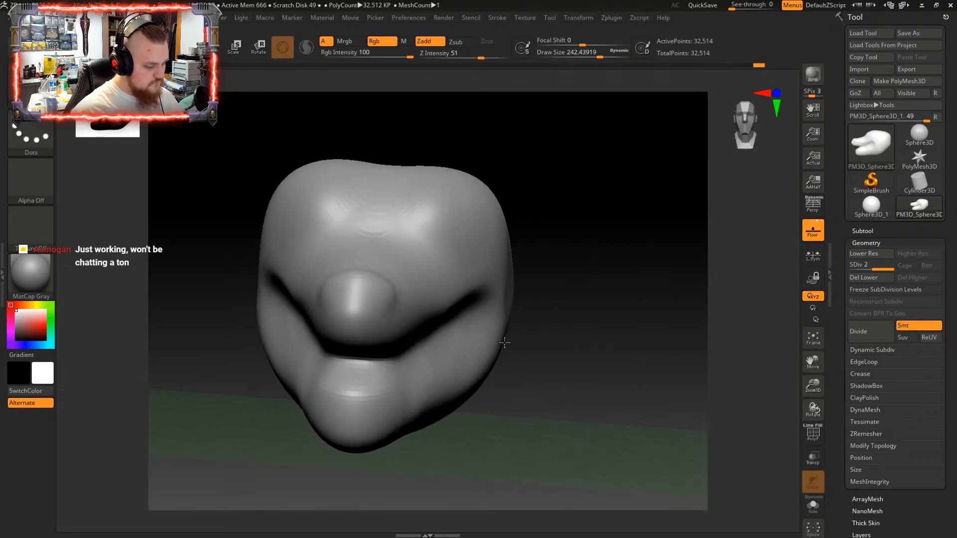
drag(397, 296, 425, 303)
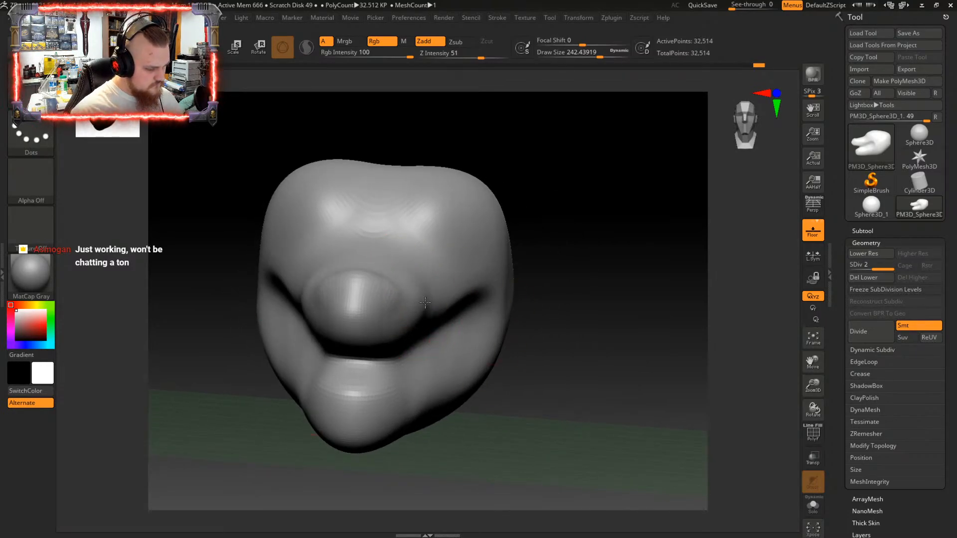
Pull the lower jaw's sides outward with a draw size of about 259, undoing the overdone bulge
right_drag(425, 302, 439, 338)
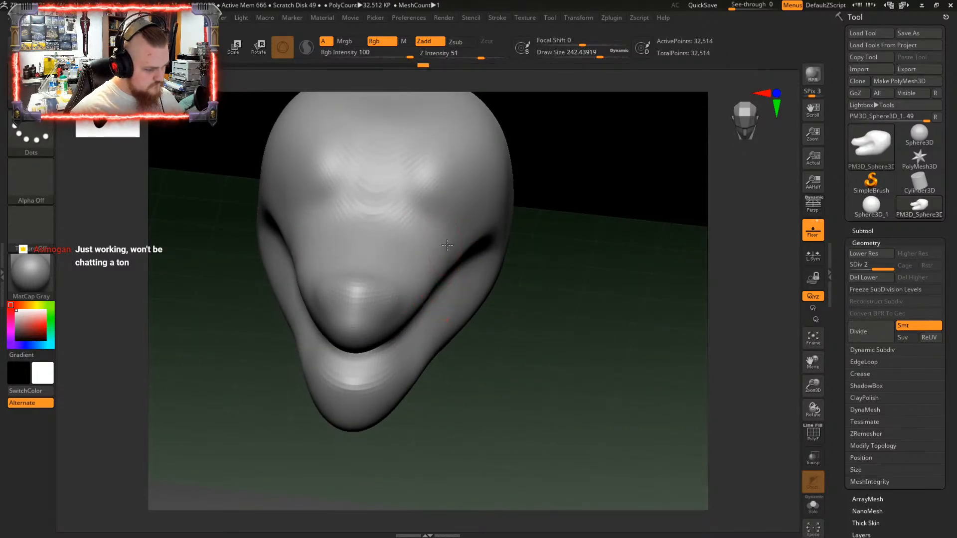
mouse_move(399, 331)
right_down()
mouse_move(425, 298)
mouse_move(384, 364)
right_up()
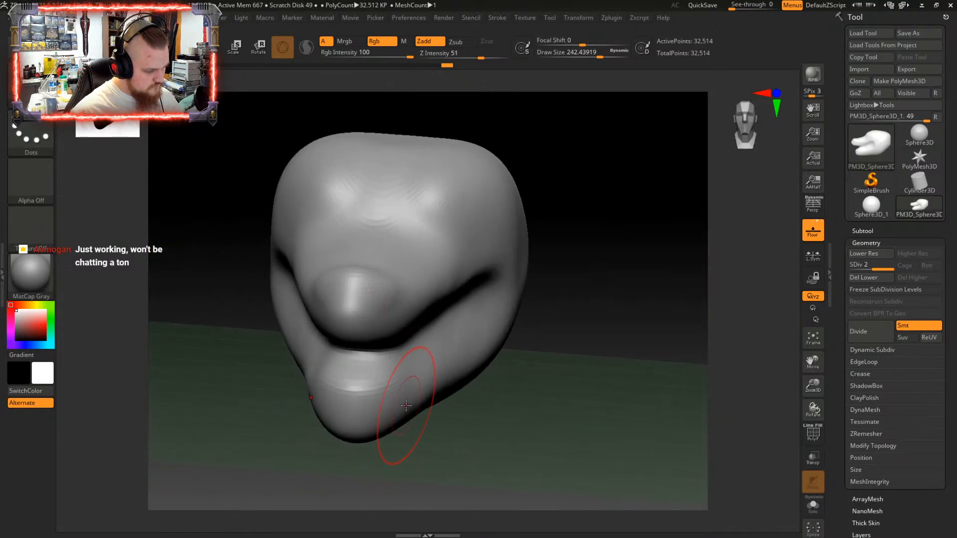
key(space)
click(410, 363)
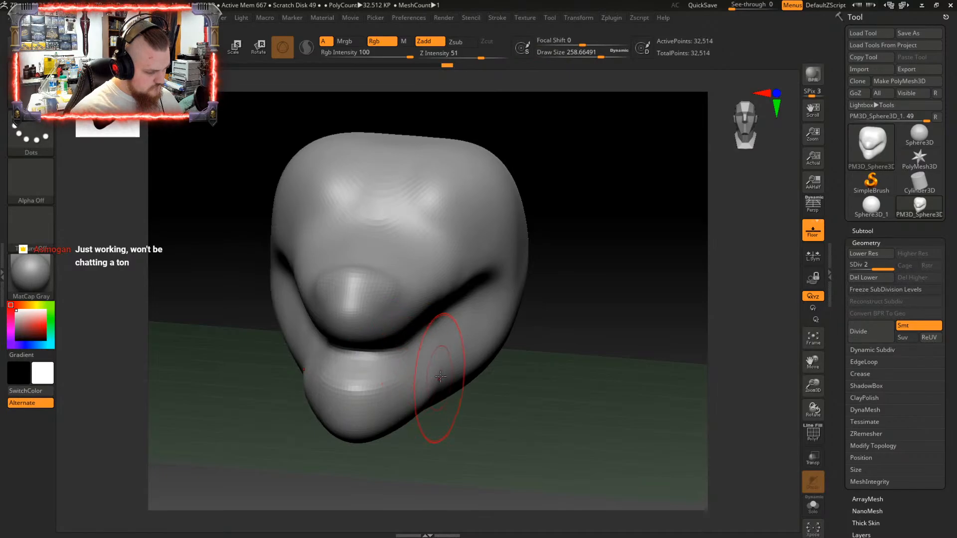
mouse_move(441, 377)
mouse_down()
mouse_move(449, 349)
mouse_move(466, 337)
mouse_move(496, 376)
mouse_up()
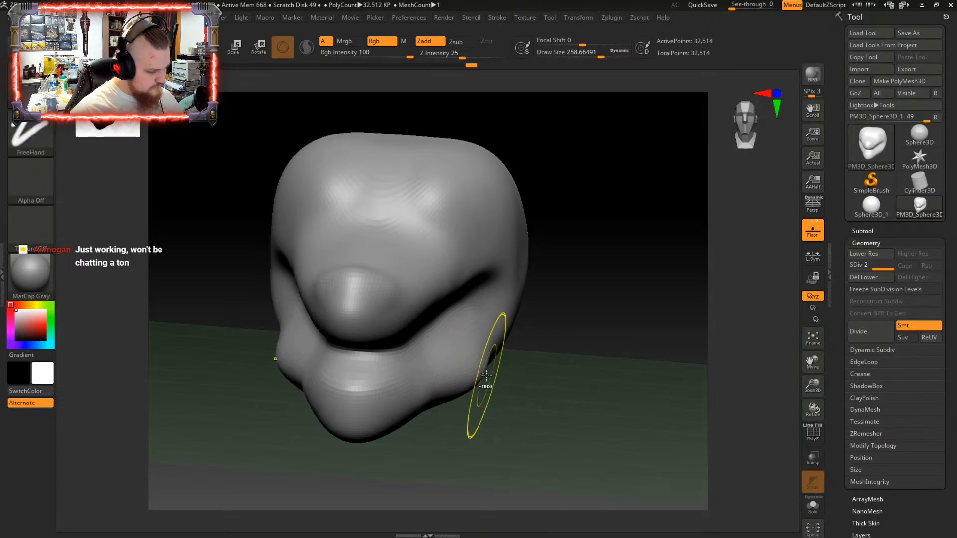
key(ctrl+z)
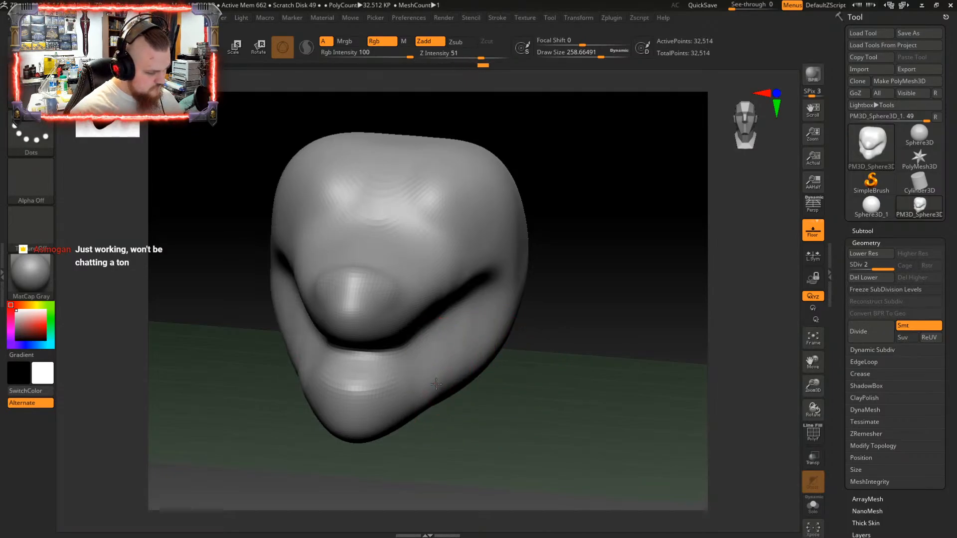
Fill out both sides of the lower jaw with a draw size of about 267 and smooth the jaw corners
mouse_move(436, 384)
right_down()
mouse_move(383, 381)
mouse_move(407, 413)
right_up()
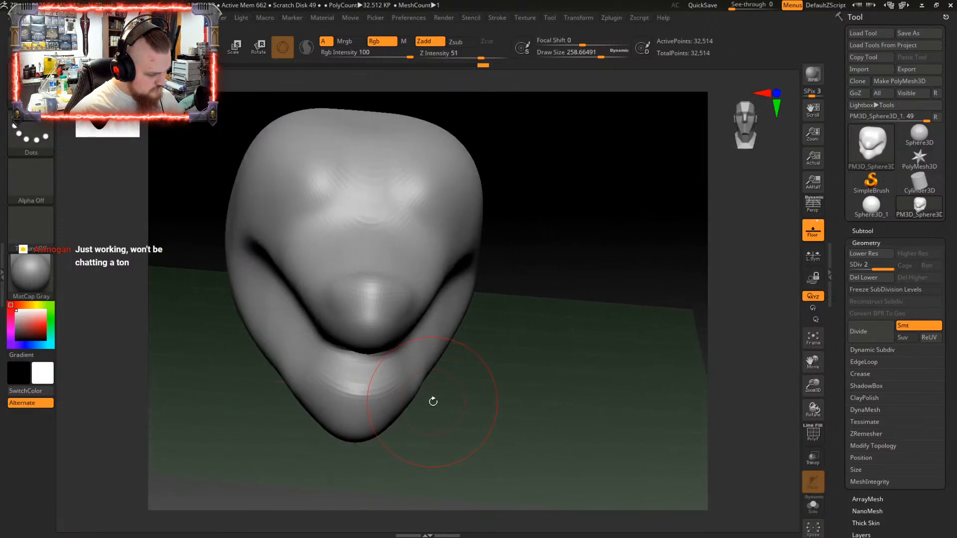
shift+drag(434, 402, 437, 393)
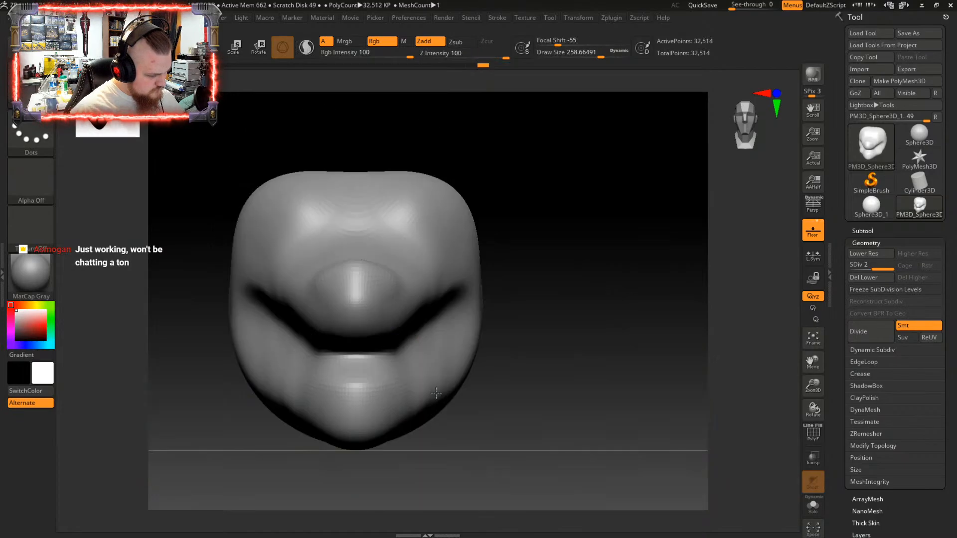
alt+right_drag(439, 391, 467, 390)
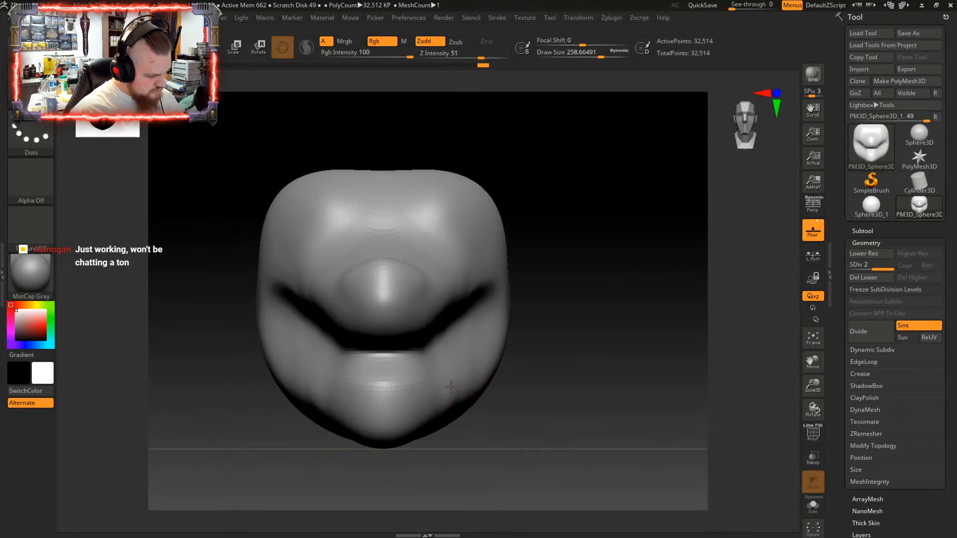
key(space)
drag(424, 363, 454, 365)
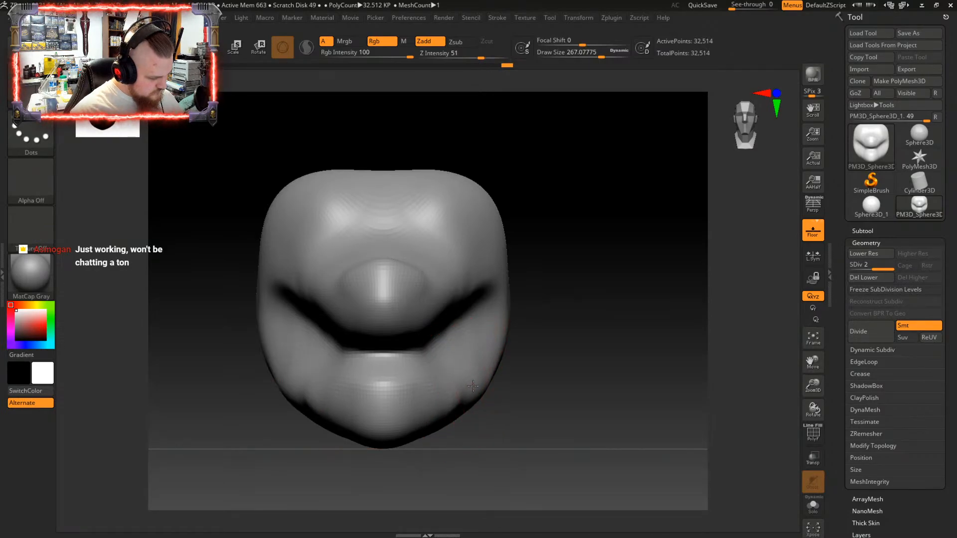
key(shift)
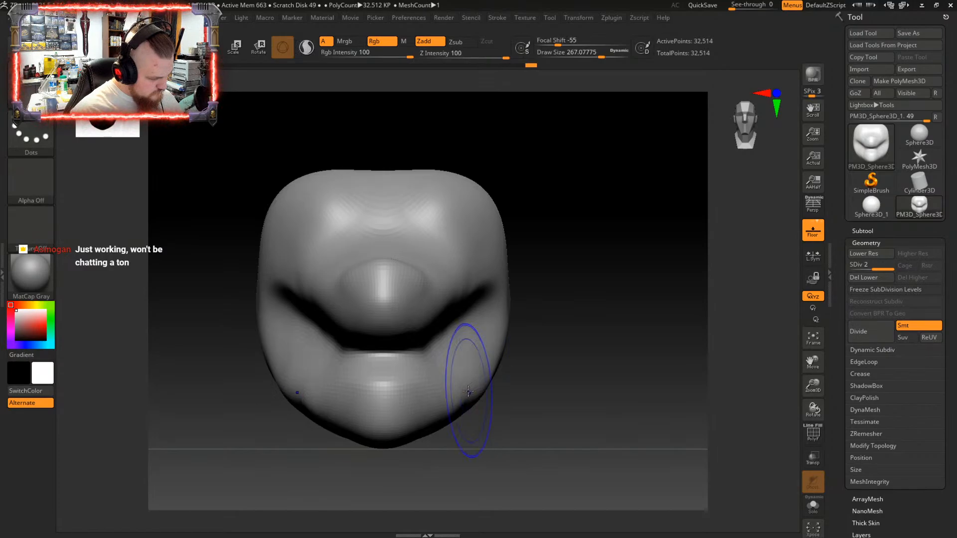
mouse_move(487, 408)
mouse_down()
mouse_move(422, 407)
mouse_move(424, 427)
mouse_move(518, 414)
mouse_move(474, 417)
mouse_move(493, 409)
mouse_up()
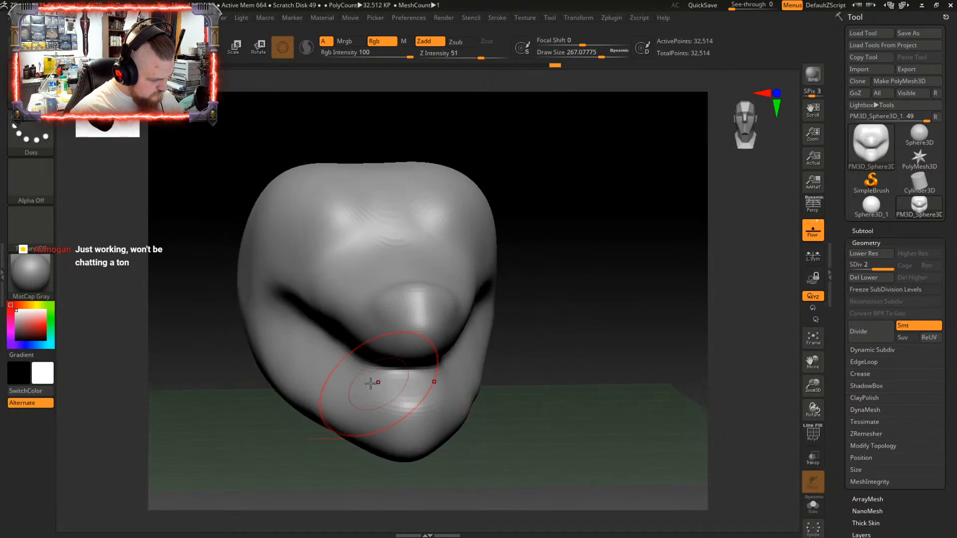
Refine the cheek and lower jaw contours from several angles by pulling the side surfaces into shape
mouse_move(374, 387)
right_down()
mouse_move(353, 373)
mouse_move(380, 389)
mouse_move(354, 398)
mouse_move(393, 388)
mouse_move(385, 391)
right_up()
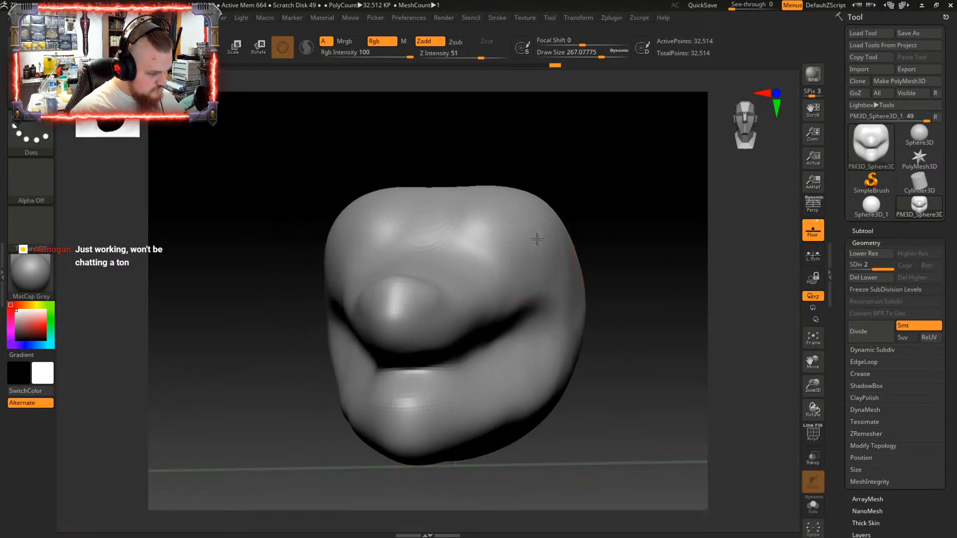
right_drag(537, 240, 534, 255)
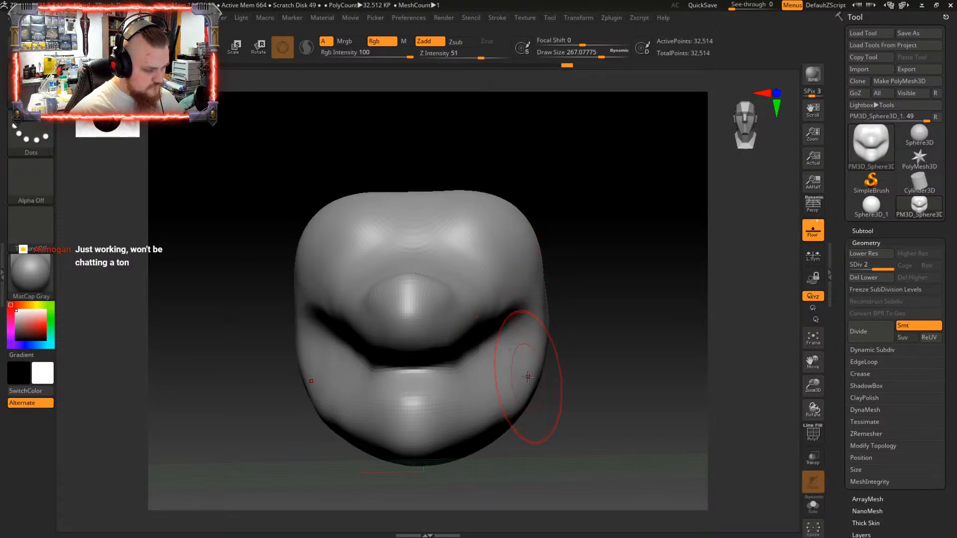
right_drag(508, 411, 500, 436)
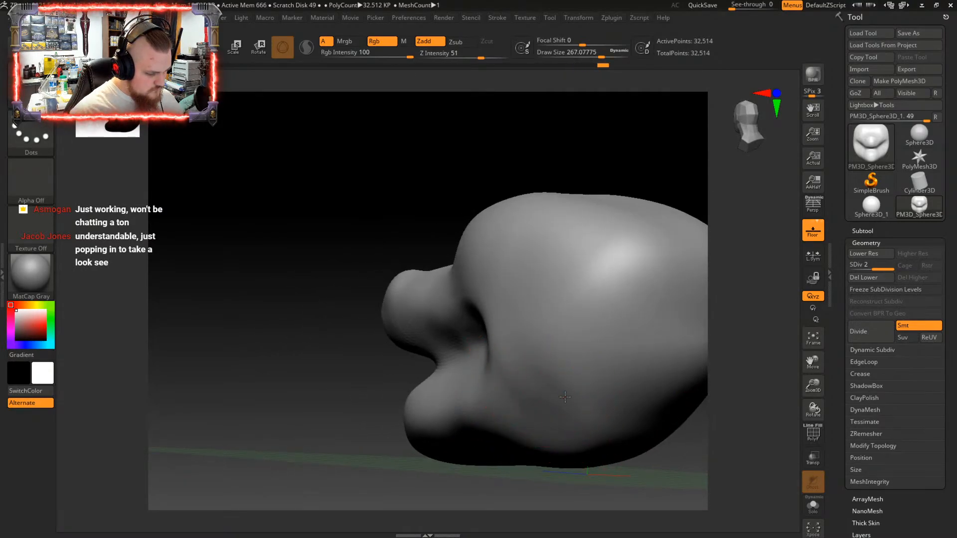
mouse_move(565, 397)
mouse_down()
mouse_move(572, 387)
mouse_move(584, 408)
mouse_move(570, 436)
mouse_move(584, 408)
mouse_move(564, 417)
mouse_move(561, 386)
mouse_move(552, 428)
mouse_up()
mouse_move(551, 429)
right_down()
mouse_move(574, 425)
mouse_move(579, 435)
mouse_move(571, 437)
mouse_move(578, 423)
right_up()
key(space)
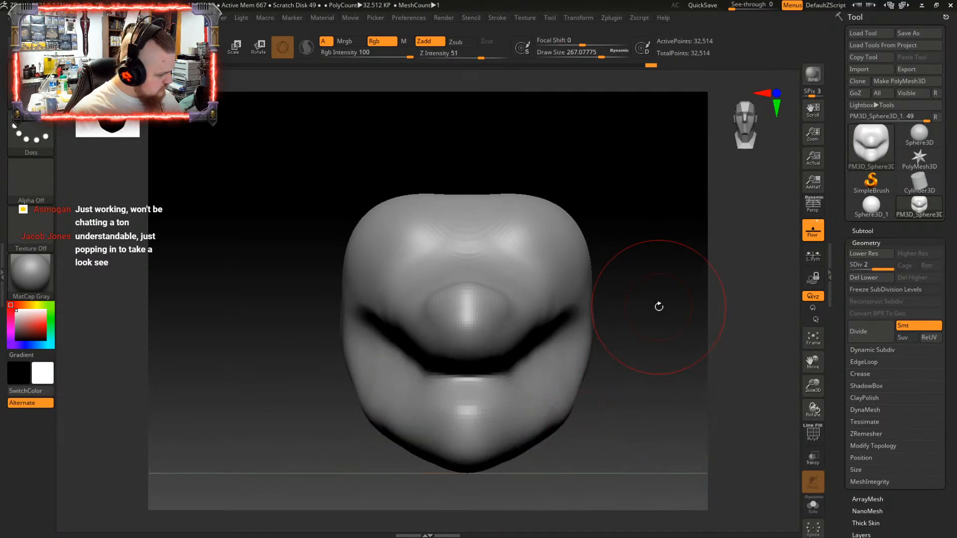
Build up the nose ridges on the snout tip using a freehand square-alpha brush at a draw size of about 79
alt+right_drag(659, 307, 590, 306)
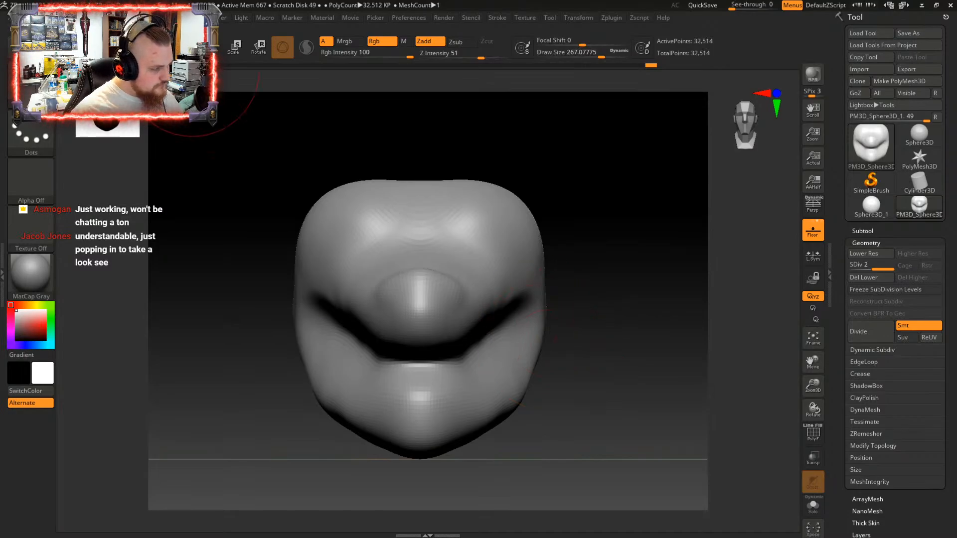
key(b)
click(92, 92)
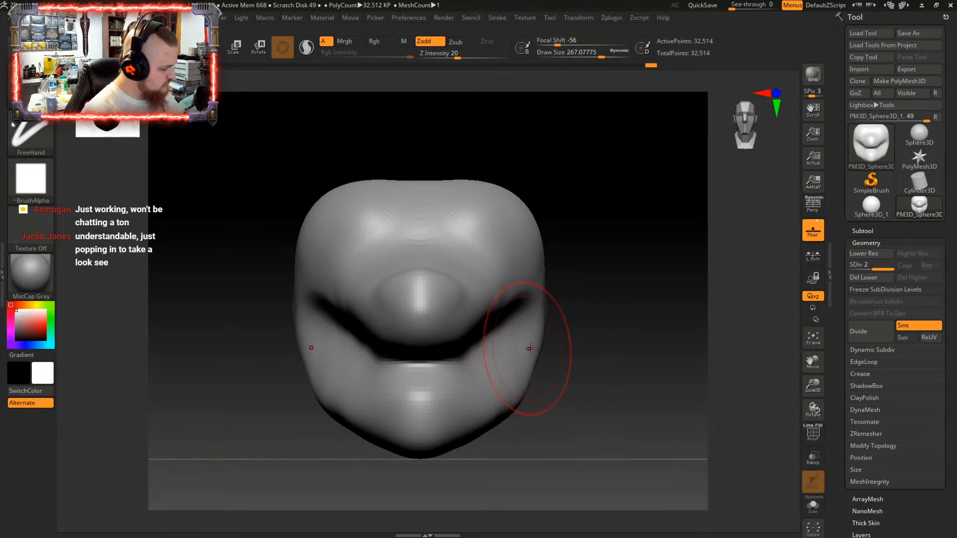
mouse_move(570, 361)
mouse_down()
mouse_move(566, 395)
mouse_move(566, 363)
mouse_move(543, 395)
mouse_up()
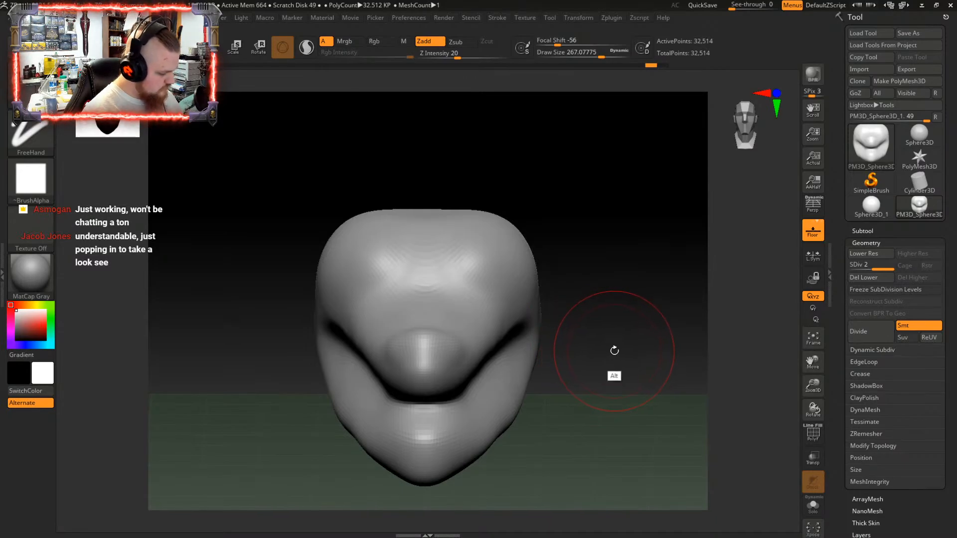
drag(615, 348, 618, 310)
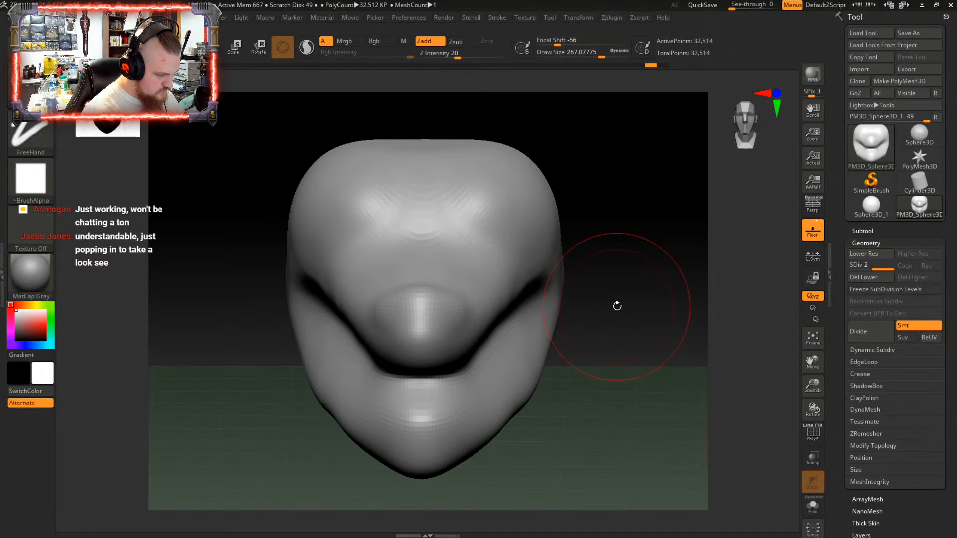
drag(272, 368, 299, 372)
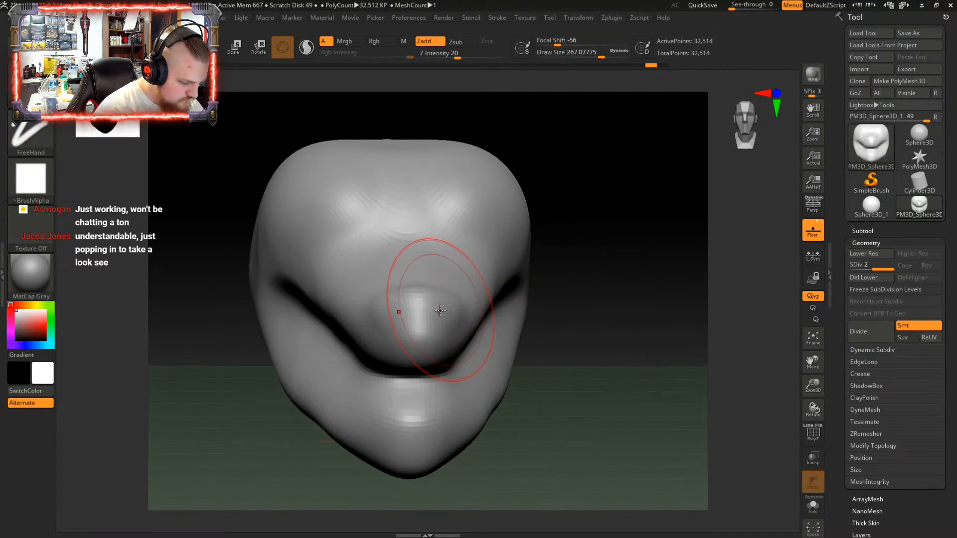
key(space)
drag(438, 316, 424, 316)
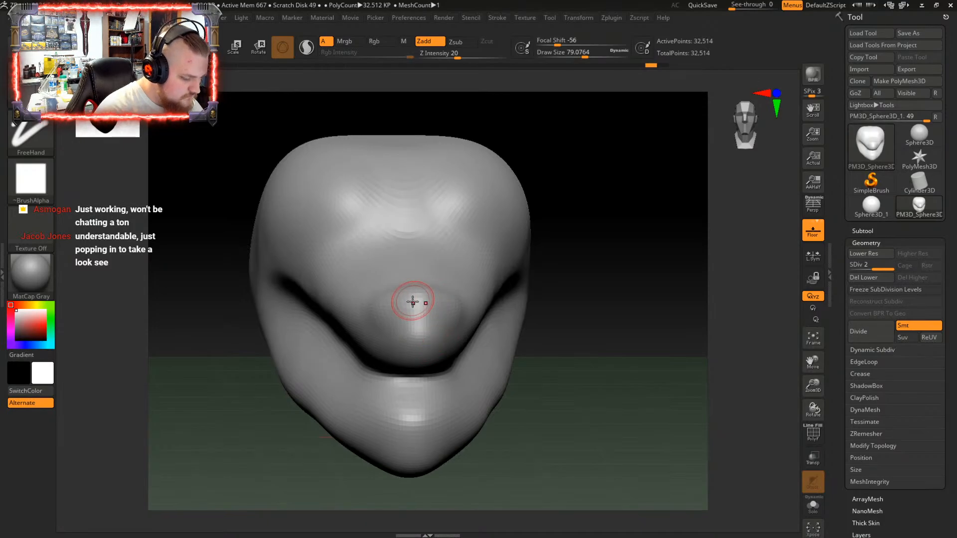
mouse_move(438, 306)
mouse_down()
mouse_move(423, 323)
mouse_move(403, 298)
mouse_move(385, 314)
mouse_move(406, 290)
mouse_move(417, 292)
mouse_up()
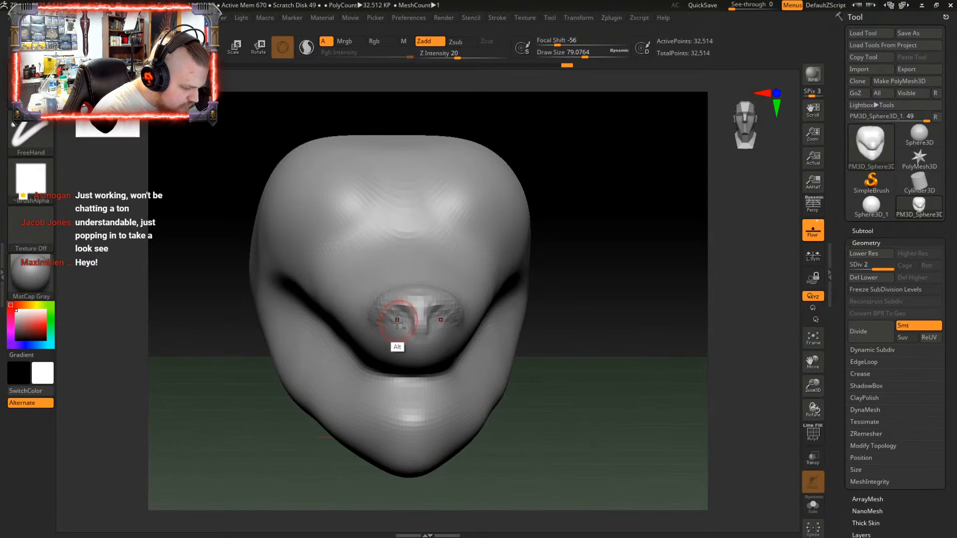
Carve shallow nostril hollows on both sides of the nose and smooth the surrounding surface
mouse_move(403, 316)
alt+mouse_down()
mouse_move(419, 307)
mouse_move(438, 322)
alt+mouse_up()
shift+drag(382, 304, 377, 314)
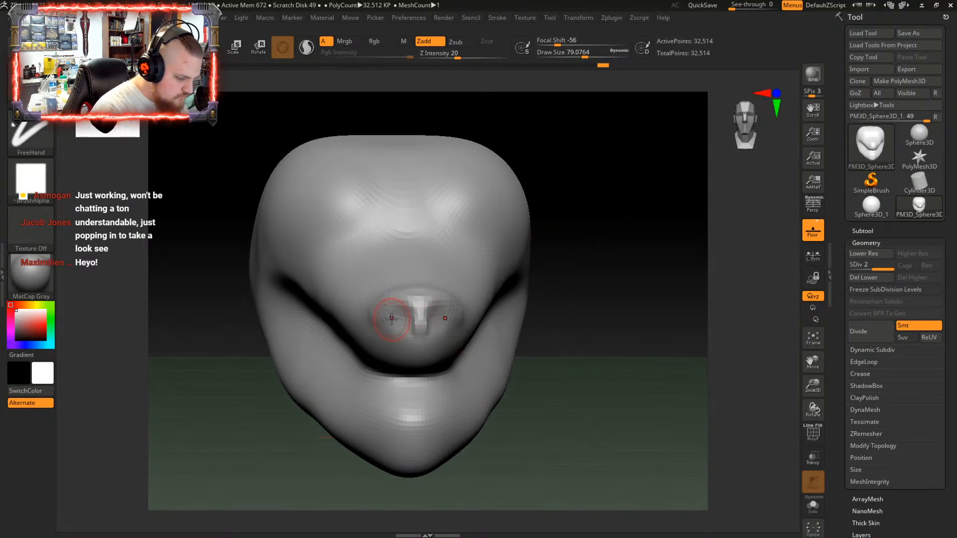
key(shift)
shift+drag(408, 309, 404, 324)
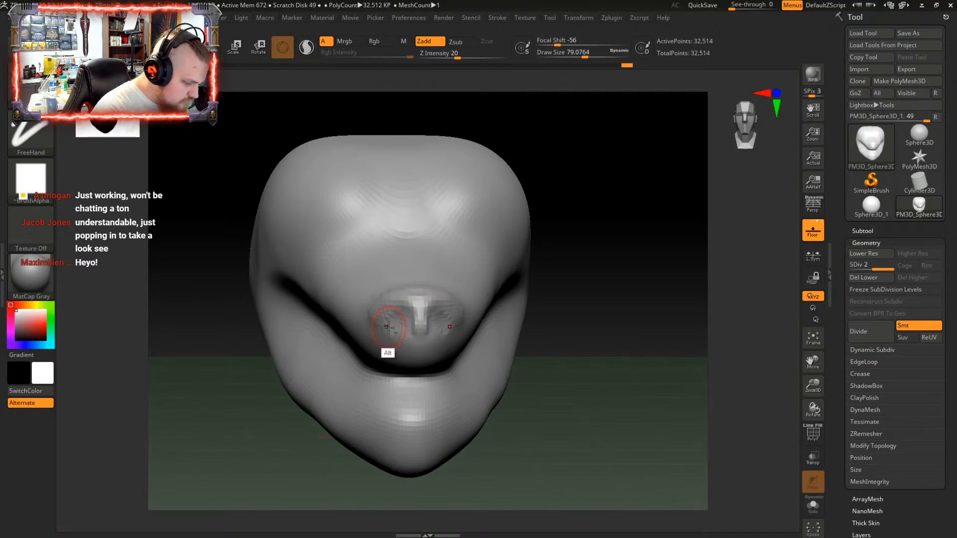
key(shift)
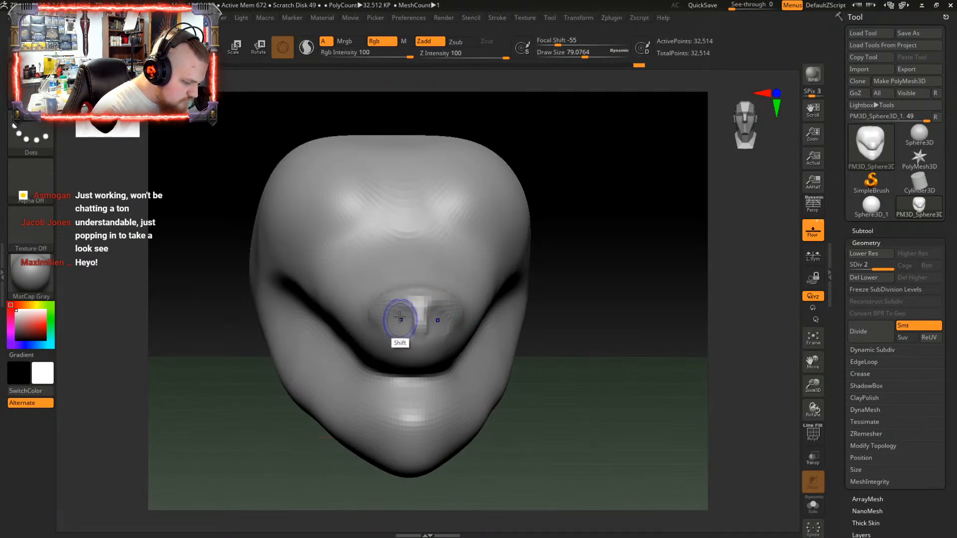
shift+drag(384, 294, 389, 292)
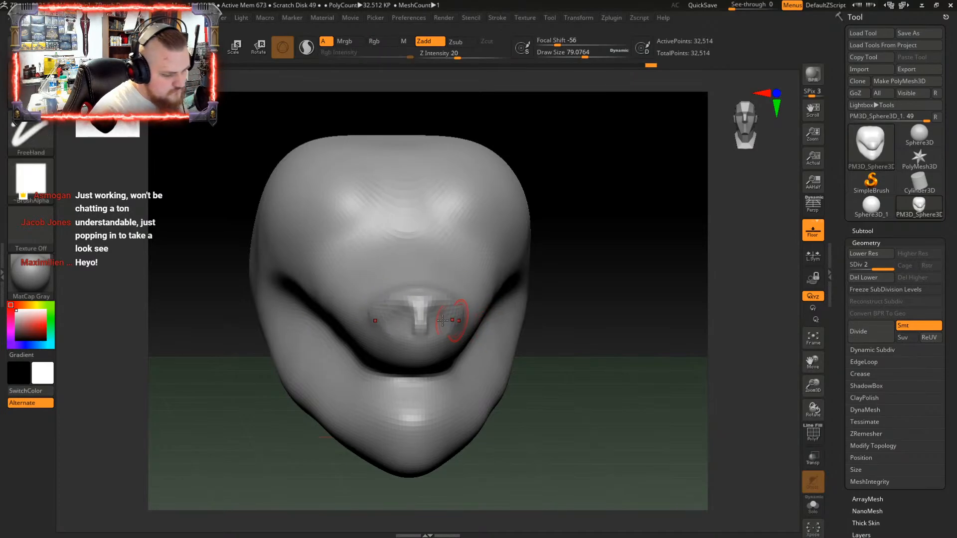
mouse_move(402, 331)
shift+mouse_down()
mouse_move(383, 340)
mouse_move(408, 342)
mouse_move(421, 314)
mouse_move(449, 310)
mouse_move(386, 317)
mouse_move(403, 317)
shift+mouse_up()
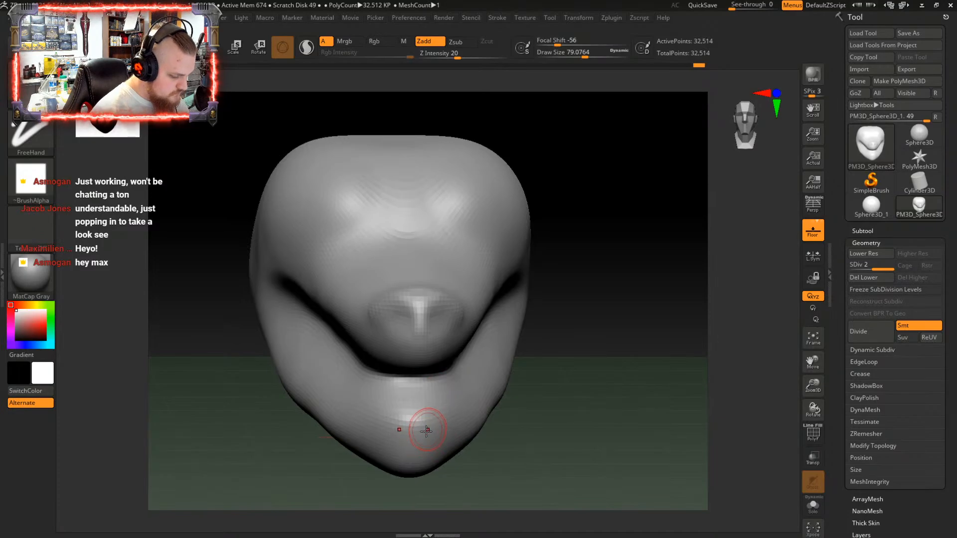
Add volume across the chin and along the lower jaw with the draw size set to about 227
right_drag(415, 448, 415, 459)
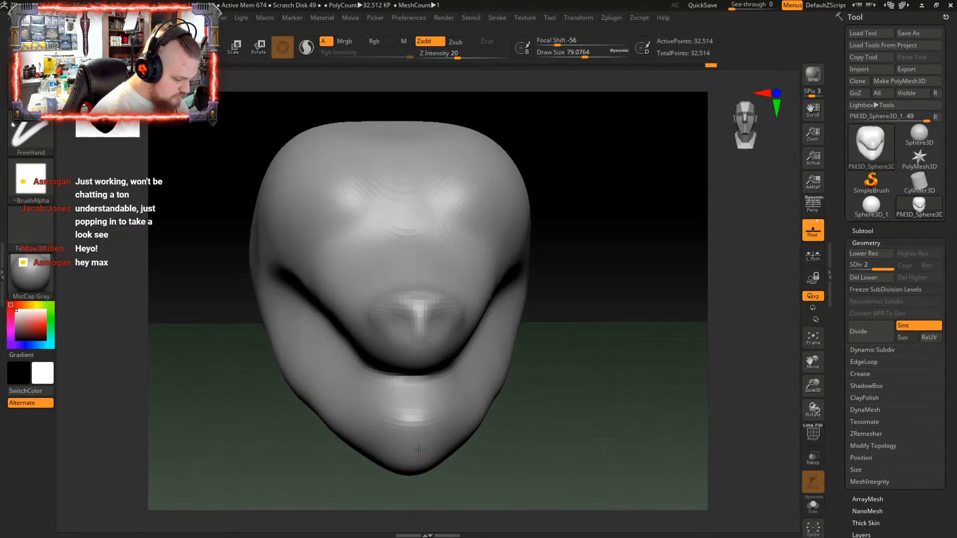
right_click(415, 434)
drag(418, 366, 432, 365)
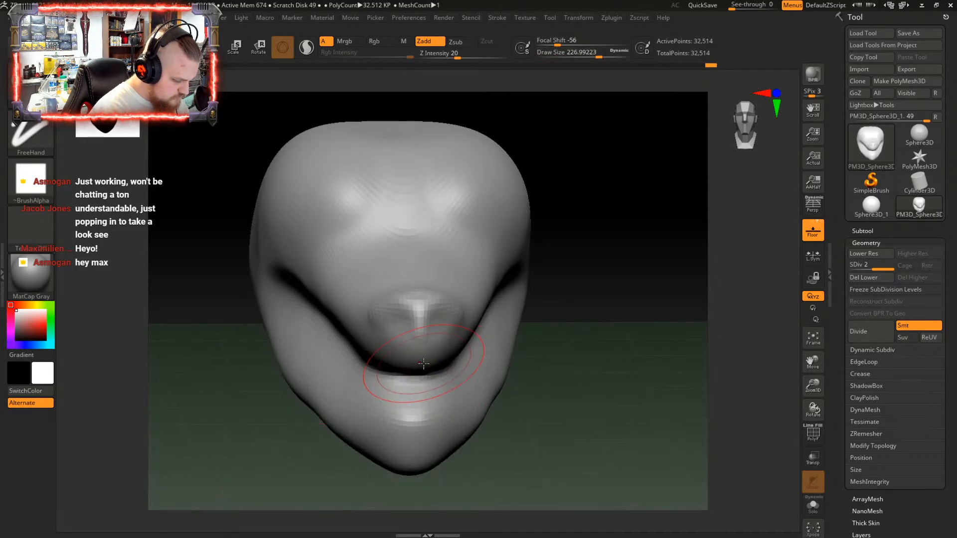
mouse_move(419, 448)
mouse_down()
mouse_move(433, 433)
mouse_move(430, 443)
mouse_move(444, 443)
mouse_up()
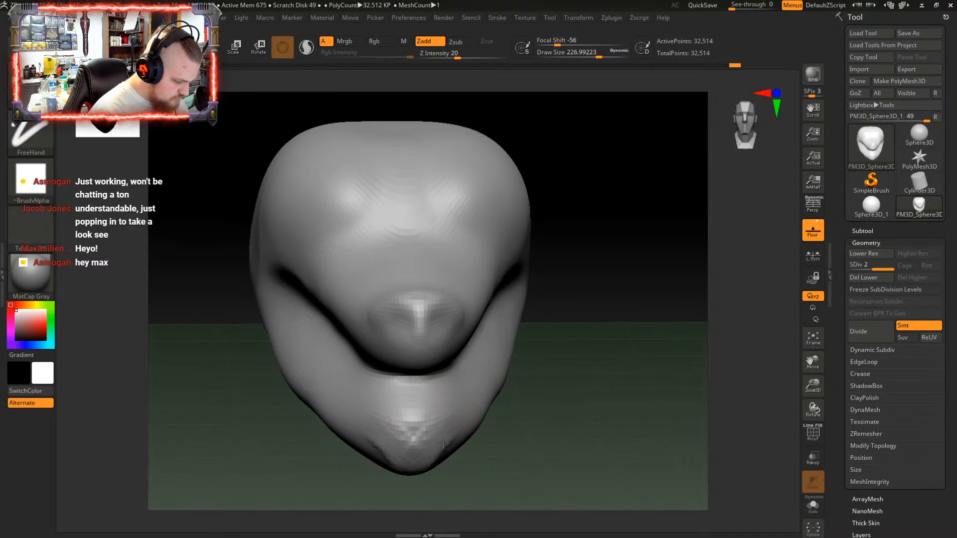
mouse_move(490, 381)
mouse_down()
mouse_move(505, 335)
mouse_move(492, 373)
mouse_move(509, 397)
mouse_move(522, 370)
mouse_move(536, 367)
mouse_move(513, 360)
mouse_up()
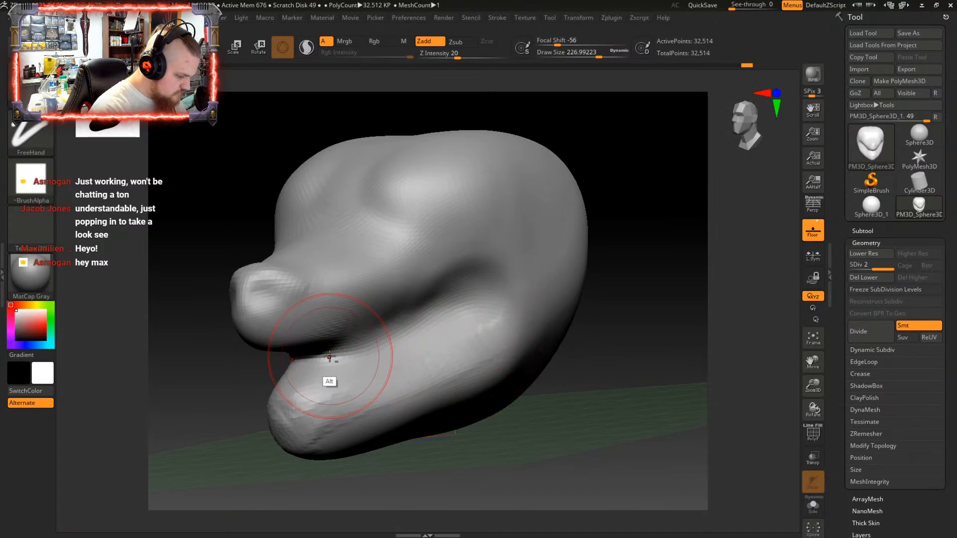
Carve a deeper mouth line between the upper snout and lower jaw back to the mouth corner, smoothing its front
mouse_move(352, 349)
alt+mouse_down()
mouse_move(310, 362)
mouse_move(458, 310)
mouse_move(327, 356)
mouse_move(453, 295)
mouse_move(438, 308)
mouse_move(458, 312)
mouse_move(429, 311)
mouse_move(307, 361)
mouse_move(464, 298)
mouse_move(369, 342)
alt+mouse_up()
mouse_move(304, 363)
shift+mouse_down()
mouse_move(344, 350)
mouse_move(314, 353)
shift+mouse_up()
mouse_move(374, 334)
alt+mouse_down()
mouse_move(459, 298)
mouse_move(377, 335)
alt+mouse_up()
alt+drag(310, 359, 452, 307)
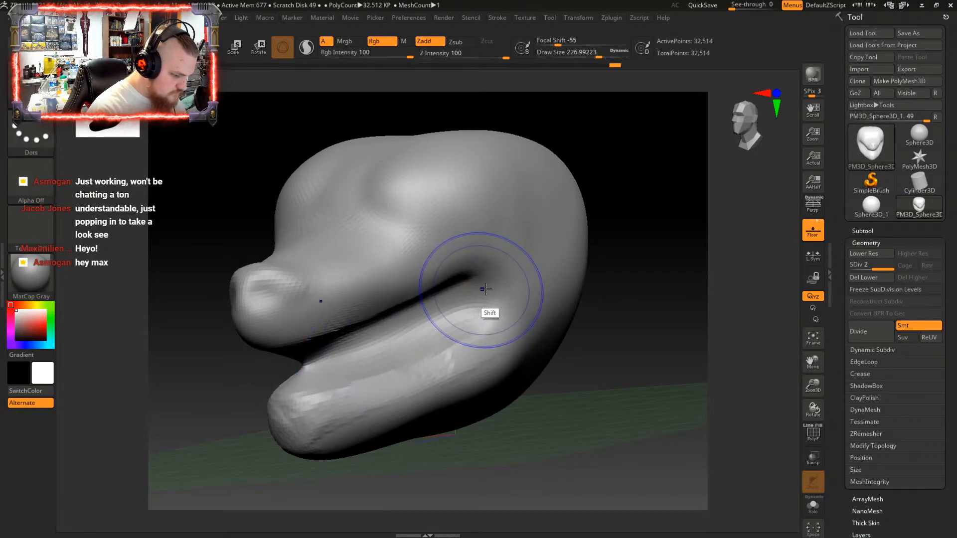
Carve into the front middle of the mouth between the snout and lower jaw and smooth the cut surface
drag(621, 314, 652, 314)
drag(579, 327, 578, 315)
alt+drag(348, 350, 339, 343)
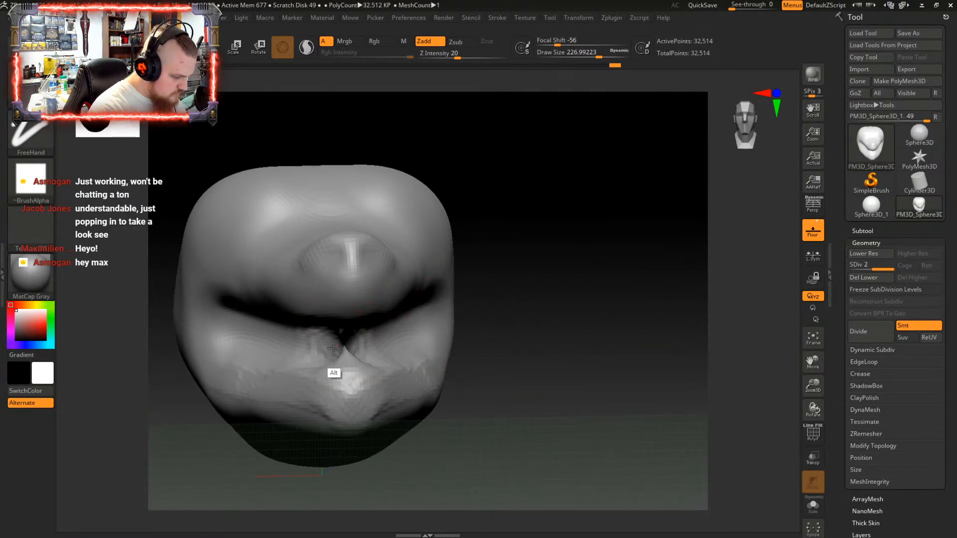
key(shift)
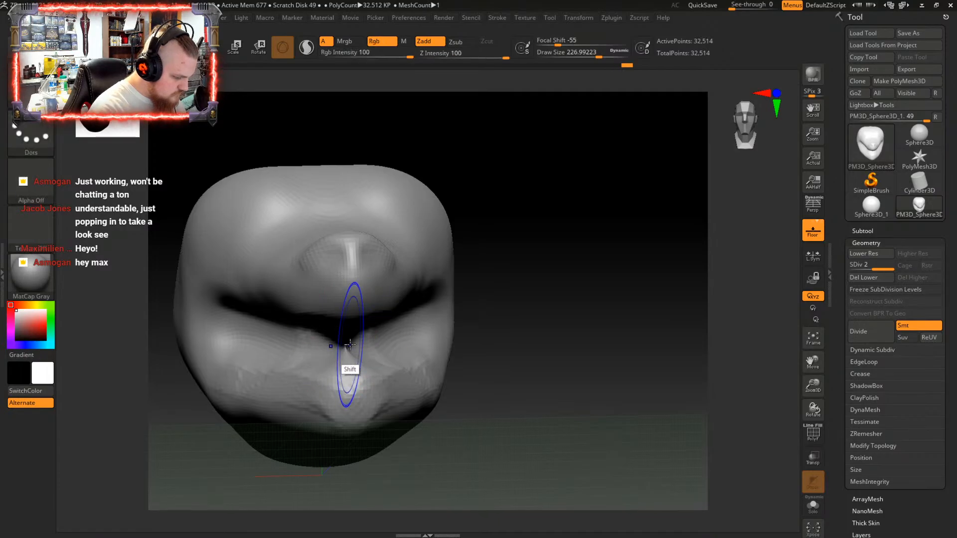
mouse_move(344, 348)
shift+mouse_down()
mouse_move(413, 324)
mouse_move(402, 329)
shift+mouse_up()
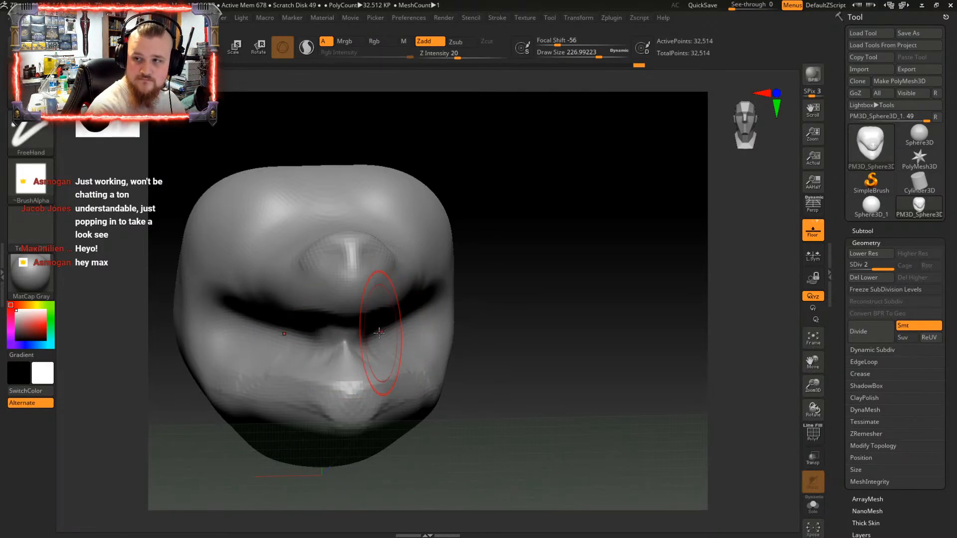
key(shift)
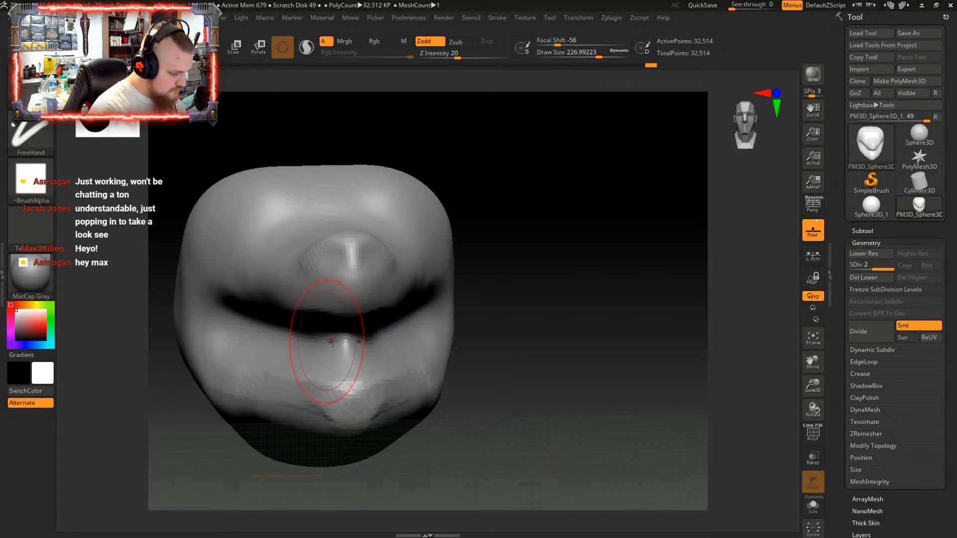
Deepen the hollow at the mouth's front midline with further carving strokes and smooth the lower lip edge
drag(513, 311, 439, 315)
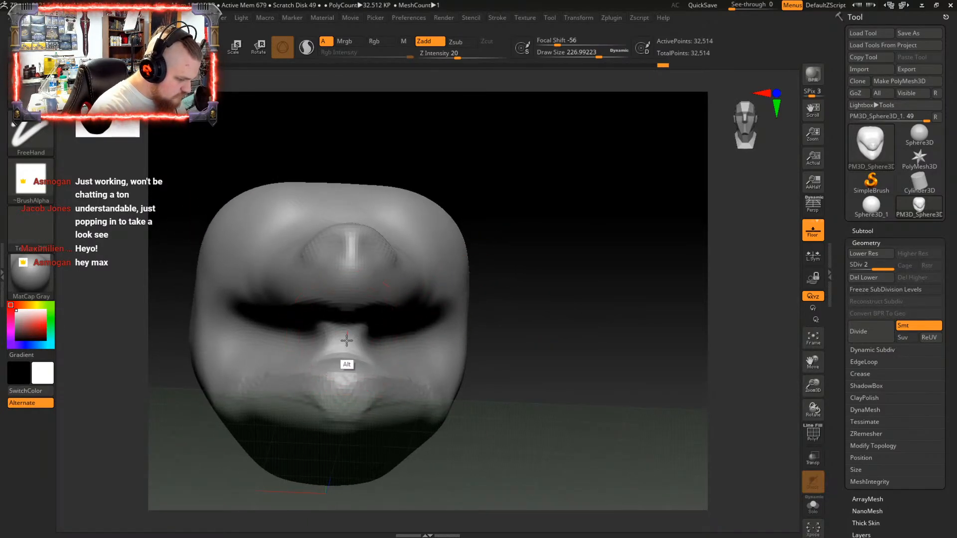
mouse_move(347, 343)
alt+mouse_down()
mouse_move(348, 331)
mouse_move(351, 341)
mouse_move(352, 333)
mouse_move(294, 339)
mouse_move(294, 357)
alt+mouse_up()
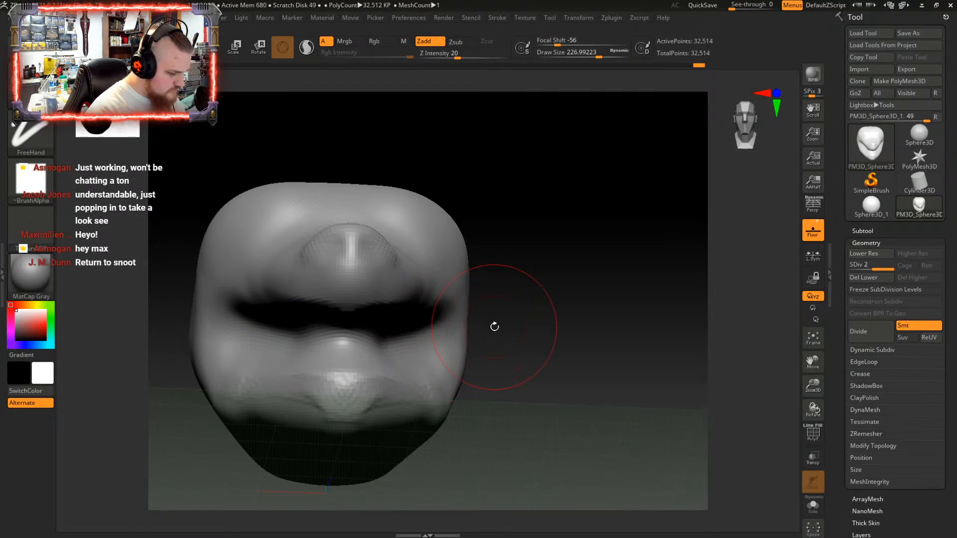
mouse_move(513, 322)
alt+mouse_down()
mouse_move(590, 314)
mouse_move(585, 302)
mouse_move(564, 304)
mouse_move(602, 298)
alt+mouse_up()
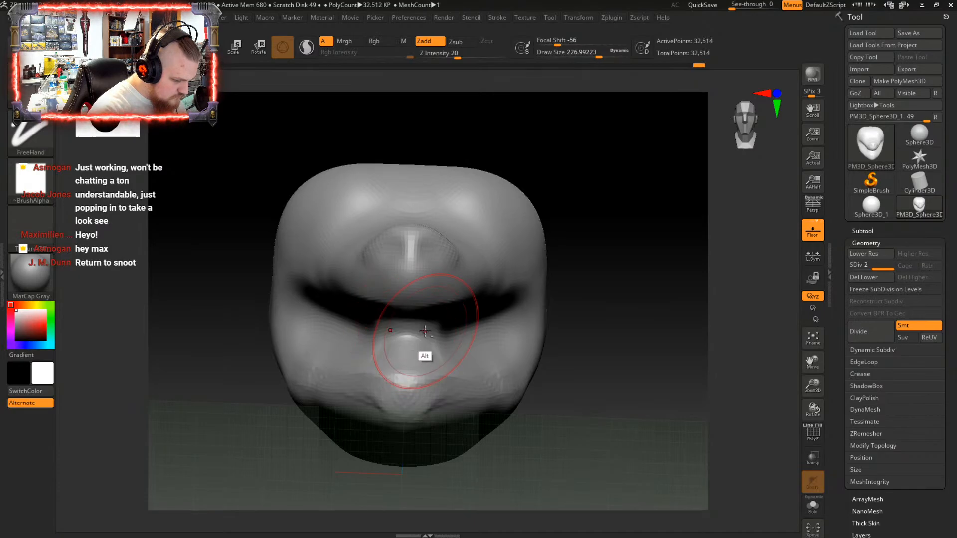
alt+drag(402, 330, 400, 330)
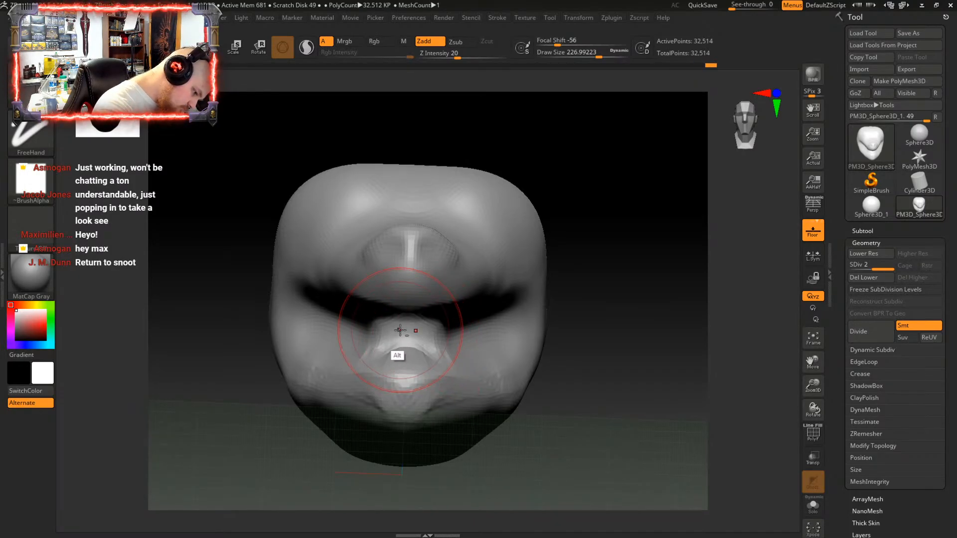
key(shift)
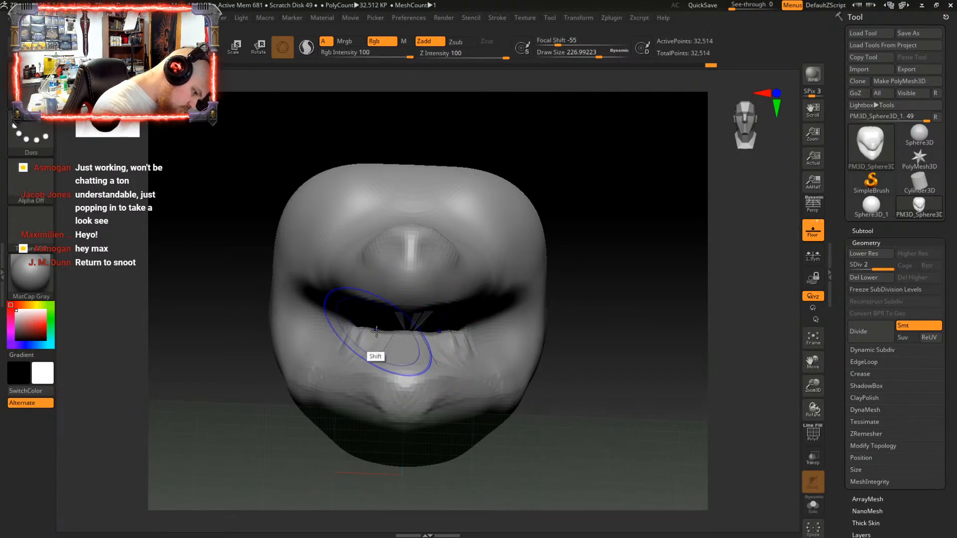
shift+drag(382, 331, 399, 340)
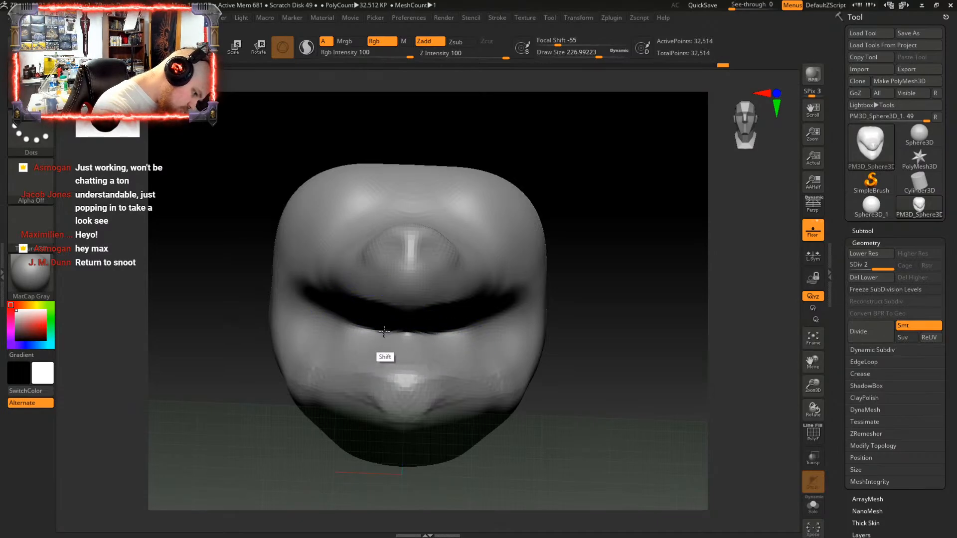
Undo the stray stroke on the back of the head and carve the middle of the mouth opening deeper
mouse_move(598, 331)
mouse_down()
mouse_move(580, 318)
mouse_move(602, 325)
mouse_move(576, 327)
mouse_move(576, 363)
mouse_up()
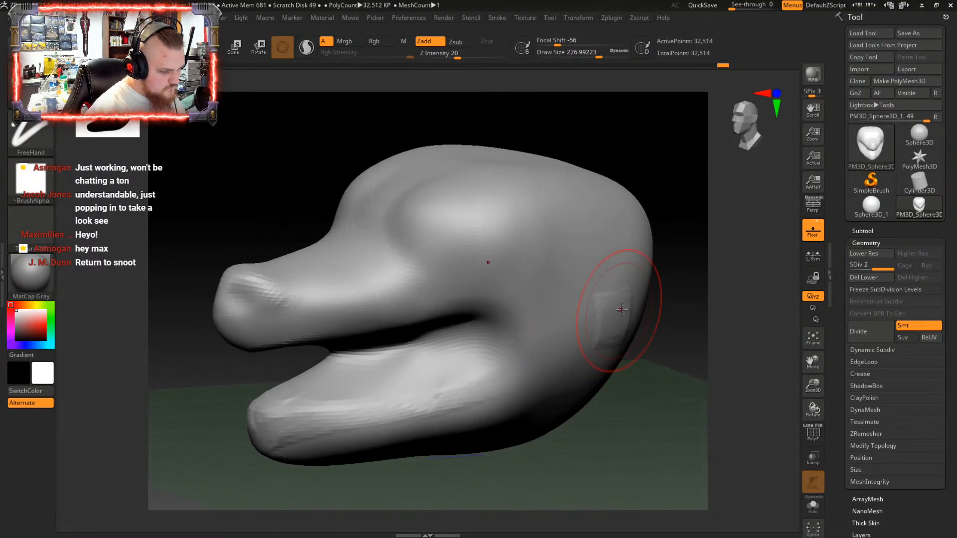
key(ctrl+z)
alt+drag(666, 340, 664, 313)
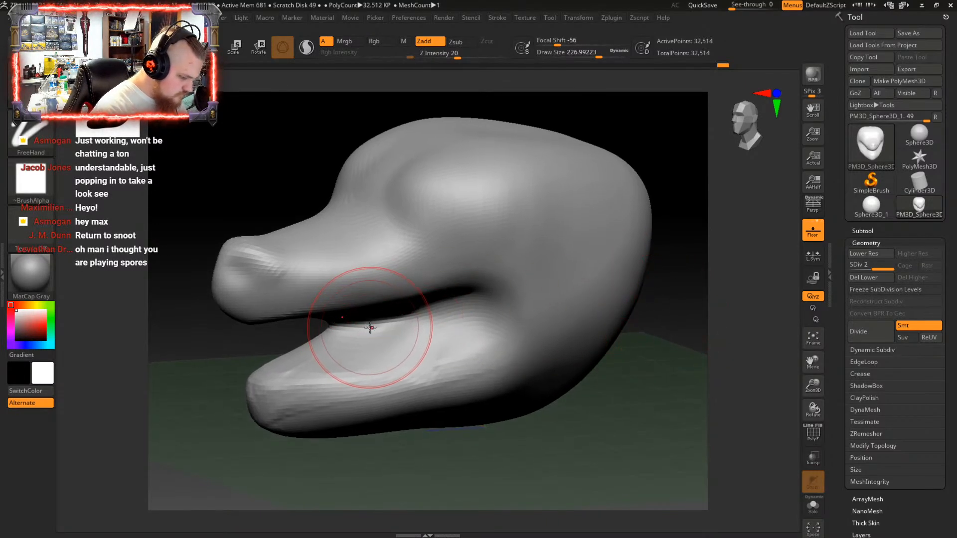
mouse_move(493, 331)
right_down()
mouse_move(477, 336)
mouse_move(522, 316)
mouse_move(437, 258)
right_up()
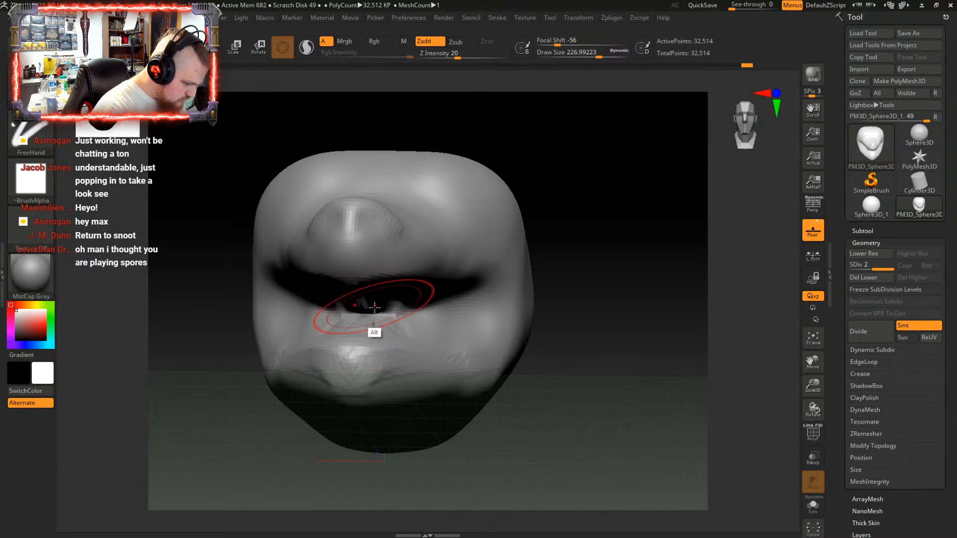
mouse_move(374, 307)
alt+mouse_down()
mouse_move(434, 315)
mouse_move(364, 312)
mouse_move(435, 316)
mouse_move(351, 314)
mouse_move(460, 311)
mouse_move(364, 314)
alt+mouse_up()
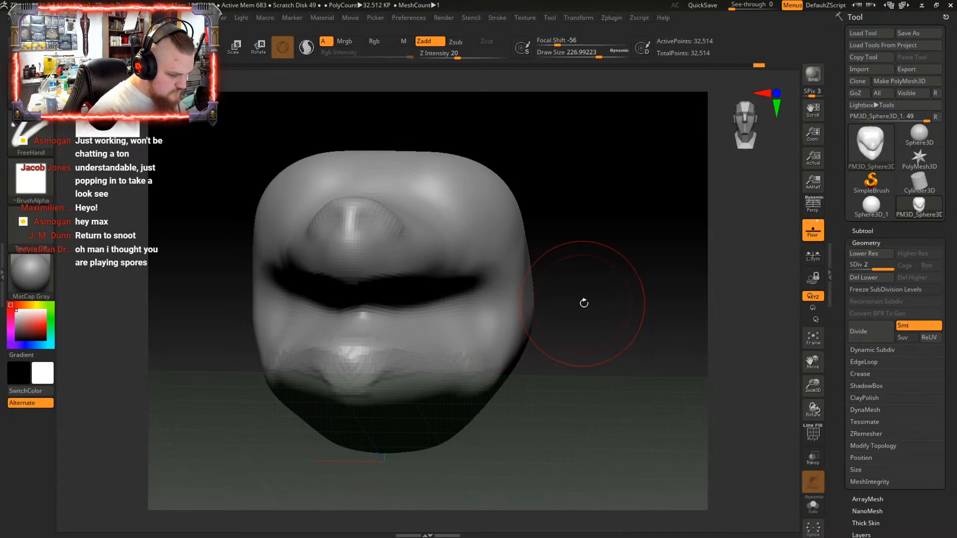
drag(589, 306, 555, 312)
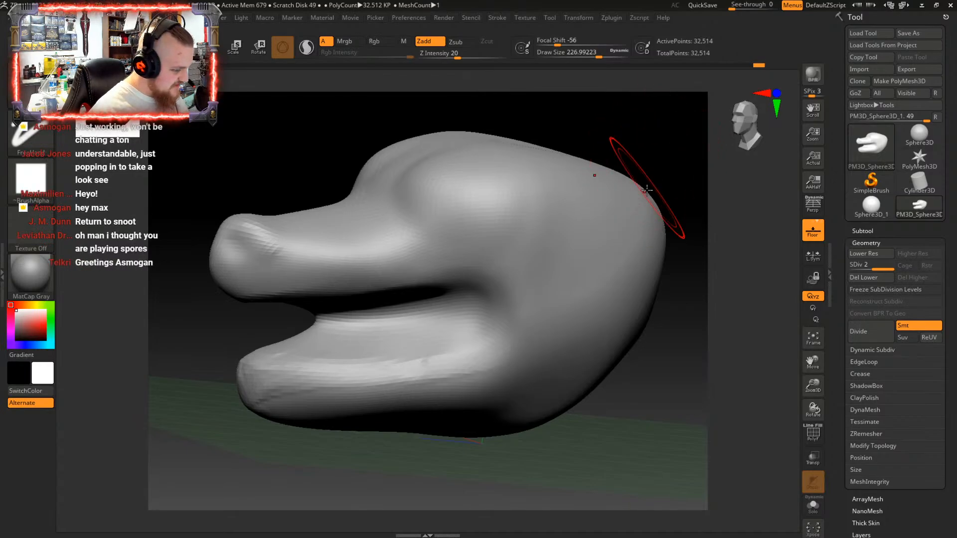
Reduce the draw size to about 97, carve finer cuts along the mouth's front edge and smooth them
mouse_move(470, 294)
right_down()
mouse_move(474, 317)
mouse_move(515, 316)
mouse_move(517, 297)
mouse_move(512, 308)
mouse_move(433, 284)
mouse_move(407, 314)
right_up()
key(space)
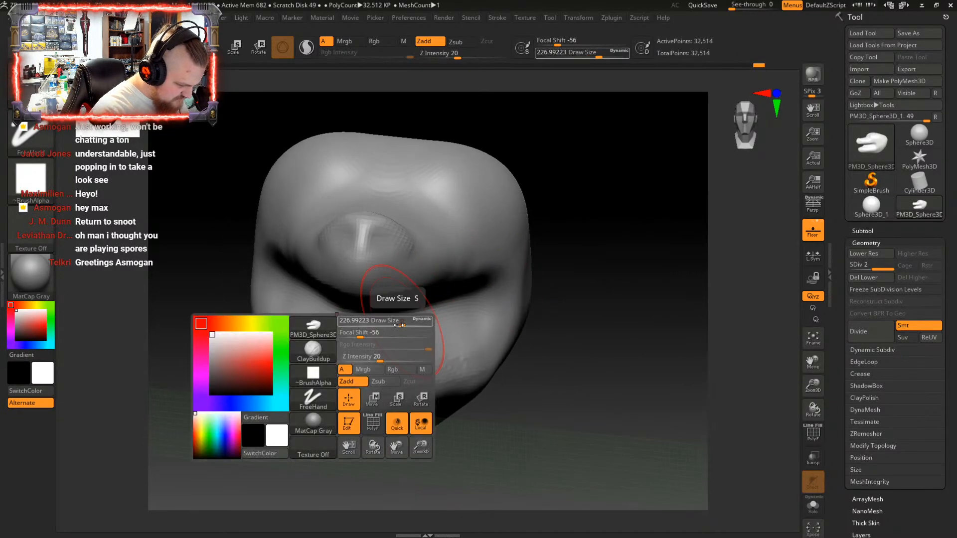
drag(400, 325, 390, 325)
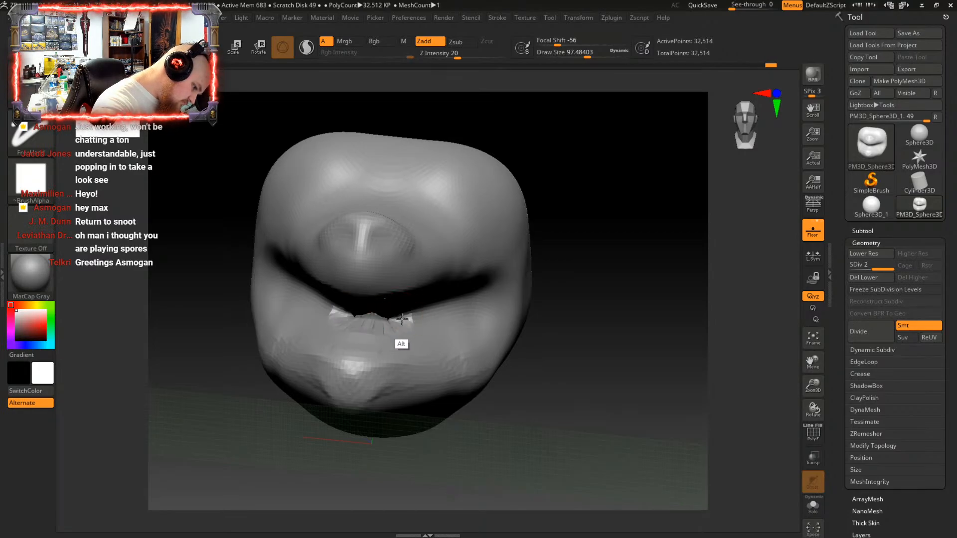
alt+drag(403, 319, 409, 316)
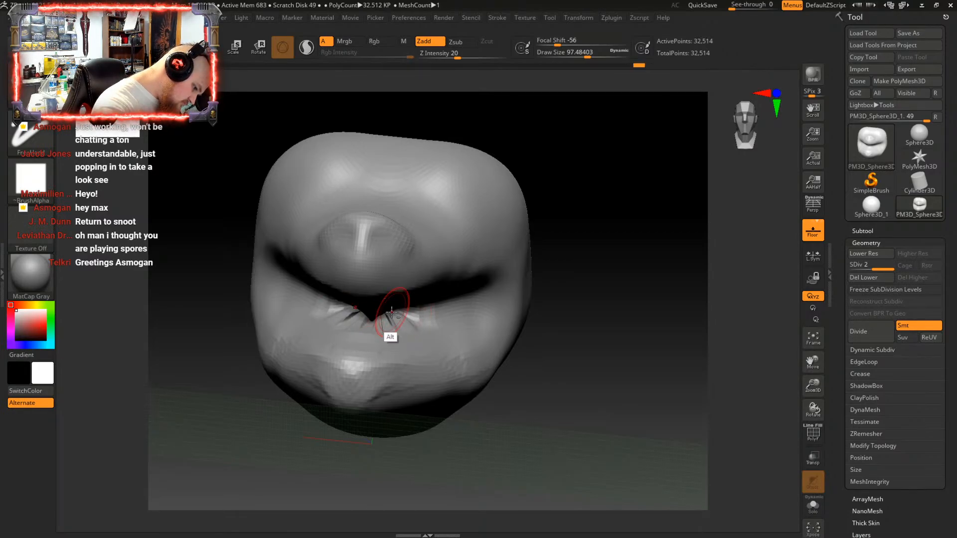
key(shift)
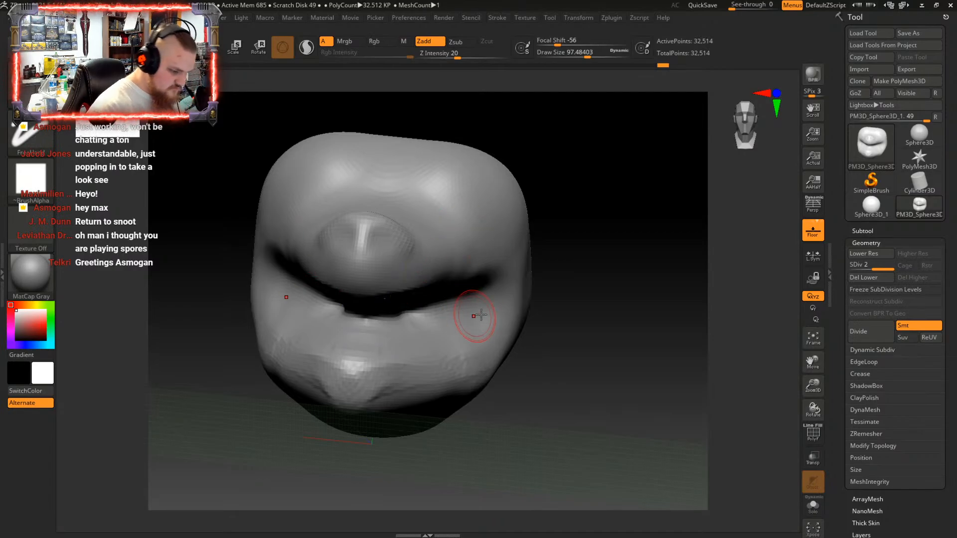
Carve away the remaining web inside the mouth, working from a low front view, and smooth the lower lip's middle
right_drag(494, 314, 397, 264)
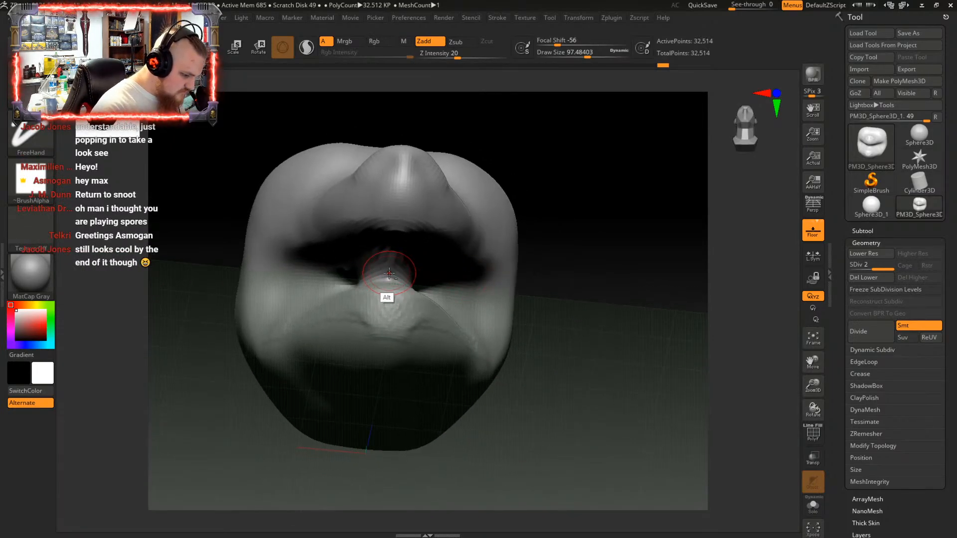
alt+drag(391, 271, 412, 283)
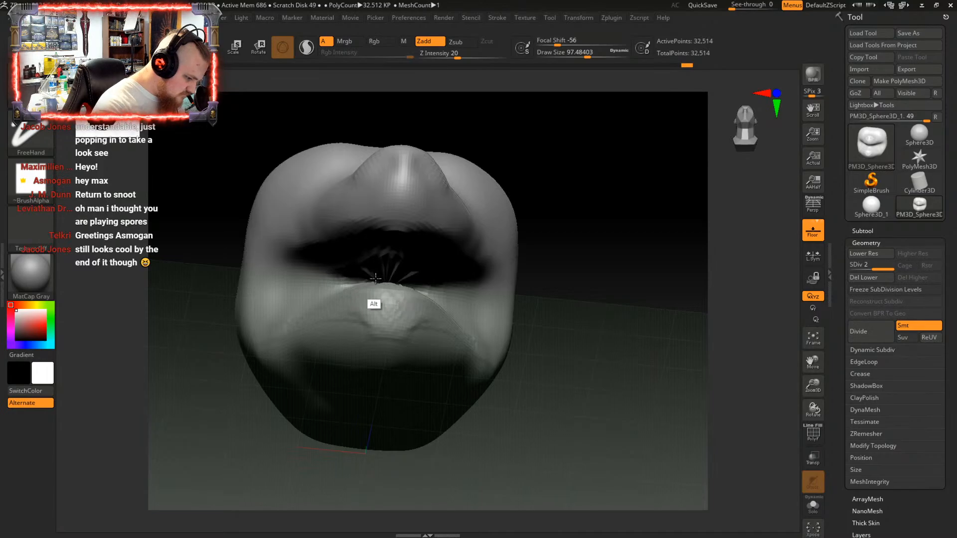
mouse_move(395, 280)
alt+mouse_down()
mouse_move(321, 284)
mouse_move(414, 282)
mouse_move(368, 277)
mouse_move(394, 276)
alt+mouse_up()
mouse_move(464, 269)
right_down()
mouse_move(409, 273)
mouse_move(426, 281)
right_up()
mouse_move(409, 282)
shift+mouse_down()
mouse_move(378, 284)
mouse_move(447, 283)
mouse_move(383, 283)
shift+mouse_up()
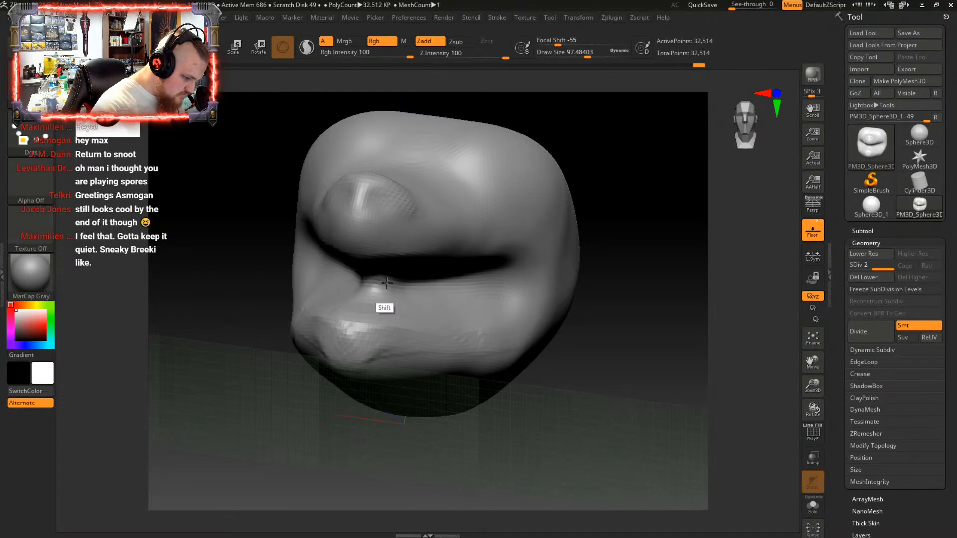
Smooth the upper edge of the lower jaw from the front of the mouth back to the mouth corner
mouse_move(507, 283)
right_down()
mouse_move(476, 250)
mouse_move(465, 272)
right_up()
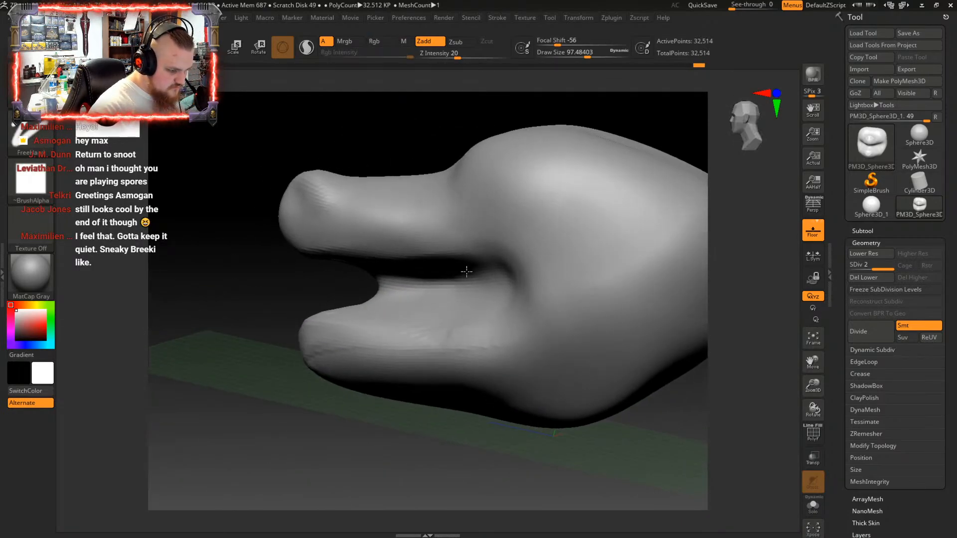
right_drag(421, 342, 471, 349)
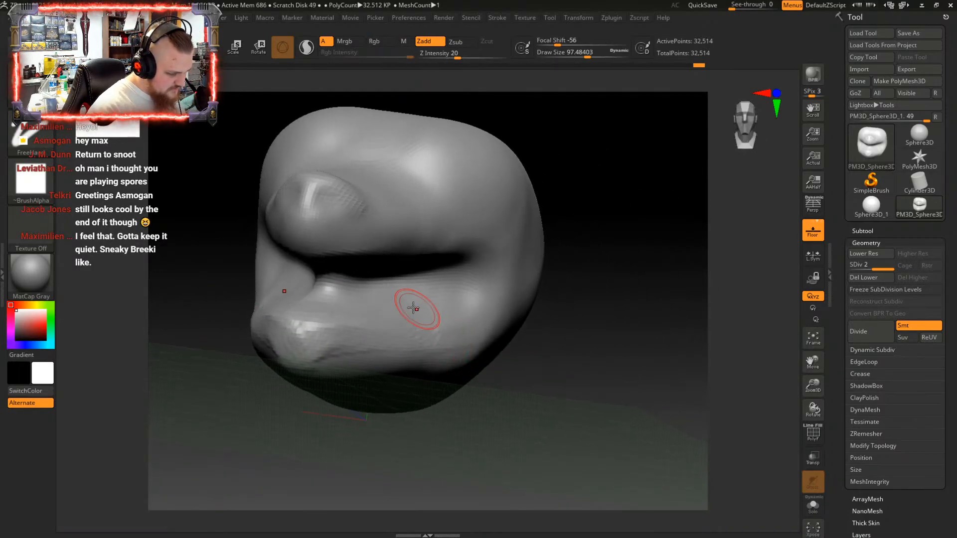
mouse_move(279, 322)
right_down()
mouse_move(366, 328)
mouse_move(342, 334)
right_up()
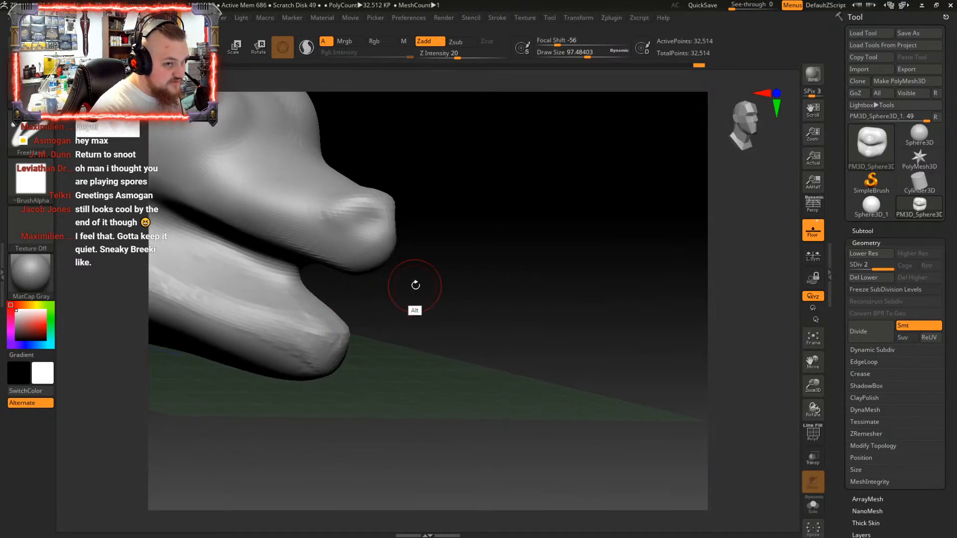
mouse_move(419, 280)
alt+right_down()
mouse_move(518, 301)
mouse_move(519, 256)
mouse_move(503, 256)
alt+right_up()
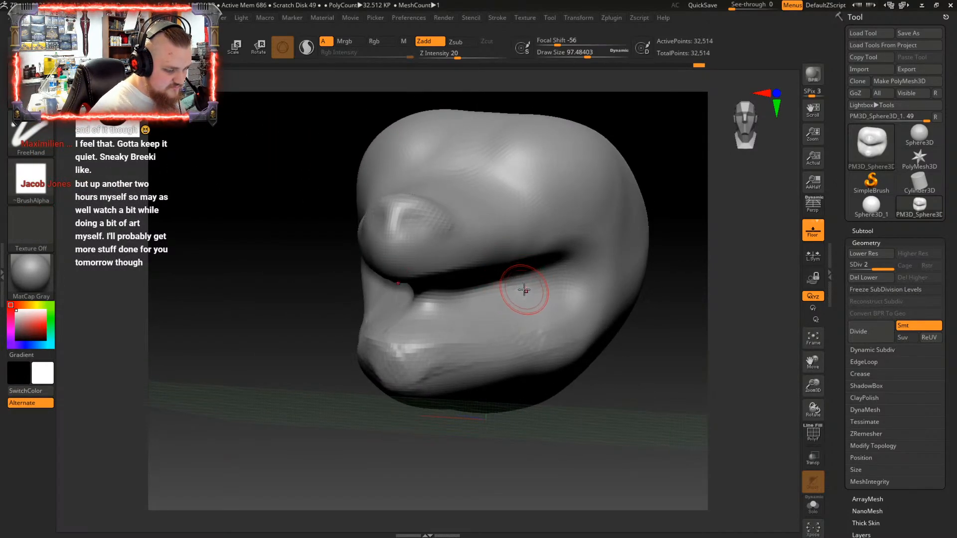
right_drag(534, 289, 500, 289)
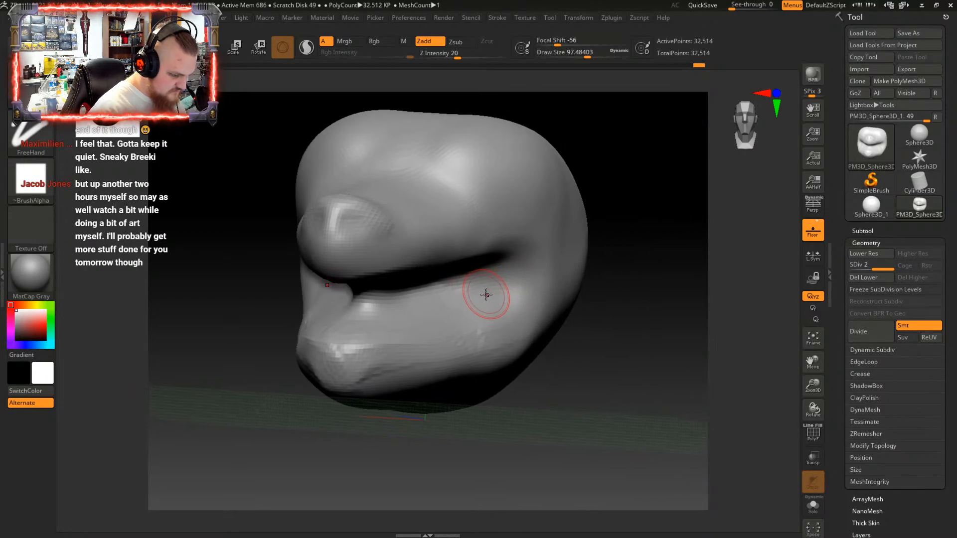
key(shift)
shift+drag(443, 297, 526, 289)
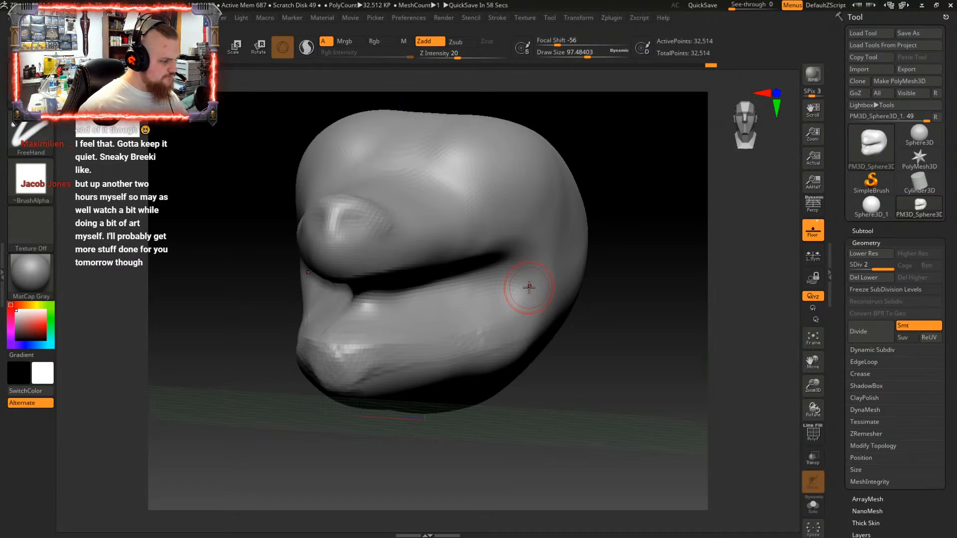
Reshape the inner front edge of the mouth with the Move brush and smooth the displaced surface
key(b)
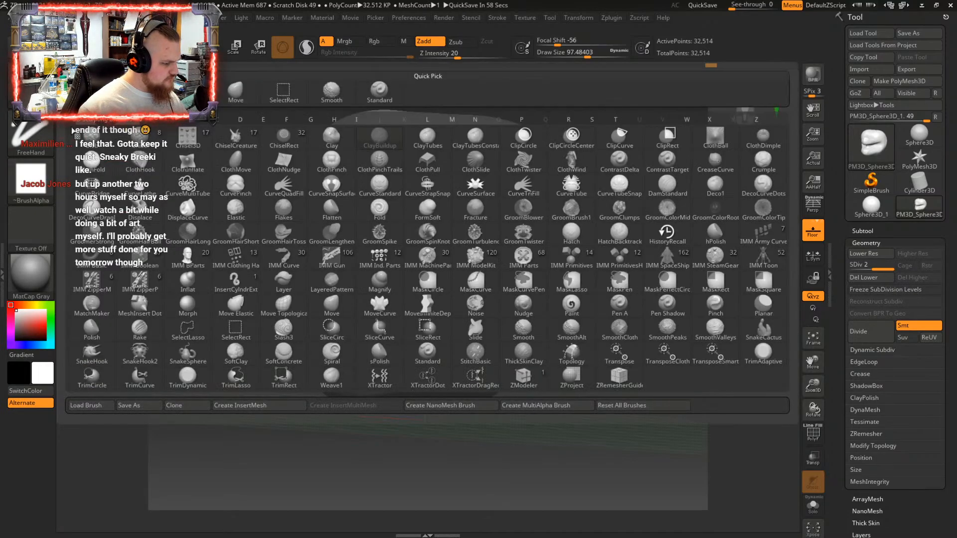
click(132, 268)
key(b)
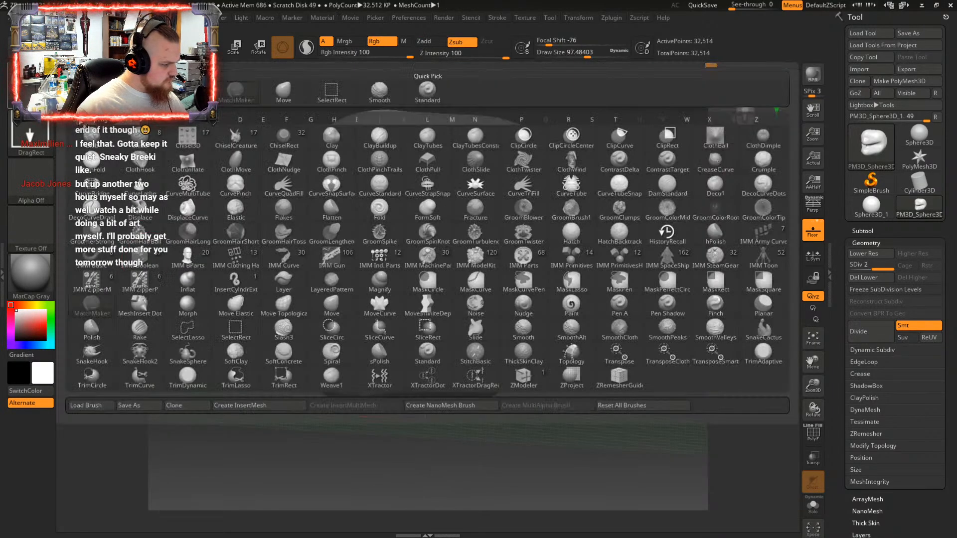
key(m)
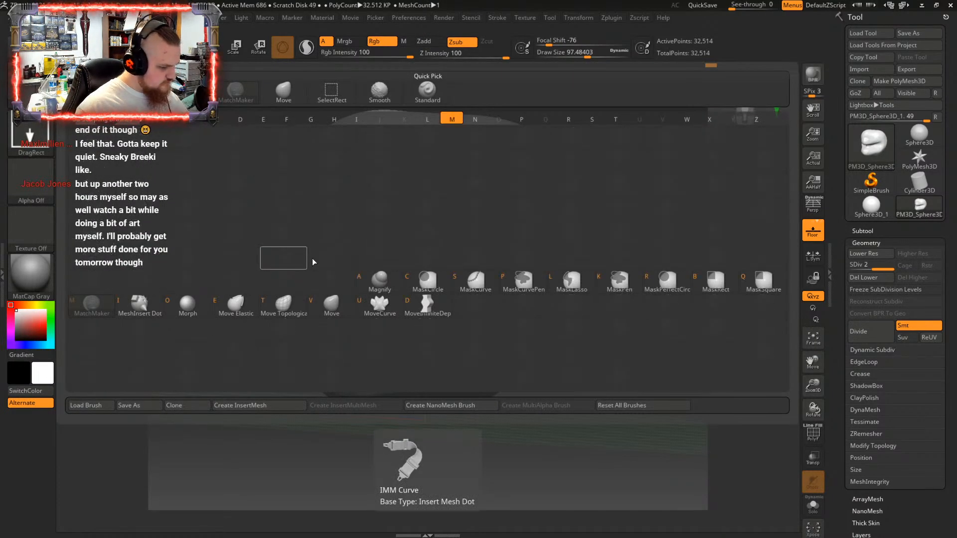
click(330, 307)
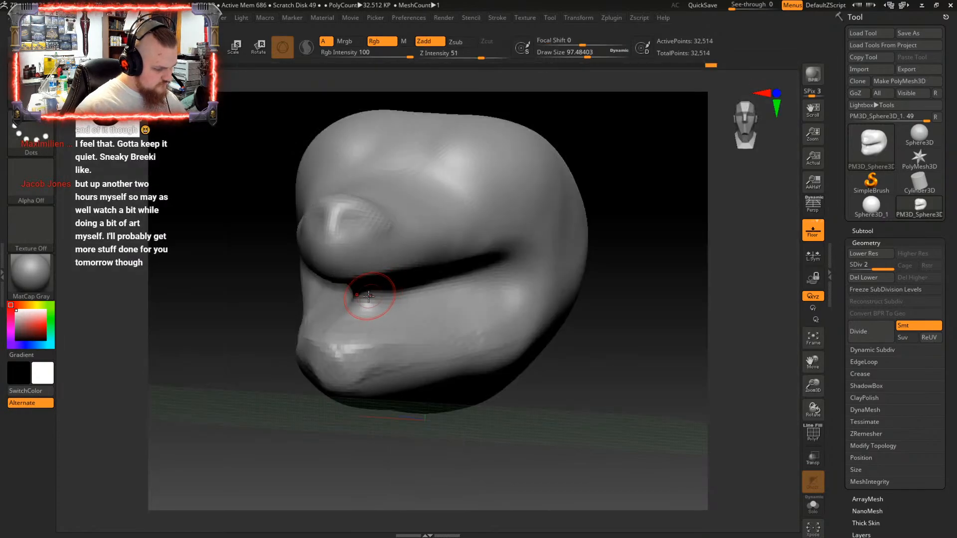
drag(368, 301, 486, 293)
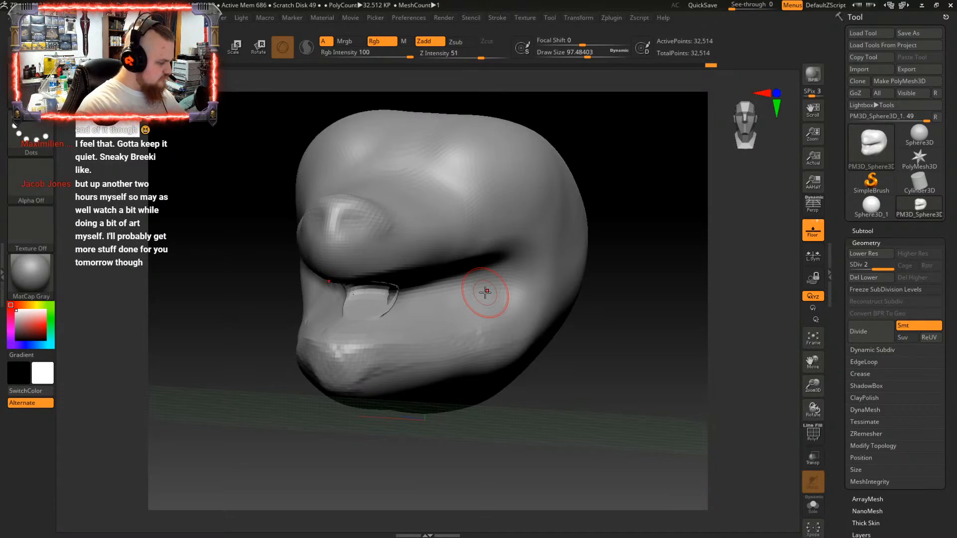
mouse_move(517, 289)
right_down()
mouse_move(499, 281)
mouse_move(487, 288)
right_up()
key(shift)
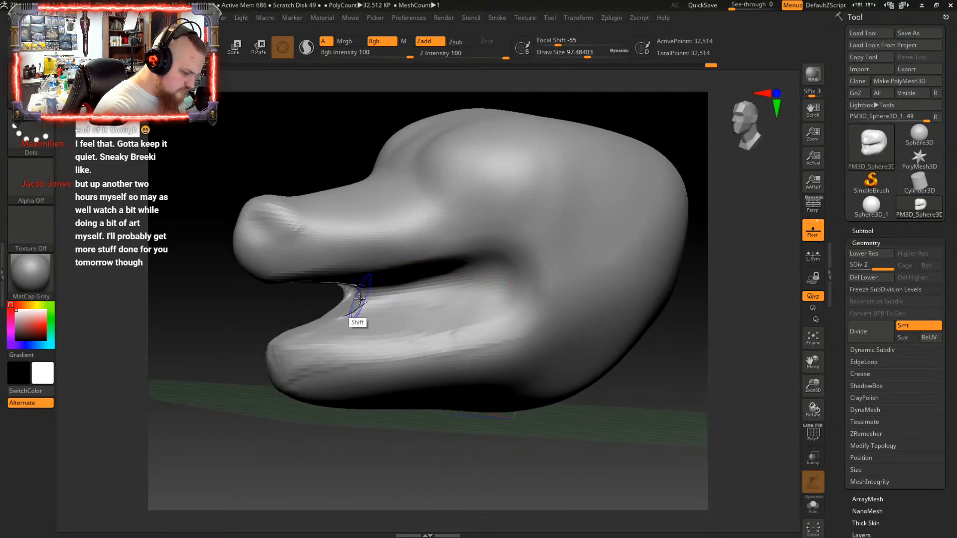
shift+drag(373, 298, 351, 297)
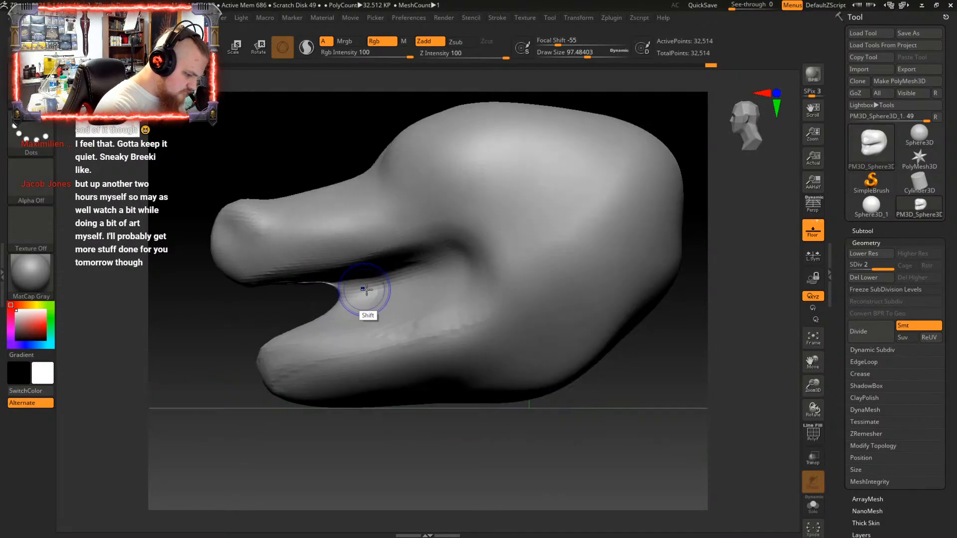
Lower the mesh to subdivision level 1, push the web between the jaws back with the Move brush, and undo the stray cheek stroke
click(877, 256)
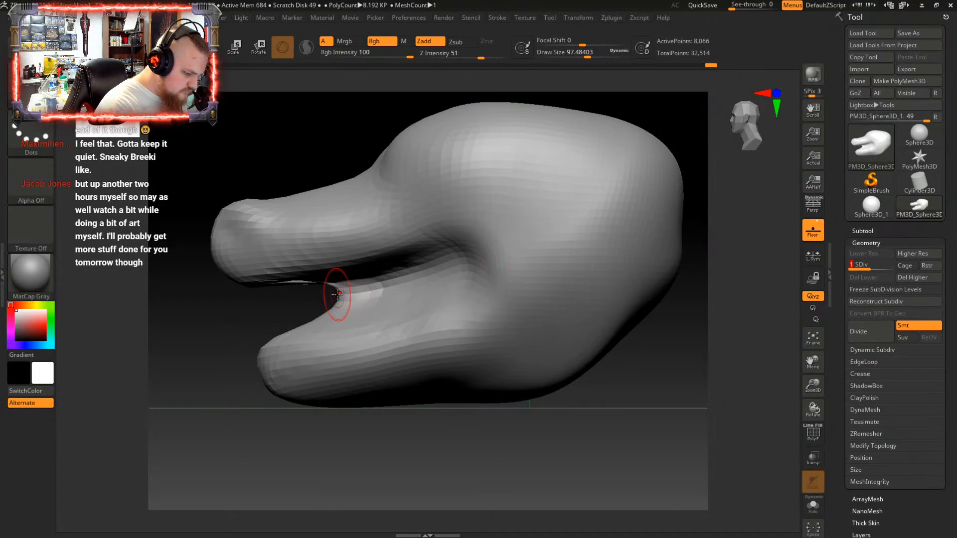
mouse_move(338, 295)
mouse_down()
mouse_move(442, 277)
mouse_move(374, 287)
mouse_up()
right_drag(364, 290, 387, 285)
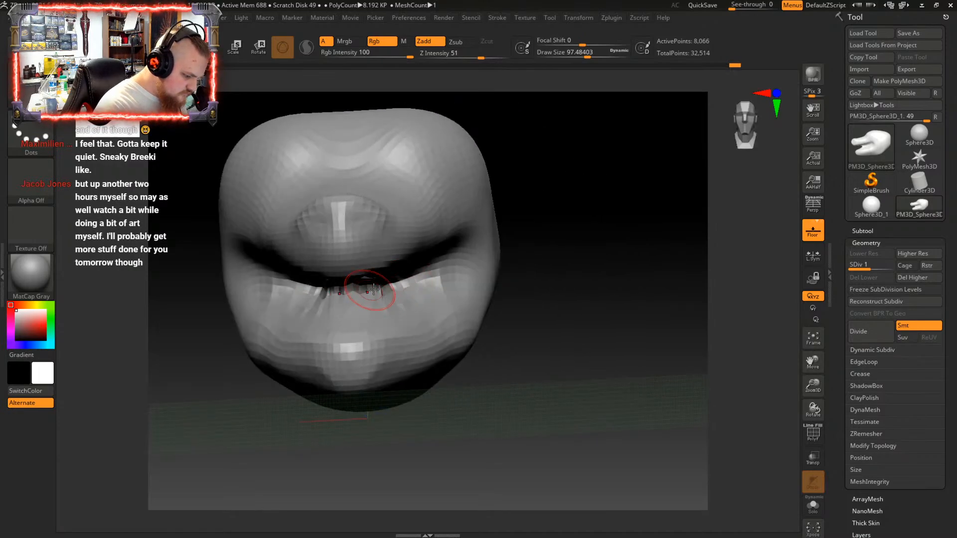
right_drag(560, 246, 534, 251)
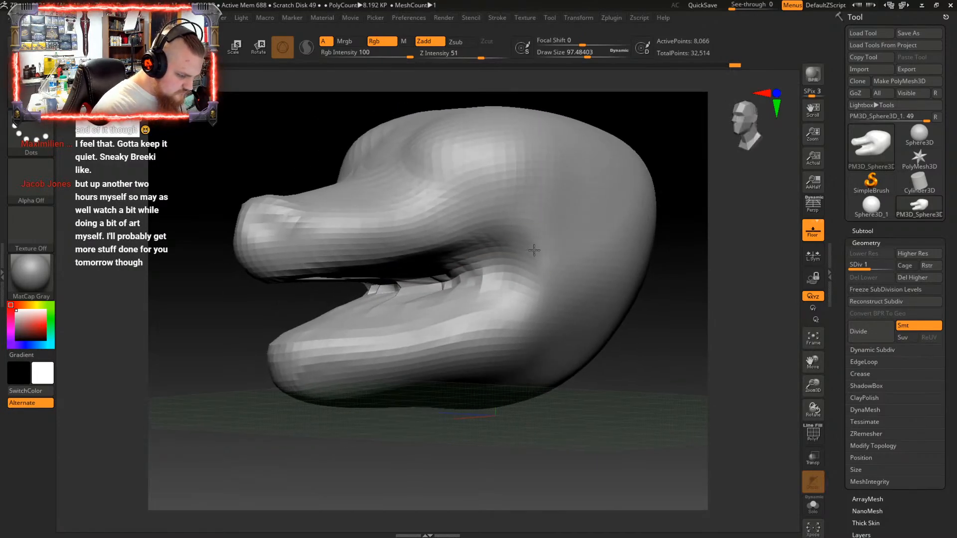
drag(574, 250, 552, 256)
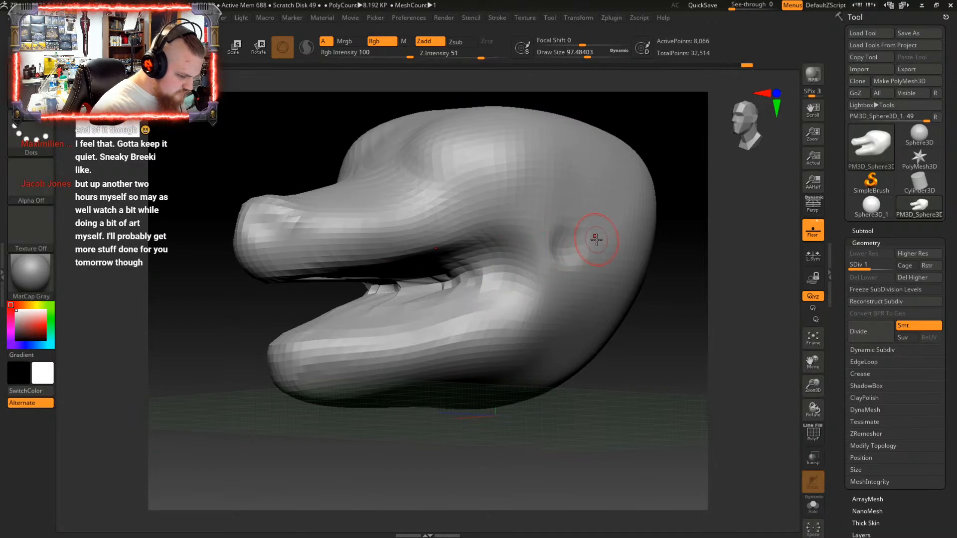
key(ctrl+z)
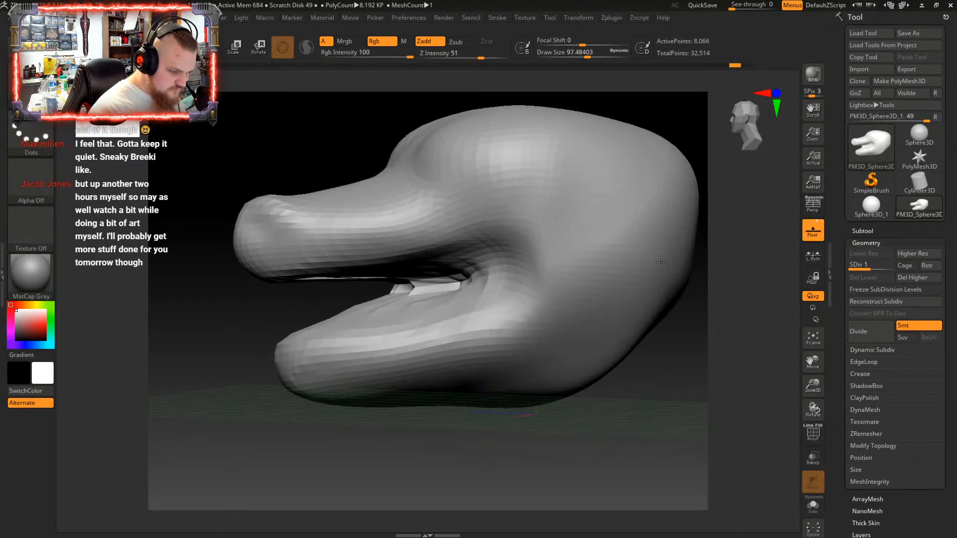
Push the front edge of the web between the jaws further back toward the mouth corner
right_drag(661, 262, 658, 286)
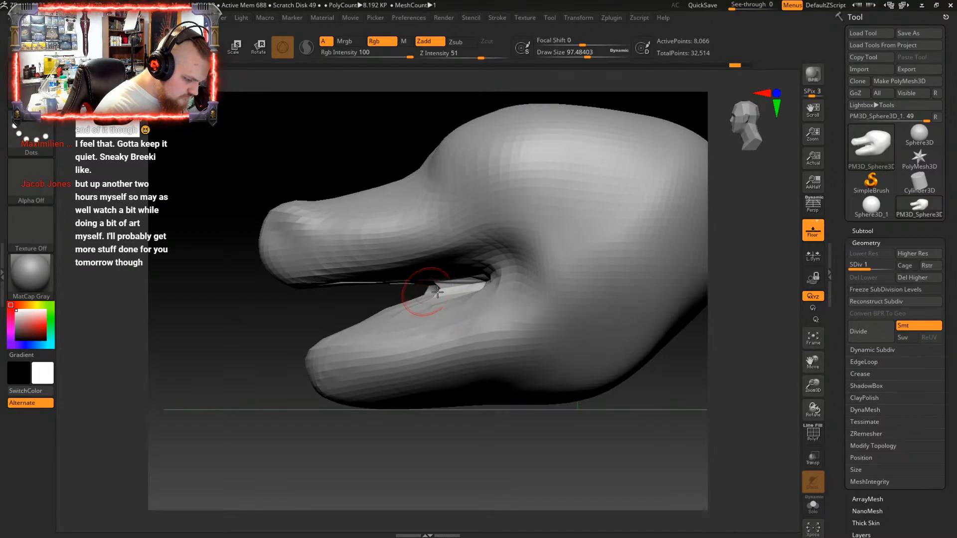
drag(438, 292, 473, 287)
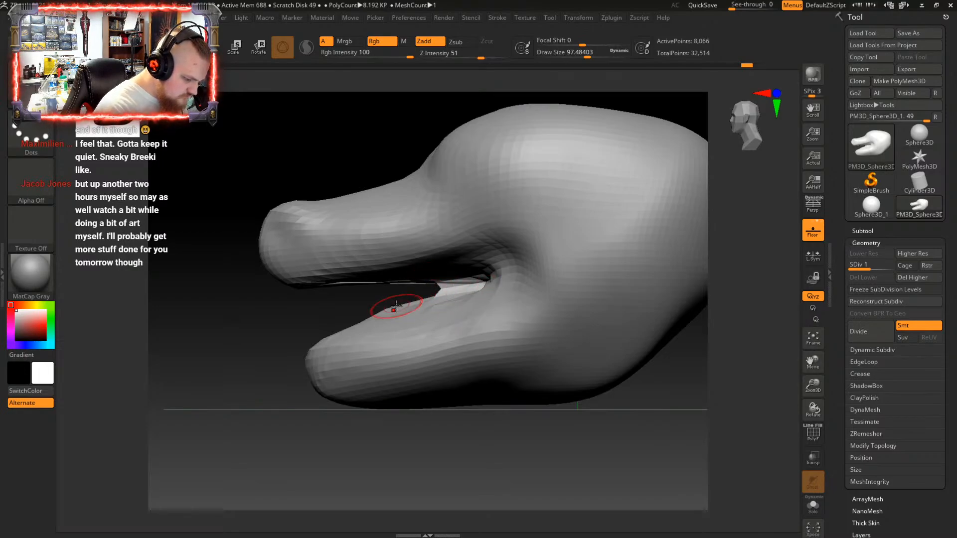
right_drag(396, 306, 451, 296)
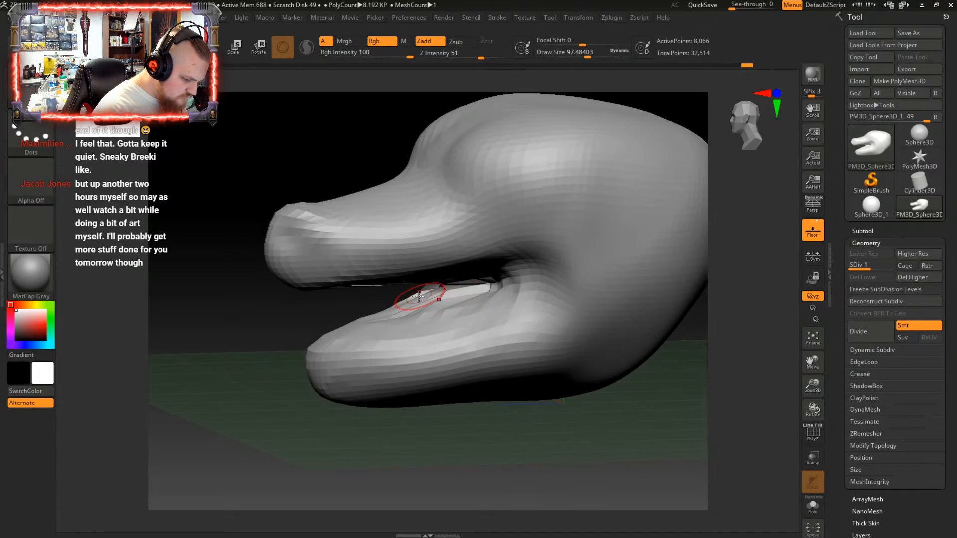
Increase the draw size to about 149, move the remaining web back to the mouth corner, and even out the lower lip's edge
key(space)
drag(414, 304, 442, 300)
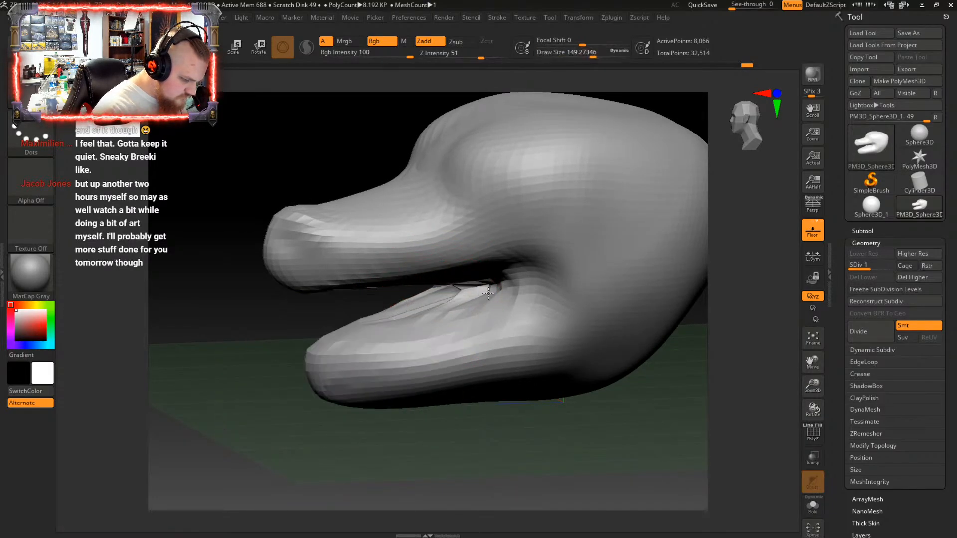
drag(489, 294, 487, 290)
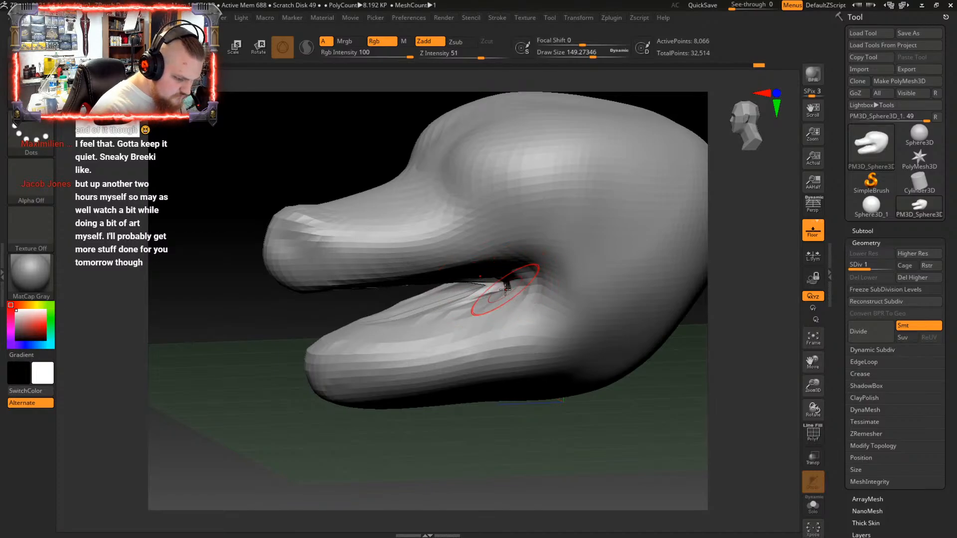
drag(500, 286, 514, 285)
mouse_move(507, 281)
right_down()
mouse_move(488, 269)
mouse_move(517, 272)
right_up()
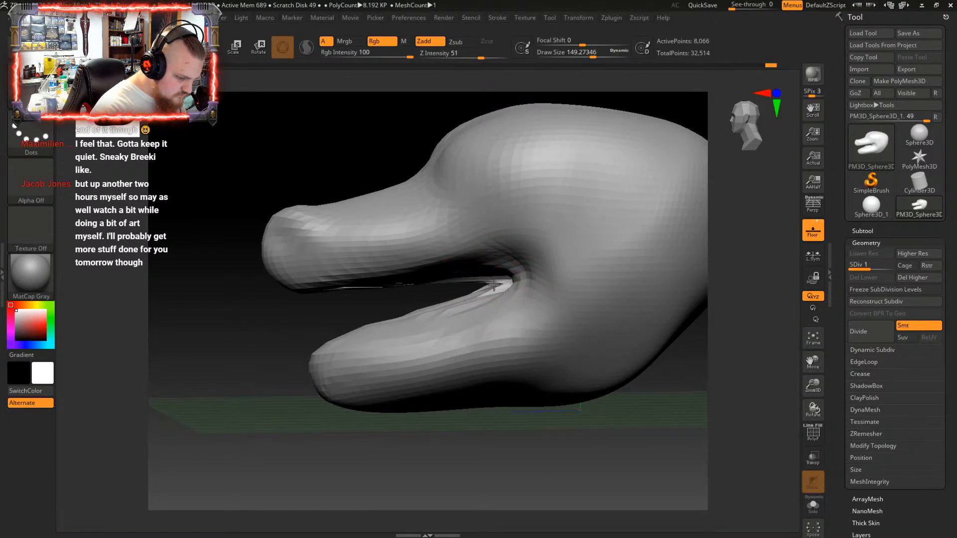
right_drag(494, 285, 523, 274)
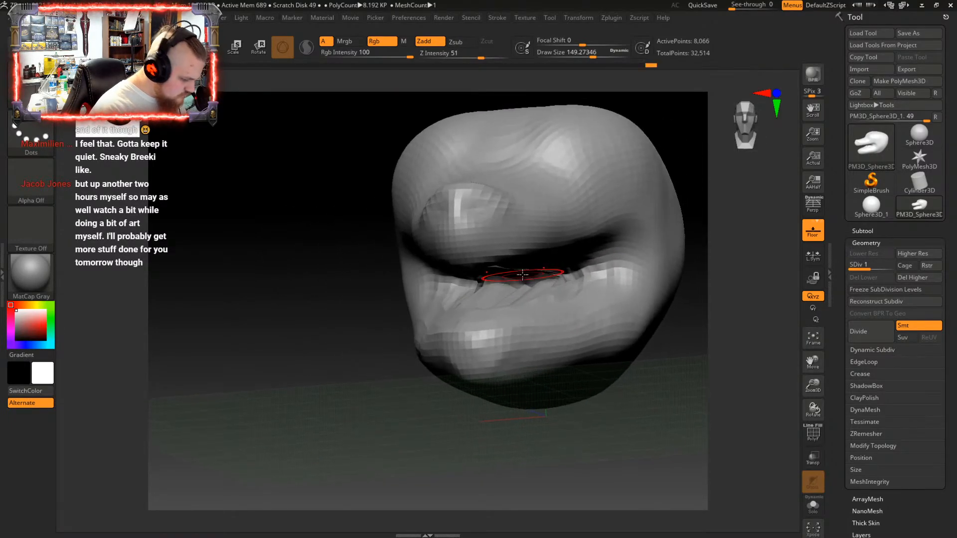
mouse_move(509, 282)
shift+mouse_down()
mouse_move(498, 280)
mouse_move(570, 276)
mouse_move(496, 289)
mouse_move(578, 278)
shift+mouse_up()
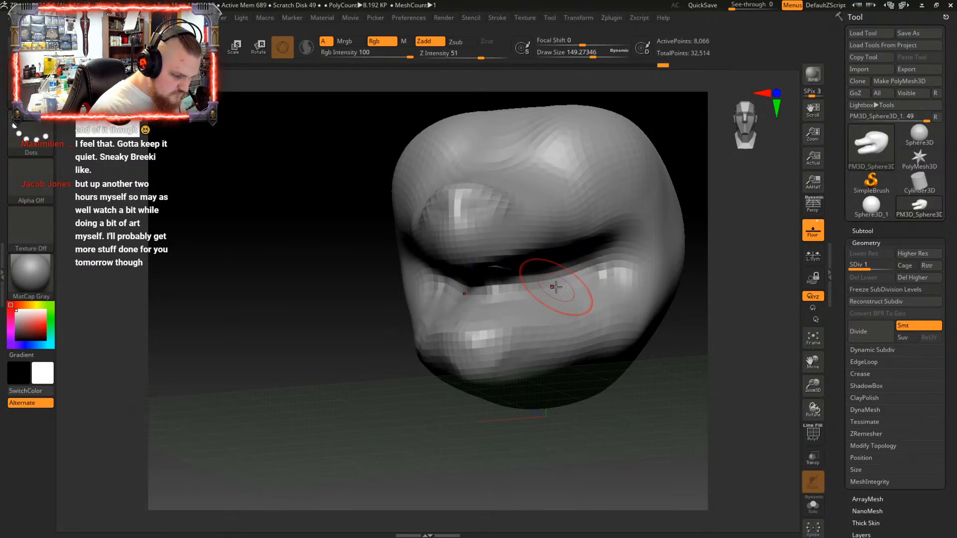
right_drag(556, 287, 523, 288)
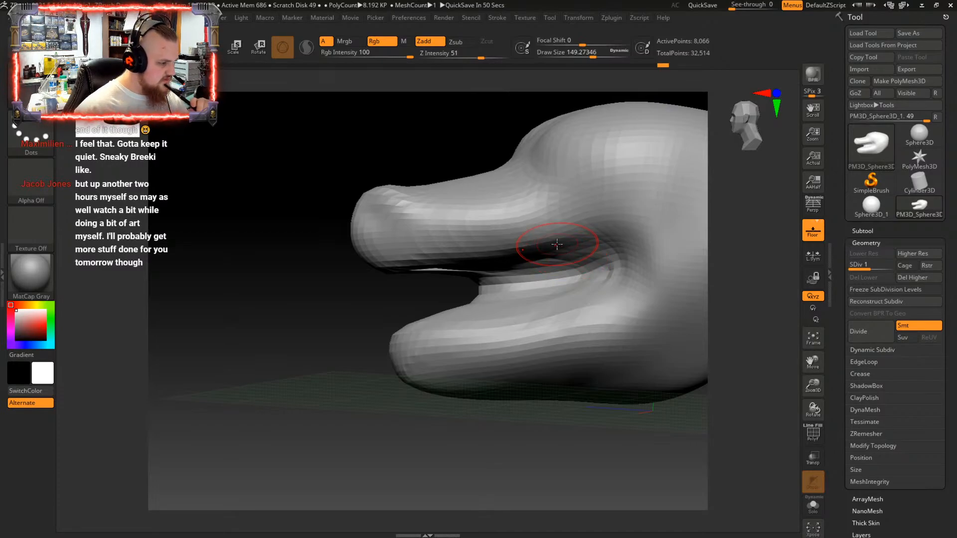
mouse_move(920, 135)
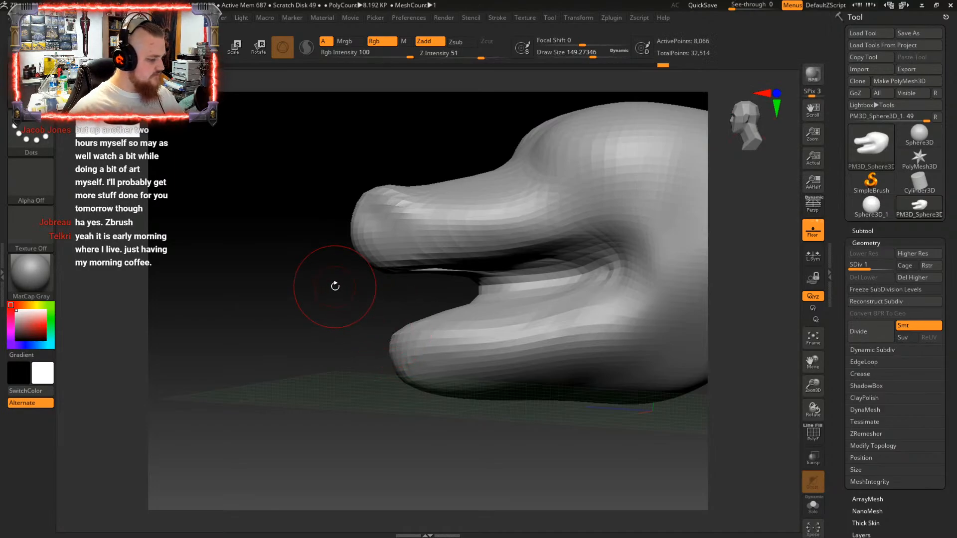
drag(319, 285, 483, 358)
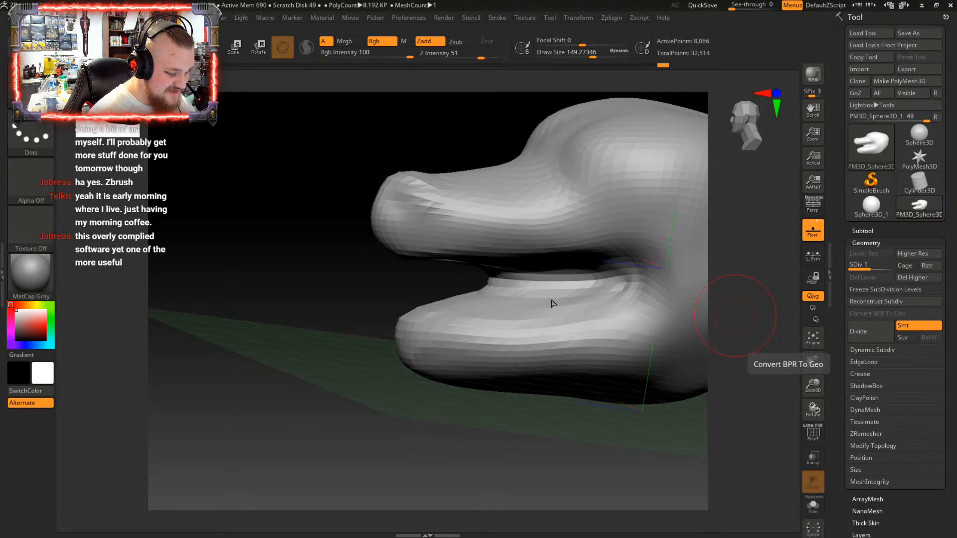
drag(335, 259, 313, 264)
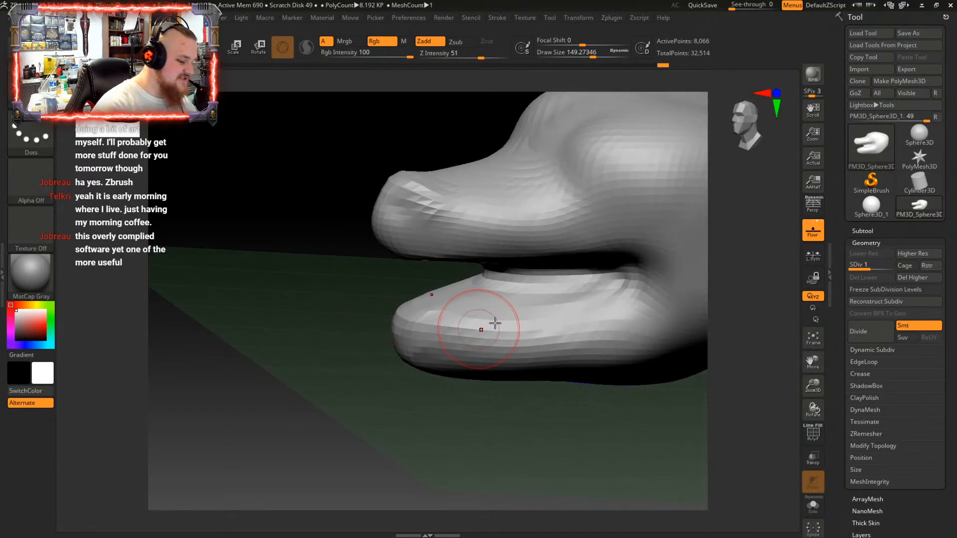
drag(483, 121, 447, 105)
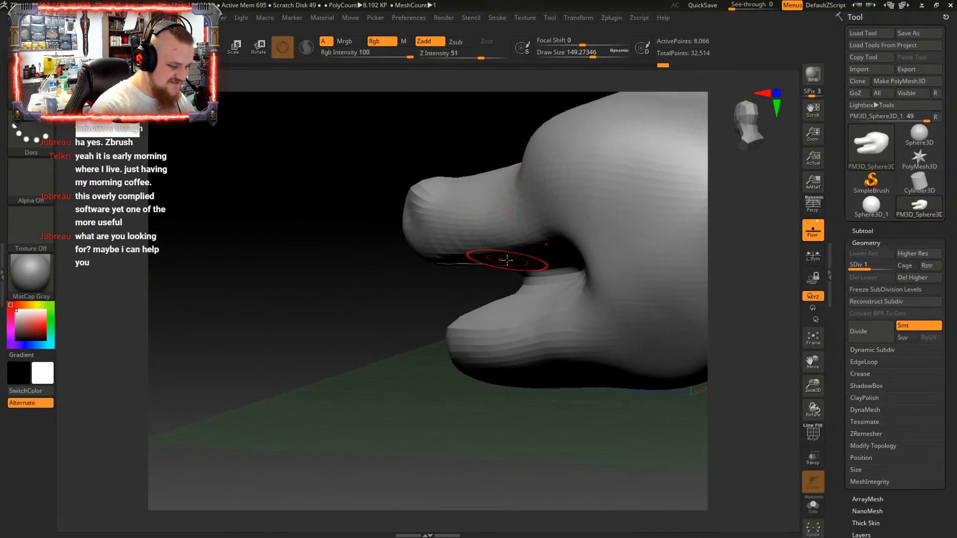
drag(506, 261, 549, 260)
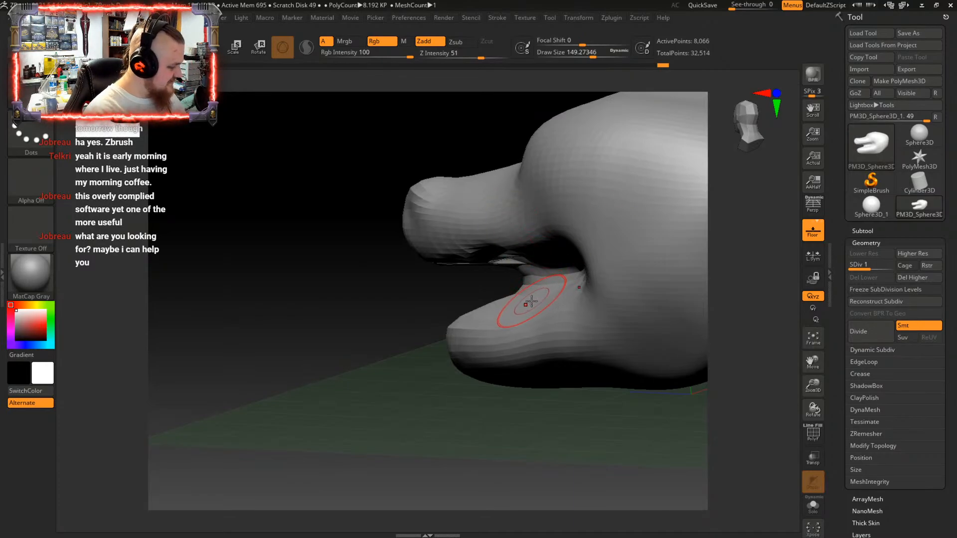
key(ctrl+z)
key(ctrl+z)
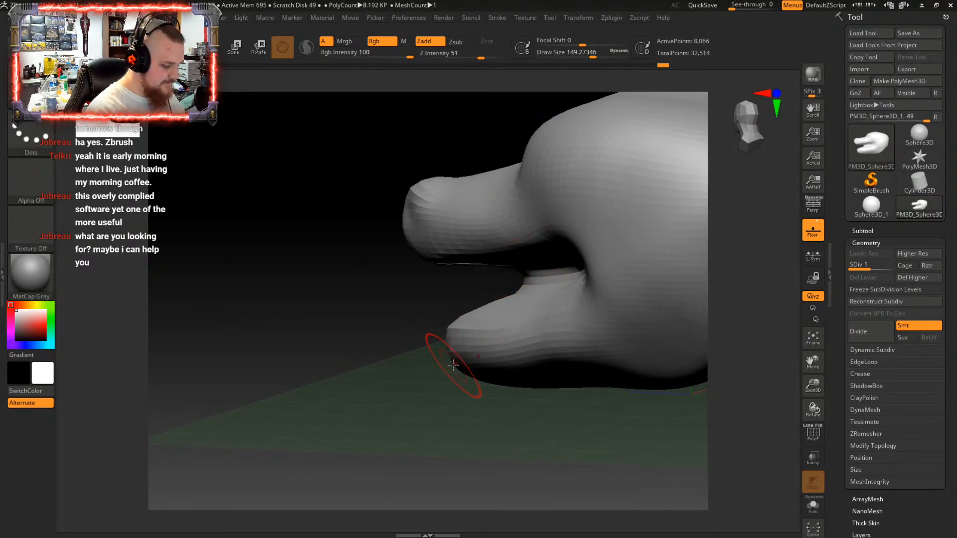
Push the surface beneath the upper jaw deeper into the mouth from a low view and align the head to the front
mouse_move(427, 289)
mouse_down()
mouse_move(474, 251)
mouse_move(480, 274)
mouse_up()
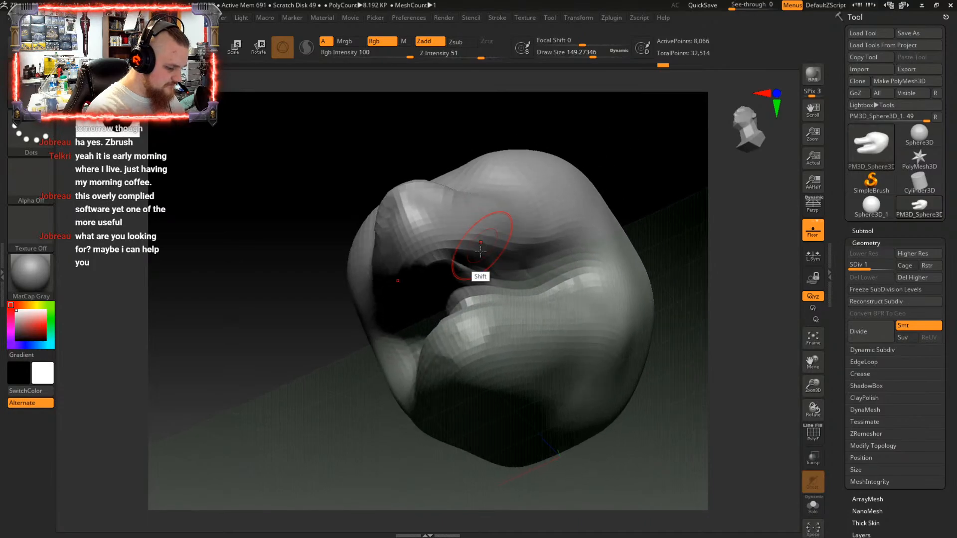
key(shift)
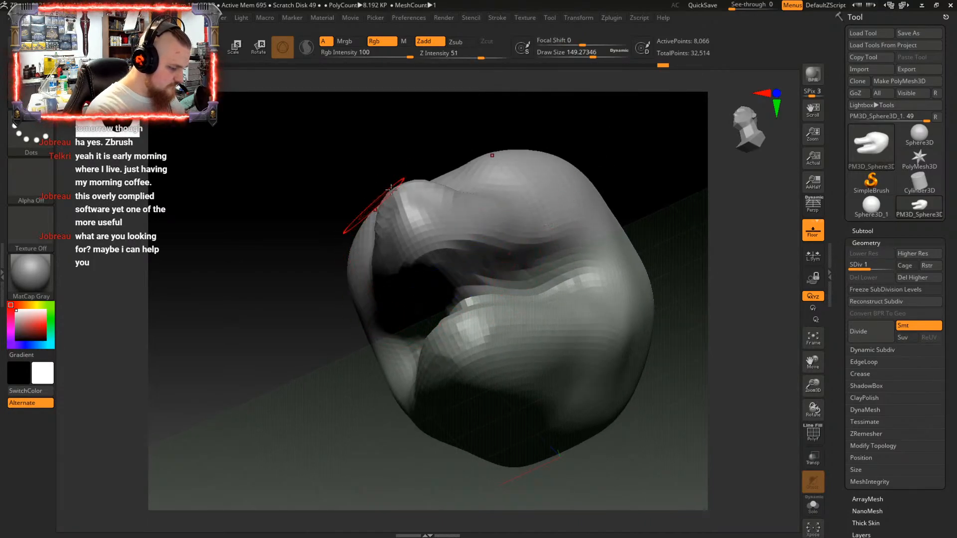
mouse_move(615, 164)
shift+mouse_down()
mouse_move(622, 212)
mouse_move(614, 216)
mouse_move(609, 178)
shift+mouse_up()
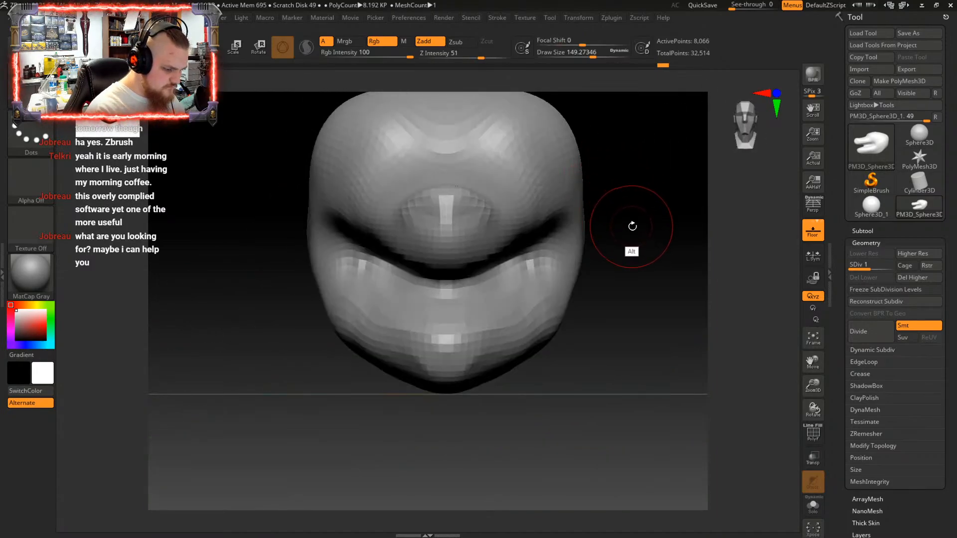
alt+drag(632, 223, 605, 263)
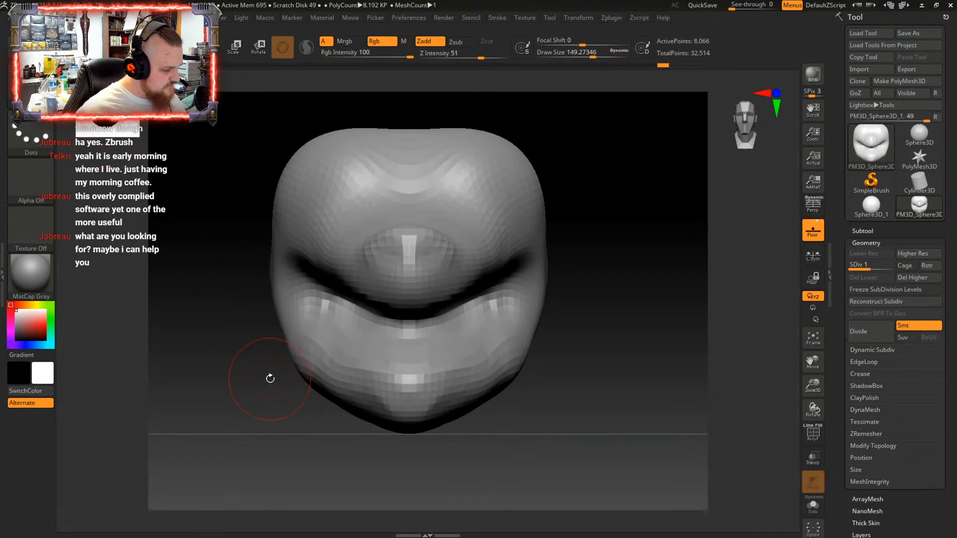
Push the raised inner ridge along the lower lip back into the mouth toward the corner, working from both sides
mouse_move(268, 378)
mouse_down()
mouse_move(259, 368)
mouse_move(283, 356)
mouse_up()
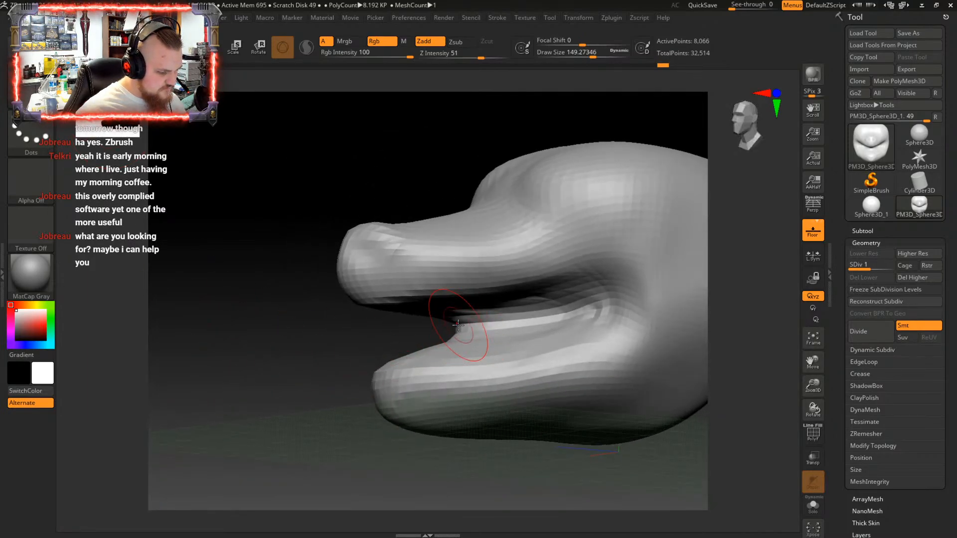
drag(458, 325, 583, 317)
drag(562, 323, 592, 311)
right_drag(592, 311, 505, 316)
drag(492, 338, 456, 343)
right_drag(519, 331, 620, 331)
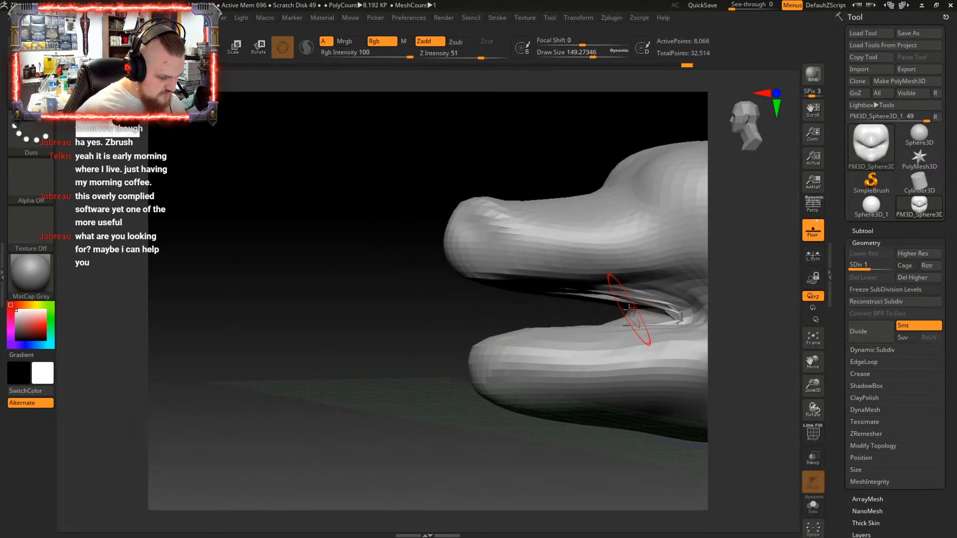
Adjust the stretched folds just inside the mouth corner with the Move brush
drag(628, 315, 649, 316)
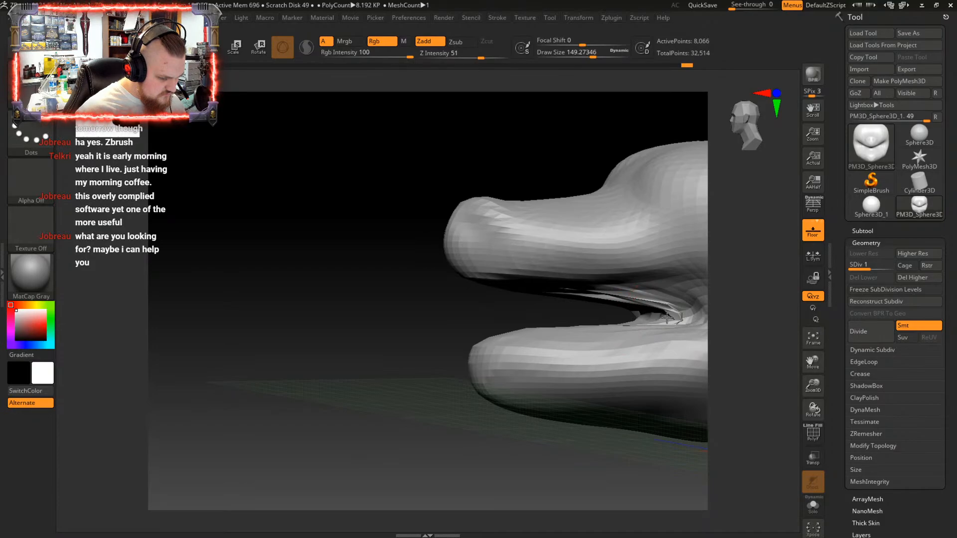
right_drag(649, 317, 632, 321)
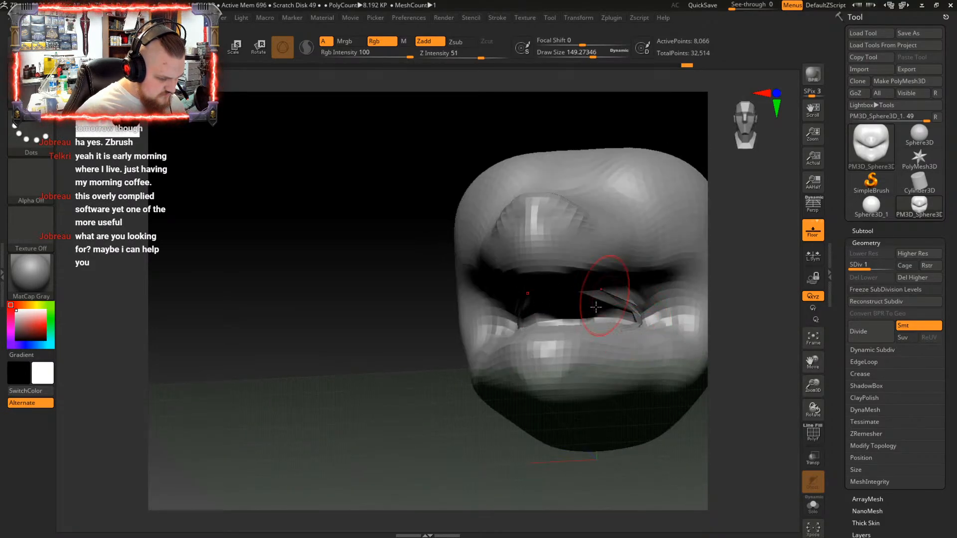
right_drag(609, 279, 557, 335)
key(f)
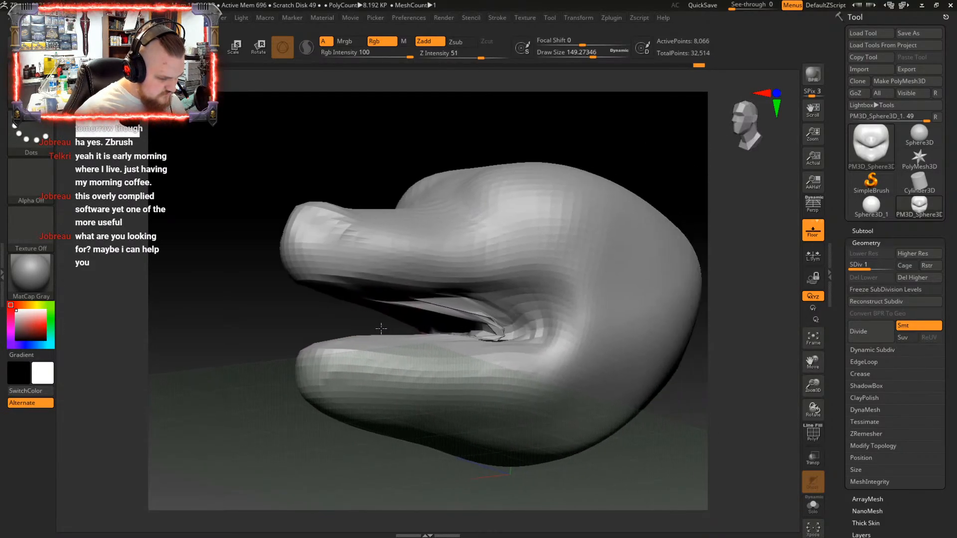
mouse_move(466, 311)
mouse_down()
mouse_move(454, 310)
mouse_move(465, 339)
mouse_up()
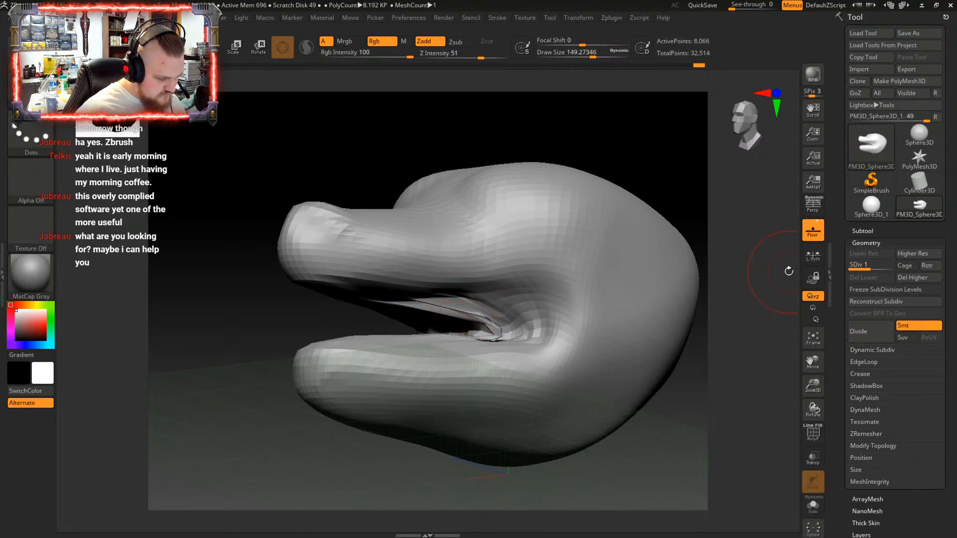
Return the mesh to subdivision level 2 and smooth the folds at the mouth corner and along the upper jaw's underside
click(859, 331)
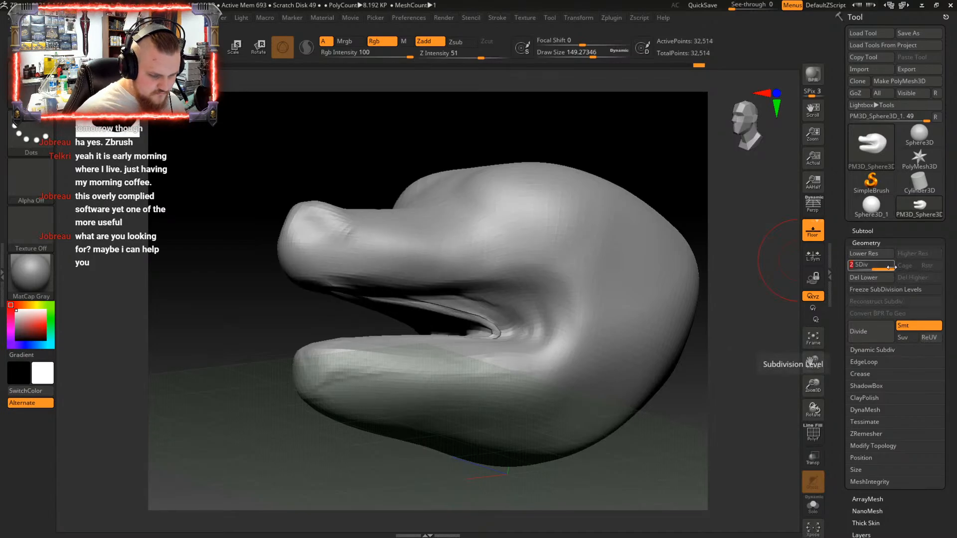
mouse_move(415, 323)
right_down()
mouse_move(444, 309)
mouse_move(413, 310)
right_up()
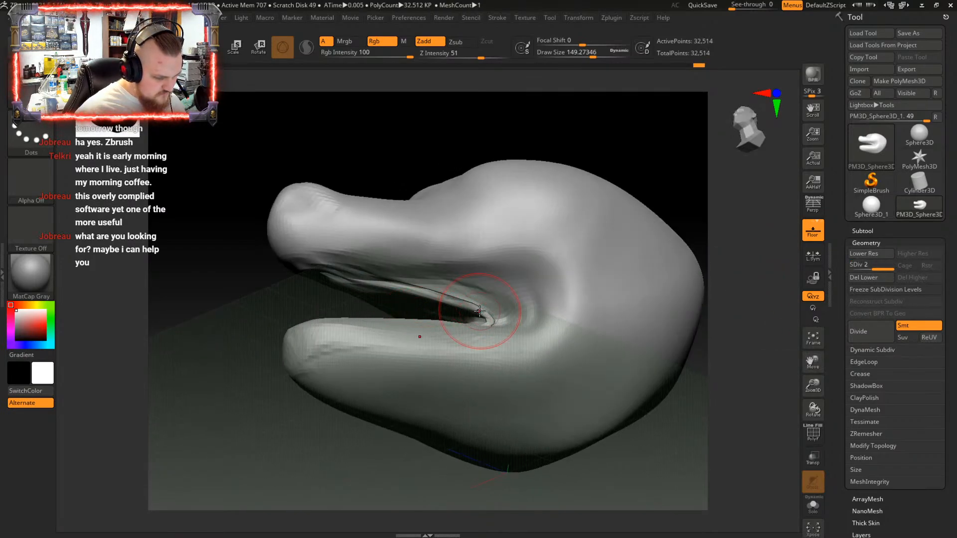
shift+drag(484, 303, 417, 295)
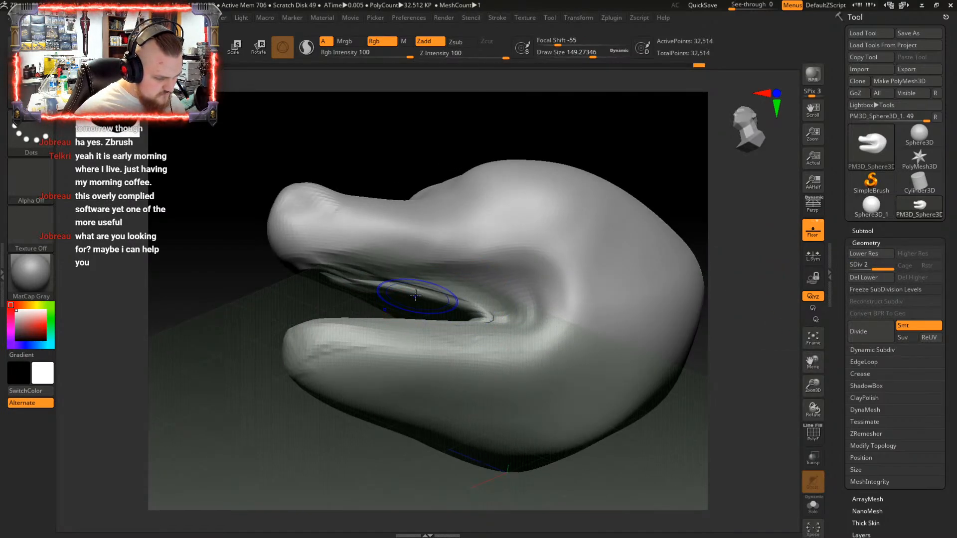
right_drag(415, 293, 371, 262)
mouse_move(358, 282)
shift+mouse_down()
mouse_move(399, 284)
mouse_move(387, 295)
mouse_move(408, 299)
shift+mouse_up()
Smooth the inner edge of the mouth and reshape the fold in front of the mouth corner with the Move brush
right_drag(327, 274, 375, 364)
shift+drag(348, 328, 358, 327)
shift+drag(361, 326, 465, 306)
mouse_move(396, 309)
right_down()
mouse_move(400, 264)
mouse_move(455, 282)
mouse_move(456, 292)
right_up()
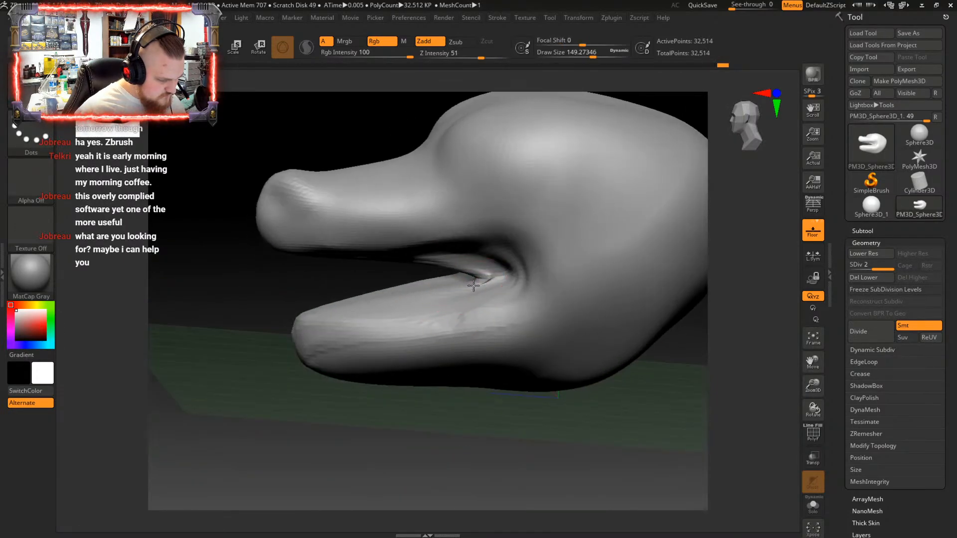
drag(455, 285, 351, 302)
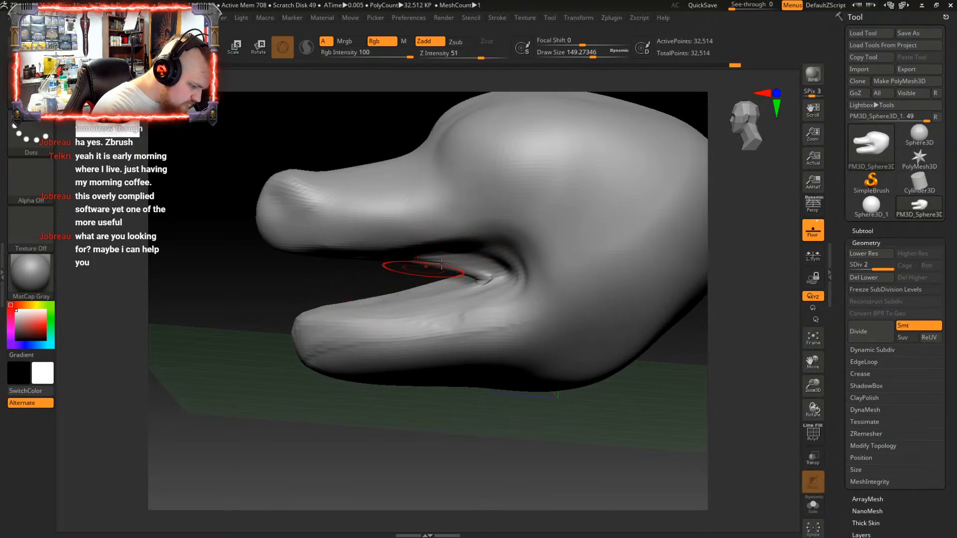
Pull the fold in front of the mouth corner up and back with the Move brush
drag(466, 272, 486, 260)
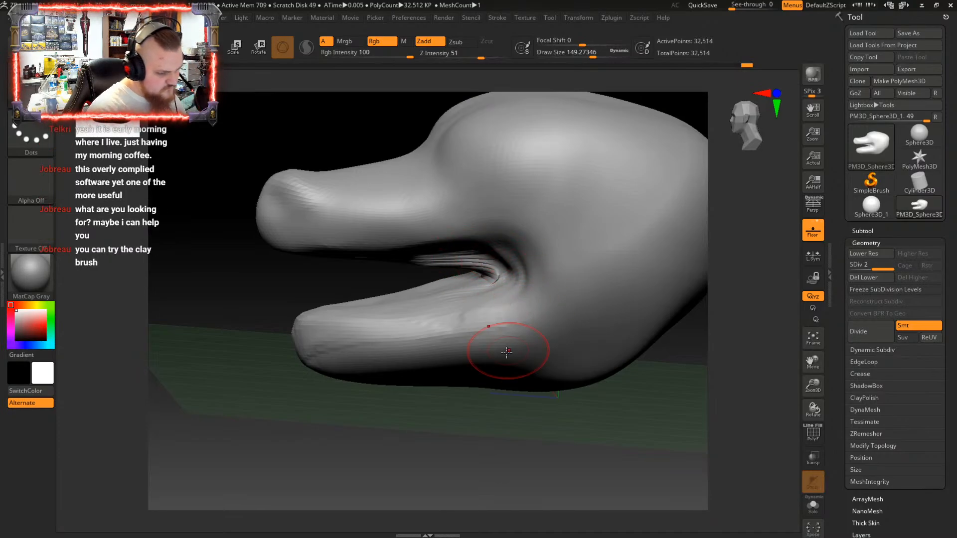
alt+drag(521, 372, 545, 374)
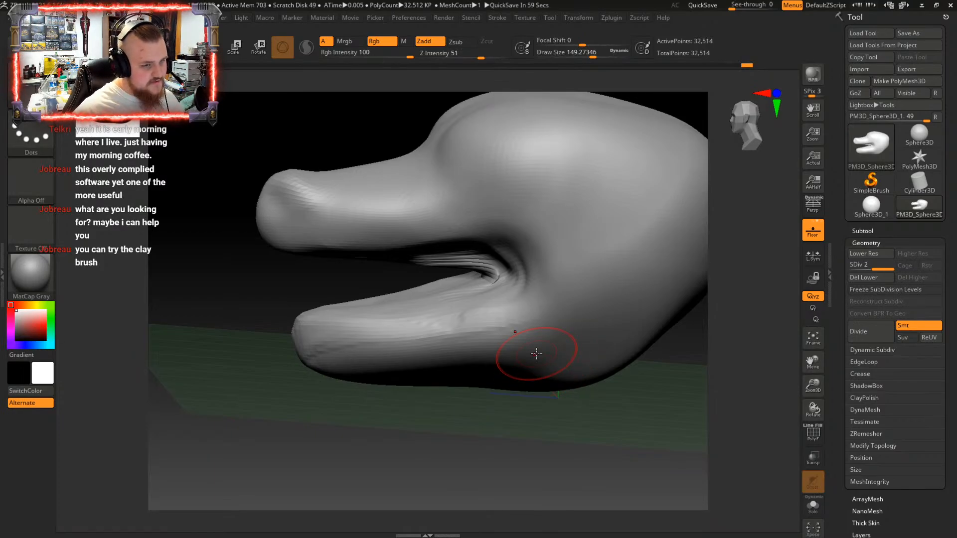
right_click(258, 279)
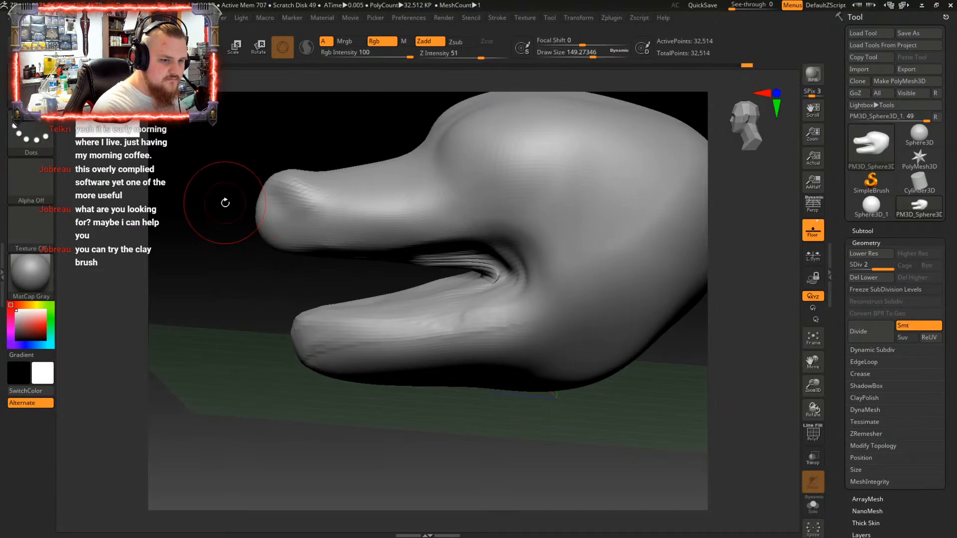
mouse_move(256, 282)
mouse_down()
mouse_move(310, 278)
mouse_move(283, 284)
mouse_move(256, 218)
mouse_up()
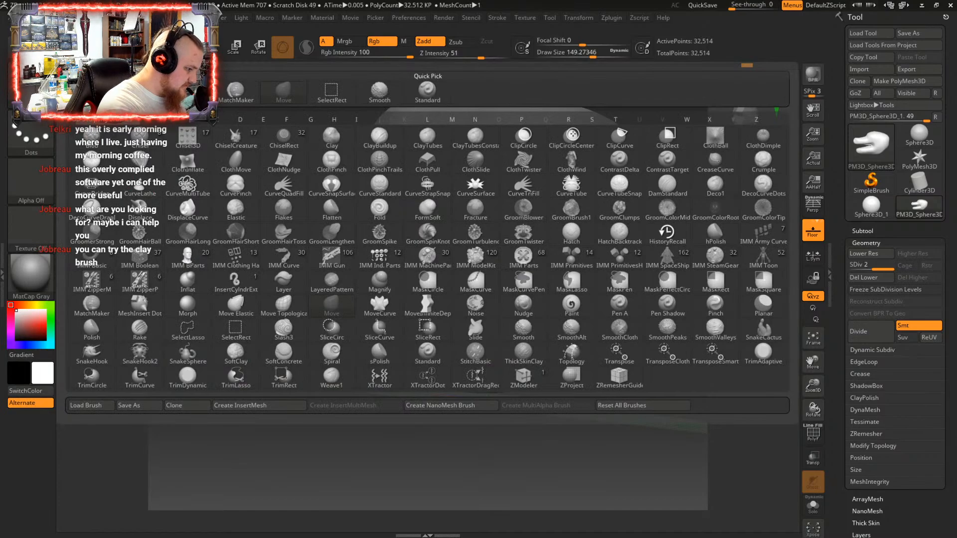
Switch to the ClayBuildup brush and even out the stretched folds inside the mouth corner
click(380, 136)
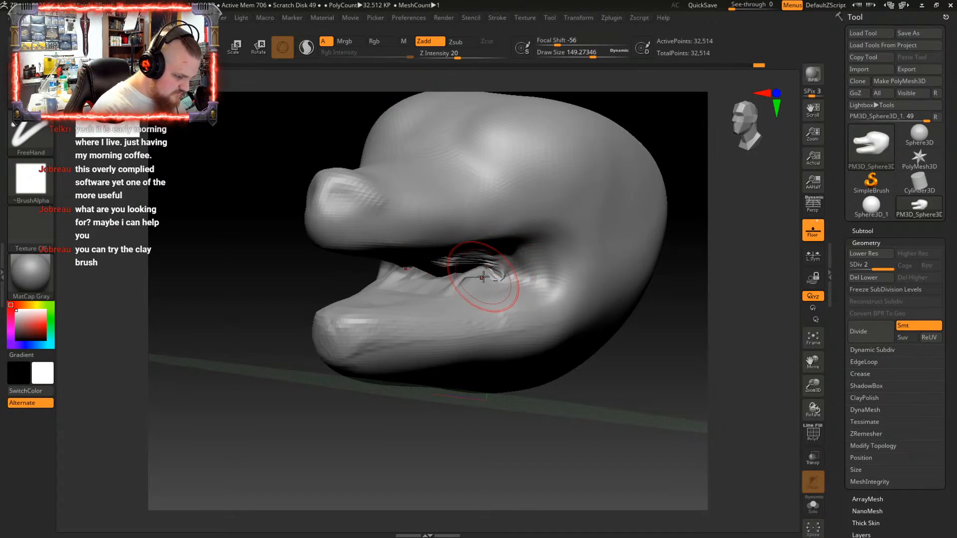
key(shift)
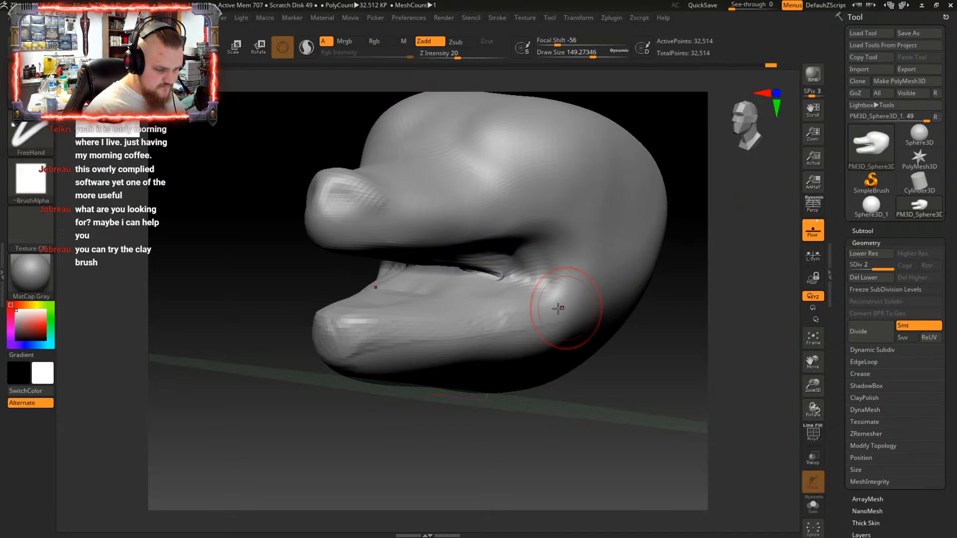
right_drag(535, 289, 491, 289)
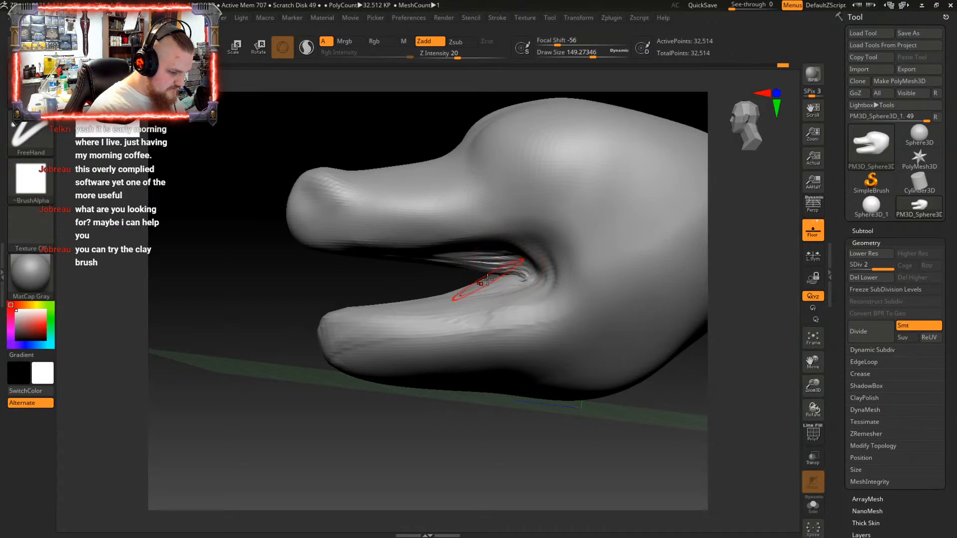
right_drag(490, 271, 532, 260)
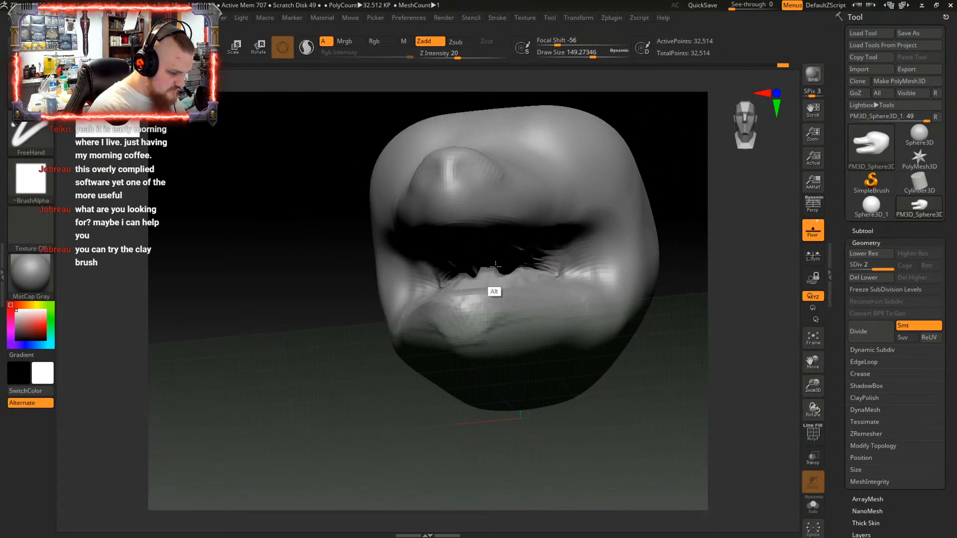
right_drag(547, 273, 543, 284)
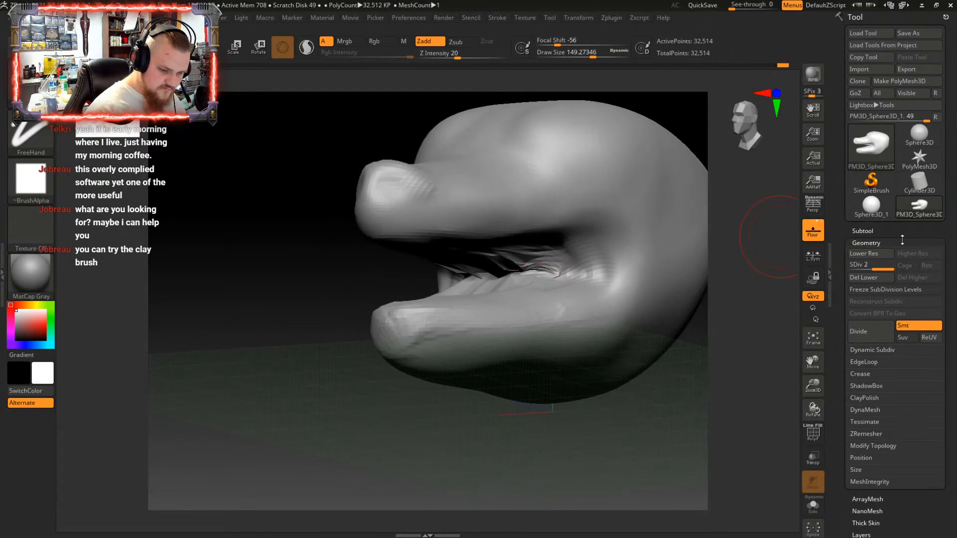
Divide the mesh twice to subdivision level 4 and smooth the ragged folds inside the mouth
click(871, 337)
click(870, 337)
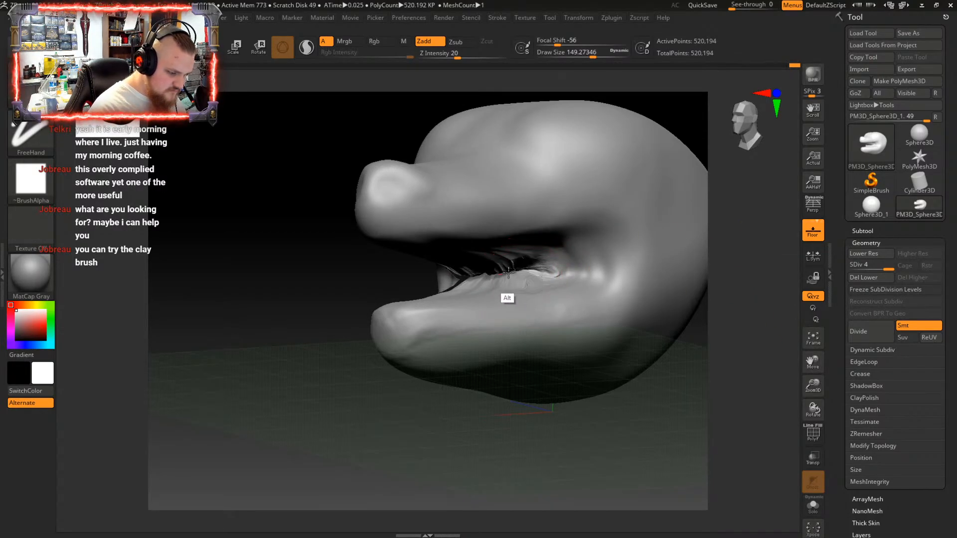
key(shift)
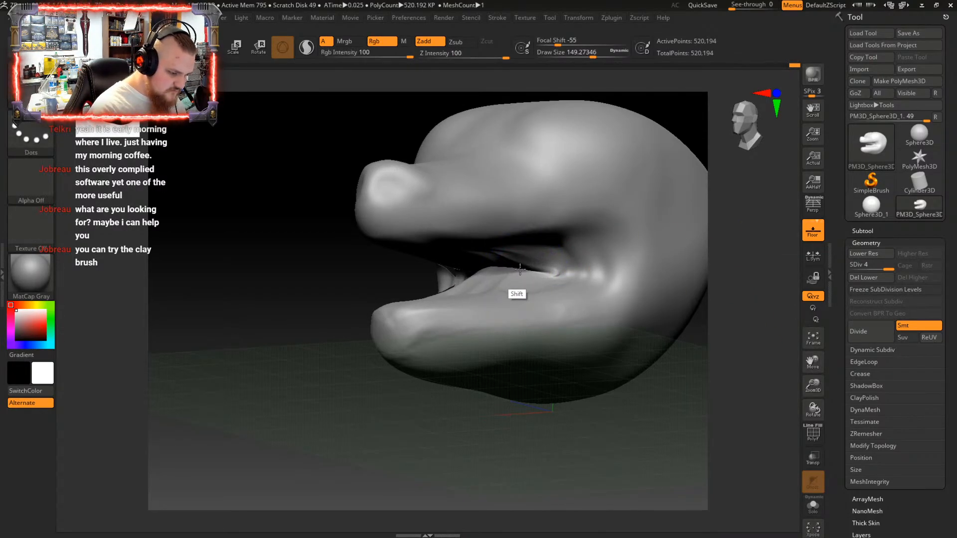
shift+drag(502, 275, 539, 256)
mouse_move(538, 272)
right_down()
mouse_move(534, 293)
mouse_move(543, 302)
mouse_move(534, 310)
mouse_move(576, 294)
mouse_move(576, 273)
mouse_move(549, 279)
mouse_move(569, 272)
mouse_move(530, 267)
mouse_move(544, 255)
mouse_move(522, 271)
mouse_move(525, 287)
mouse_move(539, 282)
right_up()
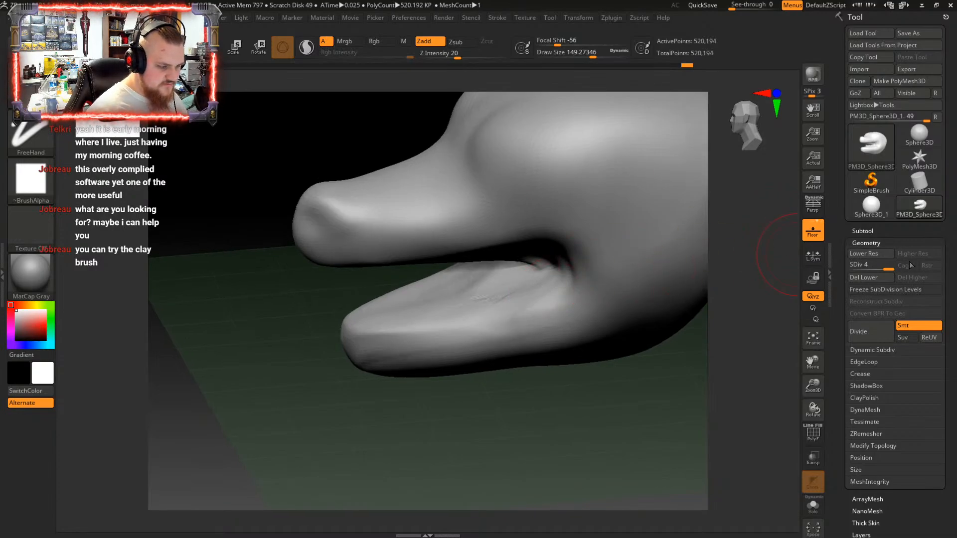
Lower the mesh to subdivision level 3 and reduce the draw size to about 50, undoing the trial strokes on the lower jaw
drag(889, 264, 873, 265)
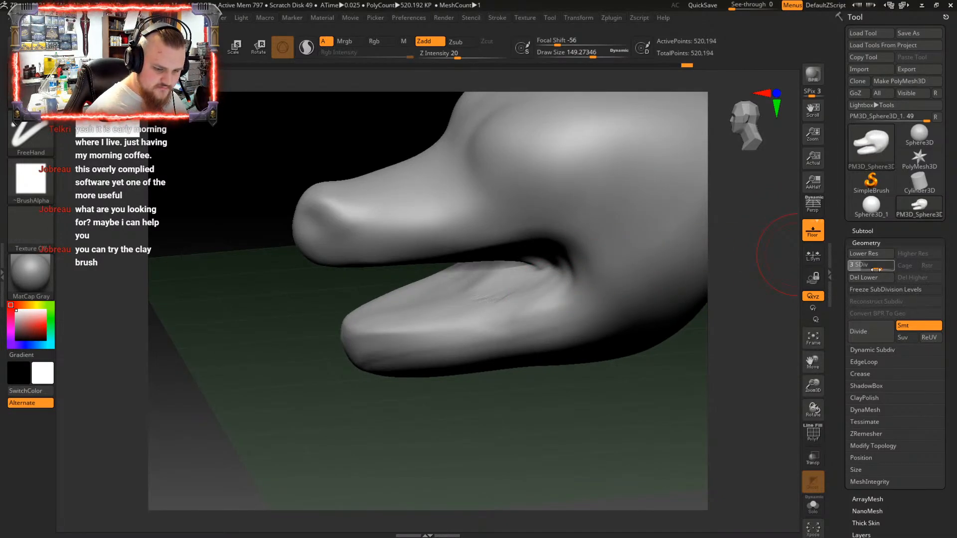
mouse_move(568, 282)
shift+mouse_down()
mouse_move(543, 268)
mouse_move(543, 287)
mouse_move(401, 309)
shift+mouse_up()
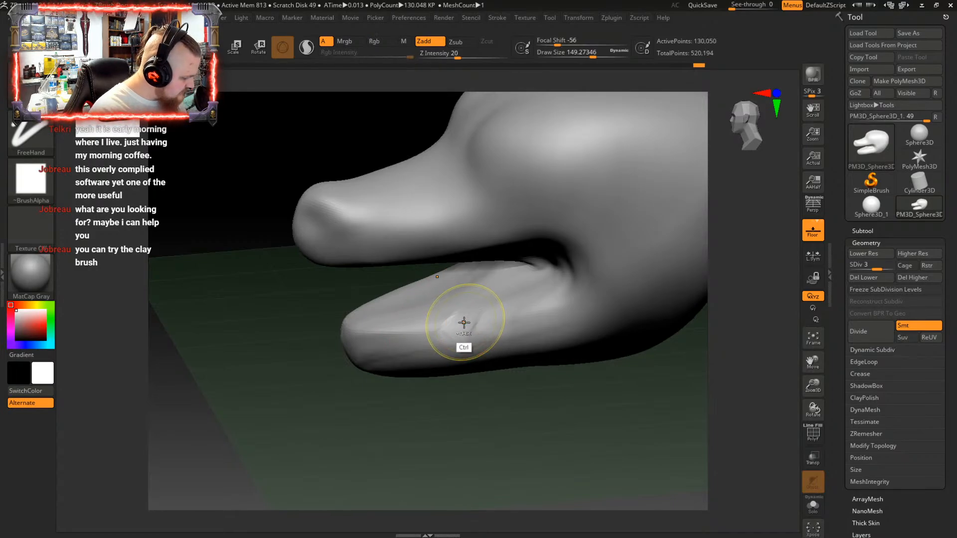
key(ctrl+z)
key(space)
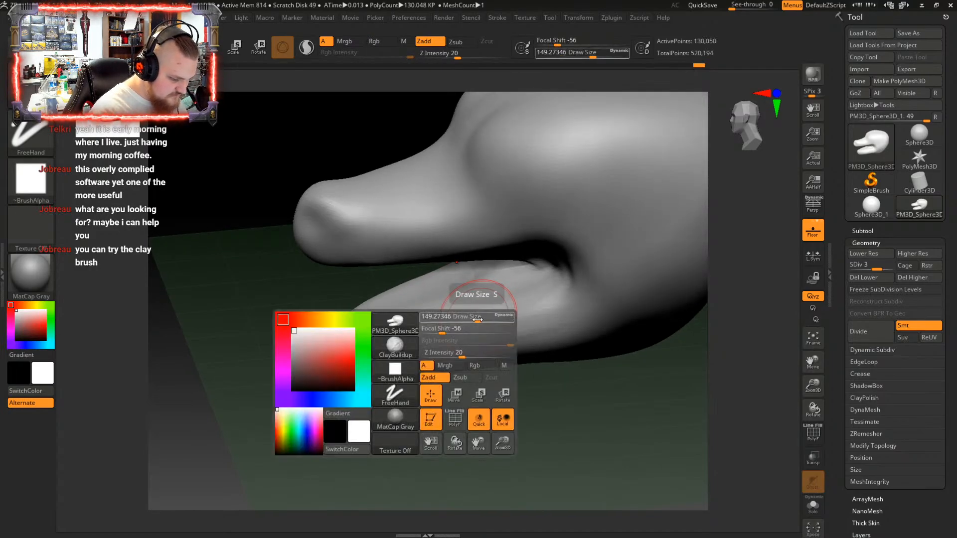
drag(478, 320, 461, 319)
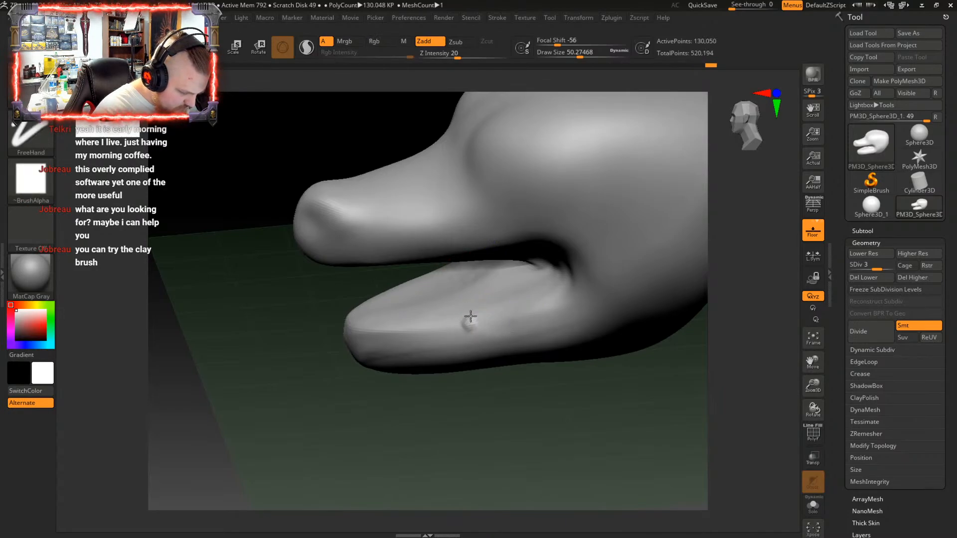
key(alt)
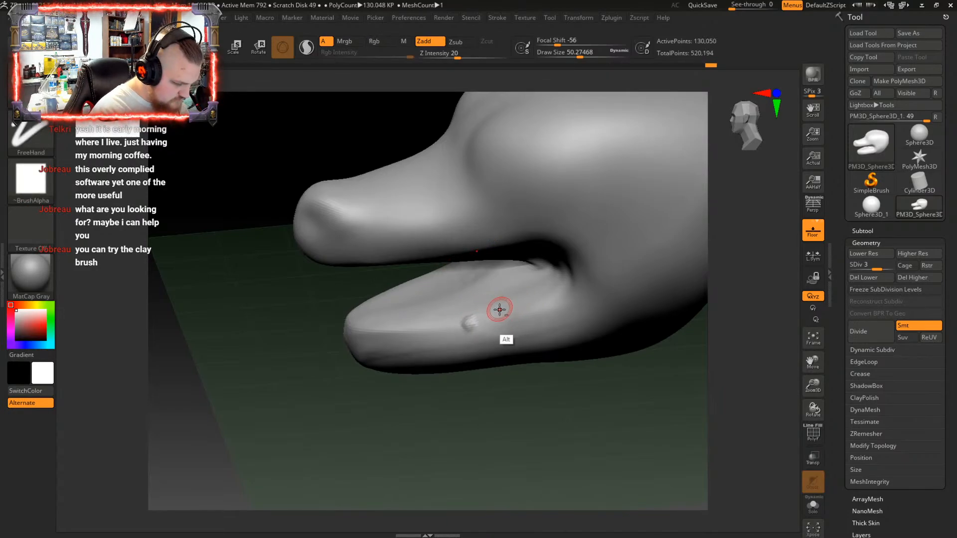
key(ctrl)
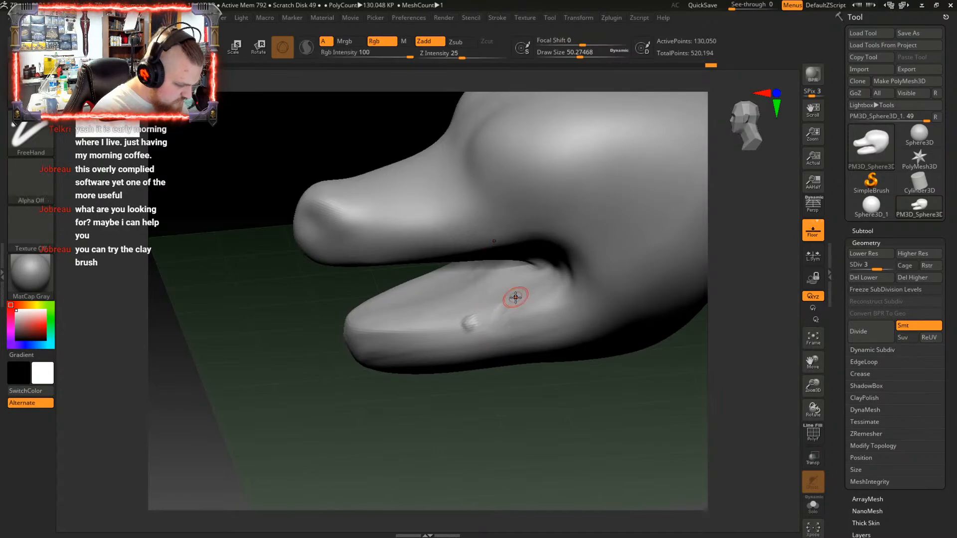
key(ctrl)
key(ctrl)
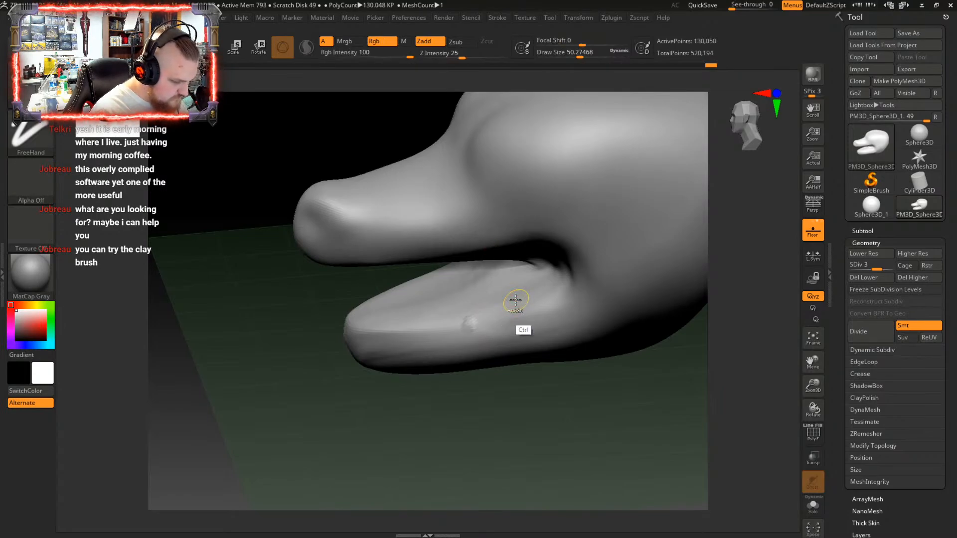
Build up a ridge down the centre of the nose and raised rims around both nostrils with the ClayBuildup brush
drag(486, 391, 526, 353)
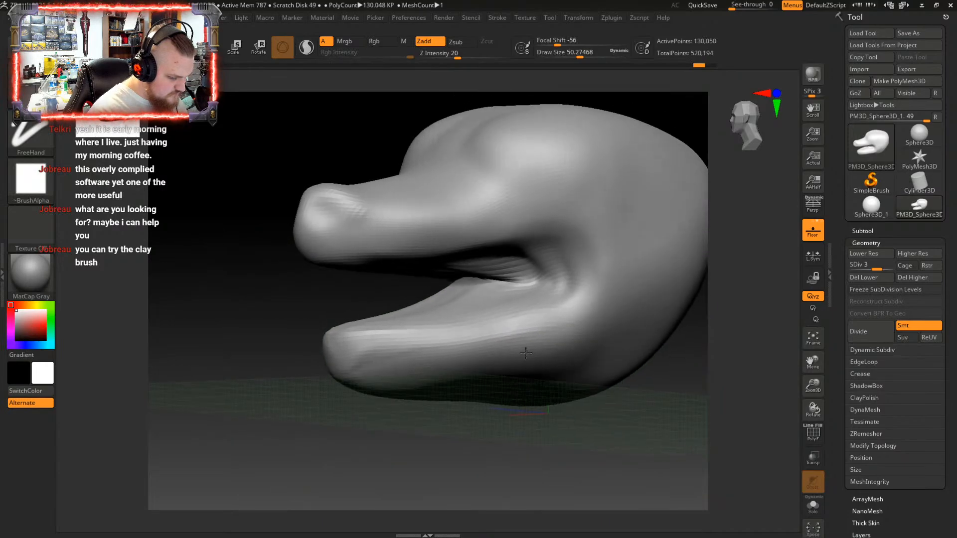
right_drag(526, 353, 537, 361)
mouse_move(494, 298)
right_down()
mouse_move(462, 295)
mouse_move(509, 269)
right_up()
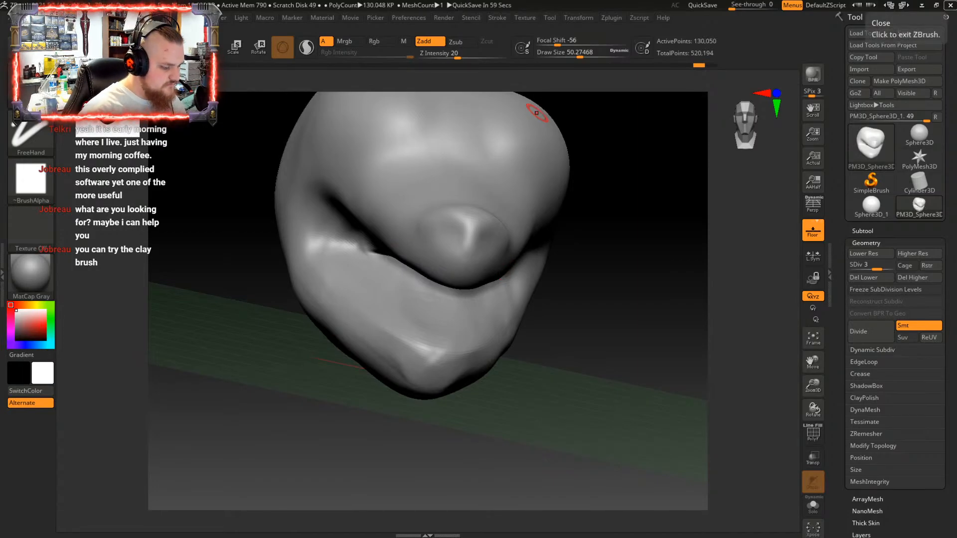
right_drag(572, 279, 528, 271)
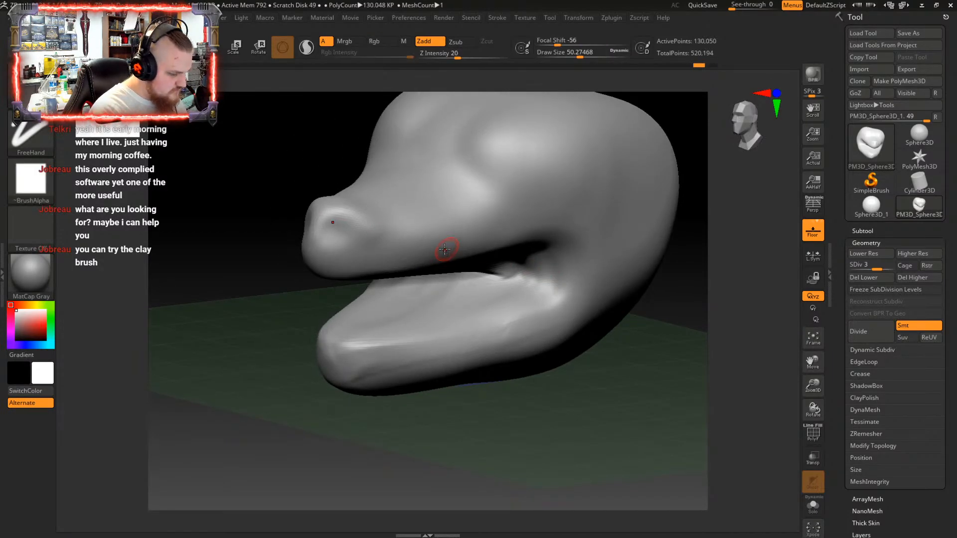
right_drag(439, 250, 538, 289)
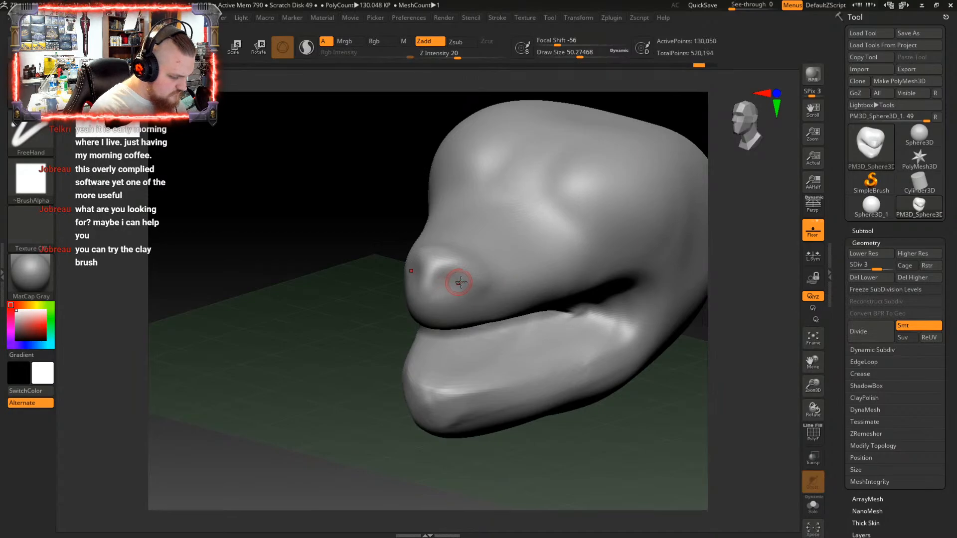
right_drag(365, 329, 378, 329)
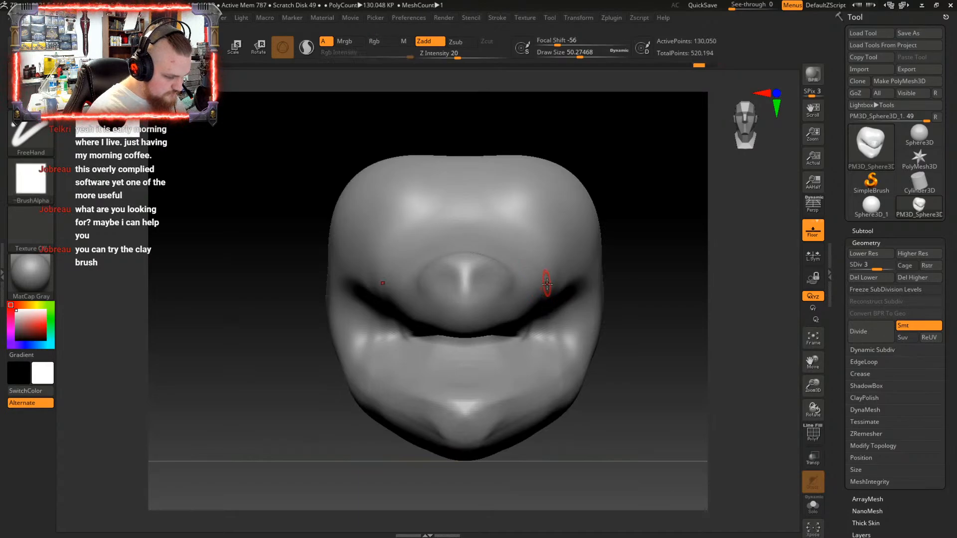
mouse_move(637, 281)
alt+mouse_down()
mouse_move(626, 297)
mouse_move(636, 315)
alt+mouse_up()
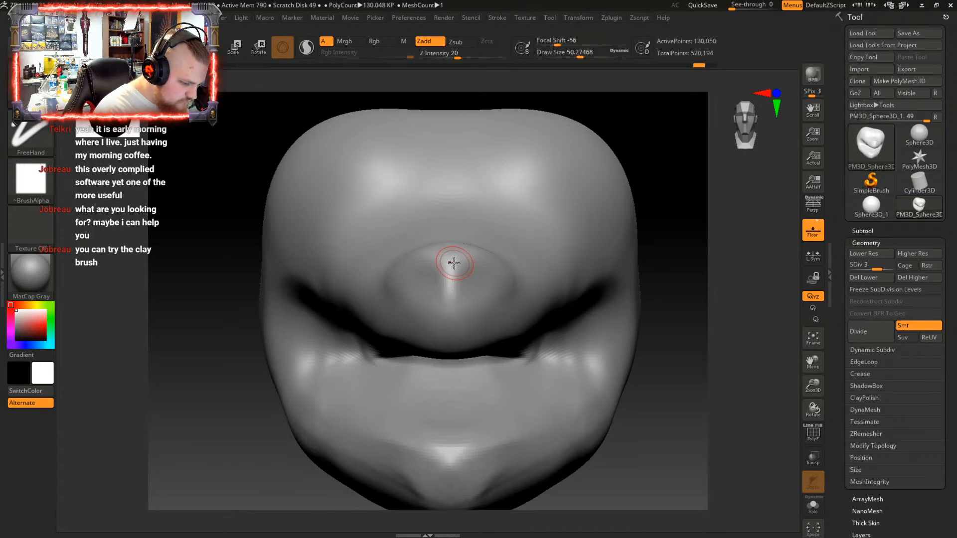
mouse_move(453, 260)
mouse_down()
mouse_move(468, 259)
mouse_move(405, 273)
mouse_move(411, 278)
mouse_move(428, 256)
mouse_move(461, 258)
mouse_move(448, 298)
mouse_up()
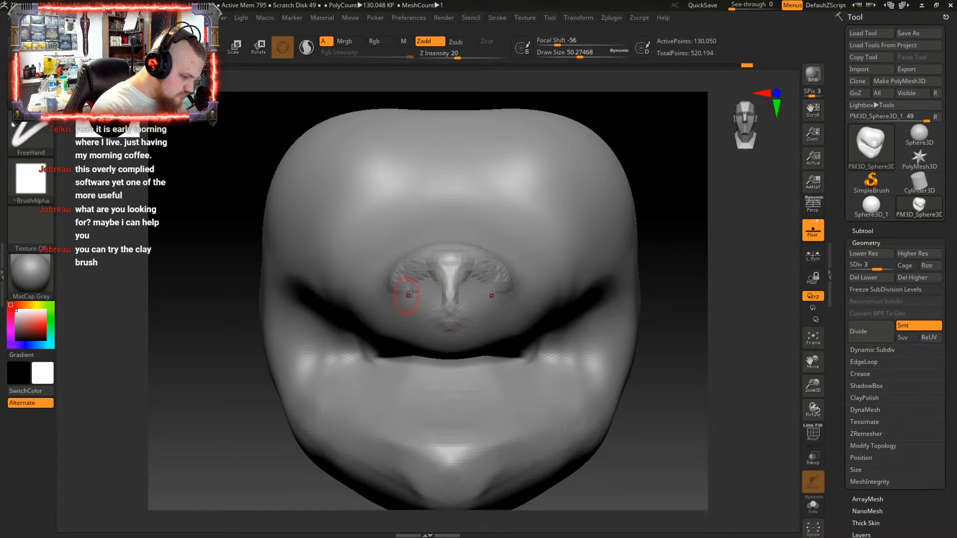
mouse_move(414, 299)
mouse_down()
mouse_move(423, 277)
mouse_move(405, 274)
mouse_up()
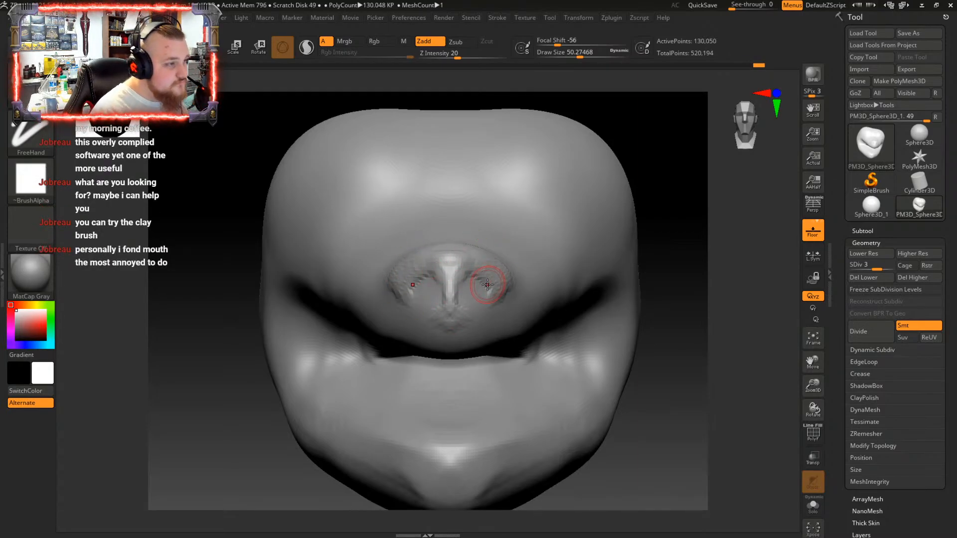
mouse_move(452, 288)
mouse_down()
mouse_move(488, 271)
mouse_move(459, 281)
mouse_up()
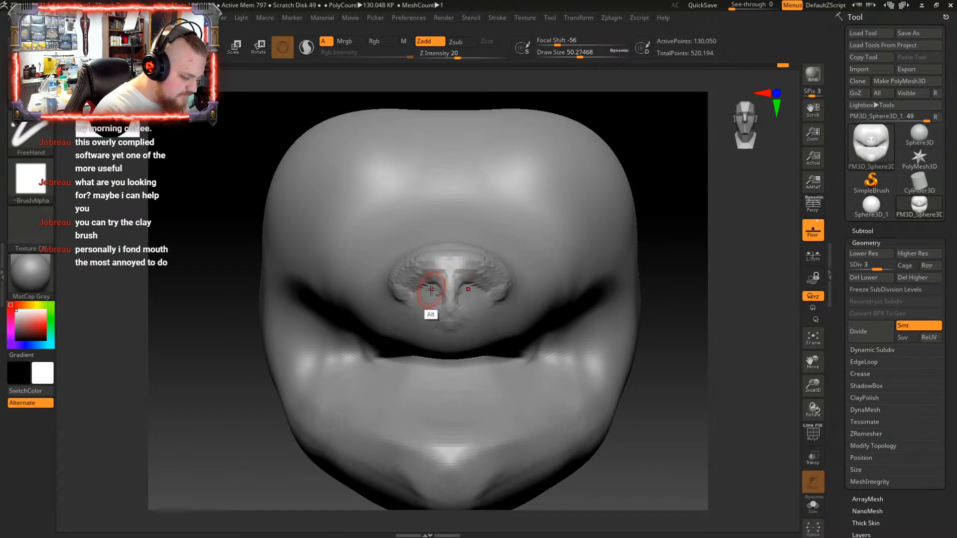
Carve the two nostrils deeper and add clay along the nose's upper edge
mouse_move(430, 292)
alt+mouse_down()
mouse_move(436, 285)
mouse_move(429, 290)
alt+mouse_up()
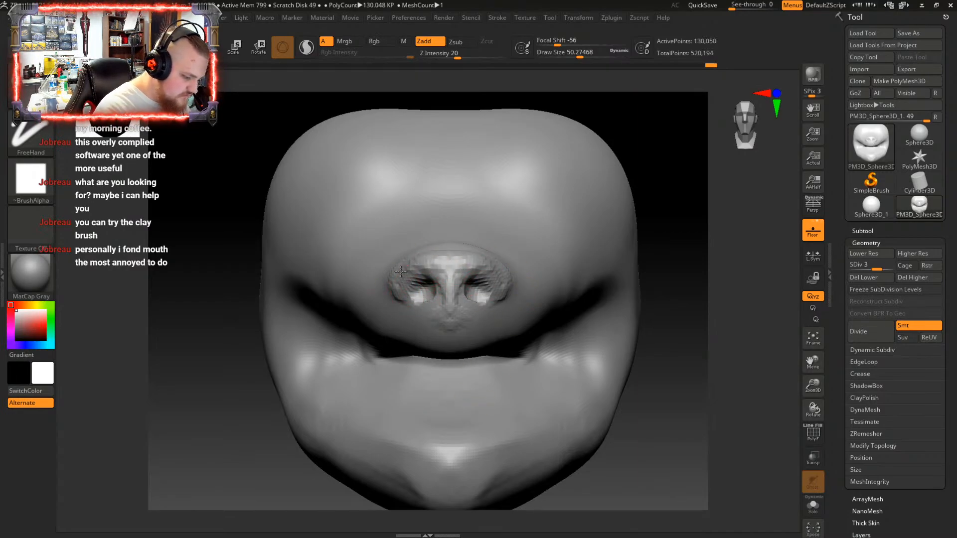
alt+drag(431, 290, 434, 295)
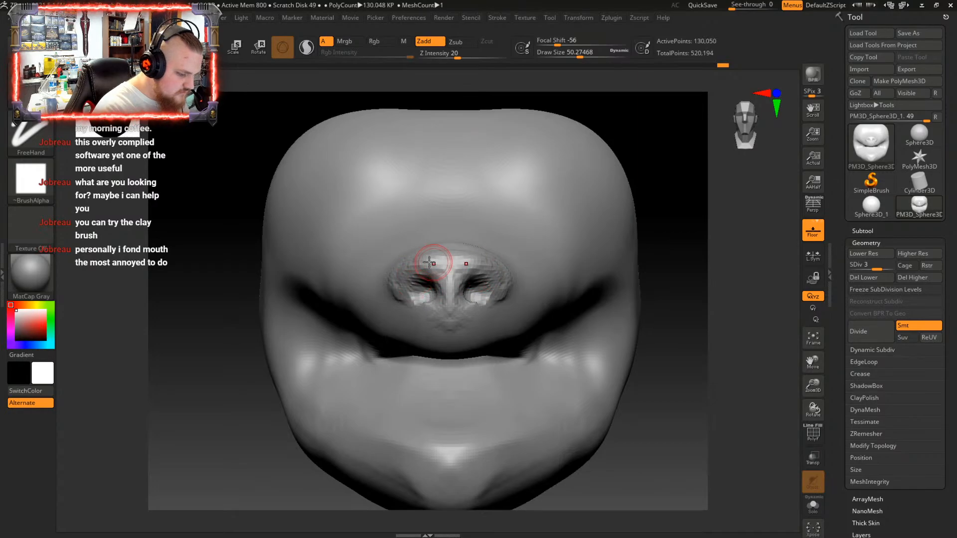
drag(438, 260, 415, 263)
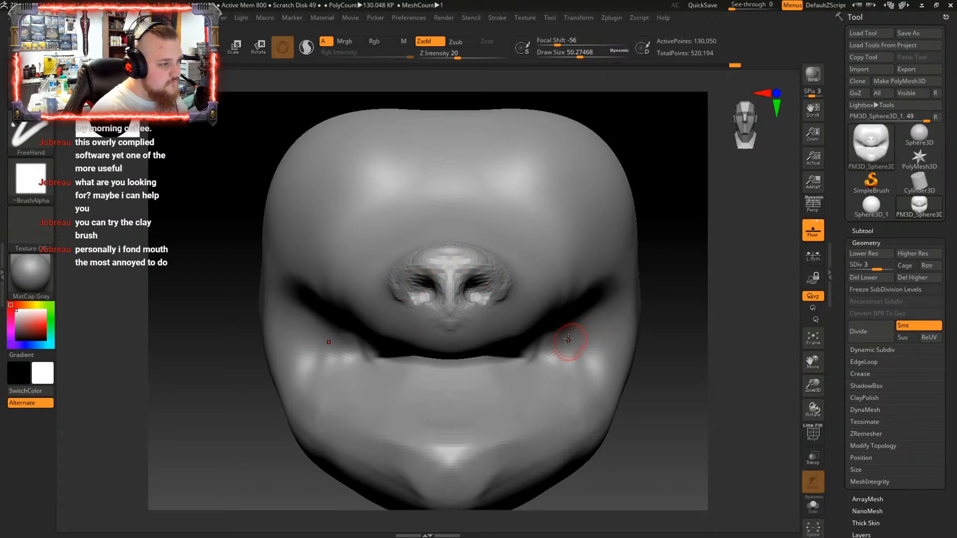
Build up a lip ridge along the upper lip, around the corners and along the lower lip, and lower the mesh to subdivision level 2
drag(449, 344, 528, 329)
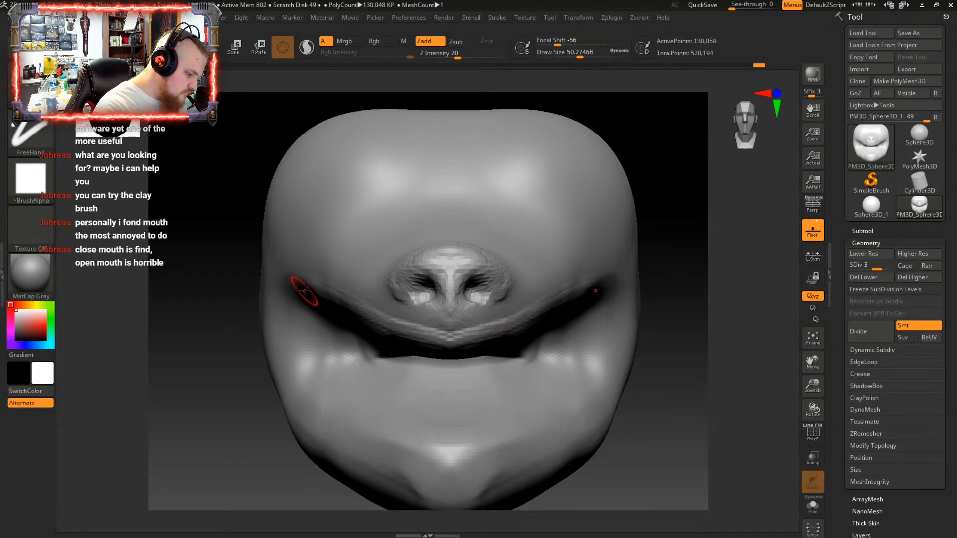
mouse_move(289, 302)
mouse_down()
mouse_move(301, 286)
mouse_move(285, 332)
mouse_move(299, 363)
mouse_up()
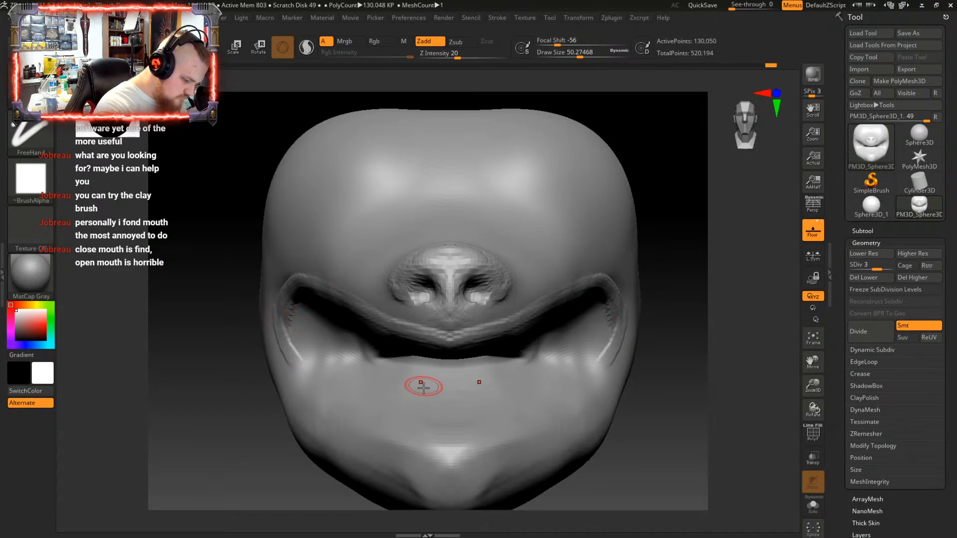
drag(429, 444, 463, 444)
mouse_move(383, 438)
mouse_down()
mouse_move(447, 448)
mouse_move(333, 403)
mouse_move(292, 347)
mouse_move(330, 404)
mouse_move(452, 456)
mouse_up()
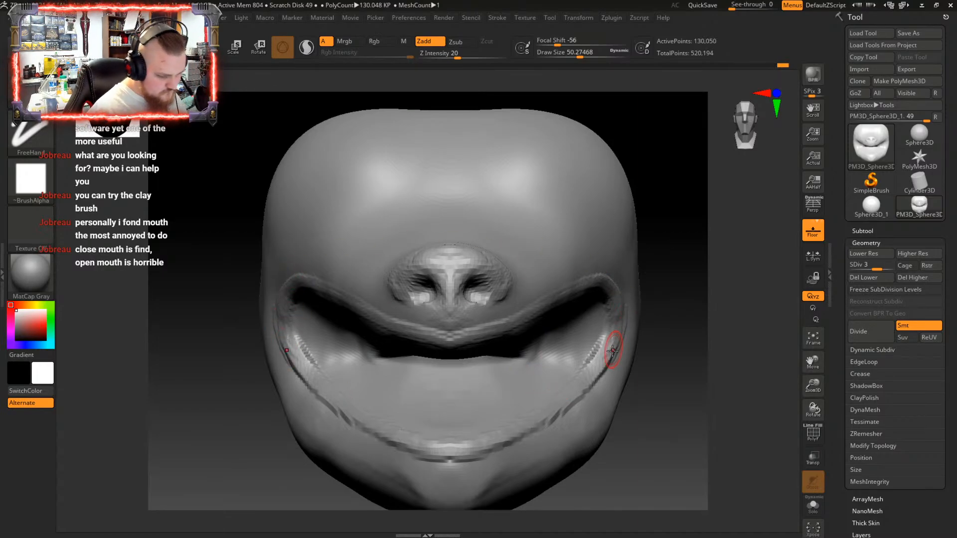
mouse_move(856, 270)
mouse_down()
mouse_move(876, 269)
mouse_move(866, 268)
mouse_up()
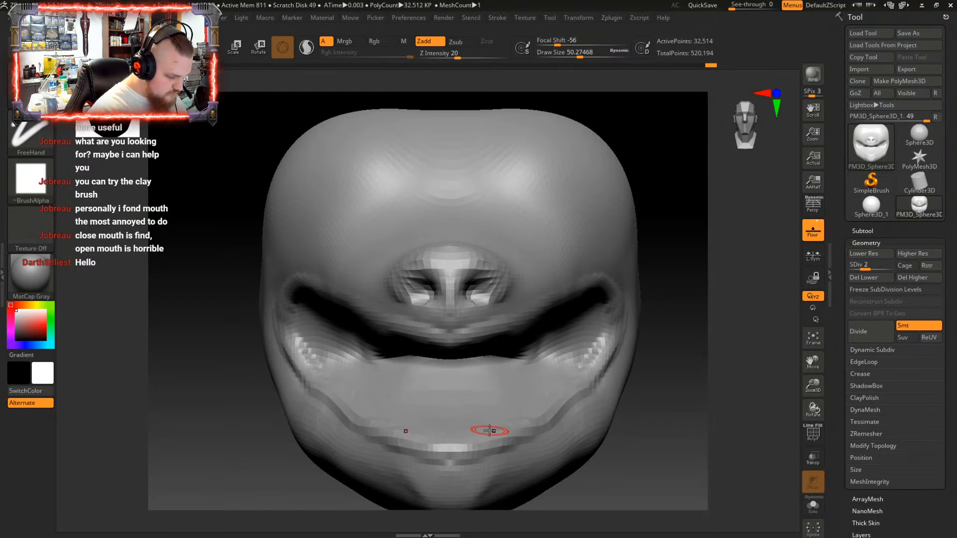
Add short clay strokes inside the lower lip and smooth the ridge along the lower lip and around the mouth corners
drag(493, 412, 485, 433)
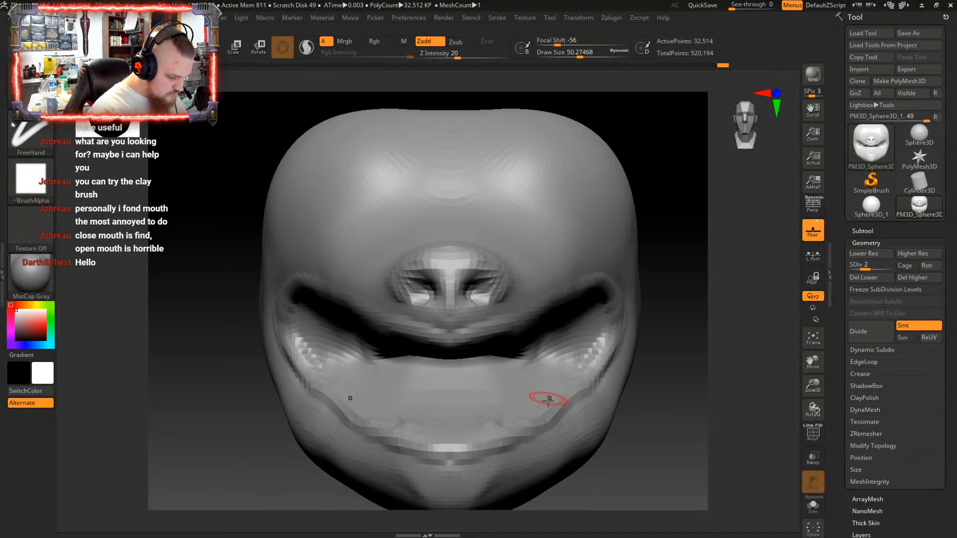
key(shift)
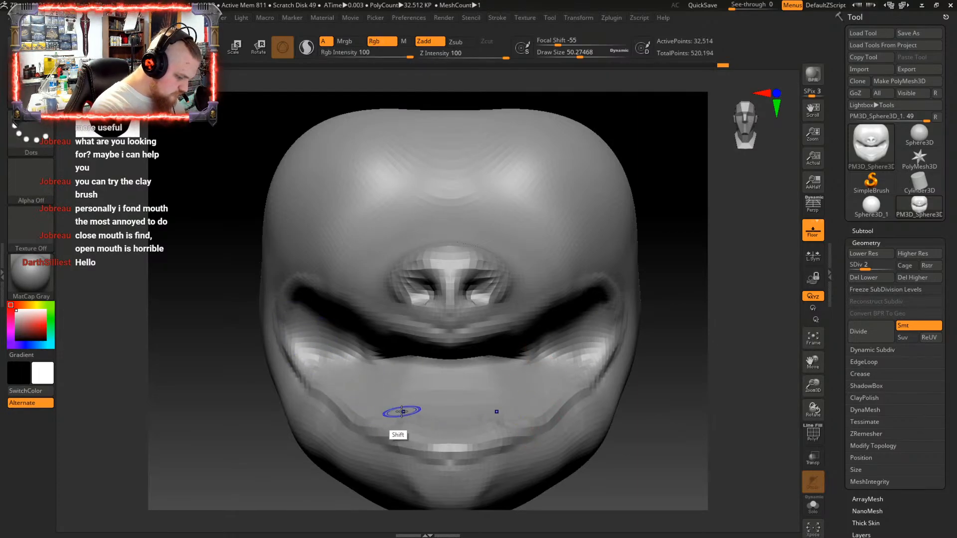
mouse_move(402, 412)
shift+mouse_down()
mouse_move(453, 427)
mouse_move(413, 424)
shift+mouse_up()
mouse_move(290, 367)
shift+mouse_down()
mouse_move(298, 391)
mouse_move(342, 429)
shift+mouse_up()
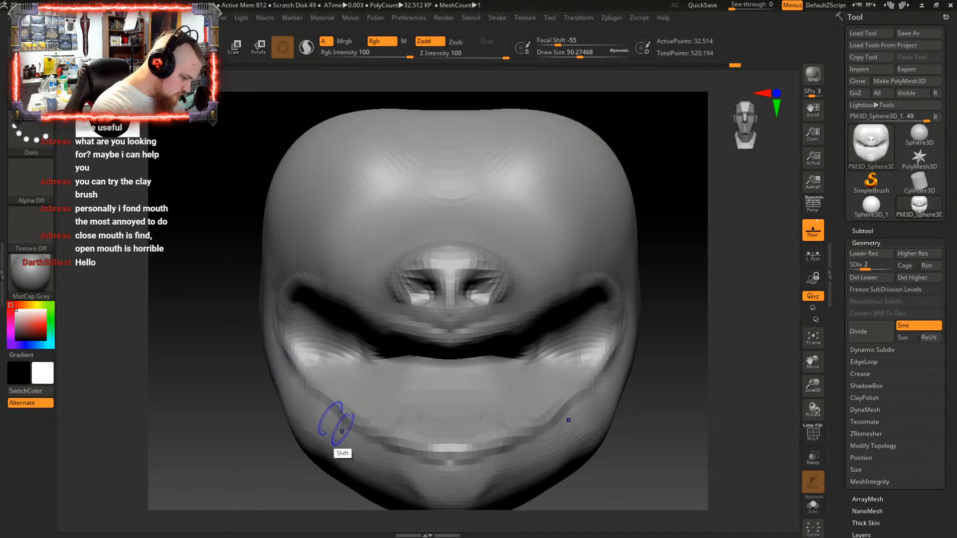
key(shift)
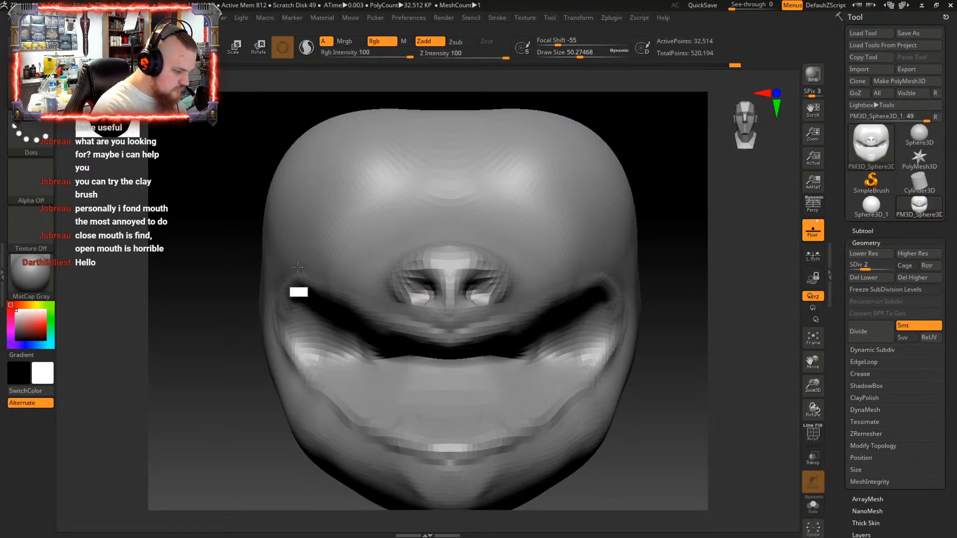
mouse_move(297, 267)
shift+mouse_down()
mouse_move(274, 285)
mouse_move(273, 327)
shift+mouse_up()
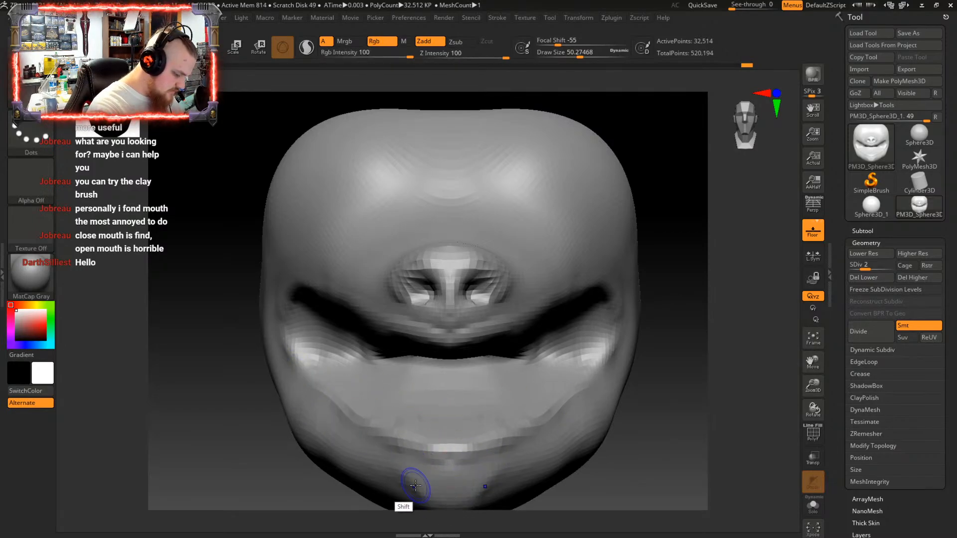
Set the ClayBuildup brush's draw size to about 22 and sculpt symmetrical wrinkles across the snout above the nose
key(b)
key(c)
key(b)
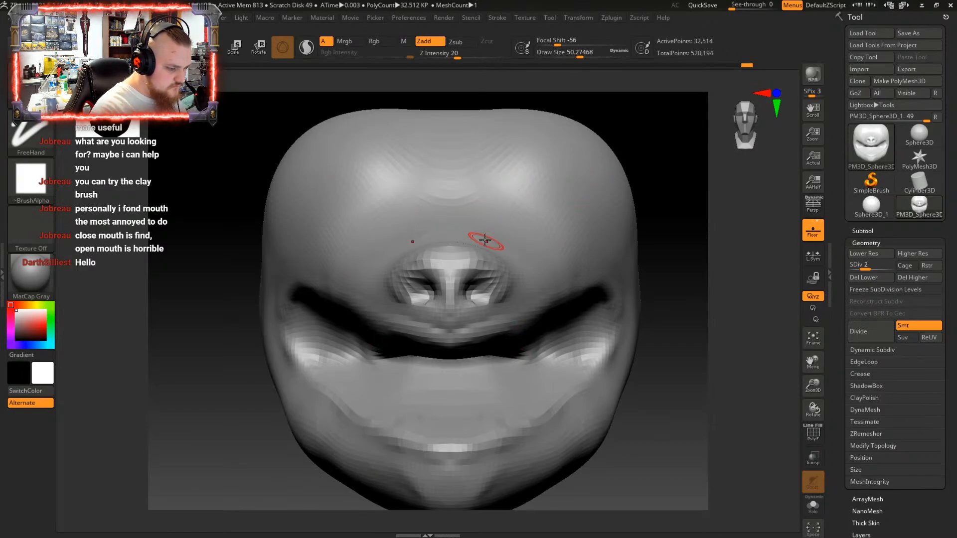
key(ctrl)
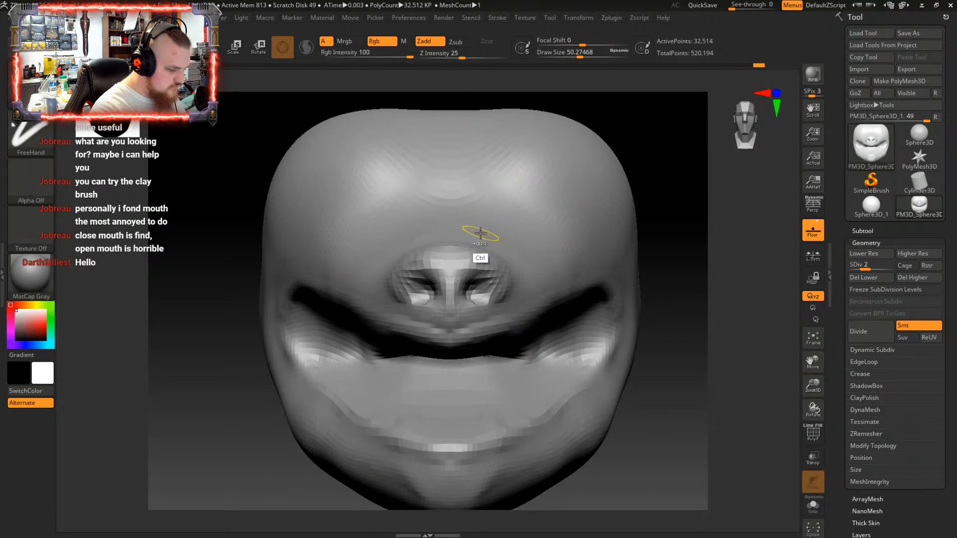
key(space)
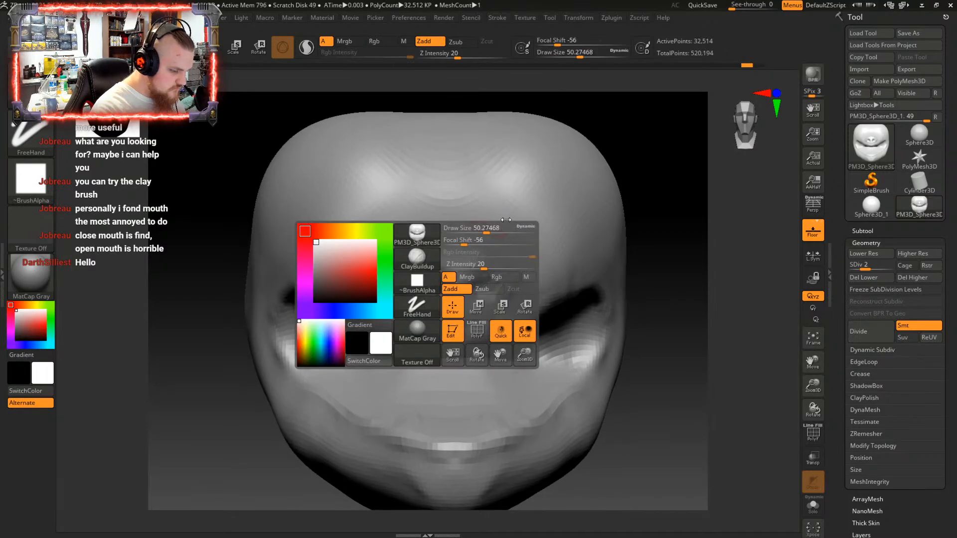
drag(506, 219, 479, 229)
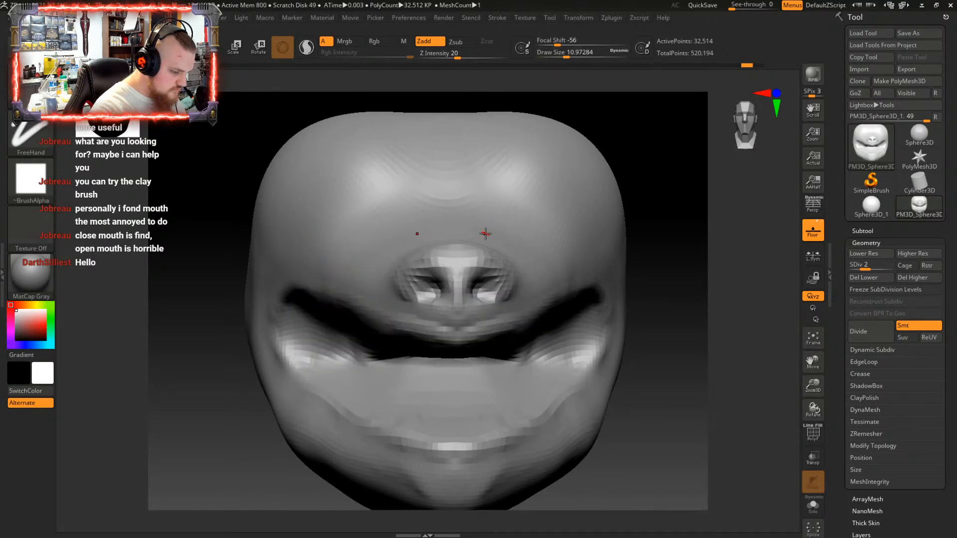
key(space)
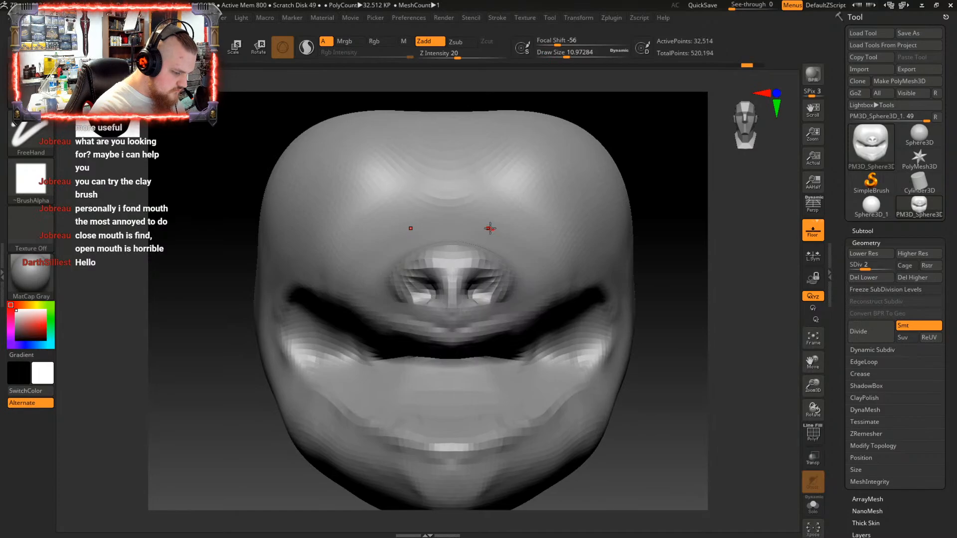
key(space)
drag(490, 230, 493, 233)
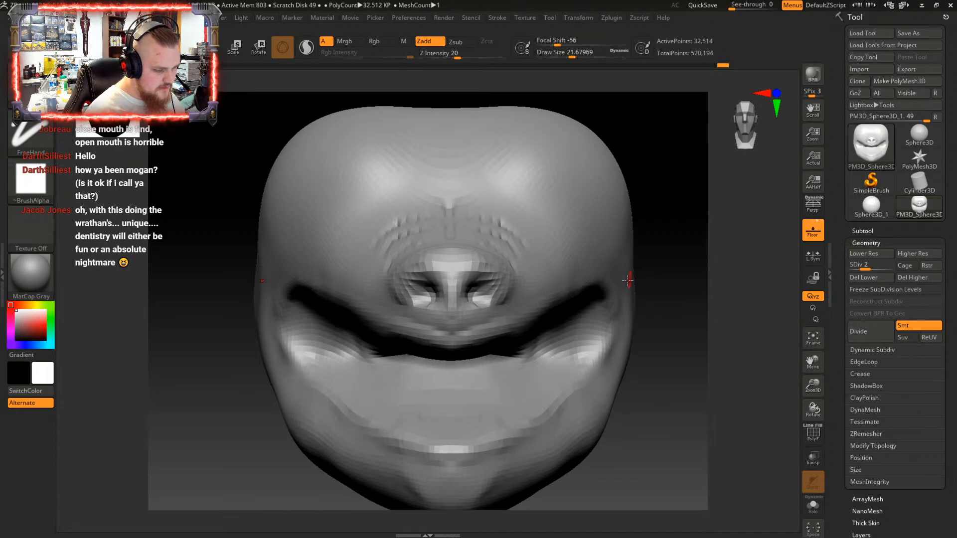
Carve more wrinkle grooves beside the nose and upright furrows between and beside the inner brows
mouse_move(534, 262)
right_down()
mouse_move(534, 295)
mouse_move(513, 292)
mouse_move(528, 251)
right_up()
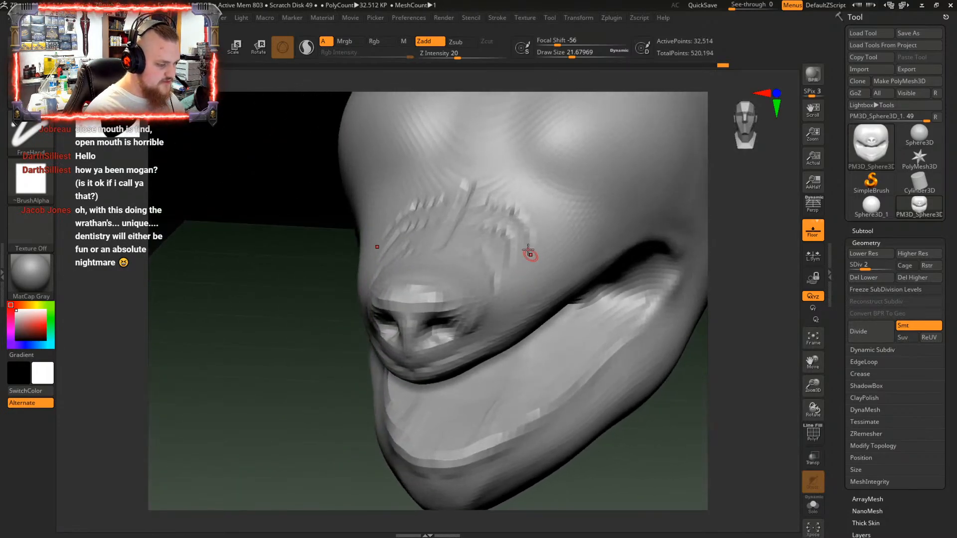
alt+drag(472, 253, 504, 301)
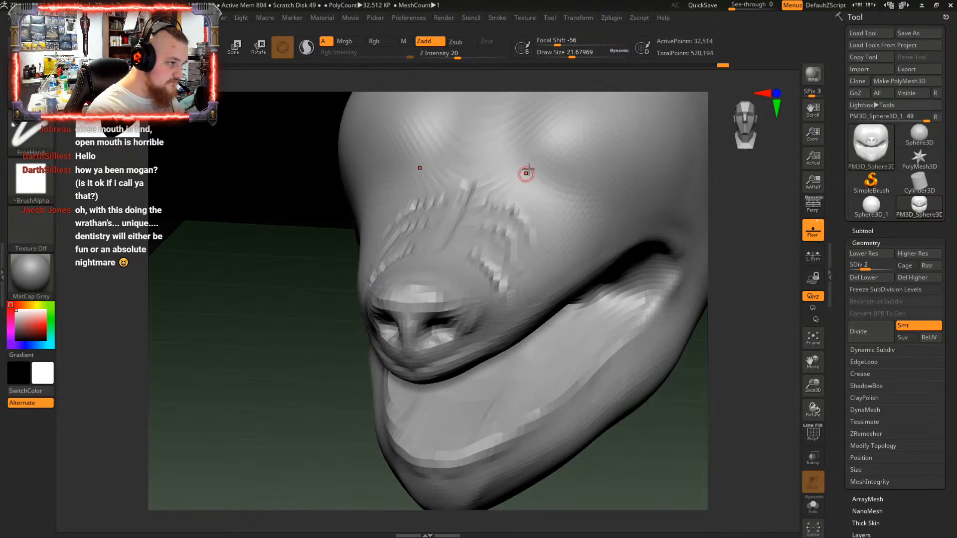
alt+drag(524, 171, 521, 119)
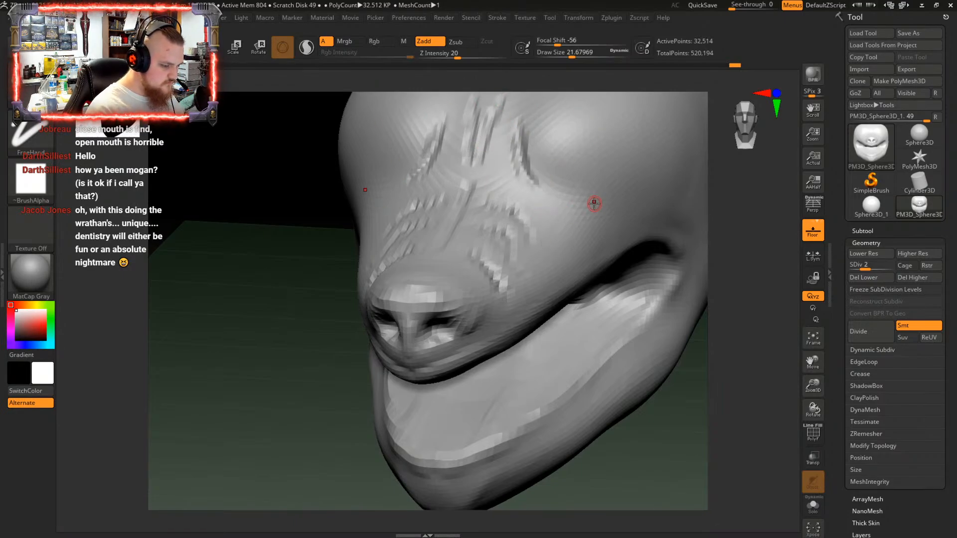
key(ctrl)
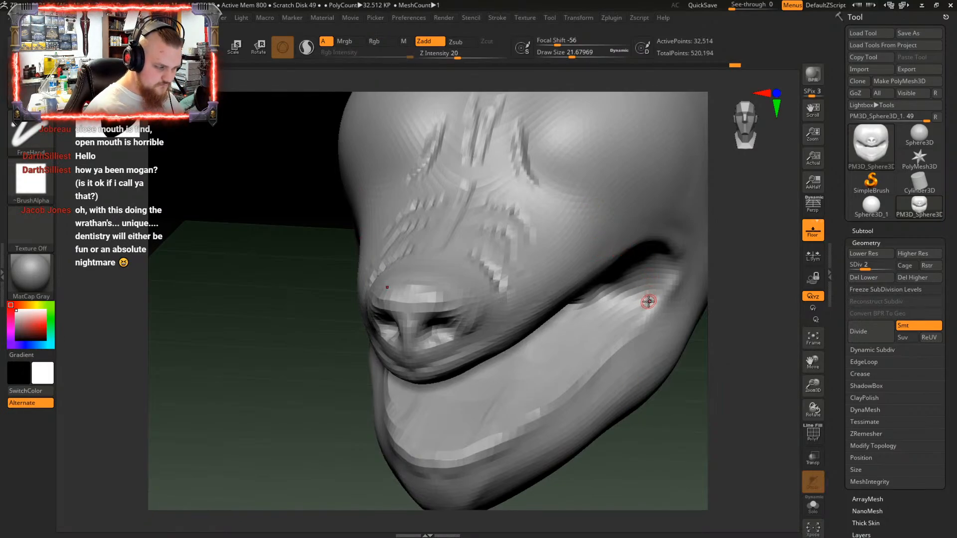
mouse_move(382, 367)
alt+mouse_down()
mouse_move(321, 342)
mouse_move(288, 427)
mouse_move(251, 431)
alt+mouse_up()
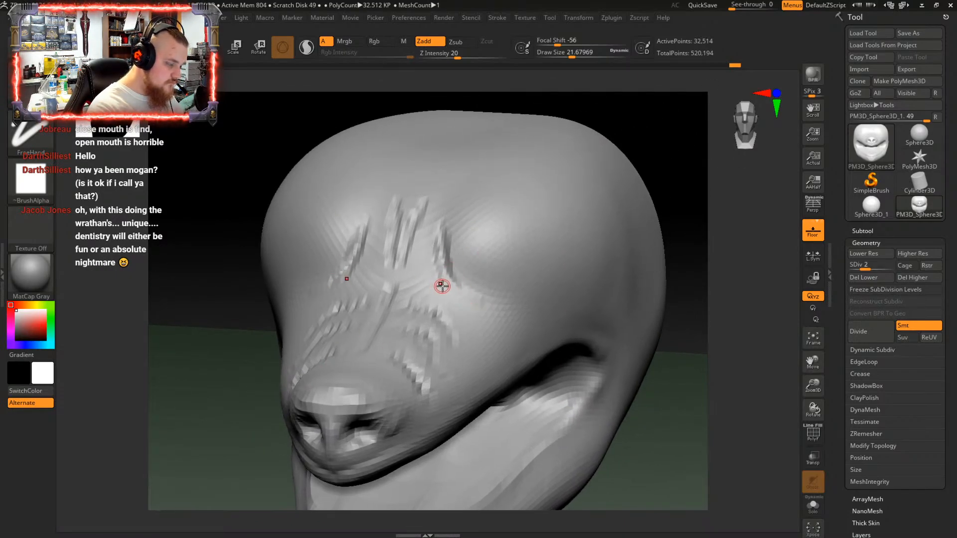
mouse_move(409, 298)
mouse_down()
mouse_move(440, 278)
mouse_move(400, 316)
mouse_up()
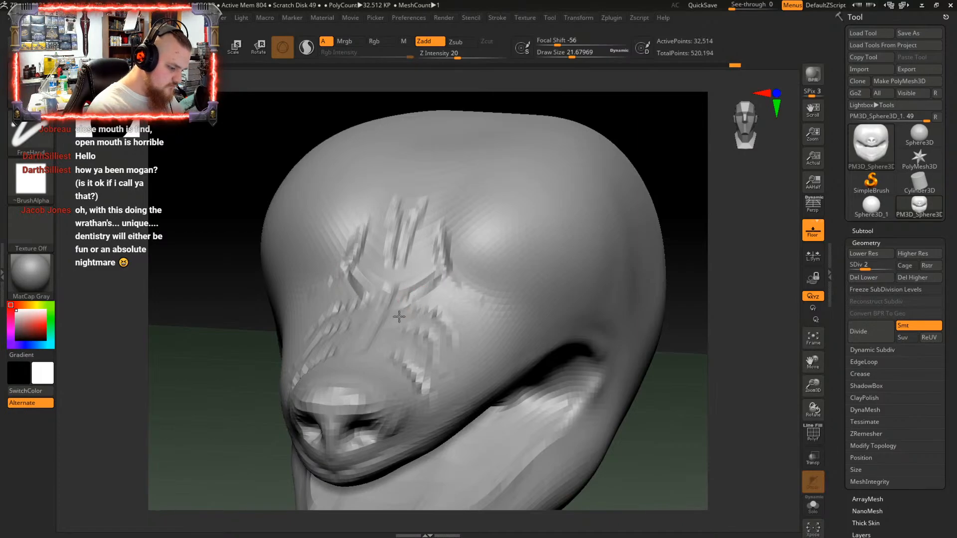
key(ctrl)
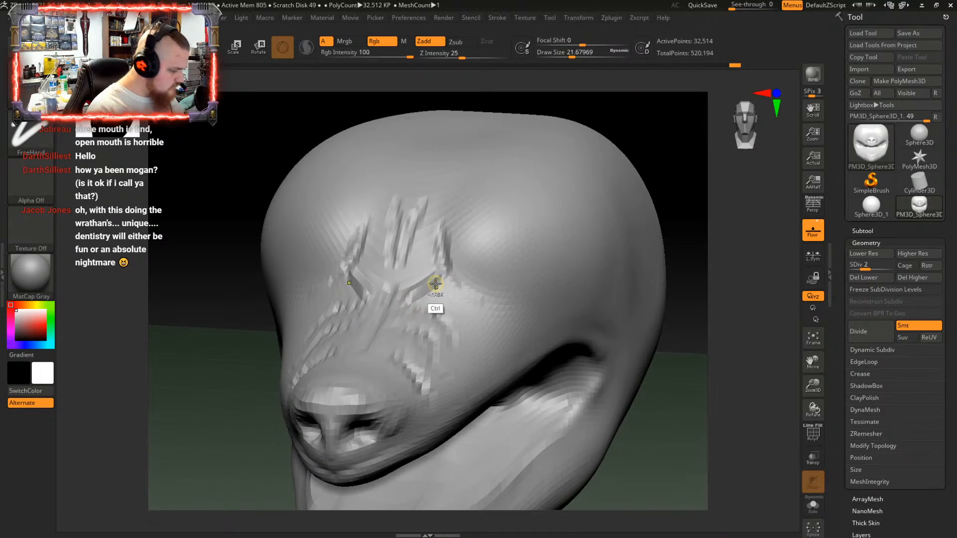
key(ctrl+z)
key(ctrl+z)
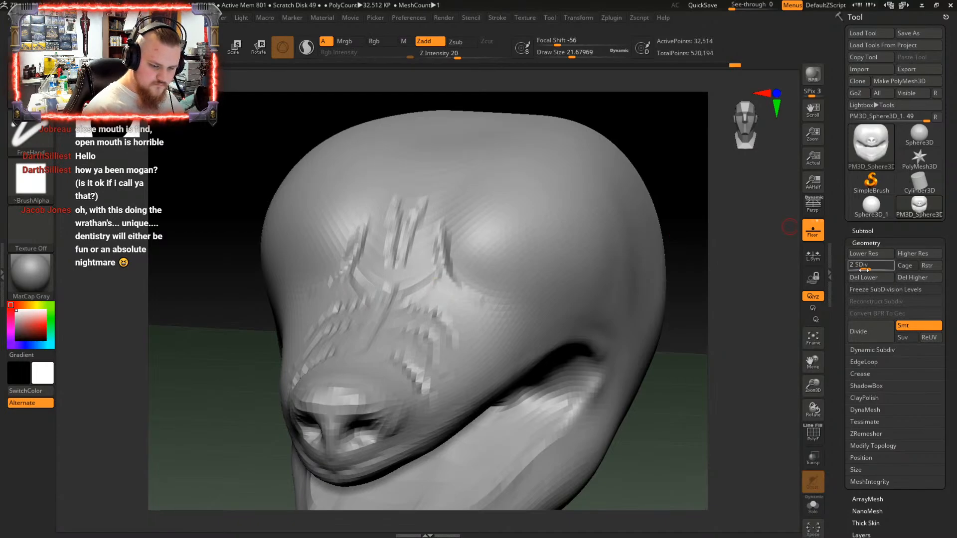
Raise the mesh to subdivision level 3 and soften the nose and snout wrinkles, carving lightly beside the inner brow
drag(871, 270, 879, 269)
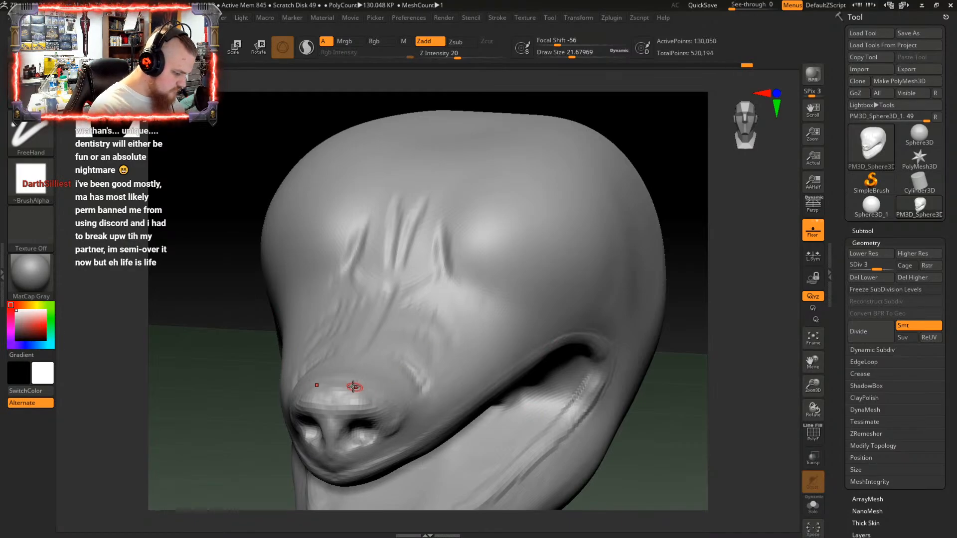
key(shift)
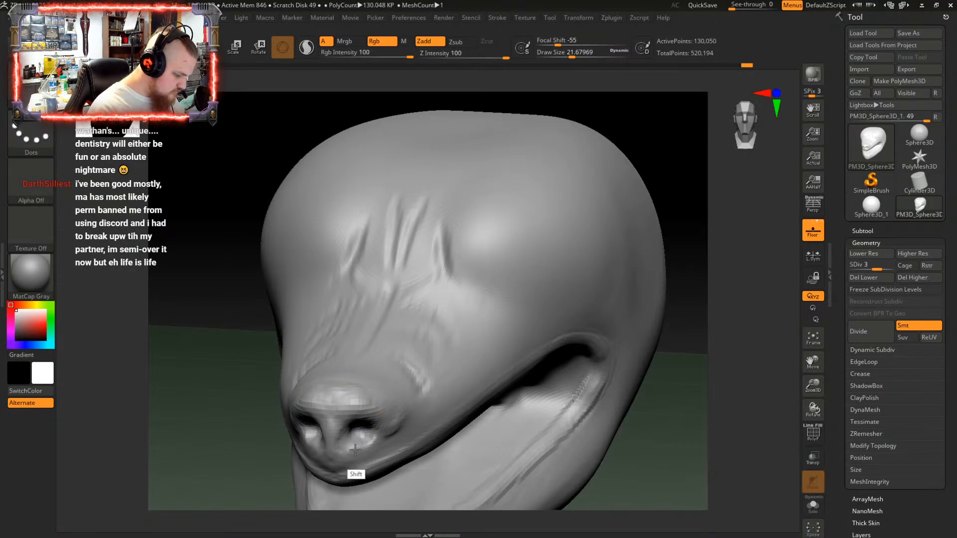
mouse_move(355, 450)
shift+mouse_down()
mouse_move(310, 402)
mouse_move(295, 414)
mouse_move(296, 405)
shift+mouse_up()
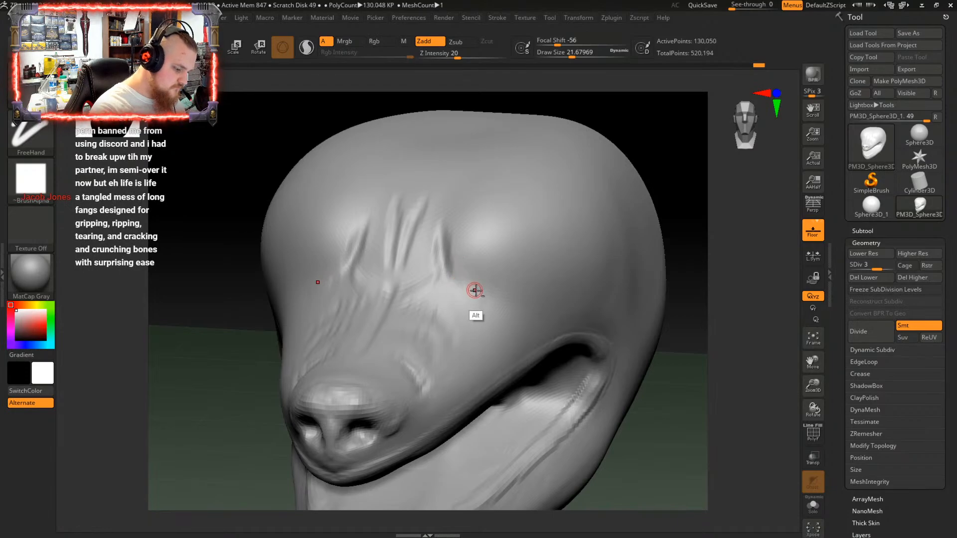
mouse_move(482, 289)
alt+mouse_down()
mouse_move(460, 285)
mouse_move(468, 286)
mouse_move(445, 261)
mouse_move(481, 288)
mouse_move(453, 284)
alt+mouse_up()
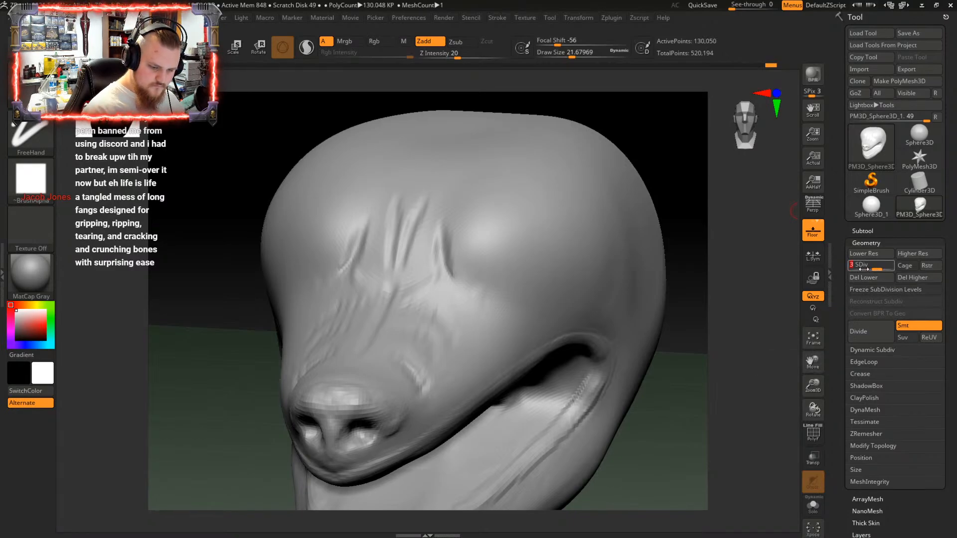
Lower the mesh to subdivision level 2 and carve curved creases from the inner brow furrows outward under both eye areas
drag(867, 269, 857, 271)
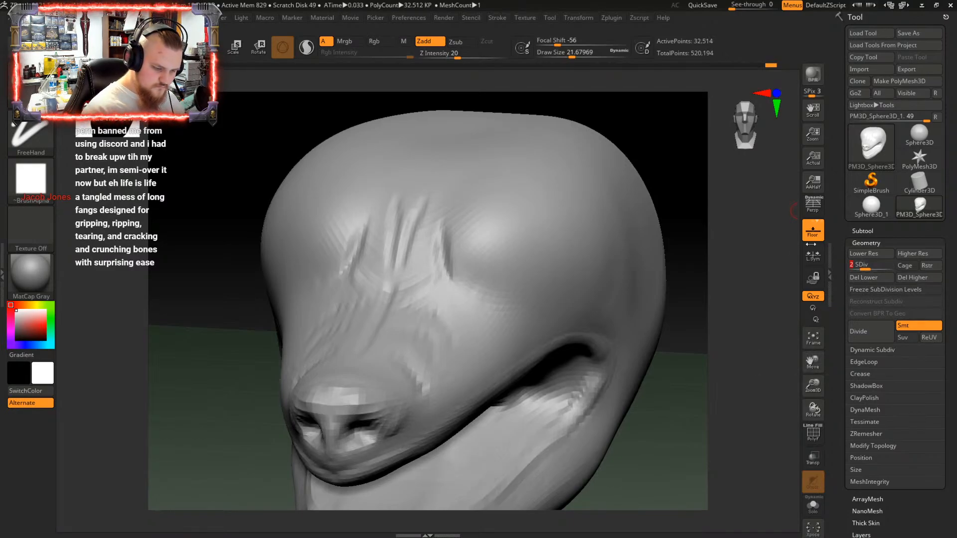
mouse_move(446, 267)
alt+mouse_down()
mouse_move(489, 305)
mouse_move(459, 291)
mouse_move(496, 308)
alt+mouse_up()
alt+drag(447, 261, 490, 302)
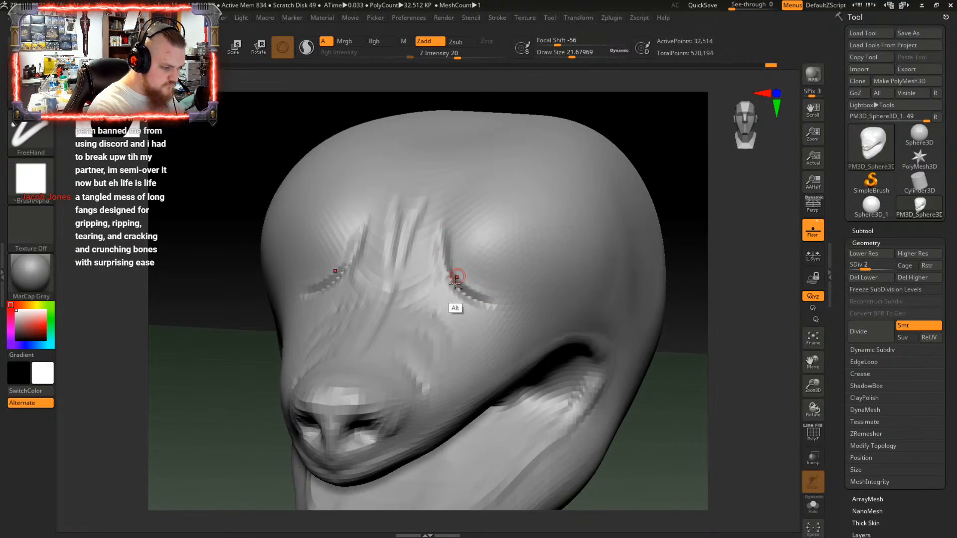
Deepen the central brow furrows down the snout and recarve the curved wrinkles on both sides above the nose
alt+drag(417, 210, 371, 339)
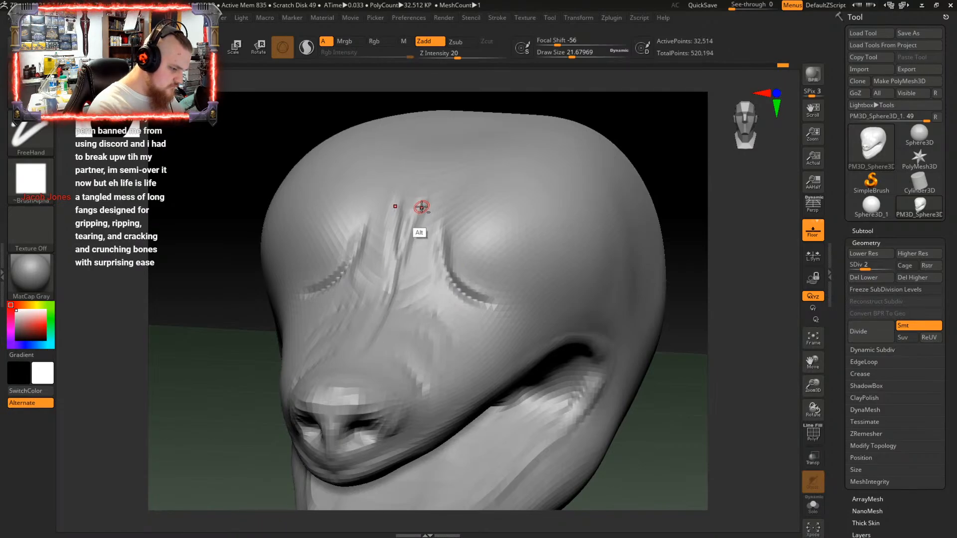
mouse_move(421, 206)
alt+mouse_down()
mouse_move(366, 352)
mouse_move(429, 390)
alt+mouse_up()
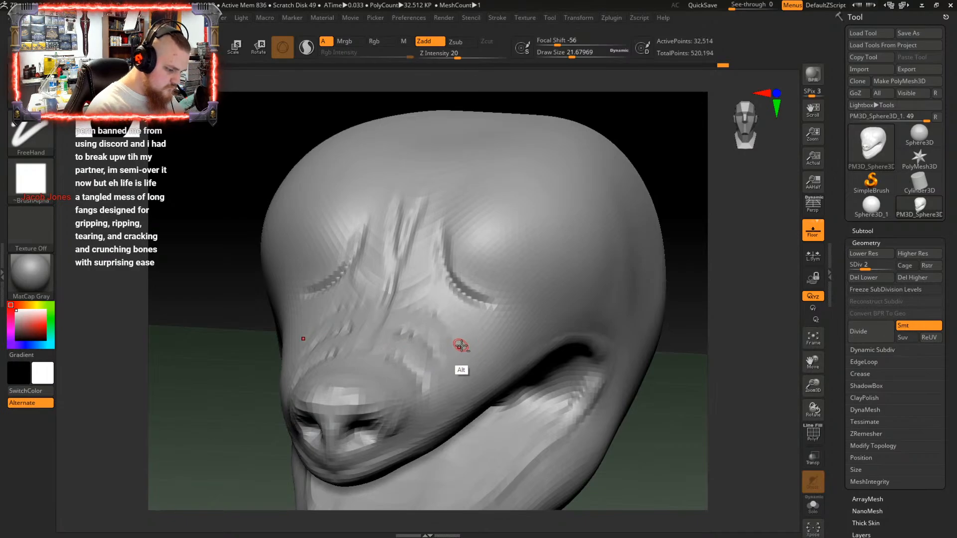
alt+drag(462, 341, 405, 304)
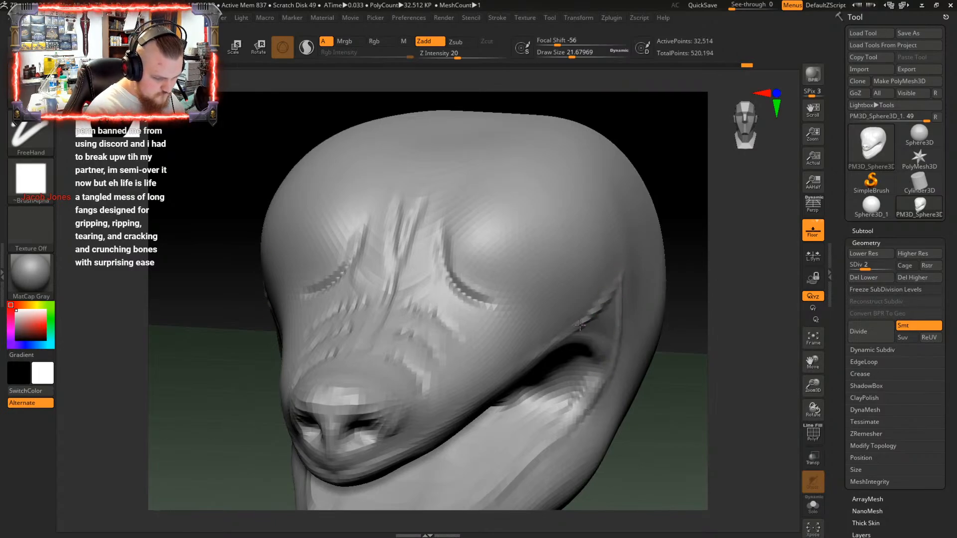
Build up a ridge along the upper lip to a raised cheek point and down behind the mouth corner, increasing the draw size to about 39
drag(610, 288, 537, 358)
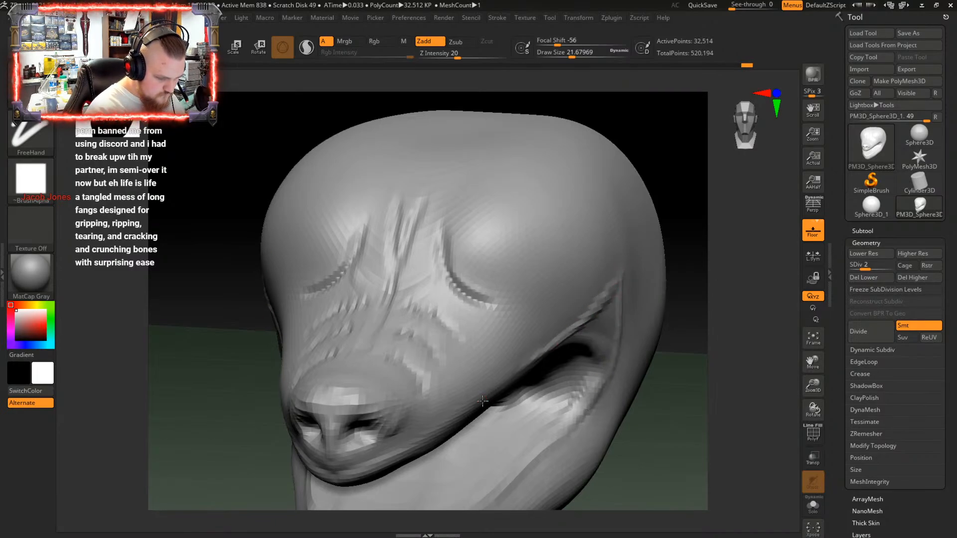
key(space)
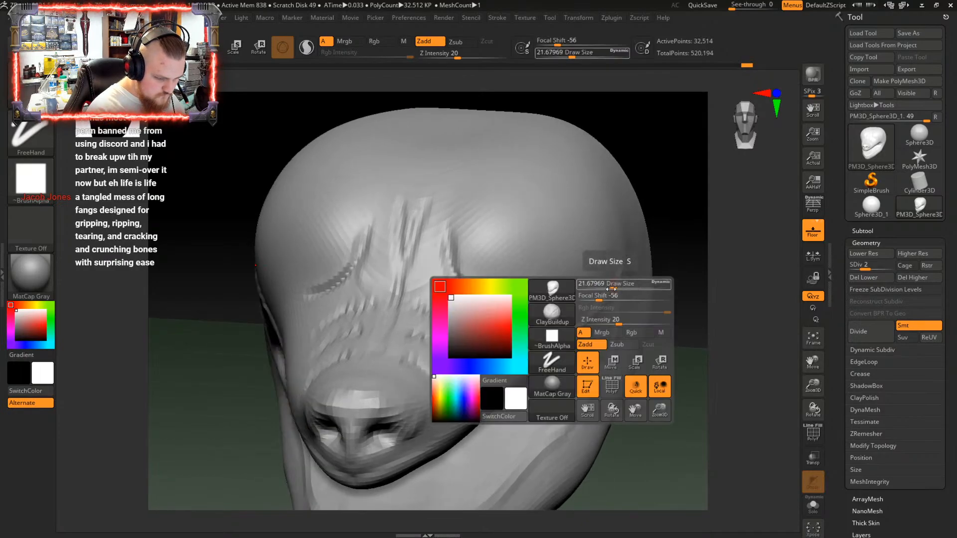
mouse_move(612, 289)
mouse_down()
mouse_move(623, 289)
mouse_move(569, 338)
mouse_up()
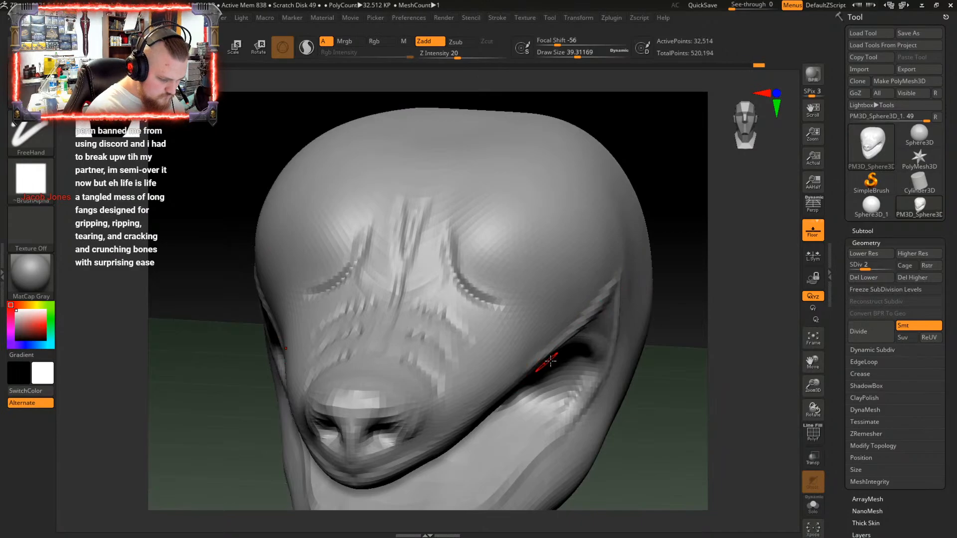
key(ctrl)
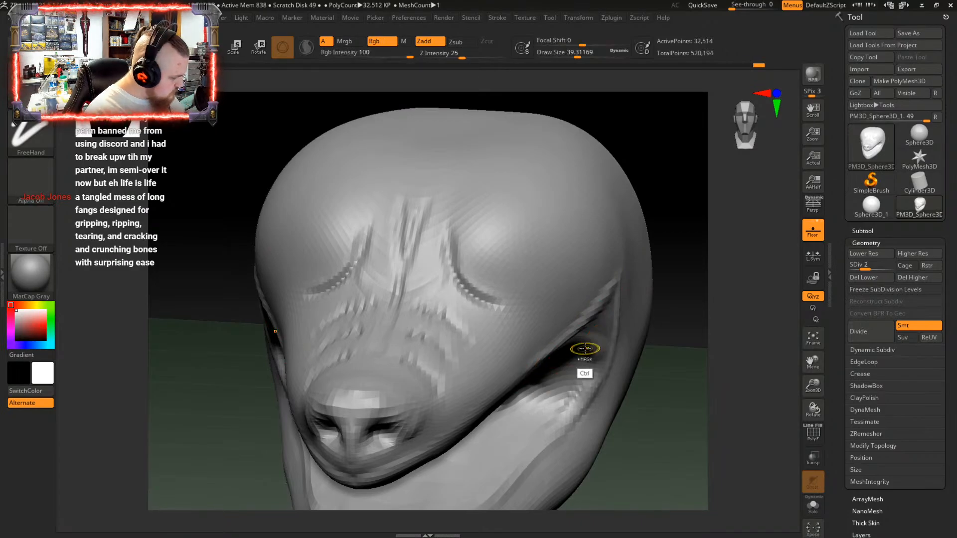
drag(645, 331, 605, 295)
drag(609, 355, 594, 389)
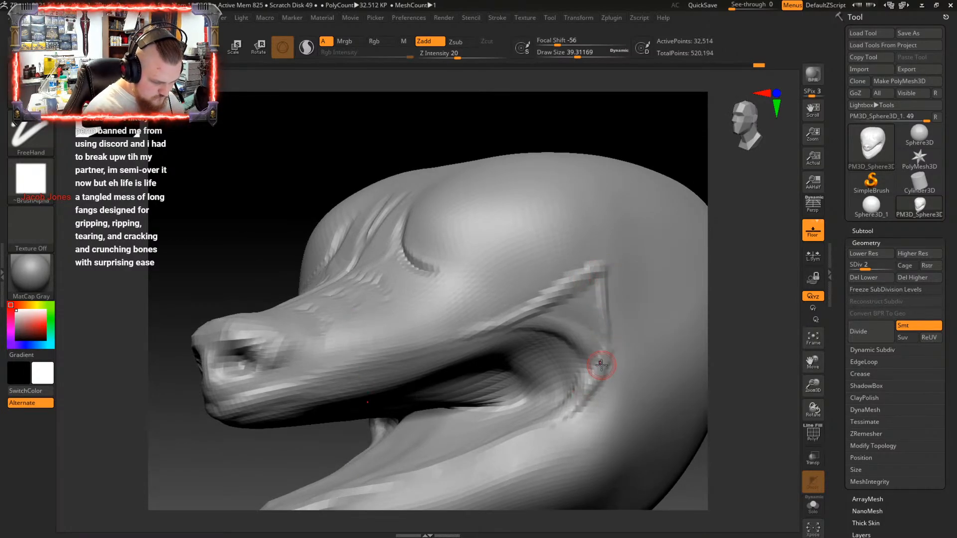
mouse_move(601, 272)
mouse_down()
mouse_move(603, 347)
mouse_move(579, 400)
mouse_up()
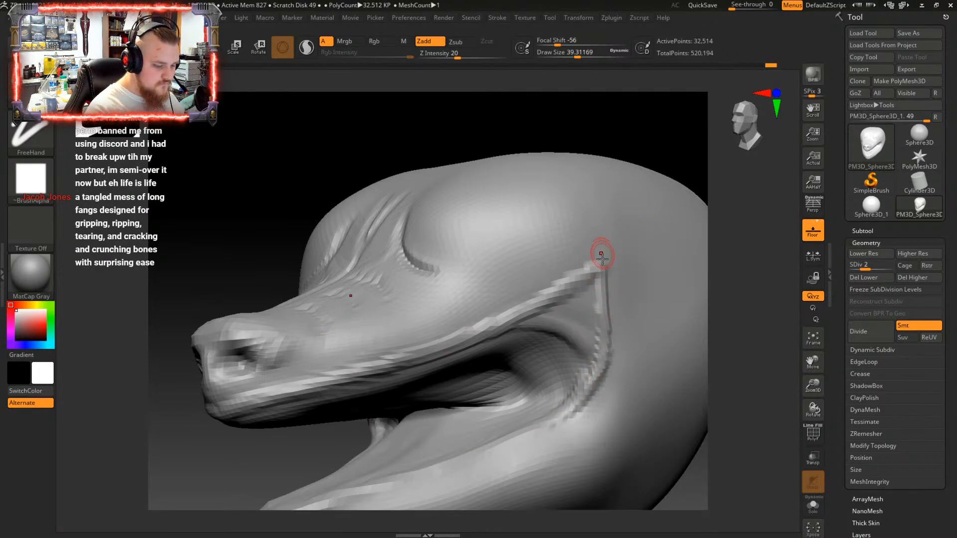
drag(592, 269, 607, 237)
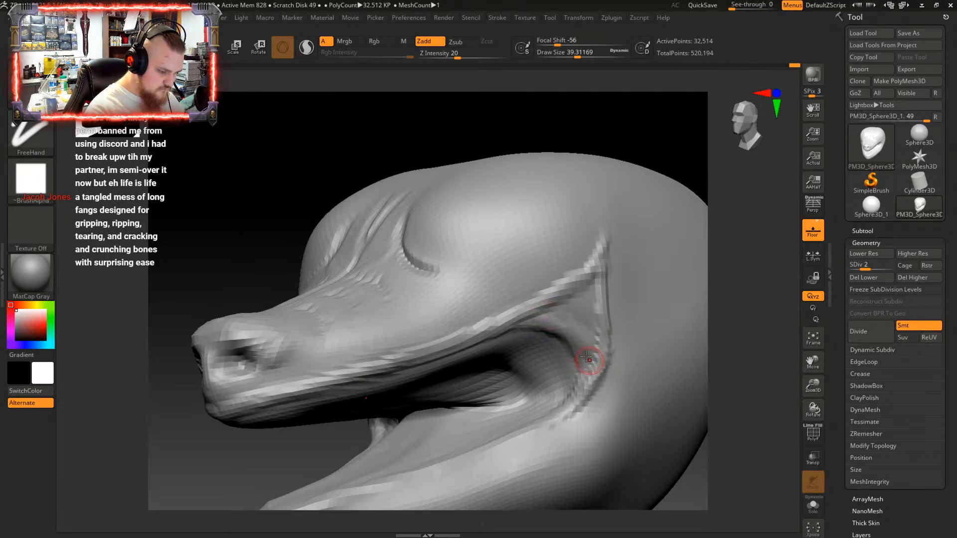
Build up clay on the cheek flap behind the mouth corner and raise a ridge along the lower lip
mouse_move(586, 284)
mouse_down()
mouse_move(568, 311)
mouse_move(581, 330)
mouse_move(598, 319)
mouse_move(582, 337)
mouse_up()
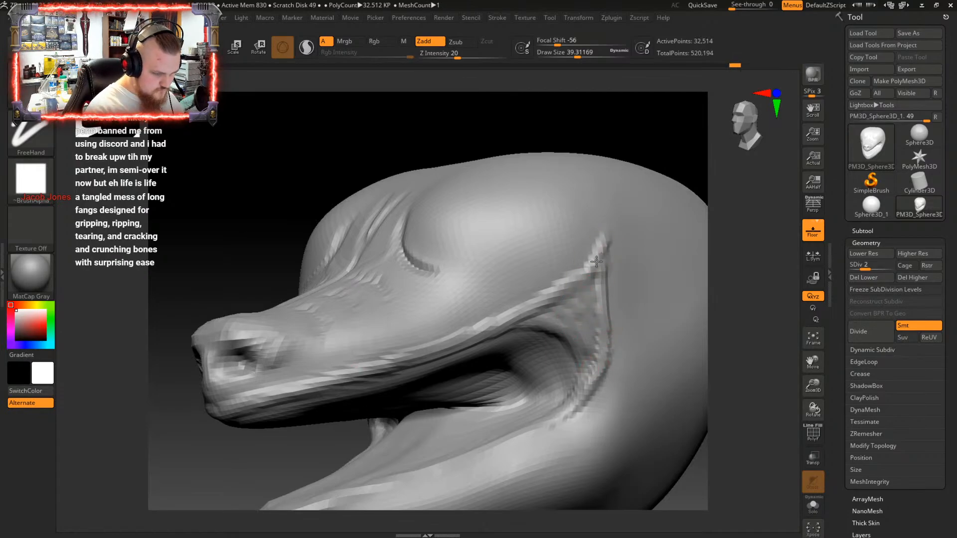
drag(573, 280, 582, 280)
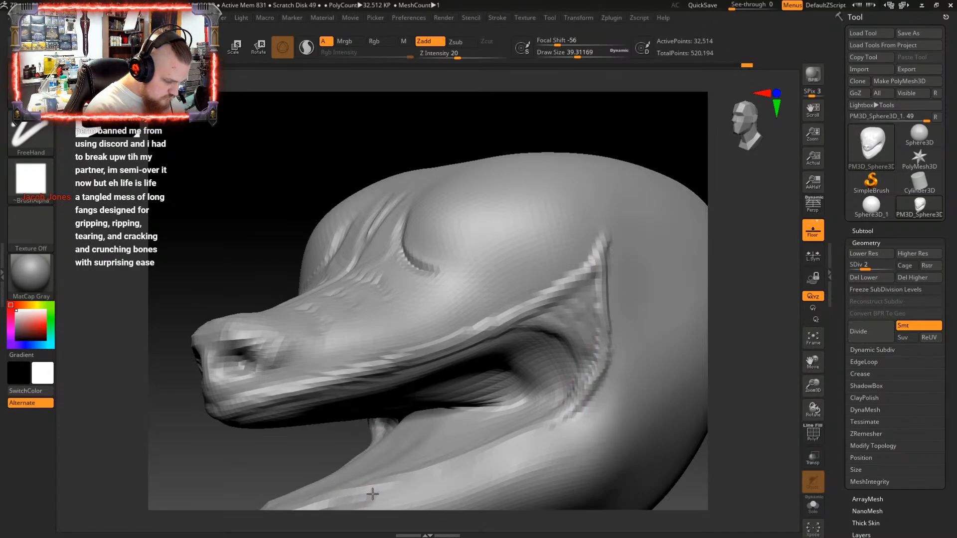
drag(429, 477, 572, 410)
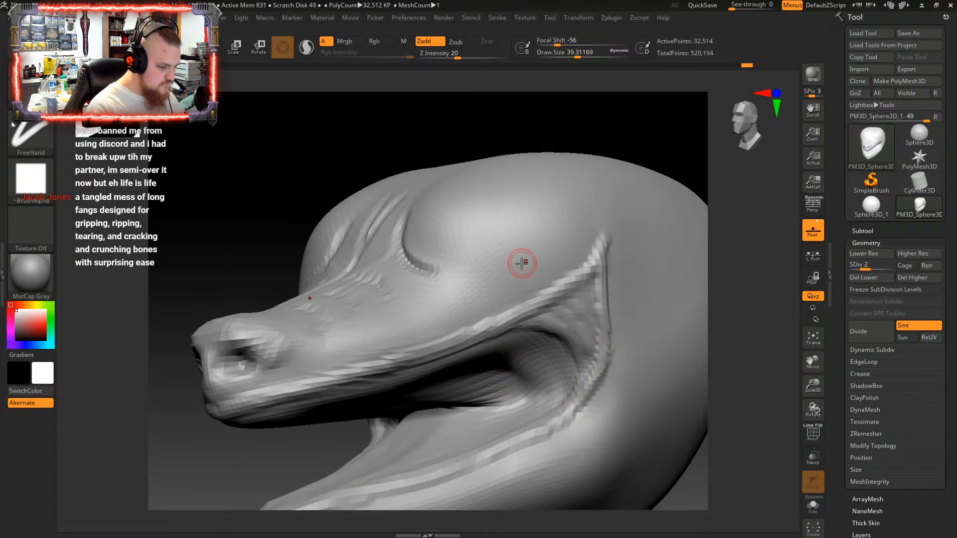
Carve grooves and pits along the upper gum edge and the inner side of the lower jaw
alt+right_drag(506, 295, 525, 263)
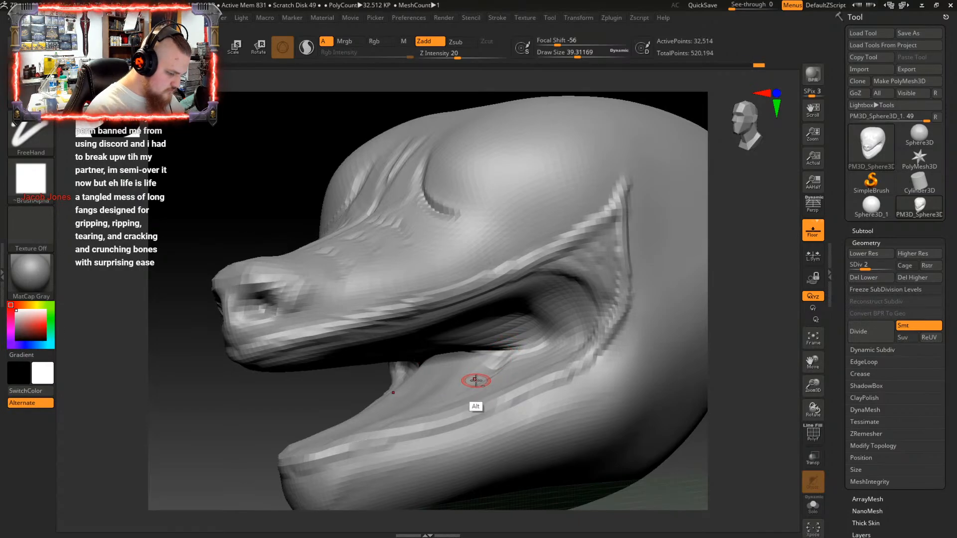
mouse_move(368, 427)
alt+mouse_down()
mouse_move(426, 409)
mouse_move(501, 359)
alt+mouse_up()
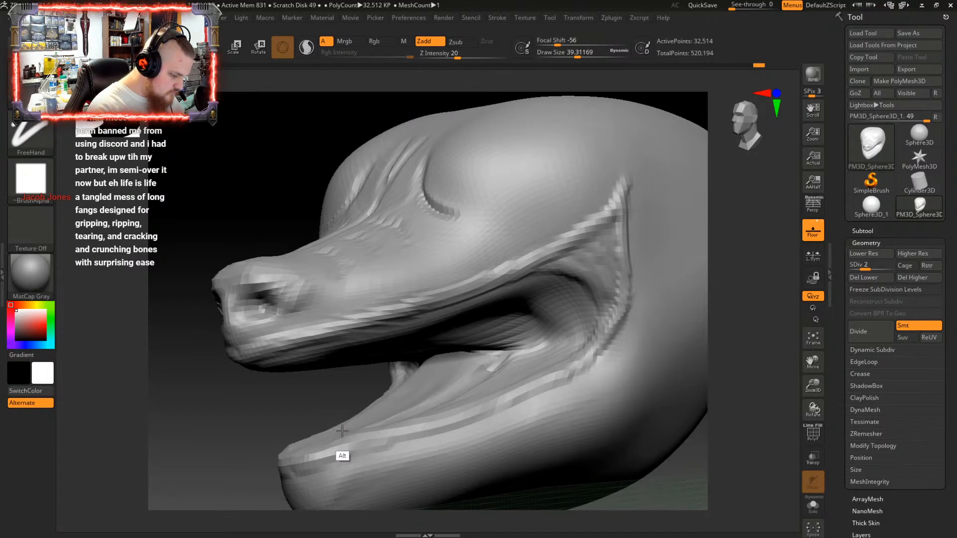
mouse_move(391, 422)
alt+mouse_down()
mouse_move(468, 387)
mouse_move(506, 354)
alt+mouse_up()
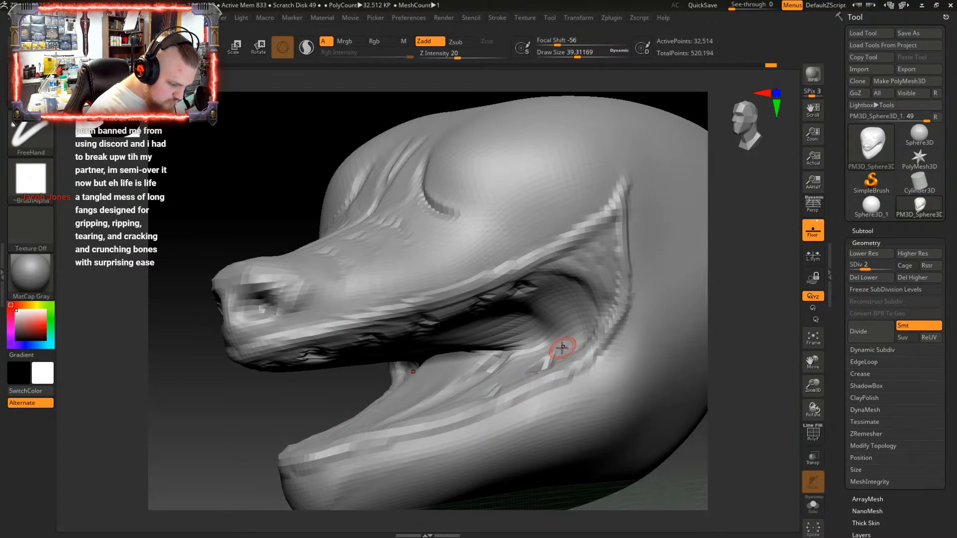
mouse_move(516, 317)
right_down()
mouse_move(553, 349)
mouse_move(540, 360)
right_up()
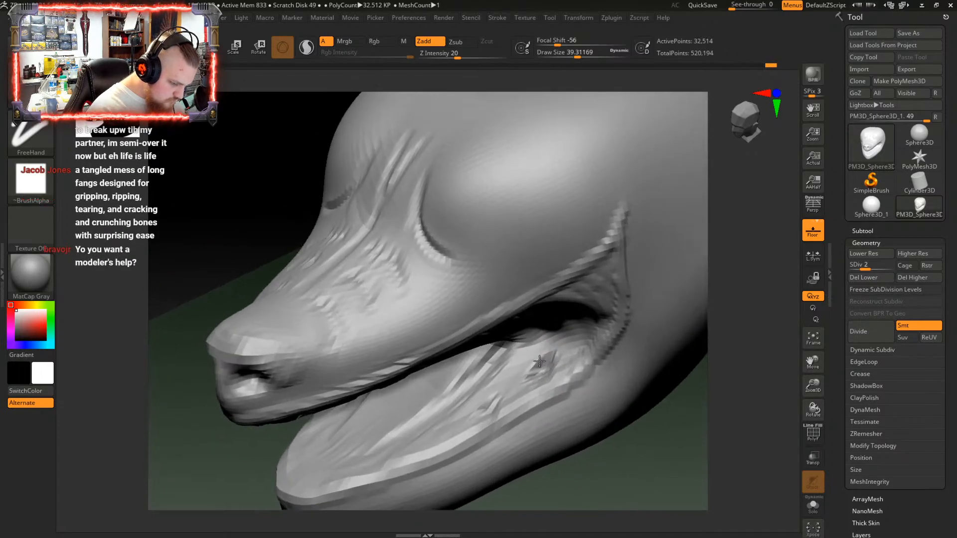
alt+drag(443, 439, 438, 441)
alt+drag(372, 474, 374, 468)
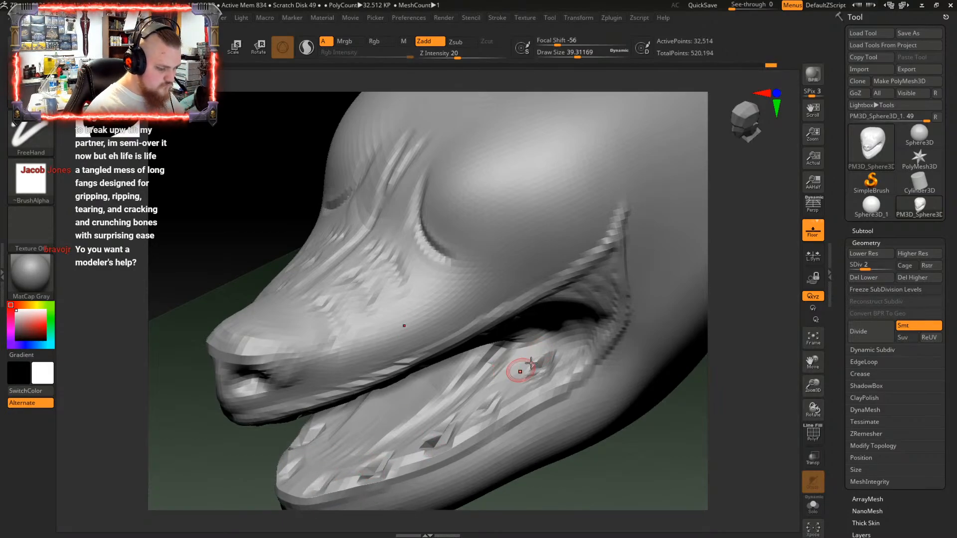
Raise the mesh to subdivision level 4 and smooth the carved grooves inside the lower jaw
drag(876, 269, 877, 269)
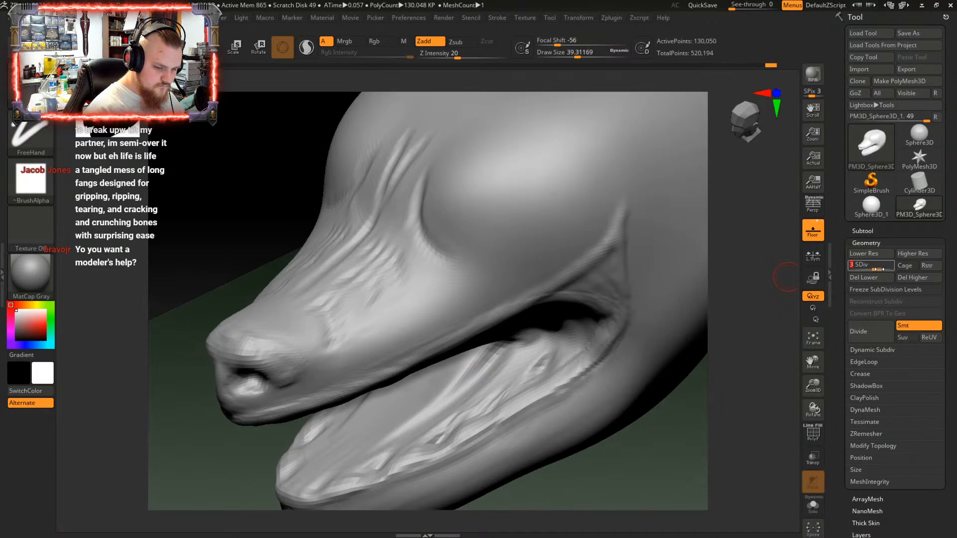
drag(878, 269, 889, 270)
key(shift)
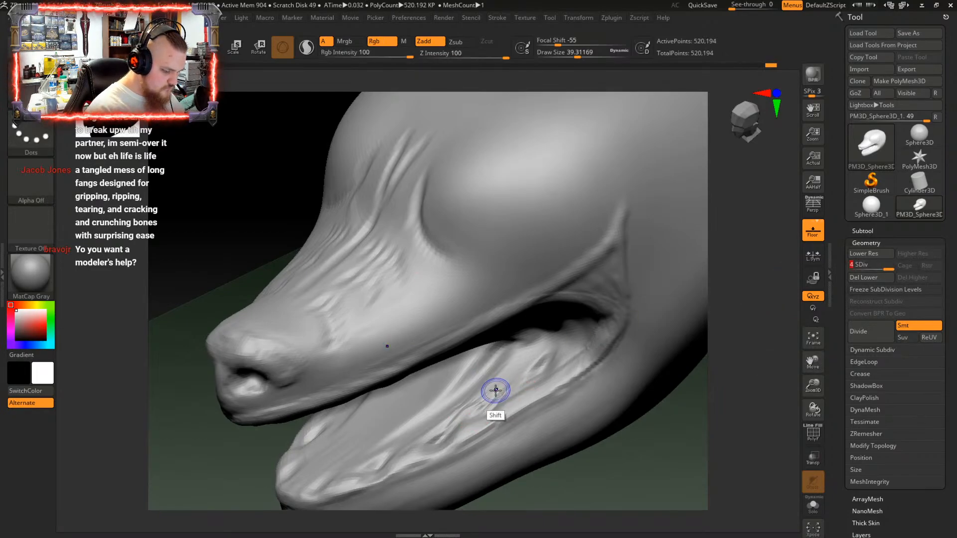
shift+drag(495, 391, 441, 419)
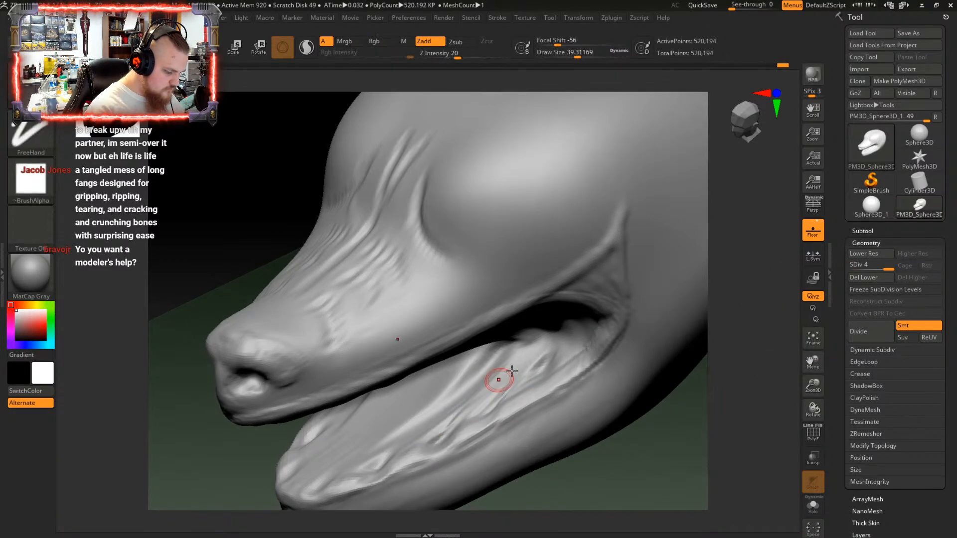
shift+drag(517, 378, 420, 454)
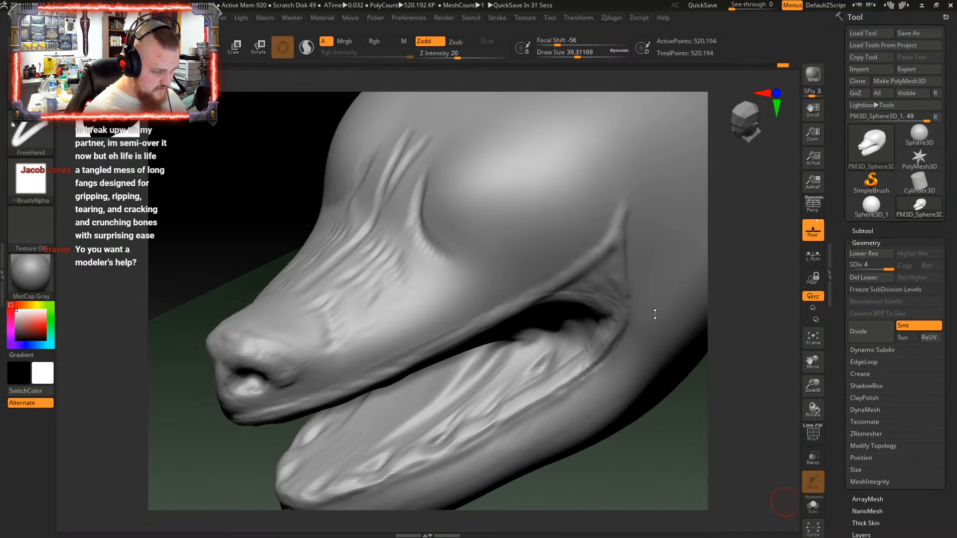
right_drag(618, 342, 496, 391)
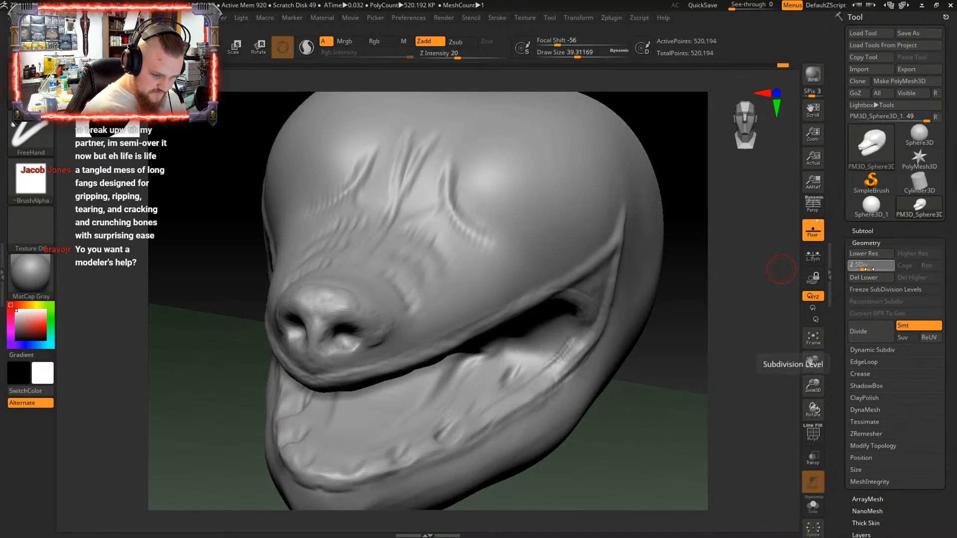
Lower the mesh to subdivision level 2 and deepen the curved crease below the inner brow
drag(888, 271, 873, 269)
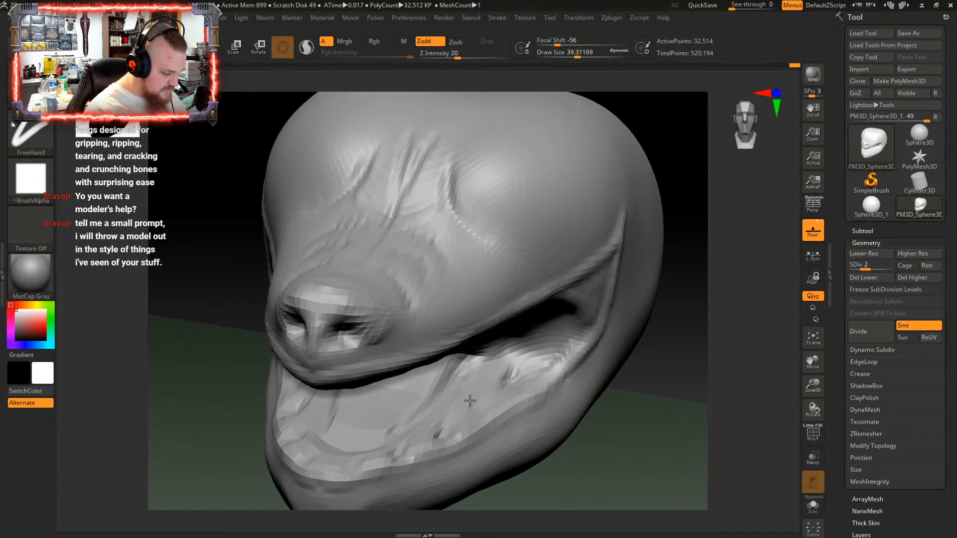
mouse_move(471, 400)
right_down()
mouse_move(454, 368)
mouse_move(465, 396)
mouse_move(471, 387)
right_up()
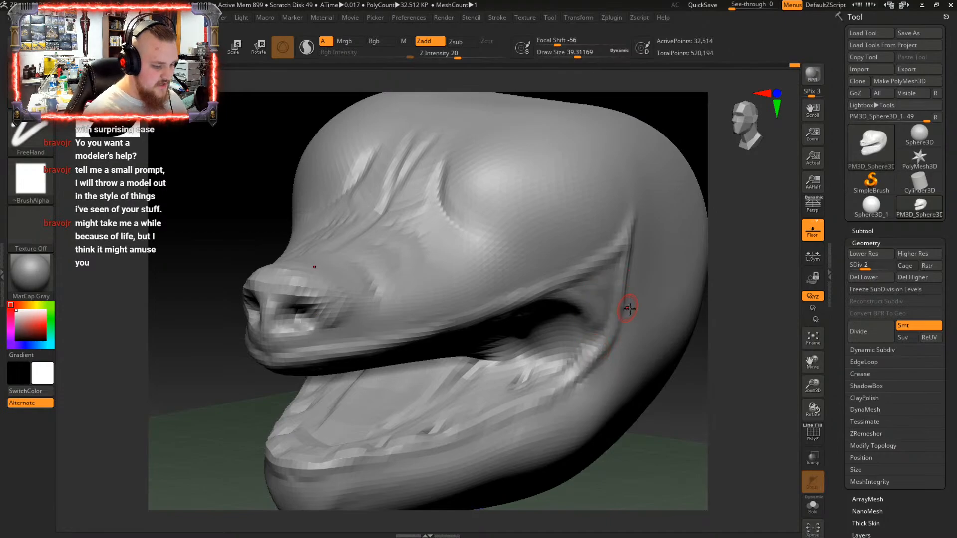
mouse_move(609, 340)
right_down()
mouse_move(606, 377)
mouse_move(581, 342)
right_up()
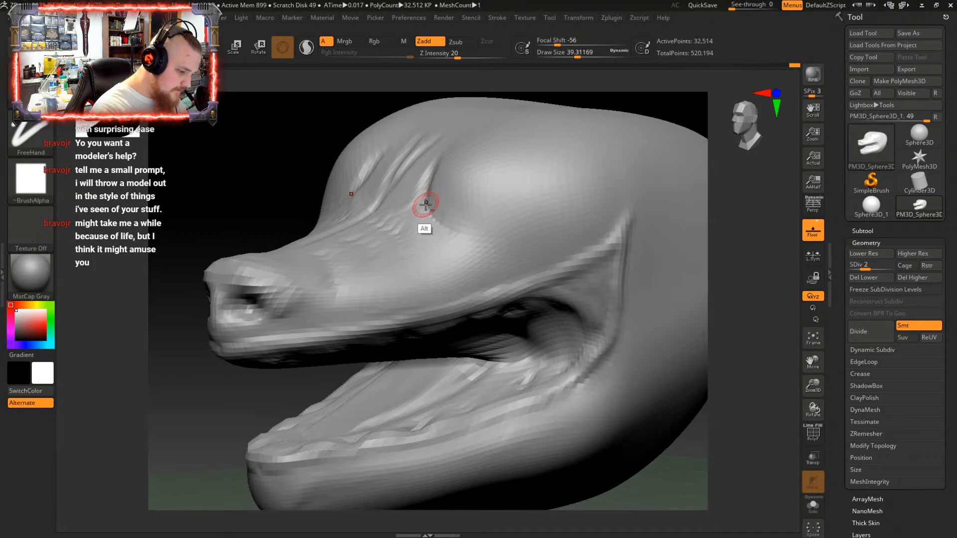
alt+drag(426, 206, 441, 226)
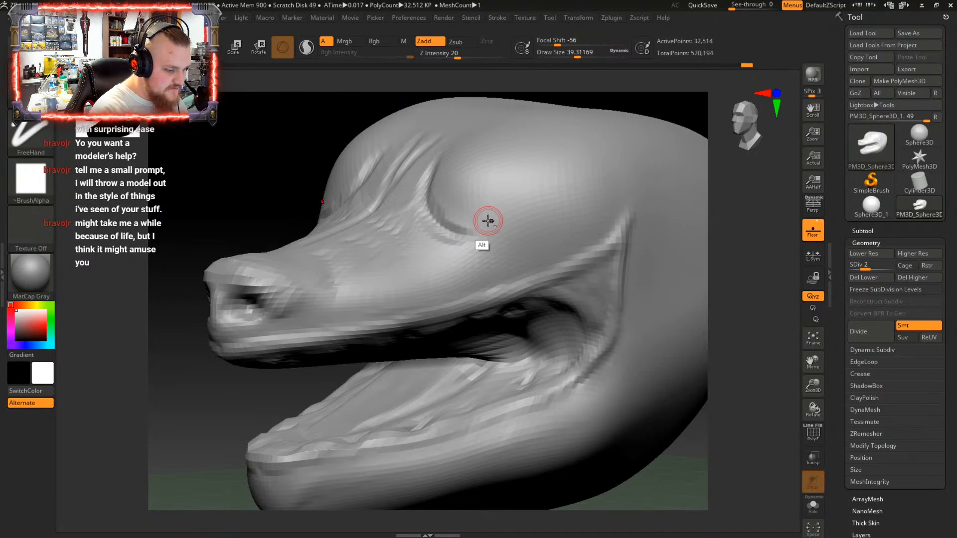
Carve out recessed eye sockets behind the brow creases, enlarging the draw size to about 149
mouse_move(489, 220)
alt+mouse_down()
mouse_move(482, 202)
mouse_move(518, 185)
mouse_move(486, 219)
mouse_move(539, 188)
alt+mouse_up()
right_drag(535, 184, 527, 209)
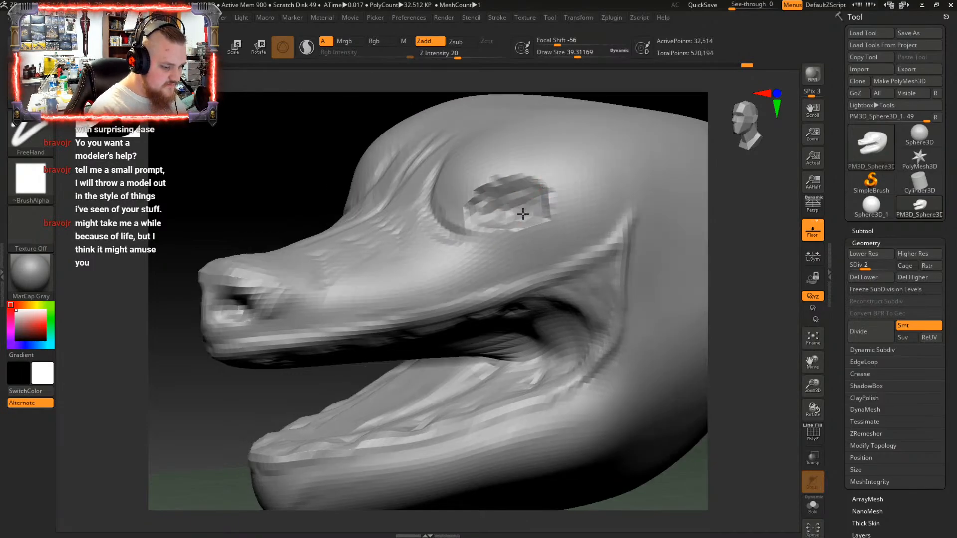
right_click(526, 212)
click(538, 217)
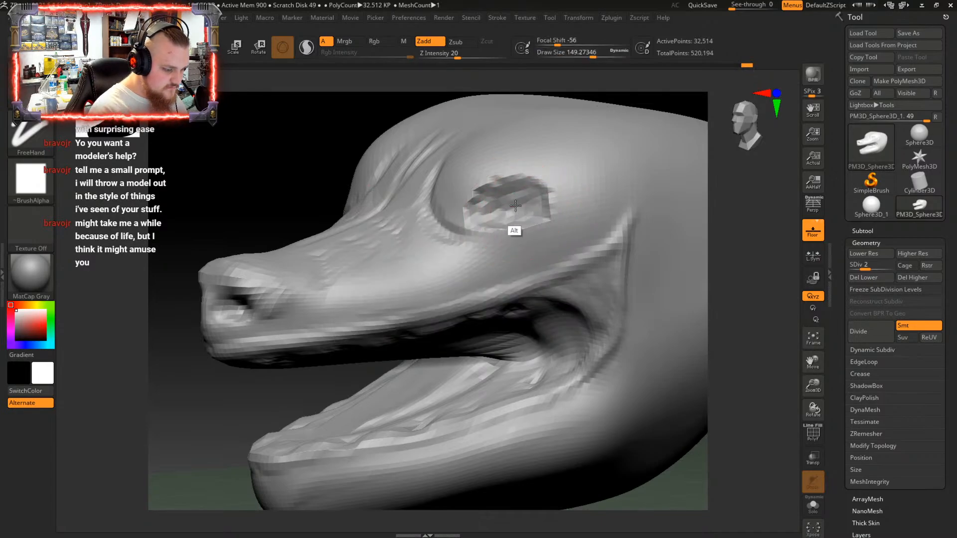
mouse_move(519, 209)
alt+mouse_down()
mouse_move(500, 197)
mouse_move(541, 215)
mouse_move(579, 205)
mouse_move(510, 211)
mouse_move(557, 189)
mouse_move(496, 218)
mouse_move(541, 201)
alt+mouse_up()
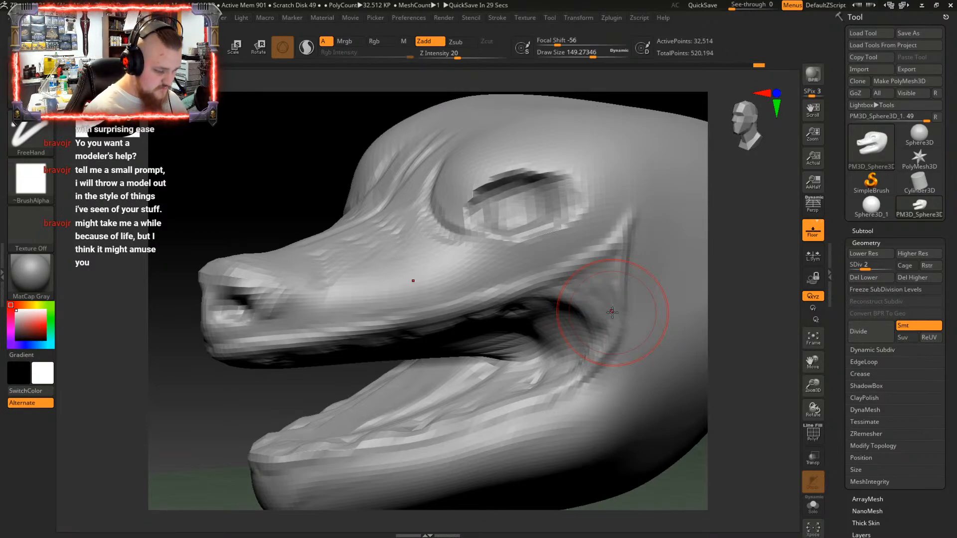
mouse_move(614, 312)
right_down()
mouse_move(652, 338)
mouse_move(643, 364)
mouse_move(656, 324)
mouse_move(668, 321)
mouse_move(653, 329)
right_up()
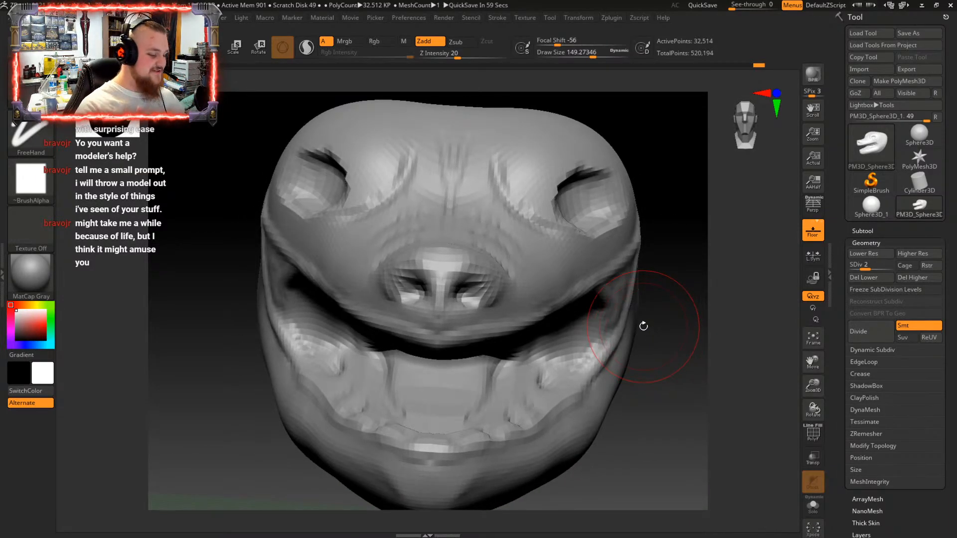
Smooth the edges and interior of the carved eye sockets
mouse_move(621, 322)
right_down()
mouse_move(589, 321)
mouse_move(621, 340)
right_up()
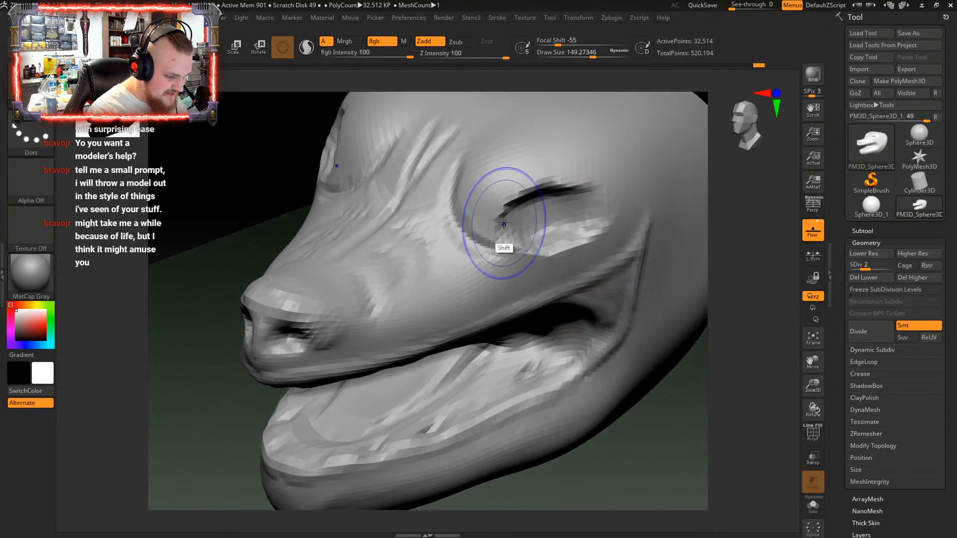
mouse_move(508, 222)
shift+mouse_down()
mouse_move(551, 196)
mouse_move(574, 204)
mouse_move(556, 235)
mouse_move(584, 231)
shift+mouse_up()
mouse_move(587, 233)
right_down()
mouse_move(571, 216)
mouse_move(609, 272)
mouse_move(598, 242)
right_up()
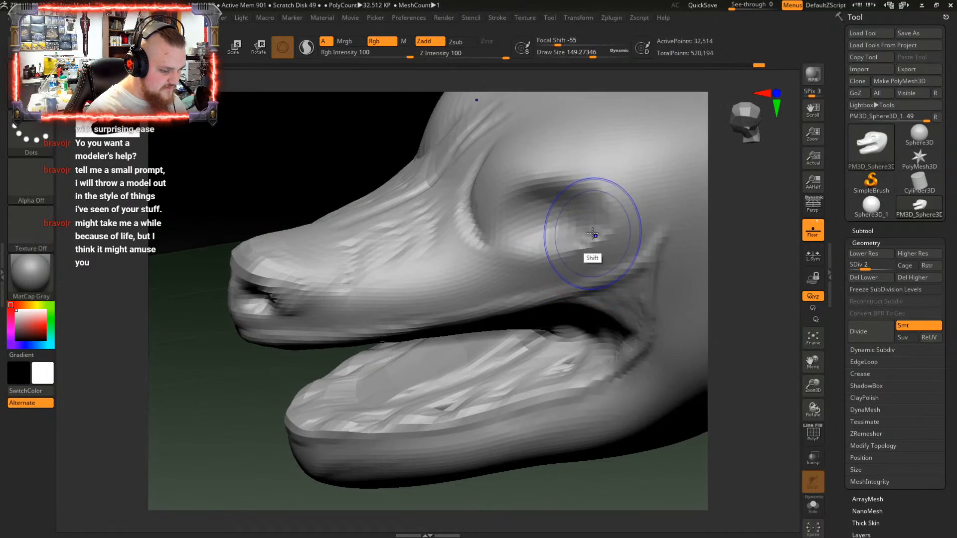
shift+drag(592, 234, 583, 259)
Build up clay across the top of the nose above the nostrils
mouse_move(582, 261)
right_down()
mouse_move(598, 228)
mouse_move(586, 229)
mouse_move(632, 213)
mouse_move(618, 250)
mouse_move(619, 238)
mouse_move(576, 264)
mouse_move(568, 237)
mouse_move(572, 270)
mouse_move(561, 261)
mouse_move(494, 289)
mouse_move(494, 274)
mouse_move(483, 290)
mouse_move(536, 289)
mouse_move(475, 259)
mouse_move(461, 288)
mouse_move(644, 203)
right_up()
mouse_move(611, 251)
right_down()
mouse_move(579, 248)
mouse_move(593, 240)
mouse_move(592, 252)
mouse_move(560, 222)
mouse_move(562, 245)
mouse_move(530, 268)
right_up()
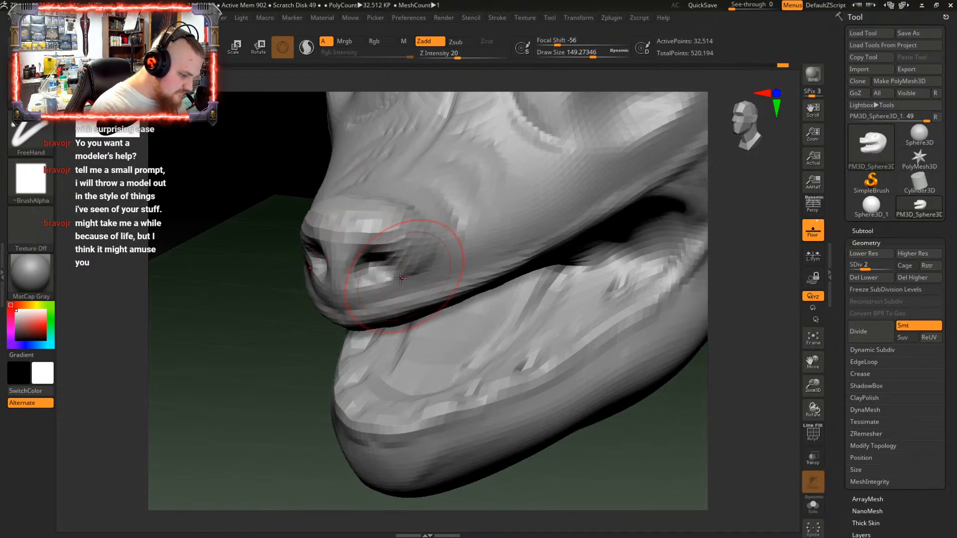
drag(406, 222, 355, 215)
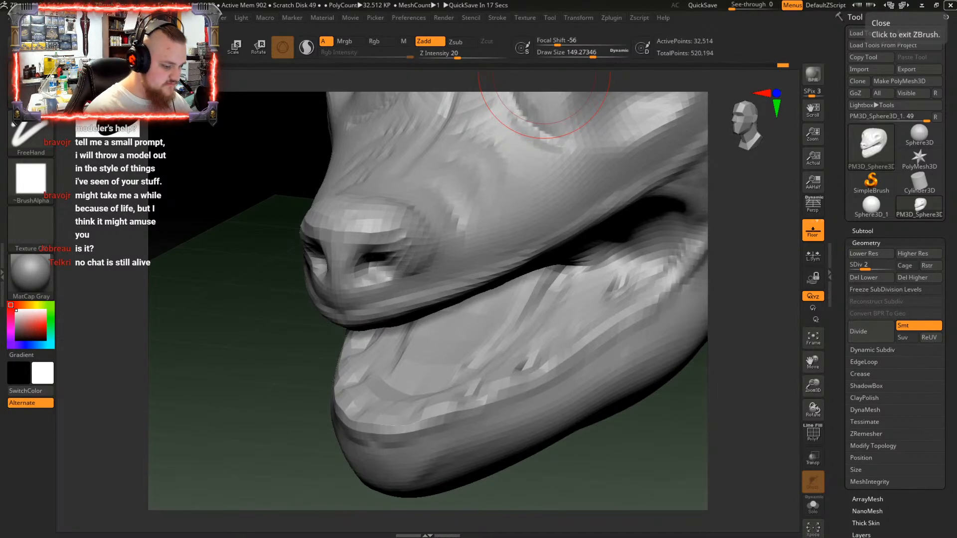
Switch to the Move brush and pull the nose tip slightly forward
right_drag(588, 286, 599, 263)
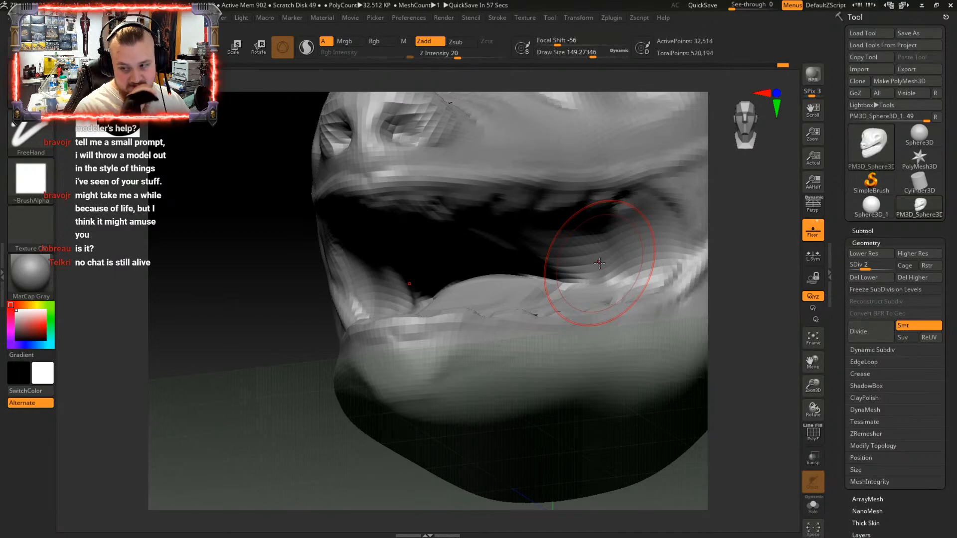
mouse_move(600, 262)
right_down()
mouse_move(581, 310)
mouse_move(607, 286)
right_up()
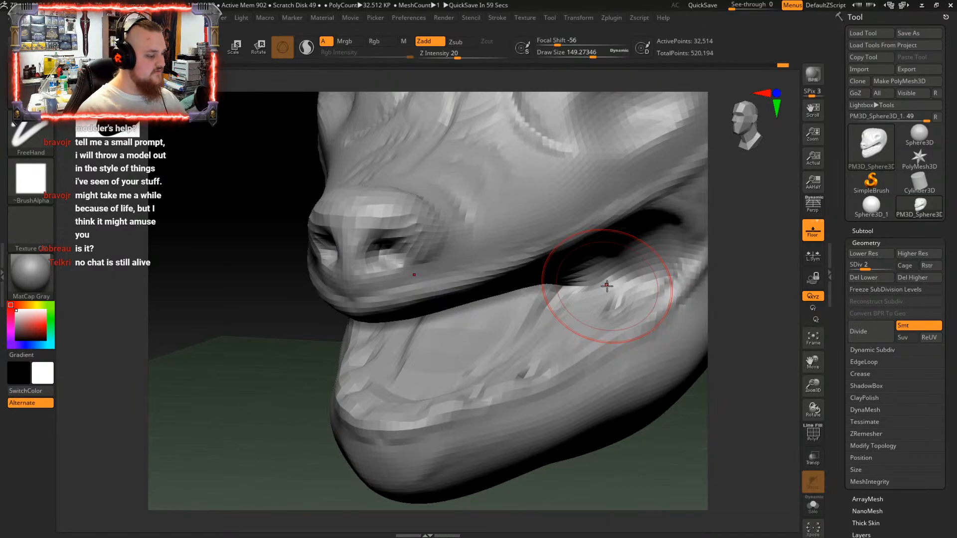
right_drag(475, 301, 513, 255)
mouse_move(529, 250)
right_down()
mouse_move(476, 280)
mouse_move(534, 310)
mouse_move(557, 349)
mouse_move(555, 329)
mouse_move(576, 305)
mouse_move(507, 297)
mouse_move(523, 314)
mouse_move(504, 259)
mouse_move(552, 282)
mouse_move(526, 320)
right_up()
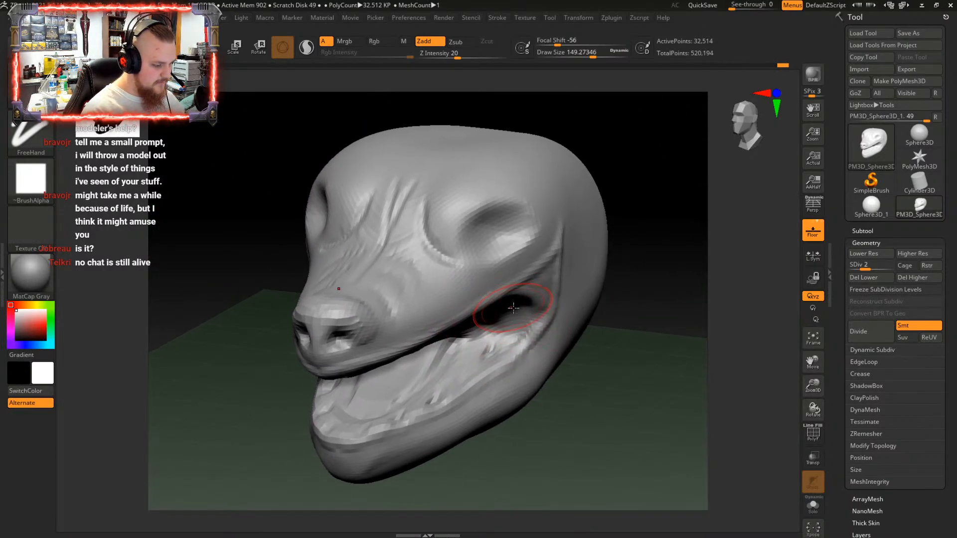
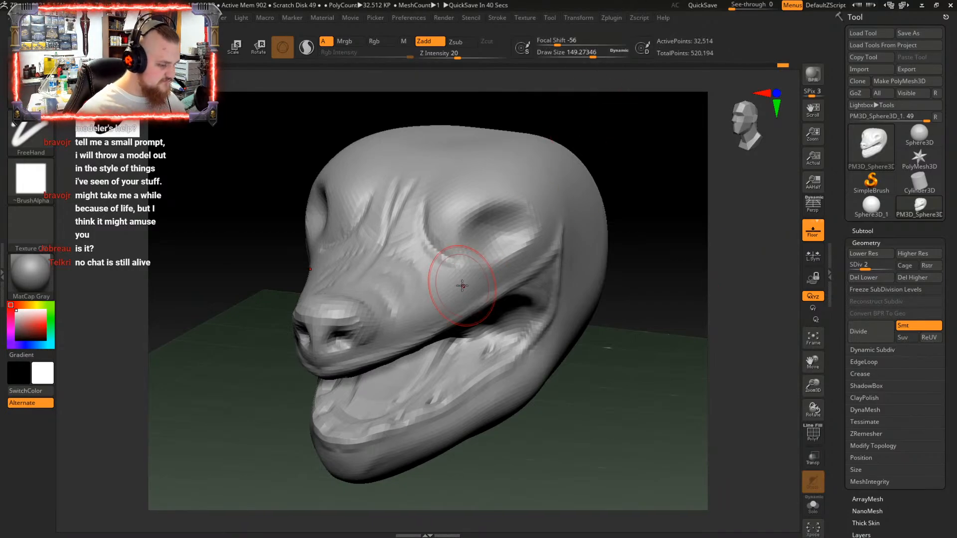
mouse_move(547, 292)
right_down()
mouse_move(471, 315)
mouse_move(584, 318)
mouse_move(481, 329)
right_up()
key(b)
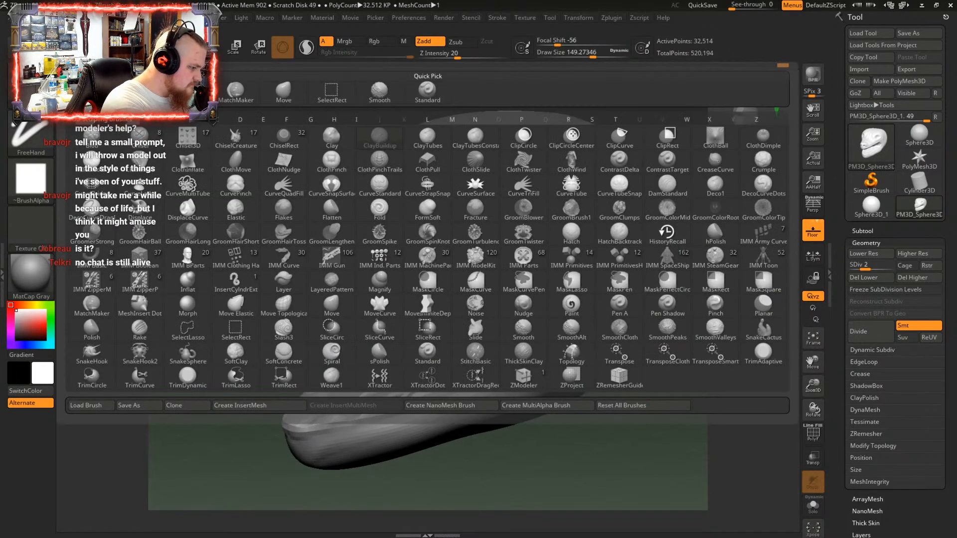
key(m)
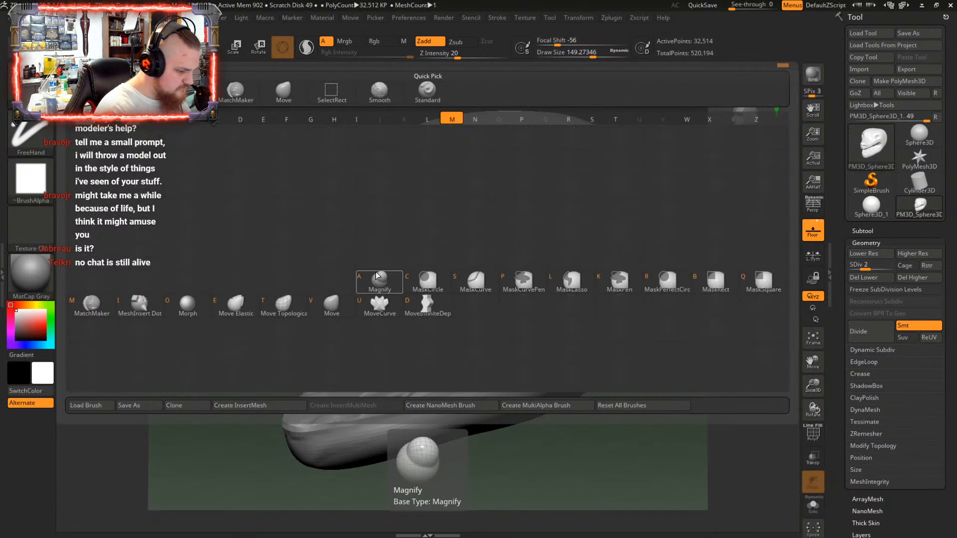
key(v)
drag(253, 305, 240, 304)
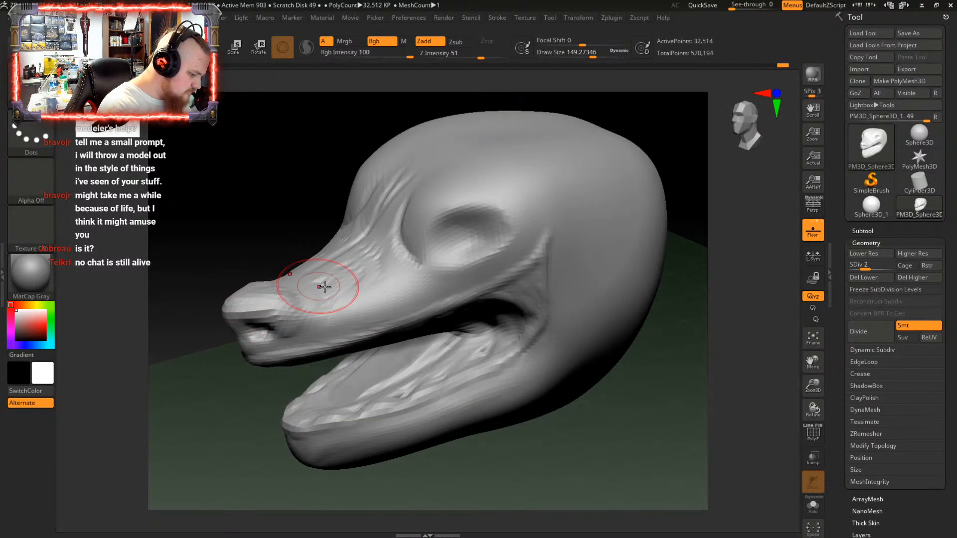
mouse_move(417, 295)
right_down()
mouse_move(467, 279)
mouse_move(523, 299)
right_up()
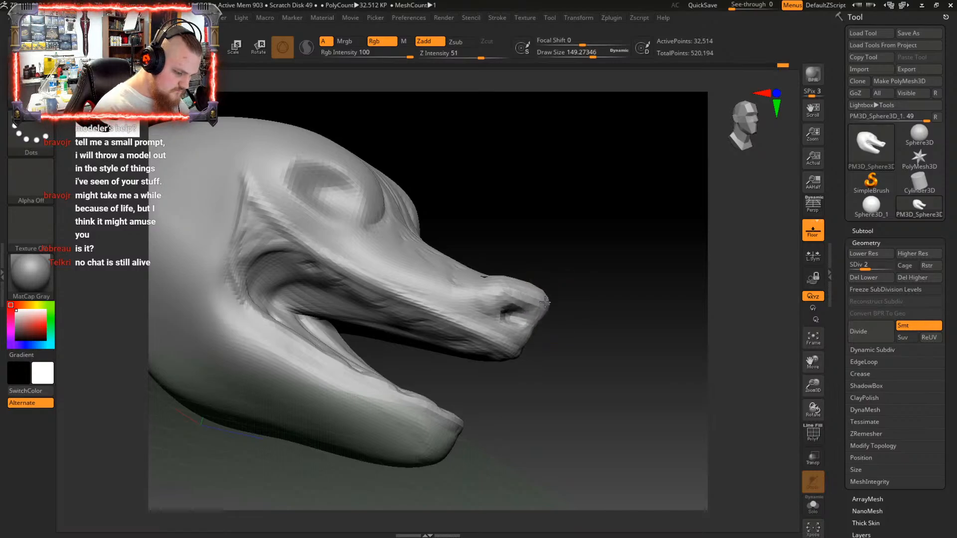
mouse_move(550, 302)
right_down()
mouse_move(567, 276)
mouse_move(523, 260)
mouse_move(539, 282)
mouse_move(658, 285)
mouse_move(677, 299)
mouse_move(653, 213)
mouse_move(638, 203)
mouse_move(600, 285)
mouse_move(666, 295)
mouse_move(638, 227)
mouse_move(618, 253)
mouse_move(673, 218)
mouse_move(683, 246)
right_up()
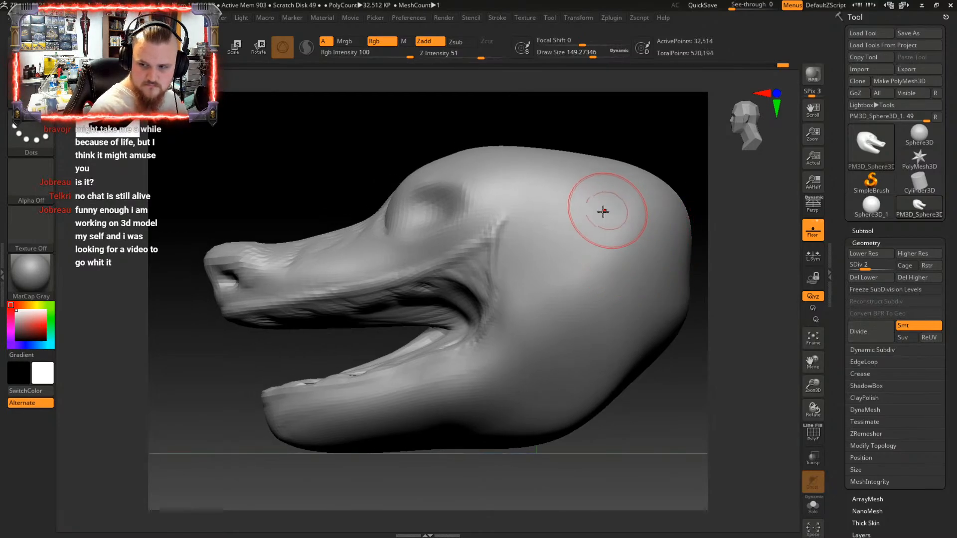
mouse_move(363, 200)
right_down()
mouse_move(342, 181)
mouse_move(534, 274)
mouse_move(503, 238)
mouse_move(498, 197)
mouse_move(550, 202)
right_up()
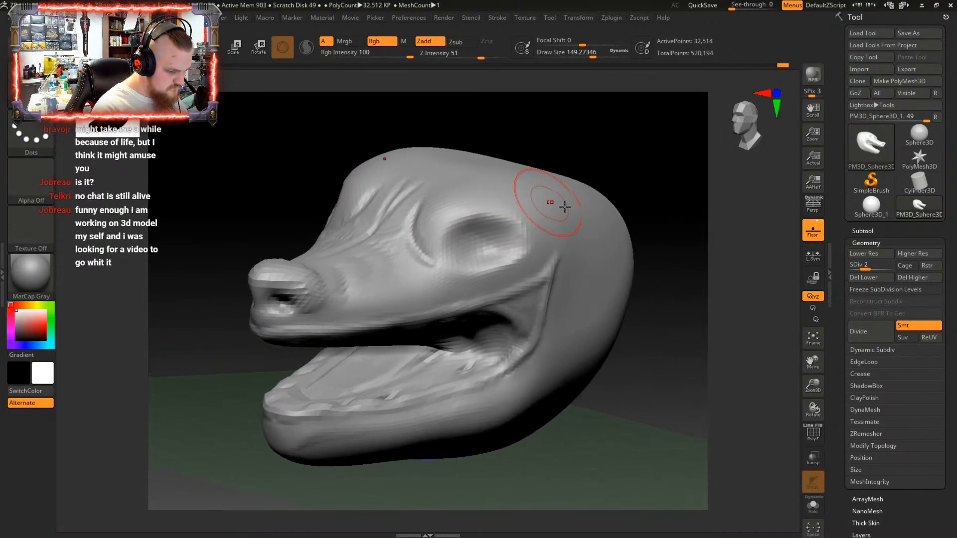
Try to adjust the top of the snout just behind the nose from a close side view
right_drag(650, 226, 648, 218)
mouse_move(399, 321)
right_down()
mouse_move(382, 342)
mouse_move(487, 269)
mouse_move(498, 274)
mouse_move(475, 328)
mouse_move(458, 315)
right_up()
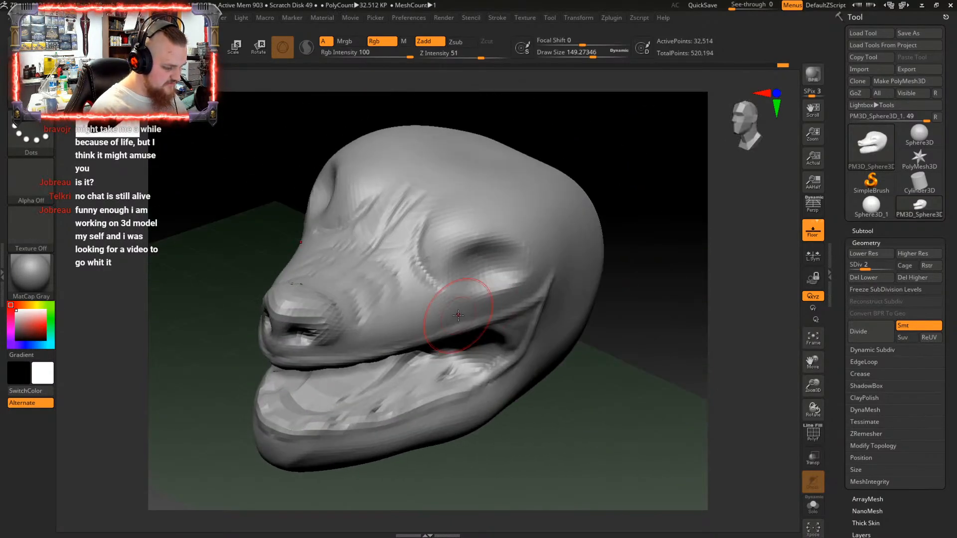
mouse_move(641, 241)
right_down()
mouse_move(615, 227)
mouse_move(573, 289)
mouse_move(586, 250)
right_up()
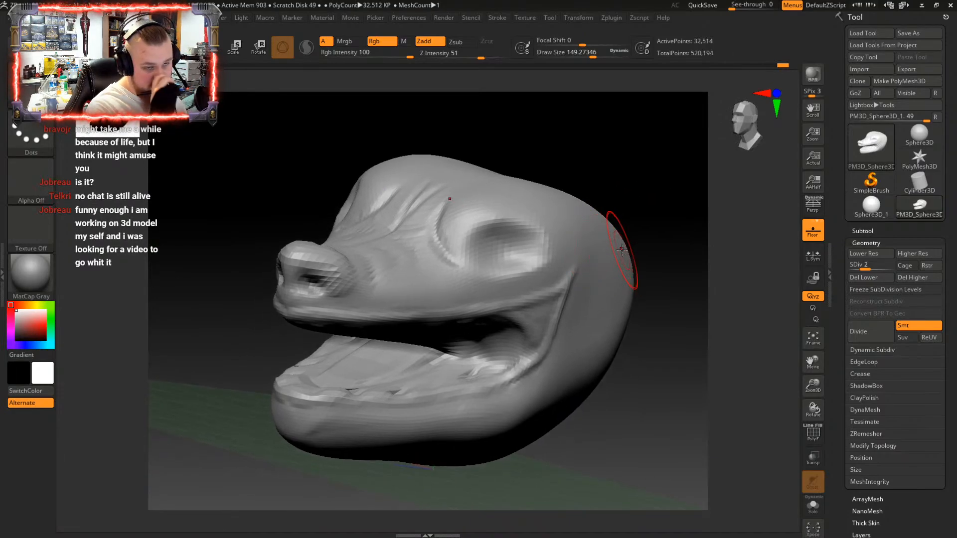
mouse_move(664, 210)
right_down()
mouse_move(664, 228)
mouse_move(585, 232)
mouse_move(551, 213)
right_up()
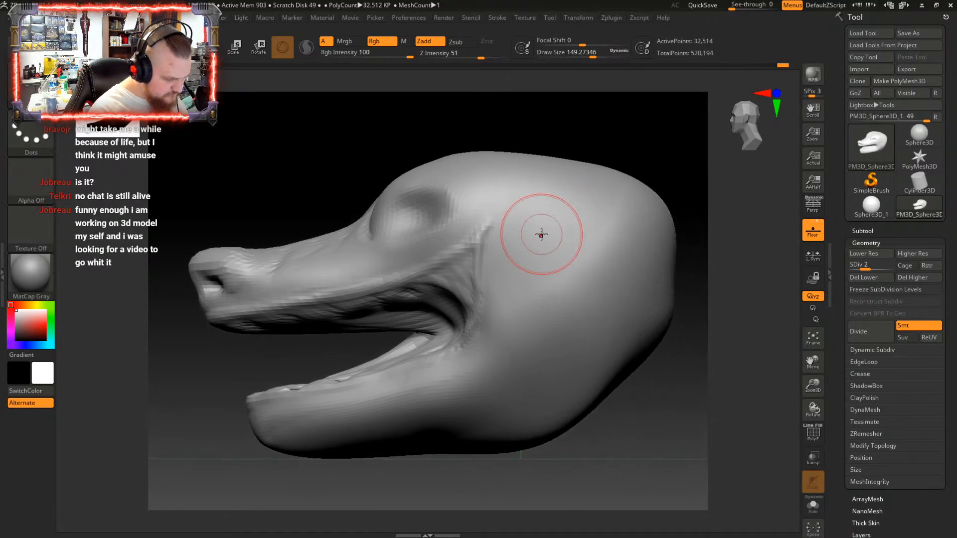
mouse_move(478, 280)
alt+right_down()
mouse_move(552, 284)
mouse_move(530, 291)
mouse_move(533, 309)
mouse_move(552, 279)
mouse_move(637, 263)
alt+right_up()
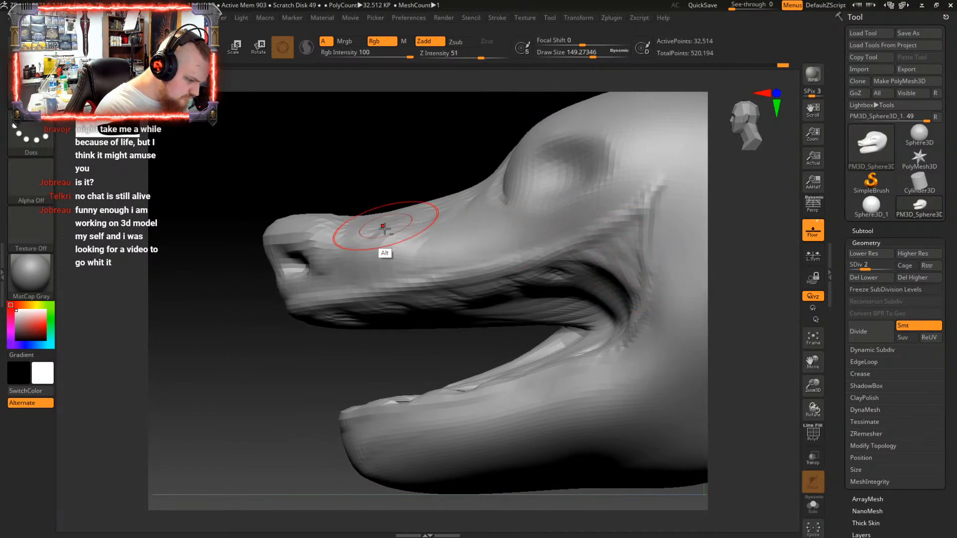
alt+drag(384, 229, 383, 235)
key(ctrl+z)
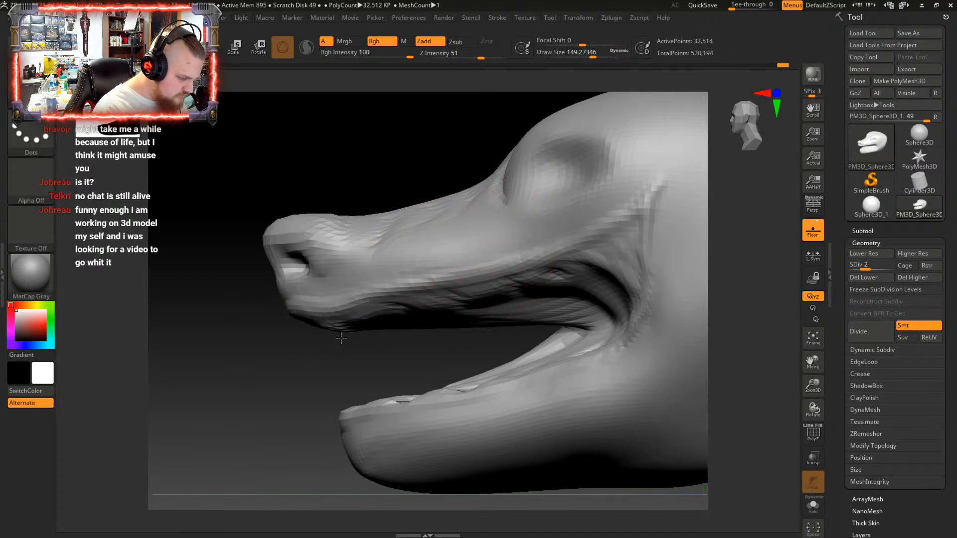
Pull the front of the upper lip downward and reshape the lip line back toward the mouth corner
drag(341, 338, 349, 367)
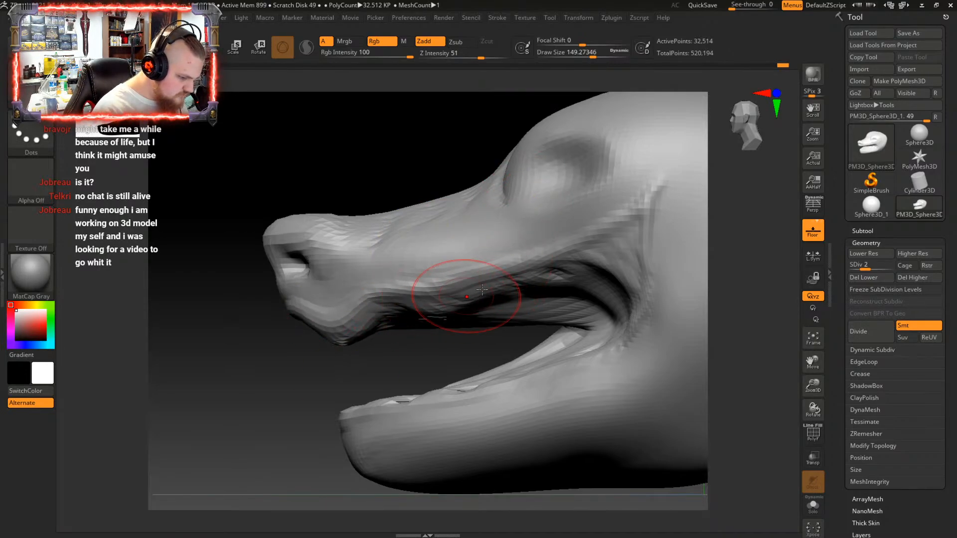
drag(481, 290, 539, 318)
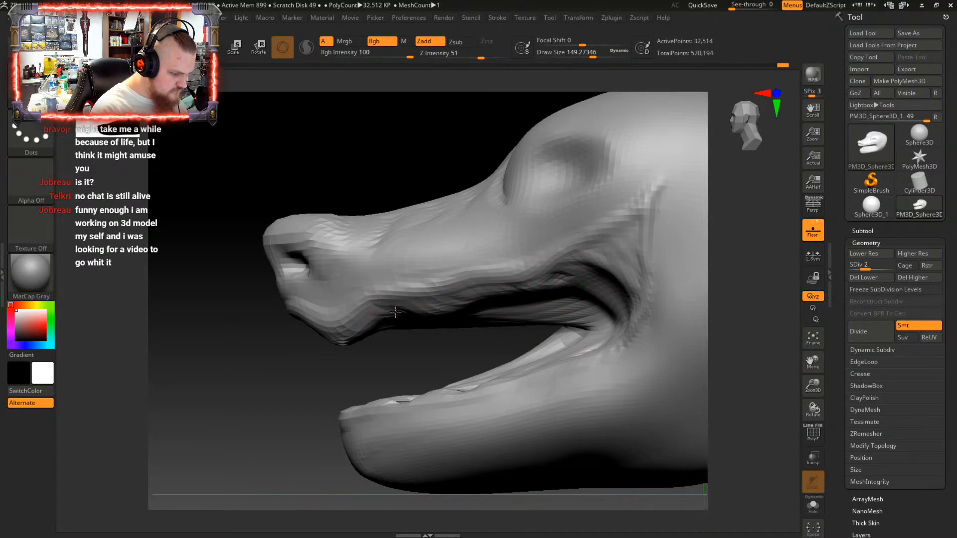
mouse_move(343, 342)
mouse_down()
mouse_move(343, 333)
mouse_move(381, 347)
mouse_move(399, 332)
mouse_up()
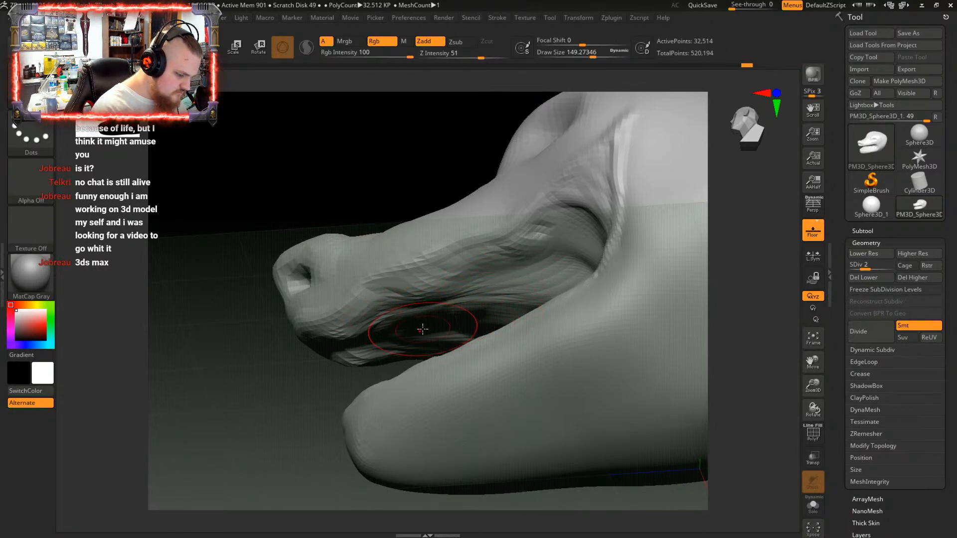
drag(352, 332, 344, 329)
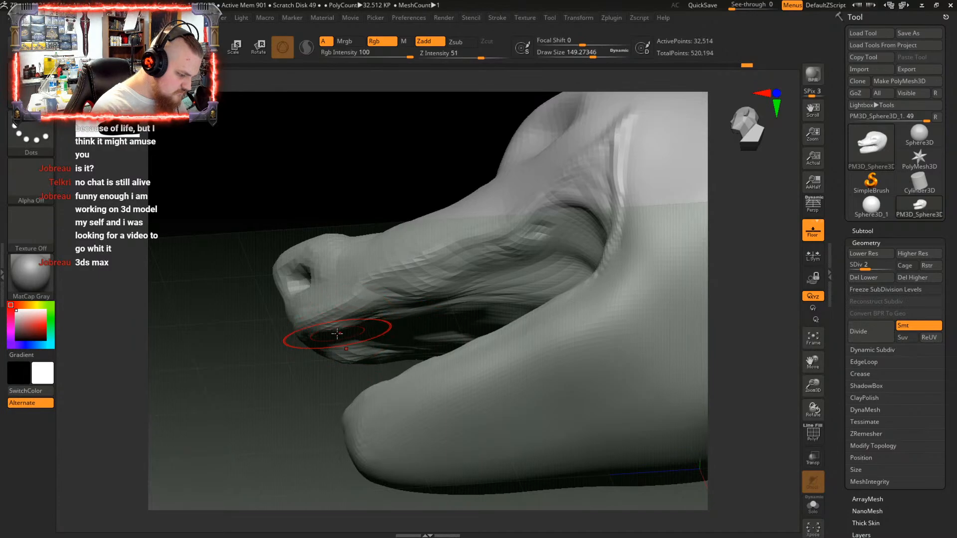
Switch to the ClayBuildup brush at a draw size of about 48 and carve into the floor of the lower mouth
mouse_move(438, 288)
right_down()
mouse_move(489, 299)
mouse_move(507, 282)
mouse_move(455, 321)
mouse_move(465, 308)
mouse_move(515, 305)
right_up()
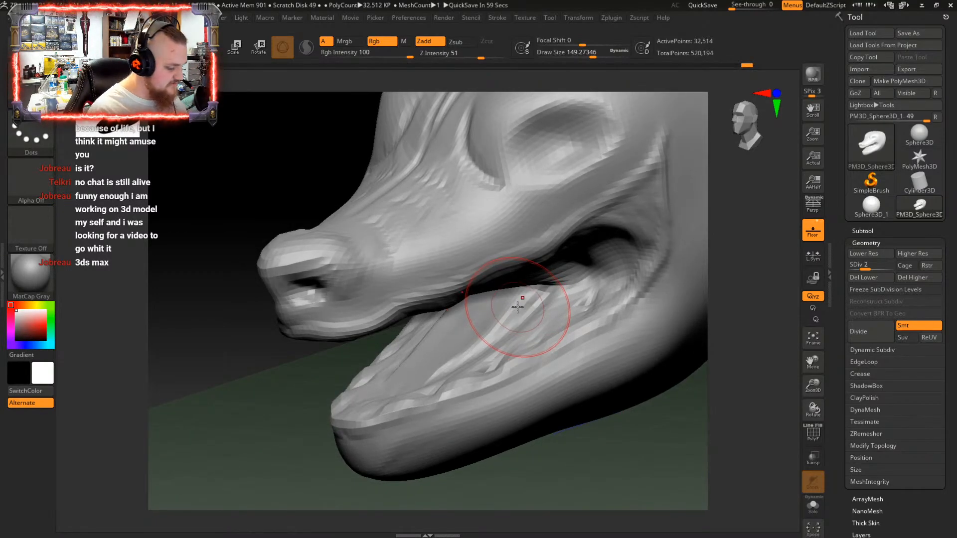
right_drag(517, 306, 533, 293)
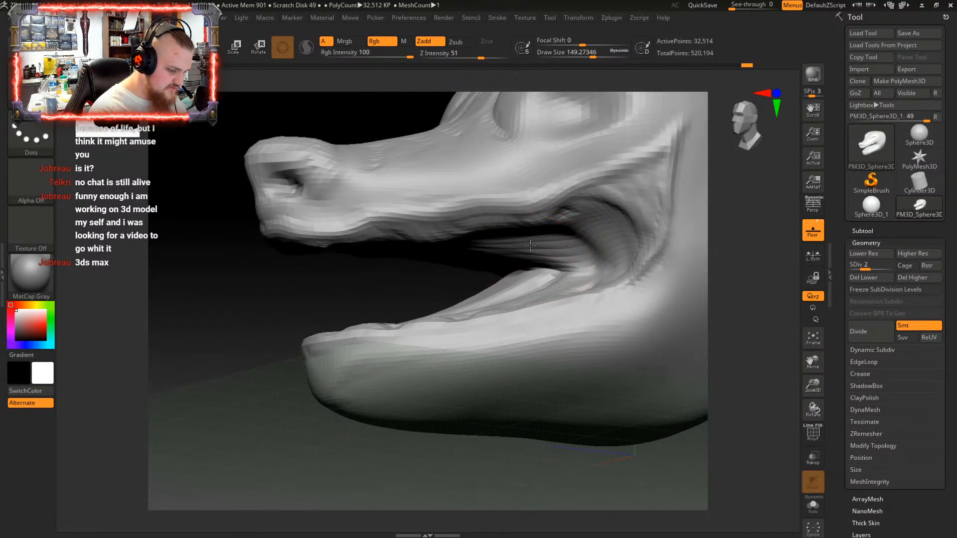
mouse_move(528, 251)
right_down()
mouse_move(485, 261)
mouse_move(524, 256)
mouse_move(509, 262)
mouse_move(526, 247)
mouse_move(564, 285)
mouse_move(572, 331)
mouse_move(554, 333)
mouse_move(566, 319)
mouse_move(552, 280)
right_up()
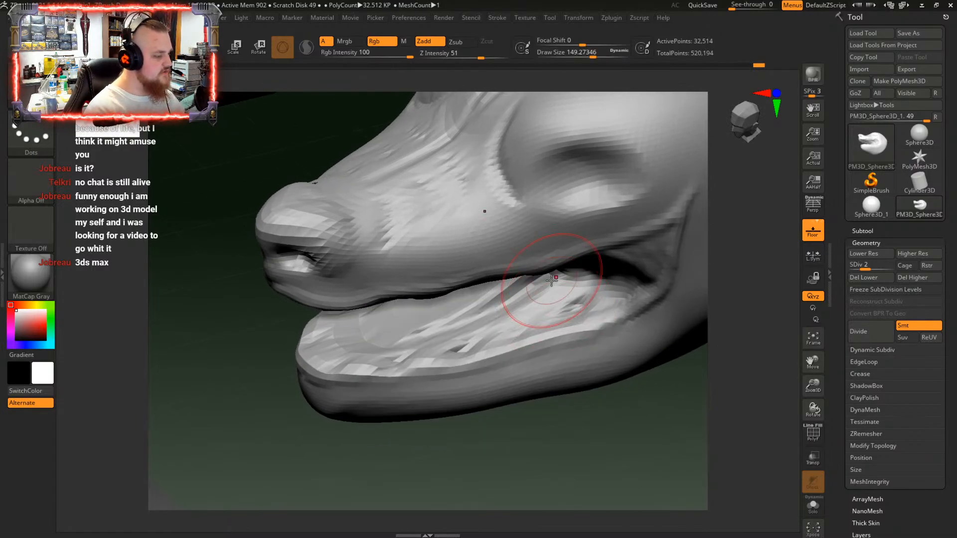
key(b)
key(c)
key(b)
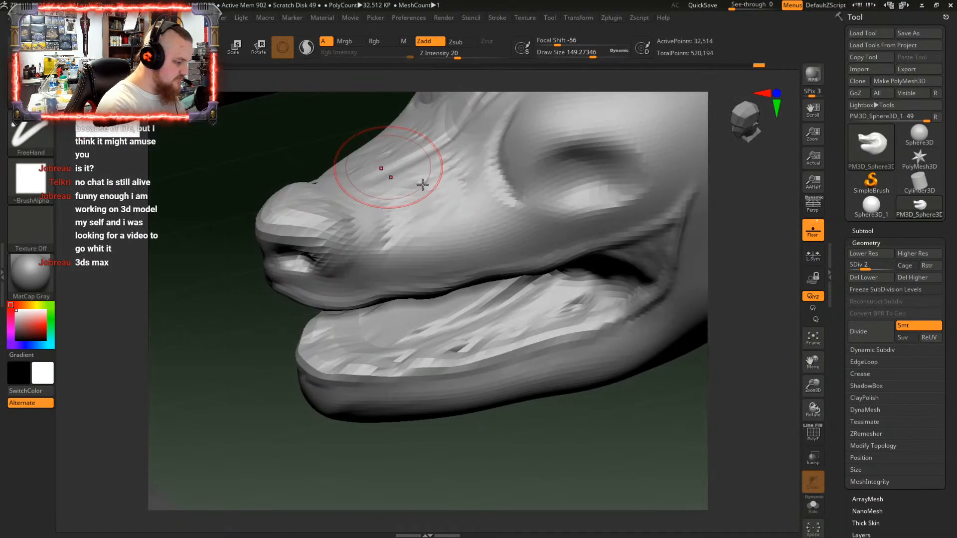
key(space)
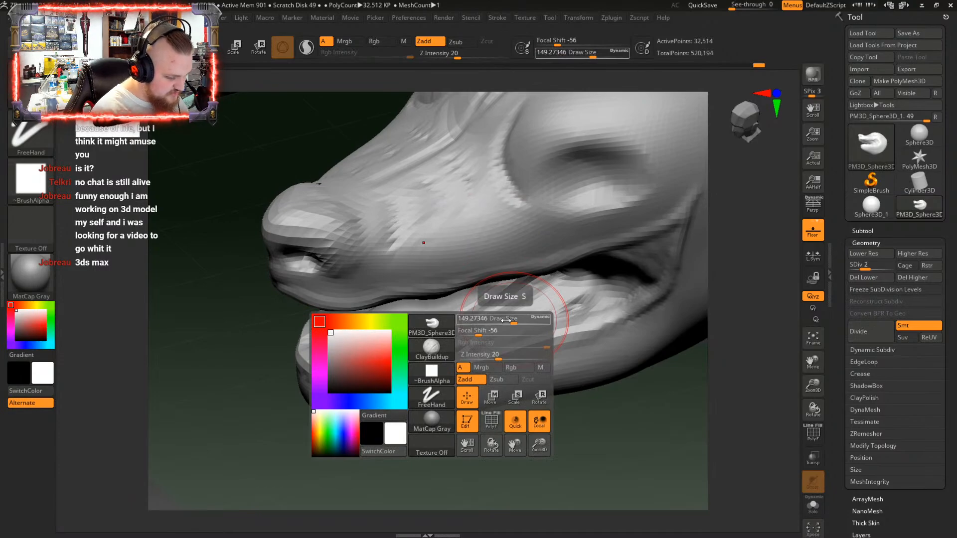
drag(504, 321, 492, 322)
right_drag(537, 321, 530, 323)
key(space)
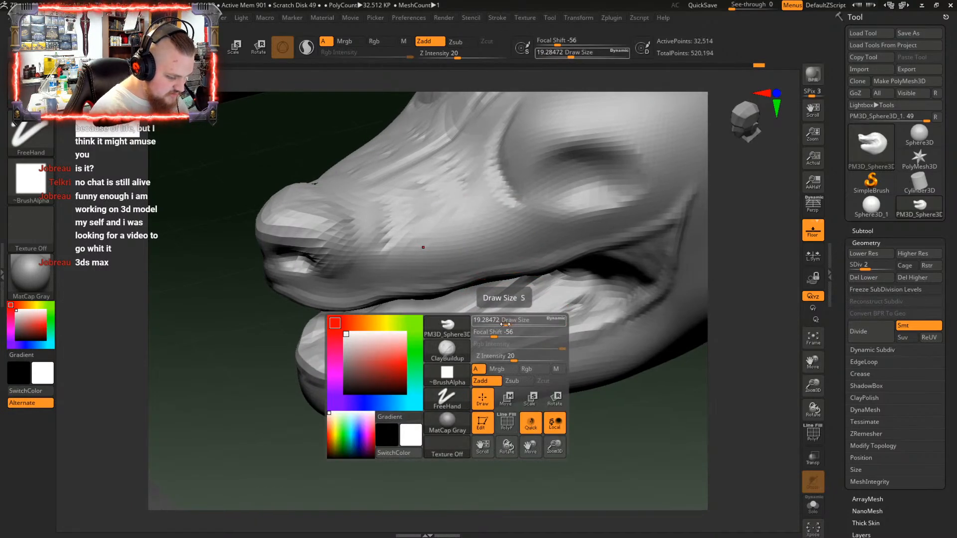
drag(505, 322, 513, 321)
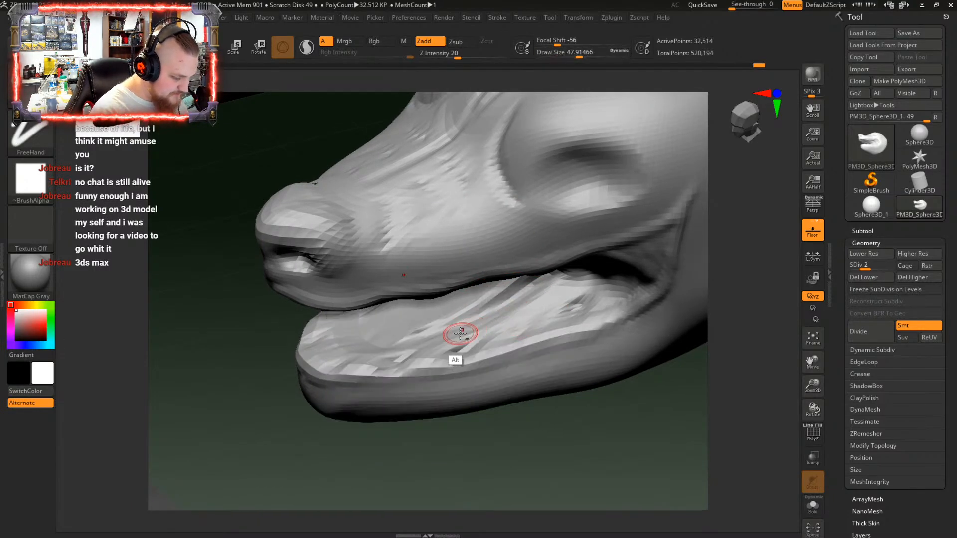
mouse_move(460, 335)
alt+mouse_down()
mouse_move(498, 321)
mouse_move(361, 345)
mouse_move(343, 318)
mouse_move(345, 333)
mouse_move(375, 348)
mouse_move(449, 338)
mouse_move(545, 307)
mouse_move(372, 357)
mouse_move(339, 346)
mouse_move(427, 340)
mouse_move(549, 311)
alt+mouse_up()
Raise the mesh to subdivision level 3, refine the grooves in the lower mouth and smooth them
mouse_move(548, 310)
right_down()
mouse_move(533, 284)
mouse_move(514, 298)
right_up()
drag(865, 268, 877, 268)
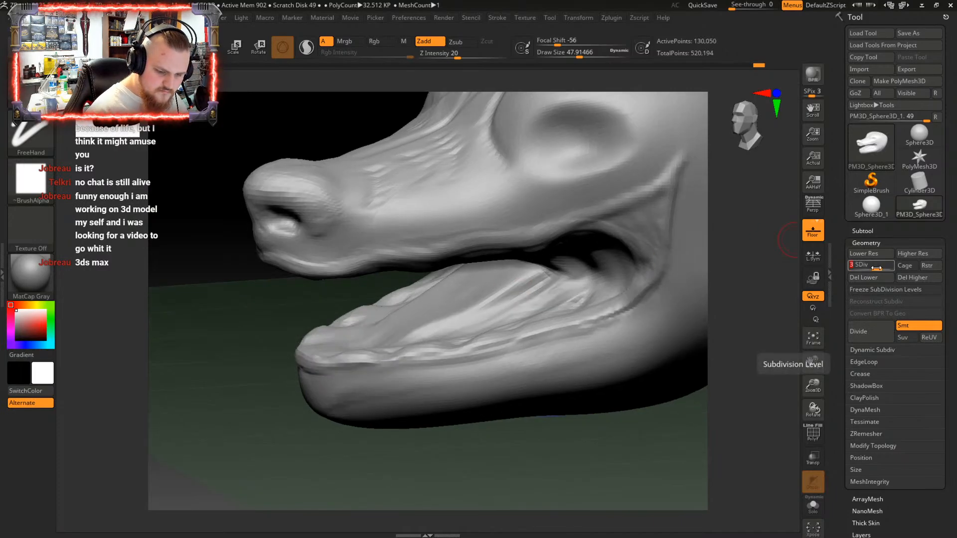
mouse_move(521, 295)
right_down()
mouse_move(545, 320)
mouse_move(561, 287)
mouse_move(537, 293)
right_up()
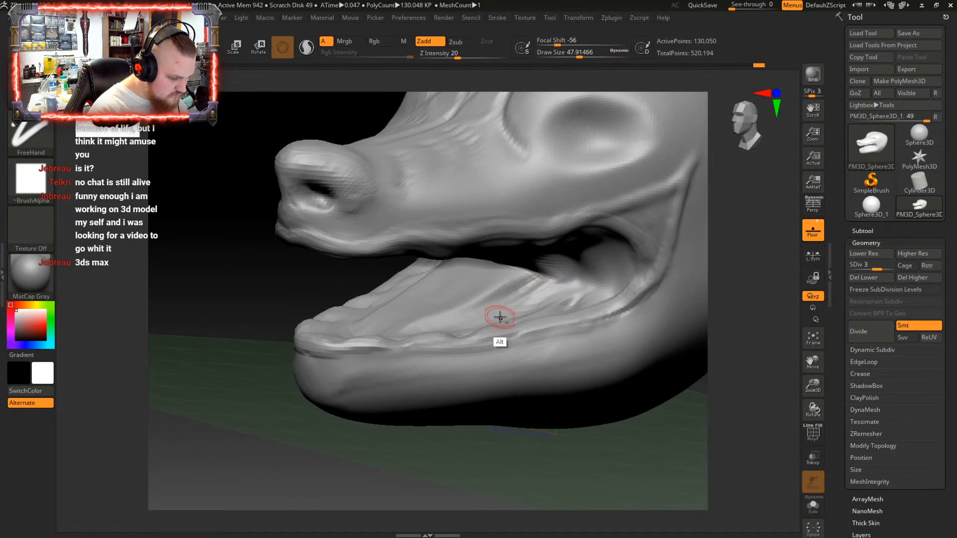
mouse_move(496, 316)
right_down()
mouse_move(522, 314)
mouse_move(487, 316)
right_up()
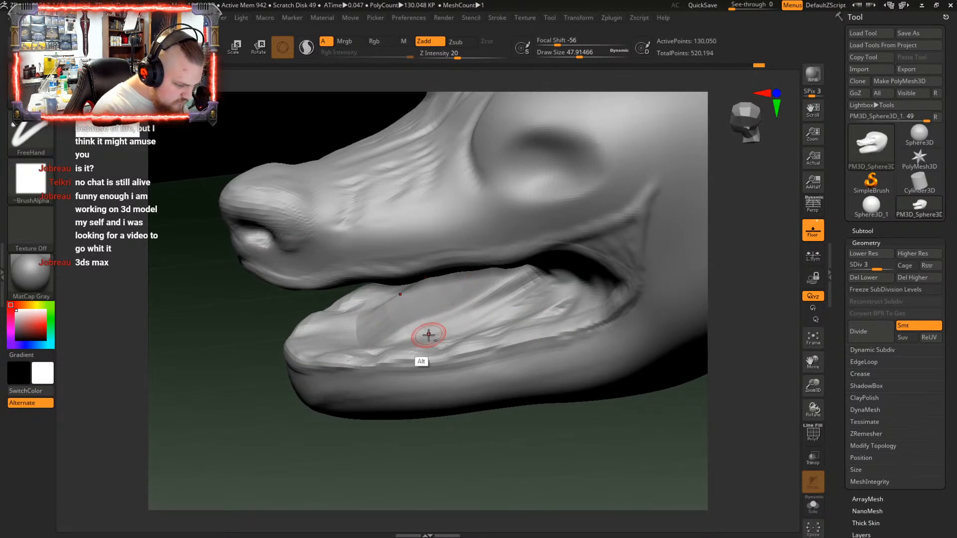
key(shift)
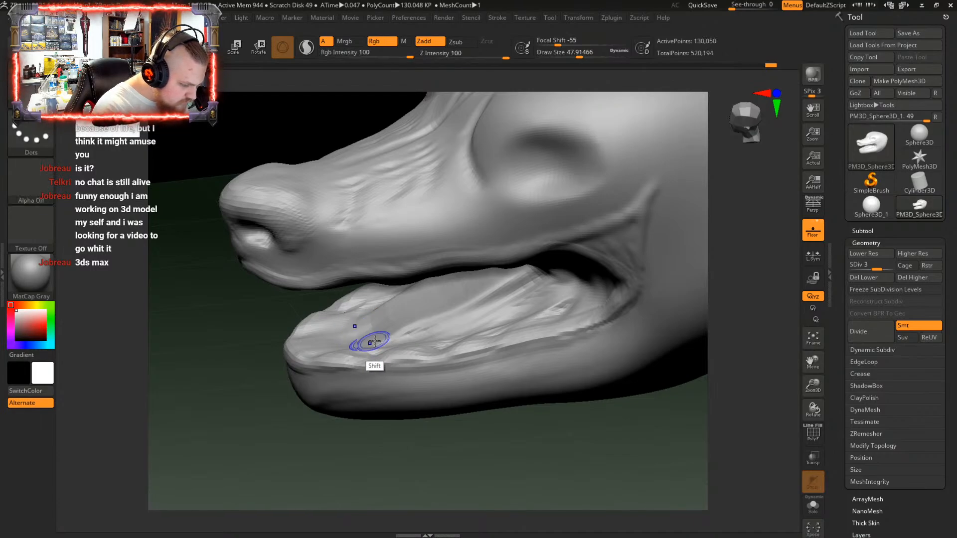
shift+drag(486, 318, 541, 297)
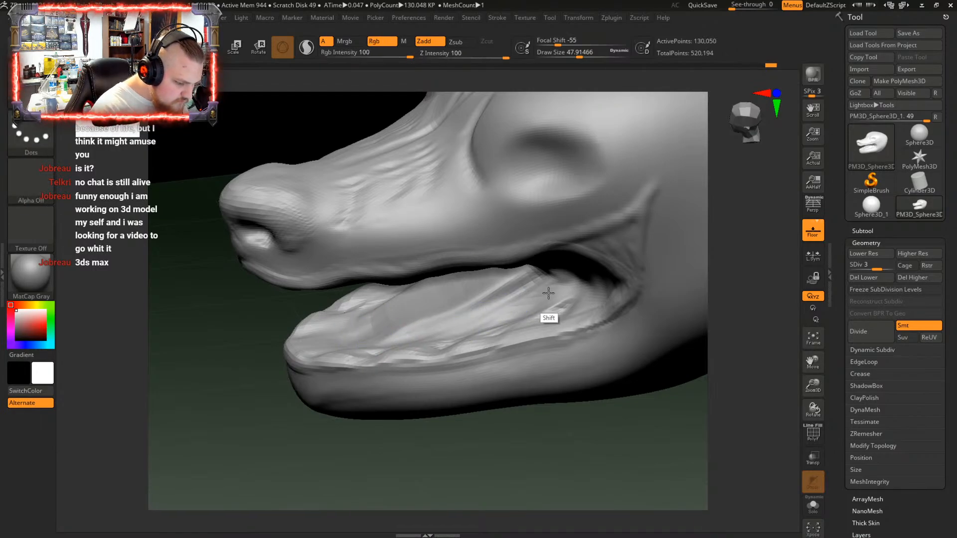
Build up a raised clay ridge along the upper and front rim of the eye socket
right_drag(476, 319, 516, 278)
right_drag(438, 283, 452, 277)
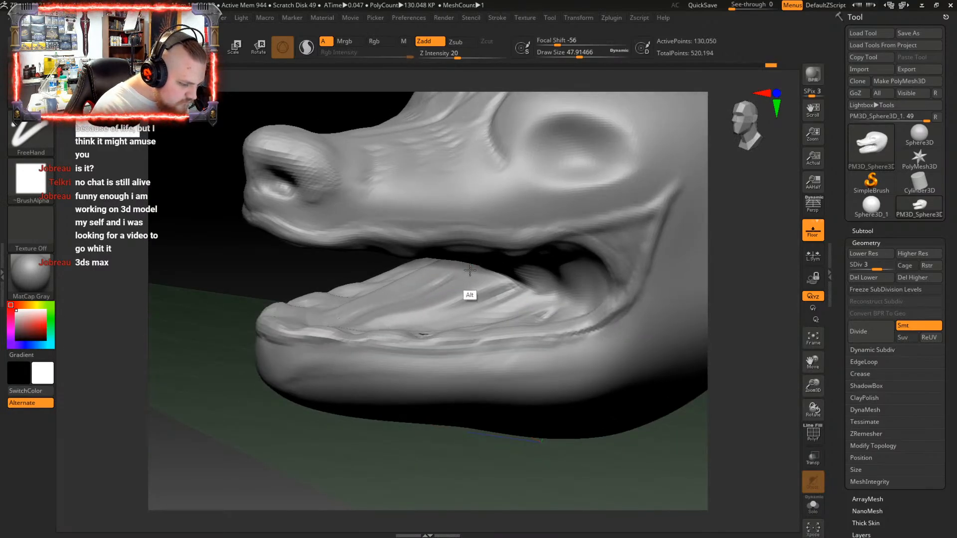
mouse_move(464, 271)
right_down()
mouse_move(451, 294)
mouse_move(459, 314)
mouse_move(562, 295)
mouse_move(524, 357)
mouse_move(628, 307)
mouse_move(481, 355)
mouse_move(511, 349)
mouse_move(501, 359)
mouse_move(531, 294)
mouse_move(524, 314)
mouse_move(574, 279)
mouse_move(618, 269)
mouse_move(570, 247)
right_up()
right_drag(504, 298, 487, 287)
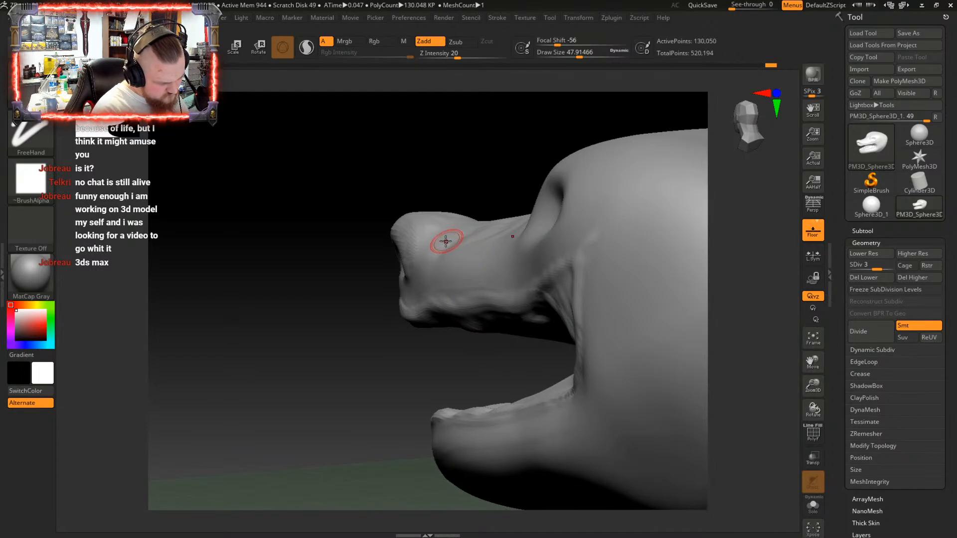
mouse_move(442, 243)
right_down()
mouse_move(432, 302)
mouse_move(481, 261)
mouse_move(491, 292)
mouse_move(515, 216)
mouse_move(472, 259)
mouse_move(489, 257)
mouse_move(487, 295)
right_up()
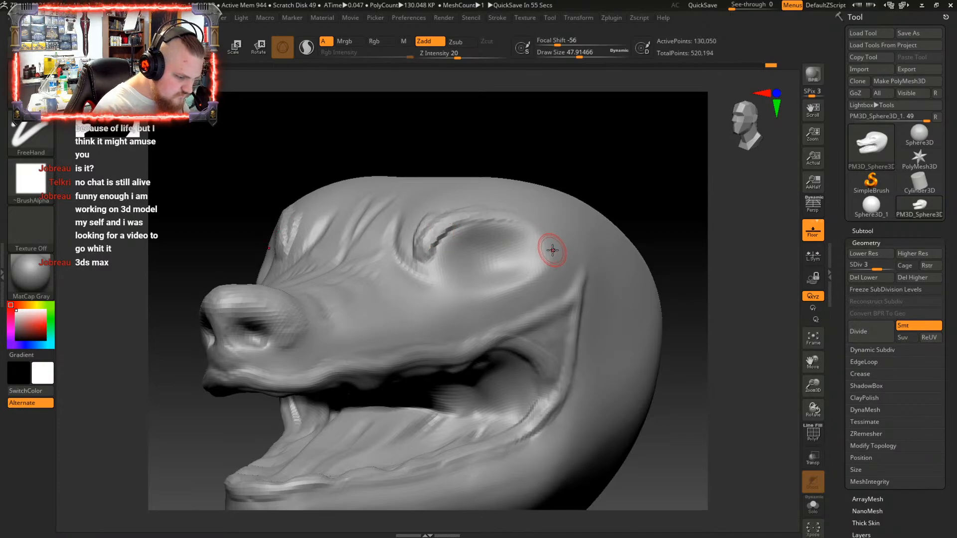
drag(520, 225, 426, 234)
key(ctrl)
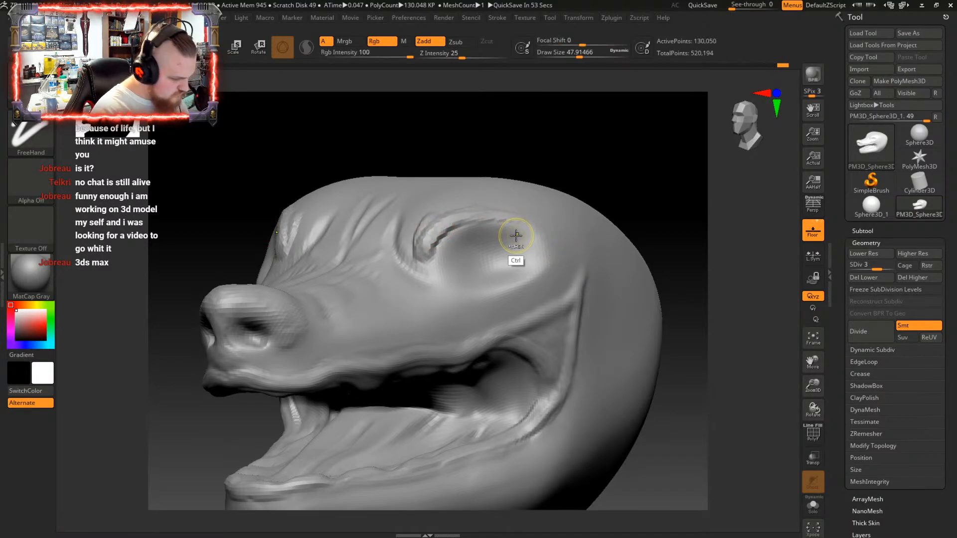
Return to subdivision level 2, add clay along the lower rim of the eye socket, and smooth the rim and interior
click(864, 269)
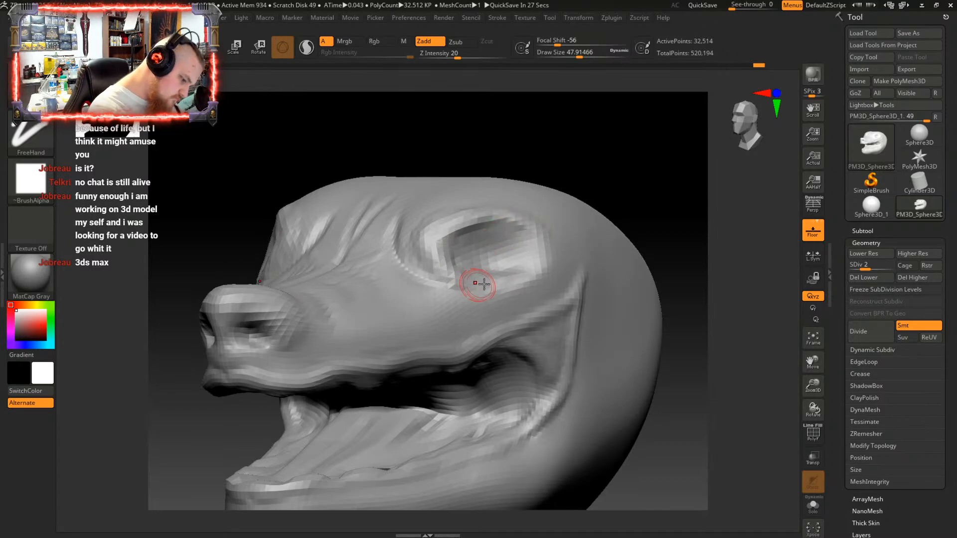
drag(493, 280, 427, 247)
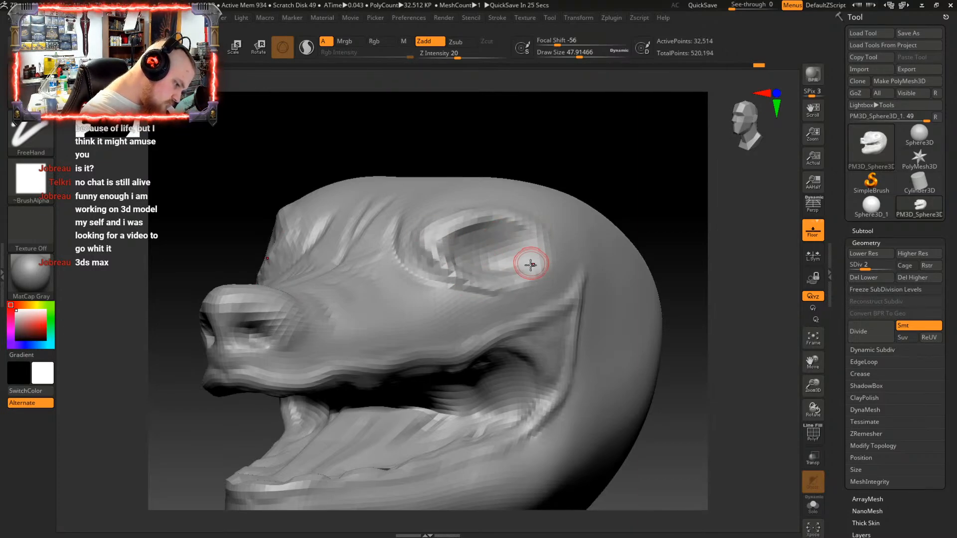
key(shift)
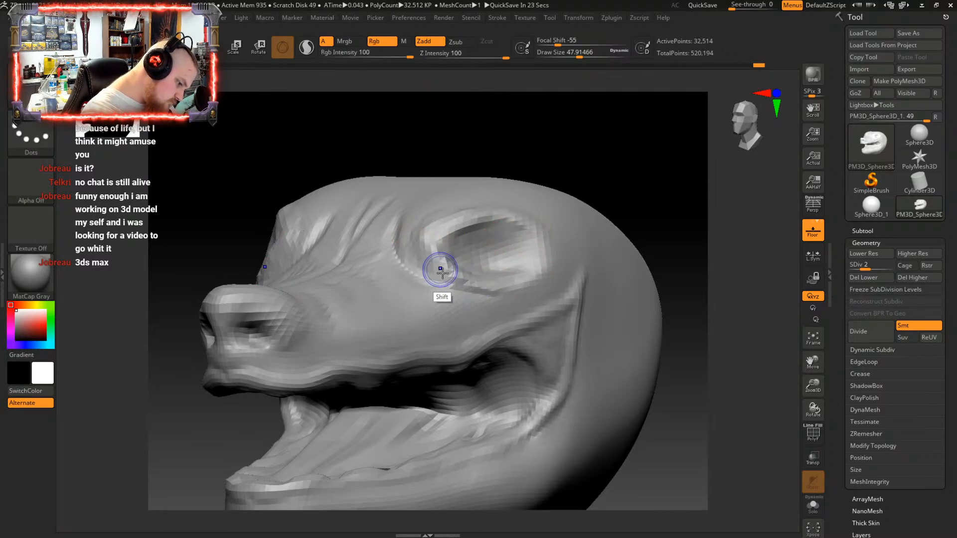
shift+drag(518, 284, 540, 282)
key(shift)
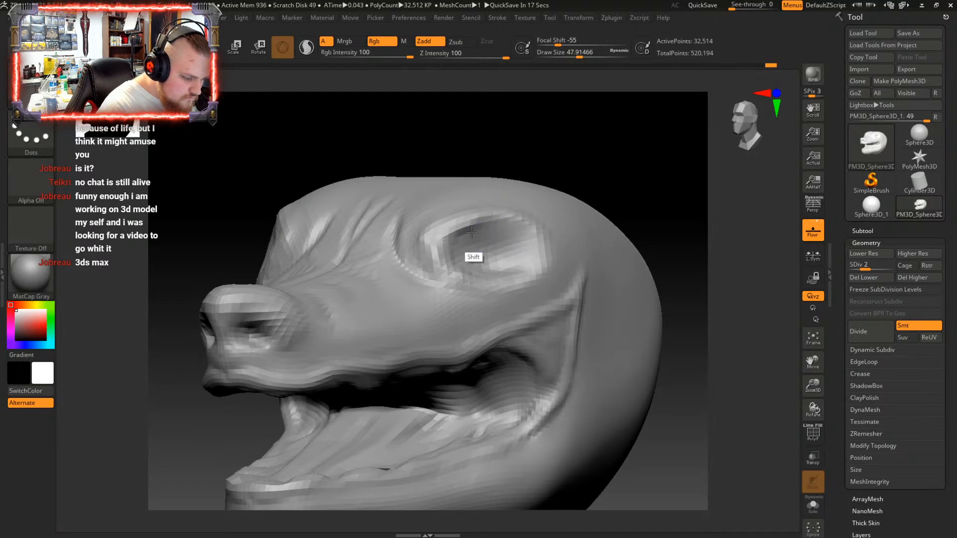
shift+drag(493, 268, 456, 242)
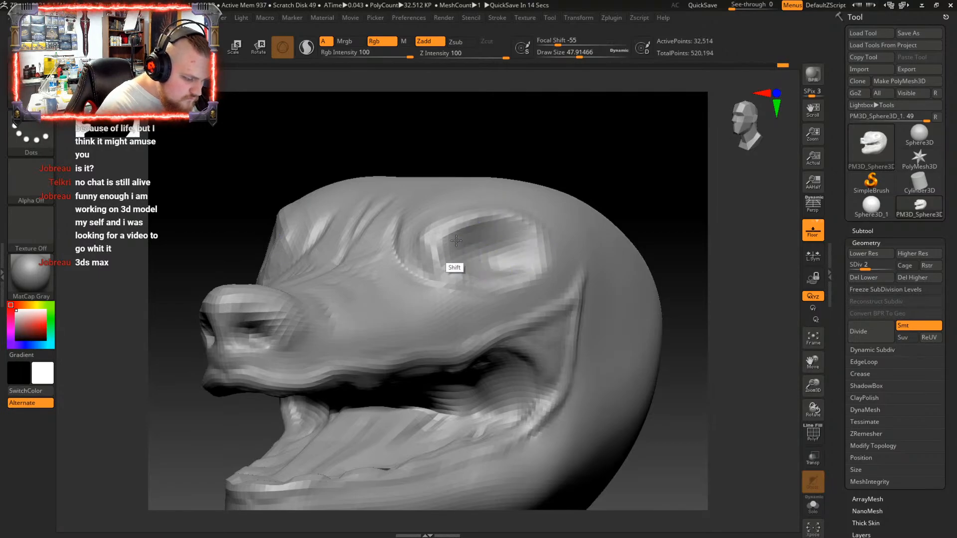
Build up an upper eyelid fold over the eye socket, smooth its edge and deepen the socket's center
mouse_move(522, 252)
right_down()
mouse_move(628, 300)
mouse_move(626, 249)
mouse_move(505, 293)
mouse_move(498, 267)
mouse_move(500, 298)
mouse_move(456, 274)
mouse_move(469, 254)
right_up()
drag(515, 241, 502, 226)
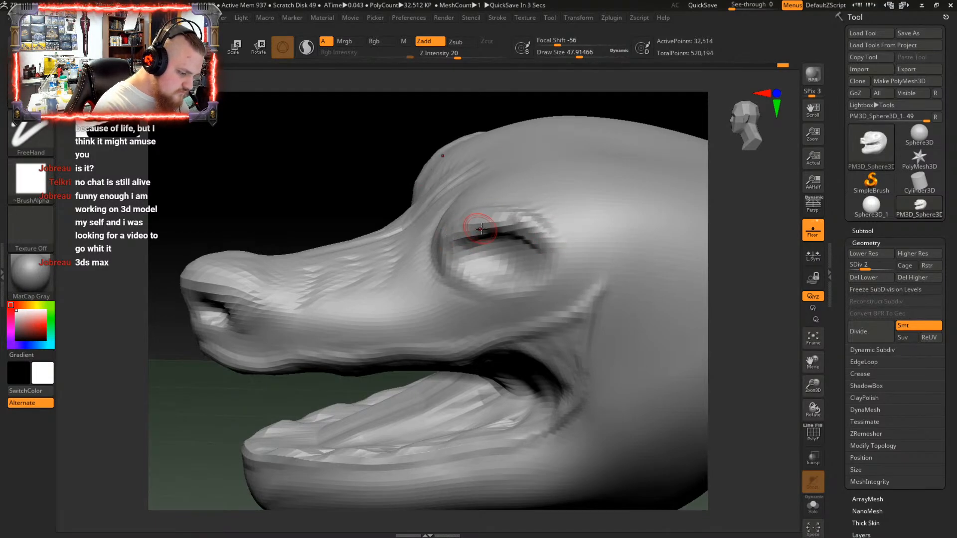
right_drag(546, 225, 537, 181)
right_drag(488, 279, 489, 268)
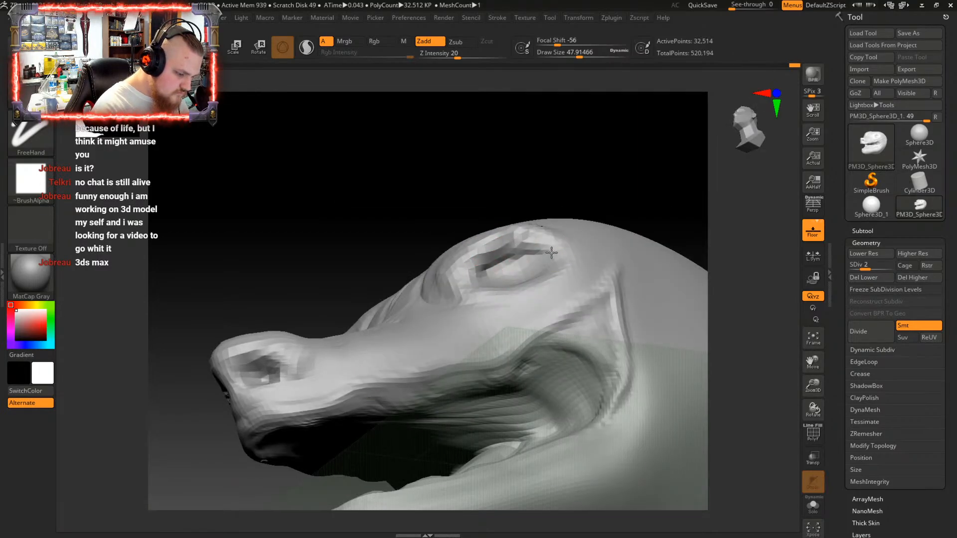
mouse_move(478, 278)
right_down()
mouse_move(530, 289)
mouse_move(486, 296)
mouse_move(494, 305)
right_up()
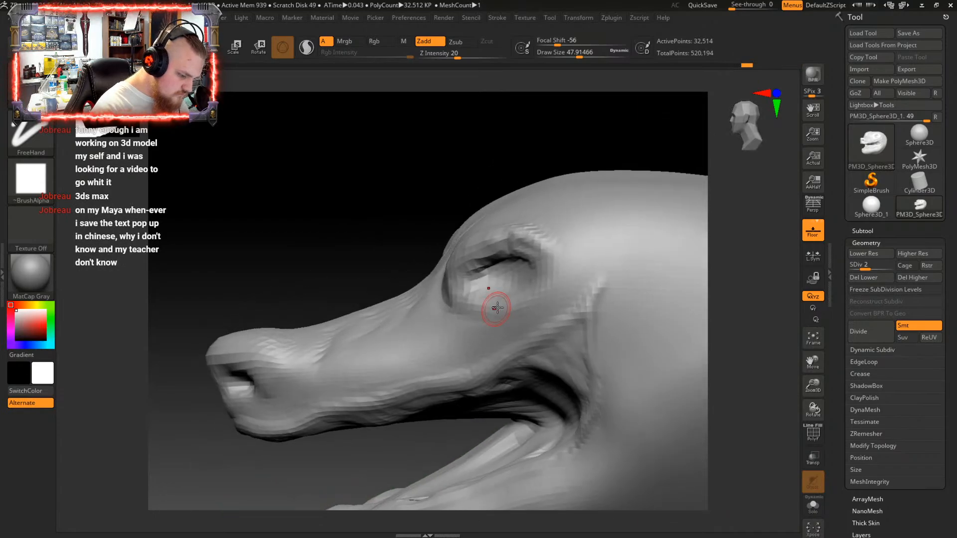
mouse_move(514, 262)
shift+mouse_down()
mouse_move(477, 280)
mouse_move(525, 261)
shift+mouse_up()
mouse_move(499, 282)
right_down()
mouse_move(544, 277)
mouse_move(516, 299)
mouse_move(507, 229)
mouse_move(491, 239)
right_up()
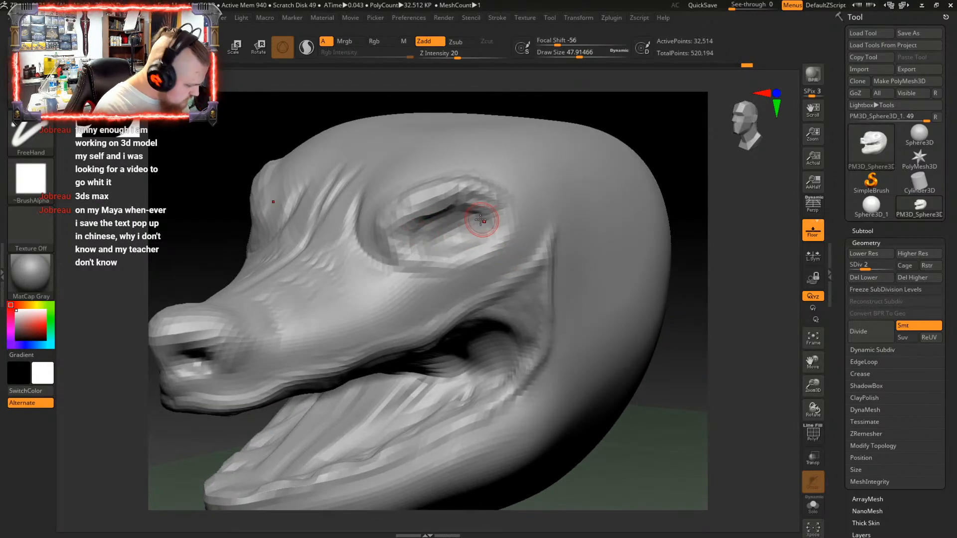
key(shift)
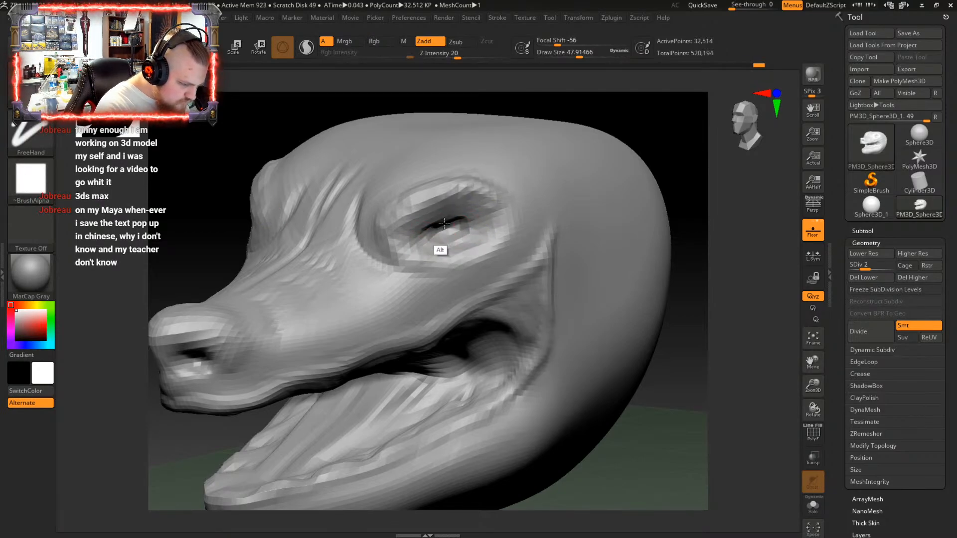
Carve the eye socket's interior deeper beneath the upper eyelid and smooth its inner surface
right_drag(489, 218, 508, 201)
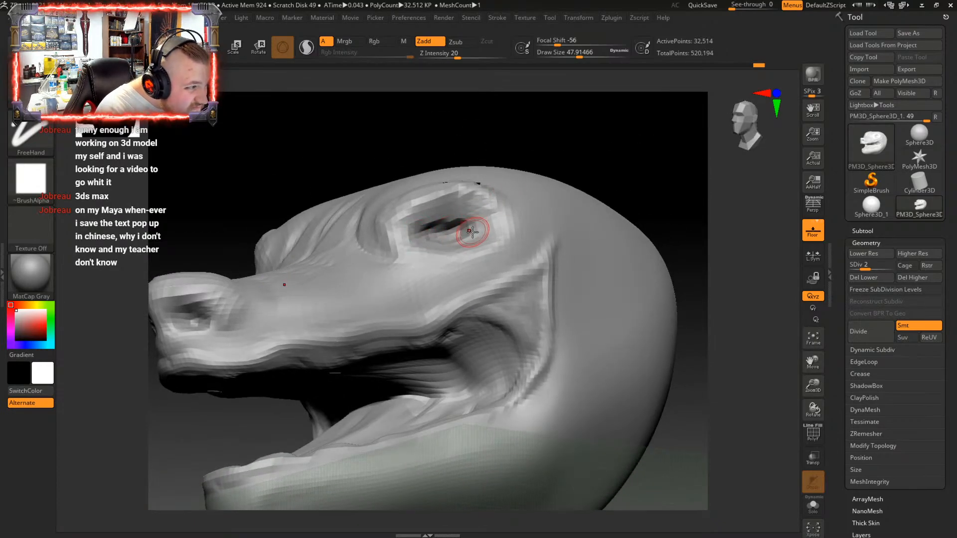
mouse_move(472, 232)
alt+mouse_down()
mouse_move(440, 242)
mouse_move(426, 229)
alt+mouse_up()
mouse_move(487, 213)
right_down()
mouse_move(479, 249)
mouse_move(491, 259)
mouse_move(474, 240)
right_up()
mouse_move(447, 227)
shift+mouse_down()
mouse_move(419, 235)
mouse_move(422, 216)
shift+mouse_up()
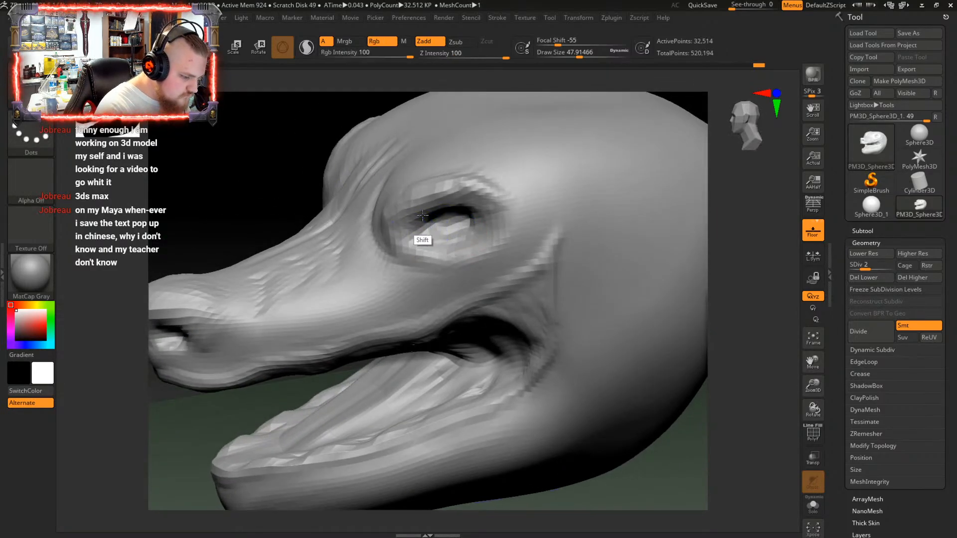
mouse_move(464, 208)
right_down()
mouse_move(451, 224)
mouse_move(467, 209)
right_up()
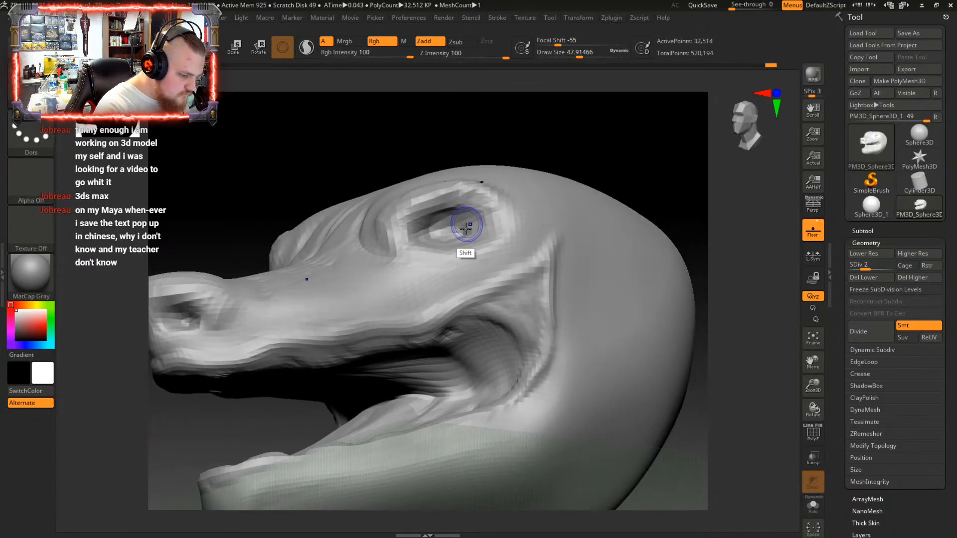
mouse_move(459, 234)
shift+mouse_down()
mouse_move(421, 226)
mouse_move(451, 208)
mouse_move(405, 221)
shift+mouse_up()
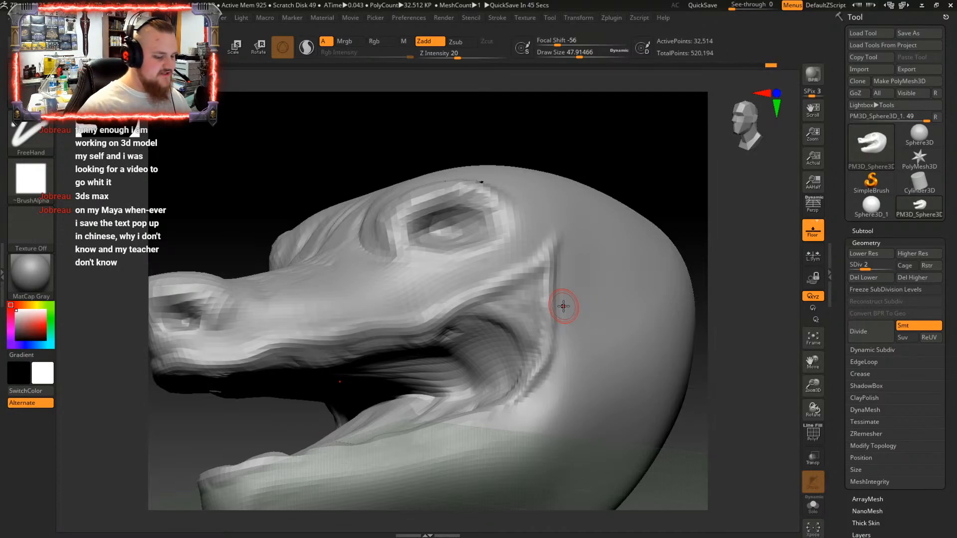
Build up fleshy folds of clay inside the mouth corners and smooth the inner mouth surface
mouse_move(605, 295)
right_down()
mouse_move(624, 330)
mouse_move(612, 321)
mouse_move(615, 335)
mouse_move(626, 267)
mouse_move(600, 281)
mouse_move(491, 188)
mouse_move(445, 175)
mouse_move(429, 149)
right_up()
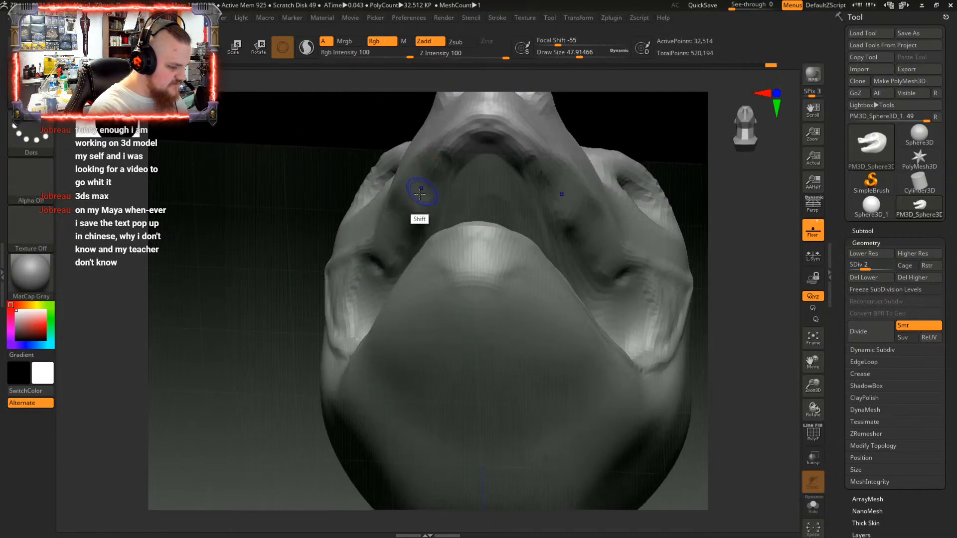
shift+drag(422, 193, 426, 190)
mouse_move(438, 193)
right_down()
mouse_move(493, 210)
mouse_move(499, 222)
mouse_move(505, 209)
mouse_move(513, 216)
mouse_move(477, 268)
right_up()
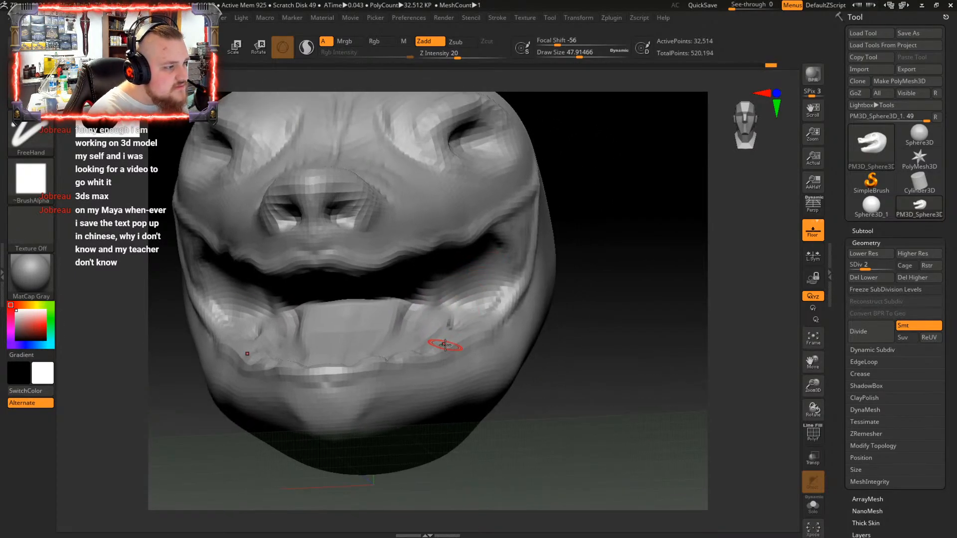
mouse_move(449, 335)
right_down()
mouse_move(434, 324)
mouse_move(503, 282)
mouse_move(509, 236)
right_up()
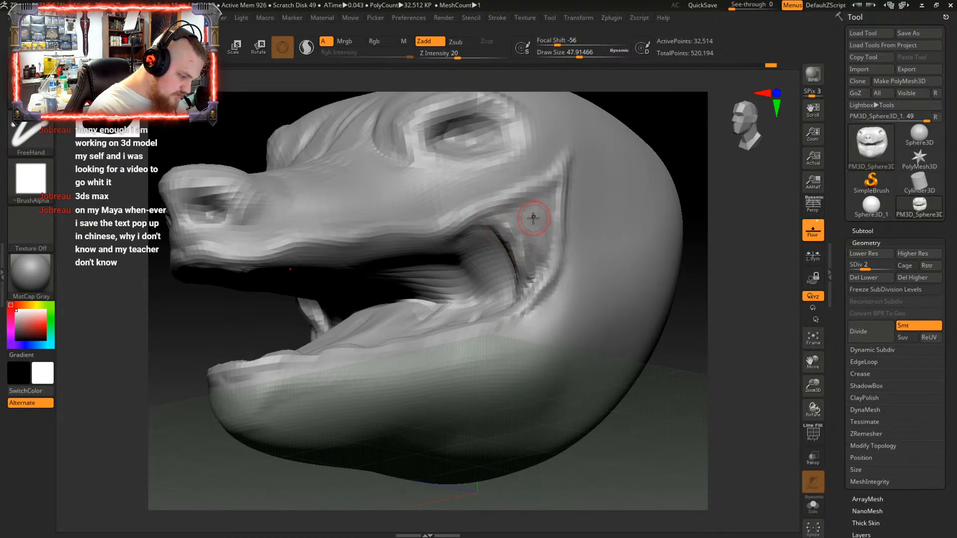
right_drag(534, 218, 512, 224)
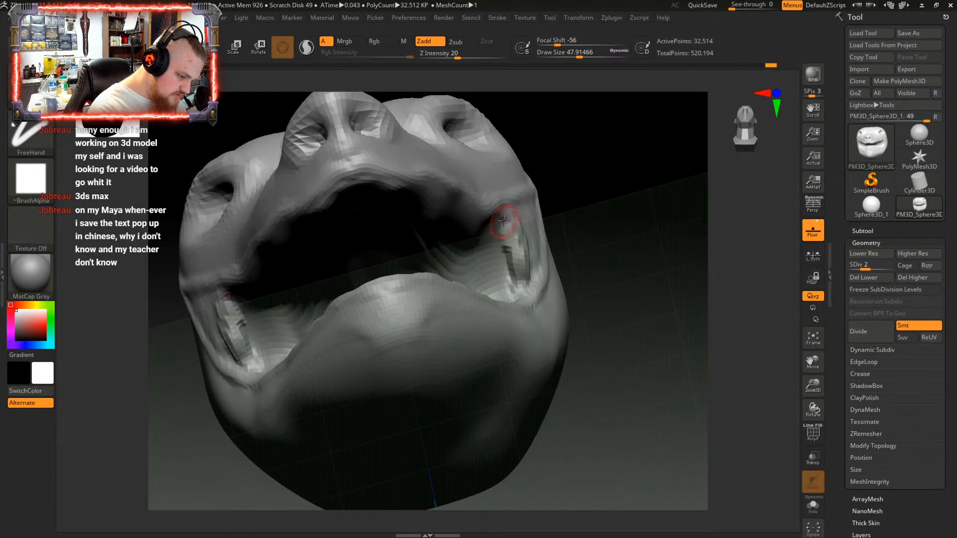
drag(504, 221, 515, 252)
right_drag(540, 228, 507, 252)
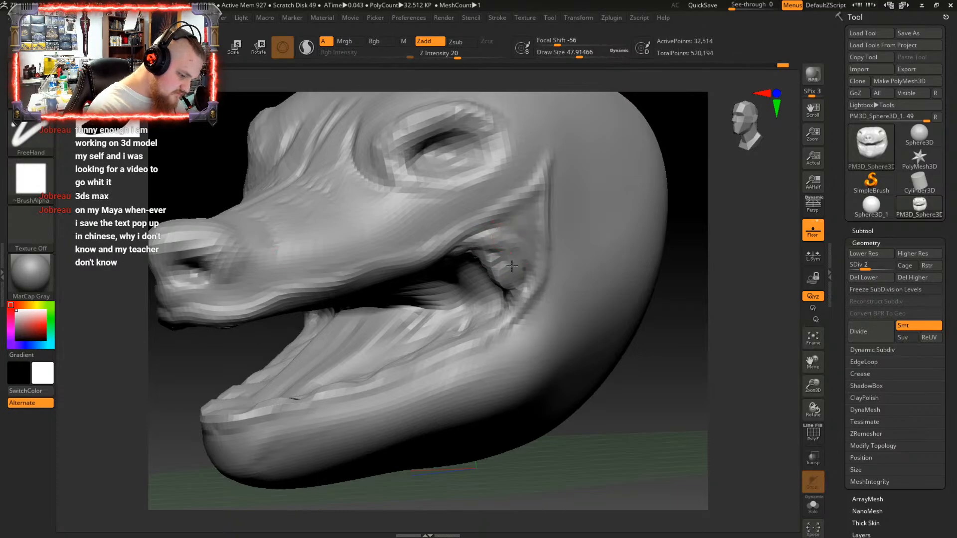
key(shift)
mouse_move(516, 264)
shift+right_down()
mouse_move(482, 261)
mouse_move(485, 281)
mouse_move(466, 266)
mouse_move(573, 264)
mouse_move(544, 316)
mouse_move(541, 303)
mouse_move(576, 278)
mouse_move(554, 269)
mouse_move(564, 262)
mouse_move(555, 281)
mouse_move(494, 320)
mouse_move(514, 339)
shift+right_up()
key(shift)
mouse_move(507, 284)
alt+right_down()
mouse_move(560, 207)
mouse_move(651, 194)
mouse_move(623, 214)
mouse_move(618, 269)
mouse_move(633, 299)
mouse_move(616, 309)
mouse_move(616, 277)
mouse_move(603, 310)
mouse_move(579, 209)
mouse_move(569, 258)
mouse_move(588, 278)
mouse_move(484, 391)
mouse_move(470, 337)
mouse_move(536, 292)
mouse_move(548, 312)
mouse_move(544, 304)
mouse_move(592, 258)
mouse_move(592, 312)
mouse_move(532, 270)
mouse_move(556, 285)
mouse_move(546, 278)
mouse_move(534, 295)
mouse_move(545, 304)
alt+right_up()
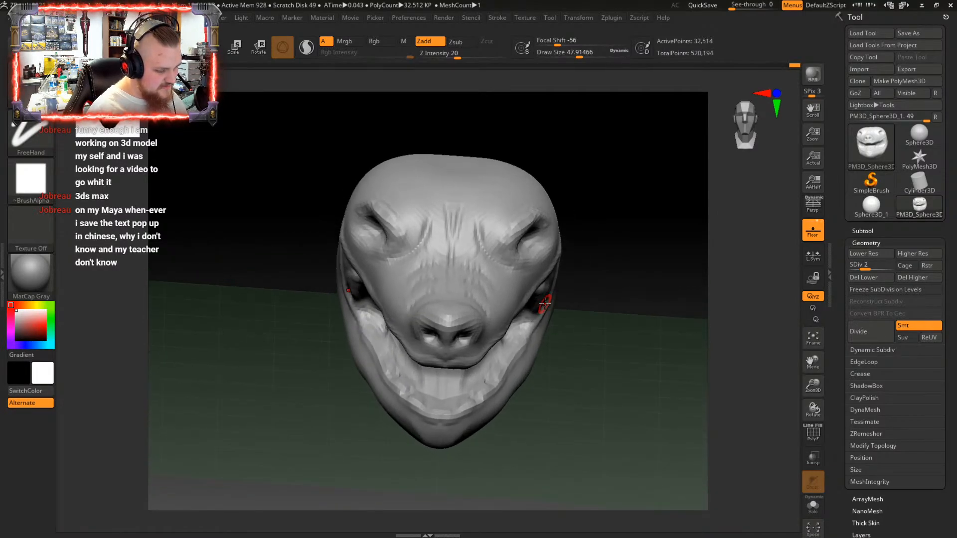
Carve brow creases above and between the eye sockets and soften them with smoothing
key(space)
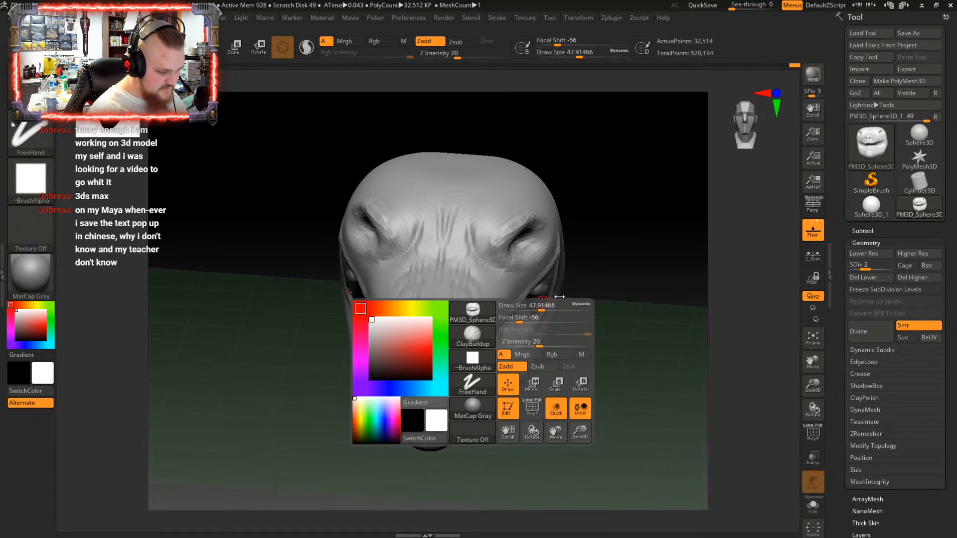
mouse_move(572, 263)
mouse_down()
mouse_move(562, 265)
mouse_move(567, 283)
mouse_move(573, 291)
mouse_move(585, 280)
mouse_move(584, 287)
mouse_up()
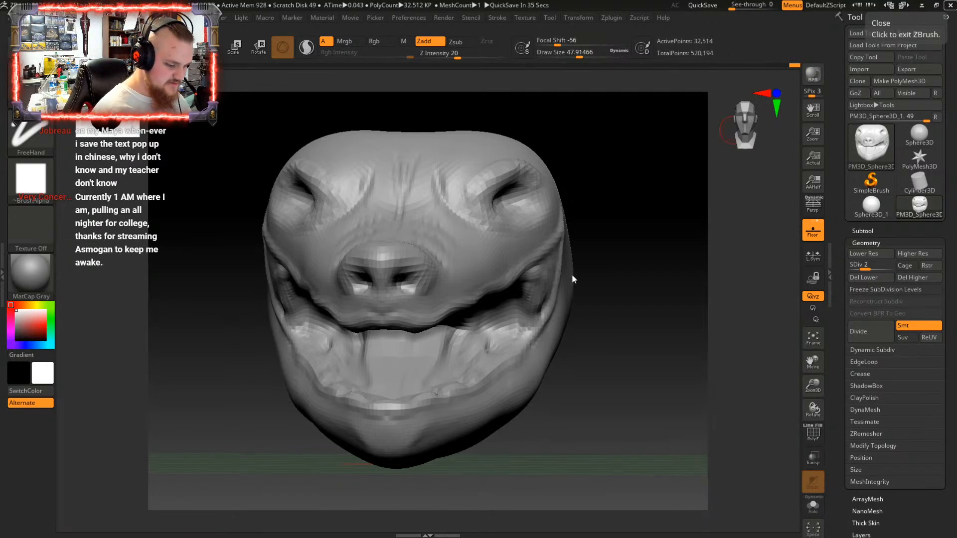
mouse_move(578, 239)
mouse_down()
mouse_move(593, 249)
mouse_move(567, 274)
mouse_up()
mouse_move(570, 272)
alt+right_down()
mouse_move(600, 231)
mouse_move(583, 269)
mouse_move(456, 273)
mouse_move(442, 262)
mouse_move(455, 279)
mouse_move(485, 273)
mouse_move(459, 264)
alt+right_up()
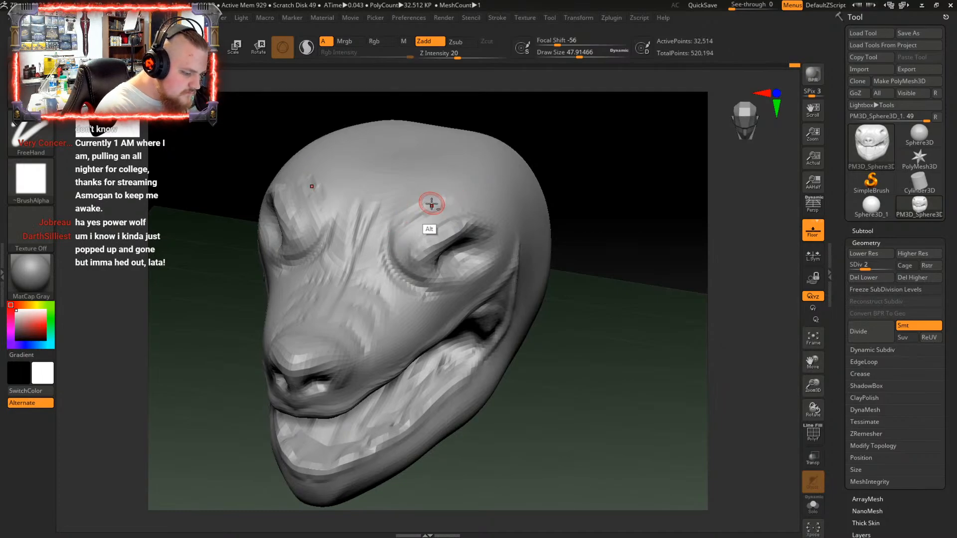
mouse_move(447, 207)
right_down()
mouse_move(469, 235)
mouse_move(438, 219)
right_up()
key(shift)
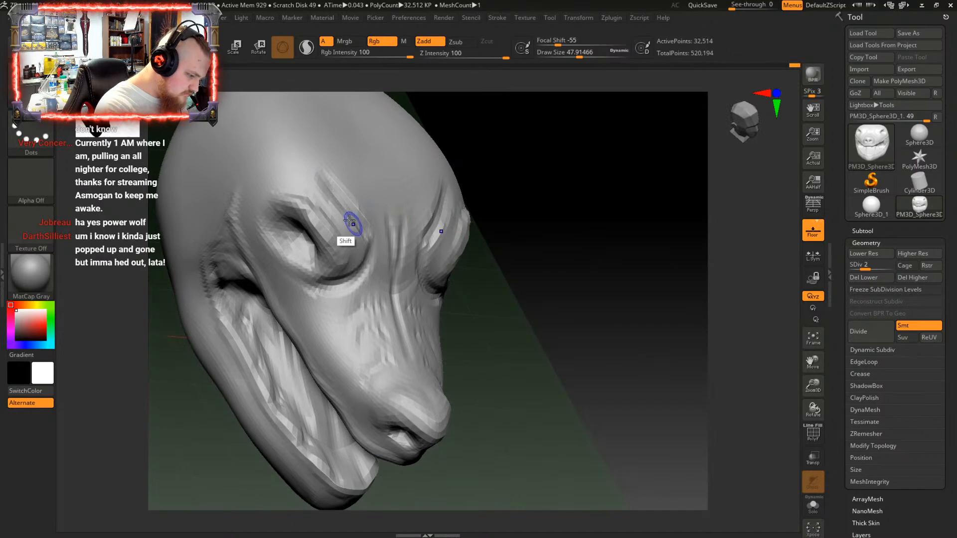
mouse_move(367, 259)
right_down()
mouse_move(393, 214)
mouse_move(359, 191)
mouse_move(395, 193)
mouse_move(412, 214)
mouse_move(397, 223)
mouse_move(407, 232)
mouse_move(367, 231)
right_up()
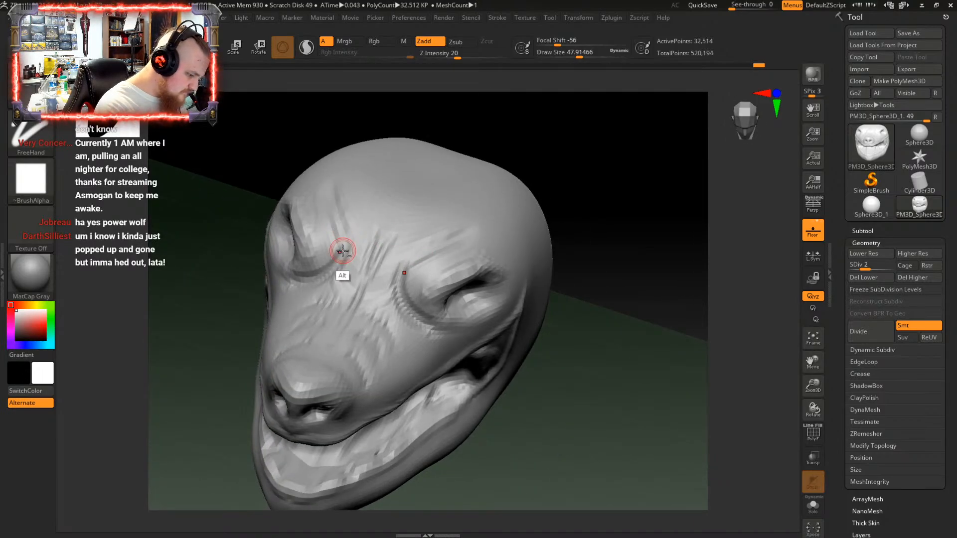
Enlarge the draw size to about 179, carve long grooves from the brow over the skull's top, and smooth them
mouse_move(331, 257)
right_down()
mouse_move(457, 193)
mouse_move(427, 208)
mouse_move(399, 313)
mouse_move(468, 239)
mouse_move(470, 210)
mouse_move(482, 223)
right_up()
key(space)
drag(481, 222, 496, 223)
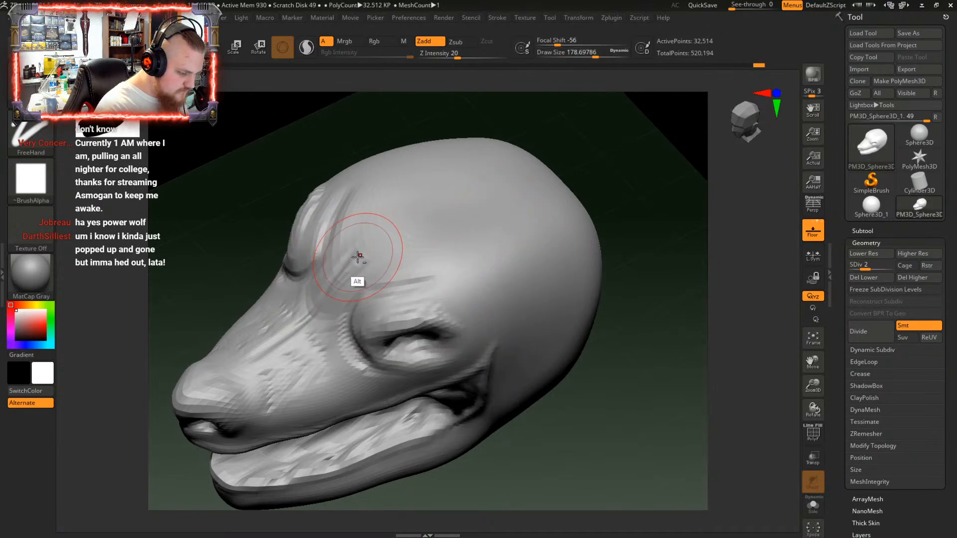
mouse_move(559, 178)
right_down()
mouse_move(510, 186)
mouse_move(455, 228)
mouse_move(459, 272)
right_up()
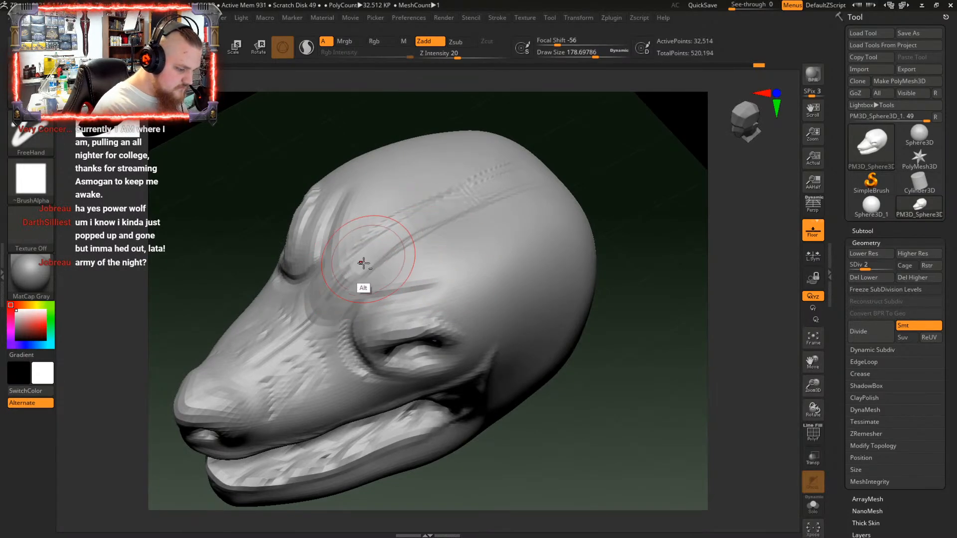
mouse_move(541, 167)
right_down()
mouse_move(540, 205)
mouse_move(517, 231)
right_up()
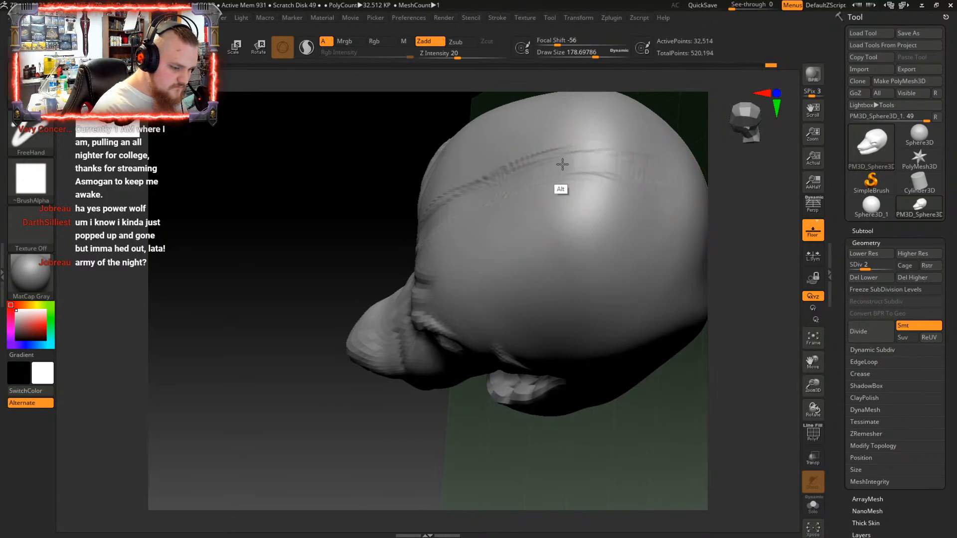
mouse_move(562, 164)
right_down()
mouse_move(517, 227)
mouse_move(563, 216)
mouse_move(560, 208)
right_up()
key(shift)
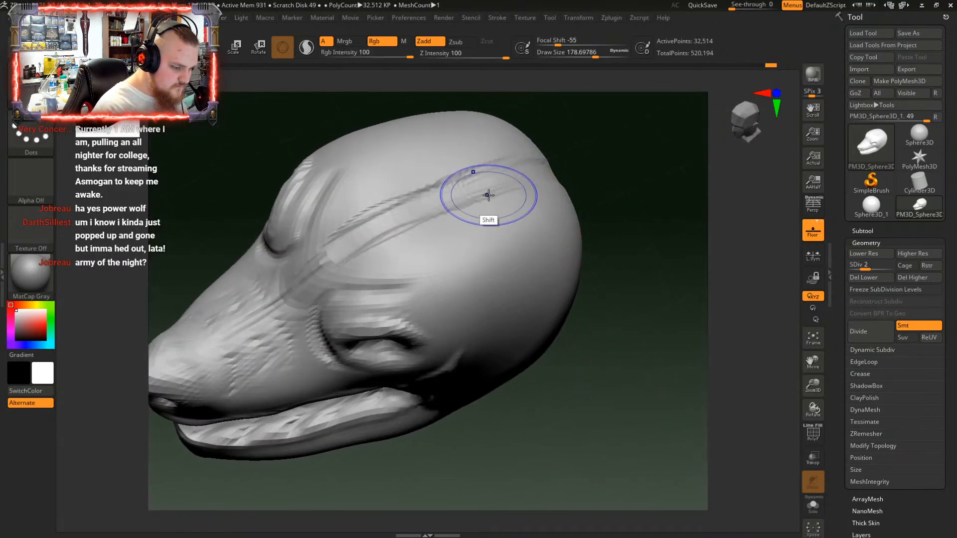
mouse_move(438, 202)
right_down()
mouse_move(523, 178)
mouse_move(502, 163)
mouse_move(497, 201)
right_up()
right_drag(442, 284, 507, 287)
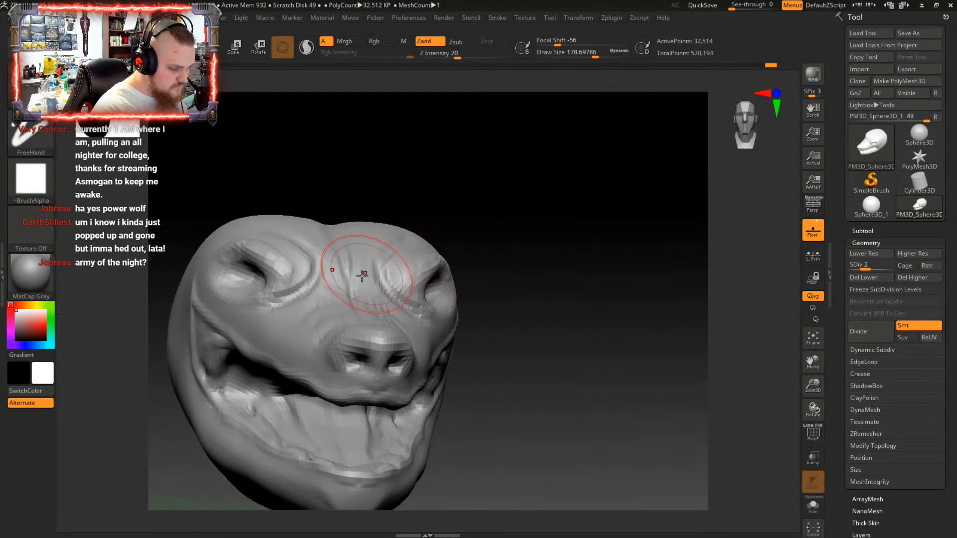
Pull a pair of rounded ears up from the back of the skull using the Move brush at draw size about 303
mouse_move(366, 274)
right_down()
mouse_move(401, 290)
mouse_move(518, 223)
mouse_move(501, 209)
right_up()
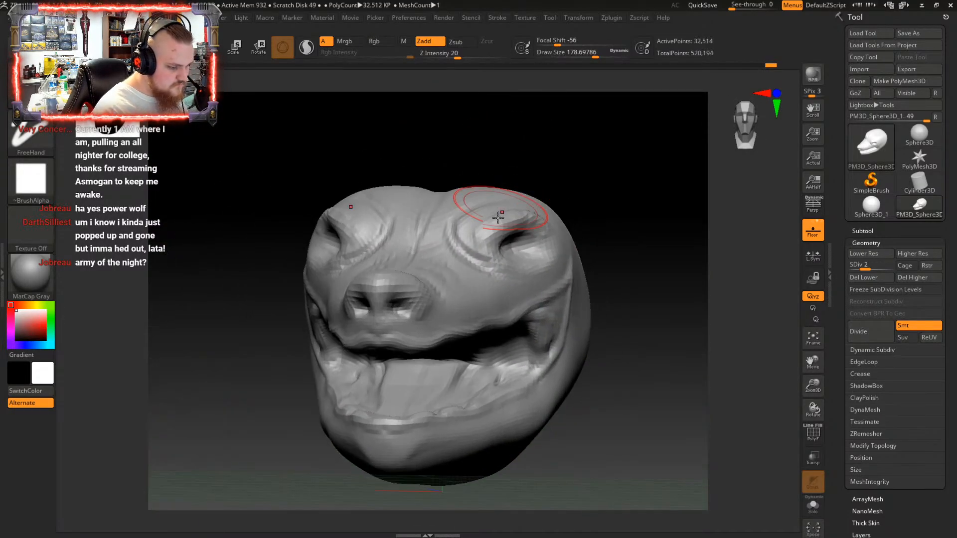
mouse_move(493, 246)
right_down()
mouse_move(466, 268)
mouse_move(493, 271)
mouse_move(482, 277)
mouse_move(519, 272)
mouse_move(359, 229)
right_up()
key(b)
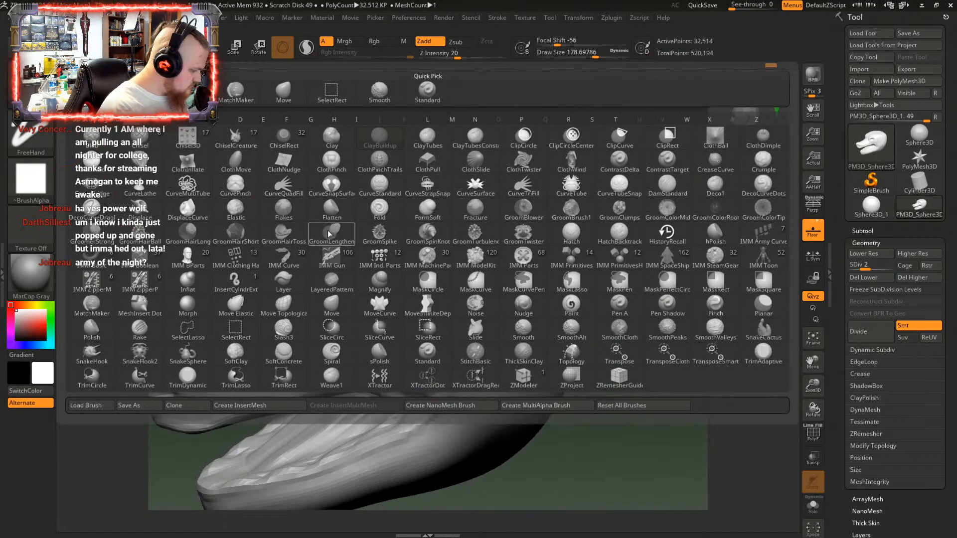
key(m)
key(v)
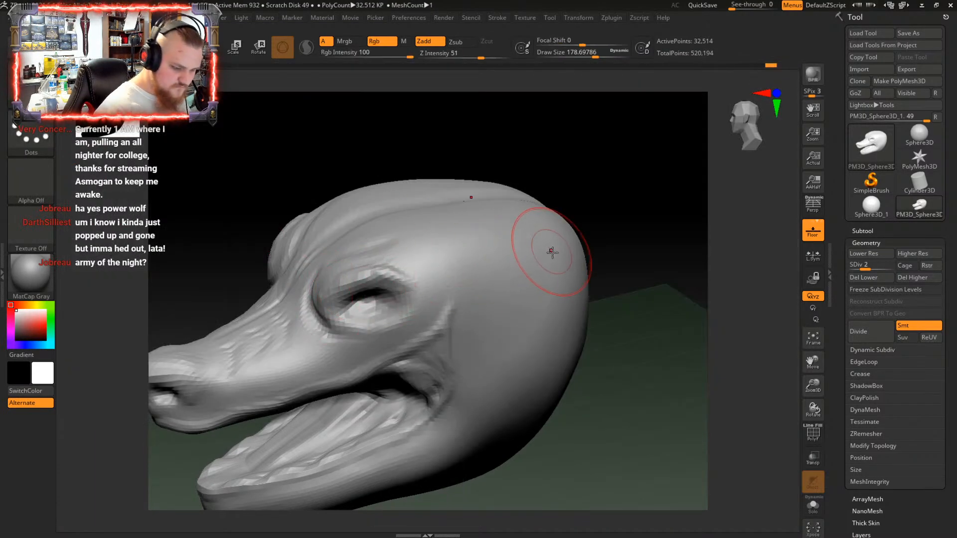
right_drag(567, 250, 571, 248)
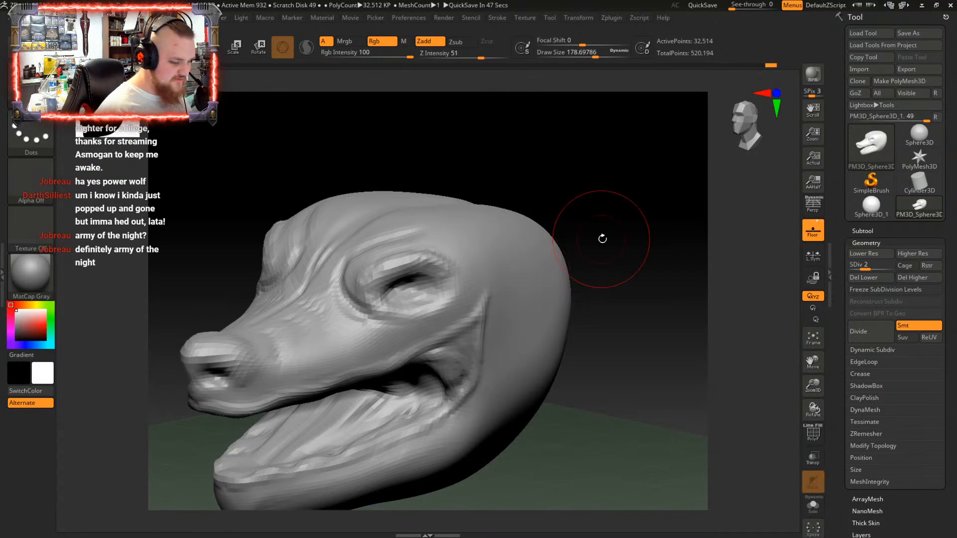
mouse_move(572, 242)
mouse_down()
mouse_move(573, 259)
mouse_move(585, 249)
mouse_up()
key(space)
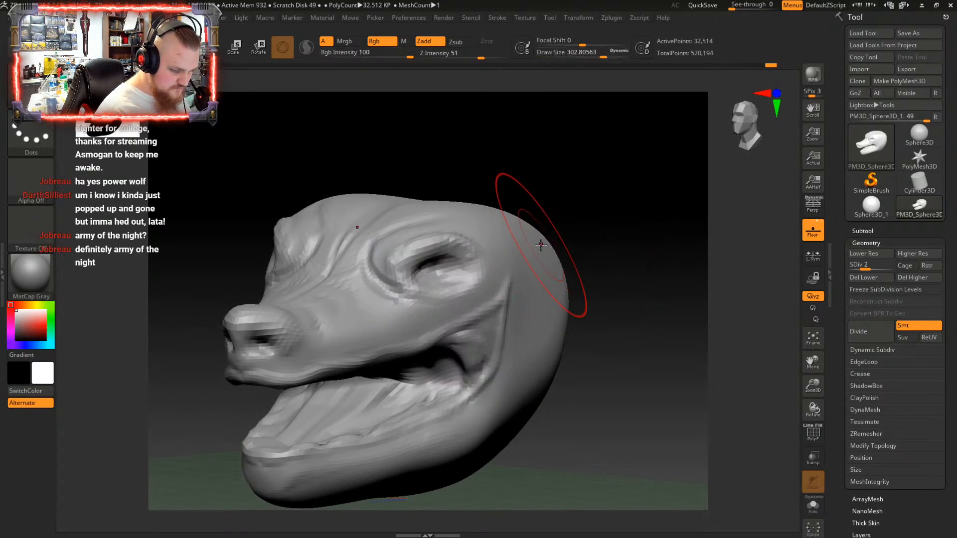
mouse_move(604, 170)
mouse_down()
mouse_move(543, 253)
mouse_move(551, 221)
mouse_up()
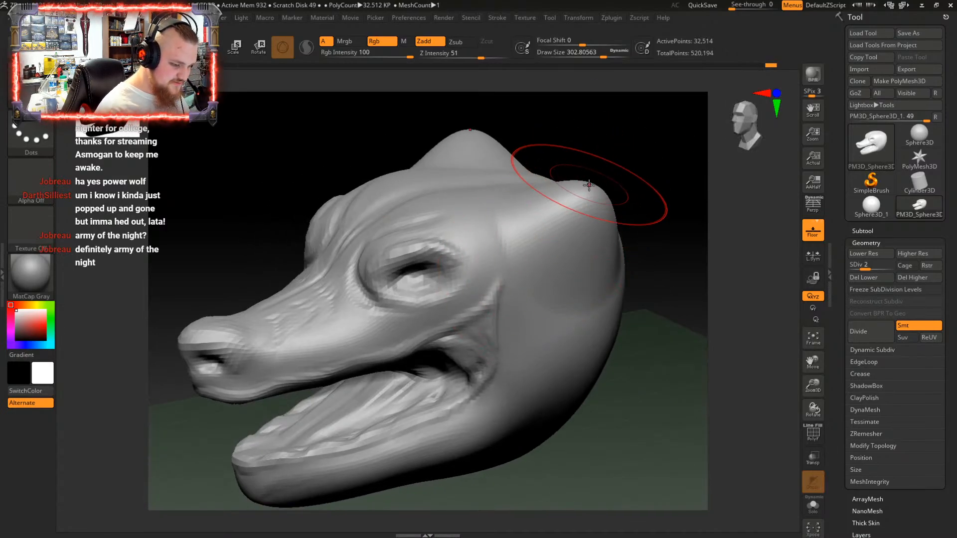
mouse_move(633, 100)
mouse_down()
mouse_move(590, 145)
mouse_move(602, 192)
mouse_move(676, 194)
mouse_move(667, 182)
mouse_up()
mouse_move(647, 214)
mouse_down()
mouse_move(660, 219)
mouse_move(639, 257)
mouse_move(646, 259)
mouse_up()
drag(659, 145, 635, 194)
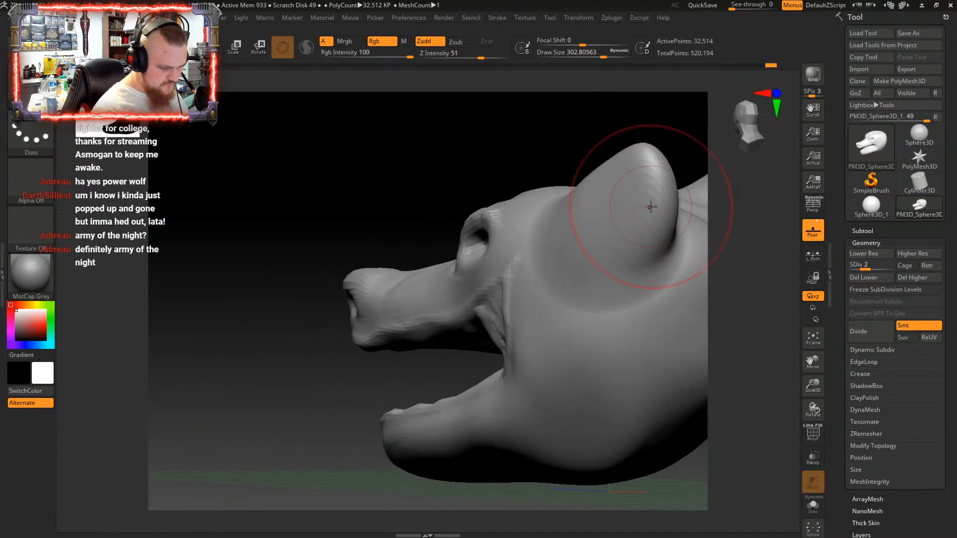
Lengthen the ears and reshape their front edges and thickness with the Move brush
mouse_move(651, 210)
alt+right_down()
mouse_move(630, 222)
mouse_move(499, 231)
mouse_move(553, 246)
mouse_move(554, 256)
mouse_move(562, 247)
alt+right_up()
mouse_move(530, 181)
right_down()
mouse_move(522, 160)
mouse_move(519, 171)
mouse_move(570, 175)
mouse_move(566, 268)
right_up()
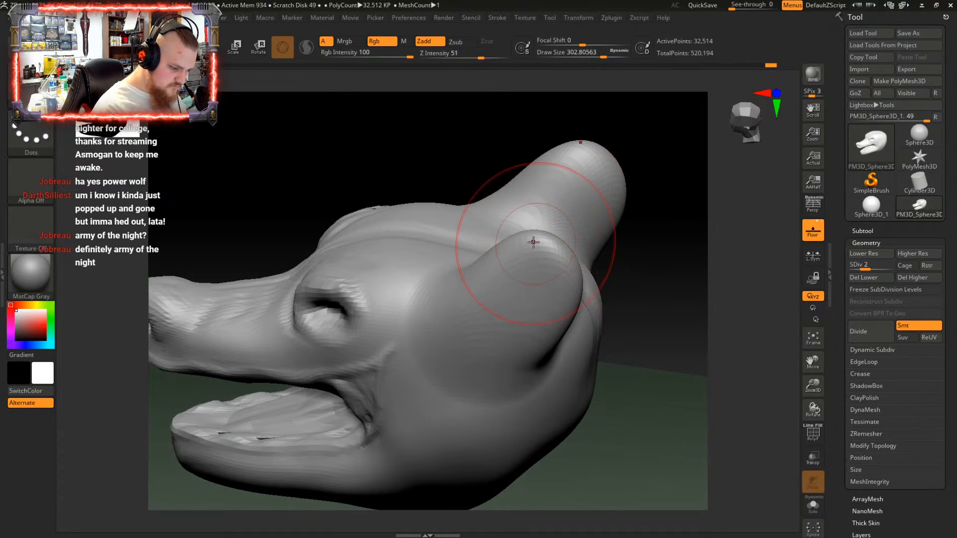
mouse_move(565, 238)
right_down()
mouse_move(552, 199)
mouse_move(568, 175)
mouse_move(634, 158)
mouse_move(582, 175)
mouse_move(520, 156)
mouse_move(491, 160)
right_up()
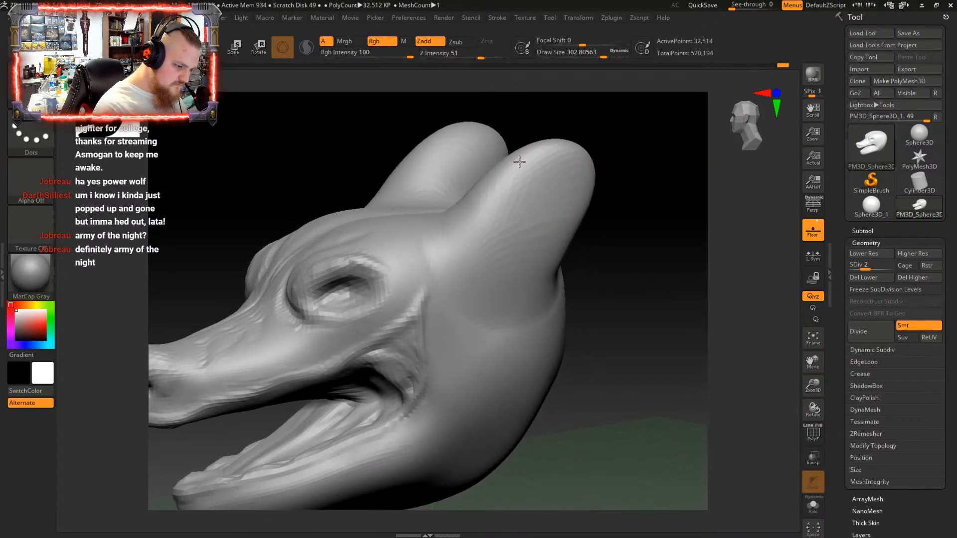
mouse_move(524, 179)
mouse_down()
mouse_move(530, 193)
mouse_move(489, 194)
mouse_move(490, 209)
mouse_up()
right_drag(583, 186, 562, 161)
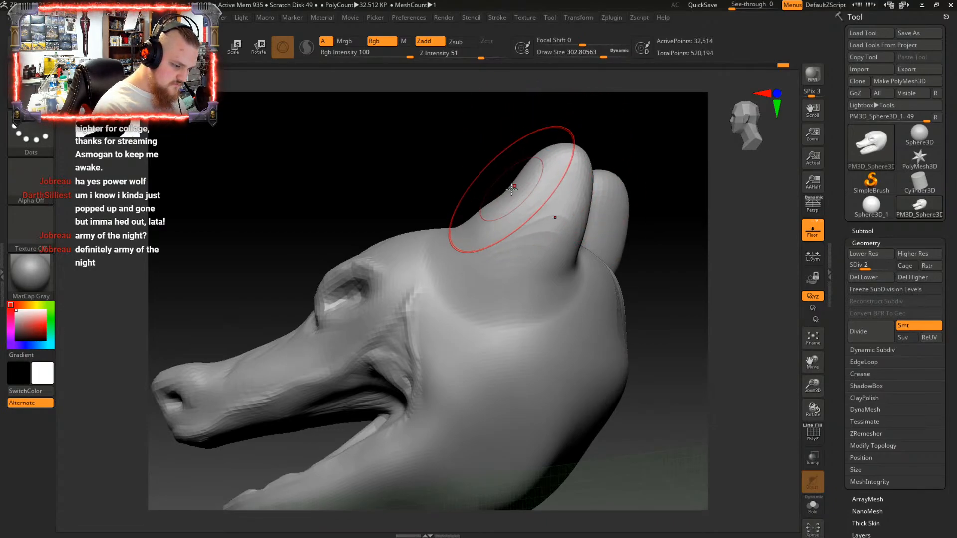
right_drag(595, 148, 544, 212)
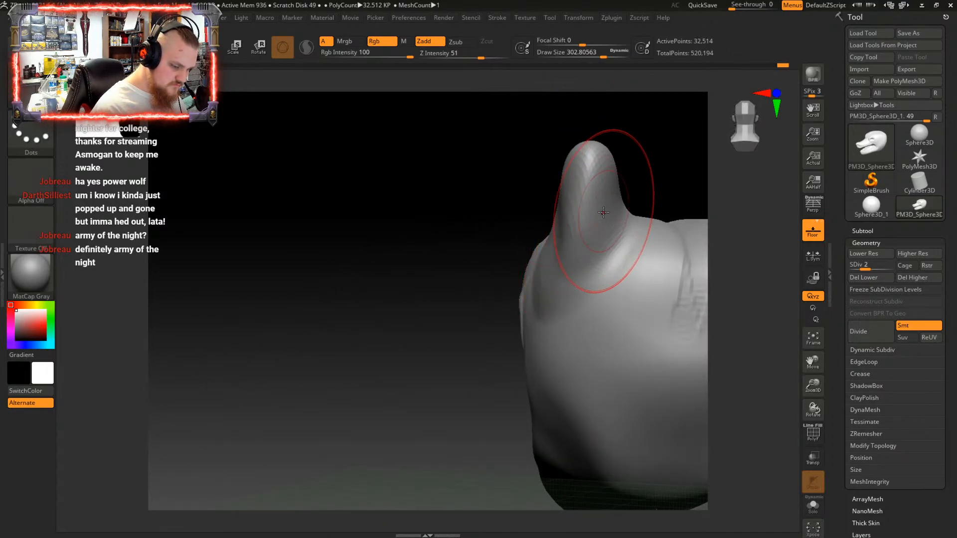
mouse_move(603, 205)
right_down()
mouse_move(626, 172)
mouse_move(598, 150)
mouse_move(619, 160)
mouse_move(642, 145)
mouse_move(581, 240)
mouse_move(578, 194)
mouse_move(599, 202)
right_up()
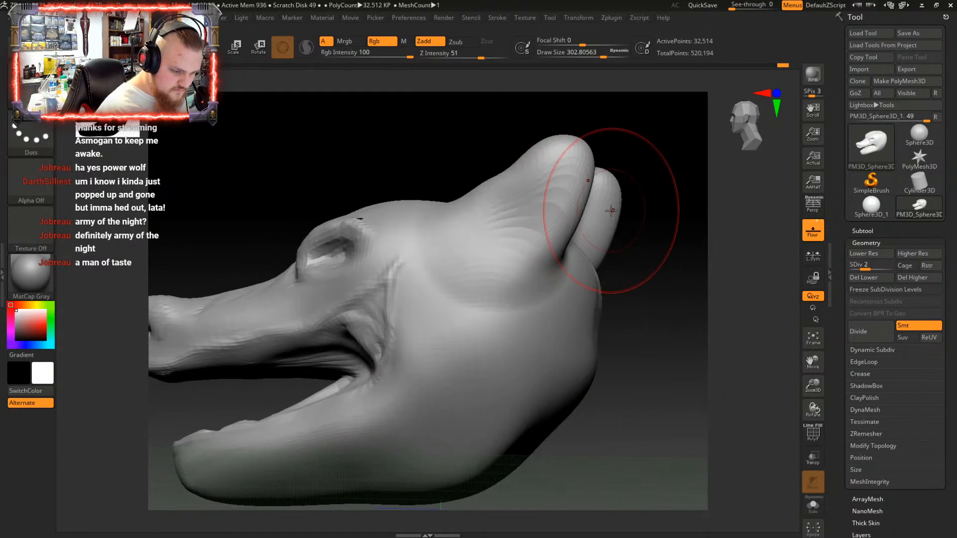
Reduce the draw size to about 172 and pull the ear tips and edges into a more pointed shape
key(space)
drag(607, 214, 598, 215)
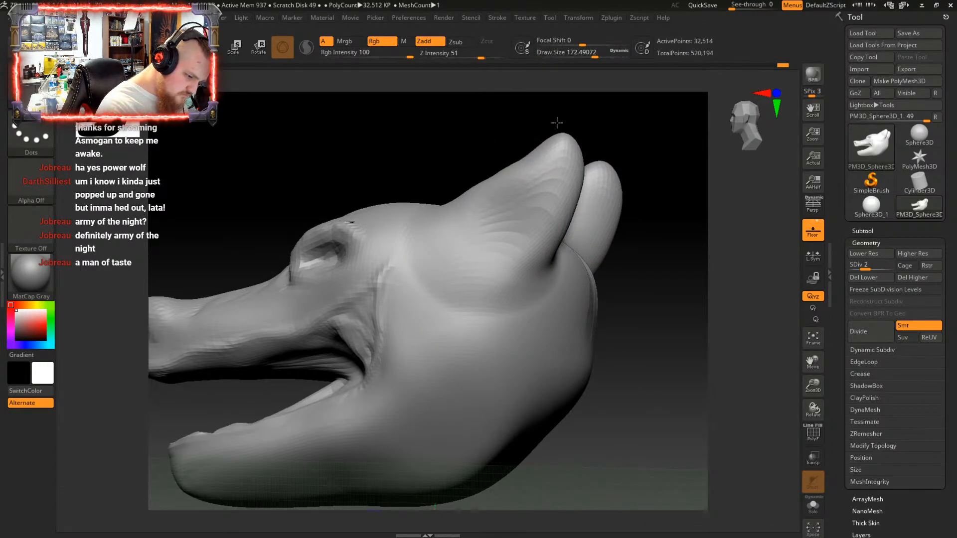
right_drag(602, 227, 700, 254)
mouse_move(616, 257)
right_down()
mouse_move(615, 285)
mouse_move(494, 224)
mouse_move(562, 253)
mouse_move(559, 240)
mouse_move(539, 234)
mouse_move(553, 260)
mouse_move(549, 273)
mouse_move(472, 273)
mouse_move(475, 246)
mouse_move(509, 279)
mouse_move(491, 250)
mouse_move(487, 270)
mouse_move(503, 257)
right_up()
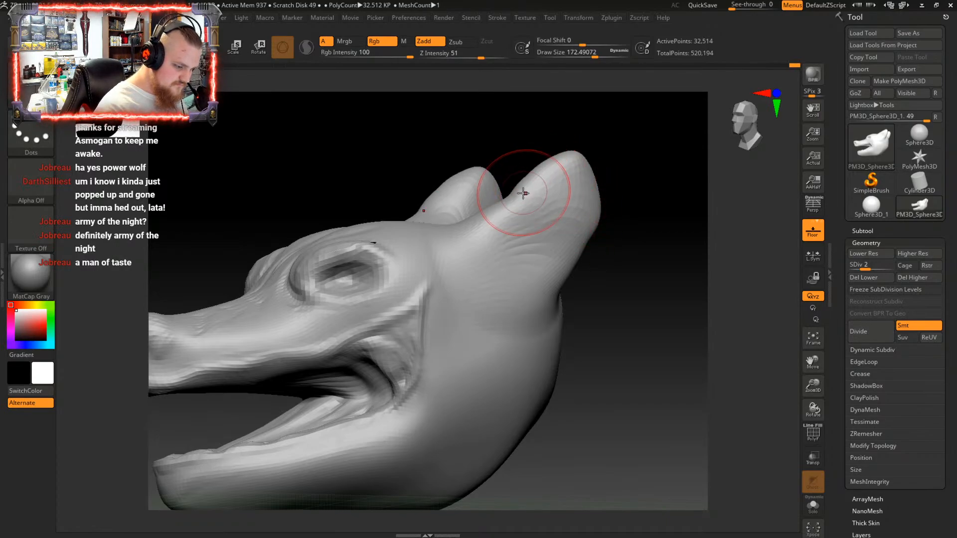
right_drag(581, 156, 590, 215)
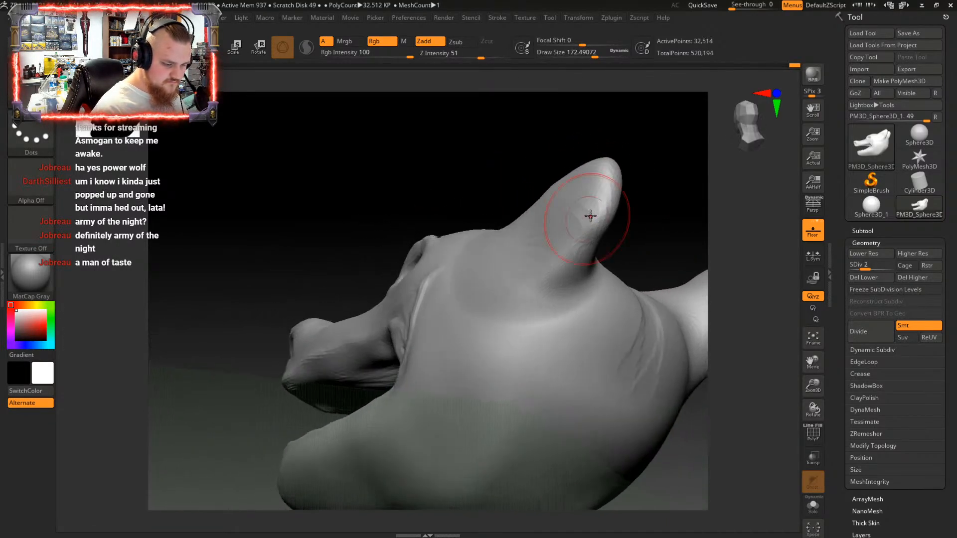
Undo the last ear stroke and push the front surfaces of both ears inward to hollow out the inner ears
drag(613, 237, 638, 264)
mouse_move(510, 200)
shift+mouse_down()
mouse_move(530, 178)
mouse_move(560, 267)
mouse_move(592, 286)
shift+mouse_up()
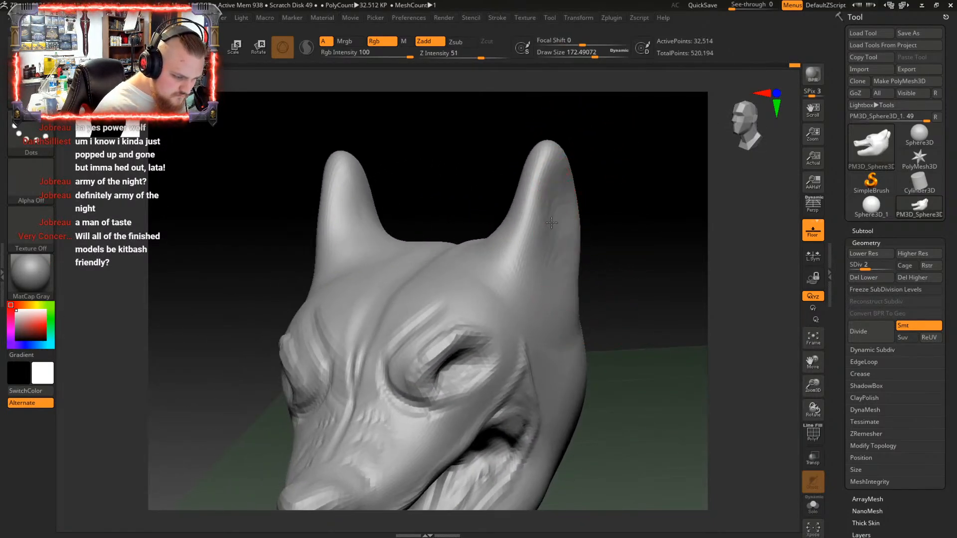
key(ctrl+z)
drag(552, 259, 547, 234)
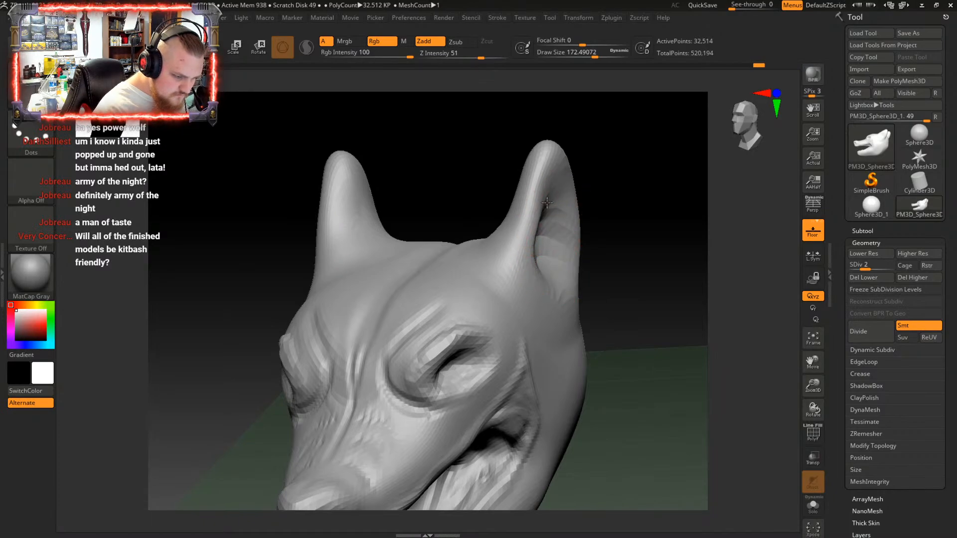
mouse_move(583, 207)
mouse_down()
mouse_move(470, 272)
mouse_move(526, 278)
mouse_move(544, 241)
mouse_up()
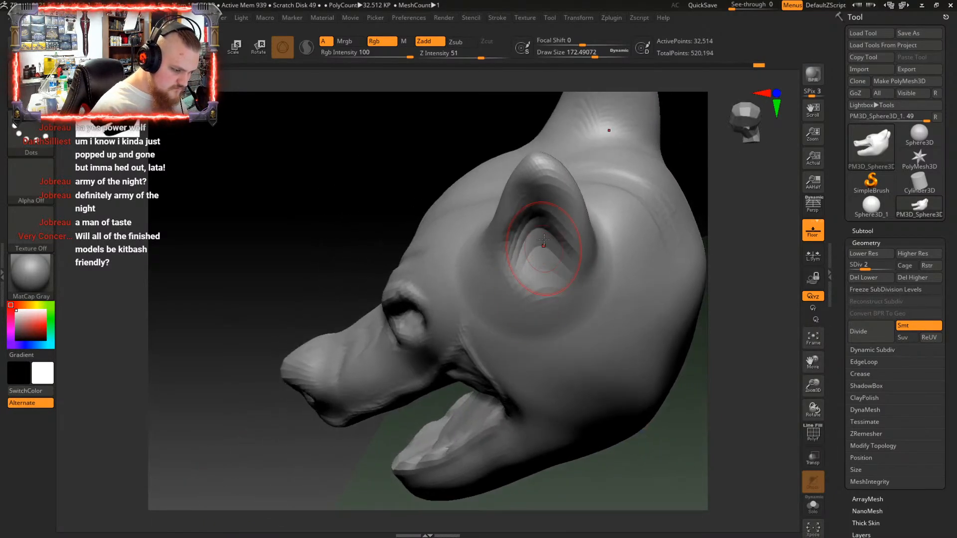
mouse_move(556, 199)
right_down()
mouse_move(578, 196)
mouse_move(573, 207)
right_up()
mouse_move(570, 250)
right_down()
mouse_move(619, 222)
mouse_move(526, 282)
mouse_move(570, 305)
mouse_move(504, 333)
mouse_move(453, 293)
mouse_move(468, 241)
mouse_move(569, 265)
mouse_move(547, 278)
mouse_move(584, 262)
right_up()
mouse_move(583, 214)
right_down()
mouse_move(562, 259)
mouse_move(486, 276)
mouse_move(497, 281)
right_up()
Enlarge the draw size to about 250 and reshape the bridge of the snout with the Move brush
click(502, 281)
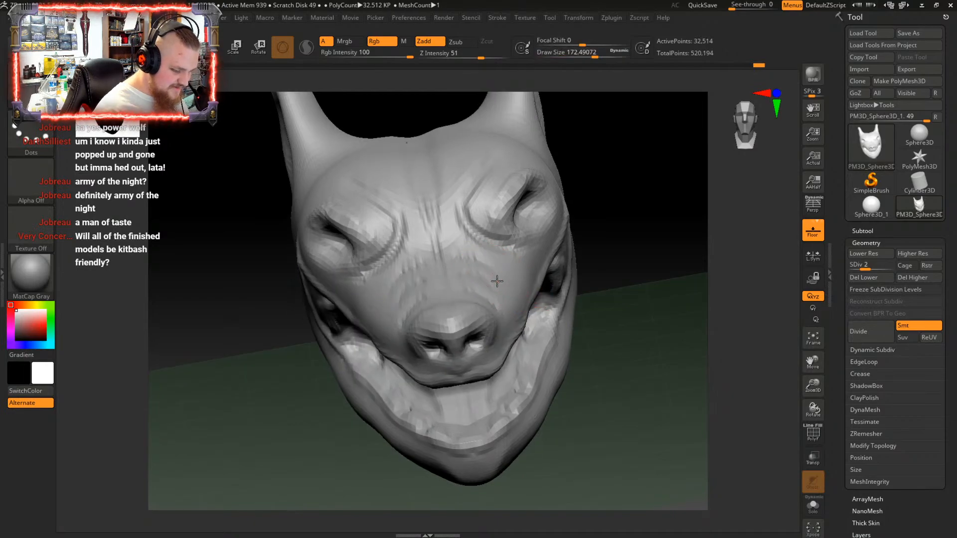
key(space)
mouse_move(497, 281)
mouse_down()
mouse_move(509, 283)
mouse_move(497, 283)
mouse_up()
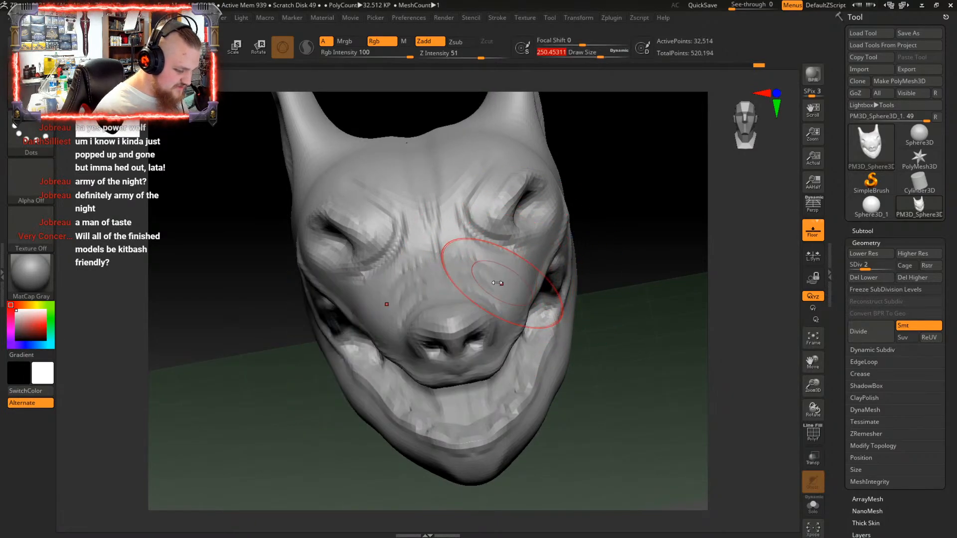
right_drag(493, 274, 472, 301)
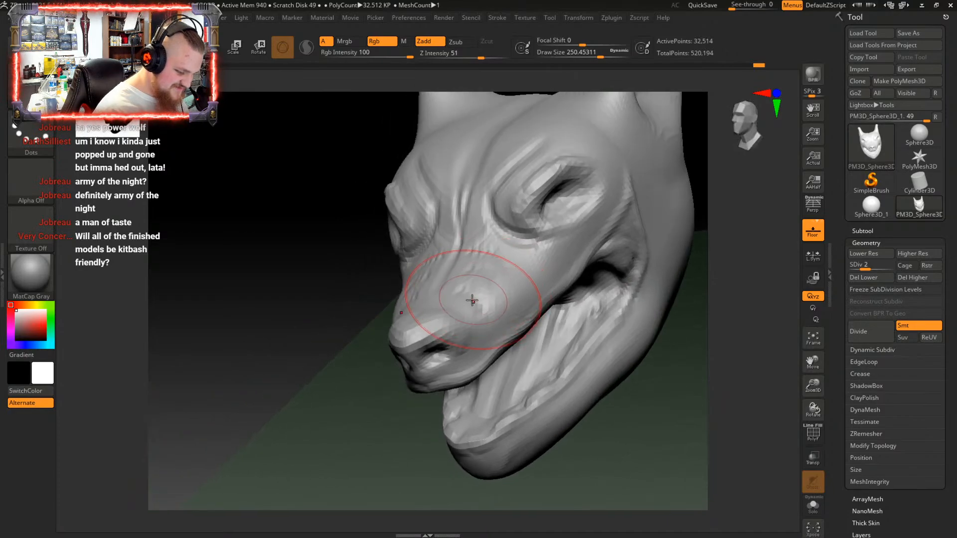
mouse_move(504, 265)
right_down()
mouse_move(528, 257)
mouse_move(473, 261)
mouse_move(498, 281)
right_up()
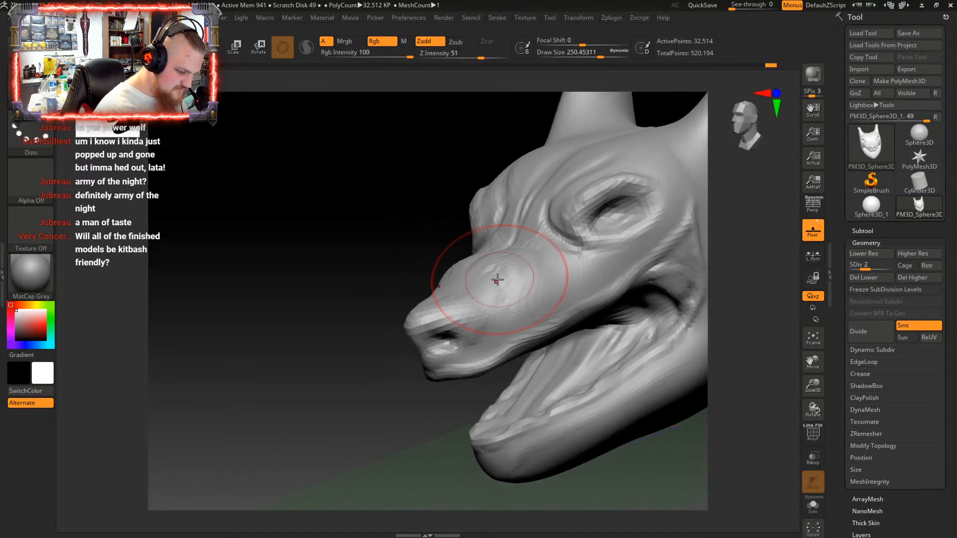
mouse_move(545, 246)
right_down()
mouse_move(574, 252)
mouse_move(510, 285)
right_up()
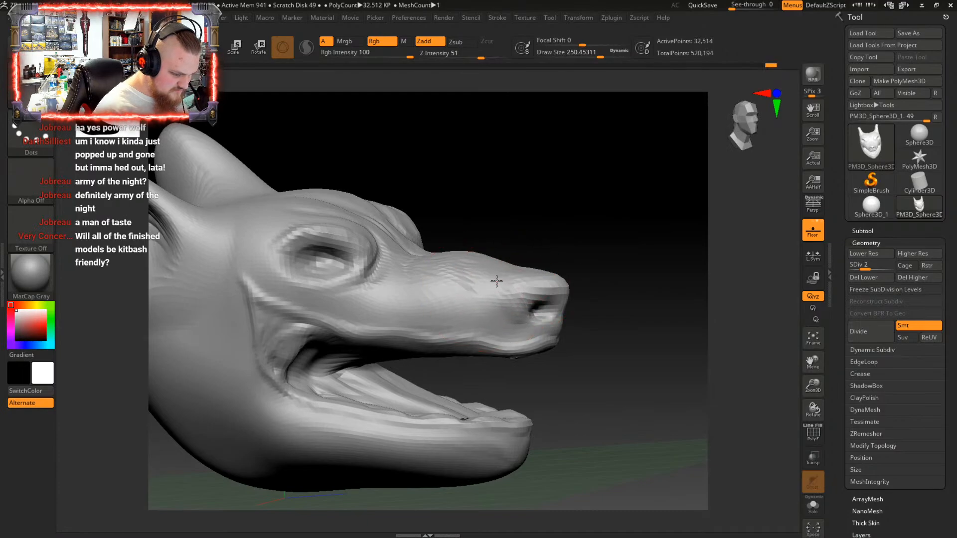
Refine the muzzle profile and the transition from the brows to the snout with the Move brush
mouse_move(414, 261)
right_down()
mouse_move(391, 192)
mouse_move(434, 218)
mouse_move(438, 161)
mouse_move(429, 200)
mouse_move(479, 253)
mouse_move(424, 246)
right_up()
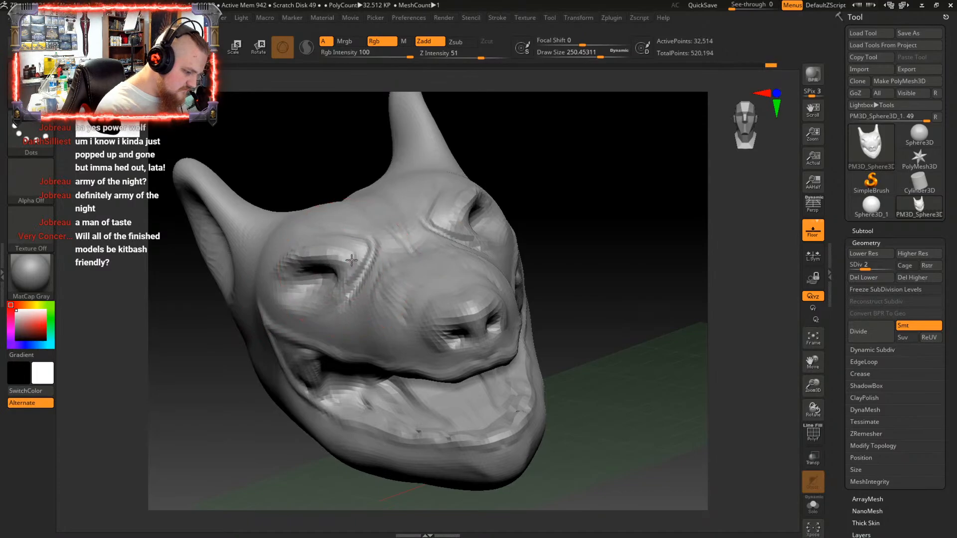
mouse_move(374, 235)
right_down()
mouse_move(451, 280)
mouse_move(487, 261)
right_up()
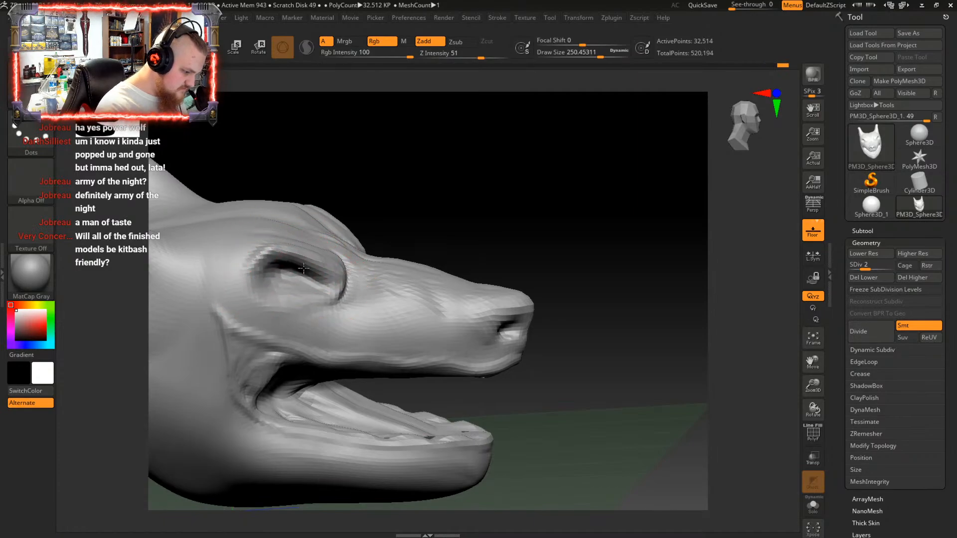
right_drag(364, 260, 315, 269)
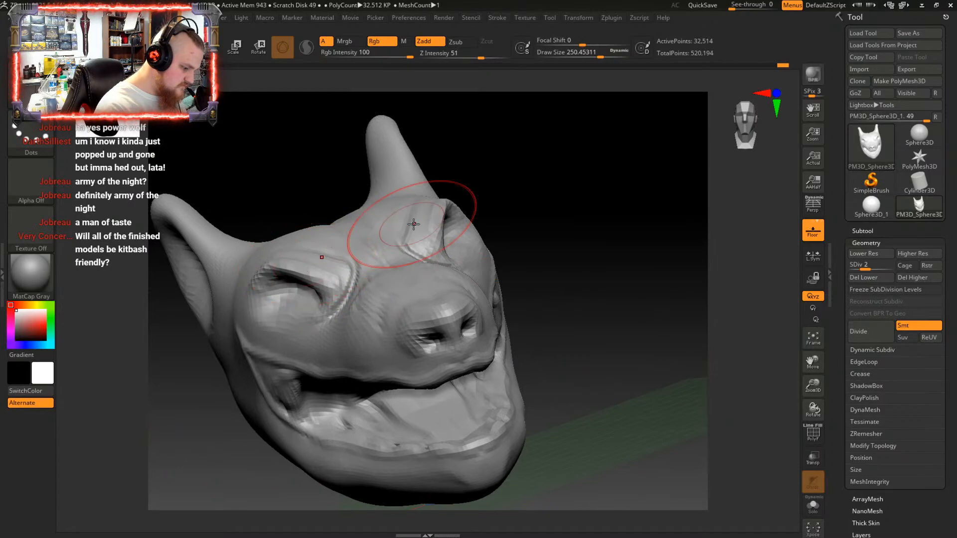
mouse_move(406, 183)
right_down()
mouse_move(467, 270)
mouse_move(478, 320)
mouse_move(455, 258)
mouse_move(438, 321)
mouse_move(338, 280)
mouse_move(456, 268)
mouse_move(440, 237)
mouse_move(473, 322)
mouse_move(550, 185)
mouse_move(506, 338)
mouse_move(459, 278)
mouse_move(527, 299)
mouse_move(534, 268)
right_up()
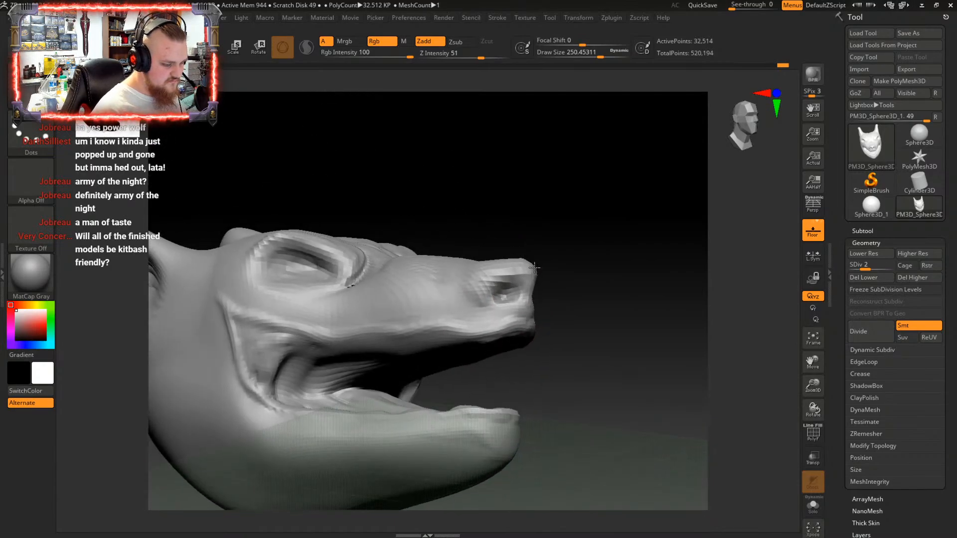
right_drag(515, 339, 533, 317)
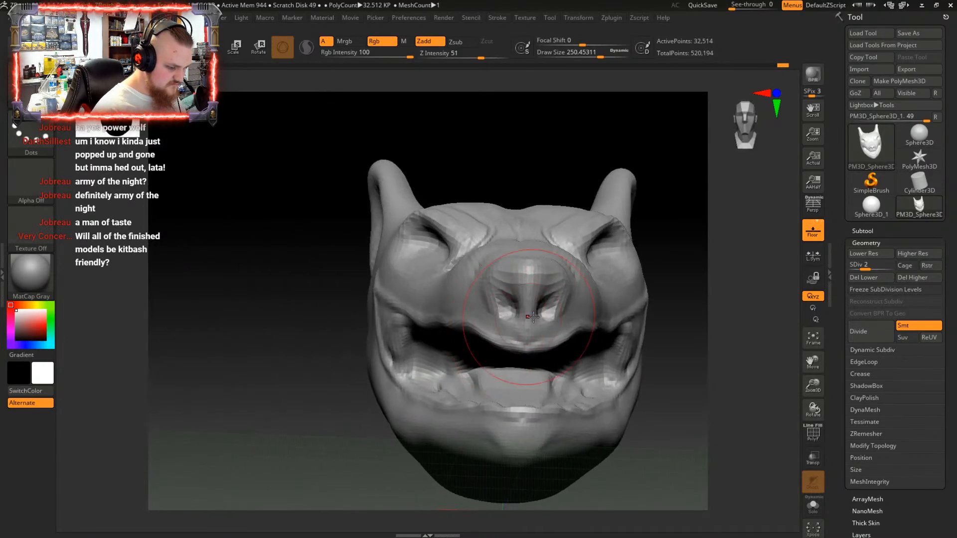
mouse_move(545, 278)
right_down()
mouse_move(540, 359)
mouse_move(539, 305)
mouse_move(497, 335)
mouse_move(481, 289)
mouse_move(549, 357)
right_up()
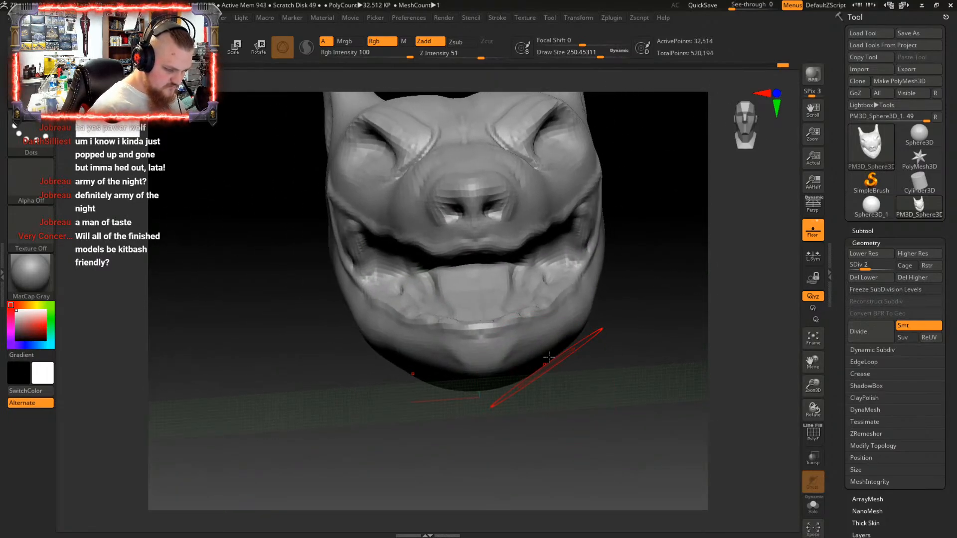
Reshape the sides of the lower jaw below the mouth and smooth them
mouse_move(548, 337)
mouse_down()
mouse_move(550, 329)
mouse_move(508, 345)
mouse_up()
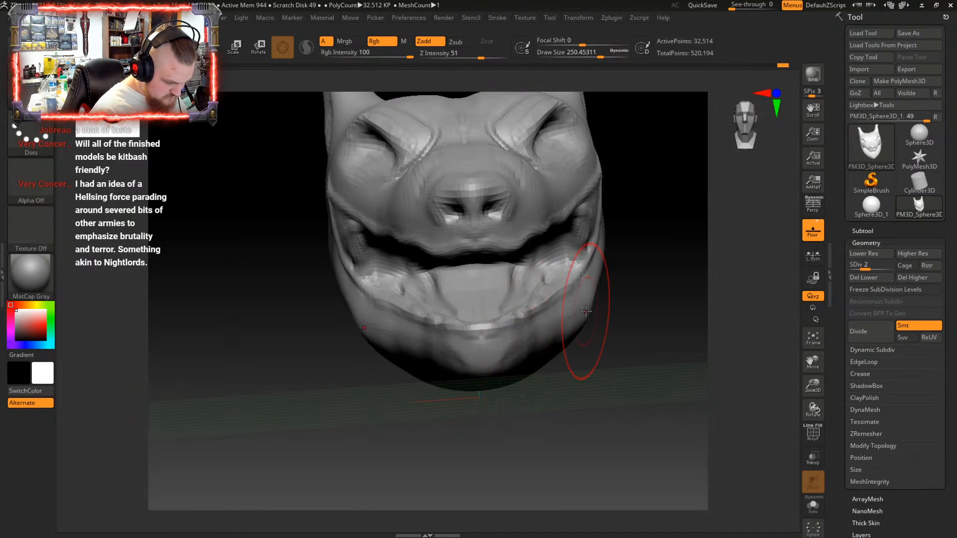
drag(586, 311, 584, 317)
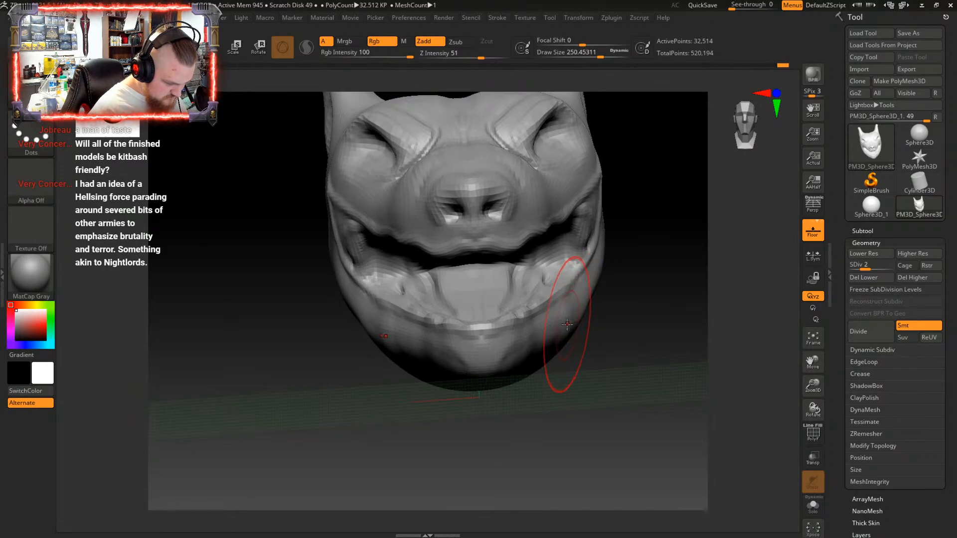
drag(567, 324, 565, 320)
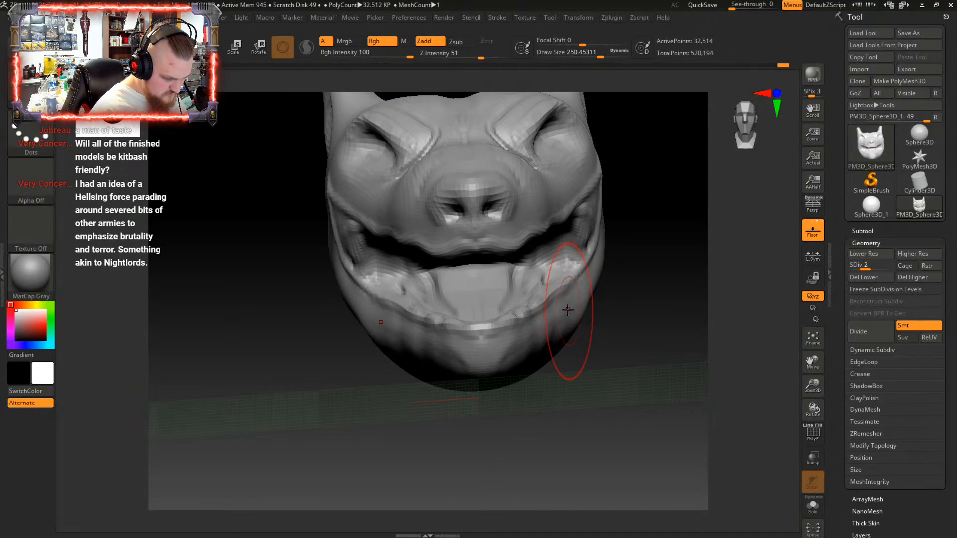
mouse_move(568, 310)
right_down()
mouse_move(549, 321)
mouse_move(569, 323)
right_up()
mouse_move(567, 330)
shift+mouse_down()
mouse_move(509, 349)
mouse_move(544, 337)
shift+mouse_up()
mouse_move(556, 331)
right_down()
mouse_move(610, 327)
mouse_move(589, 345)
mouse_move(527, 348)
mouse_move(538, 344)
mouse_move(552, 359)
mouse_move(525, 309)
mouse_move(491, 337)
mouse_move(524, 348)
mouse_move(537, 344)
mouse_move(490, 329)
mouse_move(486, 313)
right_up()
mouse_move(486, 349)
right_down()
mouse_move(461, 319)
mouse_move(486, 336)
mouse_move(399, 314)
mouse_move(368, 320)
right_up()
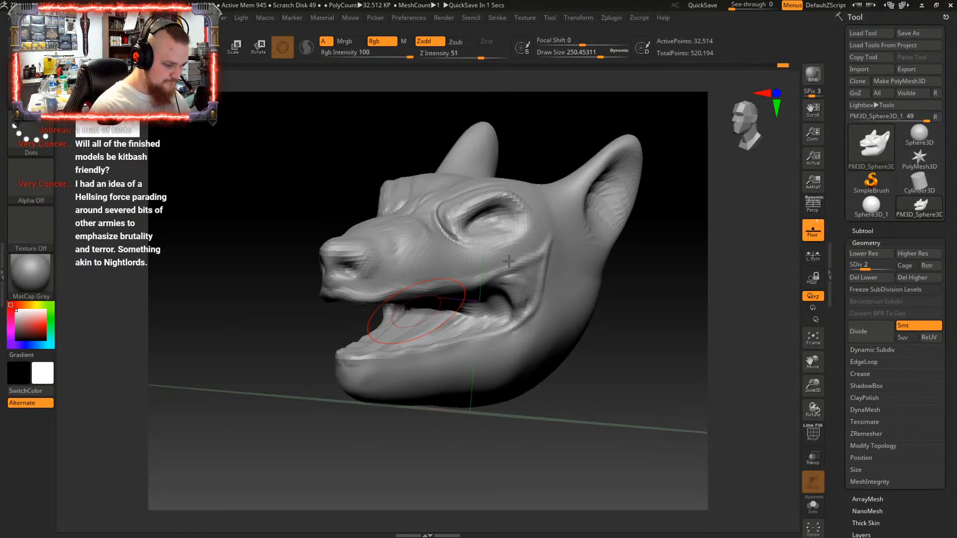
Undo the latest jaw changes, enlarge the draw size to about 363, and reshape the underside and rear of the lower jaw
mouse_move(621, 284)
mouse_down()
mouse_move(554, 319)
mouse_move(622, 270)
mouse_move(380, 289)
mouse_move(560, 335)
mouse_move(503, 304)
mouse_move(544, 308)
mouse_up()
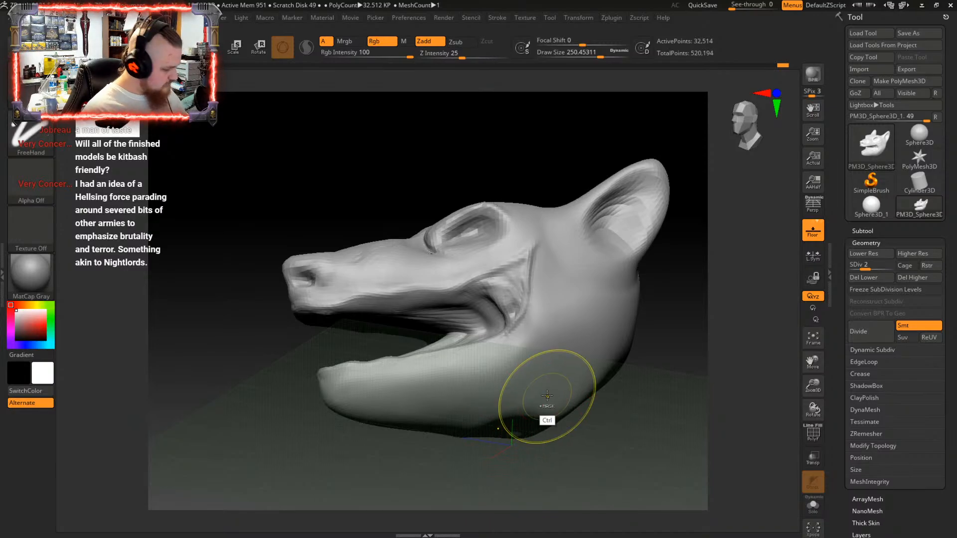
key(ctrl+z)
right_drag(560, 378, 556, 367)
key(space)
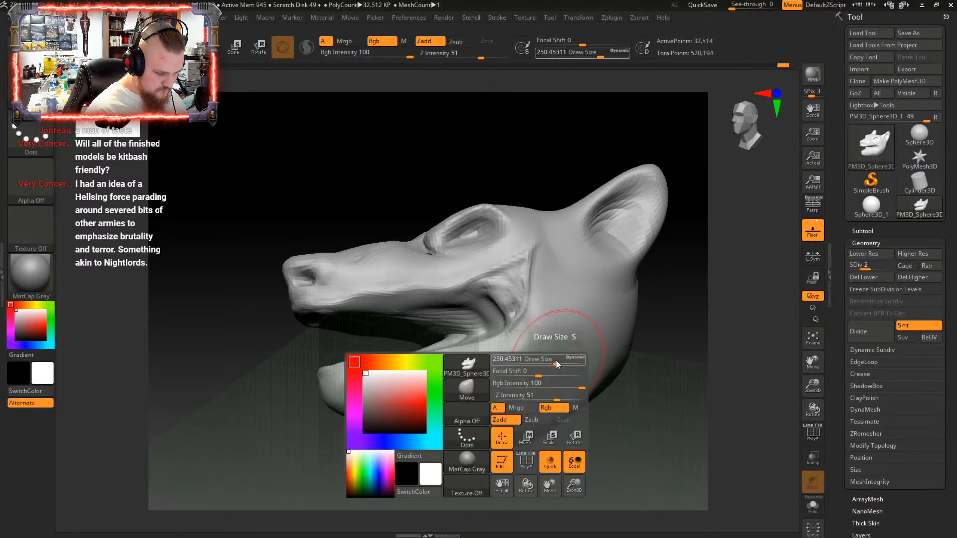
mouse_move(561, 363)
mouse_down()
mouse_move(570, 369)
mouse_move(561, 400)
mouse_up()
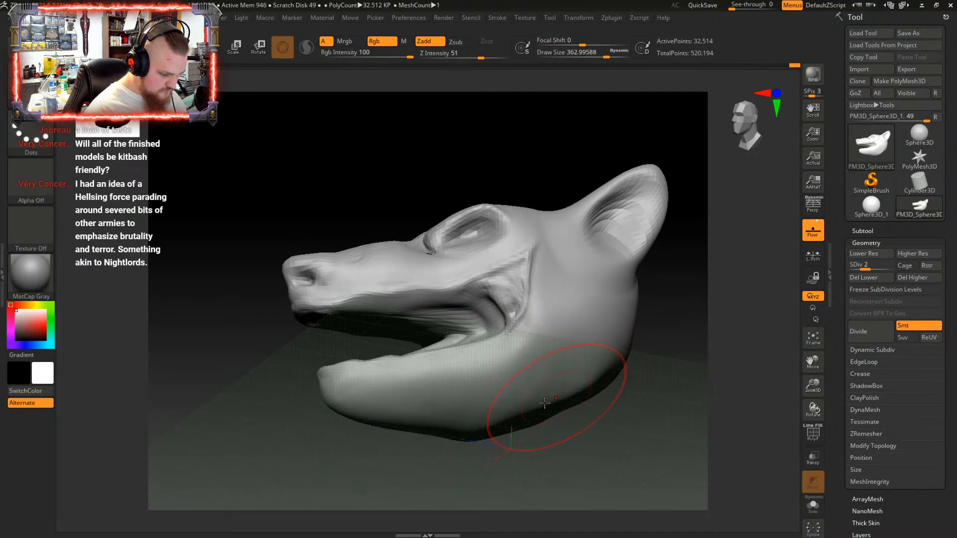
right_drag(474, 441, 478, 428)
mouse_move(533, 394)
right_down()
mouse_move(581, 336)
mouse_move(573, 428)
mouse_move(576, 406)
mouse_move(526, 390)
mouse_move(440, 434)
right_up()
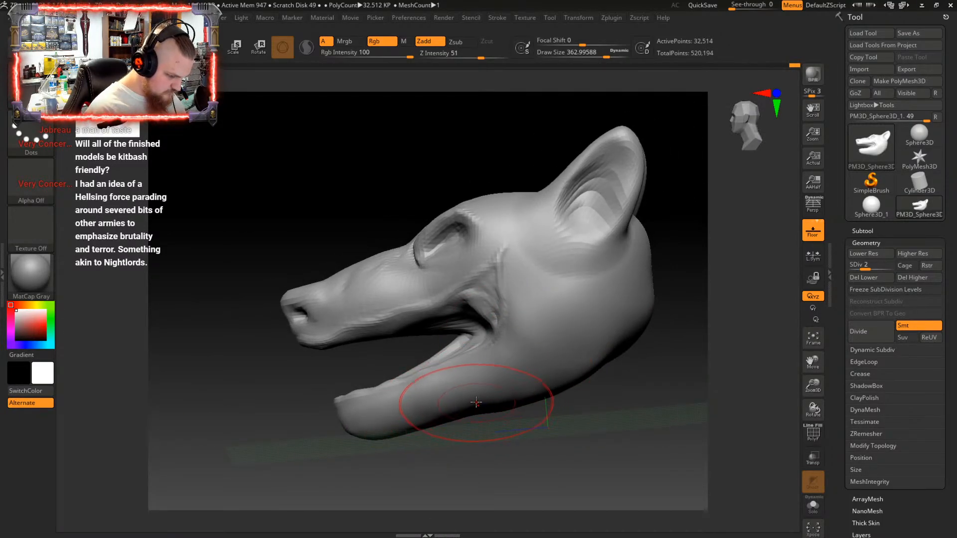
right_drag(438, 399, 573, 375)
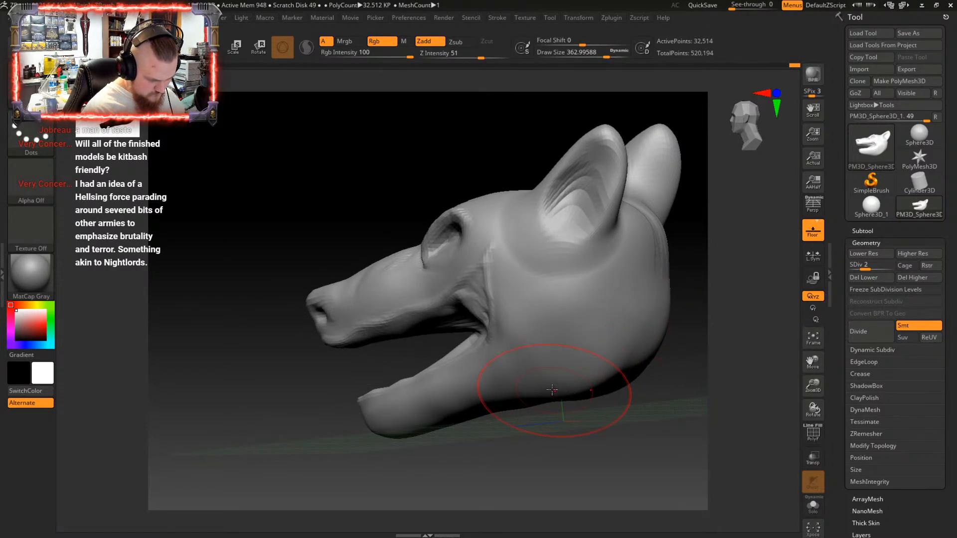
Adjust the base of the head beneath the jaw and smooth its underside
right_drag(552, 389, 640, 366)
drag(625, 359, 643, 326)
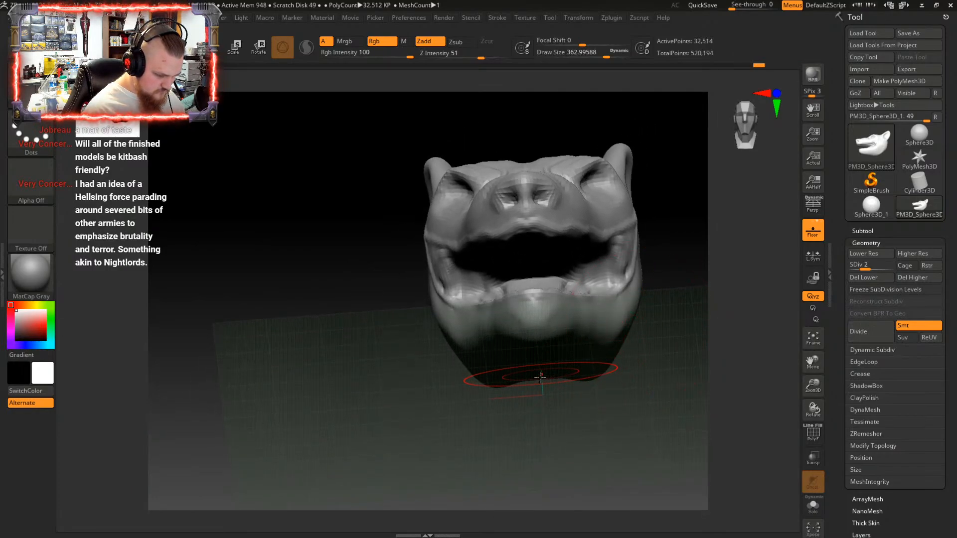
drag(542, 391, 571, 368)
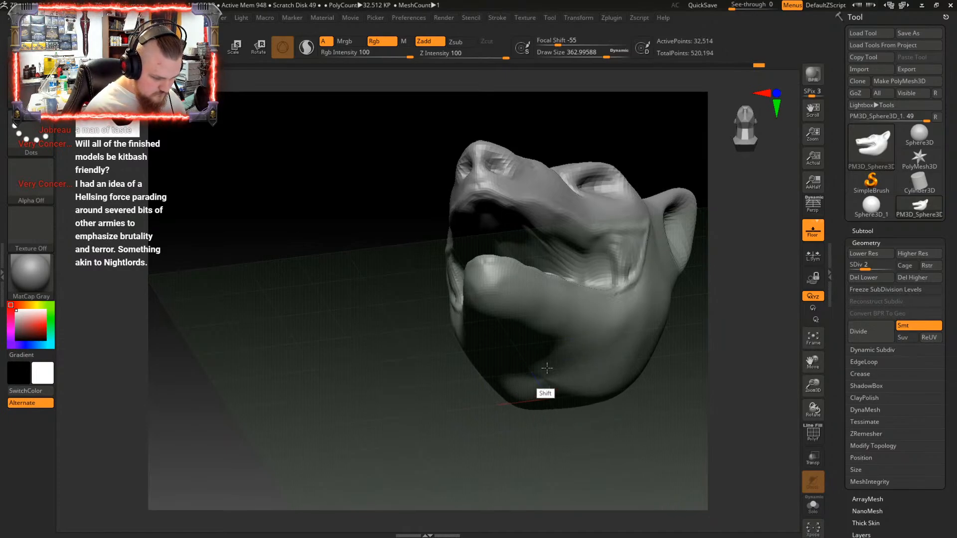
shift+drag(547, 368, 529, 417)
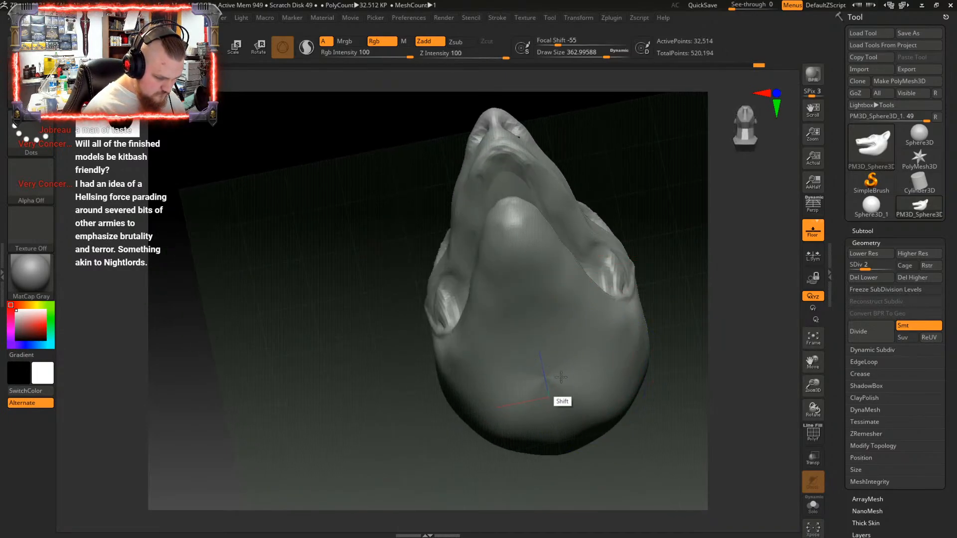
mouse_move(586, 363)
right_down()
mouse_move(539, 419)
mouse_move(568, 432)
mouse_move(551, 337)
mouse_move(577, 337)
mouse_move(592, 316)
mouse_move(539, 363)
mouse_move(578, 356)
mouse_move(568, 343)
mouse_move(590, 376)
mouse_move(593, 366)
right_up()
right_drag(618, 298, 427, 301)
right_drag(376, 283, 375, 279)
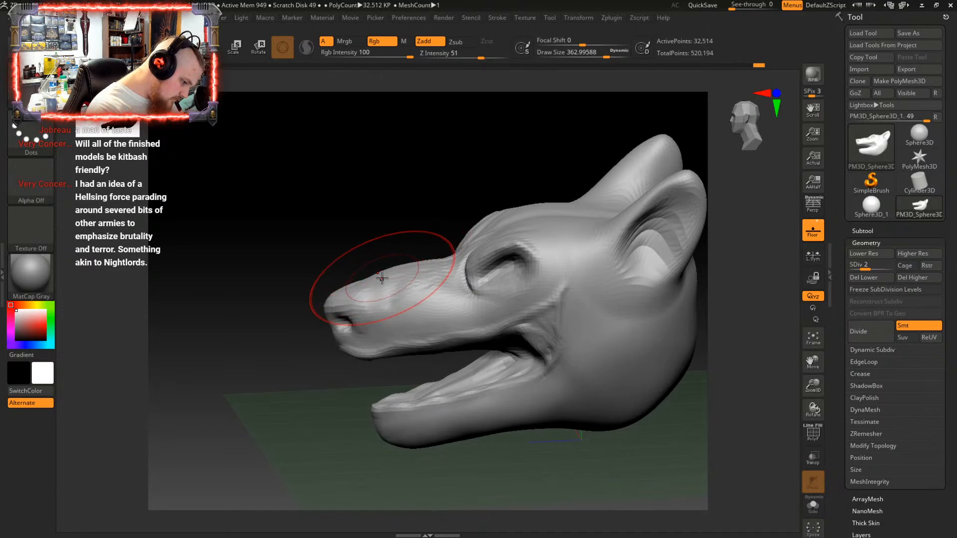
Adjust the height and slope of the snout with broad Move brush strokes at draw size about 363
right_drag(394, 268, 487, 256)
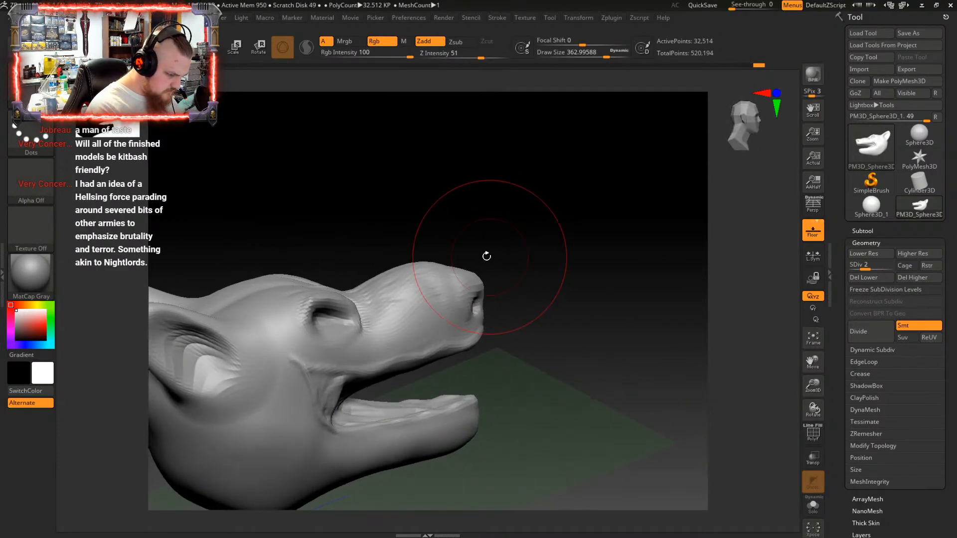
mouse_move(421, 272)
right_down()
mouse_move(447, 241)
mouse_move(442, 224)
mouse_move(393, 333)
mouse_move(451, 349)
mouse_move(478, 388)
right_up()
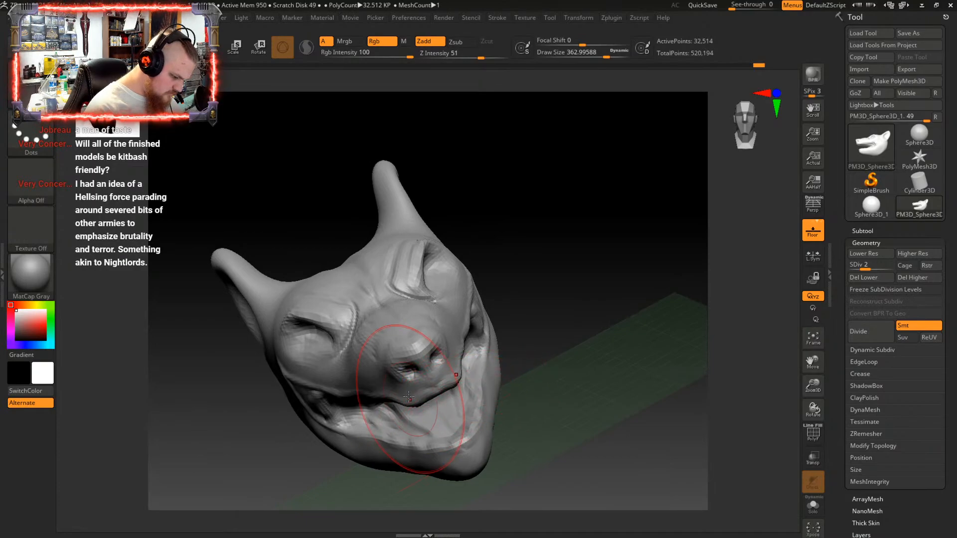
right_drag(409, 396, 371, 311)
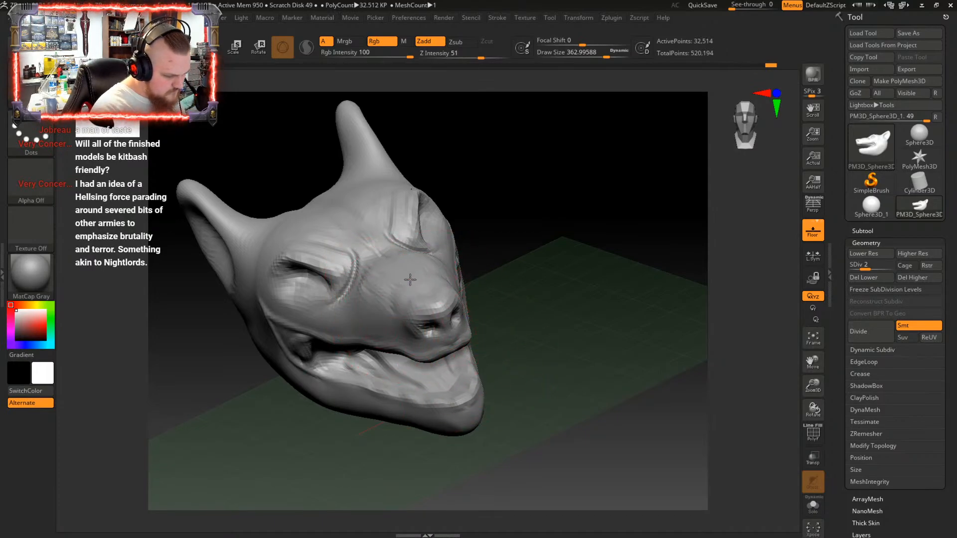
mouse_move(393, 265)
right_down()
mouse_move(496, 247)
mouse_move(408, 354)
right_up()
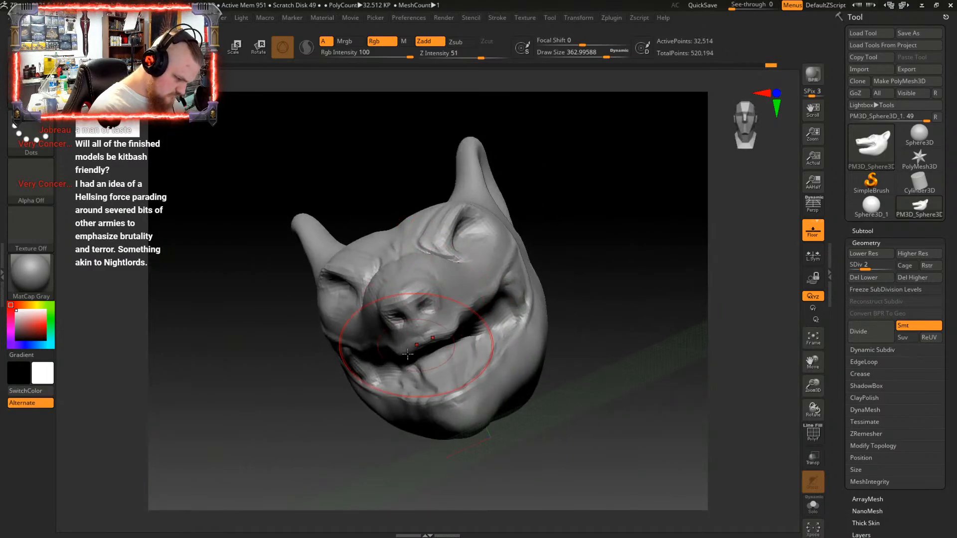
right_drag(263, 333, 323, 296)
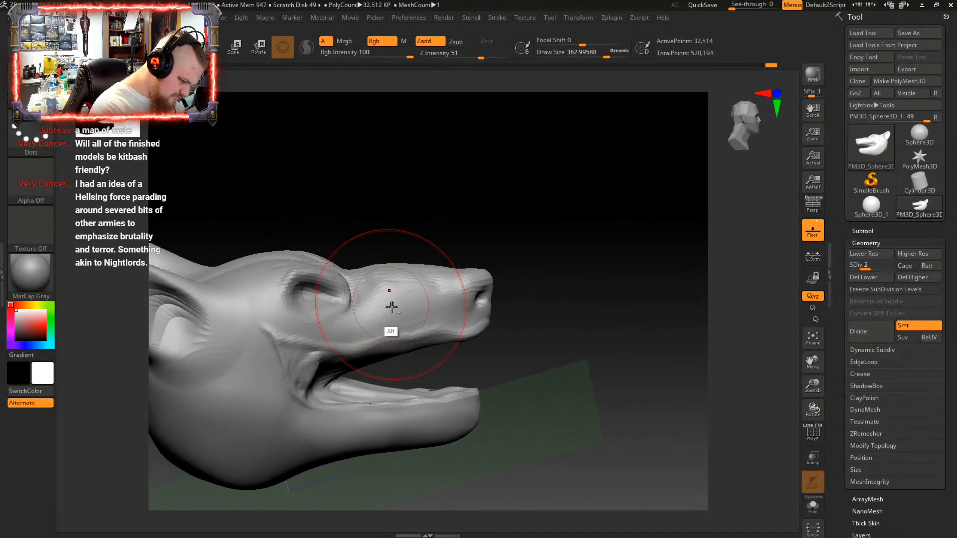
Reduce the Move brush's draw size to about 212 and reshape the tips and inner edges of the ears
mouse_move(391, 308)
alt+right_down()
mouse_move(462, 270)
mouse_move(467, 342)
mouse_move(399, 339)
mouse_move(392, 363)
mouse_move(445, 274)
alt+right_up()
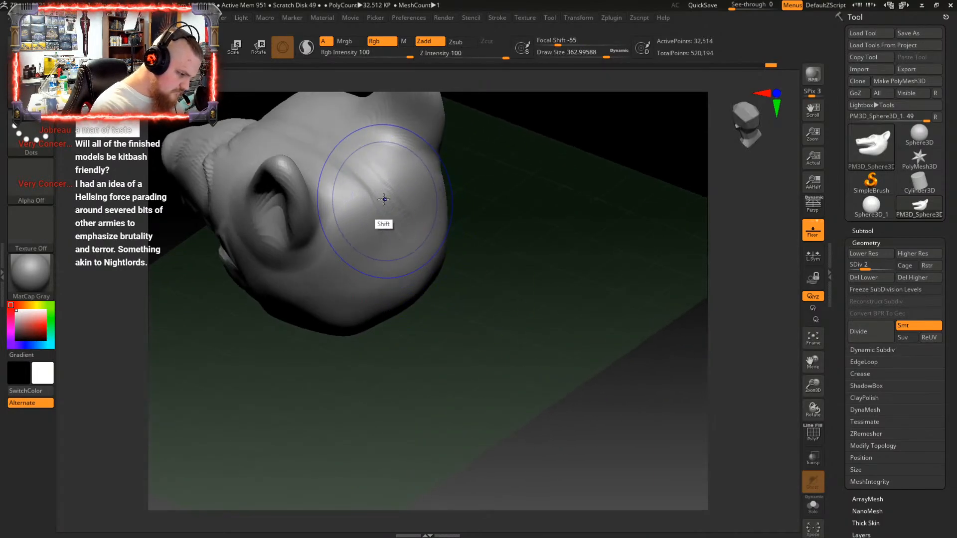
mouse_move(448, 231)
right_down()
mouse_move(404, 286)
mouse_move(421, 210)
mouse_move(432, 246)
mouse_move(389, 276)
mouse_move(543, 301)
mouse_move(526, 346)
mouse_move(566, 284)
mouse_move(549, 246)
mouse_move(486, 175)
mouse_move(453, 160)
mouse_move(419, 180)
mouse_move(500, 188)
mouse_move(481, 182)
right_up()
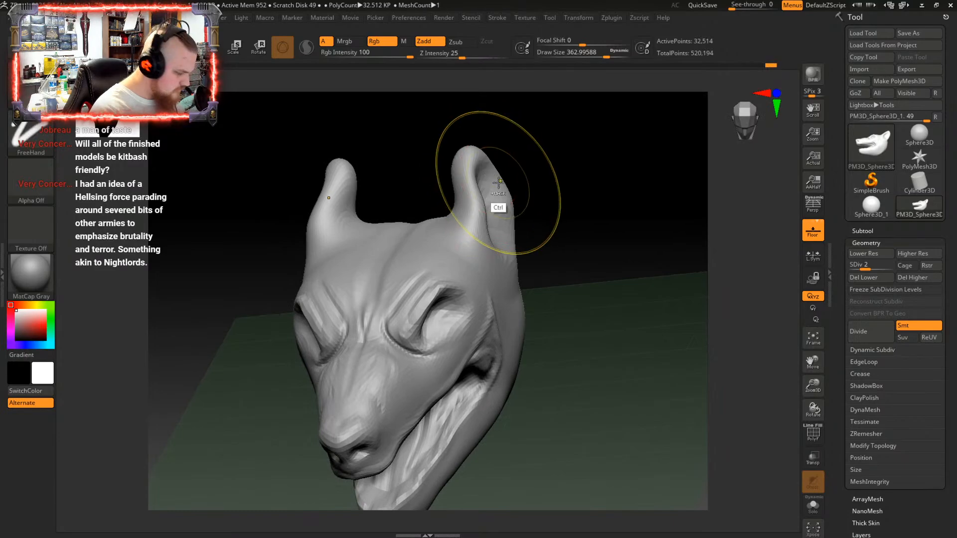
key(space)
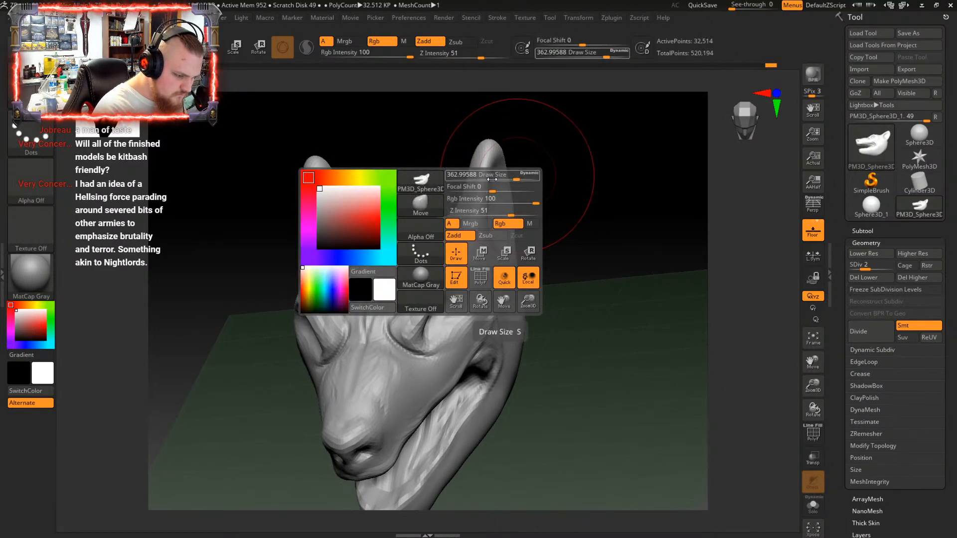
drag(491, 179, 476, 180)
key(space)
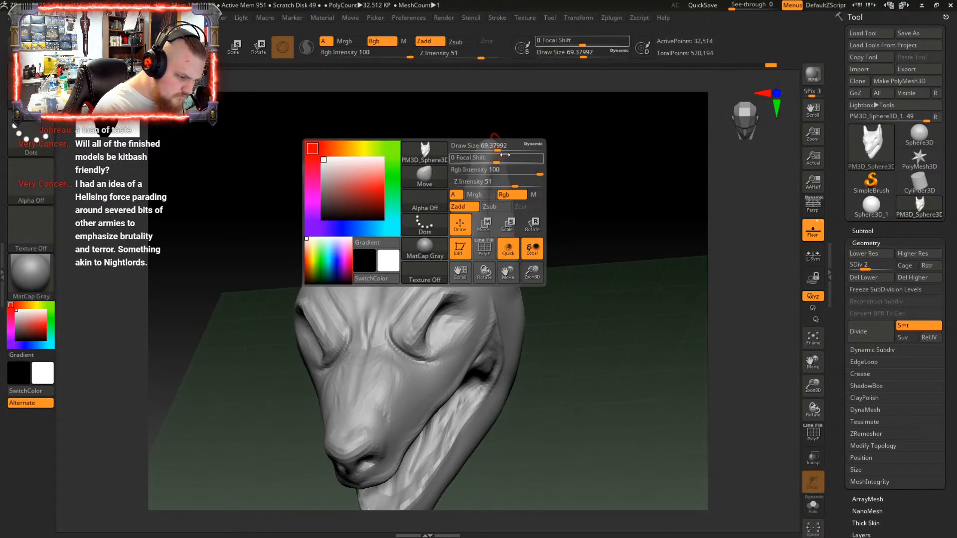
mouse_move(500, 152)
mouse_down()
mouse_move(512, 152)
mouse_move(471, 144)
mouse_up()
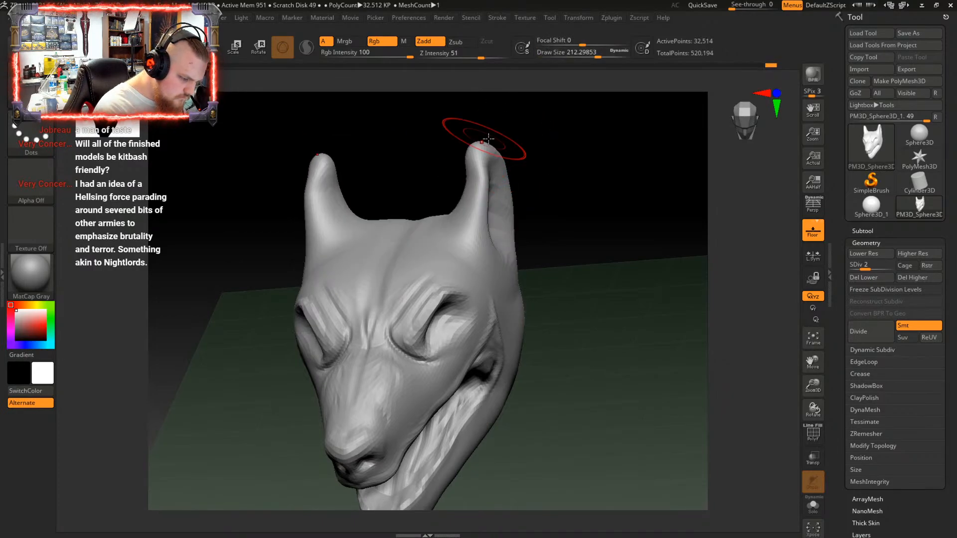
drag(479, 186, 465, 187)
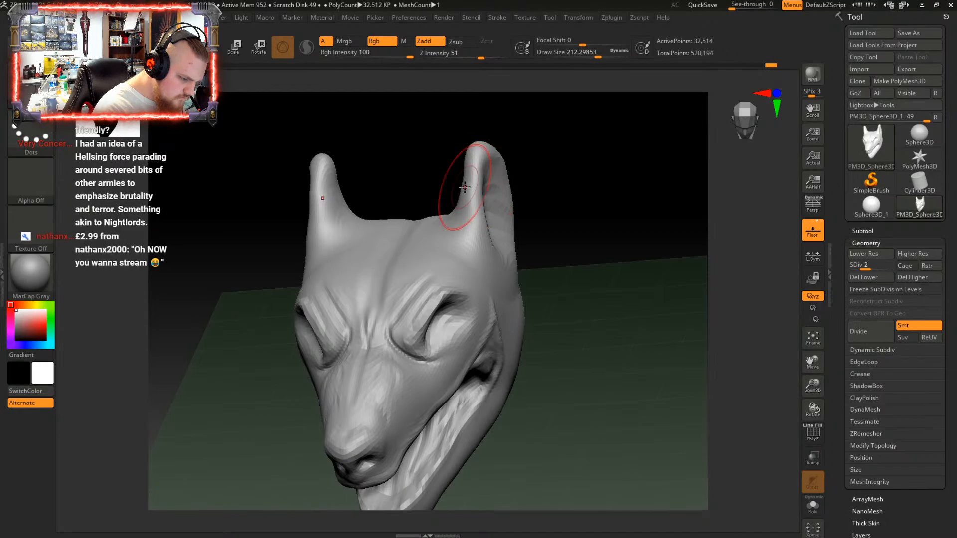
mouse_move(541, 195)
mouse_down()
mouse_move(516, 203)
mouse_move(515, 166)
mouse_move(498, 242)
mouse_move(451, 268)
mouse_move(545, 235)
mouse_up()
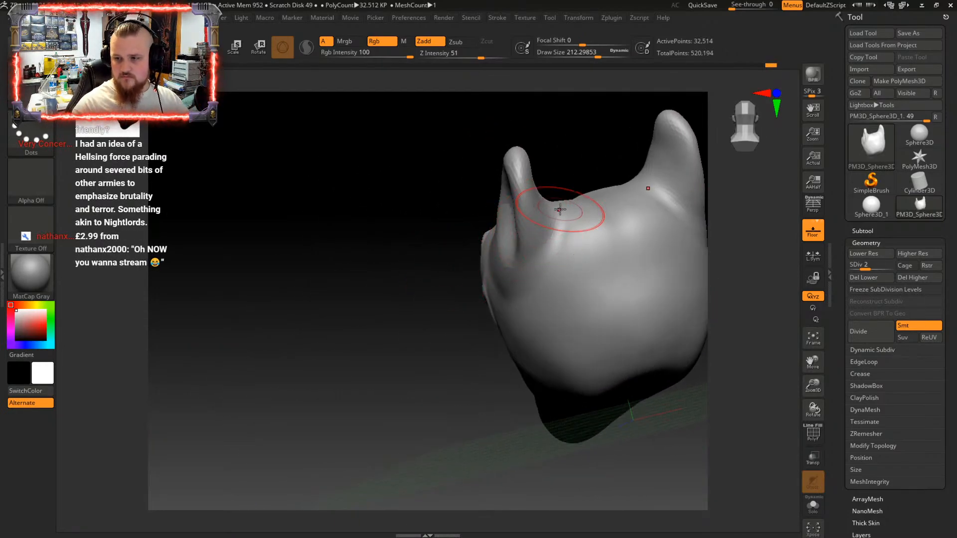
Adjust the cheek behind the corner of the mouth and the lower edge of the upper lip
drag(560, 209, 626, 218)
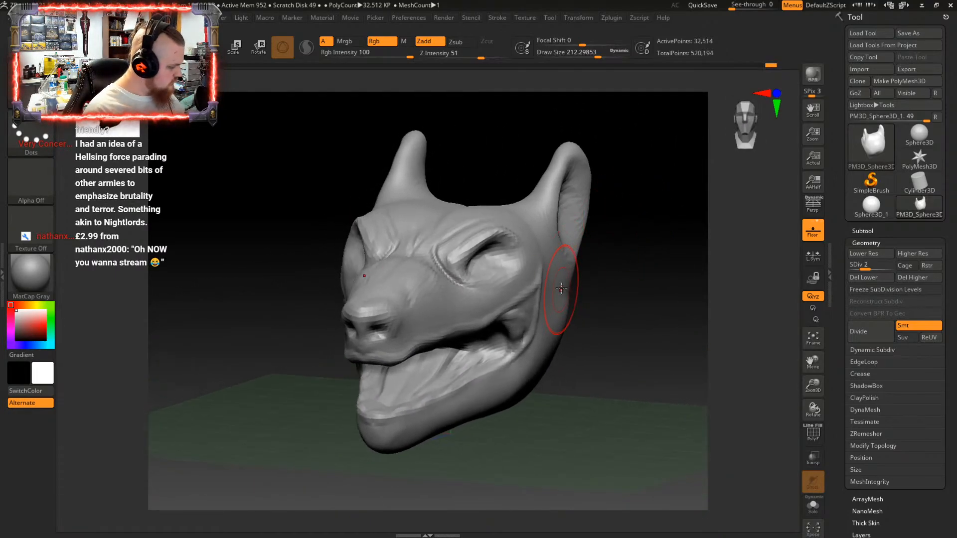
drag(562, 289, 566, 305)
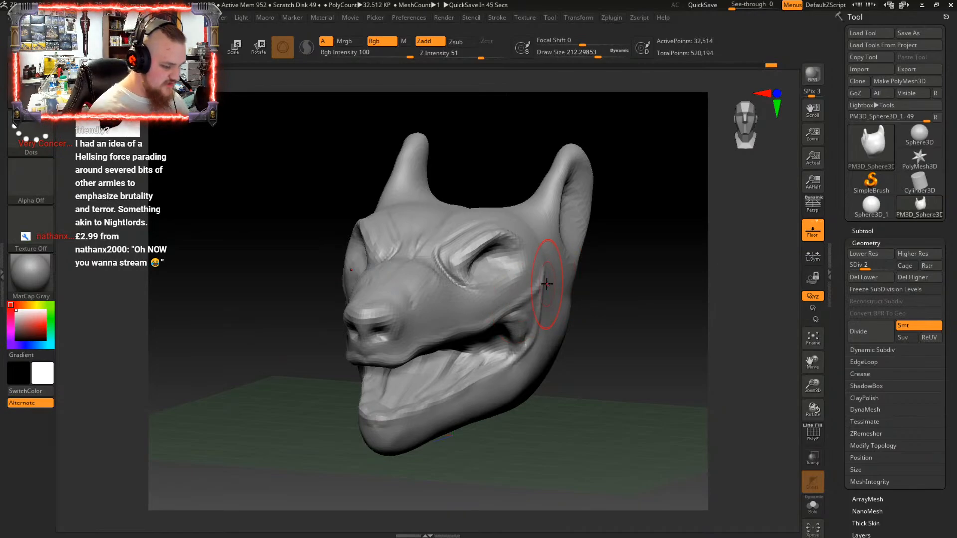
mouse_move(544, 285)
right_down()
mouse_move(539, 269)
mouse_move(524, 295)
mouse_move(527, 331)
mouse_move(511, 320)
mouse_move(514, 278)
right_up()
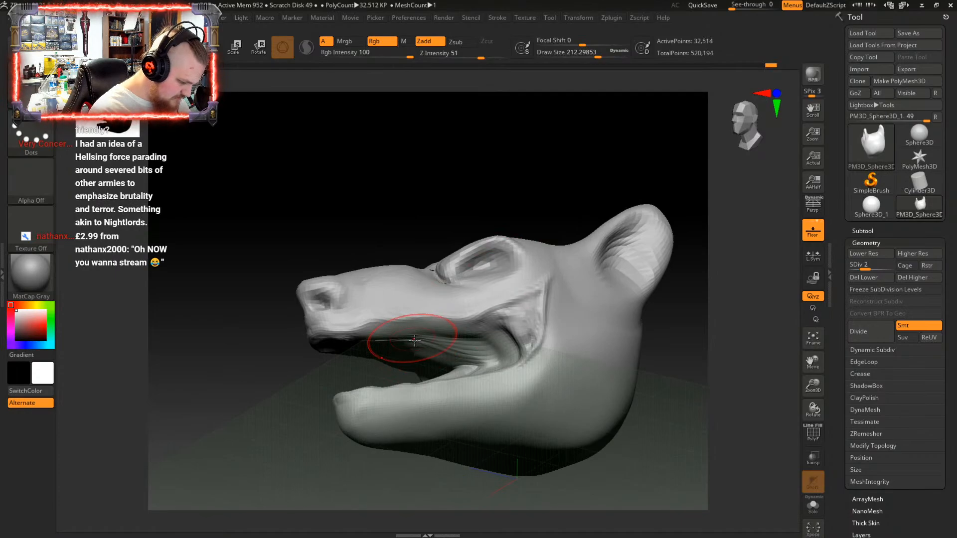
drag(414, 340, 456, 350)
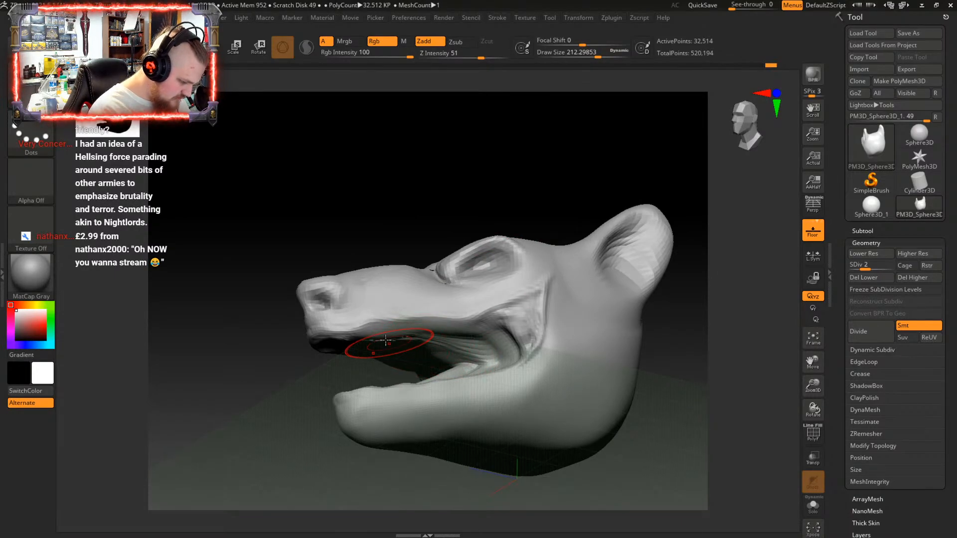
Lower the Z intensity to 5 and rework the roof of the mouth, undoing the latest change there
mouse_move(415, 305)
right_down()
mouse_move(470, 278)
mouse_move(470, 320)
mouse_move(455, 305)
mouse_move(464, 286)
right_up()
right_click(465, 287)
drag(433, 309, 431, 294)
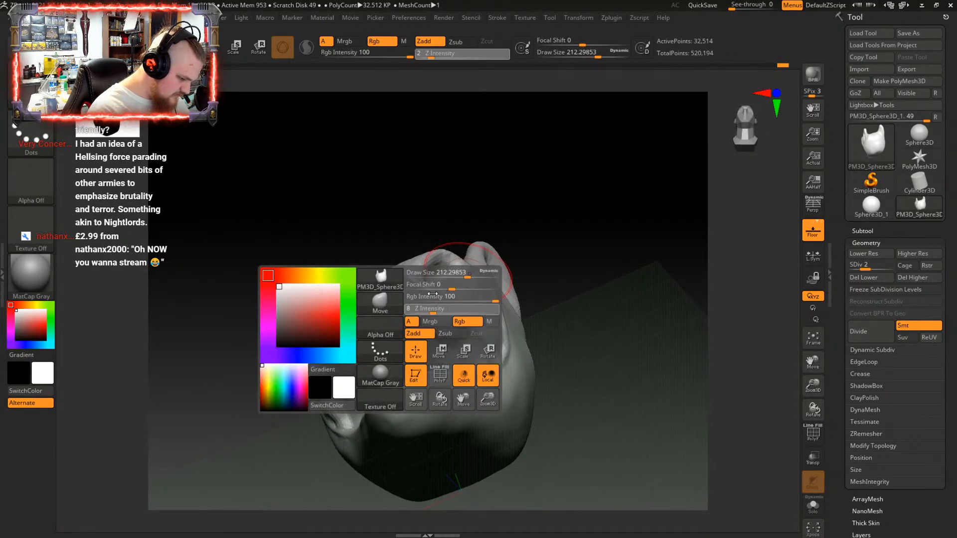
mouse_move(513, 216)
right_down()
mouse_move(541, 263)
mouse_move(536, 308)
mouse_move(525, 274)
mouse_move(456, 263)
mouse_move(399, 355)
right_up()
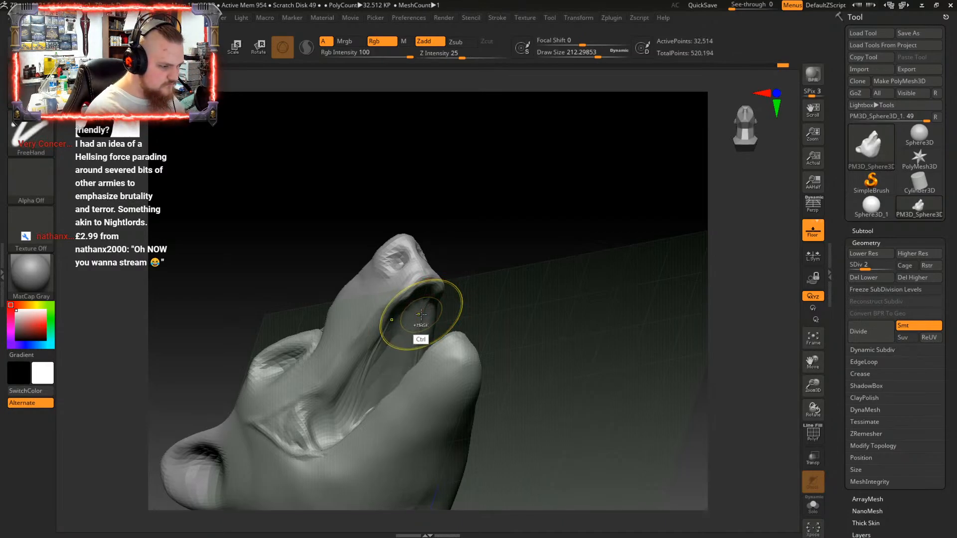
right_drag(515, 268, 515, 297)
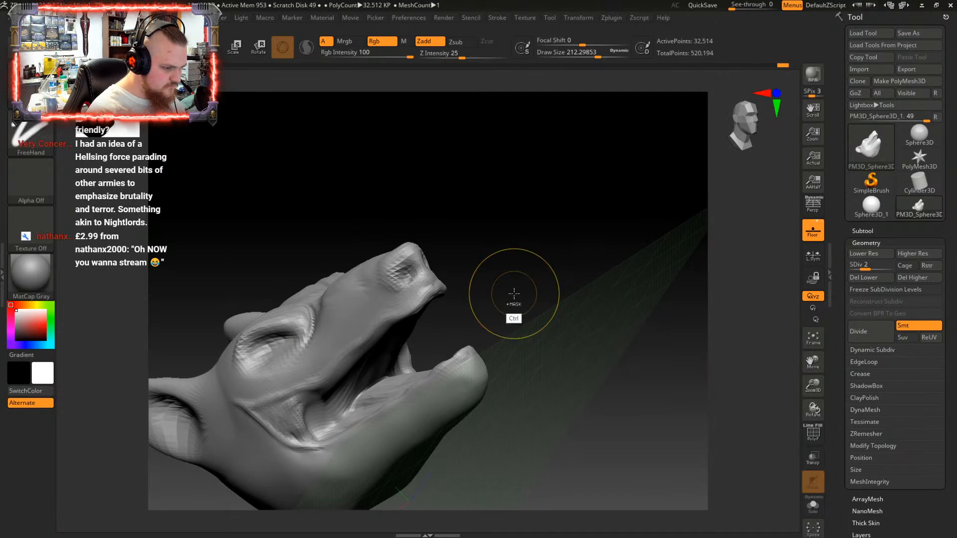
right_drag(534, 257, 502, 285)
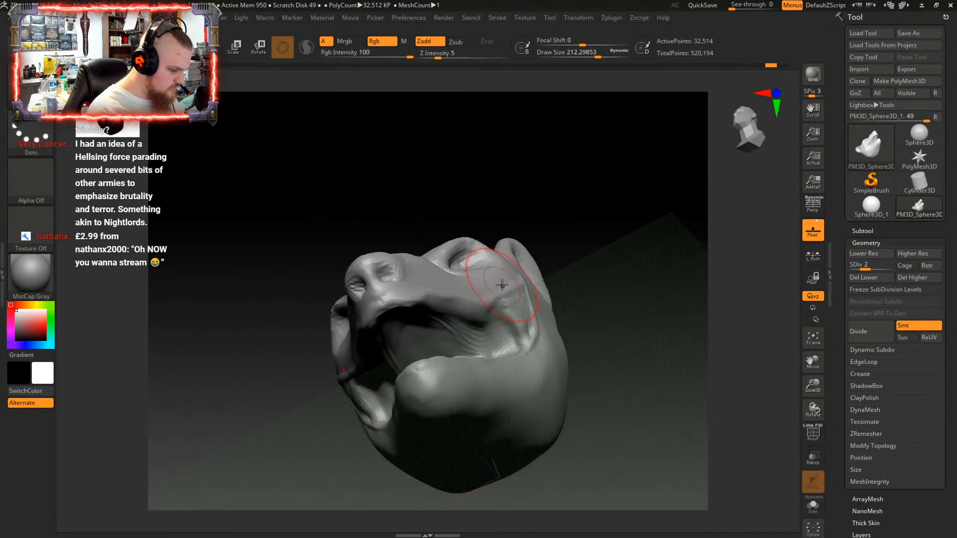
key(ctrl)
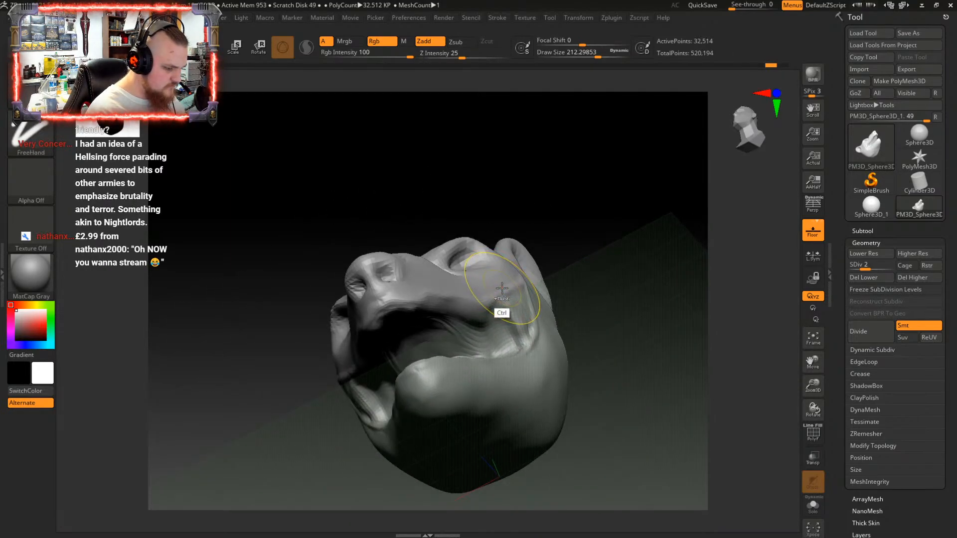
key(ctrl+z)
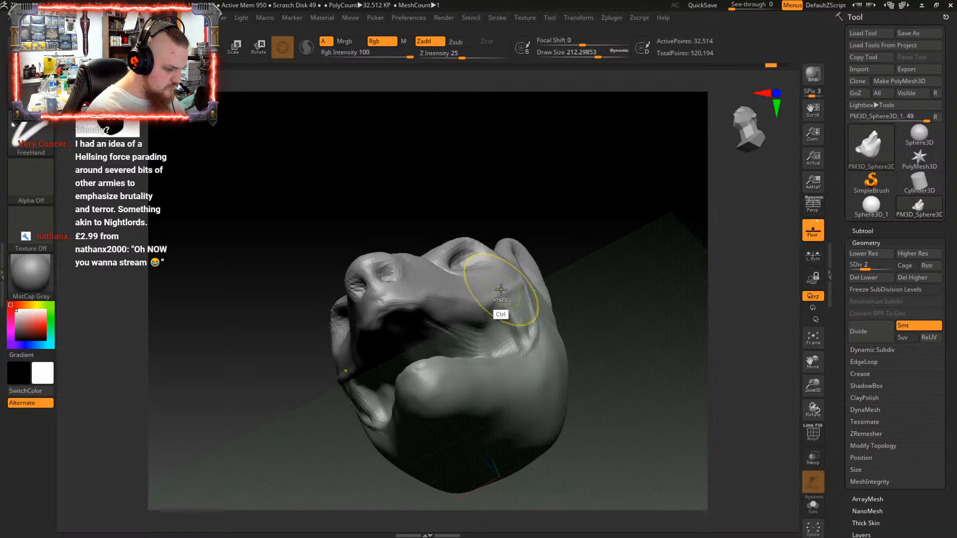
Set the Z intensity to 10 and refine the inside of the upper jaw beneath the snout
right_drag(503, 286, 576, 291)
right_drag(502, 366, 450, 368)
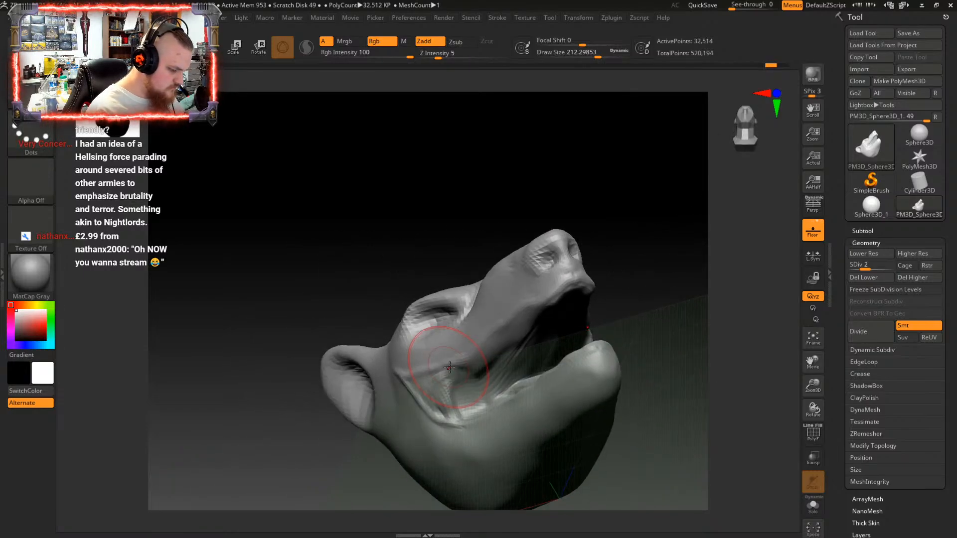
right_drag(511, 150, 551, 224)
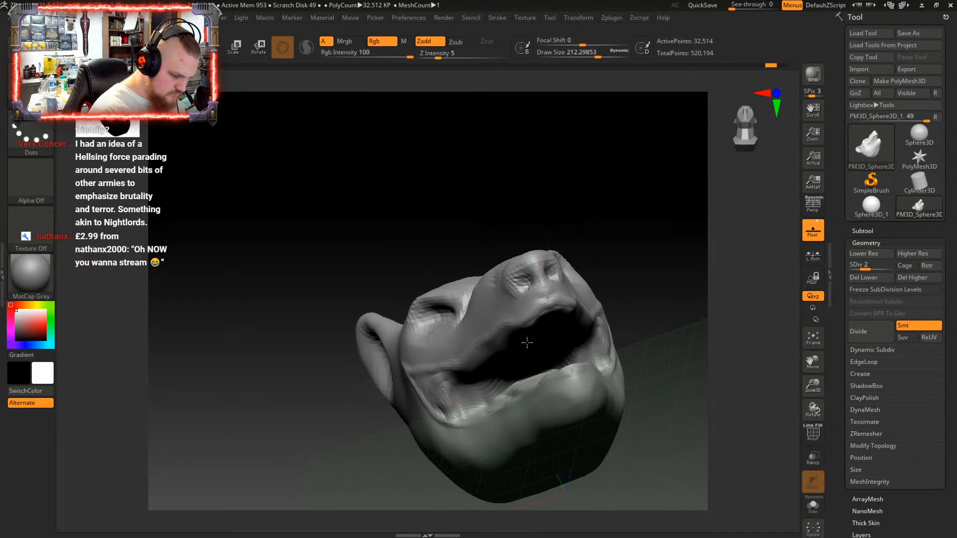
key(space)
drag(492, 380, 503, 382)
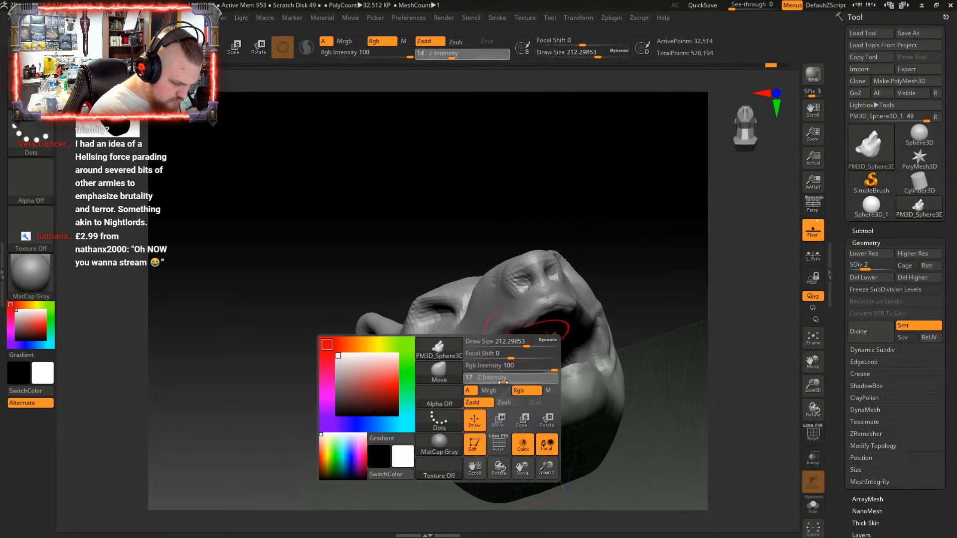
right_drag(583, 297, 521, 334)
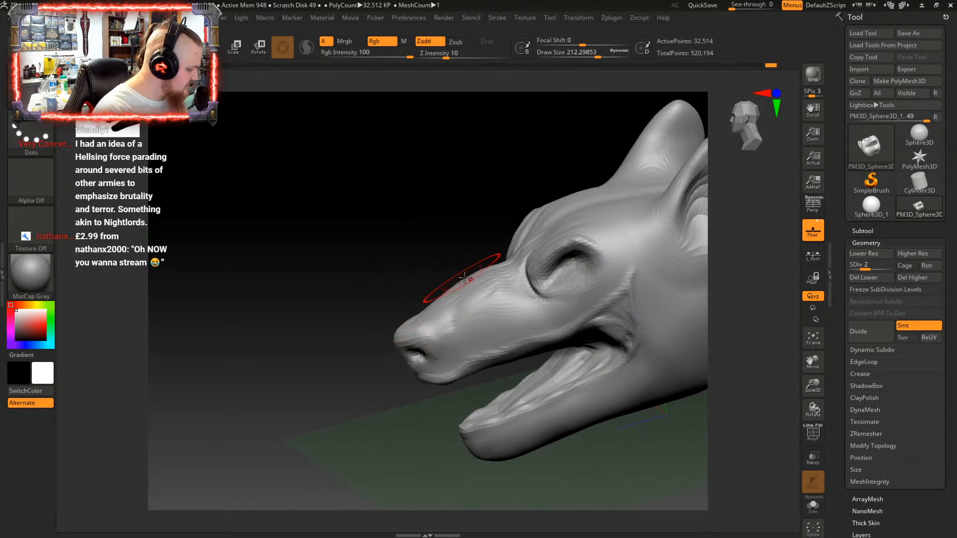
Raise the Z intensity to 20 and adjust the brow and cheeks around the eye sockets
mouse_move(513, 270)
right_down()
mouse_move(453, 310)
mouse_move(405, 235)
mouse_move(343, 231)
mouse_move(364, 232)
mouse_move(331, 265)
mouse_move(412, 271)
mouse_move(519, 306)
mouse_move(479, 349)
mouse_move(496, 372)
mouse_move(424, 319)
mouse_move(453, 344)
mouse_move(479, 266)
right_up()
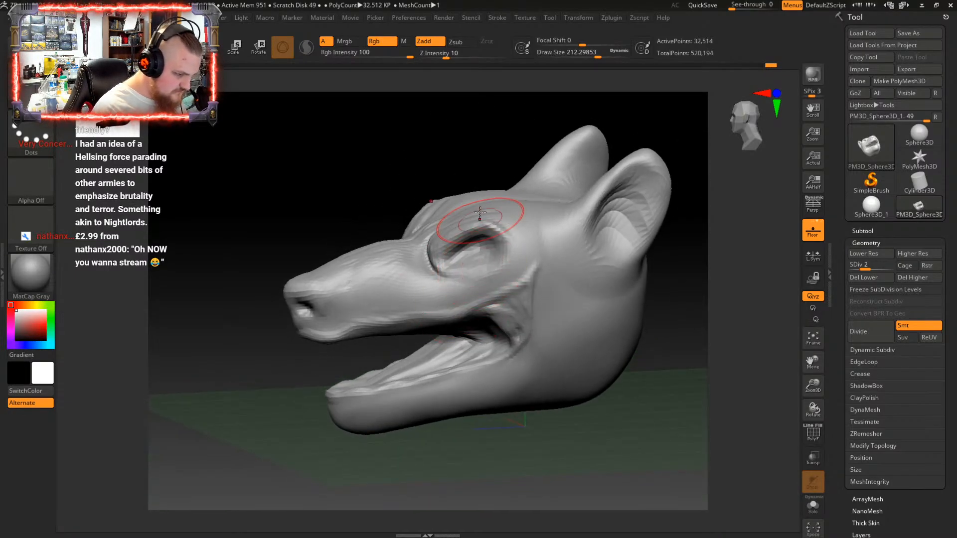
right_drag(480, 213, 475, 239)
key(space)
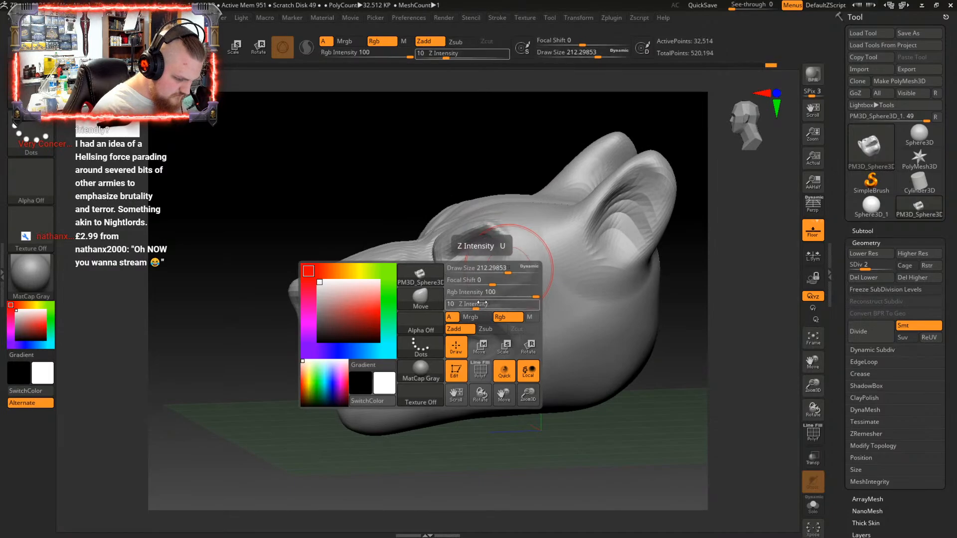
drag(481, 303, 488, 308)
right_drag(444, 302, 489, 302)
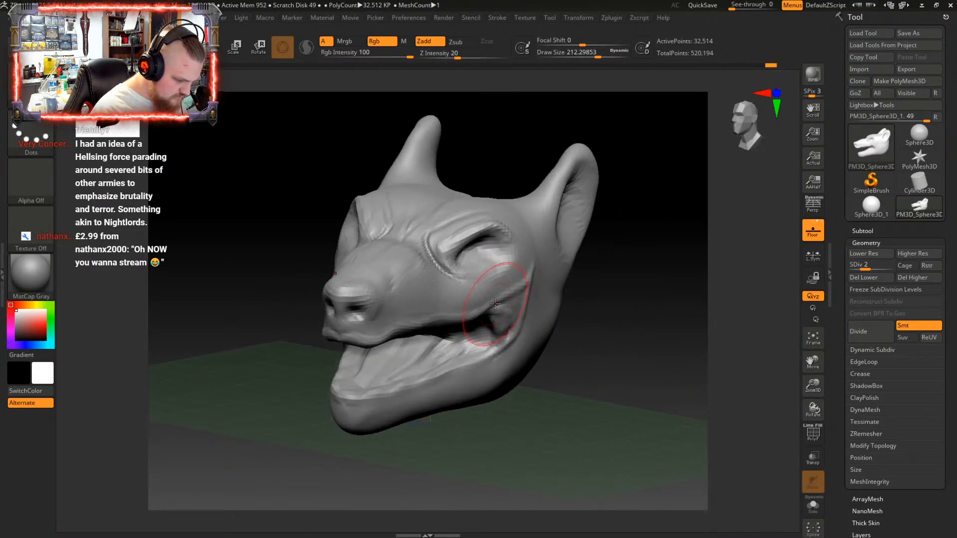
mouse_move(488, 317)
right_down()
mouse_move(499, 299)
mouse_move(488, 257)
right_up()
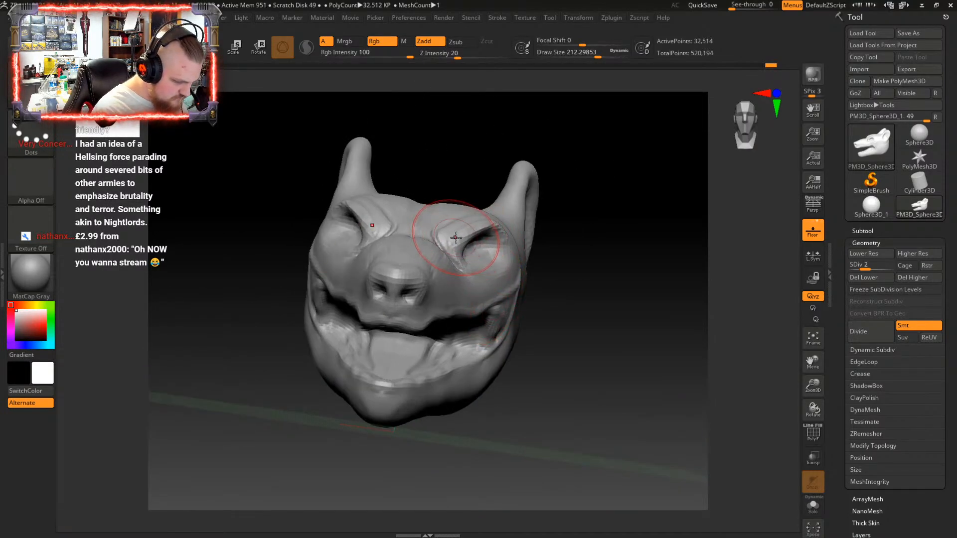
right_drag(489, 262, 514, 268)
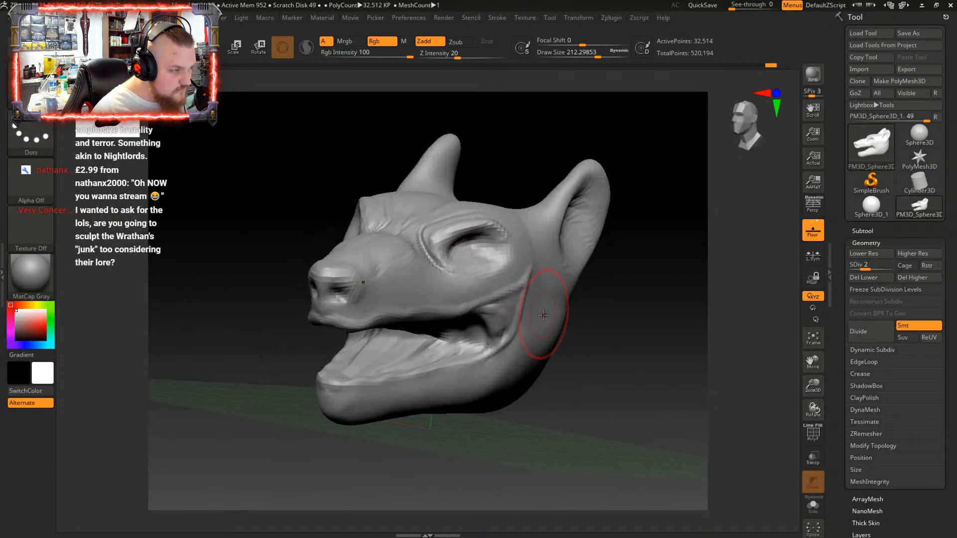
Enlarge the draw size to about 332 and reshape the back of the head below the ears
mouse_move(543, 316)
right_down()
mouse_move(606, 301)
mouse_move(519, 280)
right_up()
key(space)
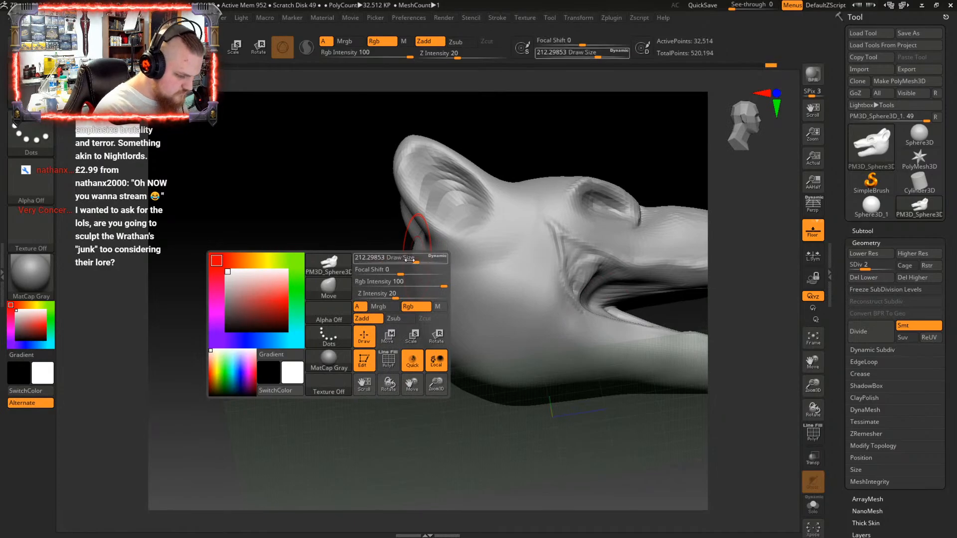
drag(409, 259, 426, 259)
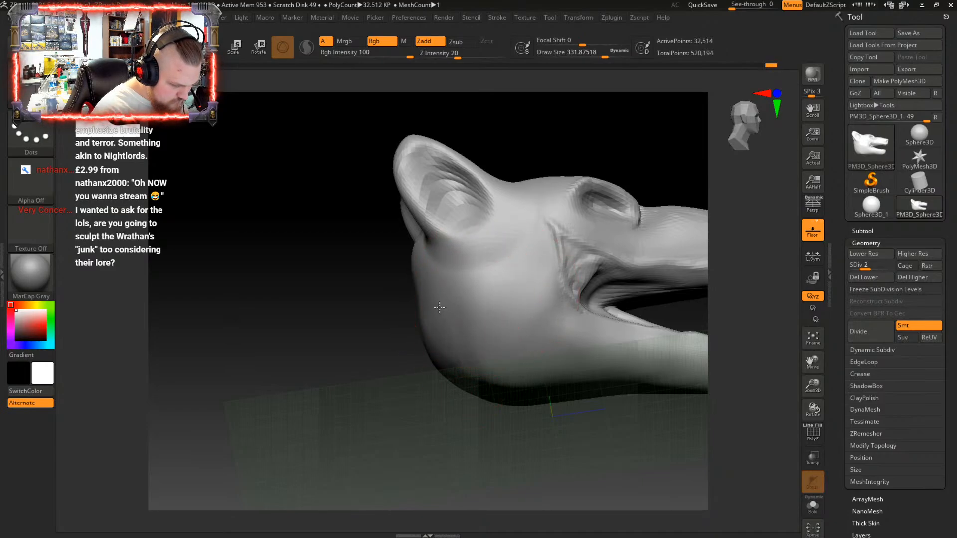
mouse_move(555, 322)
right_down()
mouse_move(591, 299)
mouse_move(550, 336)
mouse_move(472, 338)
mouse_move(502, 321)
right_up()
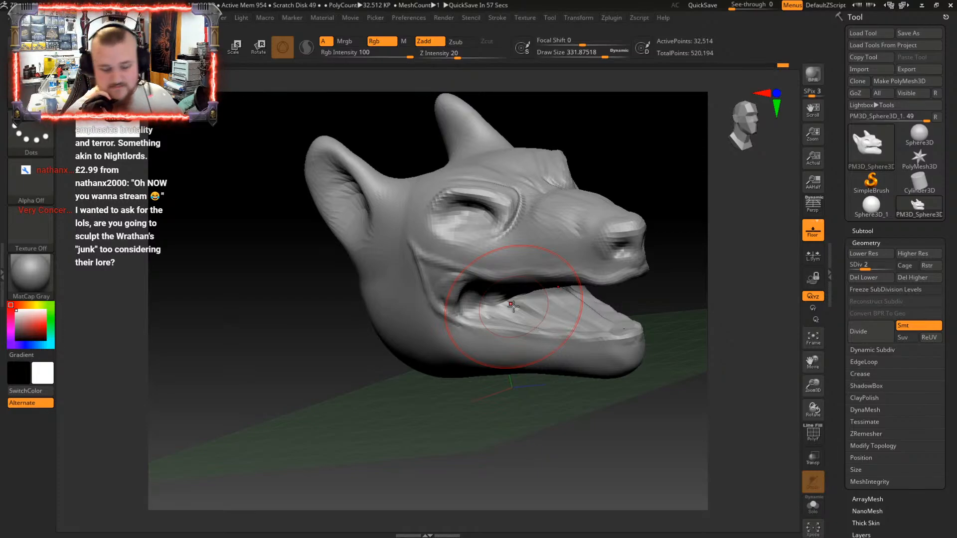
mouse_move(513, 306)
right_down()
mouse_move(545, 299)
mouse_move(502, 338)
mouse_move(540, 320)
mouse_move(503, 335)
mouse_move(487, 380)
mouse_move(469, 391)
mouse_move(478, 374)
right_up()
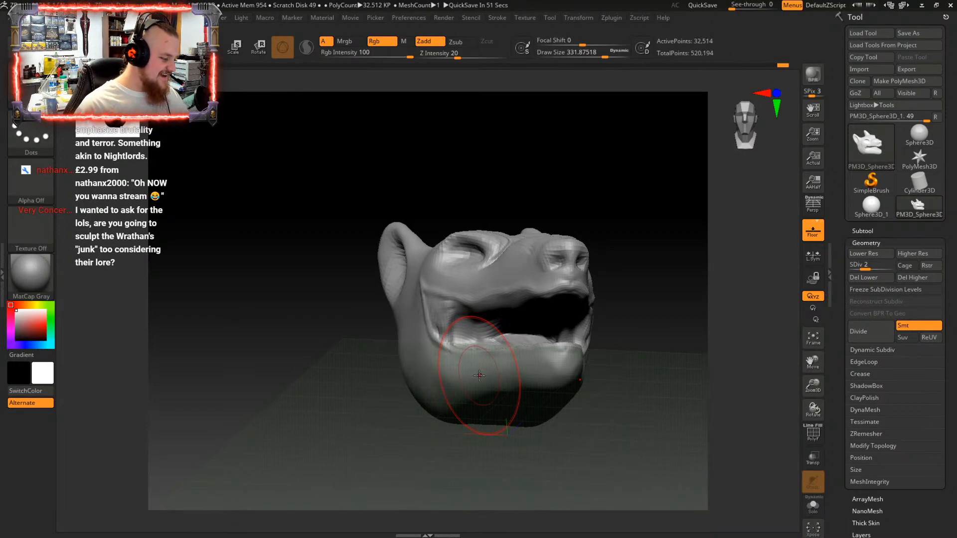
drag(608, 259, 491, 319)
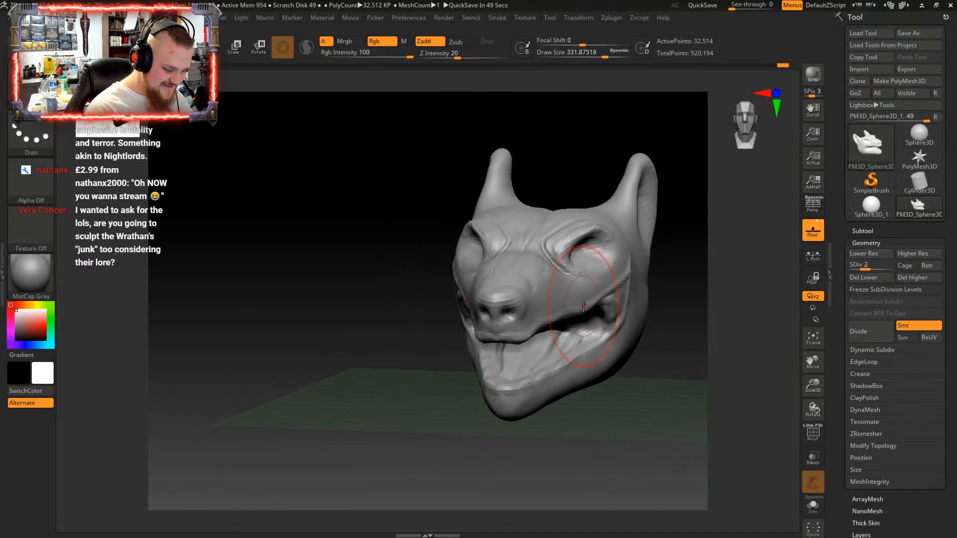
mouse_move(612, 302)
mouse_down()
mouse_move(599, 335)
mouse_move(605, 292)
mouse_up()
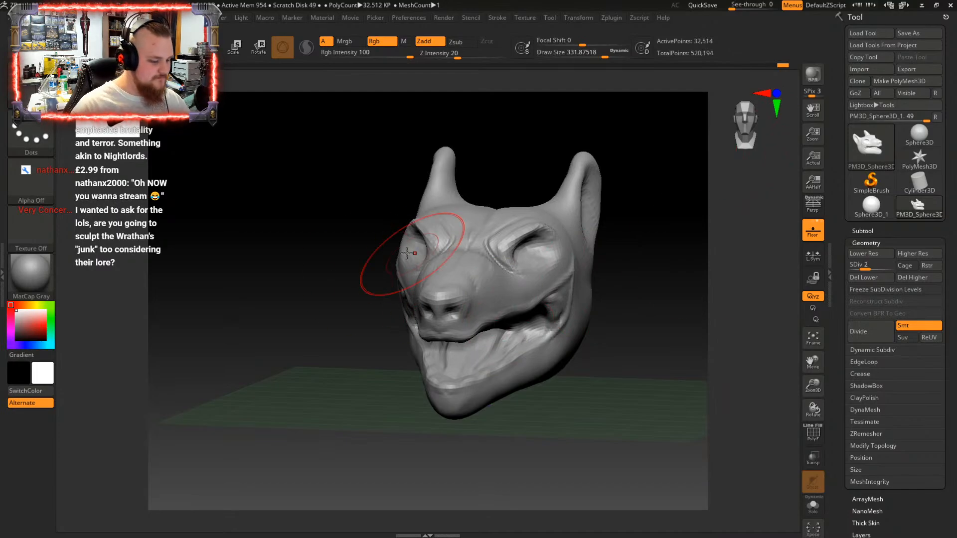
mouse_move(919, 159)
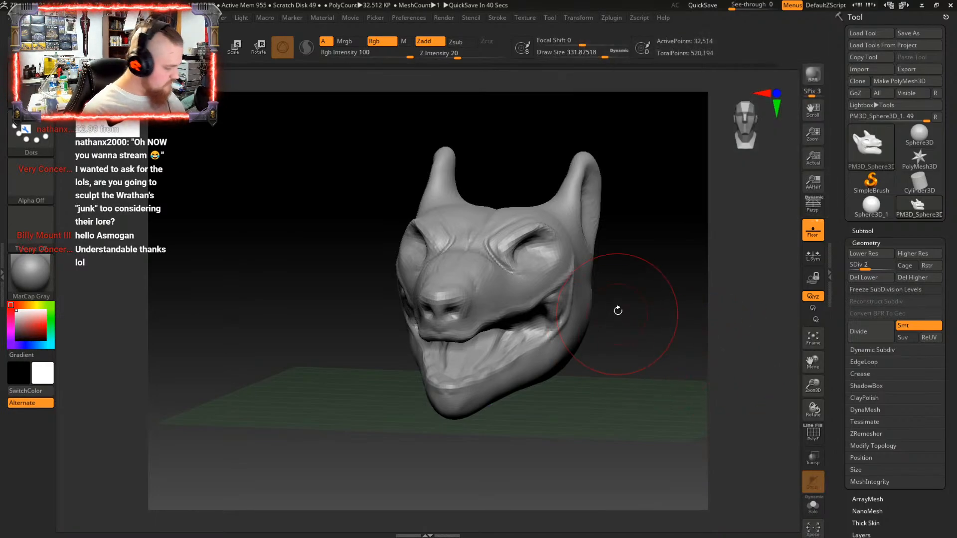
mouse_move(617, 310)
alt+mouse_down()
mouse_move(624, 316)
mouse_move(598, 337)
alt+mouse_up()
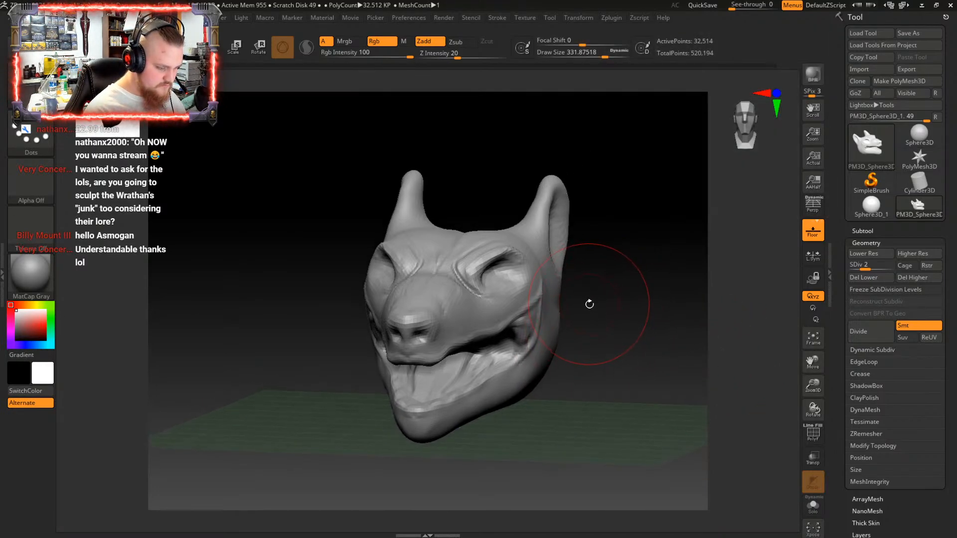
Pull the inner edges of both ears with the Move brush so the ear openings face more toward the front
mouse_move(599, 302)
mouse_down()
mouse_move(635, 297)
mouse_move(602, 289)
mouse_move(577, 306)
mouse_move(605, 284)
mouse_move(577, 298)
mouse_move(588, 300)
mouse_move(555, 341)
mouse_move(547, 324)
mouse_up()
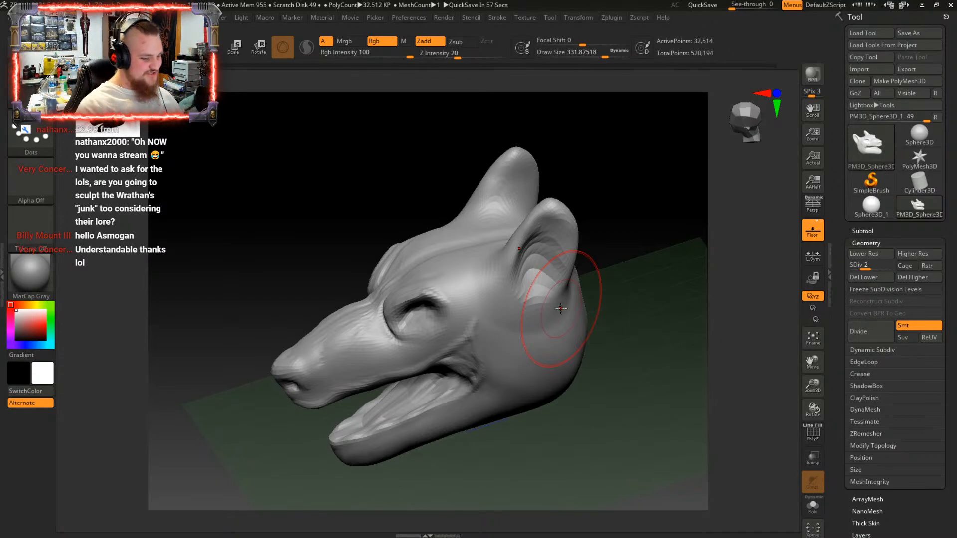
mouse_move(561, 309)
mouse_down()
mouse_move(598, 282)
mouse_move(590, 259)
mouse_move(581, 269)
mouse_move(593, 299)
mouse_move(574, 314)
mouse_move(577, 325)
mouse_move(578, 280)
mouse_up()
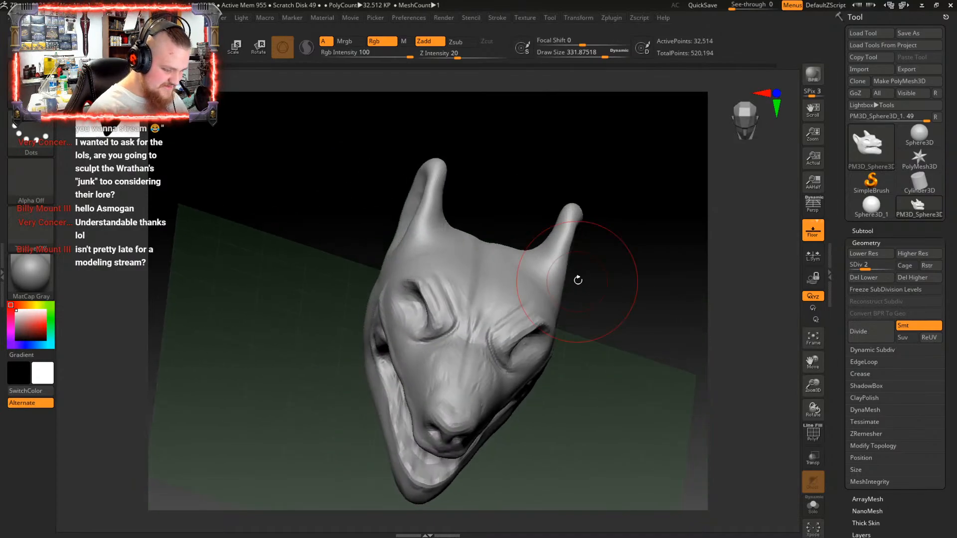
drag(562, 245, 486, 212)
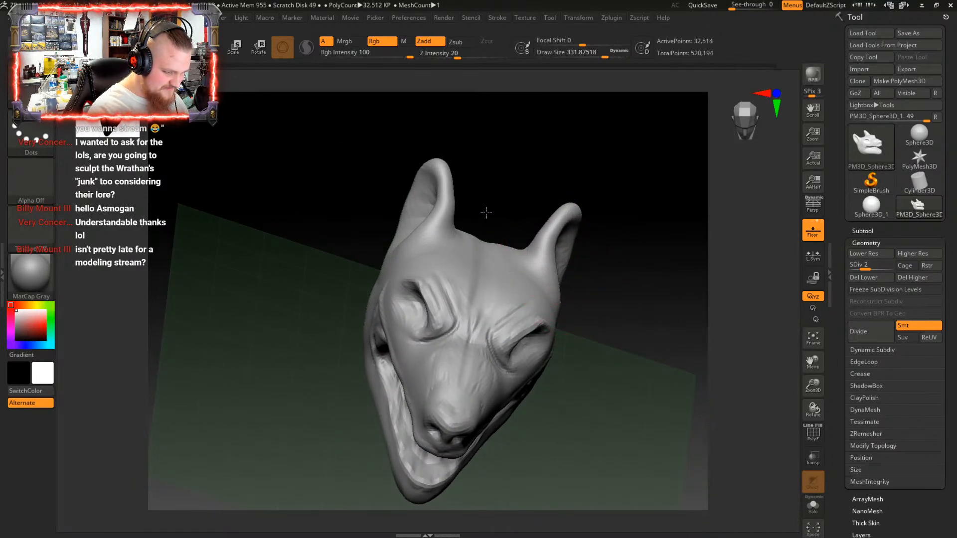
drag(597, 285, 532, 283)
drag(609, 252, 573, 265)
mouse_move(584, 226)
mouse_down()
mouse_move(530, 263)
mouse_move(444, 298)
mouse_up()
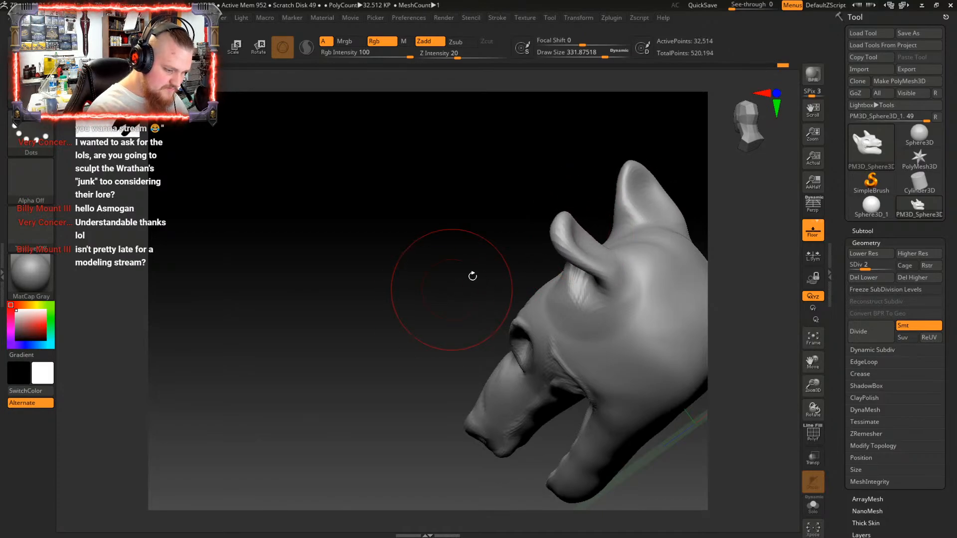
Widen both ears by pulling their outer edges away from the head with the Move brush
drag(499, 253, 691, 230)
drag(486, 297, 408, 284)
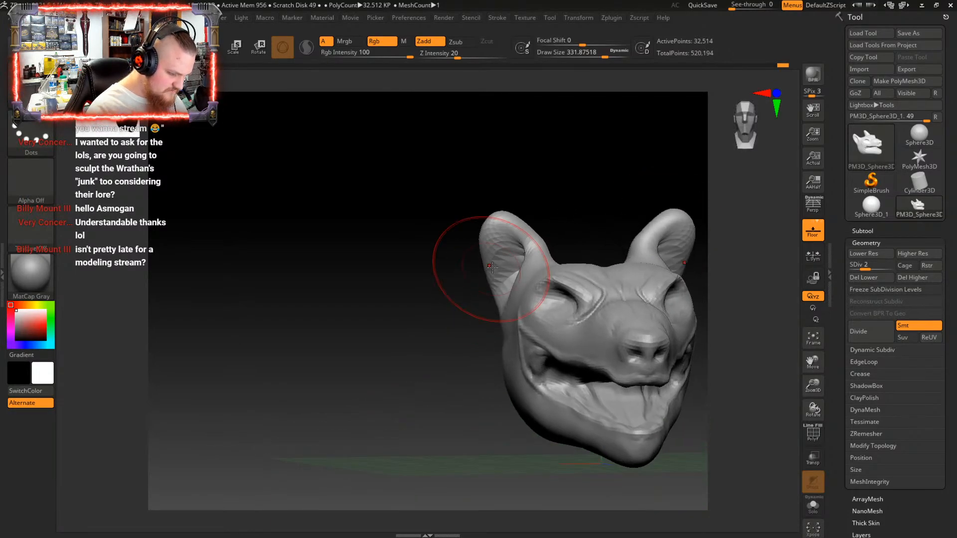
drag(494, 269, 472, 304)
drag(506, 276, 487, 284)
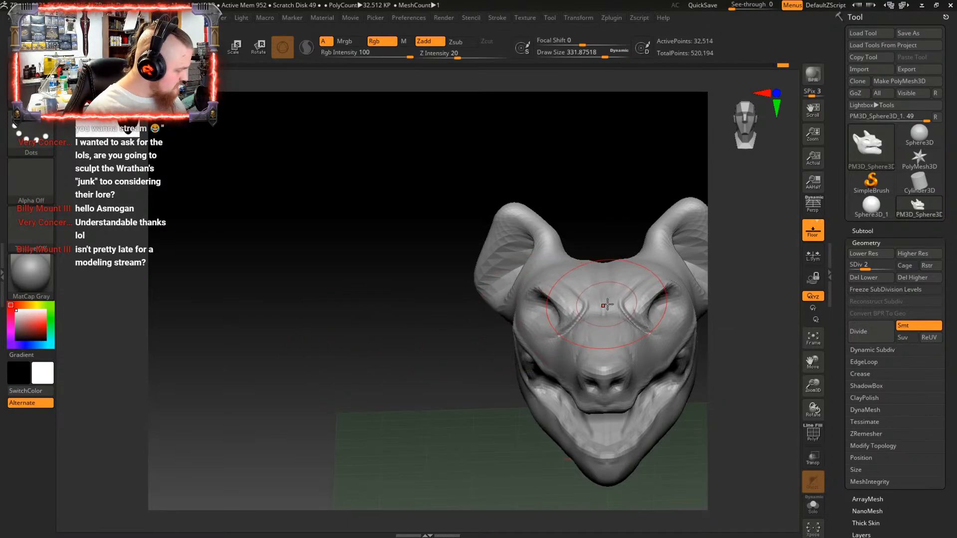
alt+right_drag(613, 324, 480, 321)
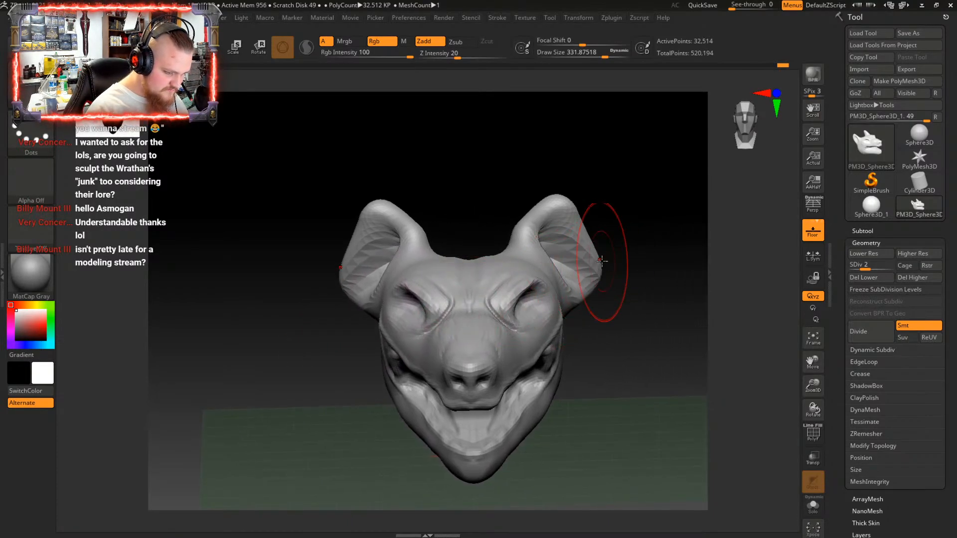
Stretch the tips of both ears upward to make the ears taller
mouse_move(582, 230)
mouse_down()
mouse_move(592, 227)
mouse_move(569, 193)
mouse_move(580, 129)
mouse_up()
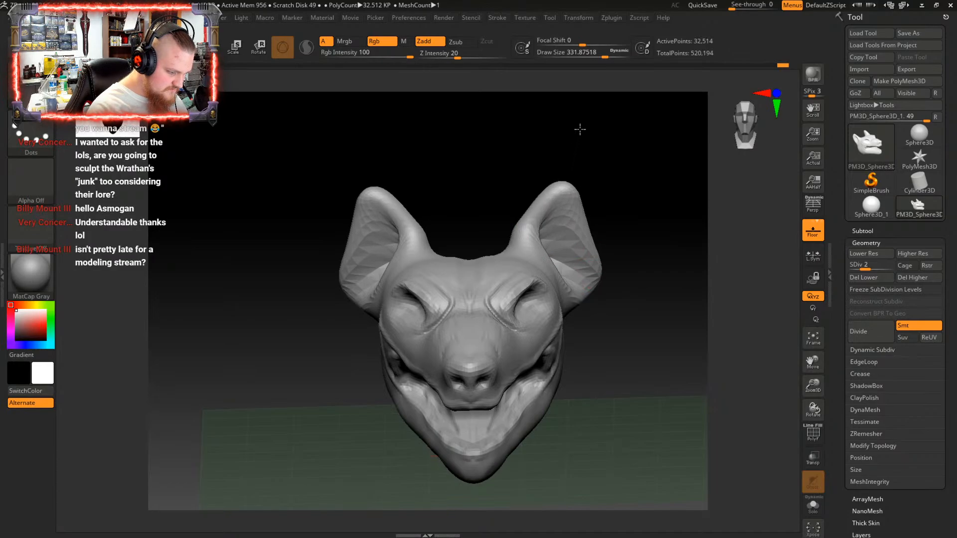
drag(597, 224, 584, 282)
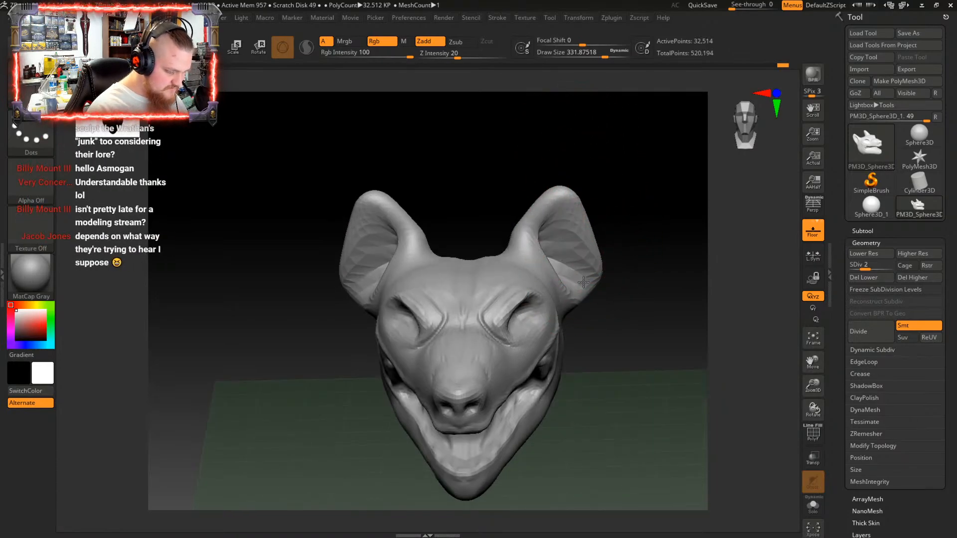
mouse_move(583, 283)
right_down()
mouse_move(656, 263)
mouse_move(548, 305)
mouse_move(497, 341)
right_up()
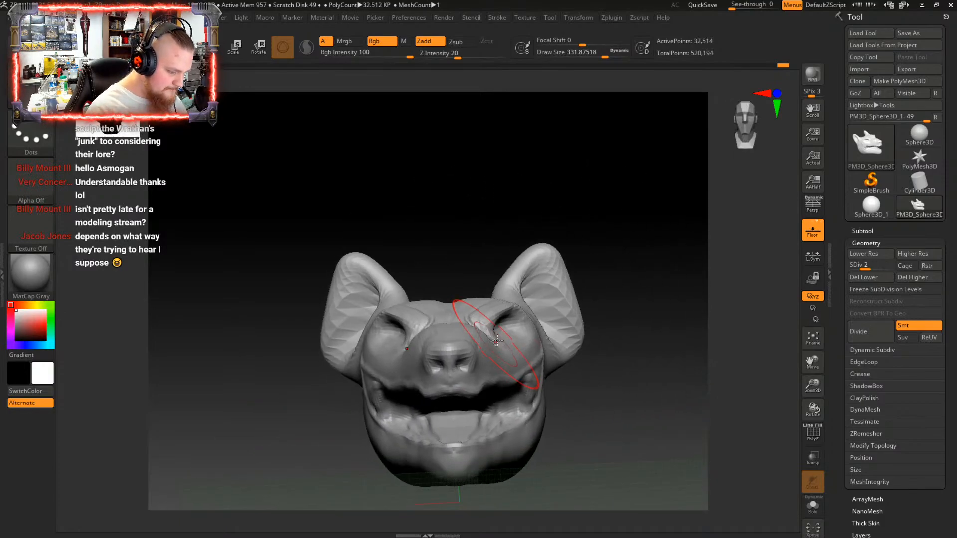
Set the Move brush's Z Intensity to 29 and draw both ear tips into narrower points
key(space)
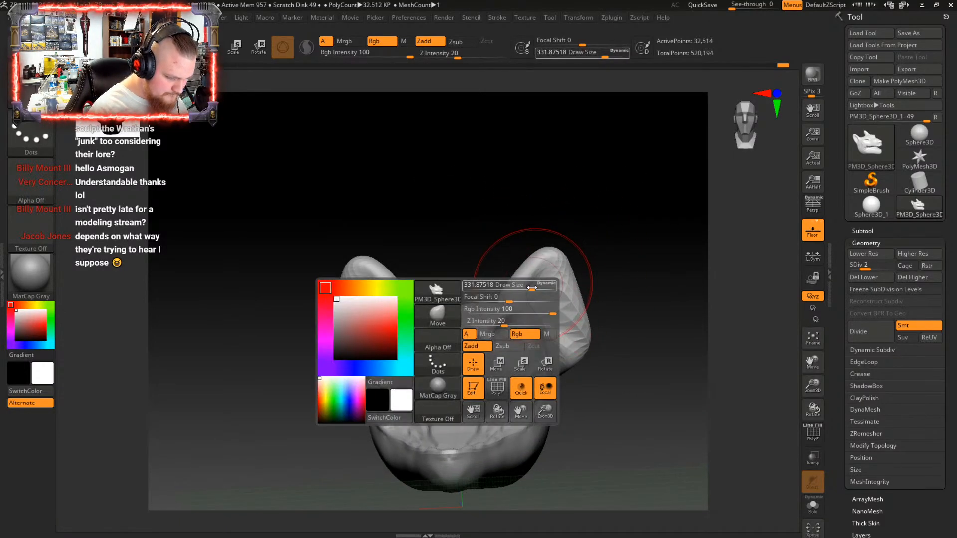
drag(504, 322, 514, 321)
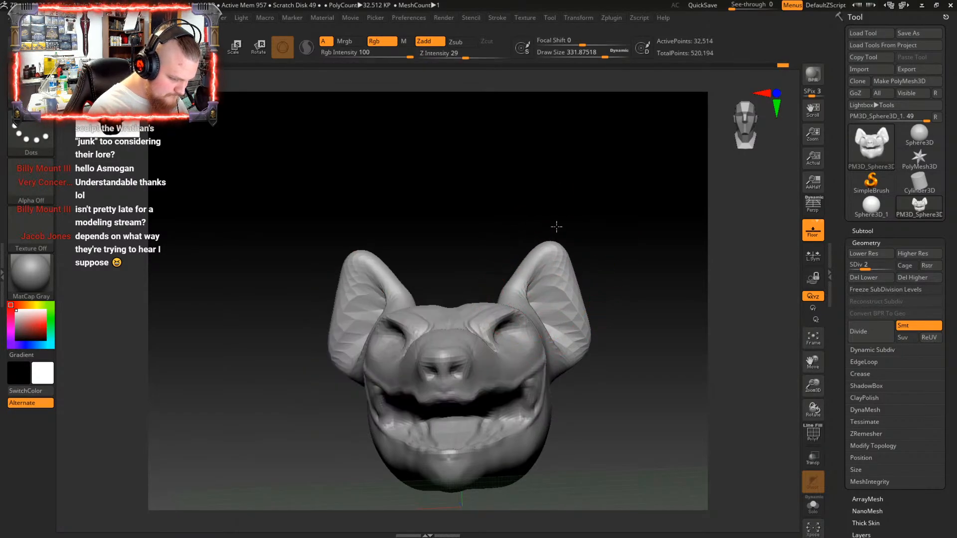
drag(560, 228, 595, 288)
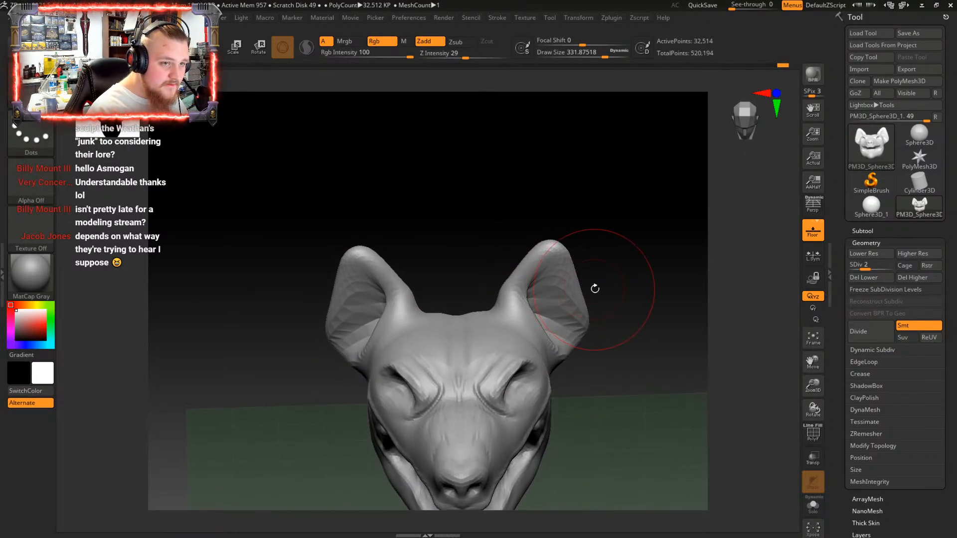
mouse_move(505, 288)
mouse_down()
mouse_move(526, 259)
mouse_move(563, 248)
mouse_move(557, 255)
mouse_up()
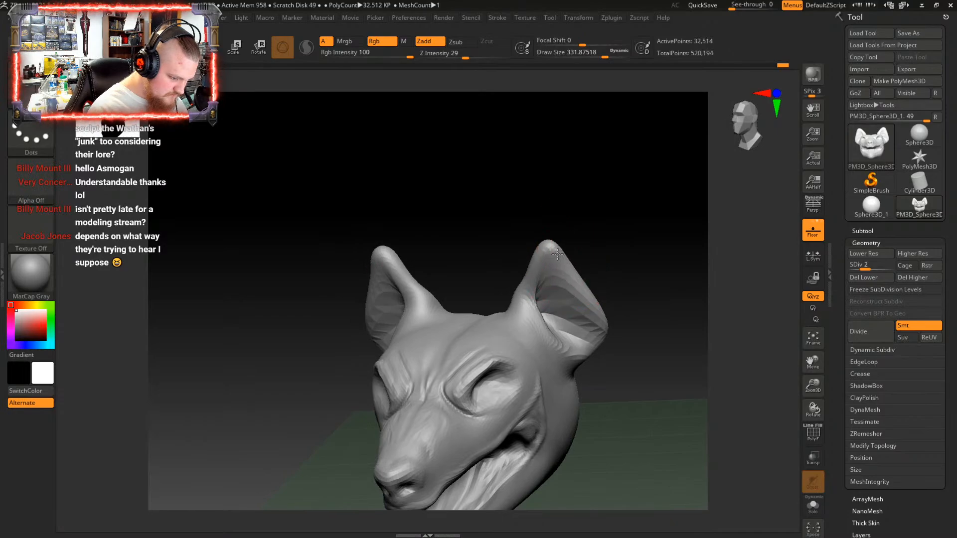
mouse_move(592, 300)
mouse_down()
mouse_move(613, 284)
mouse_move(607, 269)
mouse_move(582, 312)
mouse_move(553, 334)
mouse_up()
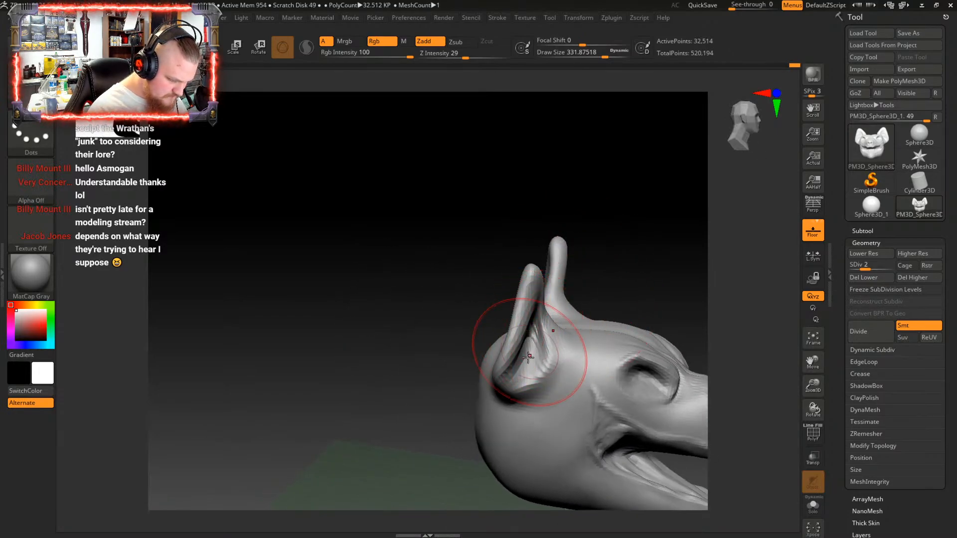
Reshape the bases and outer edges of both ears and flare the ears outward from the skull
drag(512, 387, 531, 383)
drag(594, 315, 570, 281)
drag(568, 343, 539, 361)
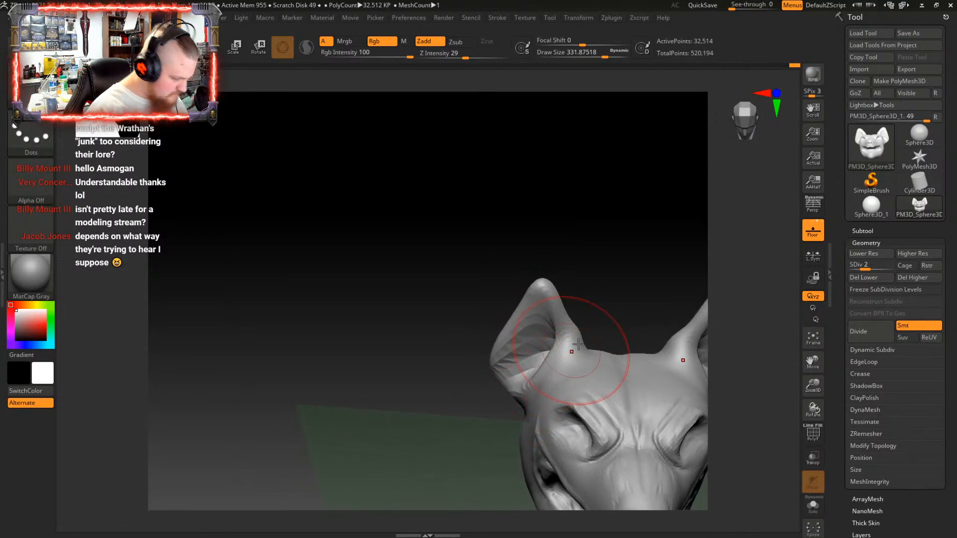
alt+drag(618, 317, 453, 231)
drag(588, 309, 519, 275)
alt+drag(519, 275, 564, 280)
mouse_move(508, 331)
right_down()
mouse_move(515, 309)
mouse_move(536, 344)
mouse_move(580, 299)
mouse_move(598, 269)
mouse_move(578, 224)
right_up()
drag(576, 150, 614, 145)
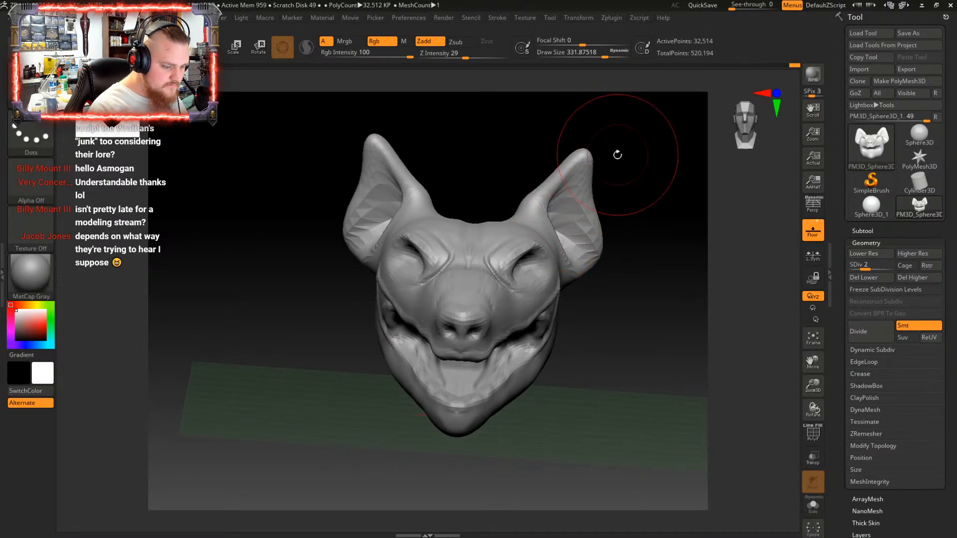
Bend the tips of both ears outward and slightly down, checking their silhouette from several angles
mouse_move(624, 167)
right_down()
mouse_move(594, 168)
mouse_move(585, 142)
right_up()
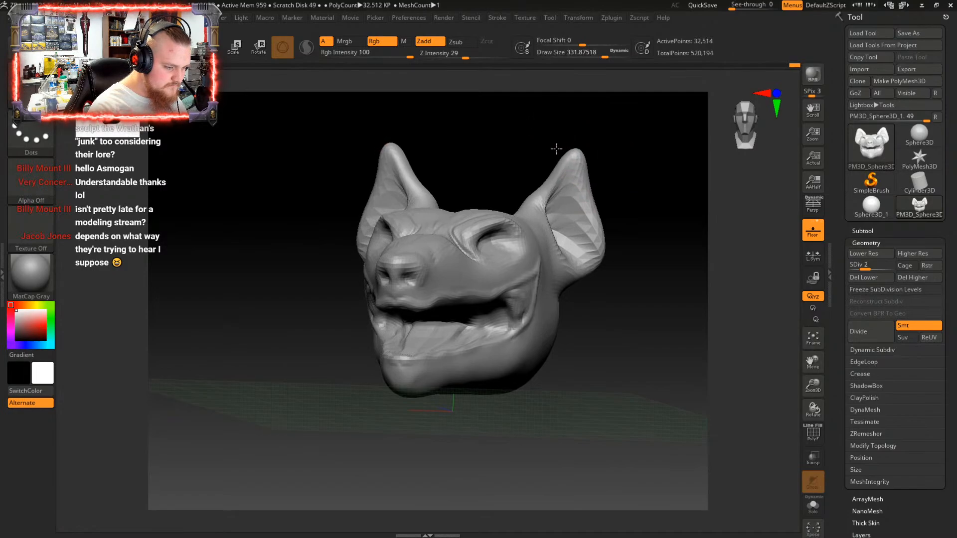
right_drag(524, 160, 598, 184)
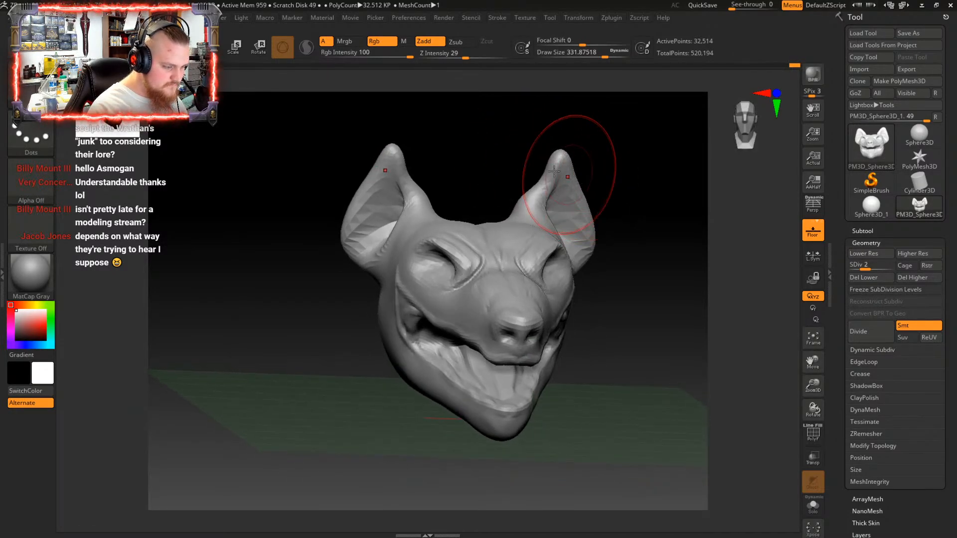
right_drag(391, 142, 377, 149)
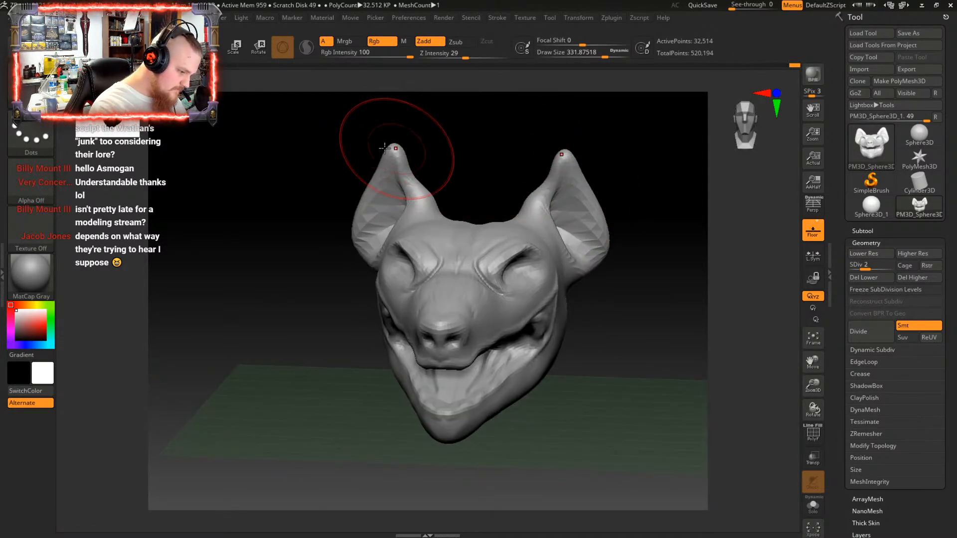
drag(396, 149, 366, 156)
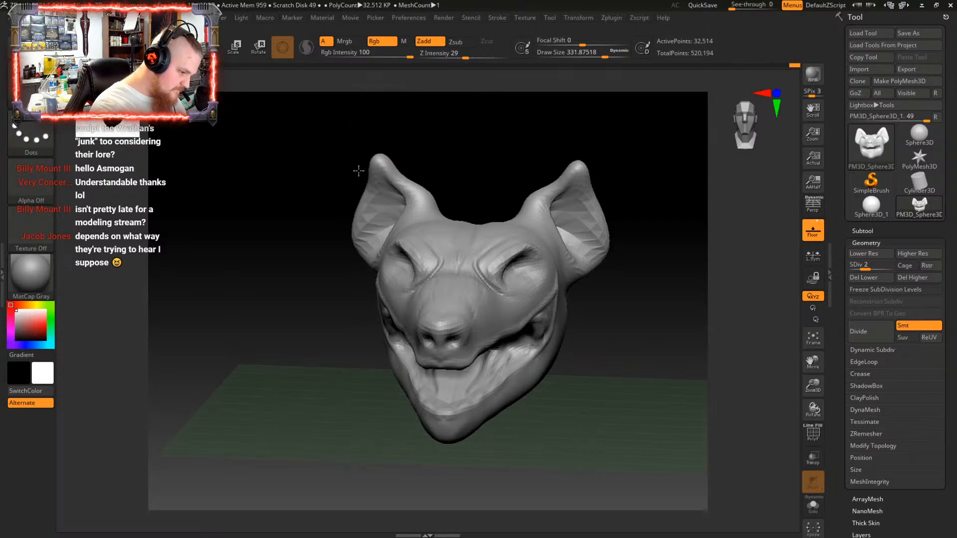
right_drag(562, 160, 544, 313)
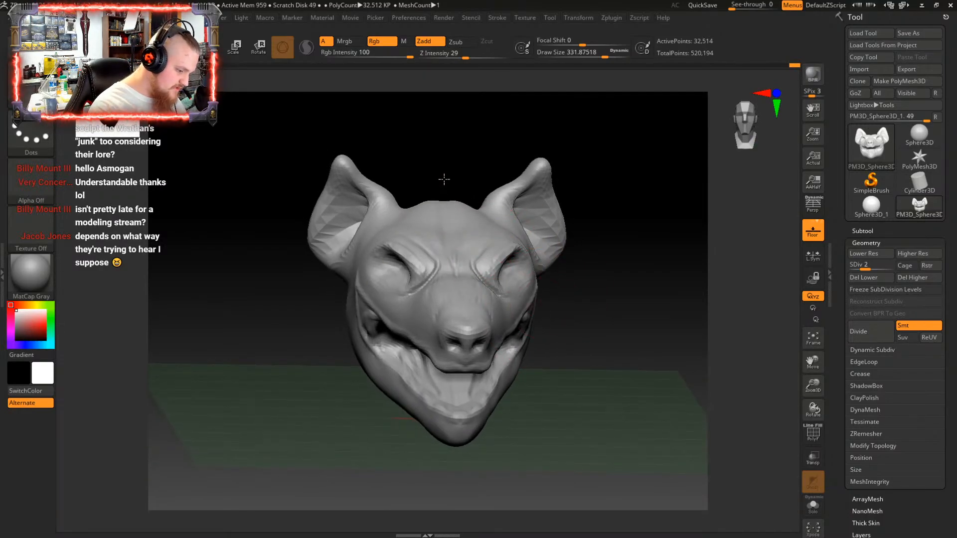
Enlarge the Move brush to a draw size of about 432 and round out the crown between the ears
right_drag(479, 212, 451, 235)
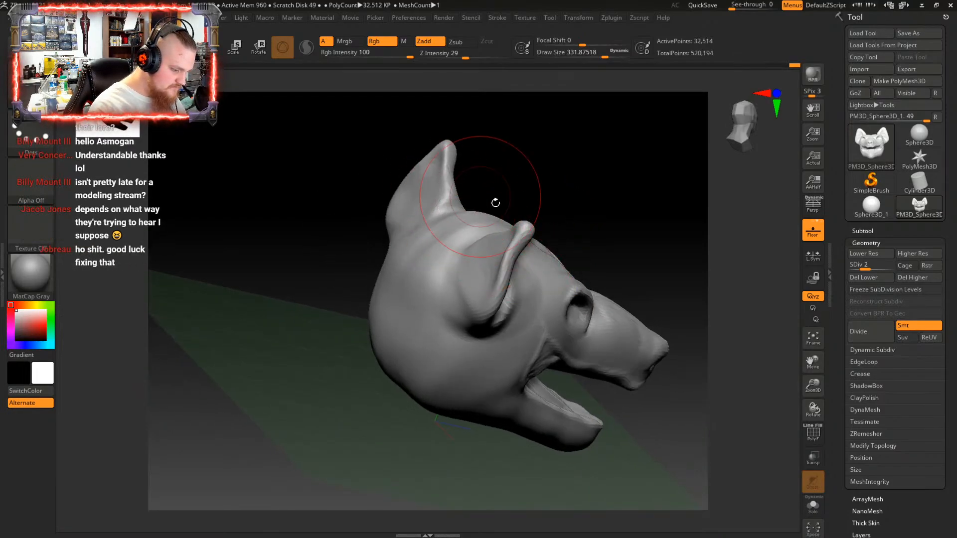
mouse_move(496, 203)
right_down()
mouse_move(532, 225)
mouse_move(499, 195)
mouse_move(521, 226)
mouse_move(536, 211)
mouse_move(528, 208)
mouse_move(543, 218)
right_up()
key(space)
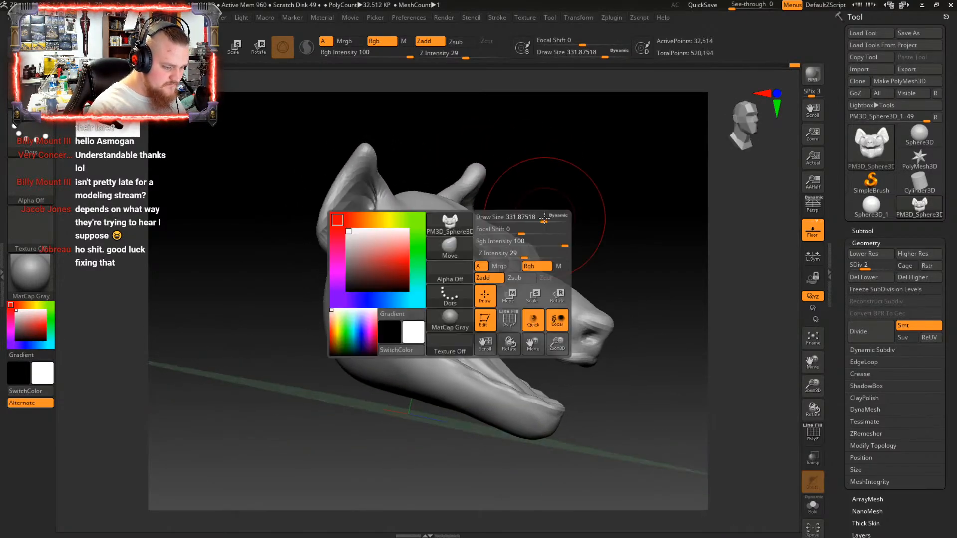
drag(538, 221, 550, 220)
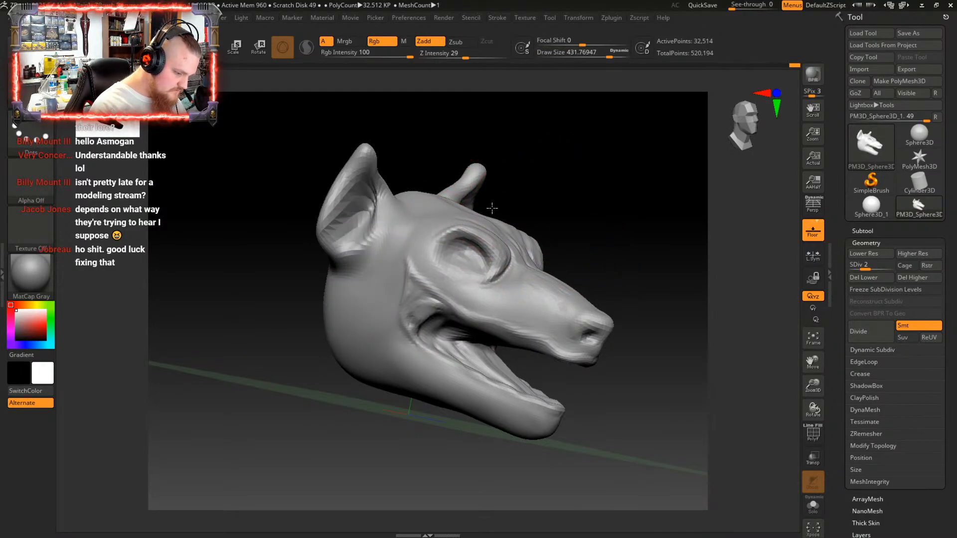
mouse_move(492, 208)
right_down()
mouse_move(539, 209)
mouse_move(489, 231)
mouse_move(534, 212)
mouse_move(526, 214)
right_up()
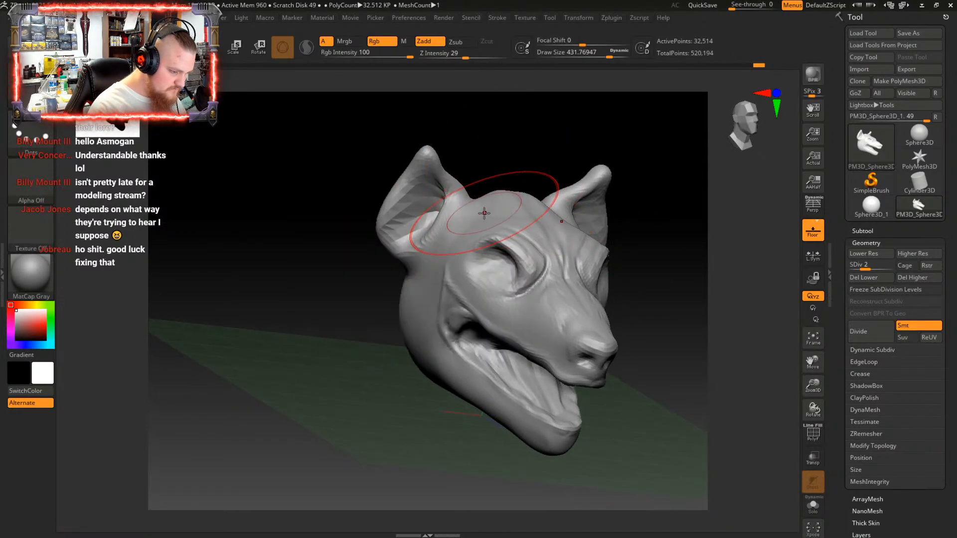
mouse_move(471, 201)
right_down()
mouse_move(534, 171)
mouse_move(566, 186)
mouse_move(526, 203)
mouse_move(543, 216)
mouse_move(519, 251)
mouse_move(541, 235)
mouse_move(563, 244)
mouse_move(574, 233)
mouse_move(560, 253)
mouse_move(582, 273)
right_up()
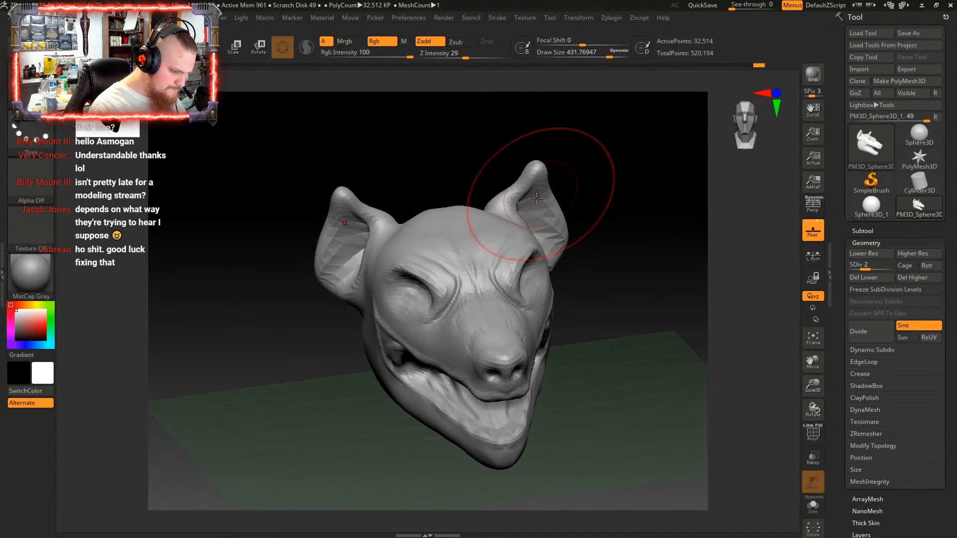
right_drag(537, 198, 508, 240)
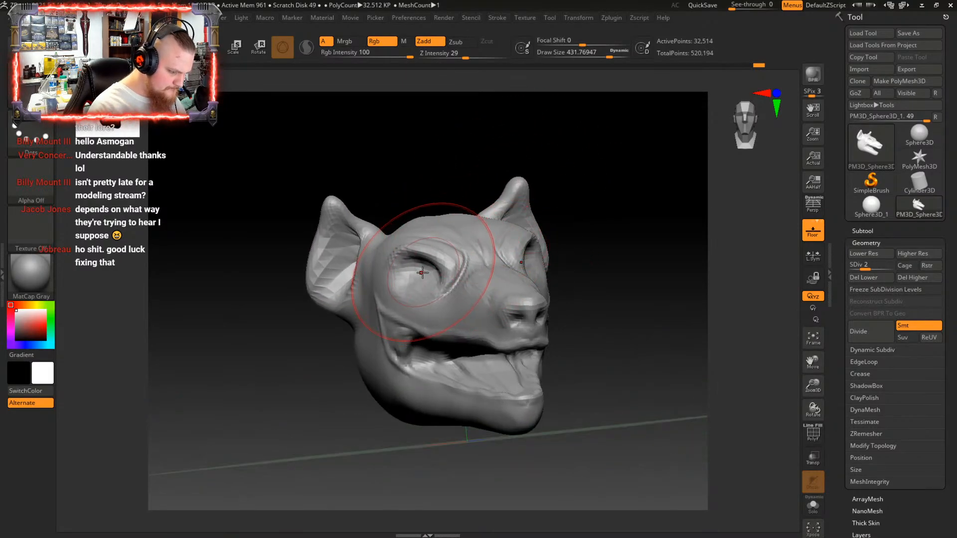
mouse_move(464, 328)
right_down()
mouse_move(495, 317)
mouse_move(449, 227)
mouse_move(504, 269)
mouse_move(524, 246)
mouse_move(544, 274)
mouse_move(535, 284)
mouse_move(553, 272)
mouse_move(534, 284)
mouse_move(574, 219)
mouse_move(470, 150)
right_up()
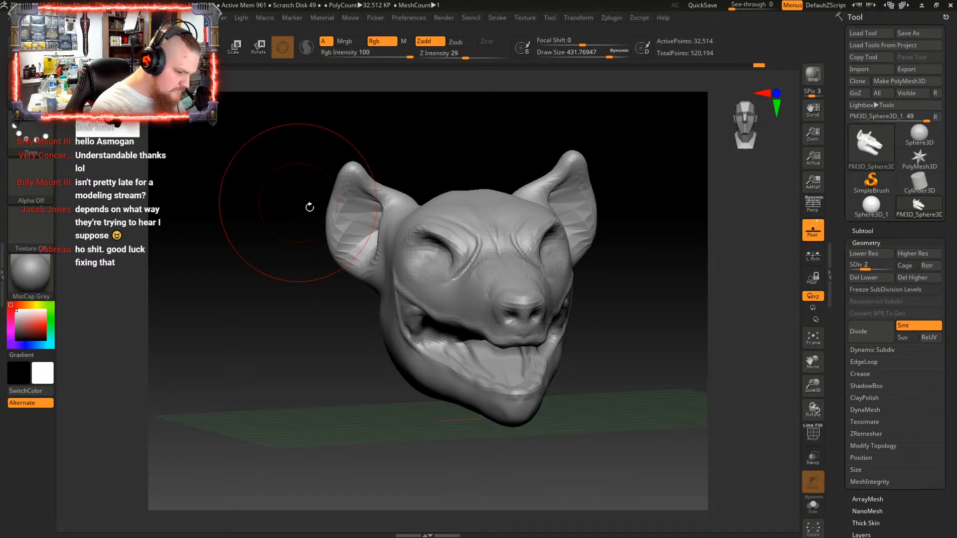
mouse_move(310, 207)
right_down()
mouse_move(525, 212)
mouse_move(626, 267)
mouse_move(486, 267)
right_up()
Reduce the Move brush to a draw size of about 220 and refine the bend of both ear tips
key(space)
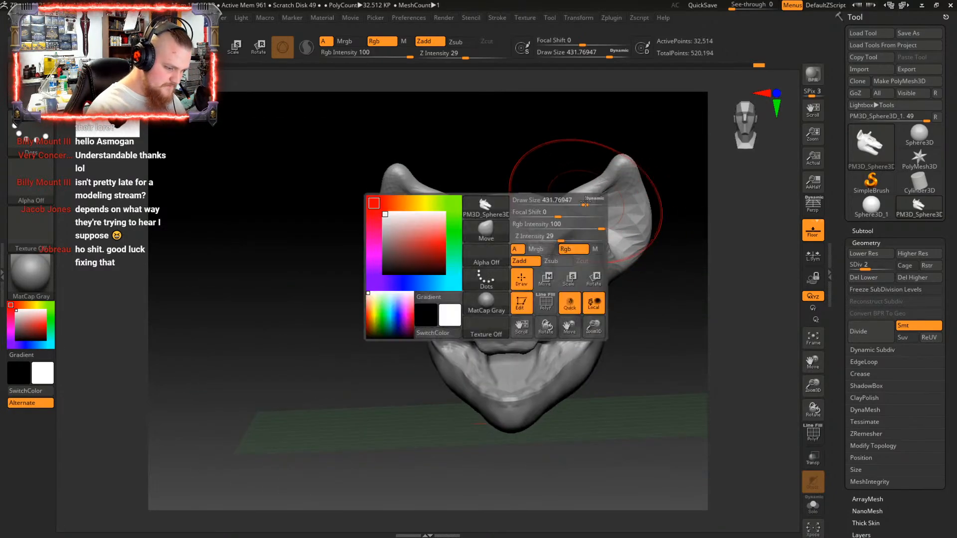
drag(589, 203, 568, 205)
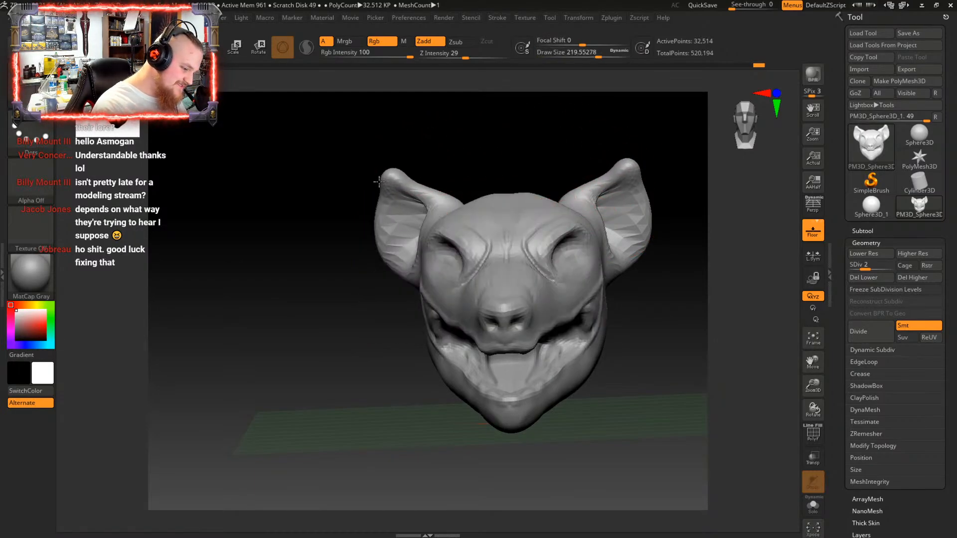
right_drag(427, 212, 488, 214)
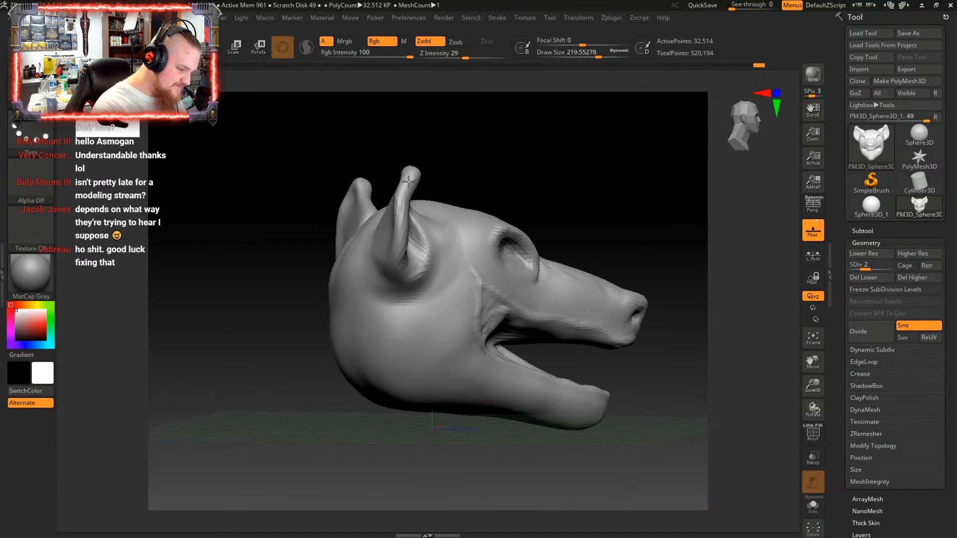
drag(428, 189, 387, 195)
Smooth the outer edges and inner surfaces of both ears at a draw size of about 220
shift+drag(304, 202, 430, 205)
mouse_move(376, 190)
mouse_down()
mouse_move(439, 195)
mouse_move(406, 181)
mouse_move(369, 217)
mouse_up()
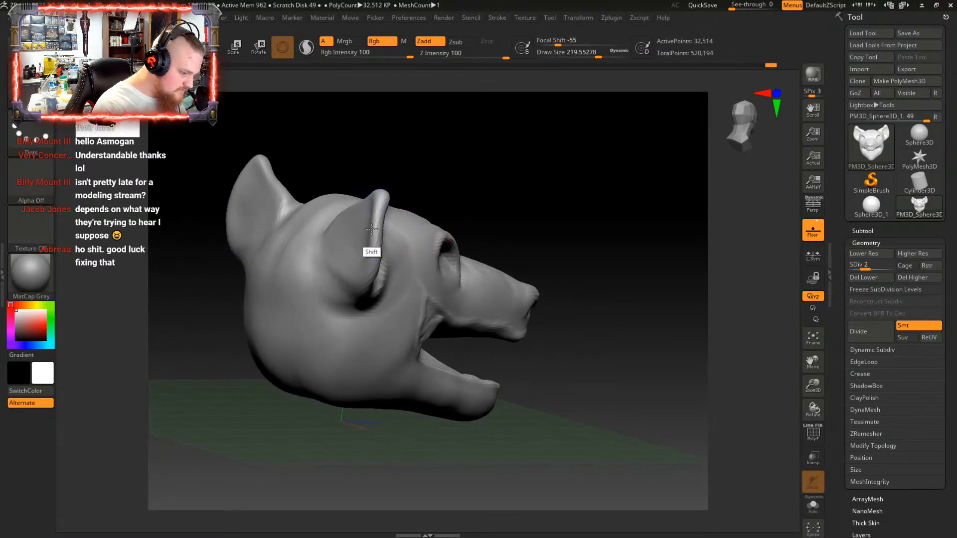
mouse_move(491, 199)
mouse_down()
mouse_move(468, 210)
mouse_move(442, 203)
mouse_move(468, 202)
mouse_up()
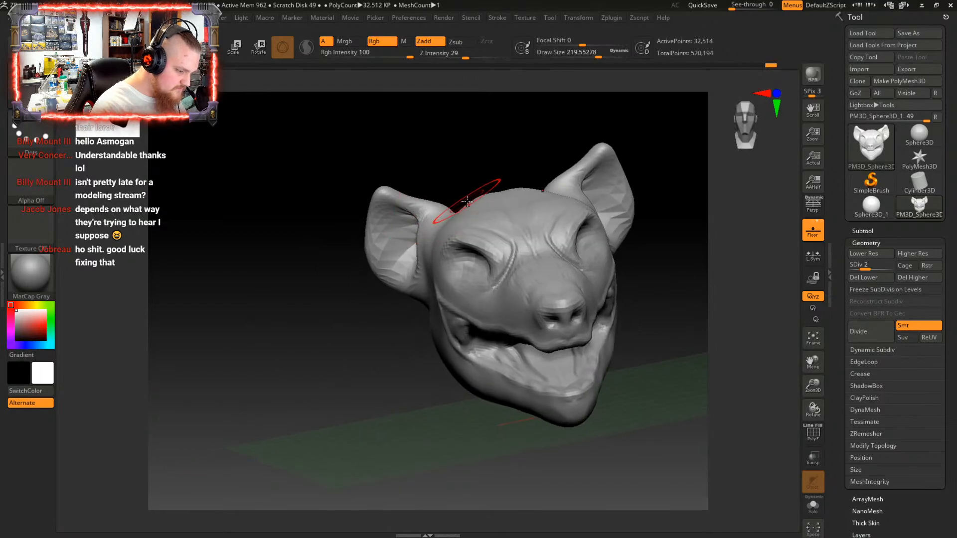
alt+right_drag(477, 208, 452, 204)
shift+drag(368, 225, 365, 244)
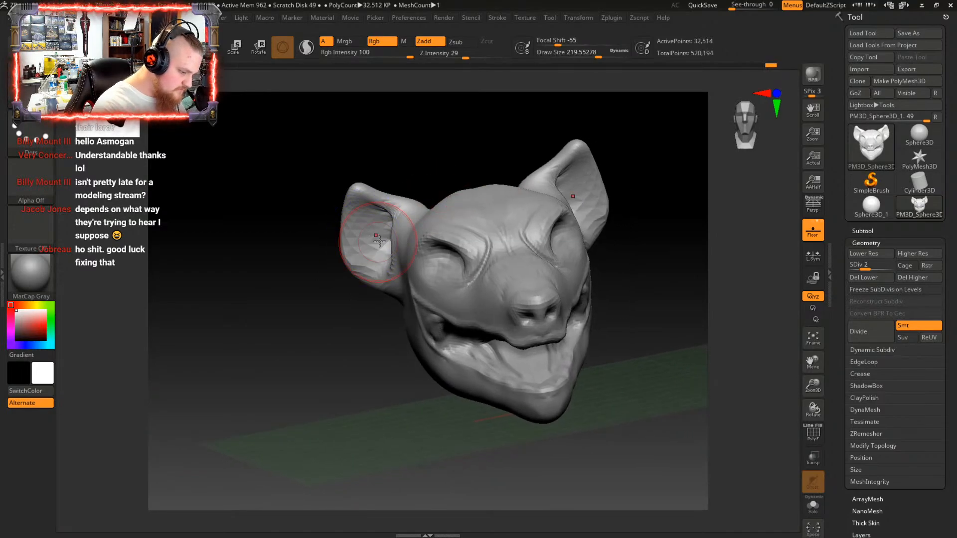
Examine the whole head from the front and below, and inspect the nose, mouth and eye sockets up close
mouse_move(379, 241)
right_down()
mouse_move(449, 240)
mouse_move(456, 223)
mouse_move(461, 246)
mouse_move(465, 224)
mouse_move(479, 231)
mouse_move(455, 241)
mouse_move(470, 245)
right_up()
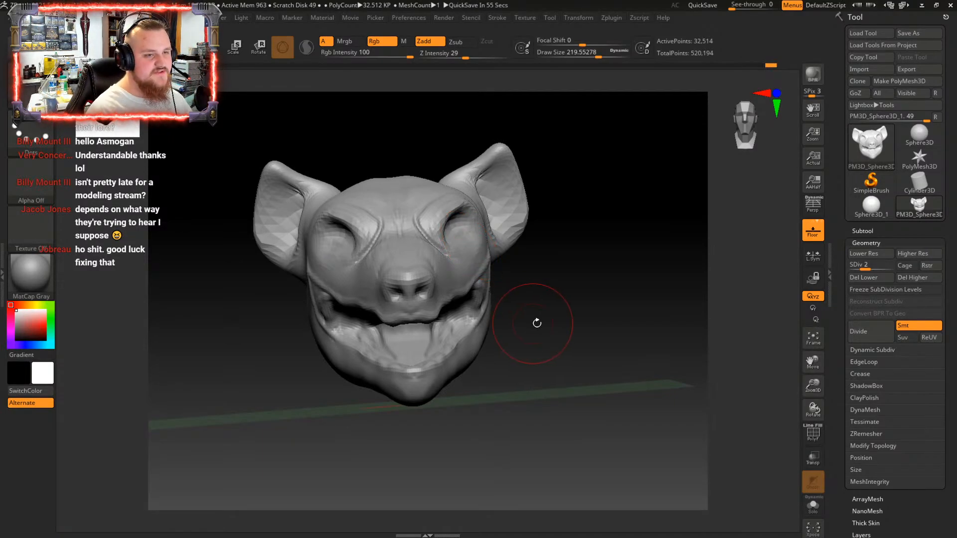
mouse_move(542, 325)
right_down()
mouse_move(513, 321)
mouse_move(519, 308)
mouse_move(500, 325)
mouse_move(499, 367)
right_up()
right_drag(518, 319, 513, 276)
right_drag(449, 312, 452, 537)
right_drag(547, 254, 504, 270)
right_drag(526, 304, 474, 279)
alt+right_drag(474, 280, 467, 379)
alt+right_drag(489, 272, 523, 306)
right_drag(677, 224, 661, 209)
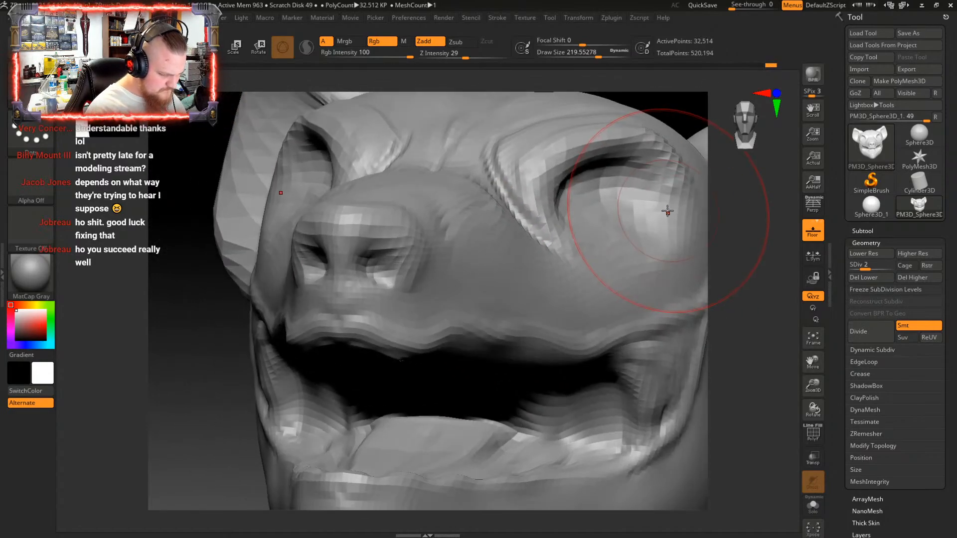
right_drag(593, 295, 588, 260)
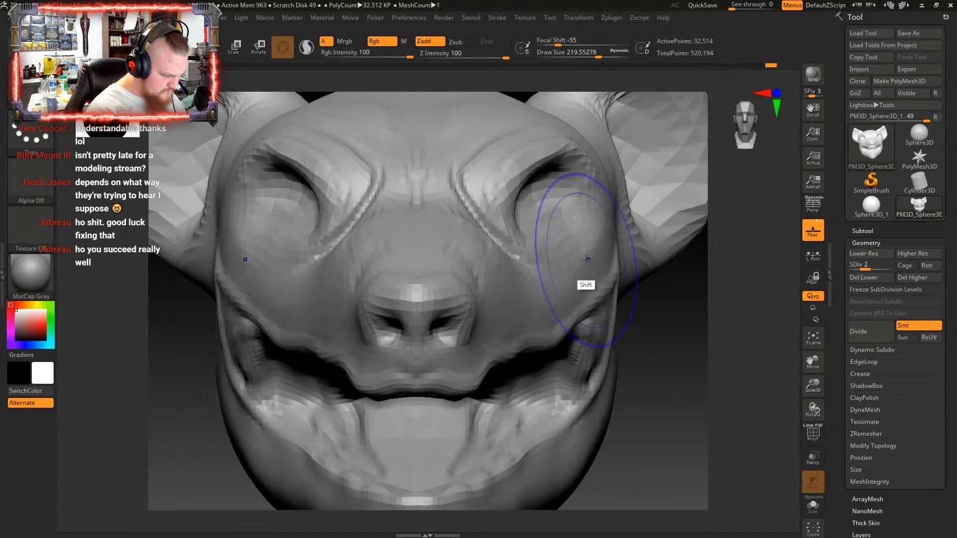
Switch to the ClayBuildup brush at a draw size of about 29 and carve a crease behind the outer edge of each nostril
key(b)
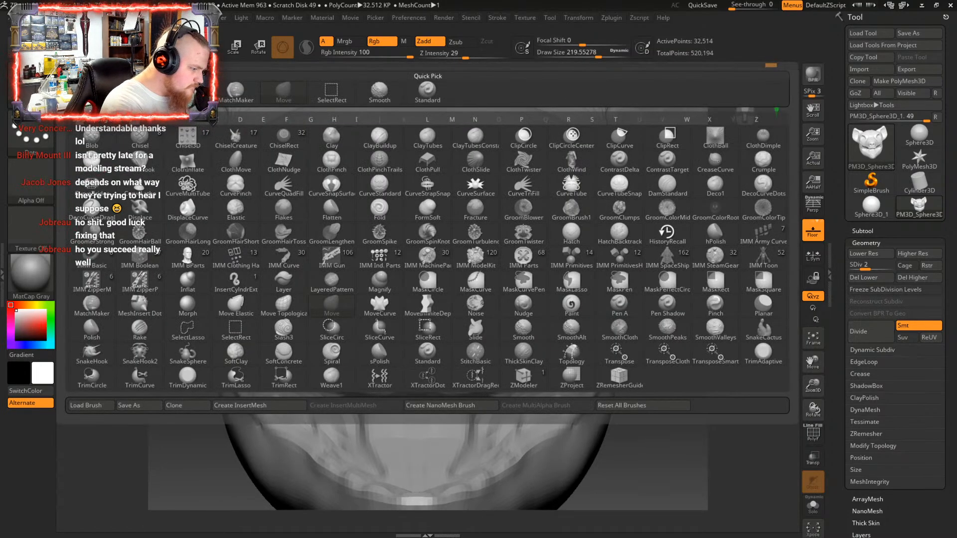
key(c)
key(b)
mouse_move(476, 309)
right_down()
mouse_move(490, 327)
mouse_move(467, 339)
right_up()
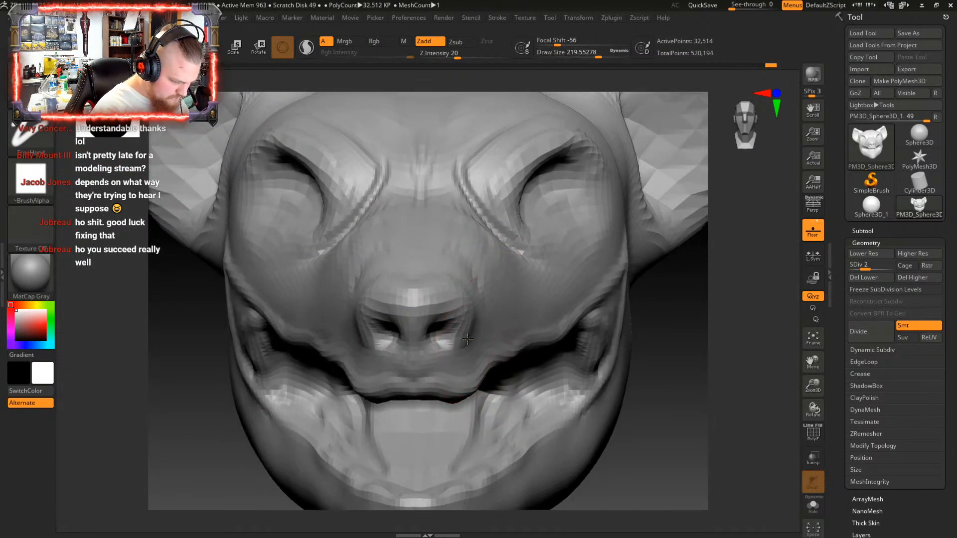
right_click(467, 339)
mouse_move(468, 339)
mouse_down()
mouse_move(434, 343)
mouse_move(446, 344)
mouse_move(446, 330)
mouse_up()
right_click(453, 326)
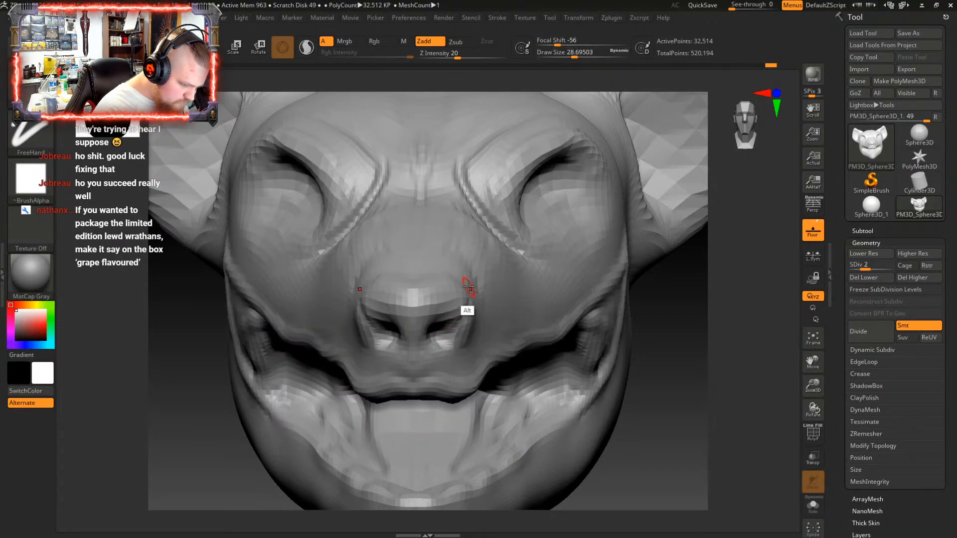
right_click(457, 323)
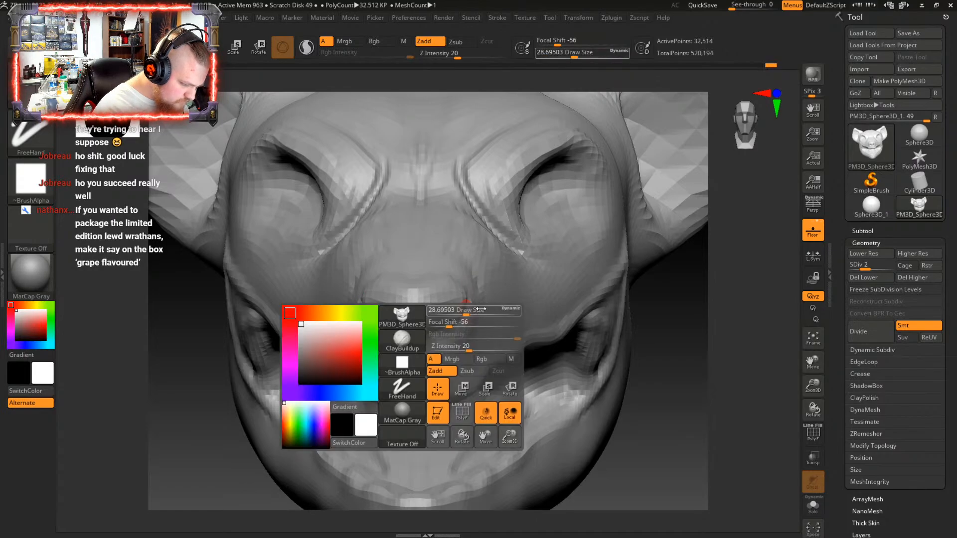
right_drag(474, 301, 491, 301)
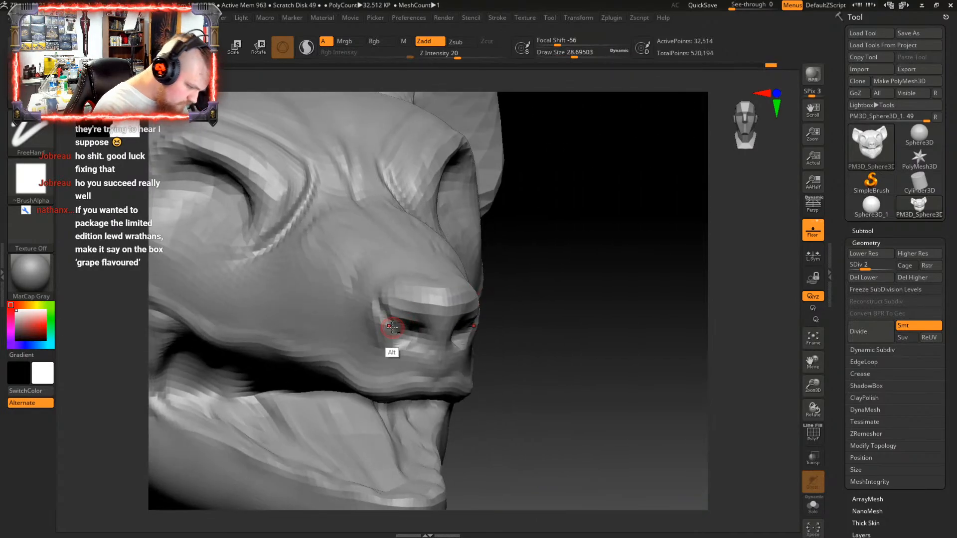
mouse_move(391, 327)
alt+mouse_down()
mouse_move(403, 333)
mouse_move(376, 296)
alt+mouse_up()
mouse_move(428, 317)
right_down()
mouse_move(449, 246)
mouse_move(459, 291)
mouse_move(486, 263)
mouse_move(412, 256)
right_up()
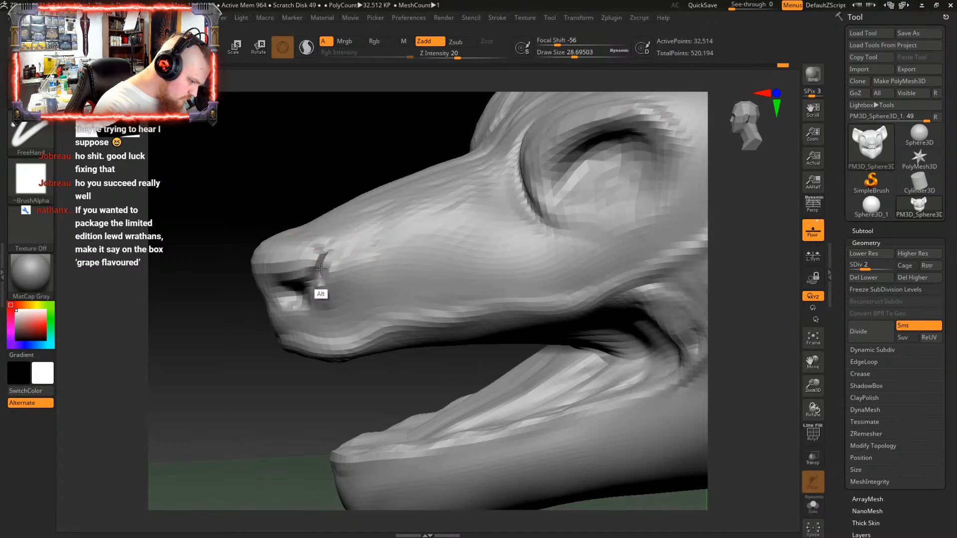
Soften the carved creases beside both nostrils with the Smooth brush, working from the side and front
mouse_move(320, 247)
right_down()
mouse_move(399, 276)
mouse_move(399, 261)
right_up()
right_drag(346, 316, 375, 306)
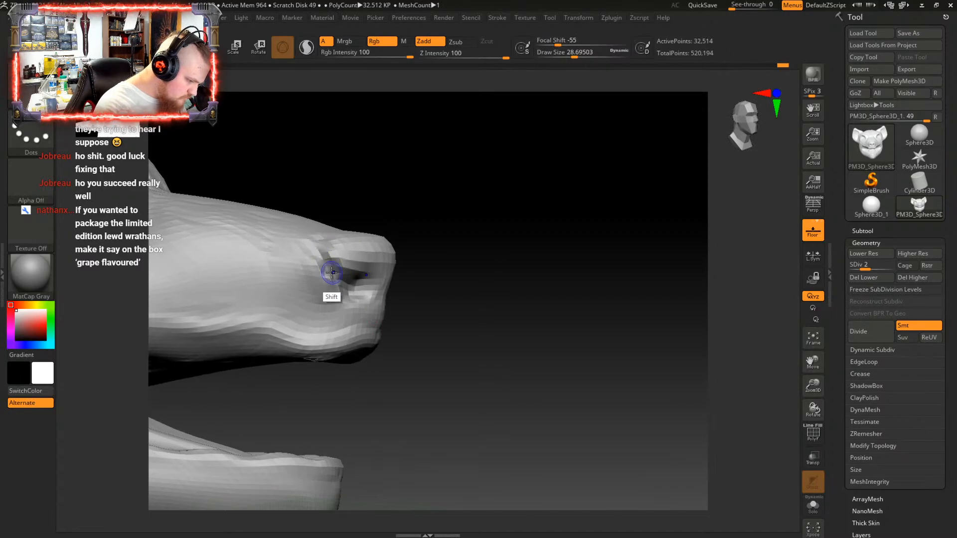
right_drag(337, 272, 342, 243)
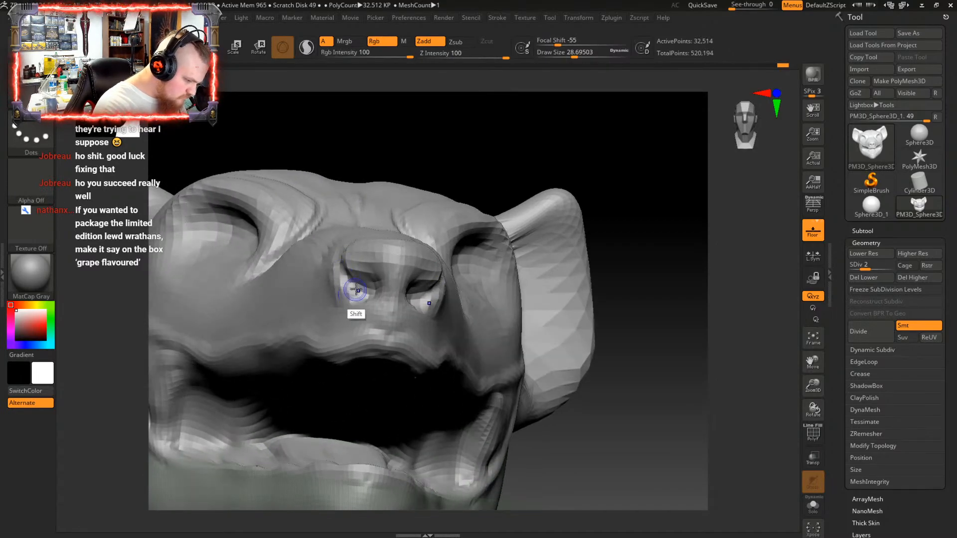
mouse_move(357, 311)
right_down()
mouse_move(454, 276)
mouse_move(437, 334)
mouse_move(442, 363)
mouse_move(462, 289)
mouse_move(457, 310)
right_up()
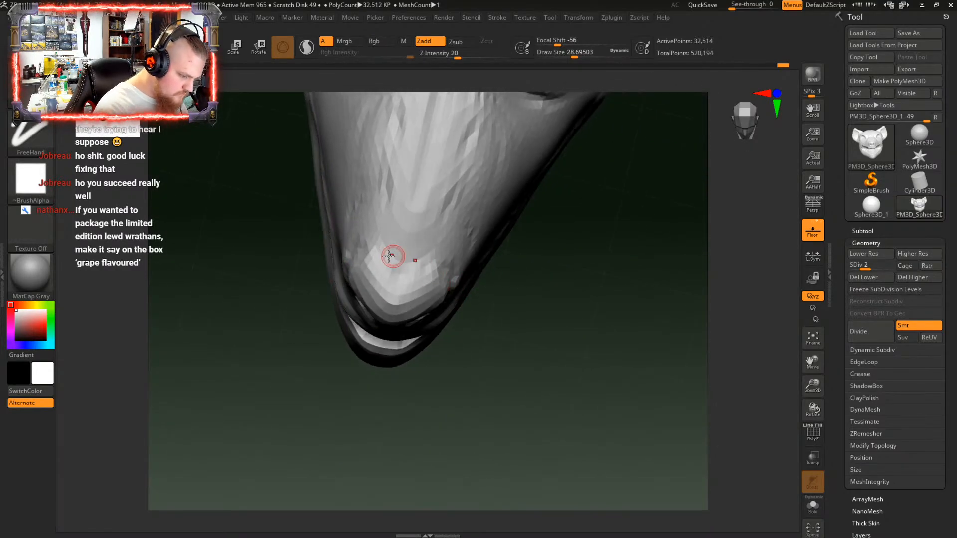
Define the upper rear edge of the nose pad with ClayBuildup strokes across the snout and smooth the transition
drag(403, 261, 430, 256)
right_drag(449, 250, 452, 219)
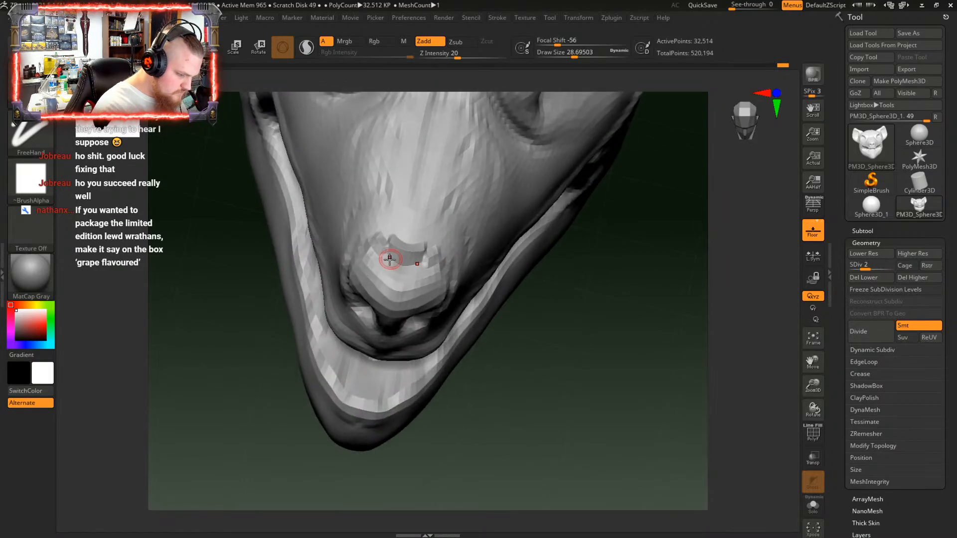
mouse_move(390, 259)
mouse_down()
mouse_move(420, 254)
mouse_move(387, 246)
mouse_move(398, 247)
mouse_up()
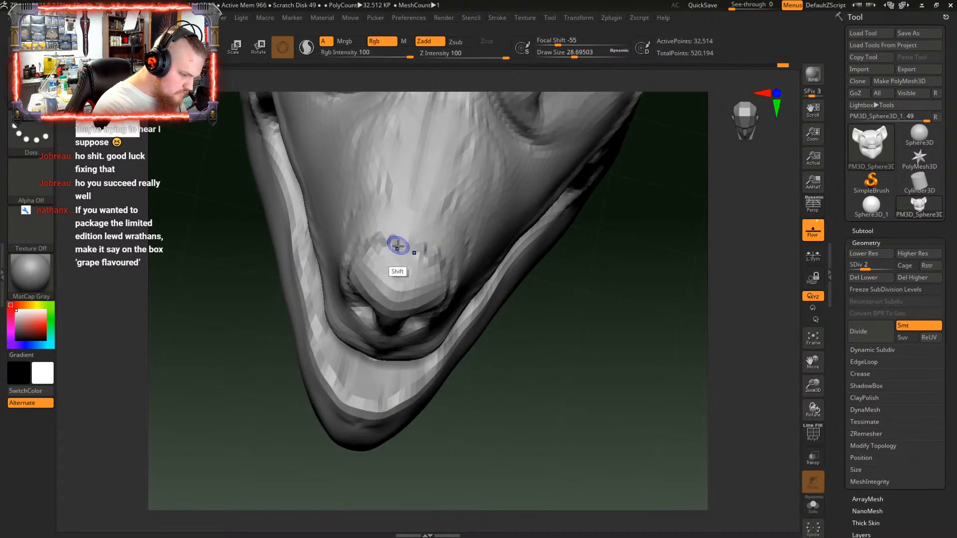
mouse_move(398, 246)
right_down()
mouse_move(418, 241)
mouse_move(400, 204)
mouse_move(523, 237)
mouse_move(468, 229)
right_up()
Enlarge the ClayBuildup brush to a draw size of about 110 and stroke a lip ridge around the mouth corner
alt+right_drag(510, 285, 504, 256)
mouse_move(434, 257)
right_down()
mouse_move(488, 268)
mouse_move(439, 219)
right_up()
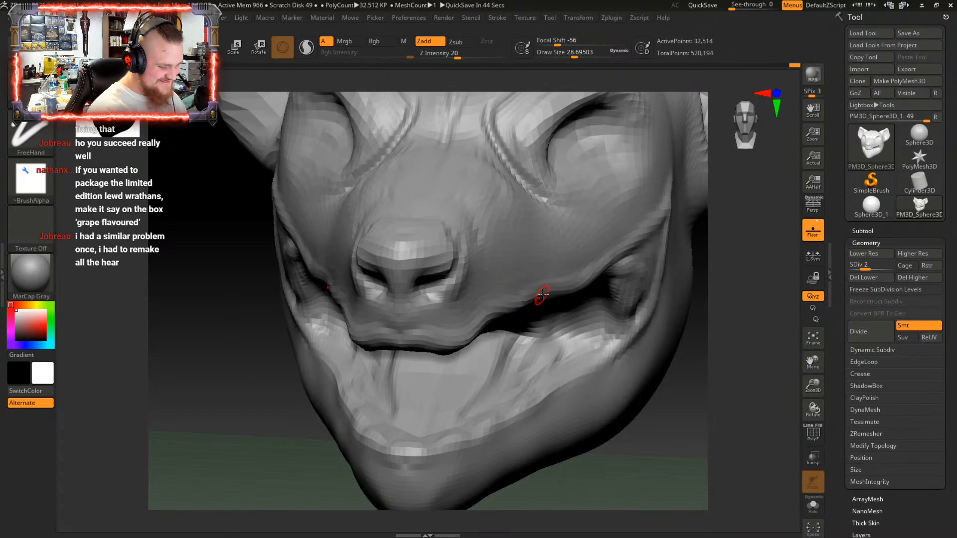
mouse_move(543, 295)
right_down()
mouse_move(604, 284)
mouse_move(506, 279)
mouse_move(532, 282)
mouse_move(551, 302)
mouse_move(541, 289)
mouse_move(519, 291)
mouse_move(521, 273)
mouse_move(503, 271)
mouse_move(527, 227)
mouse_move(518, 250)
mouse_move(511, 242)
mouse_move(528, 199)
mouse_move(498, 284)
mouse_move(535, 311)
mouse_move(538, 336)
mouse_move(554, 288)
right_up()
mouse_move(483, 262)
alt+right_down()
mouse_move(491, 285)
mouse_move(462, 299)
alt+right_up()
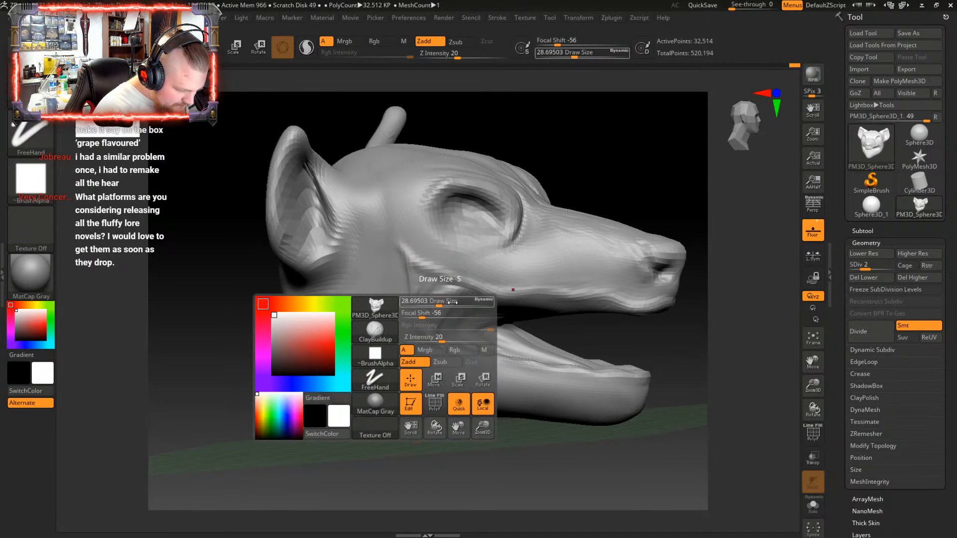
click(453, 303)
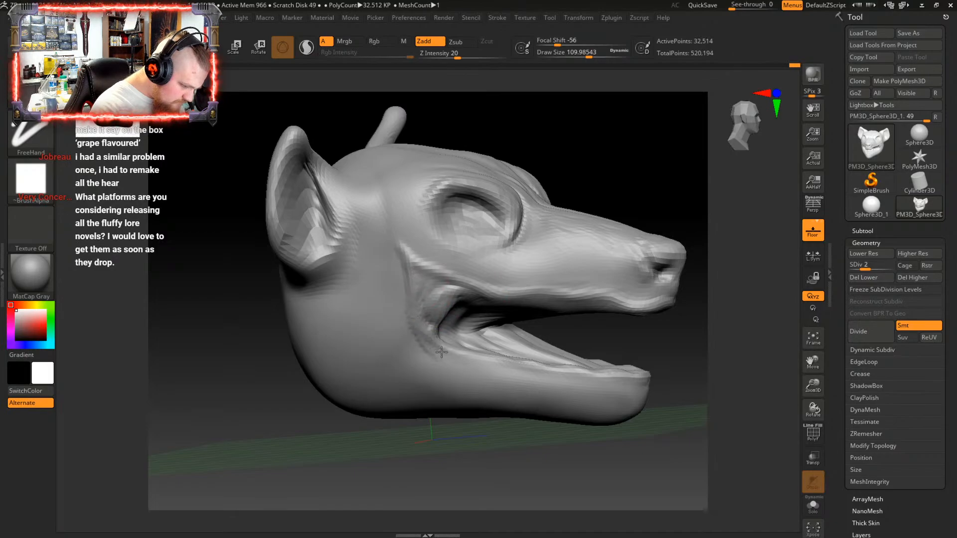
mouse_move(441, 352)
mouse_down()
mouse_move(478, 368)
mouse_move(524, 369)
mouse_up()
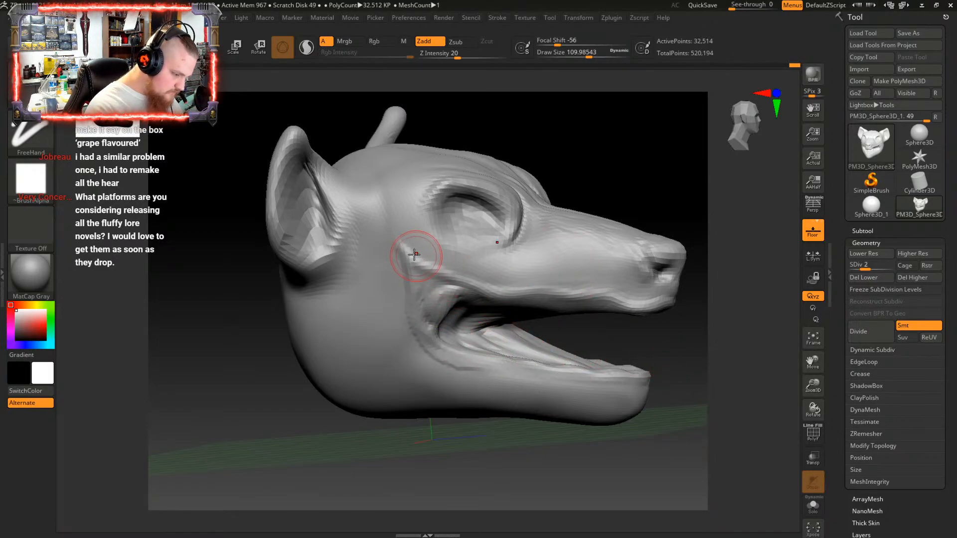
Reduce the draw size to about 55, extend the lip ridge along the lower jaw and deepen the cheek behind the mouth corner
right_drag(425, 289, 420, 289)
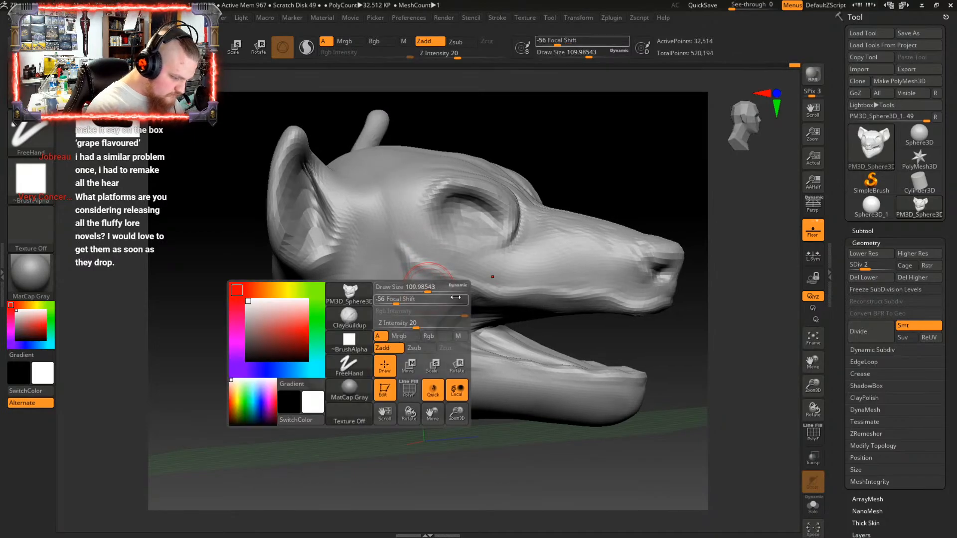
right_click(420, 290)
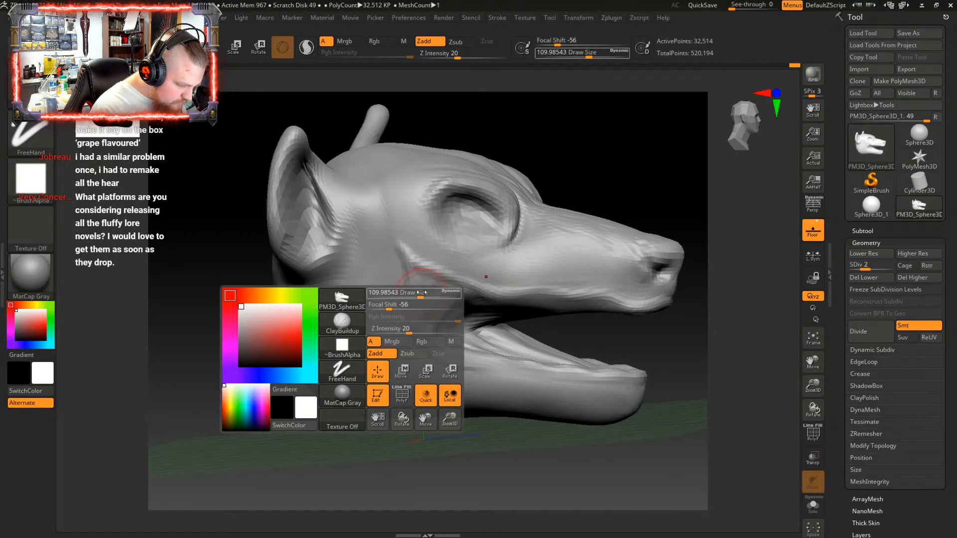
drag(425, 294, 419, 295)
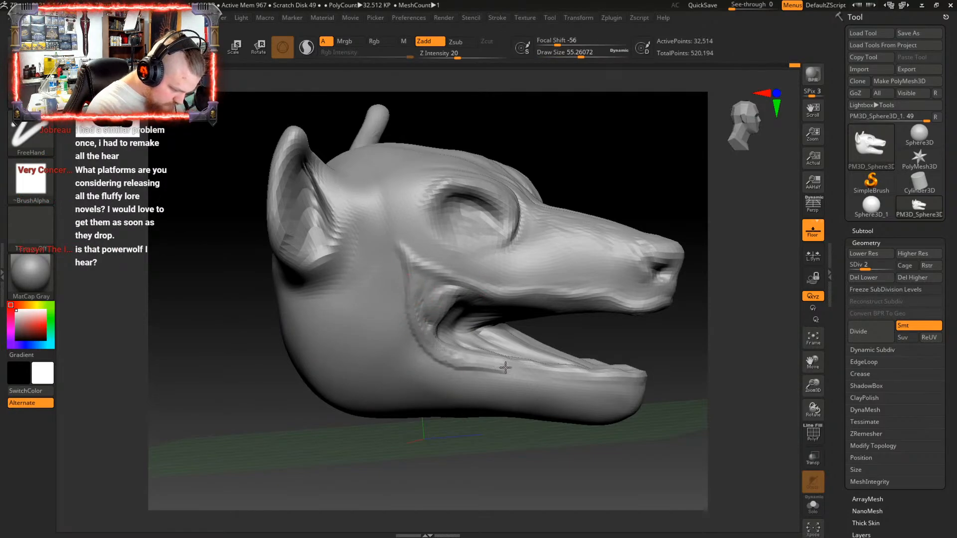
drag(592, 377, 642, 380)
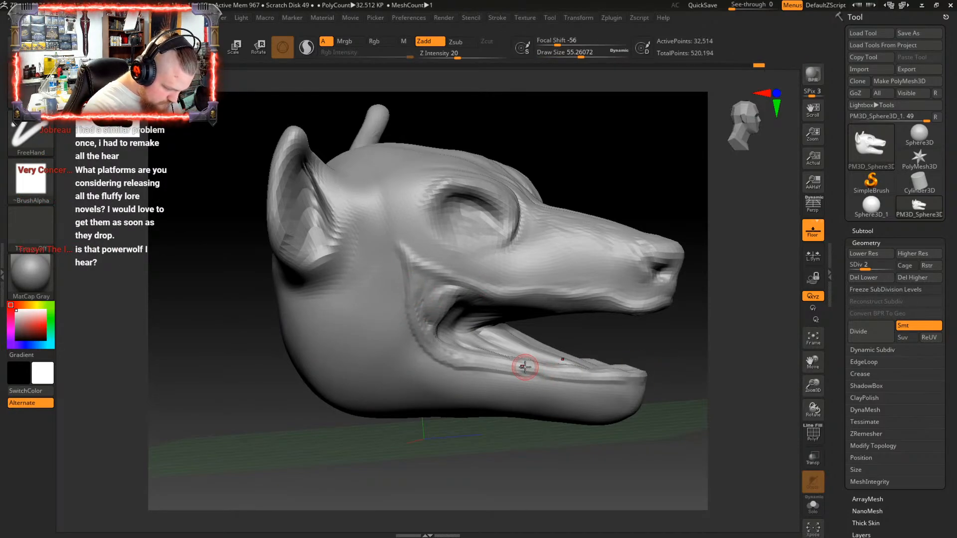
mouse_move(439, 273)
mouse_down()
mouse_move(407, 254)
mouse_move(421, 321)
mouse_up()
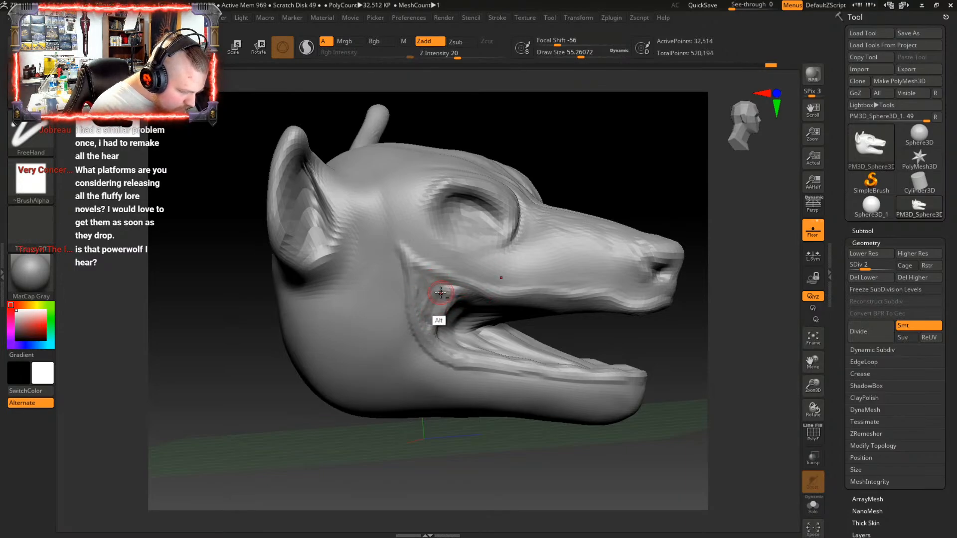
Examine the lip ridge, mouth corners and overall head shape from several angles
right_drag(510, 267, 474, 249)
alt+right_drag(507, 314, 464, 308)
right_drag(556, 306, 482, 353)
alt+right_drag(572, 292, 489, 331)
right_drag(585, 310, 598, 274)
alt+right_drag(529, 312, 568, 315)
right_drag(394, 372, 454, 353)
right_drag(388, 354, 445, 243)
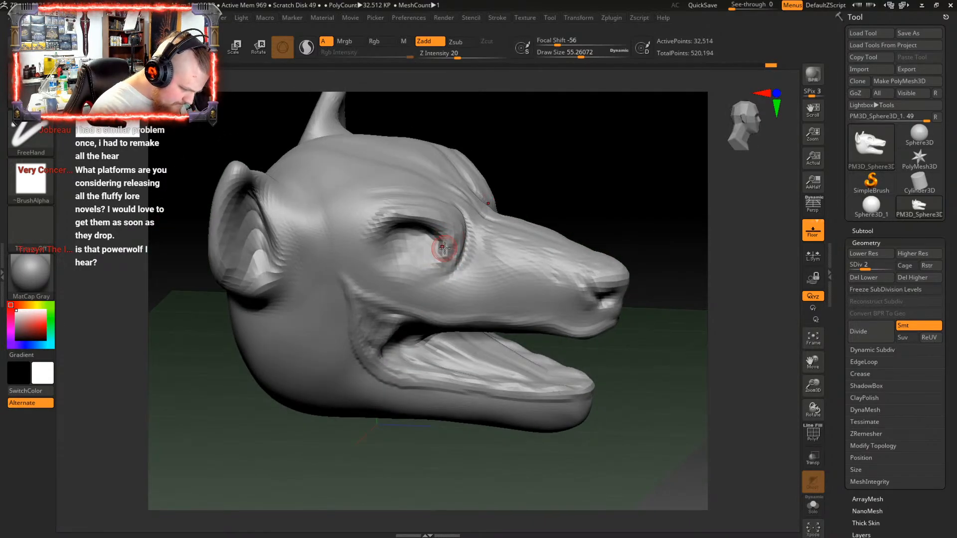
Carve the eye sockets deeper with ClayBuildup and smooth their inner surfaces at a draw size of about 55
right_drag(414, 272, 449, 251)
key(shift)
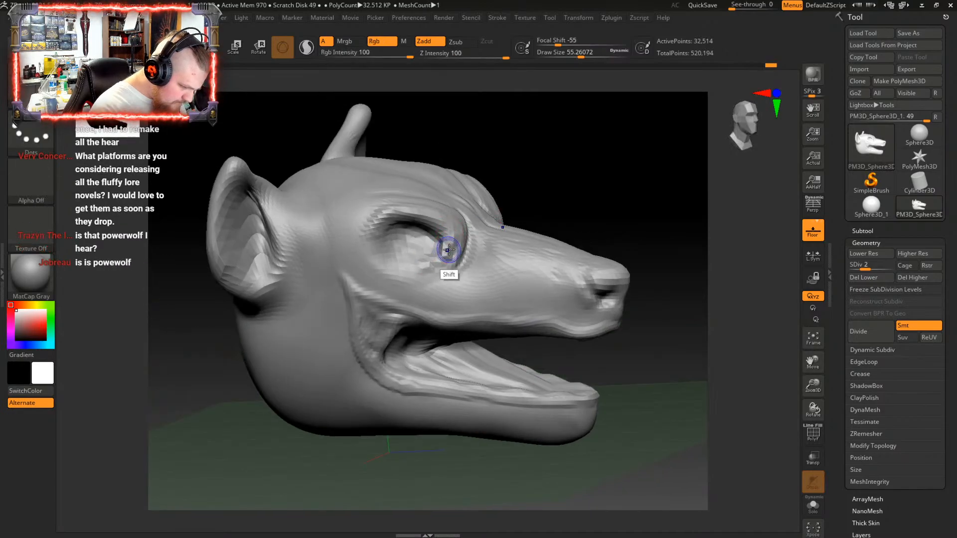
mouse_move(412, 276)
right_down()
mouse_move(423, 233)
mouse_move(406, 247)
mouse_move(414, 244)
right_up()
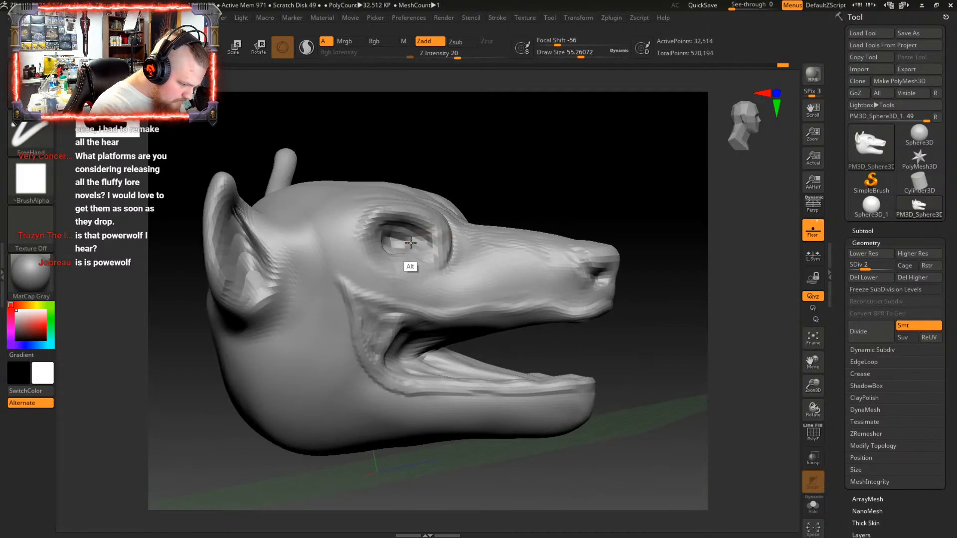
key(shift)
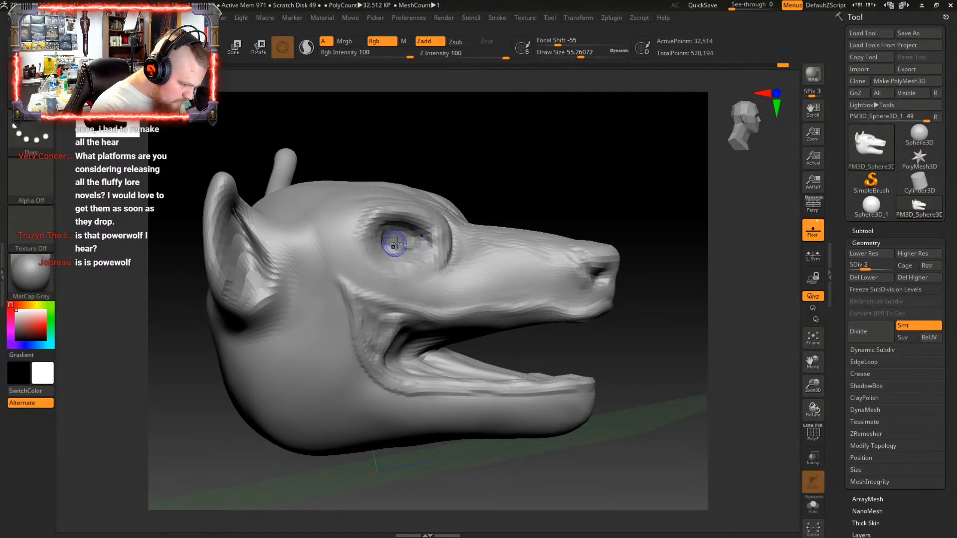
mouse_move(395, 244)
right_down()
mouse_move(361, 268)
mouse_move(432, 233)
right_up()
key(shift)
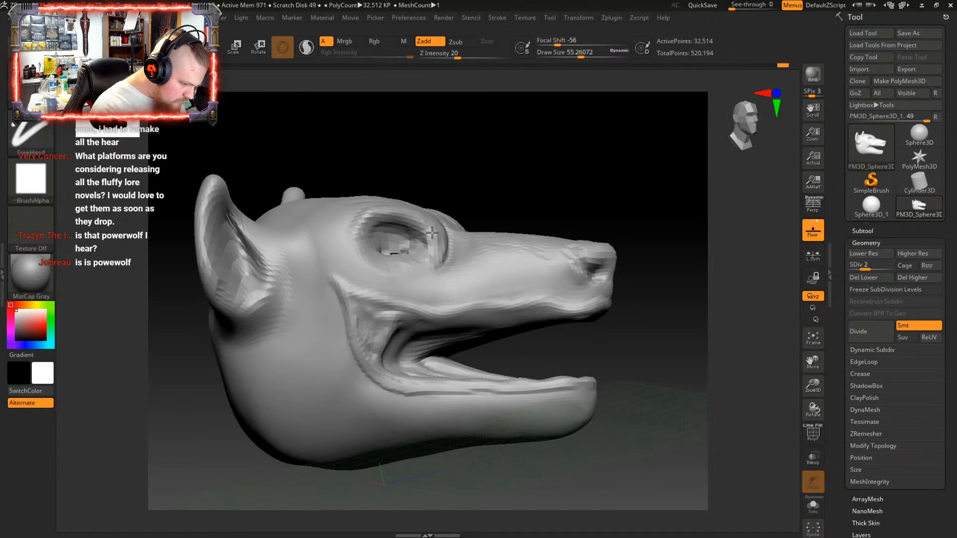
shift+drag(402, 246, 392, 254)
right_drag(397, 252, 407, 289)
key(shift)
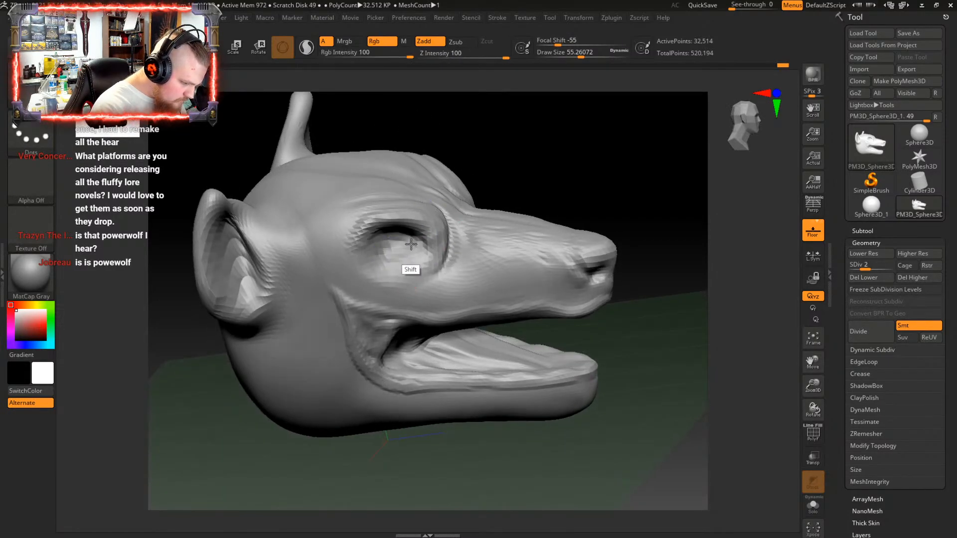
right_drag(411, 245, 407, 240)
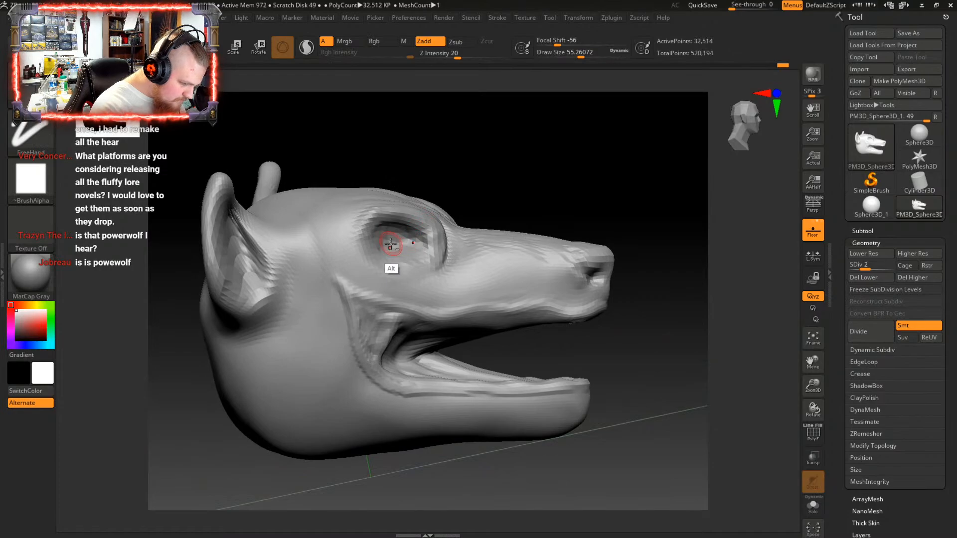
Try carving a crease along the side of the muzzle in front of the eye, and undo the stroke
right_drag(470, 229, 483, 283)
drag(422, 335, 426, 277)
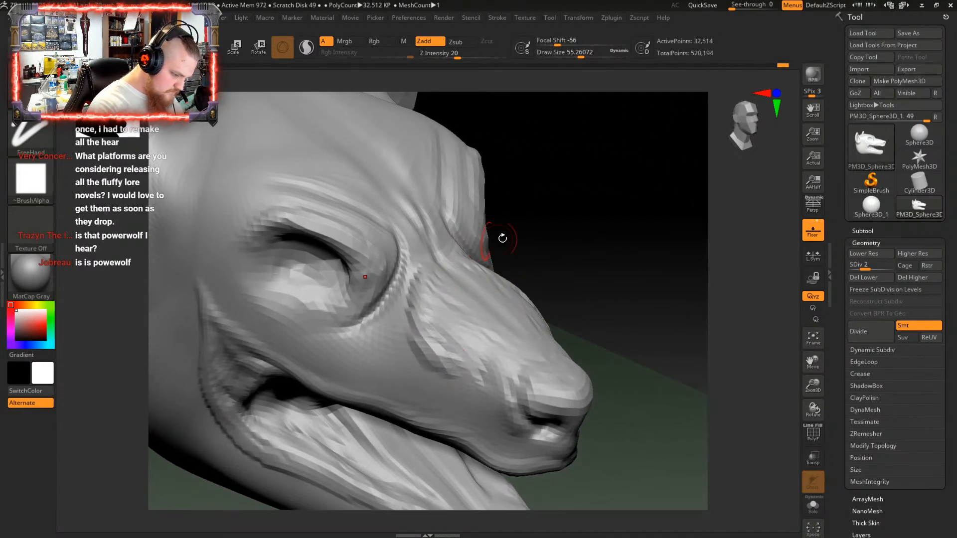
key(ctrl+z)
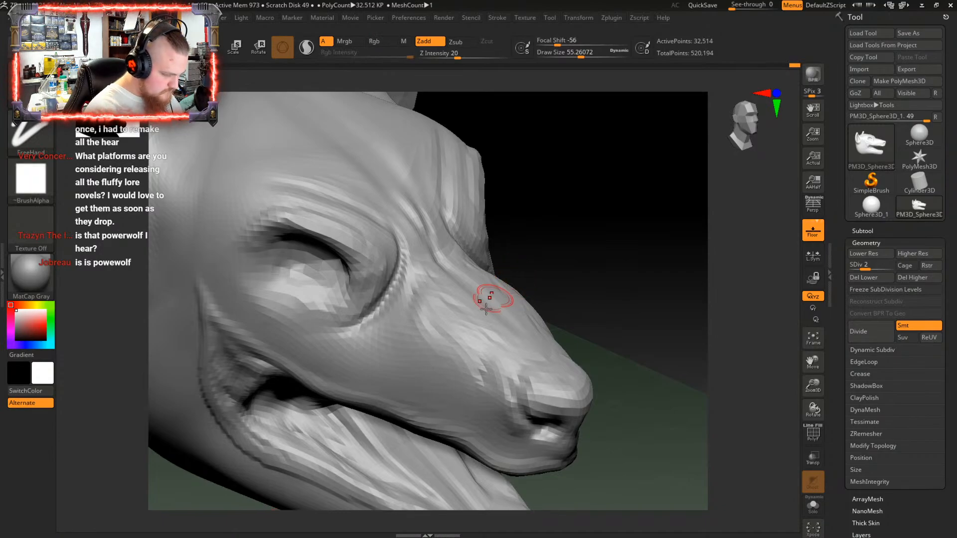
Carve diagonal grooves with ClayBuildup along the side of the muzzle in front of the eye
alt+drag(448, 368, 423, 280)
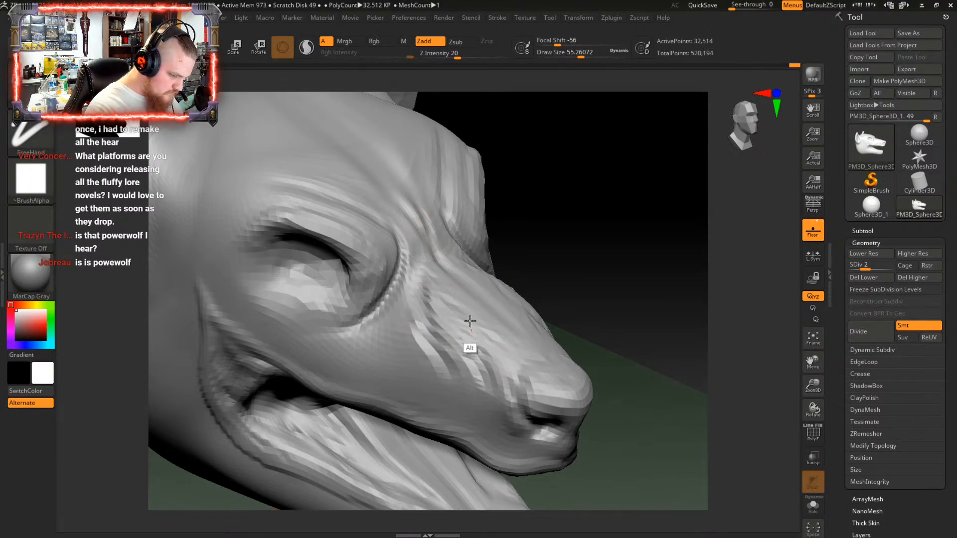
mouse_move(477, 361)
right_down()
mouse_move(453, 286)
mouse_move(498, 300)
mouse_move(466, 280)
mouse_move(497, 331)
mouse_move(489, 271)
mouse_move(511, 318)
mouse_move(512, 364)
mouse_move(499, 389)
mouse_move(487, 378)
mouse_move(492, 362)
mouse_move(460, 367)
mouse_move(544, 368)
mouse_move(545, 354)
mouse_move(488, 300)
mouse_move(524, 368)
mouse_move(487, 331)
mouse_move(485, 362)
right_up()
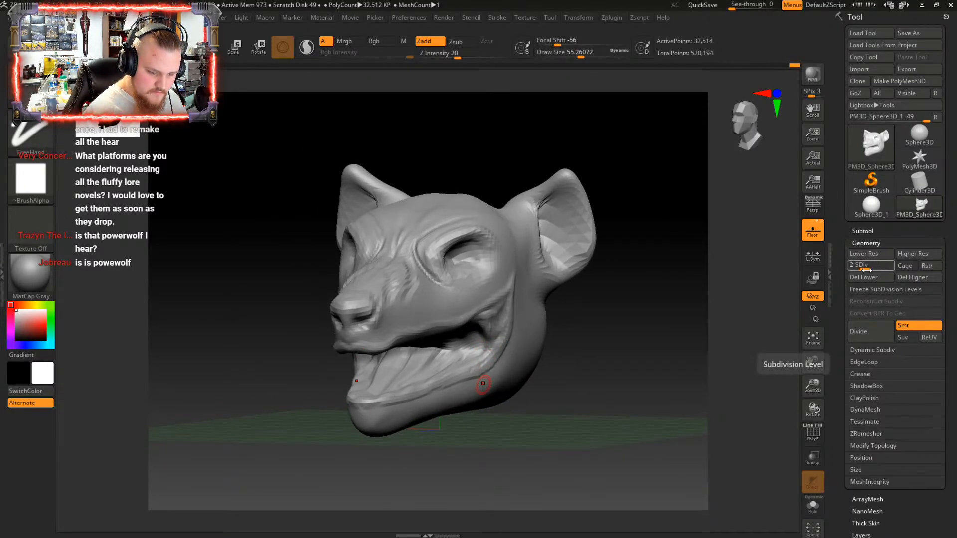
Raise the mesh to subdivision level 3 and carve skin folds into the mouth corner at a draw size of about 10
drag(866, 270, 877, 270)
mouse_move(619, 315)
right_down()
mouse_move(590, 338)
mouse_move(602, 344)
mouse_move(609, 325)
mouse_move(510, 326)
mouse_move(537, 319)
mouse_move(533, 332)
mouse_move(549, 356)
right_up()
right_drag(529, 322, 533, 312)
mouse_move(487, 316)
shift+mouse_down()
mouse_move(483, 324)
mouse_move(480, 308)
shift+mouse_up()
right_drag(478, 303, 495, 307)
mouse_move(496, 307)
mouse_down()
mouse_move(472, 307)
mouse_move(475, 347)
mouse_up()
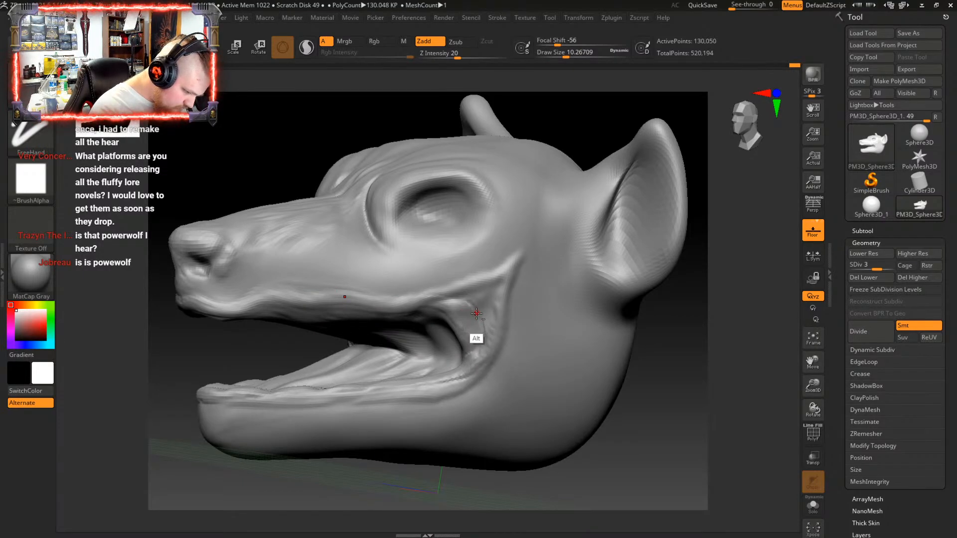
mouse_move(462, 307)
alt+mouse_down()
mouse_move(475, 349)
mouse_move(489, 321)
alt+mouse_up()
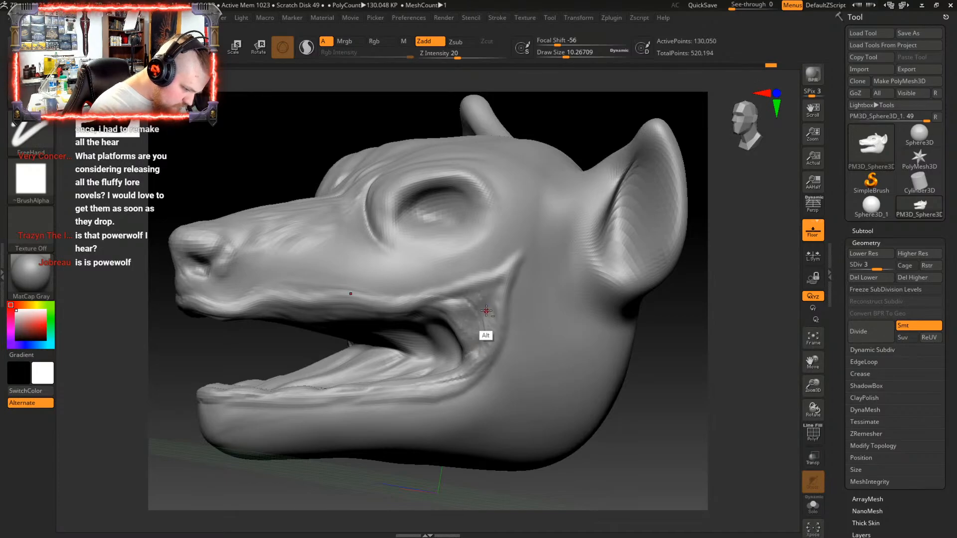
Carve a thin crease along the inner edge of the upper lip, from the mouth corner towards the nose
right_drag(441, 305, 367, 230)
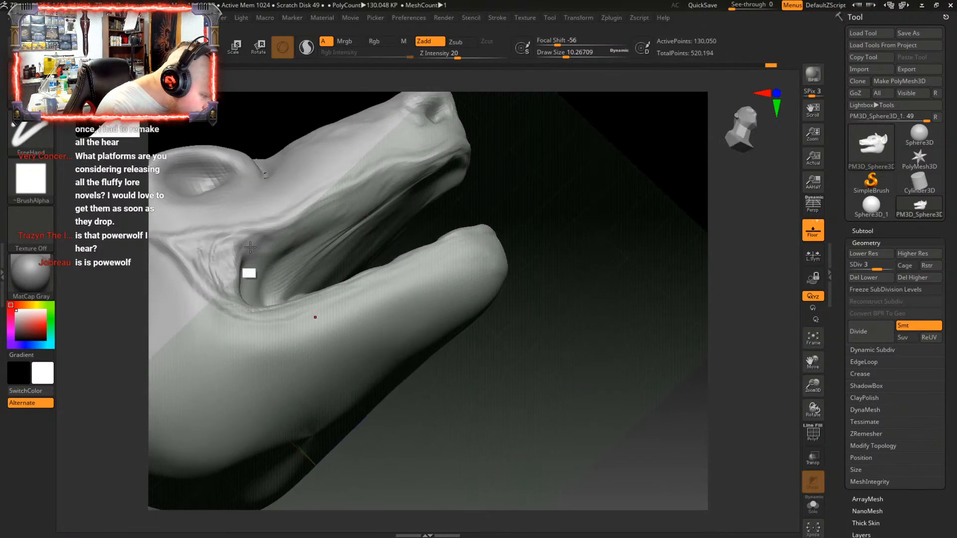
alt+drag(249, 250, 284, 229)
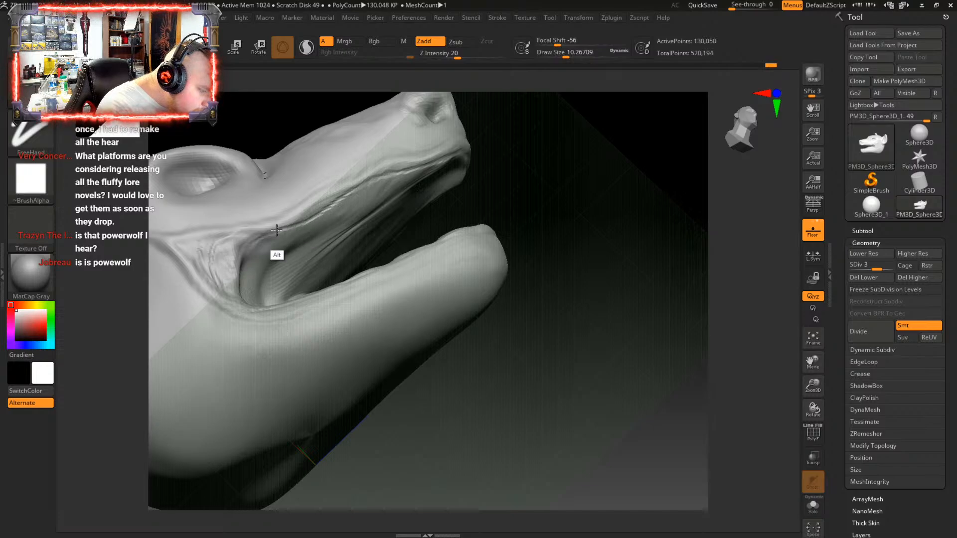
mouse_move(312, 272)
right_down()
mouse_move(429, 247)
mouse_move(417, 207)
mouse_move(438, 214)
mouse_move(429, 238)
mouse_move(429, 205)
mouse_move(434, 229)
mouse_move(349, 217)
mouse_move(540, 229)
mouse_move(543, 239)
mouse_move(569, 222)
mouse_move(560, 203)
mouse_move(591, 243)
mouse_move(545, 242)
right_up()
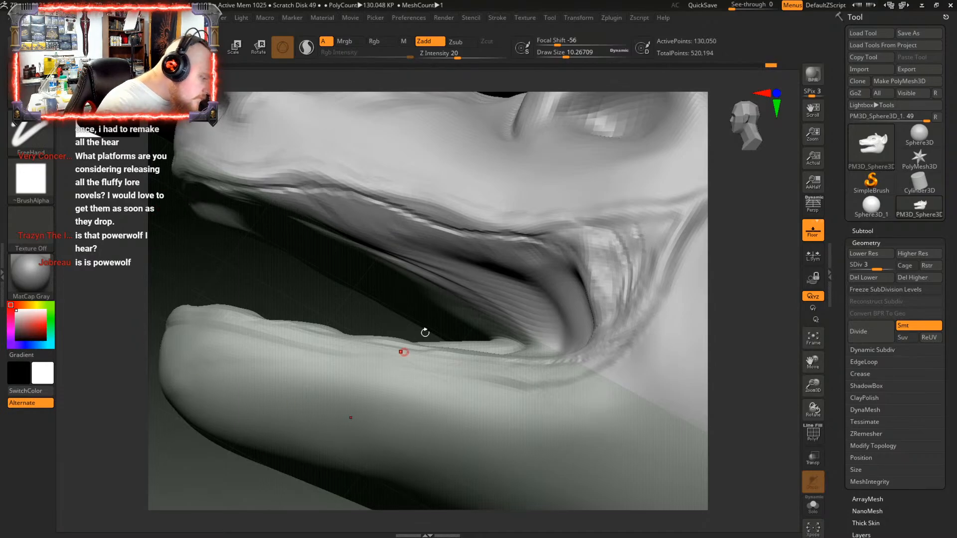
right_drag(425, 331, 366, 160)
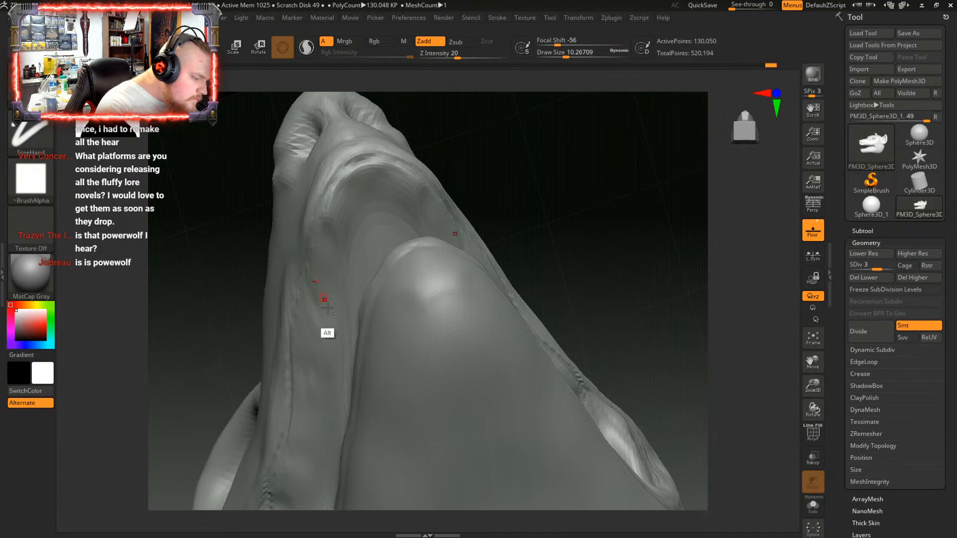
right_drag(327, 305, 469, 258)
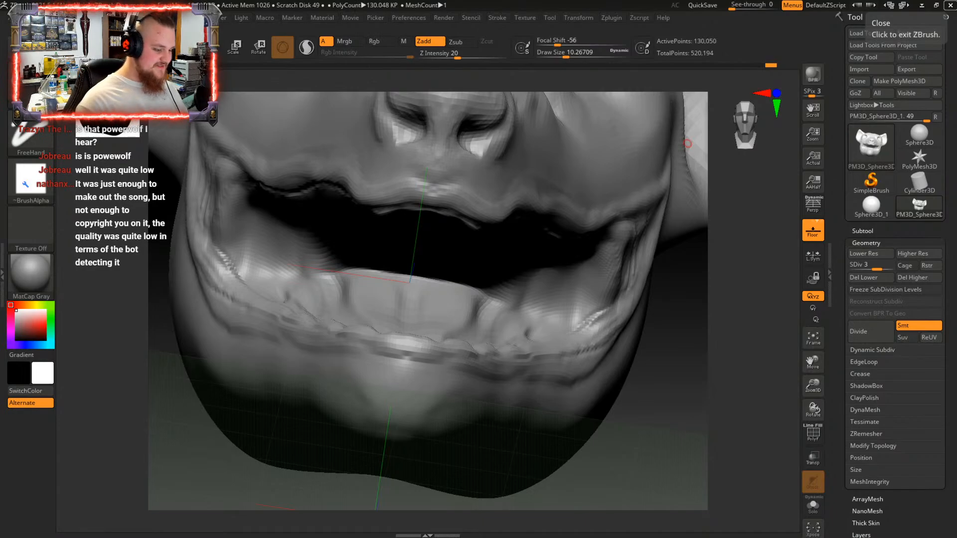
Set the draw size to about 27 and carve the nostrils deeper, including their outer slits
right_drag(688, 143, 652, 215)
alt+right_drag(450, 222, 548, 225)
key(space)
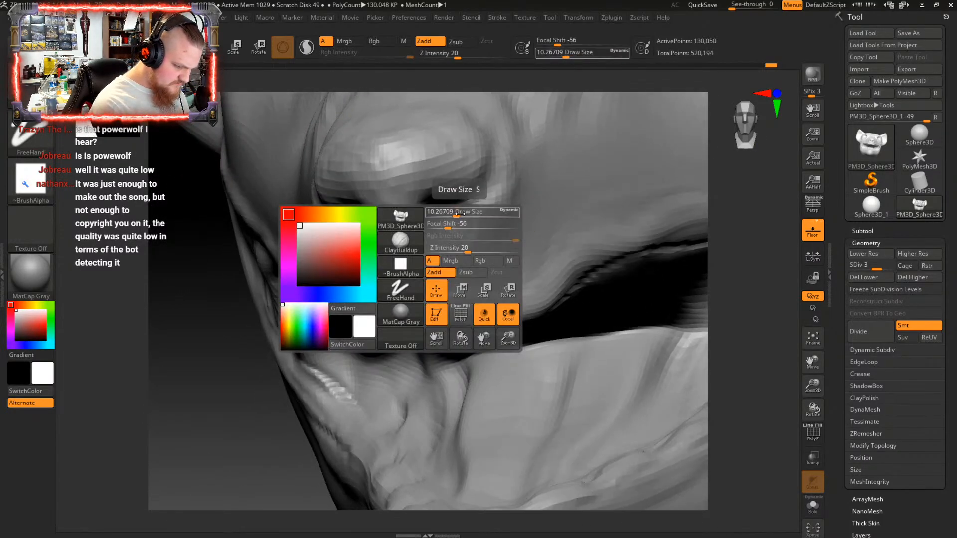
mouse_move(459, 214)
mouse_down()
mouse_move(470, 216)
mouse_move(444, 210)
mouse_up()
mouse_move(444, 211)
right_down()
mouse_move(498, 199)
mouse_move(472, 140)
right_up()
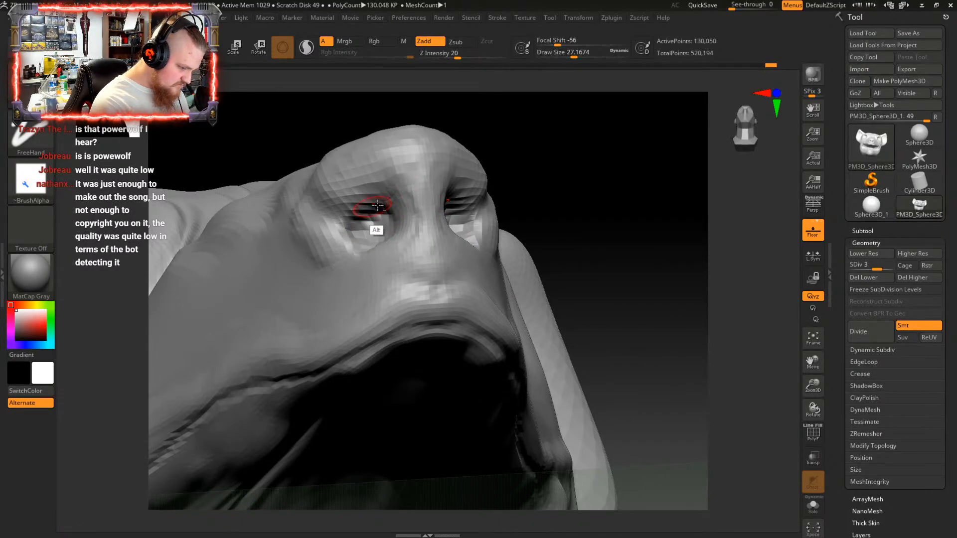
mouse_move(378, 206)
right_down()
mouse_move(418, 228)
mouse_move(424, 204)
mouse_move(372, 202)
mouse_move(379, 194)
mouse_move(428, 240)
mouse_move(452, 209)
mouse_move(464, 220)
mouse_move(504, 214)
mouse_move(513, 231)
mouse_move(460, 223)
right_up()
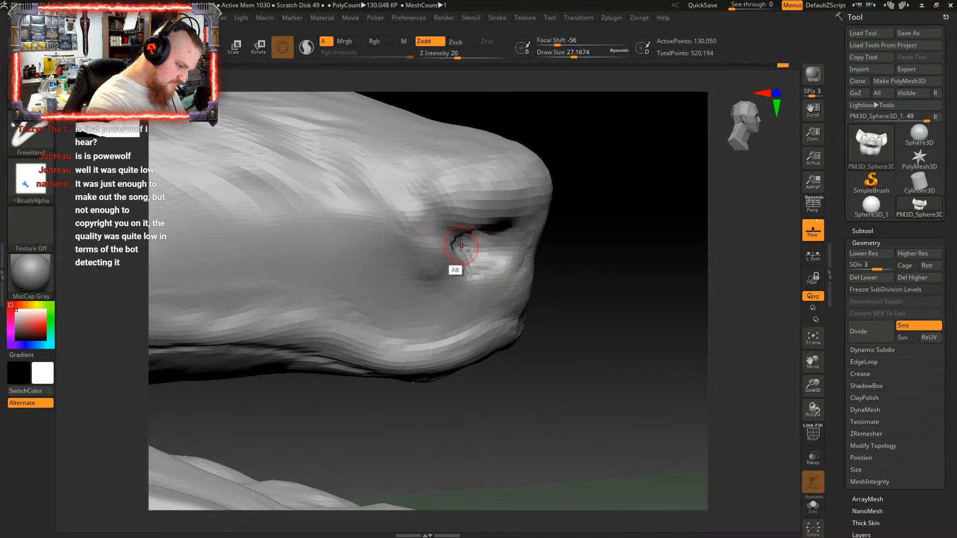
mouse_move(439, 150)
right_down()
mouse_move(465, 225)
mouse_move(417, 160)
mouse_move(416, 143)
mouse_move(438, 222)
mouse_move(469, 224)
mouse_move(465, 232)
right_up()
mouse_move(460, 188)
right_down()
mouse_move(521, 214)
mouse_move(503, 249)
mouse_move(478, 235)
mouse_move(497, 231)
right_up()
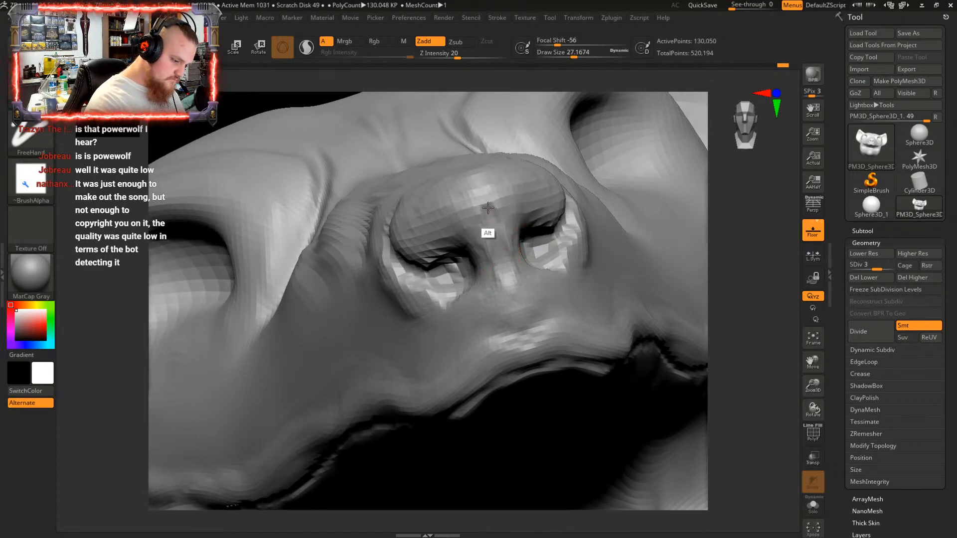
Carve a groove down the centre of the nose from its tip to the edge of the upper lip
alt+drag(475, 173, 521, 339)
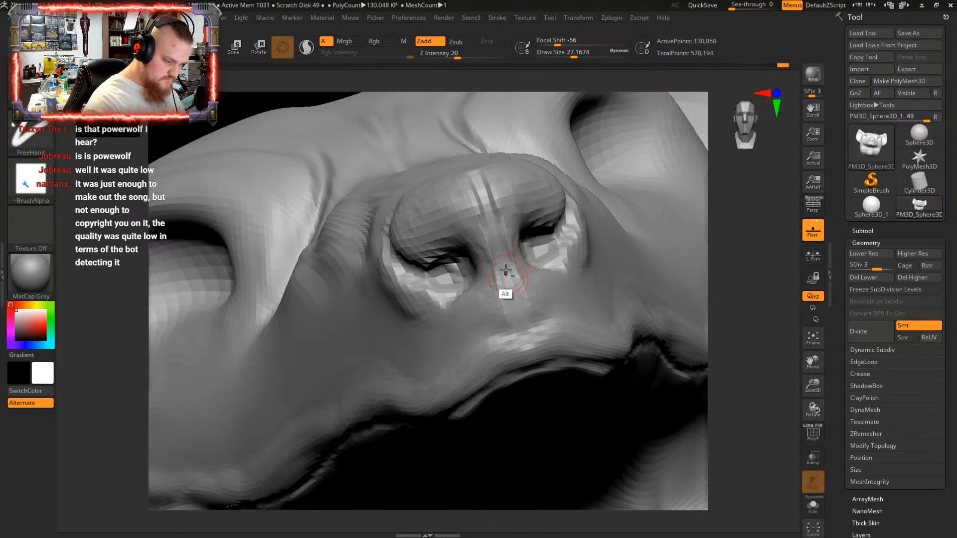
alt+drag(506, 274, 521, 320)
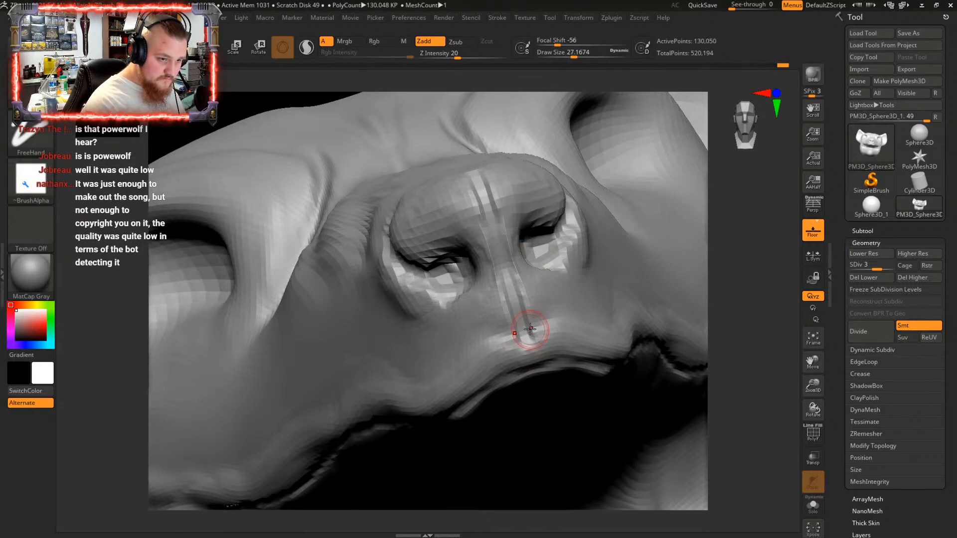
alt+drag(515, 331, 524, 357)
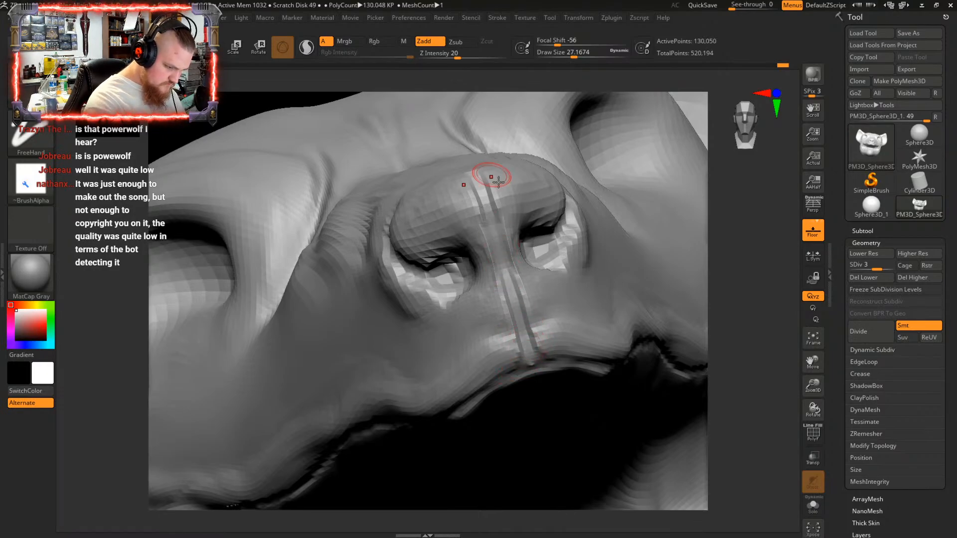
Smooth the centre groove across the nose pad and down to the upper lip
mouse_move(492, 179)
right_down()
mouse_move(521, 274)
mouse_move(496, 156)
mouse_move(492, 233)
mouse_move(464, 205)
right_up()
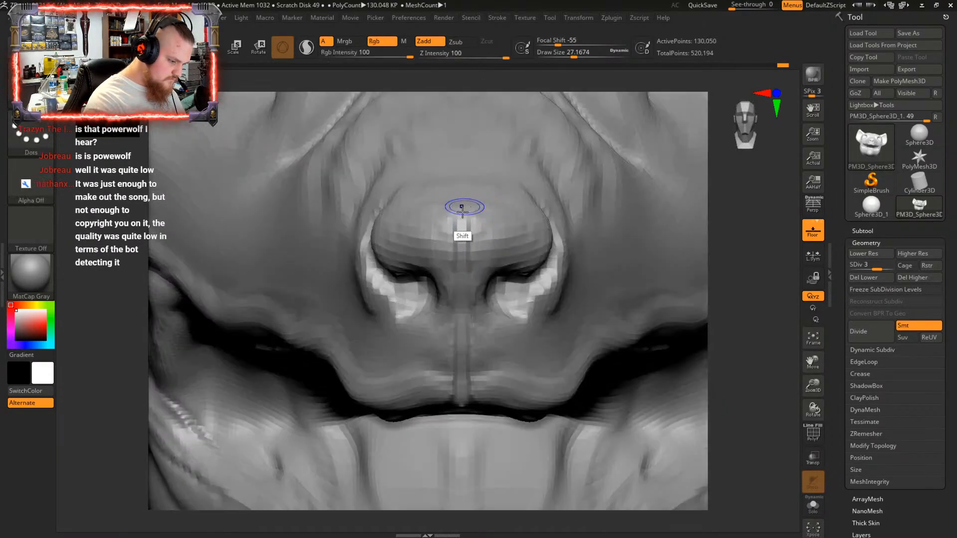
right_drag(486, 275, 487, 228)
alt+right_drag(505, 319, 507, 225)
mouse_move(462, 310)
shift+mouse_down()
mouse_move(464, 169)
mouse_move(460, 289)
shift+mouse_up()
right_drag(461, 250, 482, 294)
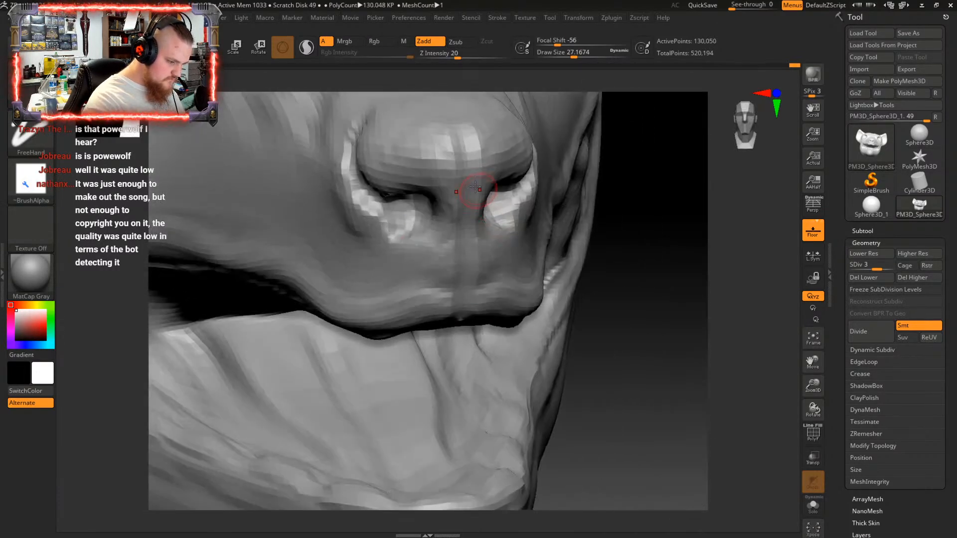
mouse_move(451, 133)
shift+mouse_down()
mouse_move(459, 313)
mouse_move(481, 132)
mouse_move(482, 319)
shift+mouse_up()
right_drag(482, 319, 460, 314)
right_drag(500, 239, 498, 242)
Reduce the draw size to about 4.7 and carve a fine centre line from the nose pad down through the upper lip
key(space)
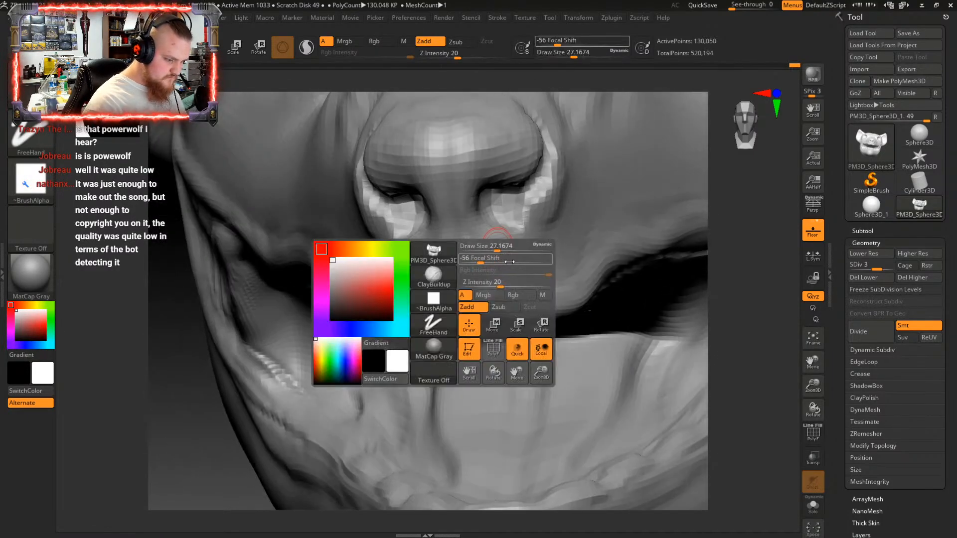
drag(491, 251, 474, 252)
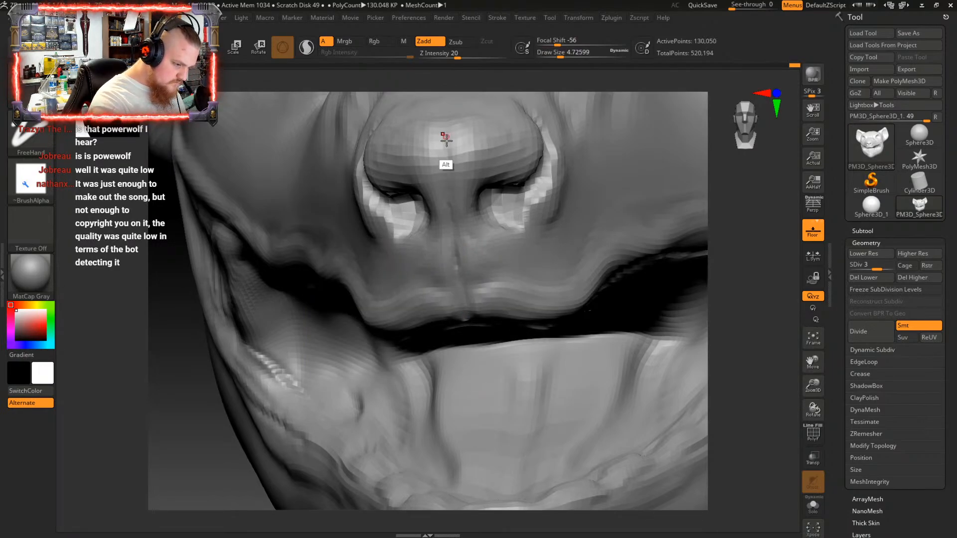
alt+drag(446, 137, 447, 194)
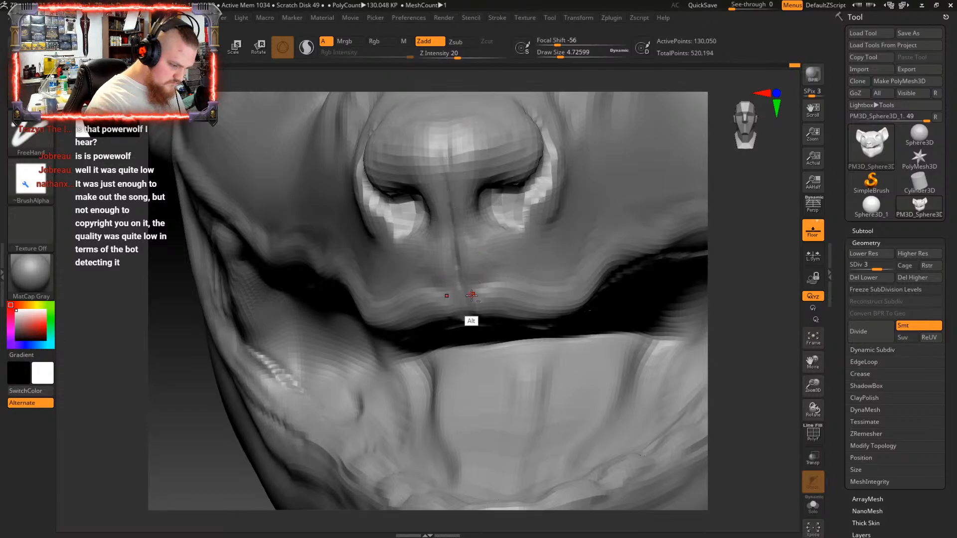
right_drag(467, 312, 478, 256)
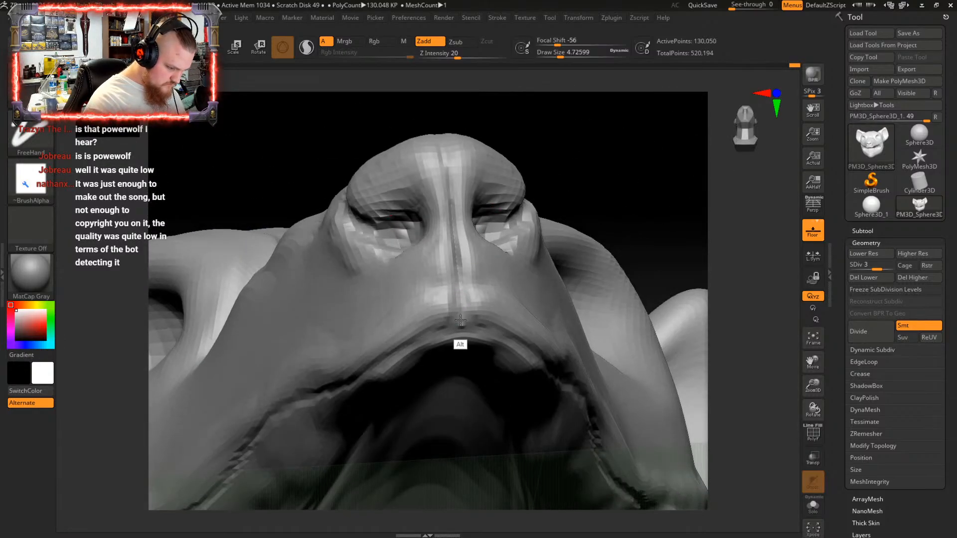
mouse_move(460, 320)
alt+mouse_down()
mouse_move(449, 330)
mouse_move(459, 286)
alt+mouse_up()
right_drag(460, 263, 460, 327)
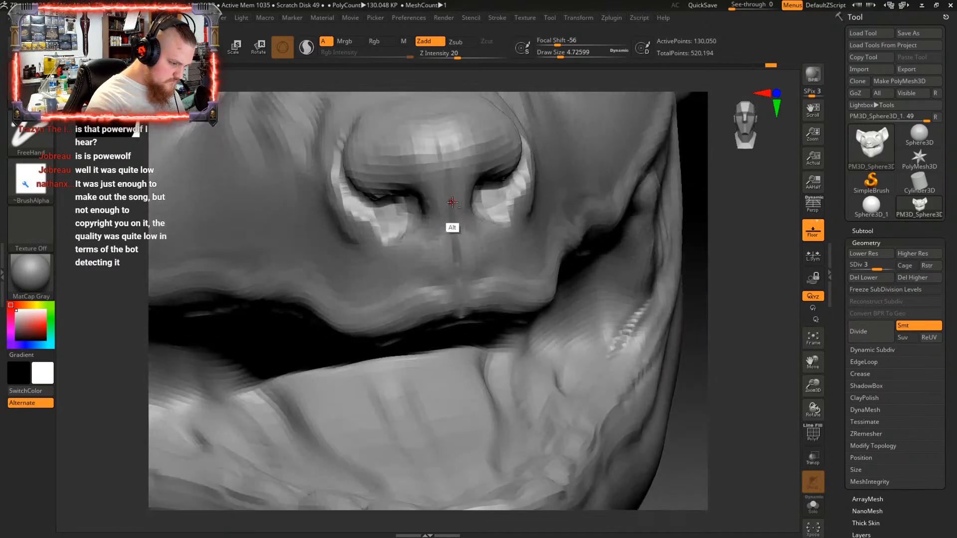
right_drag(439, 148, 455, 223)
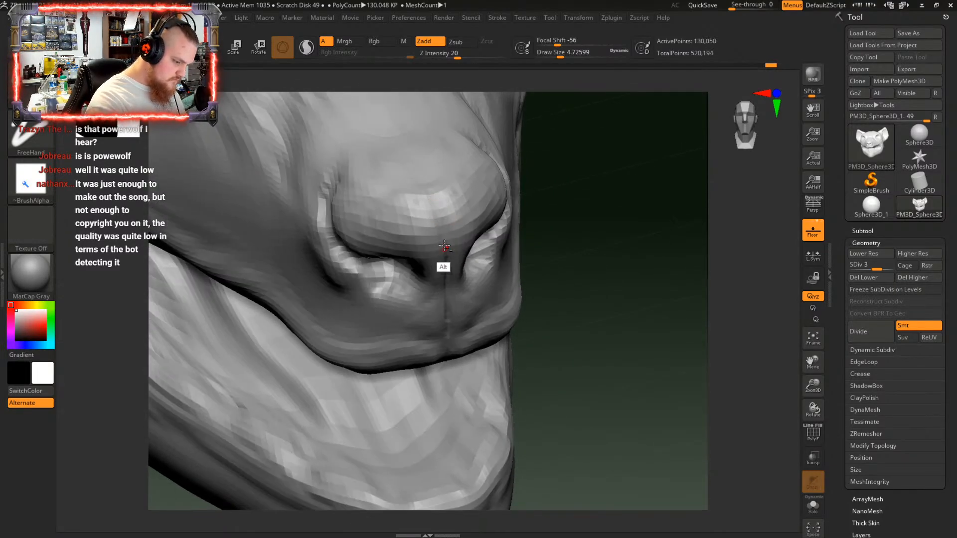
right_drag(446, 245, 443, 221)
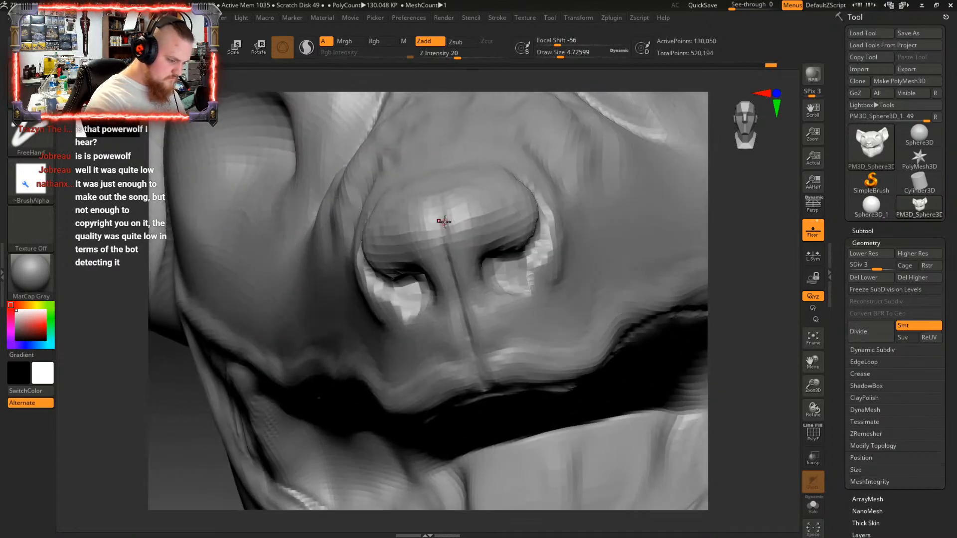
right_drag(460, 260, 483, 258)
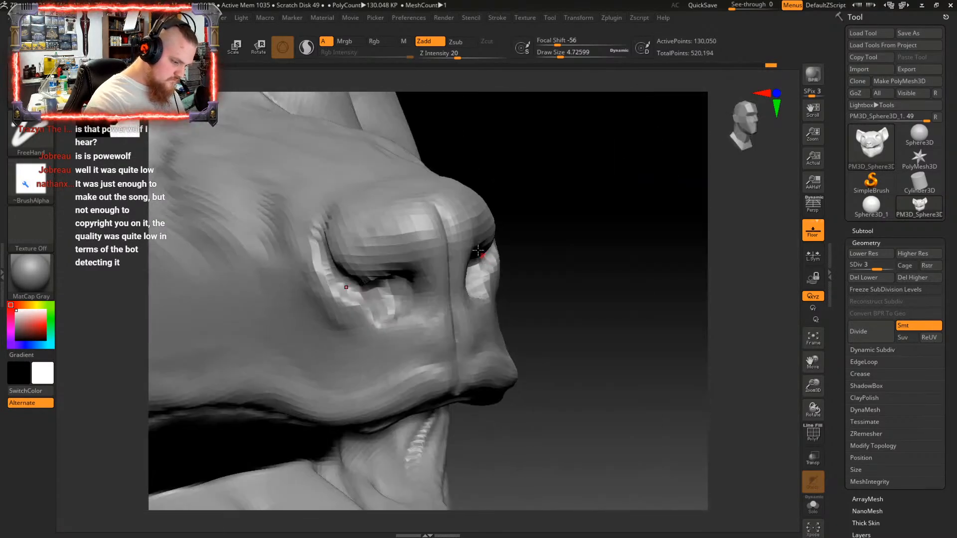
Soften the fine centre line from the nose pad down to the upper lip with the Smooth brush
mouse_move(448, 215)
shift+mouse_down()
mouse_move(445, 256)
mouse_move(449, 219)
shift+mouse_up()
right_drag(451, 229, 444, 239)
key(shift)
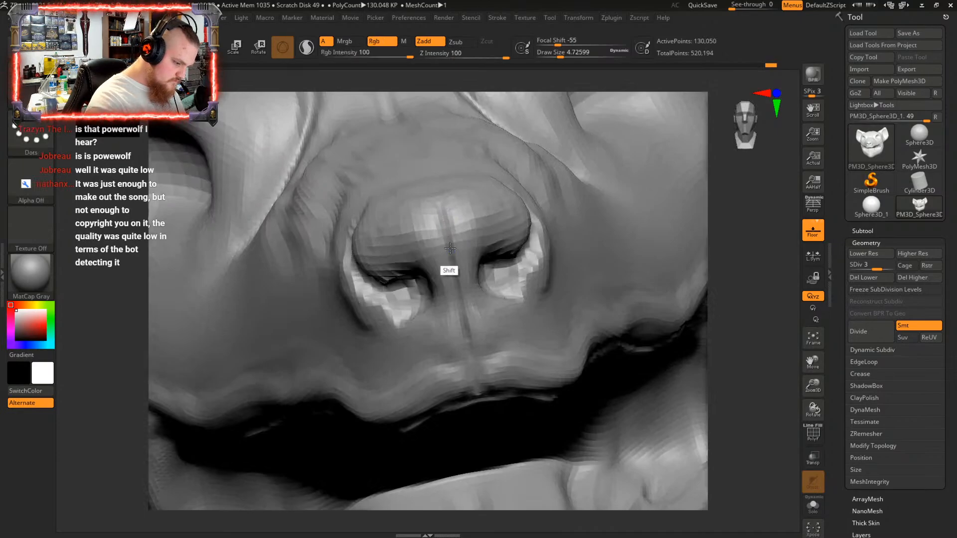
shift+drag(444, 227, 483, 375)
right_drag(490, 304, 510, 329)
Increase the draw size to about 12 and rework the centre groove between the nostrils and upper lip
key(space)
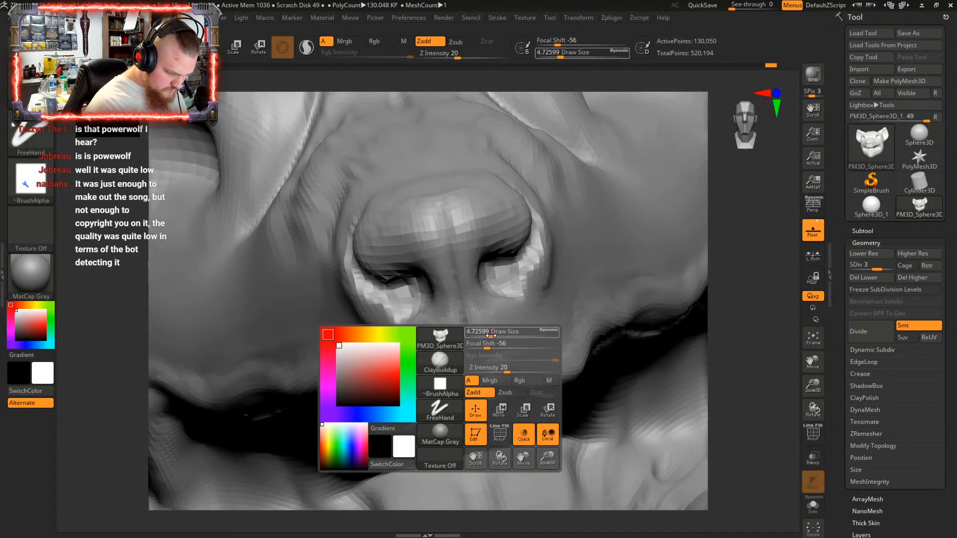
drag(491, 336, 497, 337)
key(shift)
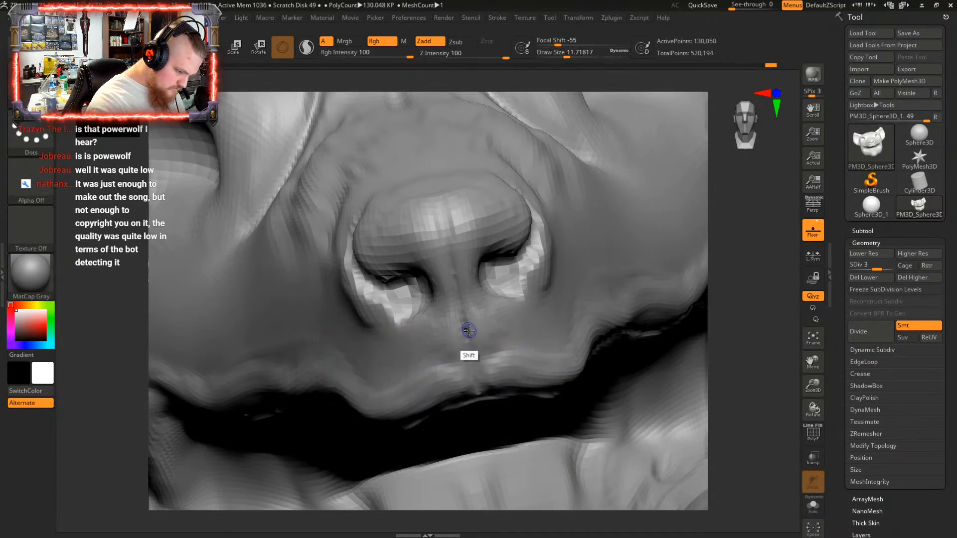
mouse_move(479, 363)
right_down()
mouse_move(477, 268)
mouse_move(518, 410)
mouse_move(587, 421)
mouse_move(623, 384)
mouse_move(514, 387)
mouse_move(466, 344)
right_up()
key(shift)
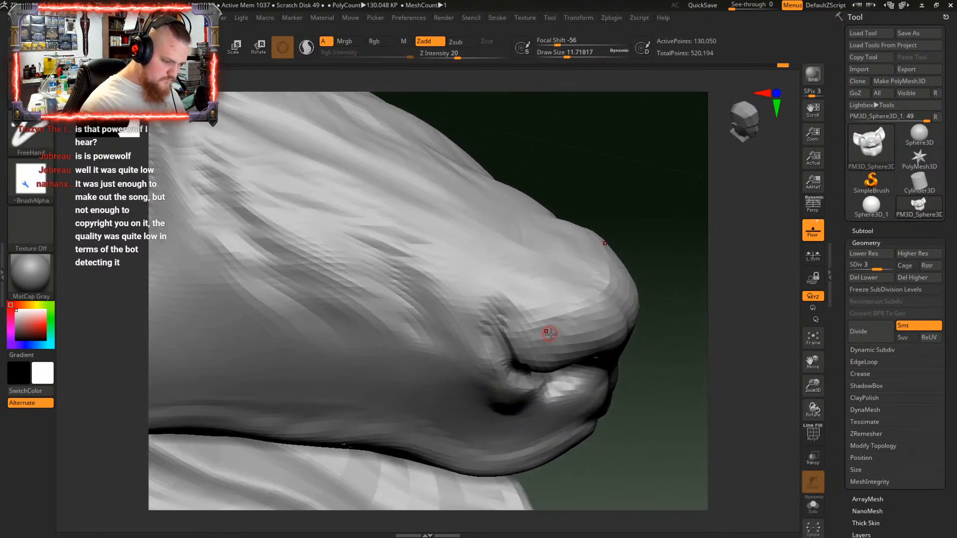
Smooth the skin fold just behind the nostril wing on the side of the muzzle
mouse_move(550, 333)
right_down()
mouse_move(526, 360)
mouse_move(508, 314)
right_up()
key(shift)
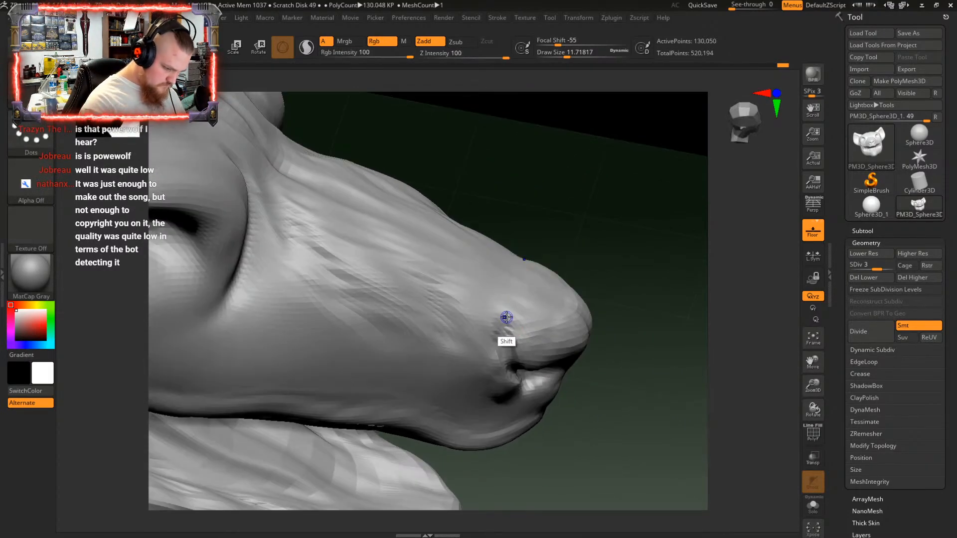
shift+drag(507, 317, 511, 354)
shift+drag(499, 315, 503, 364)
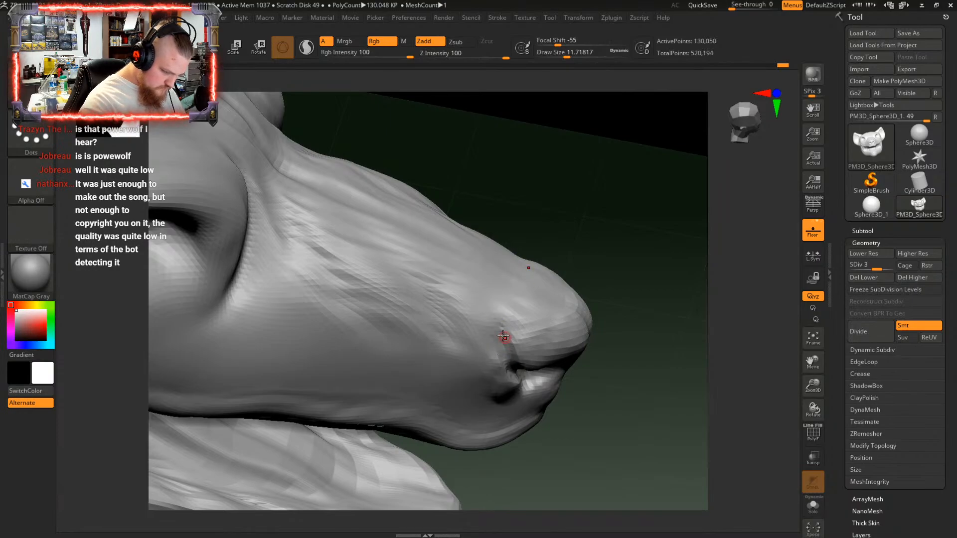
right_drag(504, 337, 475, 263)
alt+right_drag(498, 352, 448, 296)
Smooth the crease above and behind the nostril opening, blending it into the muzzle
key(shift)
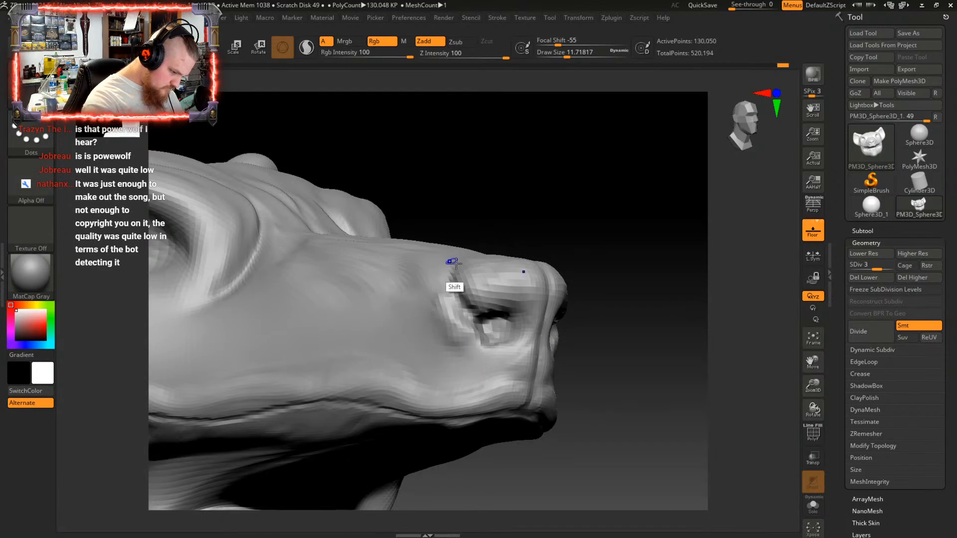
shift+drag(456, 263, 459, 288)
right_drag(454, 259, 468, 252)
key(shift)
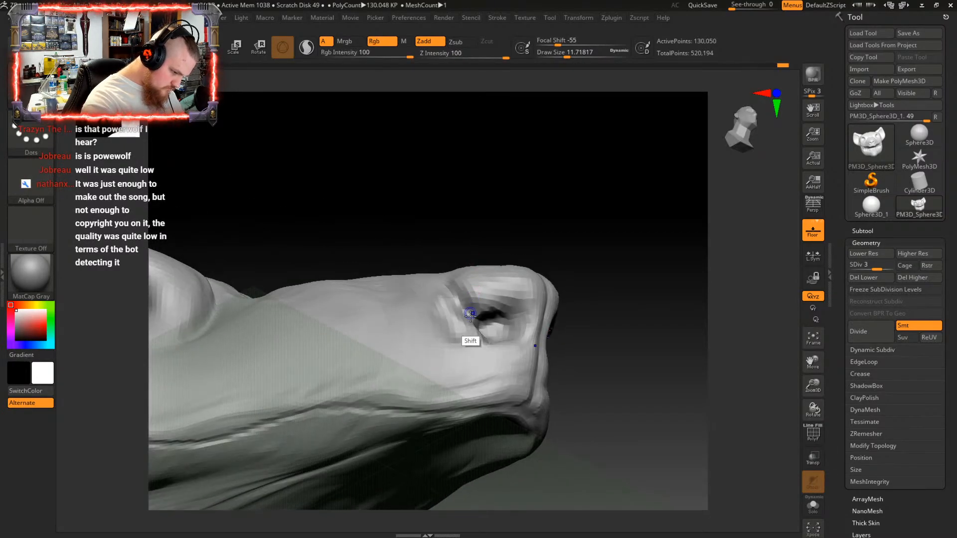
right_drag(474, 316, 495, 297)
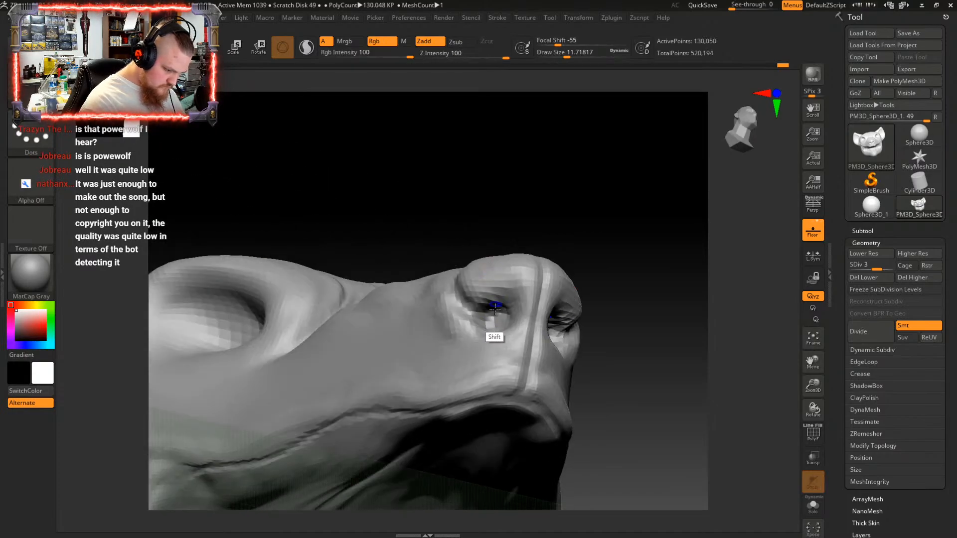
mouse_move(545, 272)
right_down()
mouse_move(519, 321)
mouse_move(586, 367)
mouse_move(577, 331)
mouse_move(536, 314)
mouse_move(543, 297)
mouse_move(532, 310)
mouse_move(501, 272)
mouse_move(494, 314)
mouse_move(510, 349)
mouse_move(498, 325)
mouse_move(505, 272)
mouse_move(635, 242)
mouse_move(597, 253)
mouse_move(508, 229)
mouse_move(557, 315)
mouse_move(492, 287)
mouse_move(540, 309)
mouse_move(554, 303)
mouse_move(605, 276)
mouse_move(588, 267)
mouse_move(603, 233)
mouse_move(586, 314)
mouse_move(573, 266)
mouse_move(563, 325)
mouse_move(551, 336)
mouse_move(562, 320)
mouse_move(344, 365)
mouse_move(637, 306)
mouse_move(498, 338)
mouse_move(464, 319)
mouse_move(419, 246)
mouse_move(397, 272)
mouse_move(438, 312)
mouse_move(481, 336)
mouse_move(494, 306)
mouse_move(415, 363)
mouse_move(546, 312)
mouse_move(498, 289)
mouse_move(513, 276)
right_up()
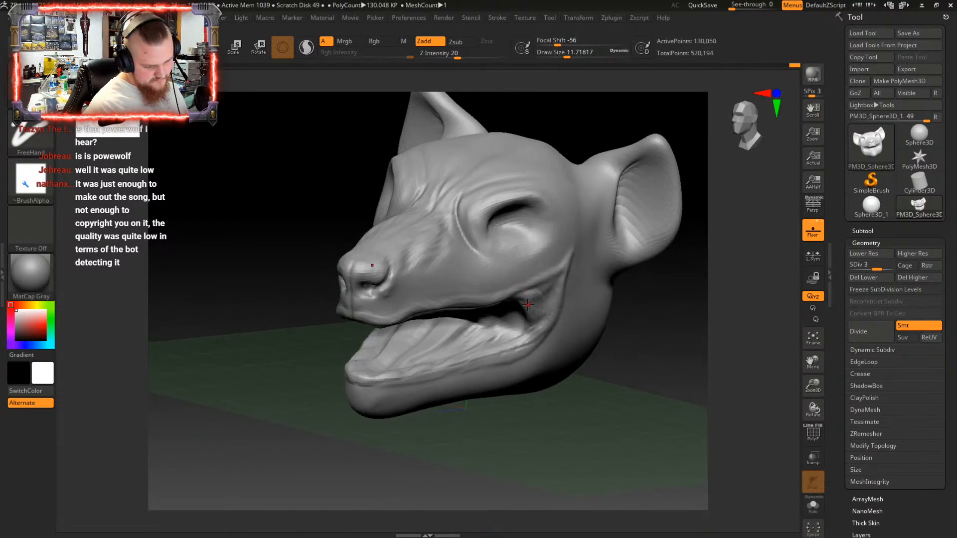
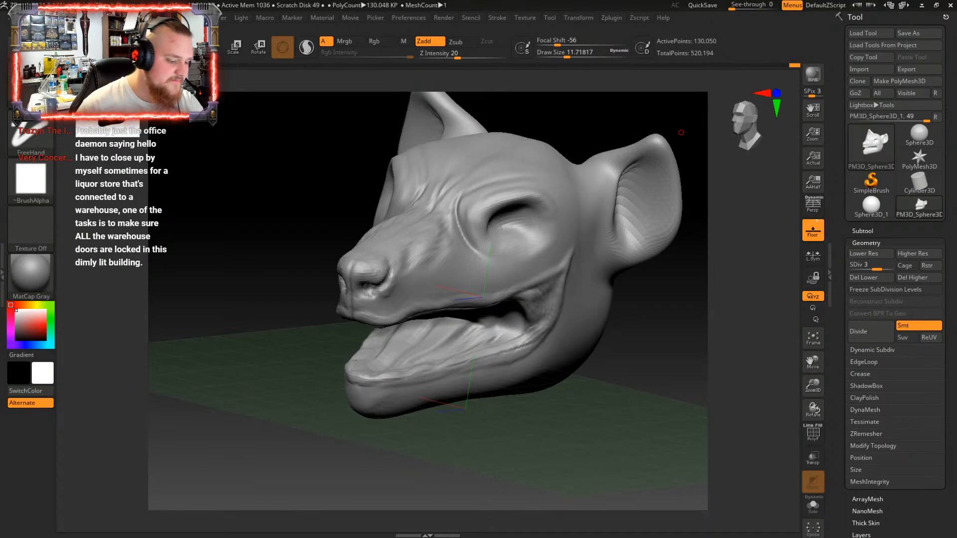
Increase the draw size to about 30 and carve in under the upper lip near the mouth corner
mouse_move(681, 132)
mouse_down()
mouse_move(560, 188)
mouse_move(588, 171)
mouse_up()
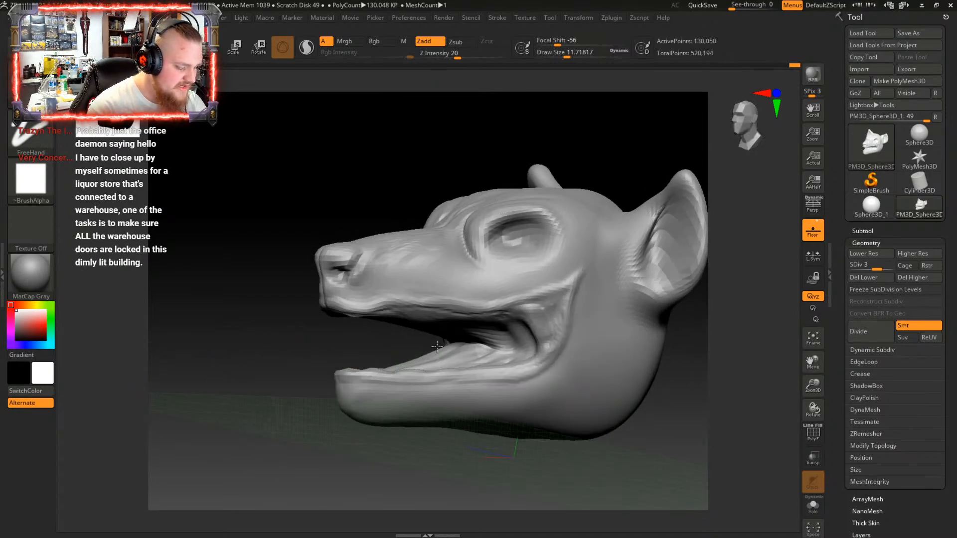
mouse_move(437, 346)
mouse_down()
mouse_move(558, 319)
mouse_move(539, 307)
mouse_move(576, 312)
mouse_move(524, 309)
mouse_move(577, 337)
mouse_up()
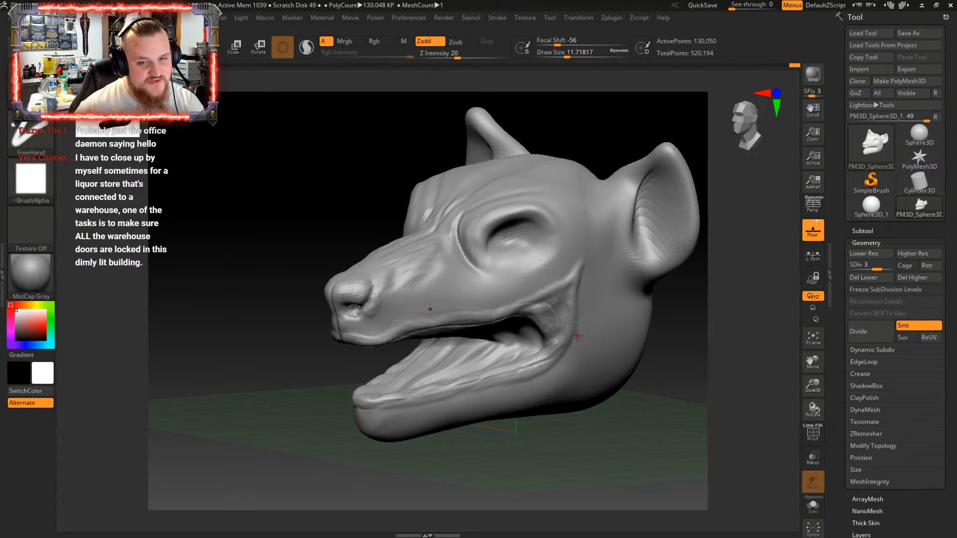
mouse_move(577, 336)
right_down()
mouse_move(589, 302)
mouse_move(506, 287)
mouse_move(511, 315)
mouse_move(529, 320)
mouse_move(532, 307)
mouse_move(505, 336)
mouse_move(498, 319)
mouse_move(523, 294)
mouse_move(492, 313)
mouse_move(491, 290)
mouse_move(532, 320)
mouse_move(508, 285)
mouse_move(521, 268)
right_up()
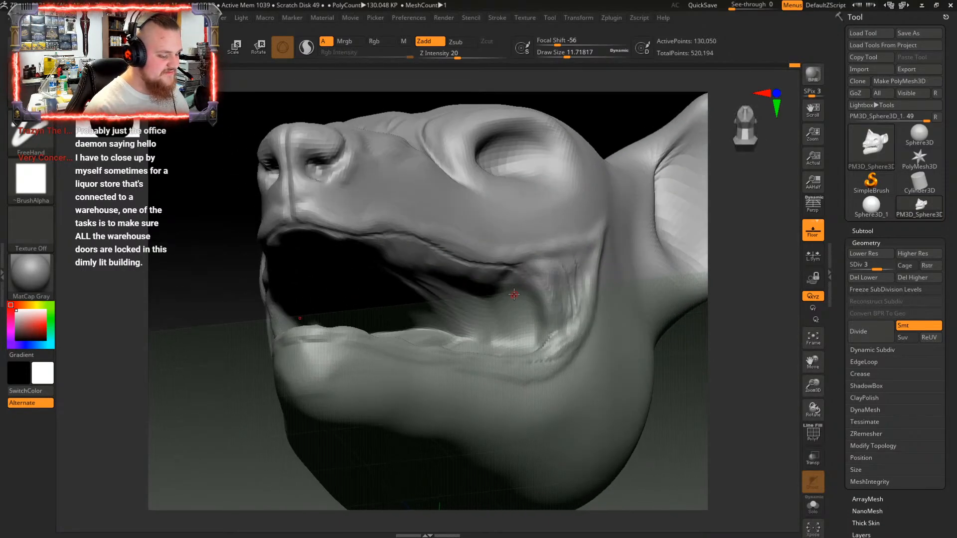
key(space)
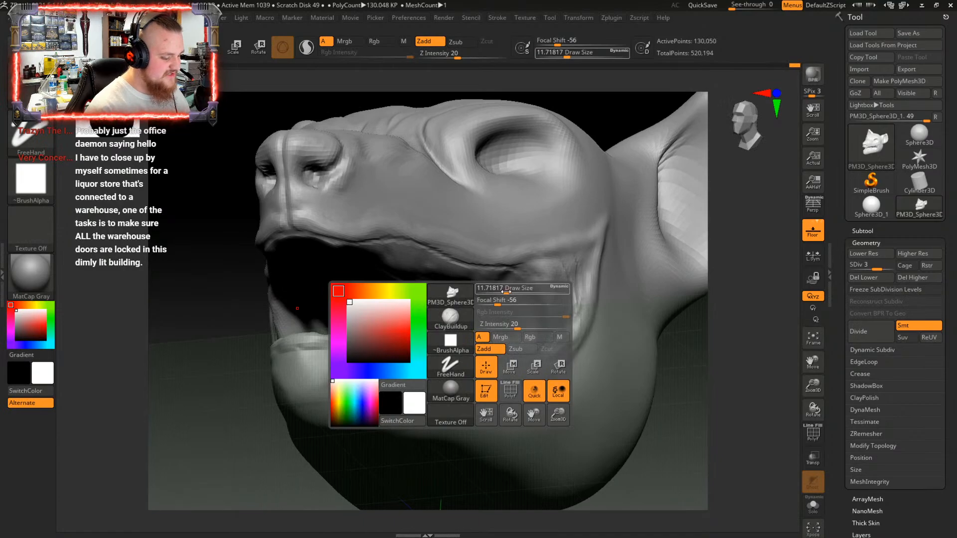
drag(508, 293, 516, 293)
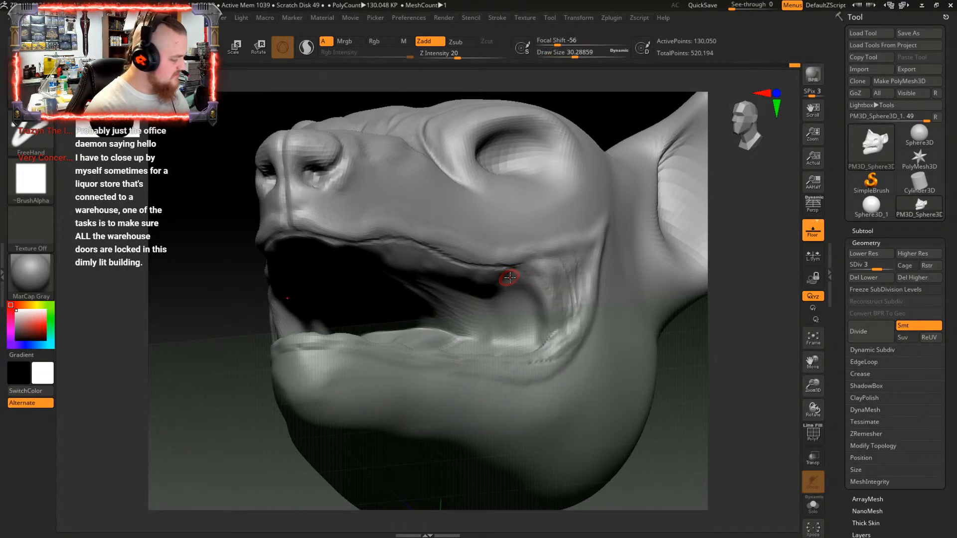
mouse_move(512, 278)
alt+mouse_down()
mouse_move(376, 243)
mouse_move(503, 273)
alt+mouse_up()
right_drag(497, 284, 506, 261)
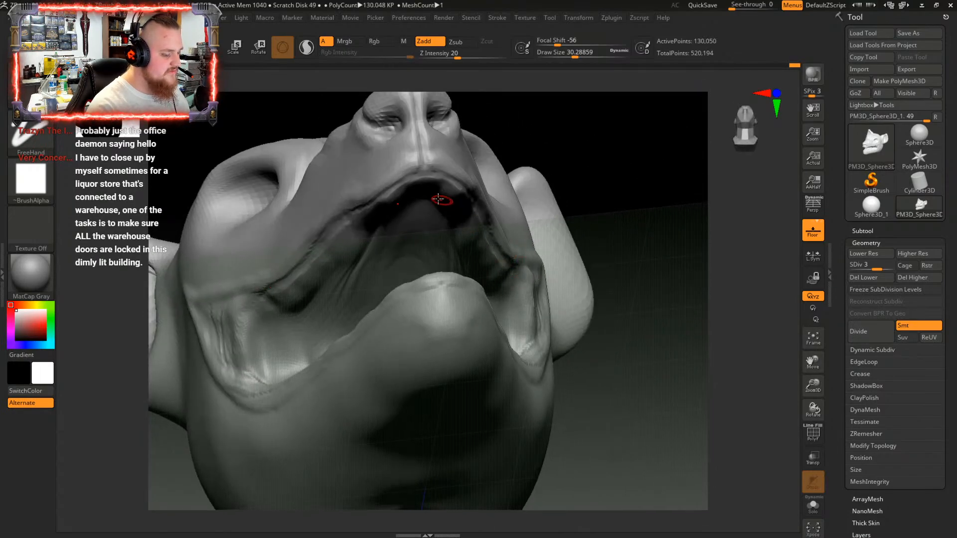
Carve along the underside of the upper lip from the front centre toward the side of the mouth
mouse_move(440, 175)
alt+mouse_down()
mouse_move(409, 181)
mouse_move(337, 228)
mouse_move(348, 218)
alt+mouse_up()
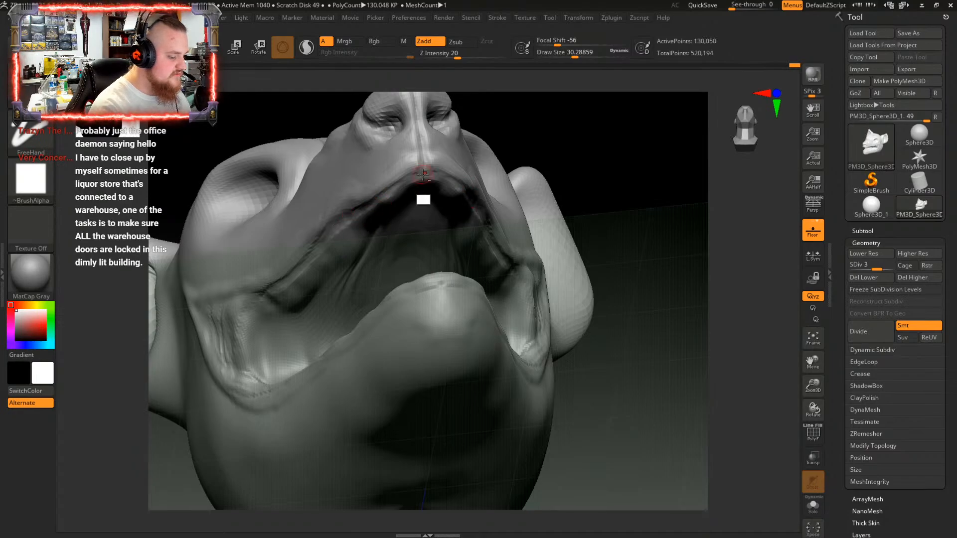
right_drag(466, 188, 464, 167)
alt+drag(464, 167, 440, 178)
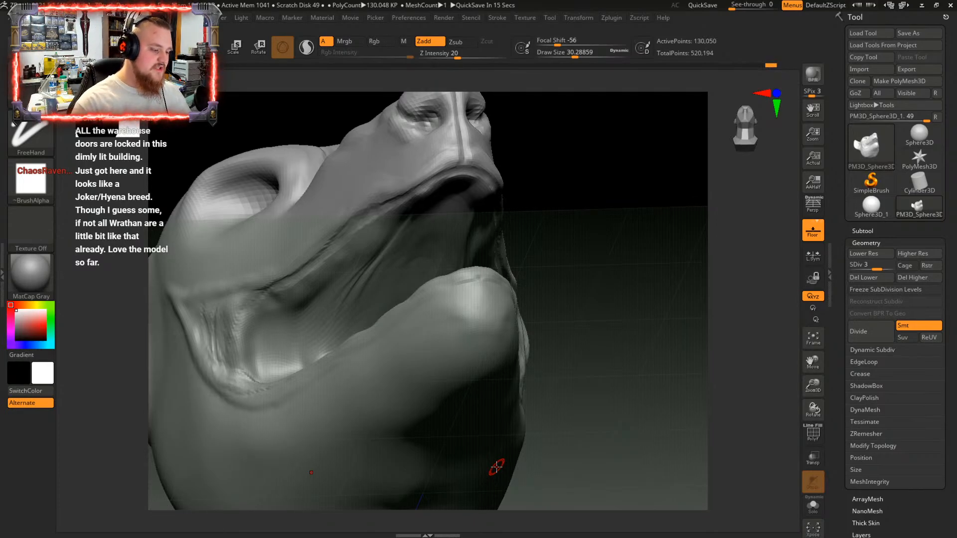
Lower the head mesh to subdivision level 2
drag(559, 235, 537, 238)
right_drag(522, 281, 554, 293)
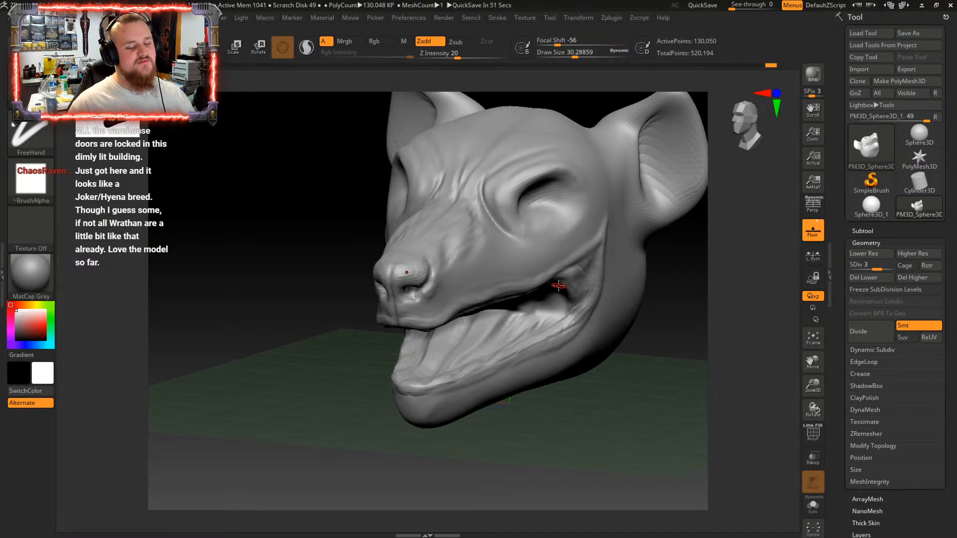
mouse_move(575, 217)
right_down()
mouse_move(584, 264)
mouse_move(587, 206)
mouse_move(585, 229)
right_up()
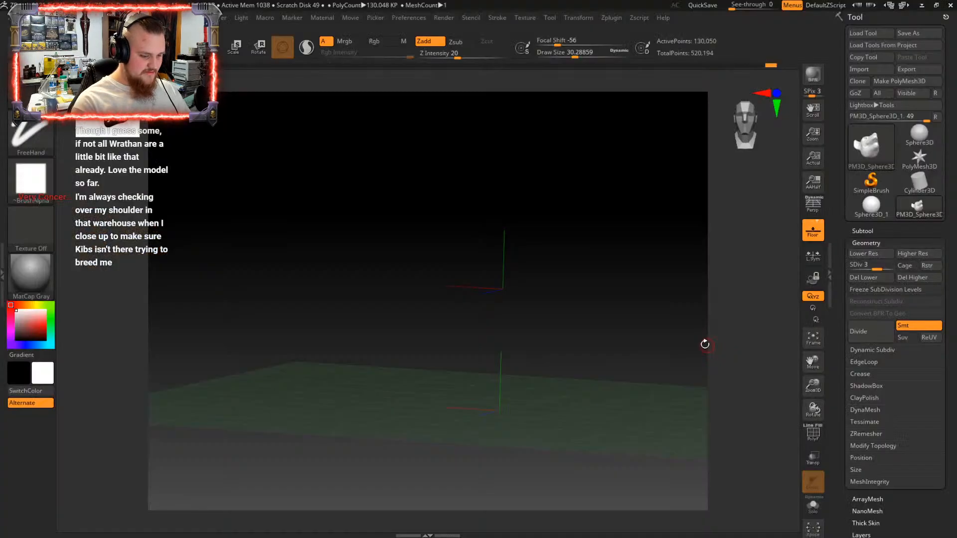
mouse_move(705, 344)
mouse_down()
mouse_move(618, 349)
mouse_move(679, 359)
mouse_move(580, 335)
mouse_move(615, 346)
mouse_move(551, 391)
mouse_move(578, 357)
mouse_up()
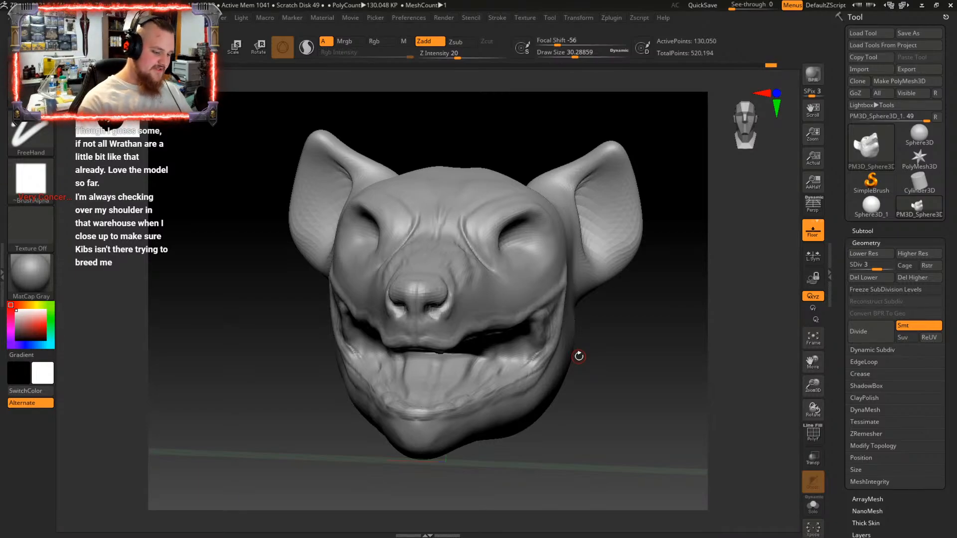
drag(579, 356, 578, 326)
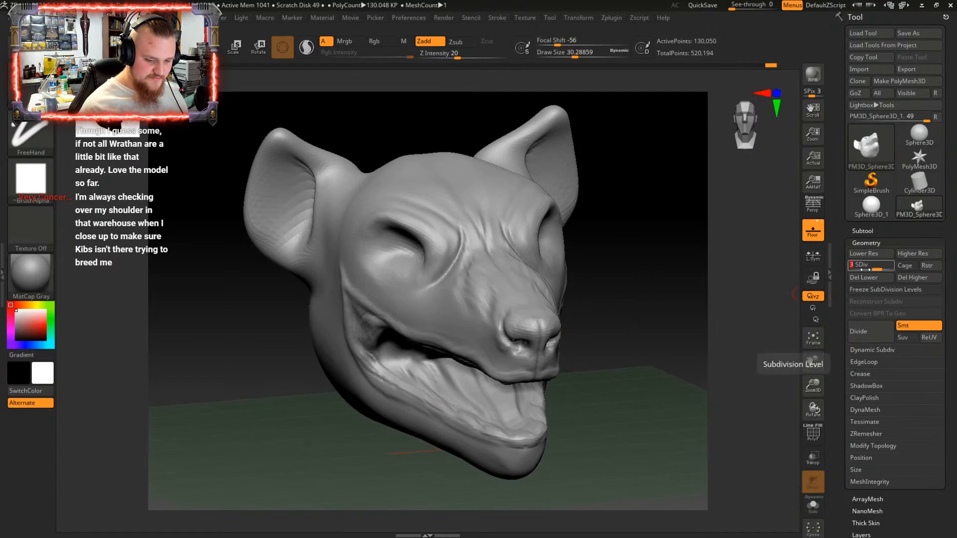
click(863, 269)
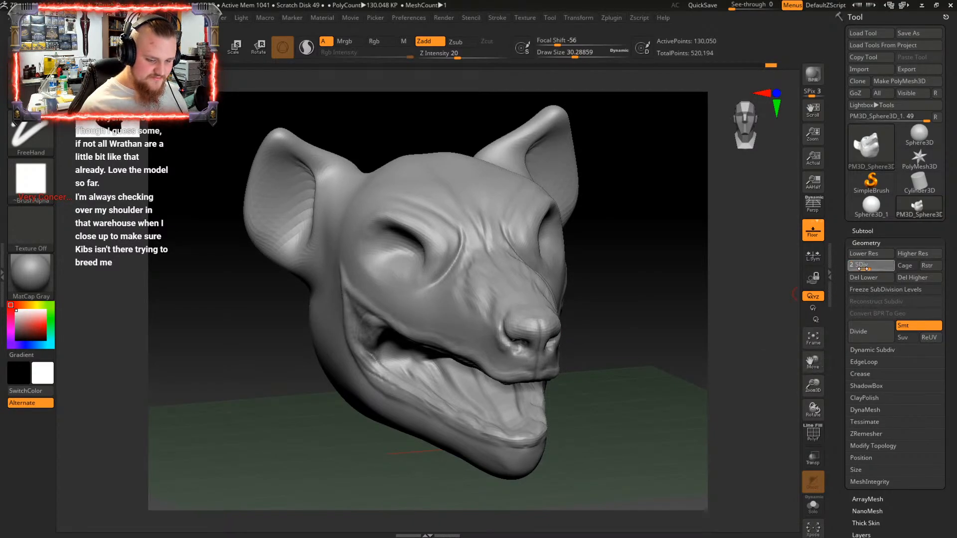
Switch to the Move brush and set its draw size to about 161 for reshaping the eye area
drag(579, 363, 587, 294)
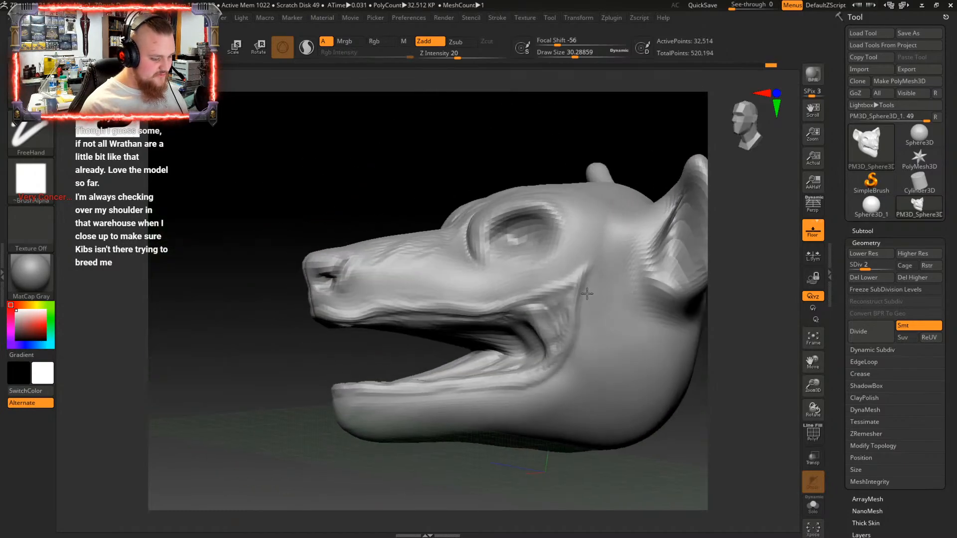
mouse_move(587, 294)
right_down()
mouse_move(568, 366)
mouse_move(594, 333)
right_up()
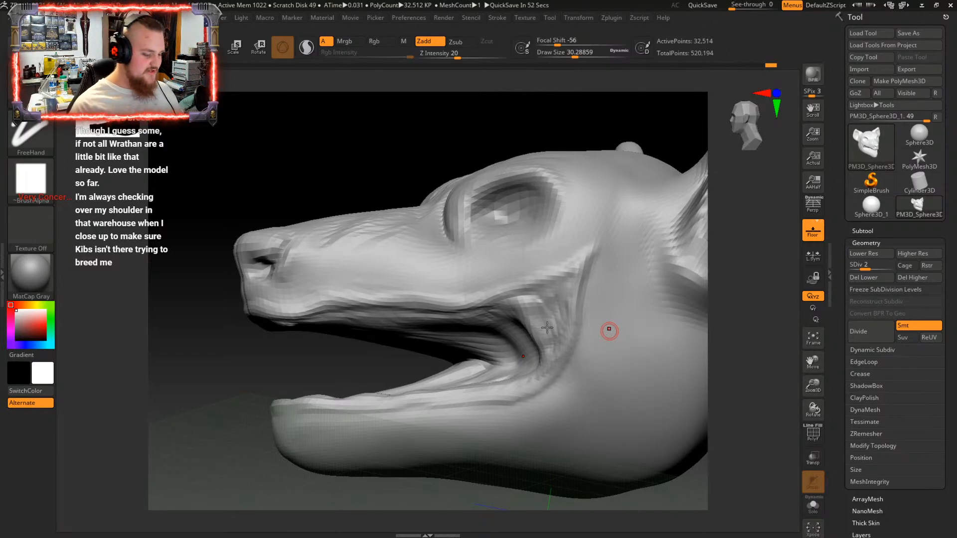
right_drag(609, 331, 415, 334)
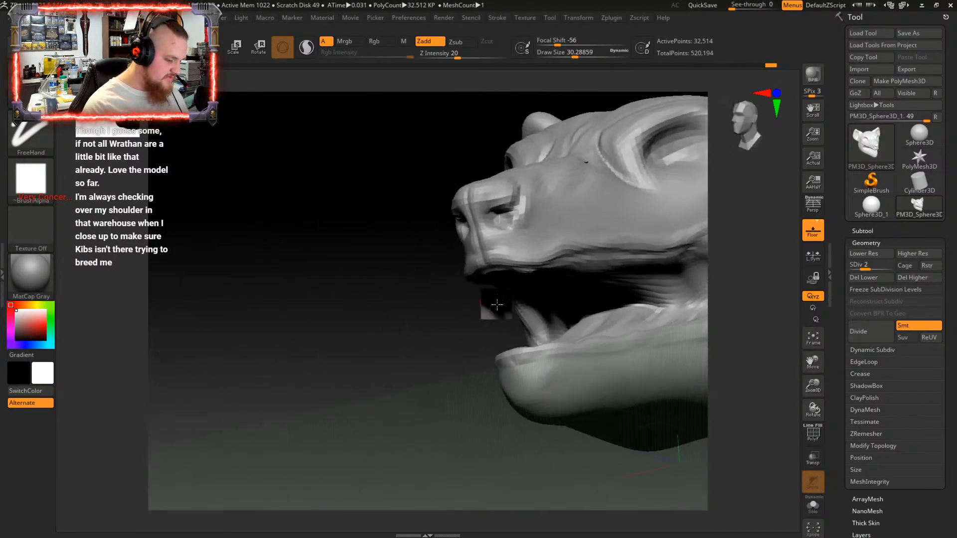
right_click(497, 304)
mouse_move(584, 242)
right_down()
mouse_move(584, 260)
mouse_move(504, 314)
mouse_move(529, 292)
mouse_move(539, 305)
mouse_move(573, 291)
mouse_move(534, 316)
mouse_move(566, 332)
mouse_move(543, 371)
mouse_move(549, 342)
right_up()
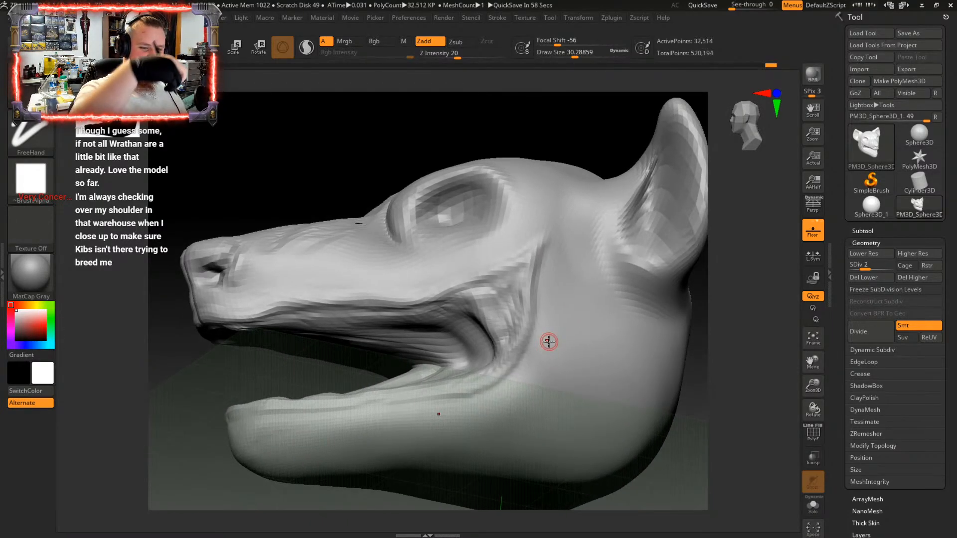
right_drag(549, 342, 537, 314)
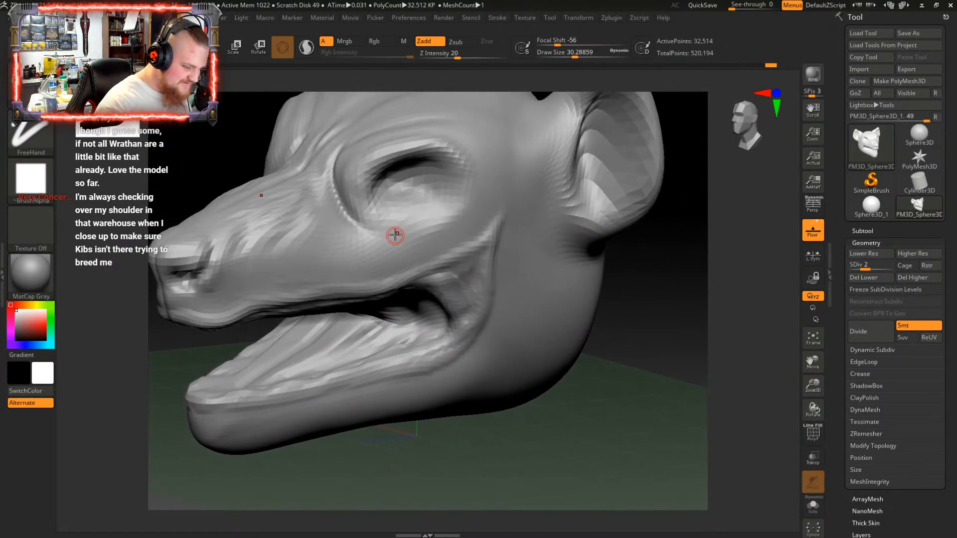
mouse_move(396, 227)
alt+right_down()
mouse_move(409, 227)
mouse_move(436, 278)
mouse_move(459, 259)
mouse_move(403, 276)
mouse_move(456, 274)
mouse_move(444, 274)
mouse_move(459, 294)
mouse_move(478, 266)
mouse_move(466, 286)
mouse_move(441, 269)
alt+right_up()
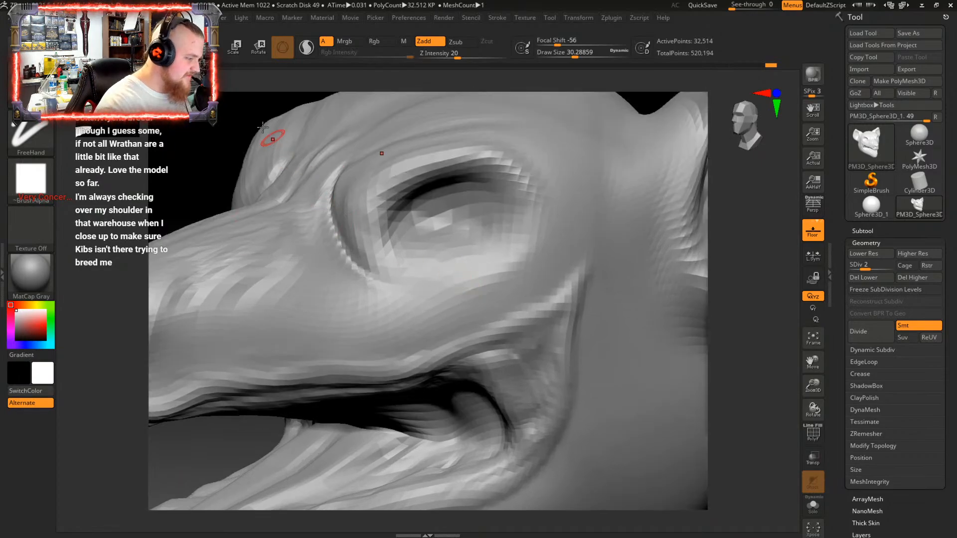
key(b)
mouse_move(414, 264)
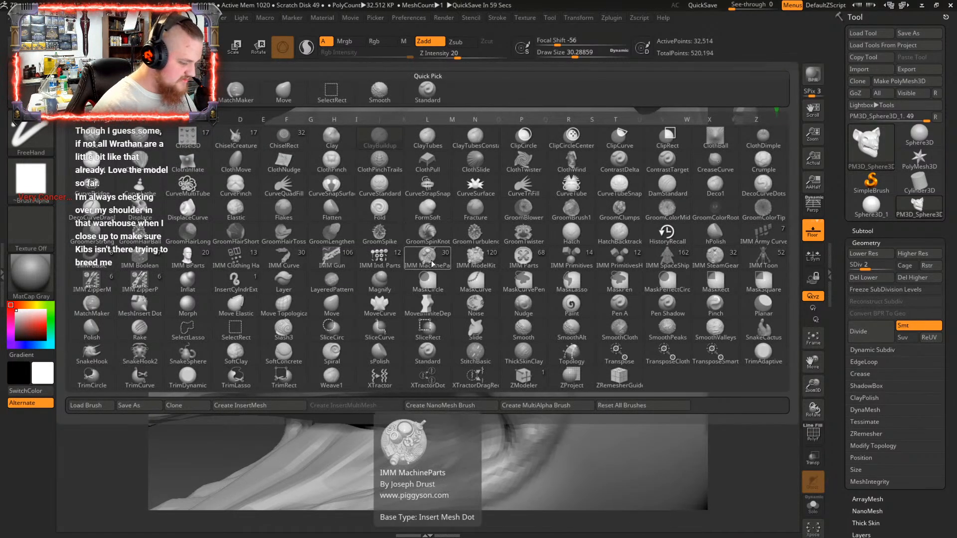
key(m)
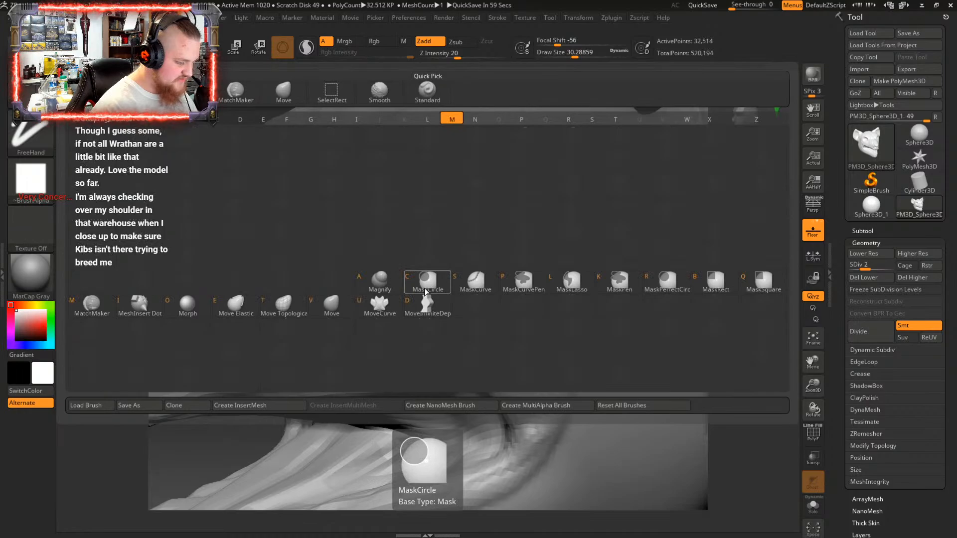
click(334, 306)
key(space)
drag(475, 257, 496, 261)
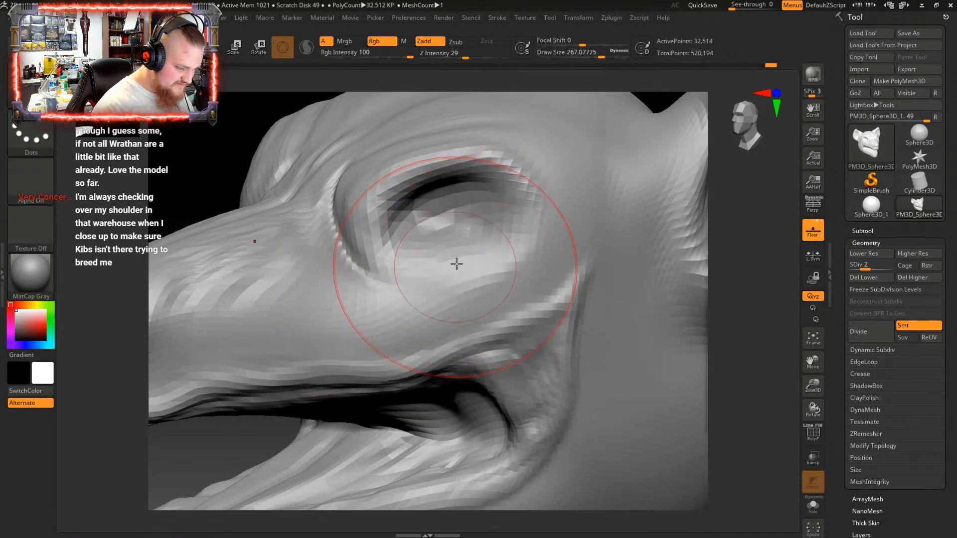
key(space)
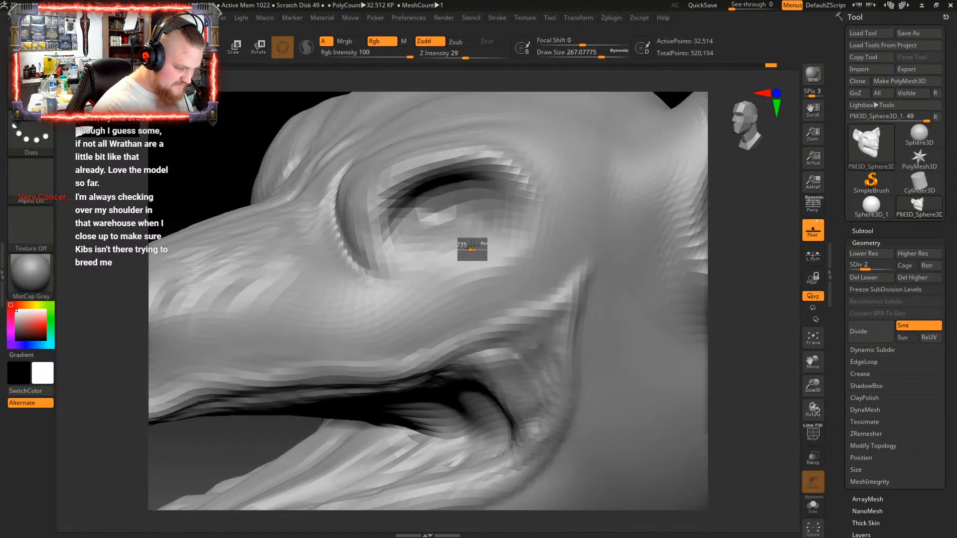
mouse_move(475, 250)
mouse_down()
mouse_move(459, 239)
mouse_move(412, 250)
mouse_move(423, 233)
mouse_up()
Push the lower eye rim up and the upper rim down to narrow the eye opening into a slit
mouse_move(510, 233)
mouse_down()
mouse_move(505, 218)
mouse_move(482, 232)
mouse_move(421, 236)
mouse_move(470, 228)
mouse_up()
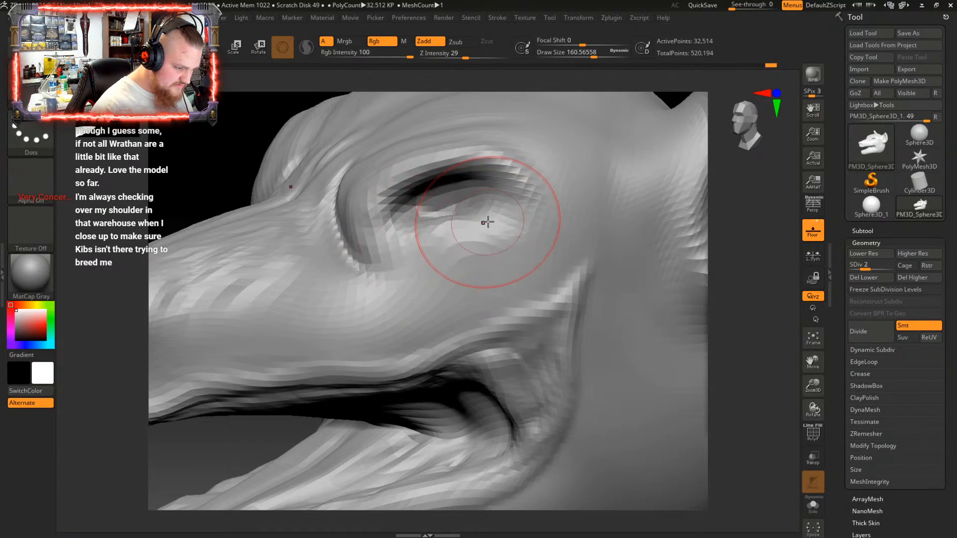
drag(493, 174, 485, 188)
drag(482, 182, 471, 175)
drag(465, 166, 455, 179)
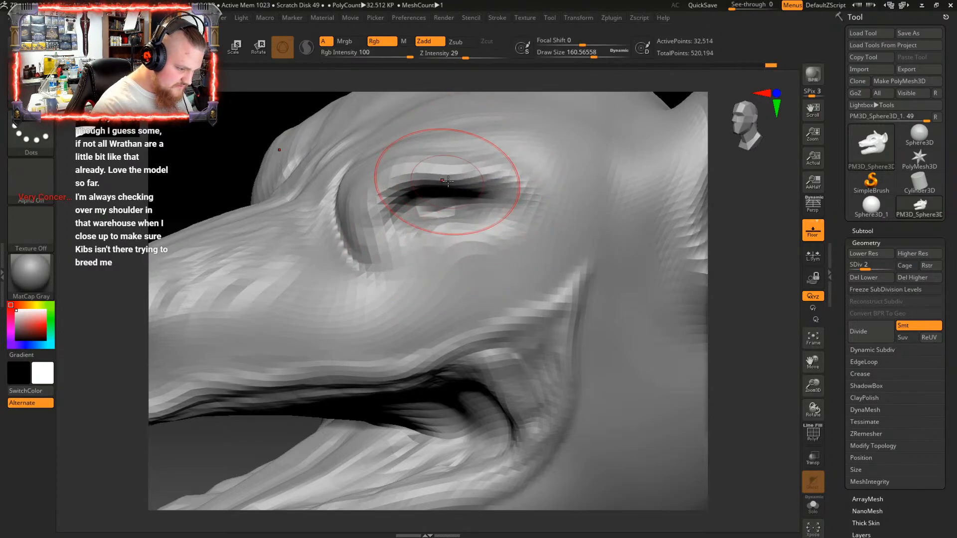
mouse_move(448, 183)
right_down()
mouse_move(553, 183)
mouse_move(444, 205)
right_up()
drag(525, 223, 478, 206)
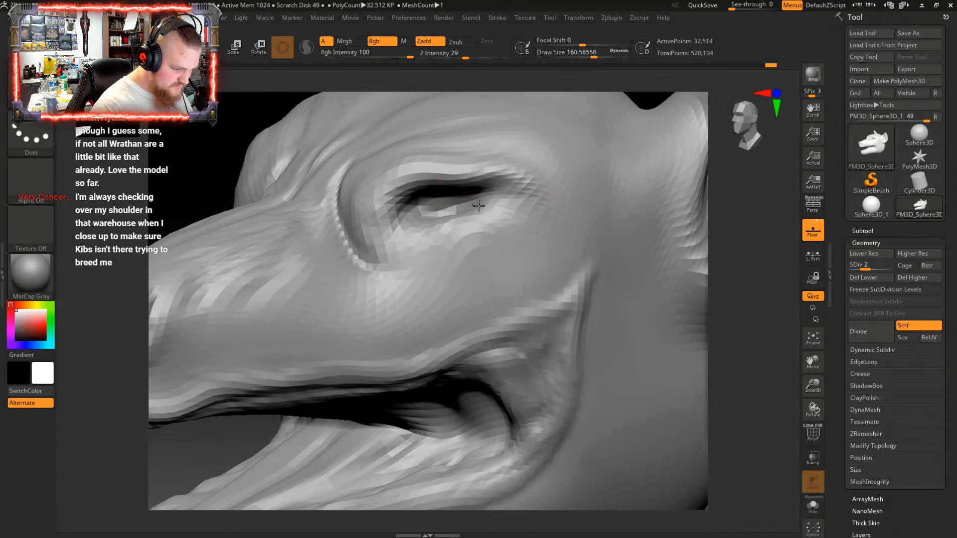
Reshape the lower rim near the inner corner of the eye with the Move brush from a side view
right_drag(470, 206, 429, 233)
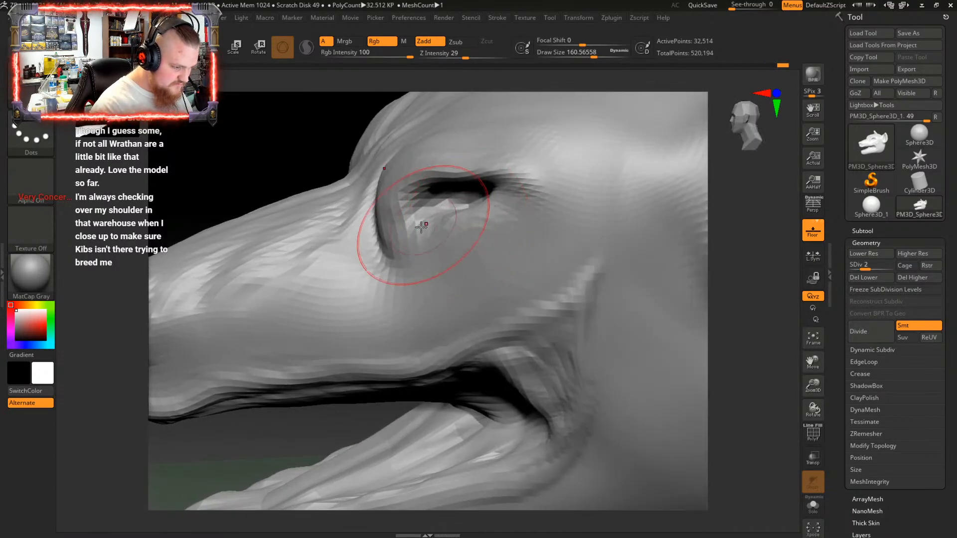
drag(429, 234, 438, 227)
mouse_move(496, 236)
right_down()
mouse_move(497, 212)
mouse_move(474, 198)
mouse_move(450, 218)
mouse_move(453, 207)
right_up()
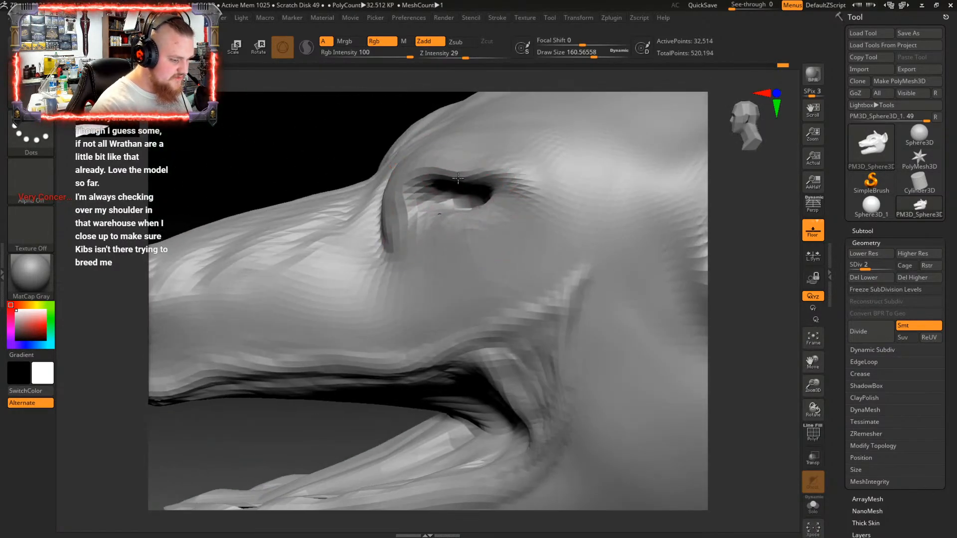
Slant the eye opening with the Move brush, shifting its outer corner up and its inner end down
right_drag(472, 167, 482, 176)
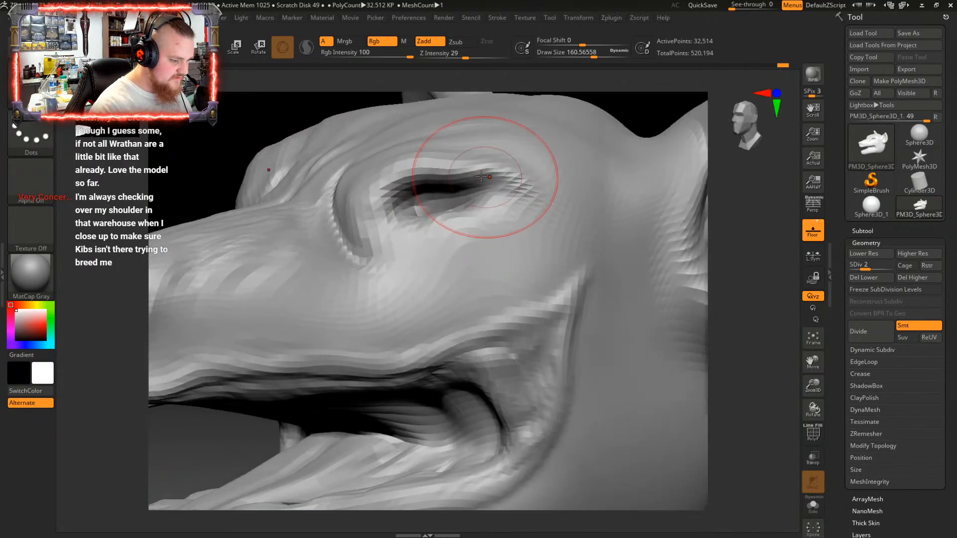
mouse_move(453, 219)
right_down()
mouse_move(513, 224)
mouse_move(524, 240)
mouse_move(441, 249)
mouse_move(444, 211)
mouse_move(428, 198)
mouse_move(450, 196)
right_up()
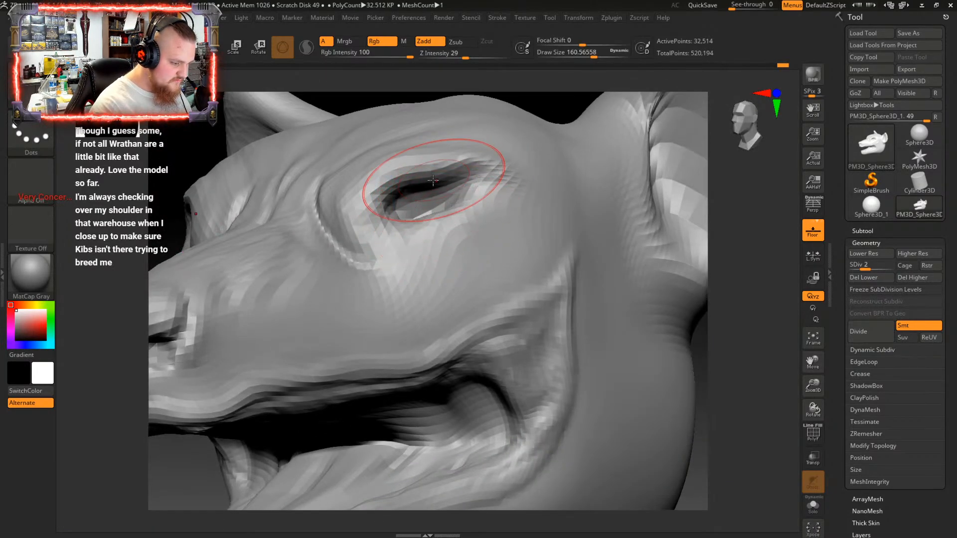
mouse_move(428, 171)
right_down()
mouse_move(458, 213)
mouse_move(453, 256)
mouse_move(467, 238)
right_up()
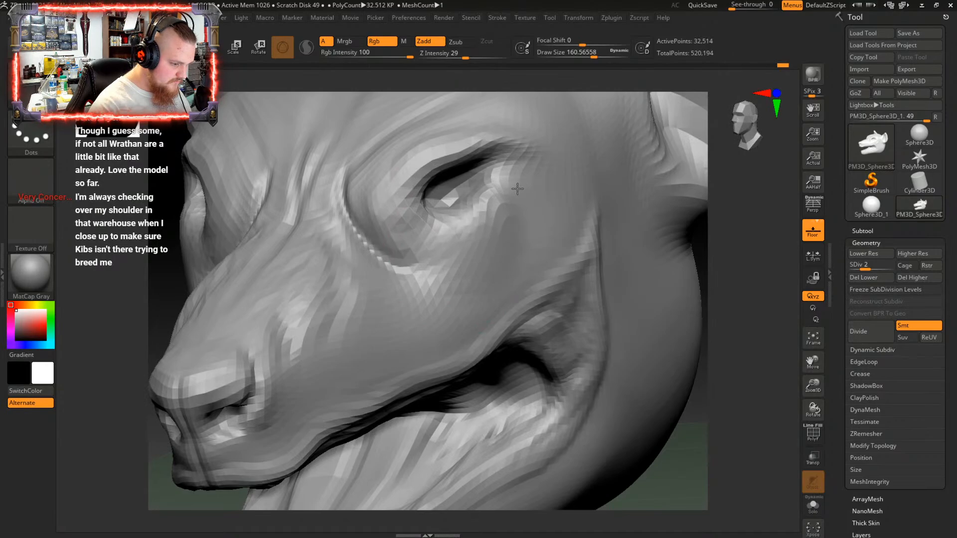
mouse_move(402, 200)
right_down()
mouse_move(418, 225)
mouse_move(433, 210)
right_up()
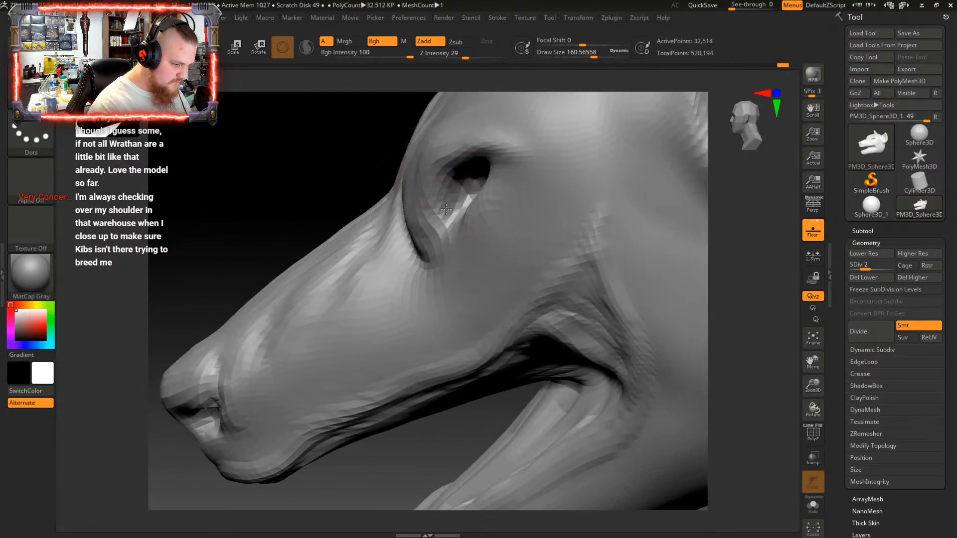
mouse_move(441, 179)
right_down()
mouse_move(516, 245)
mouse_move(500, 244)
mouse_move(488, 217)
mouse_move(549, 184)
mouse_move(517, 264)
right_up()
Refine the upper and lower eyelid rims with the Move brush from both sides of the head, stretching the opening toward the outer corner
drag(316, 180, 271, 180)
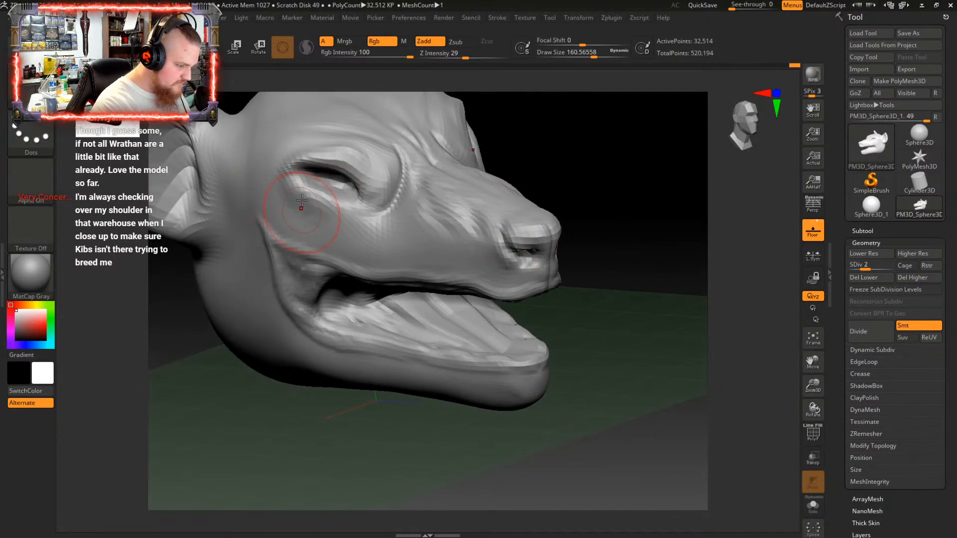
right_drag(292, 158, 344, 213)
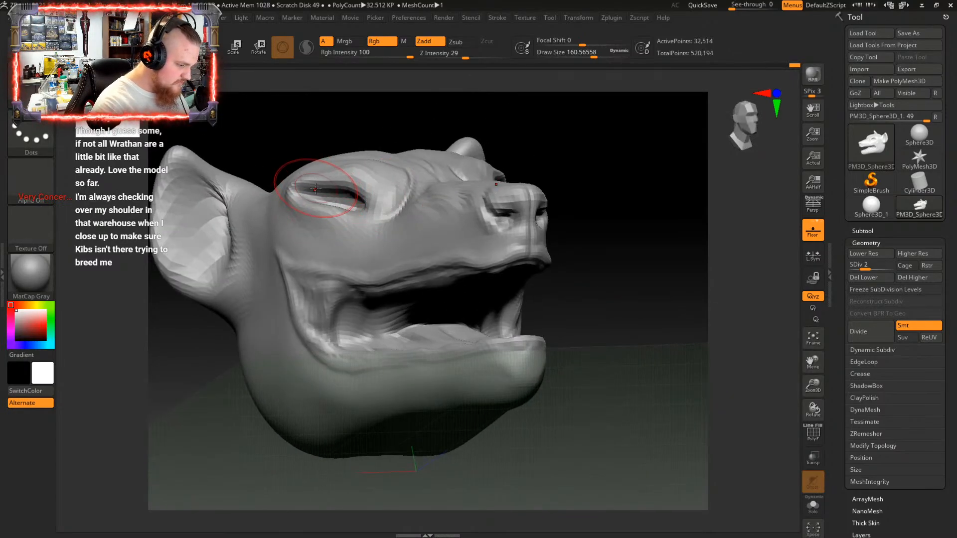
right_drag(518, 212, 355, 272)
mouse_move(461, 204)
right_down()
mouse_move(467, 254)
mouse_move(483, 219)
mouse_move(427, 245)
mouse_move(474, 245)
mouse_move(468, 266)
right_up()
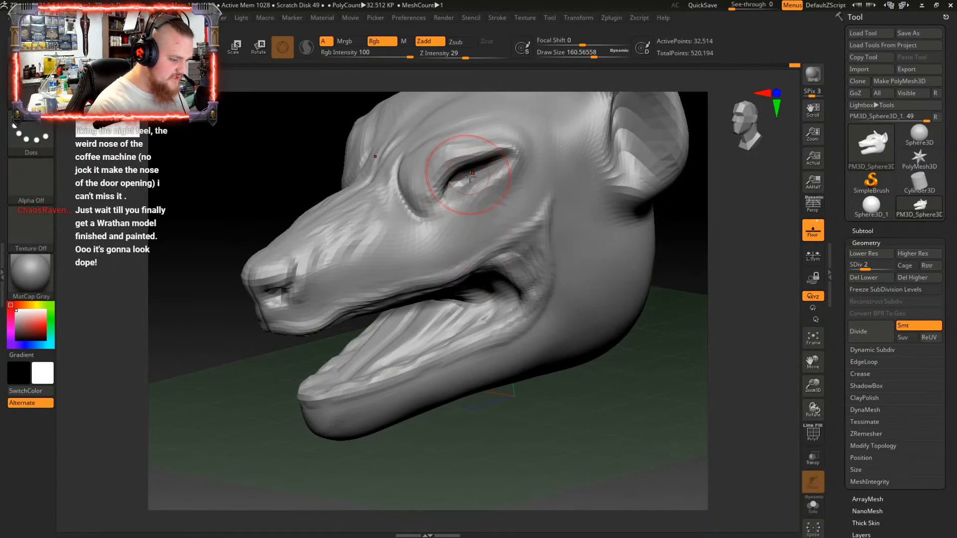
mouse_move(481, 174)
mouse_down()
mouse_move(496, 168)
mouse_move(484, 172)
mouse_up()
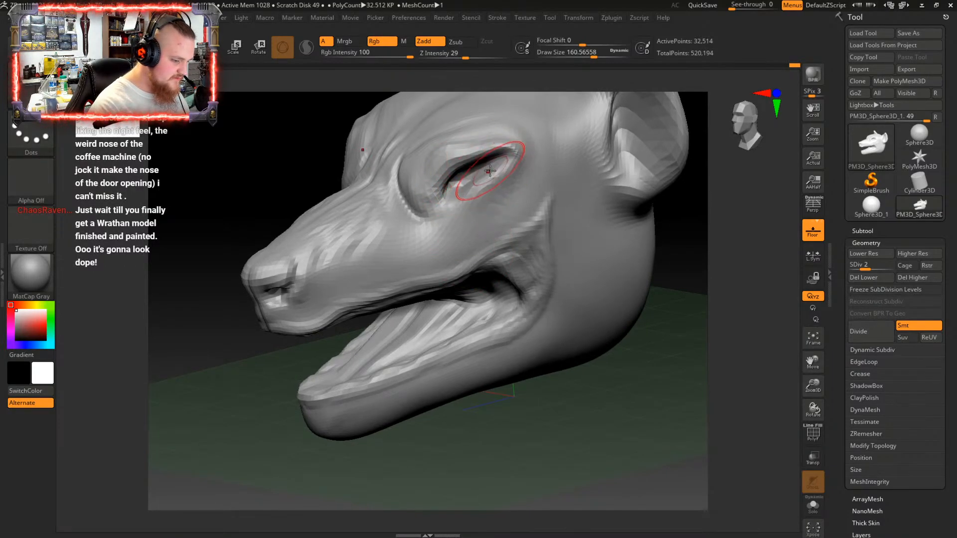
mouse_move(484, 172)
right_down()
mouse_move(508, 137)
mouse_move(545, 179)
mouse_move(553, 174)
mouse_move(534, 180)
right_up()
key(ctrl)
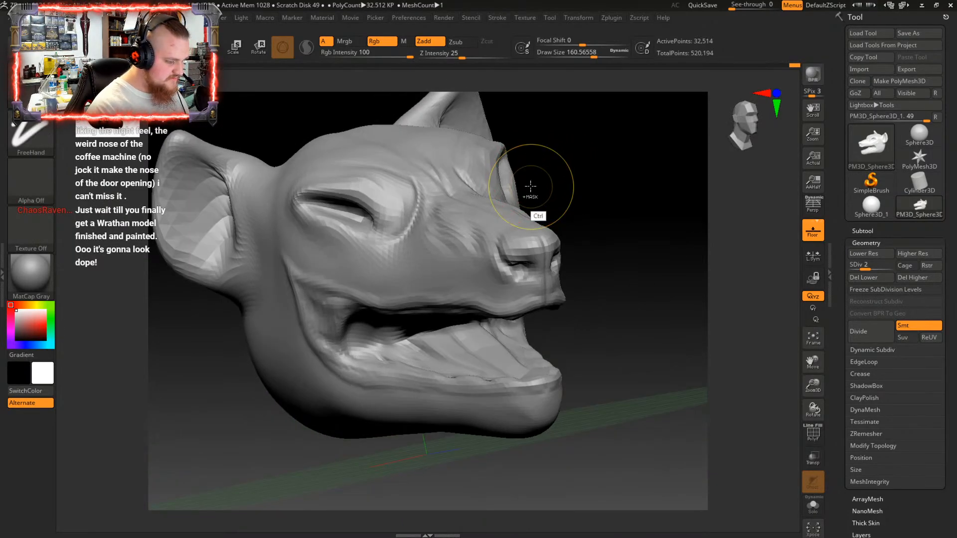
mouse_move(534, 181)
right_down()
mouse_move(534, 196)
mouse_move(551, 196)
right_up()
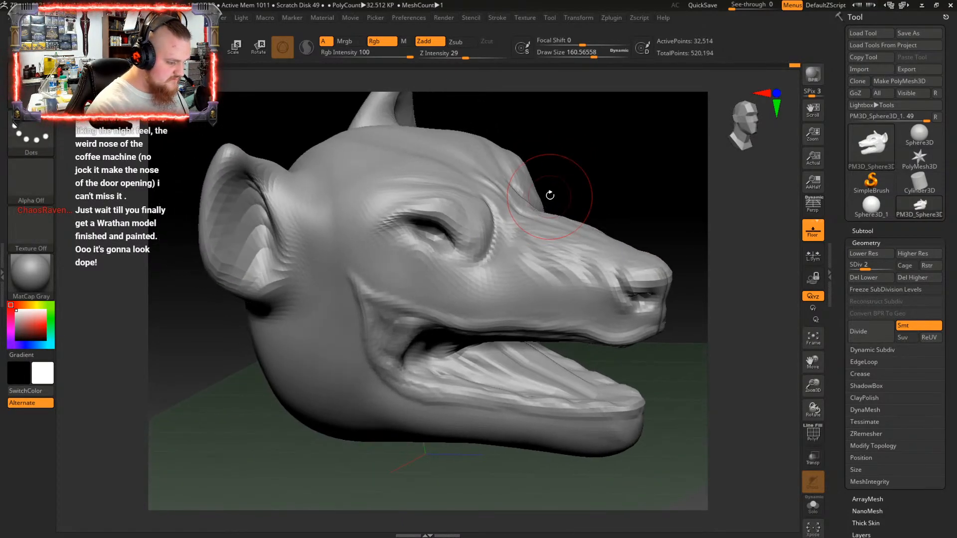
Build up the cheek and the area below the eye with the ClayBuildup brush at a draw size of about 267
click(31, 87)
click(246, 94)
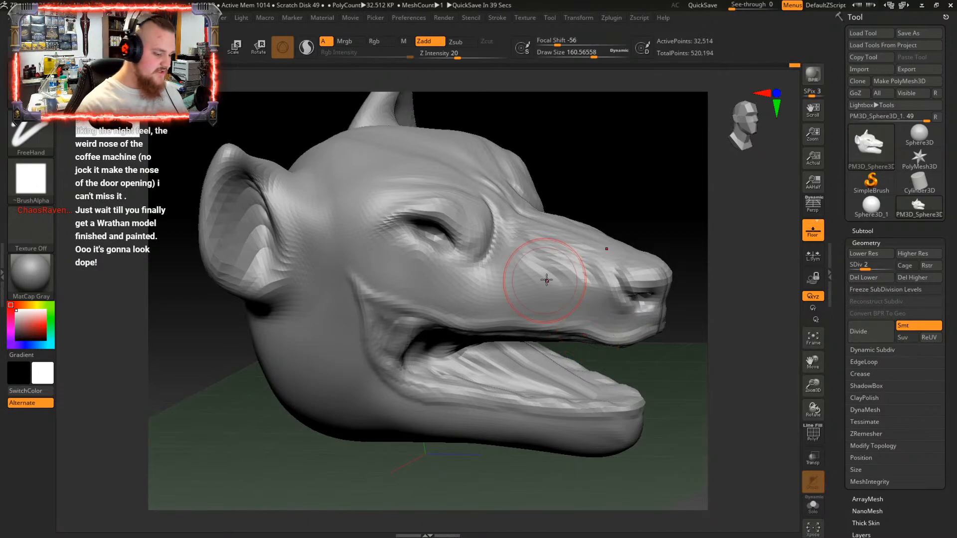
right_drag(545, 277, 448, 325)
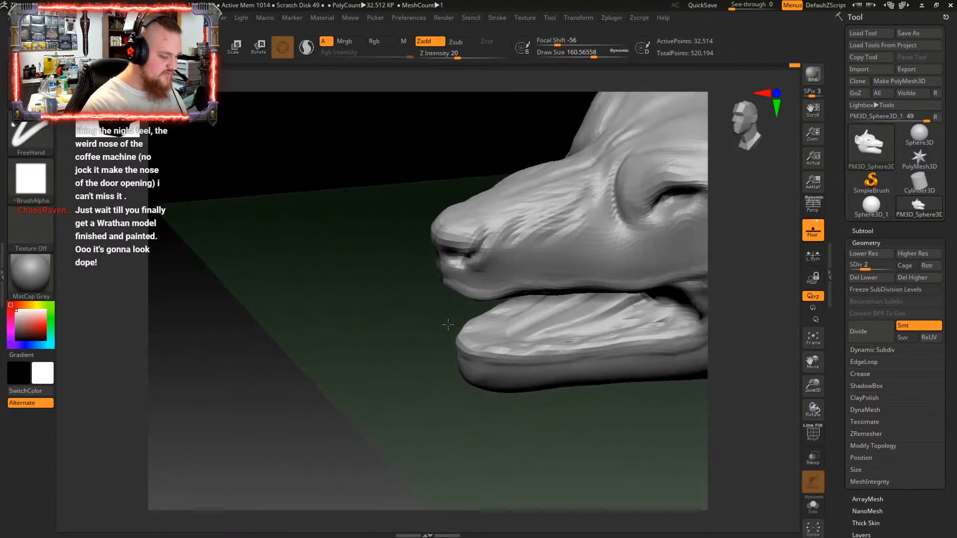
alt+right_drag(497, 303, 387, 370)
right_drag(529, 305, 481, 274)
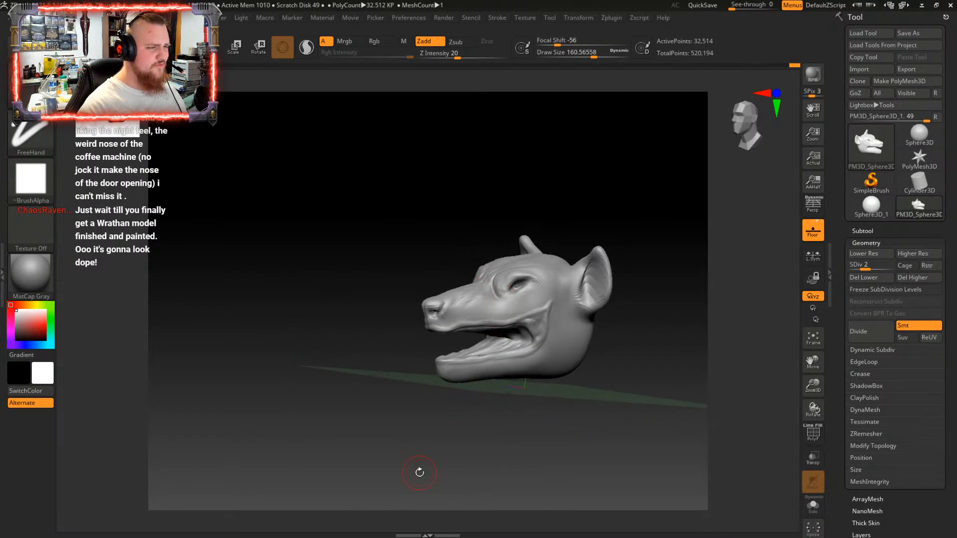
mouse_move(530, 344)
right_down()
mouse_move(552, 350)
mouse_move(552, 390)
mouse_move(566, 336)
mouse_move(534, 312)
mouse_move(500, 316)
mouse_move(524, 300)
mouse_move(513, 275)
mouse_move(505, 280)
right_up()
key(space)
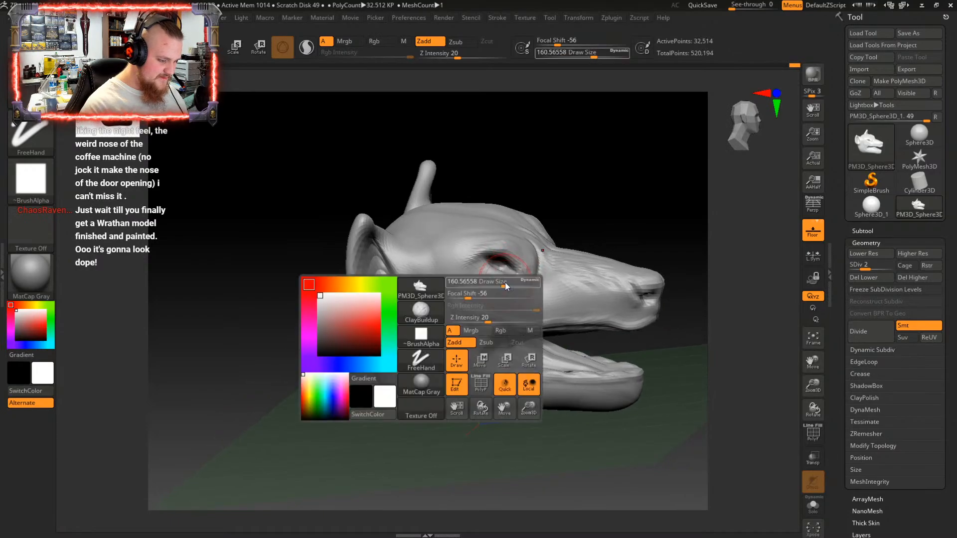
drag(505, 282, 512, 283)
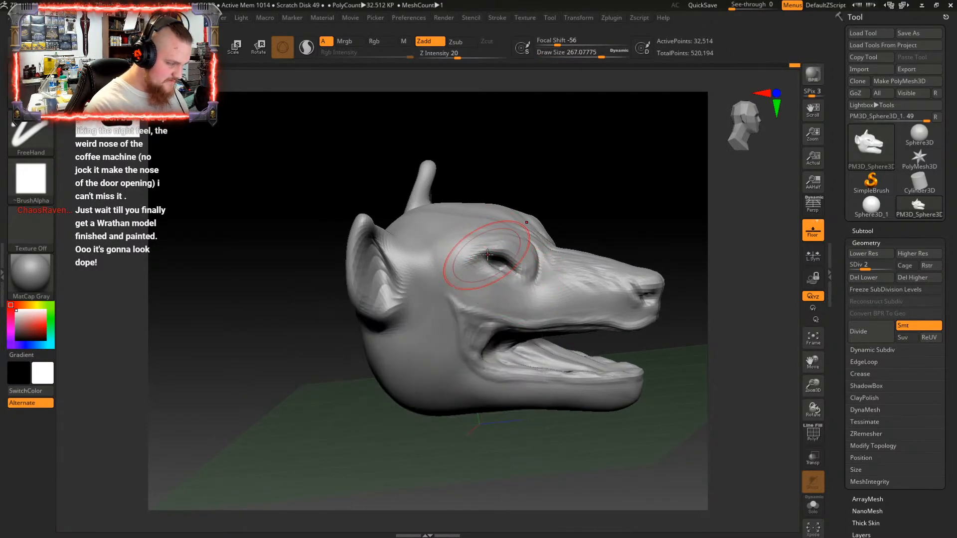
mouse_move(491, 280)
alt+right_down()
mouse_move(469, 264)
mouse_move(543, 299)
mouse_move(474, 281)
mouse_move(448, 260)
mouse_move(438, 324)
mouse_move(468, 270)
mouse_move(491, 269)
mouse_move(471, 288)
mouse_move(525, 289)
mouse_move(568, 361)
alt+right_up()
right_drag(577, 306, 509, 219)
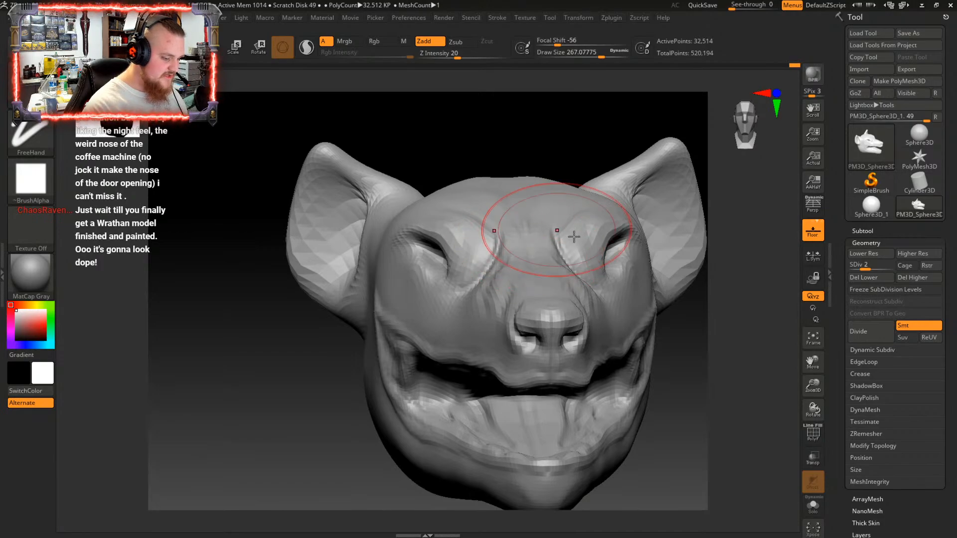
mouse_move(552, 214)
right_down()
mouse_move(619, 304)
mouse_move(614, 262)
mouse_move(555, 299)
mouse_move(531, 370)
mouse_move(539, 305)
mouse_move(588, 327)
mouse_move(620, 324)
right_up()
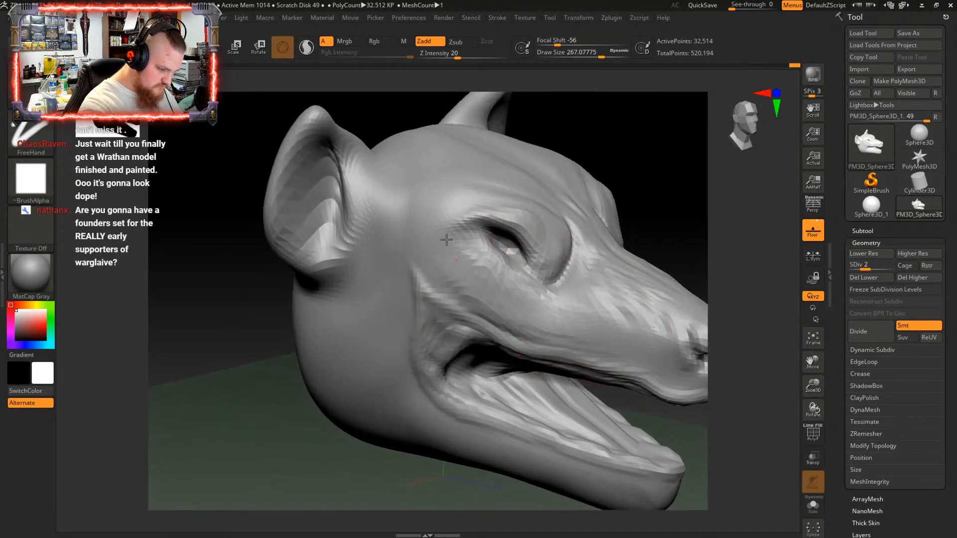
right_drag(447, 240, 541, 177)
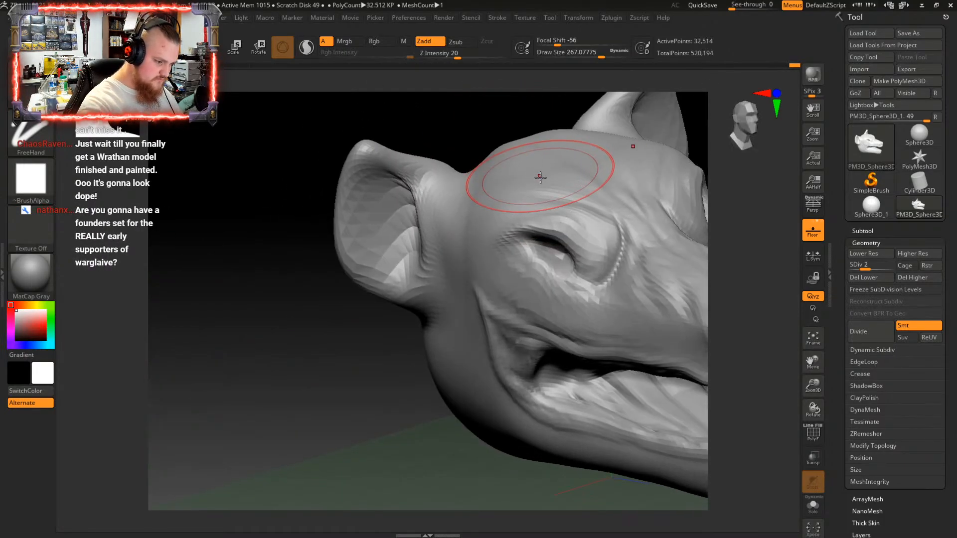
Add clay around the outer eye corner and lower lid at a draw size of about 66, and smooth the strokes
key(space)
click(495, 238)
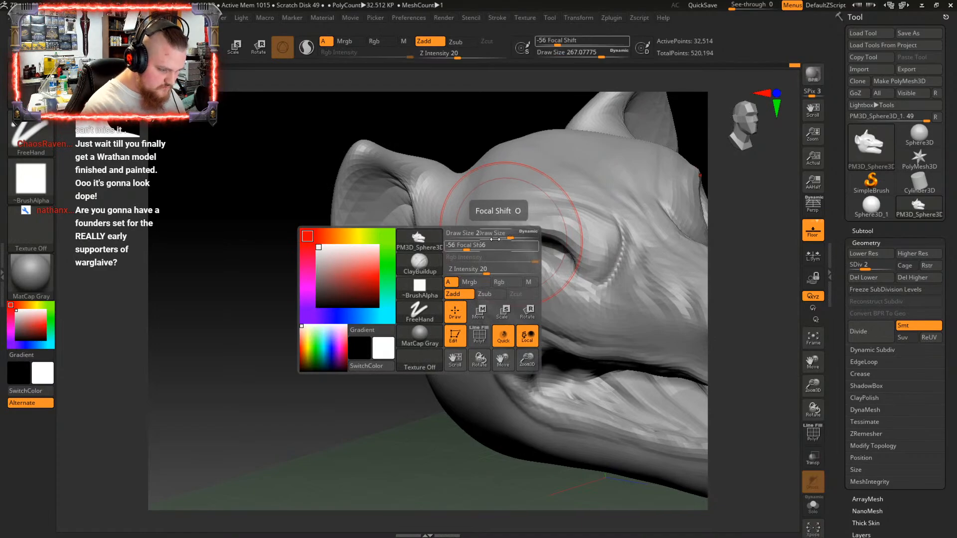
click(486, 234)
key(space)
click(496, 251)
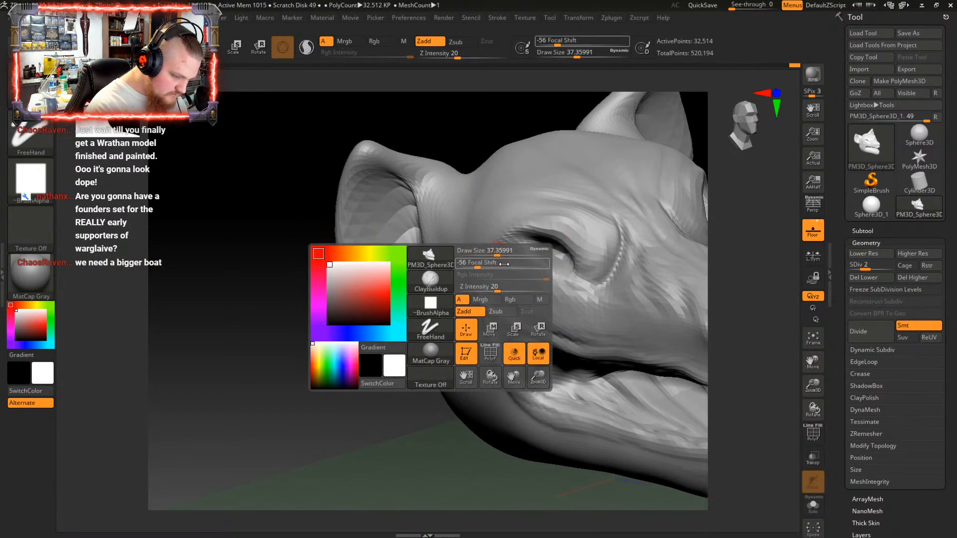
drag(496, 254, 499, 255)
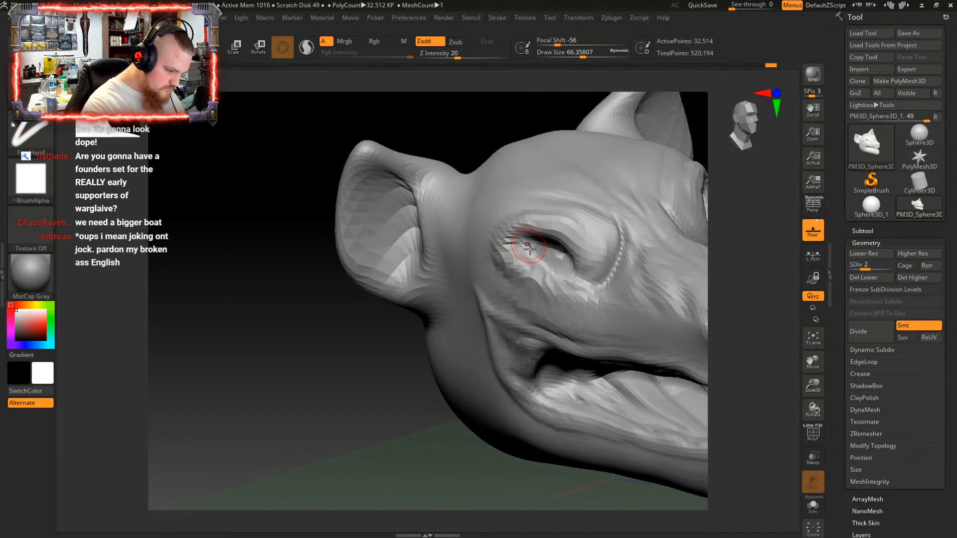
key(shift)
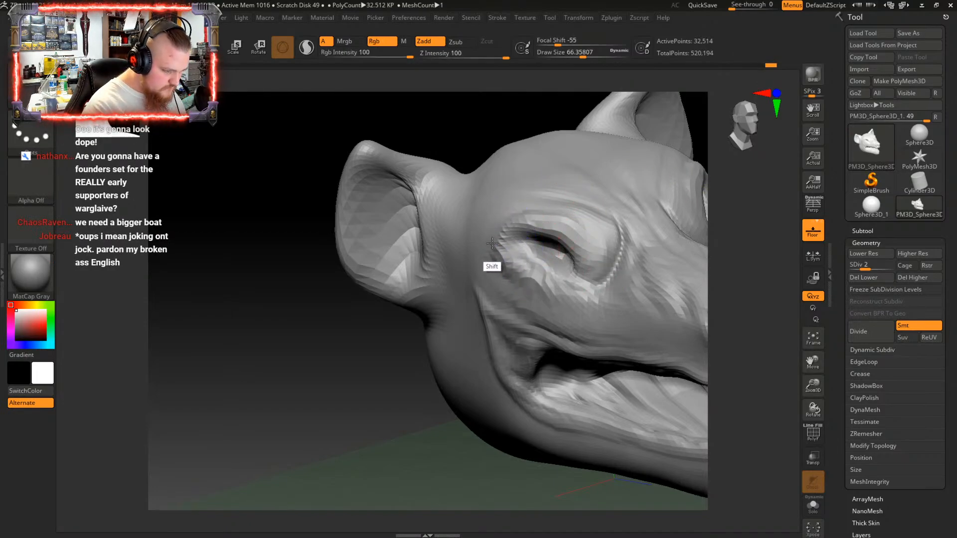
mouse_move(511, 269)
shift+mouse_down()
mouse_move(570, 303)
mouse_move(544, 293)
mouse_move(564, 288)
mouse_move(534, 208)
mouse_move(507, 236)
shift+mouse_up()
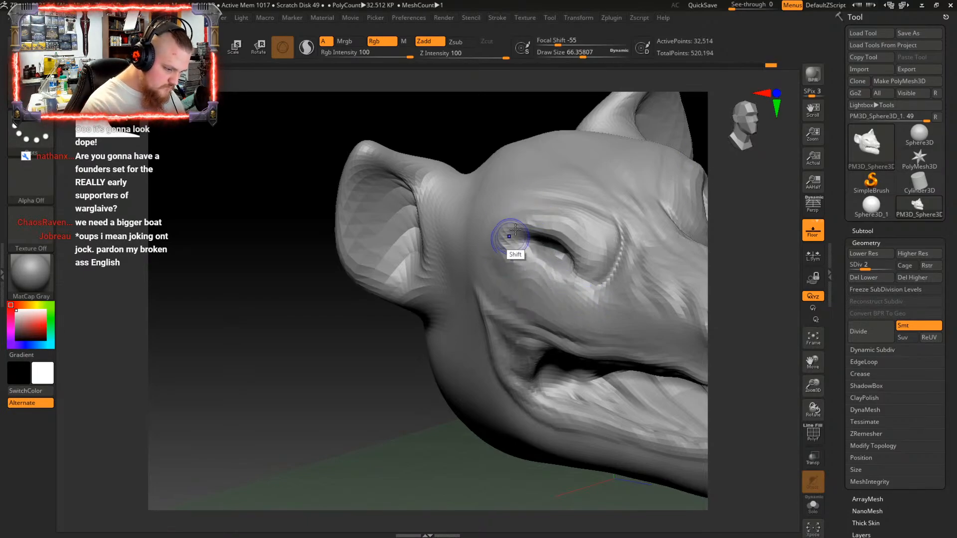
Smooth the skin below the outer part of the eye while working from the front and side
right_drag(615, 269, 523, 299)
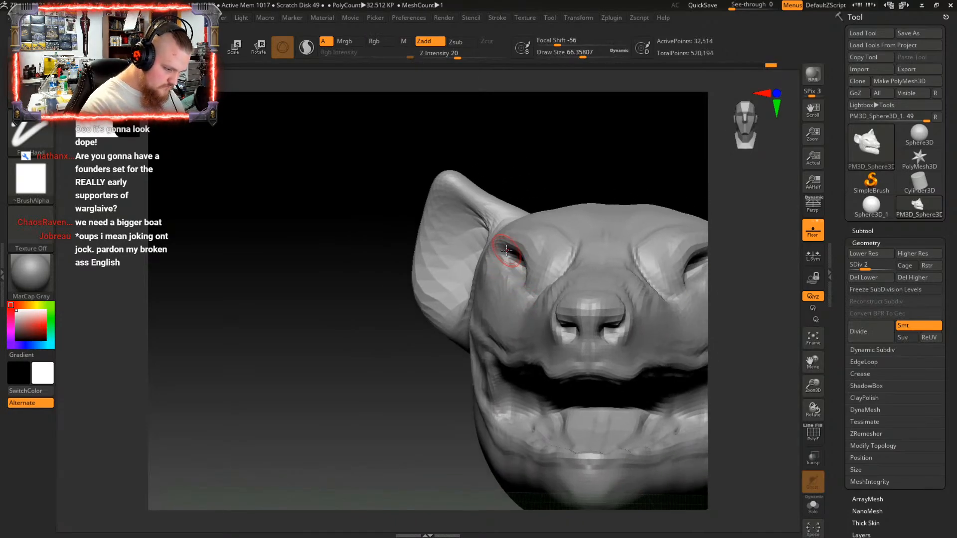
shift+drag(507, 250, 506, 278)
mouse_move(541, 300)
right_down()
mouse_move(589, 331)
mouse_move(421, 336)
right_up()
key(shift)
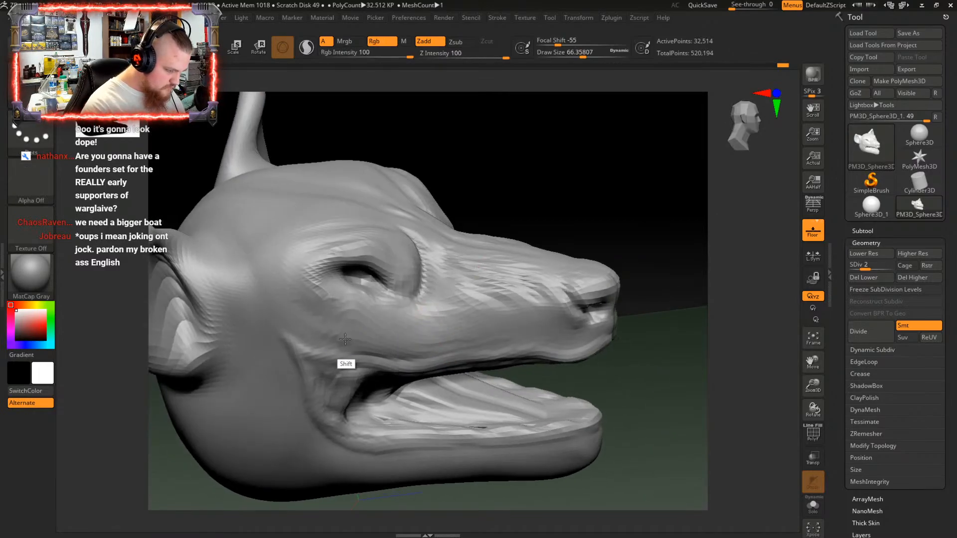
Carve into the eye opening with ClayBuildup, shape the rim around it and smooth the lower eyelid
mouse_move(455, 267)
right_down()
mouse_move(442, 273)
mouse_move(441, 302)
mouse_move(486, 258)
mouse_move(417, 271)
mouse_move(414, 262)
right_up()
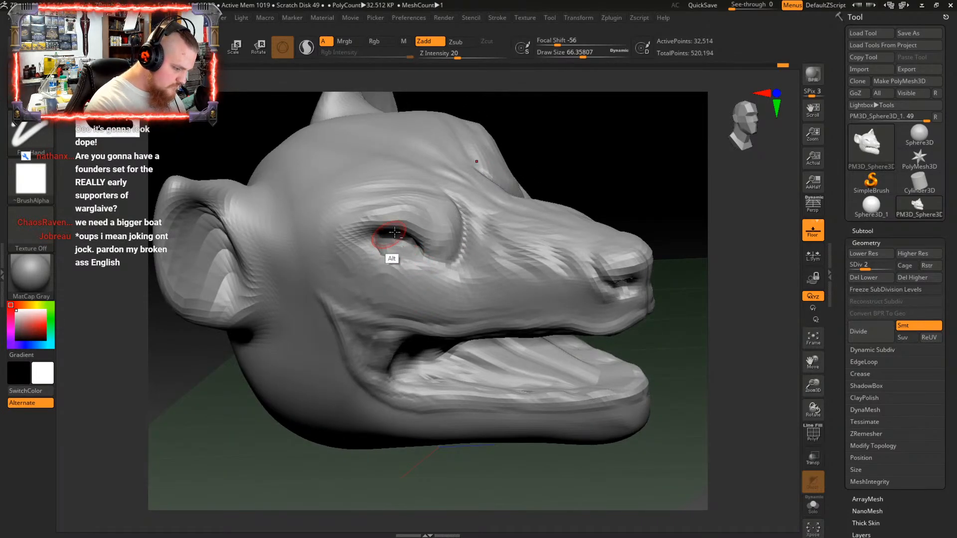
key(ctrl)
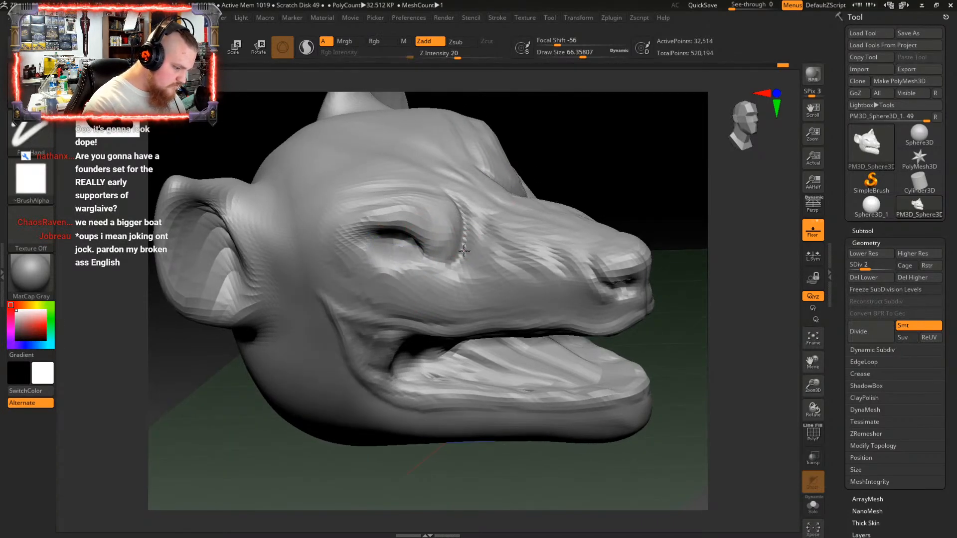
mouse_move(456, 295)
right_down()
mouse_move(451, 247)
mouse_move(453, 274)
mouse_move(461, 246)
right_up()
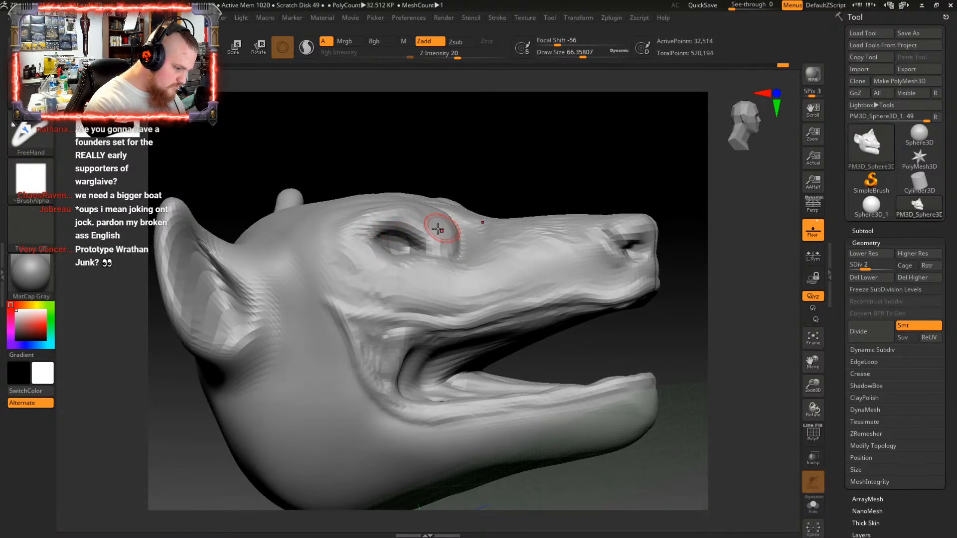
right_drag(438, 228, 456, 245)
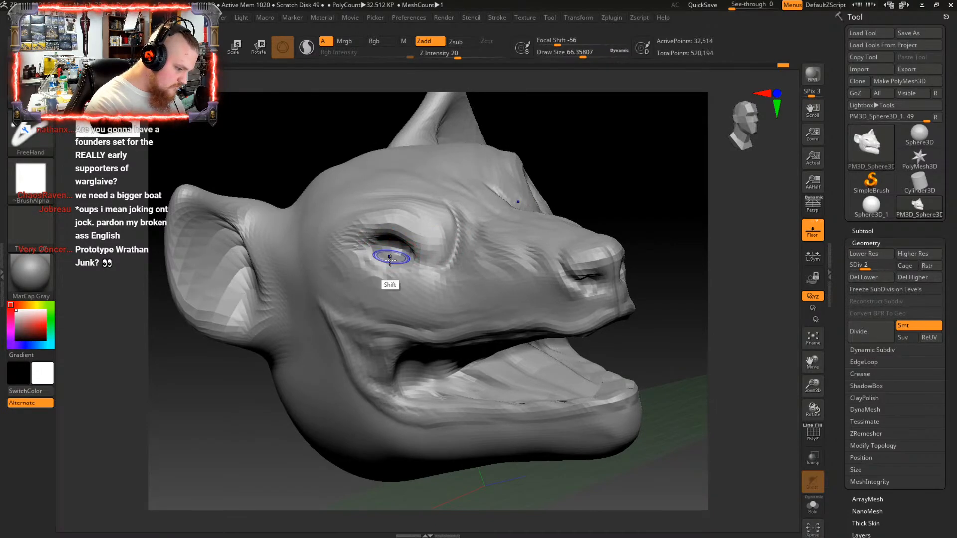
shift+drag(390, 260, 382, 265)
mouse_move(341, 253)
right_down()
mouse_move(397, 251)
mouse_move(524, 282)
mouse_move(390, 297)
mouse_move(475, 306)
mouse_move(513, 327)
mouse_move(479, 336)
mouse_move(488, 357)
mouse_move(501, 347)
mouse_move(494, 321)
mouse_move(419, 319)
mouse_move(488, 340)
mouse_move(561, 282)
mouse_move(529, 299)
right_up()
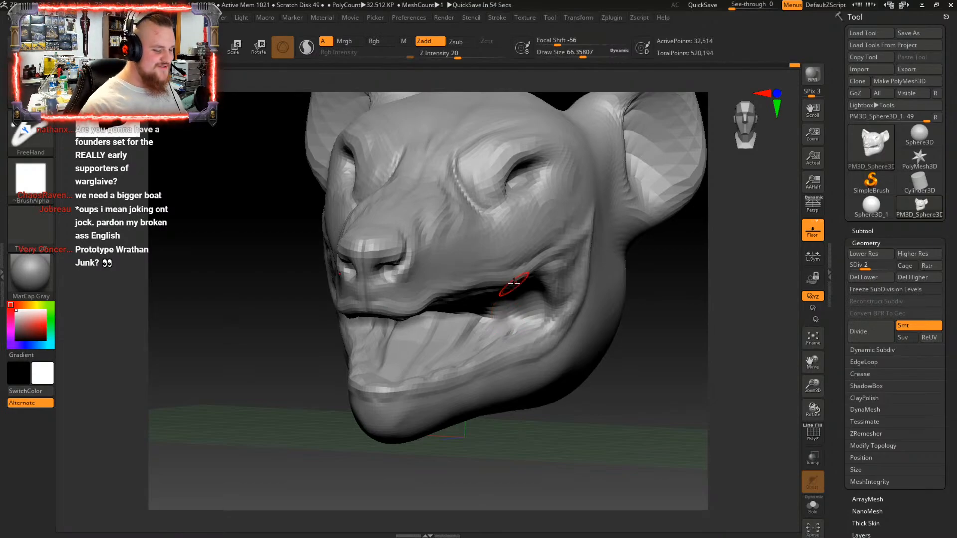
right_drag(514, 284, 539, 293)
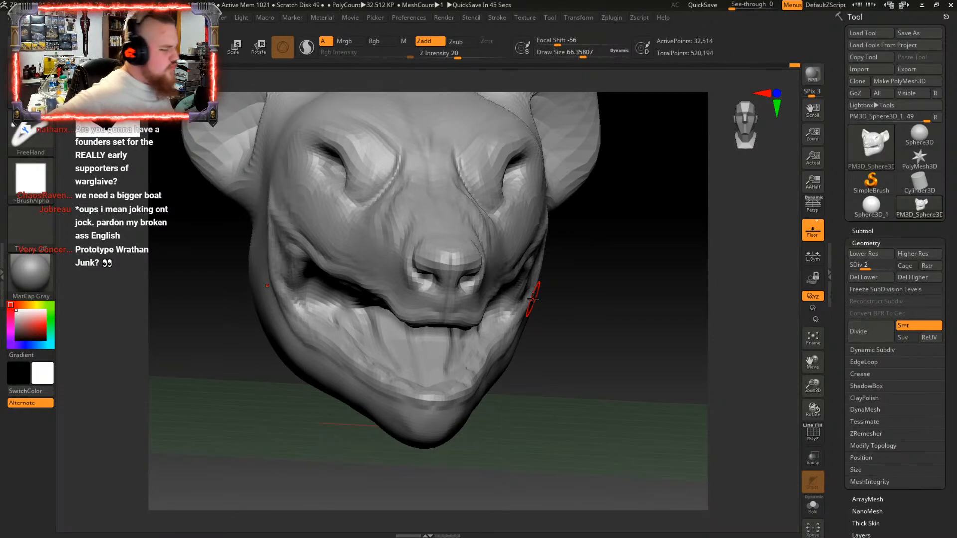
mouse_move(919, 182)
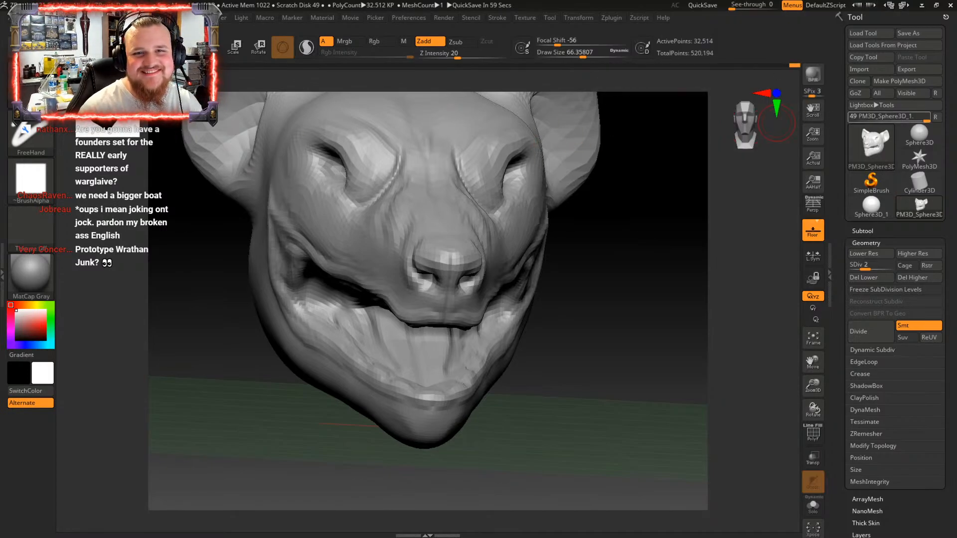
mouse_move(896, 164)
mouse_move(919, 136)
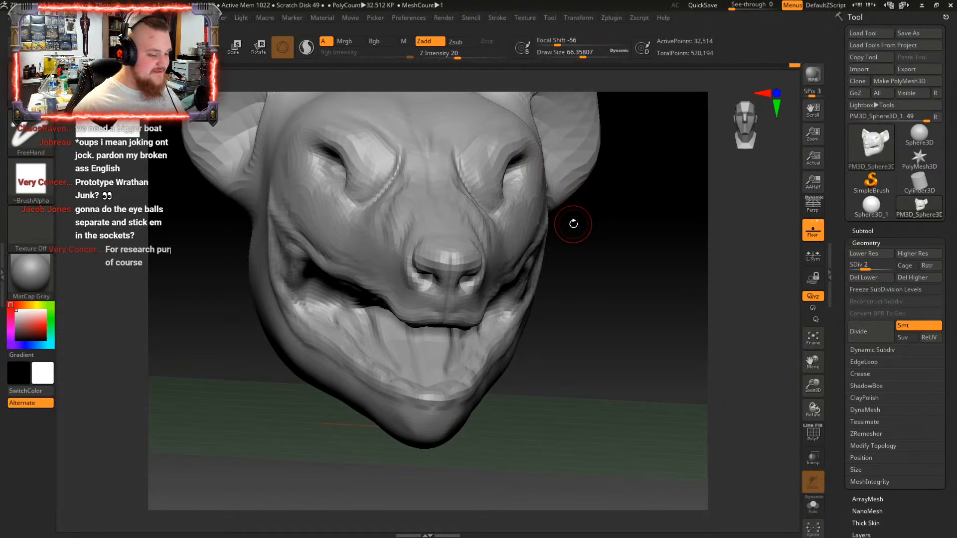
mouse_move(591, 224)
mouse_down()
mouse_move(603, 223)
mouse_move(601, 233)
mouse_move(584, 228)
mouse_move(564, 252)
mouse_up()
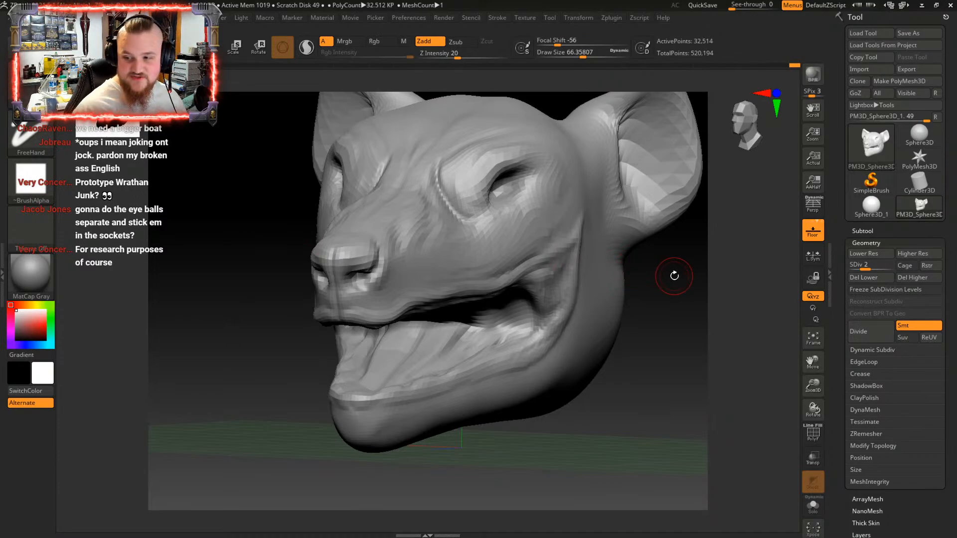
drag(675, 274, 655, 289)
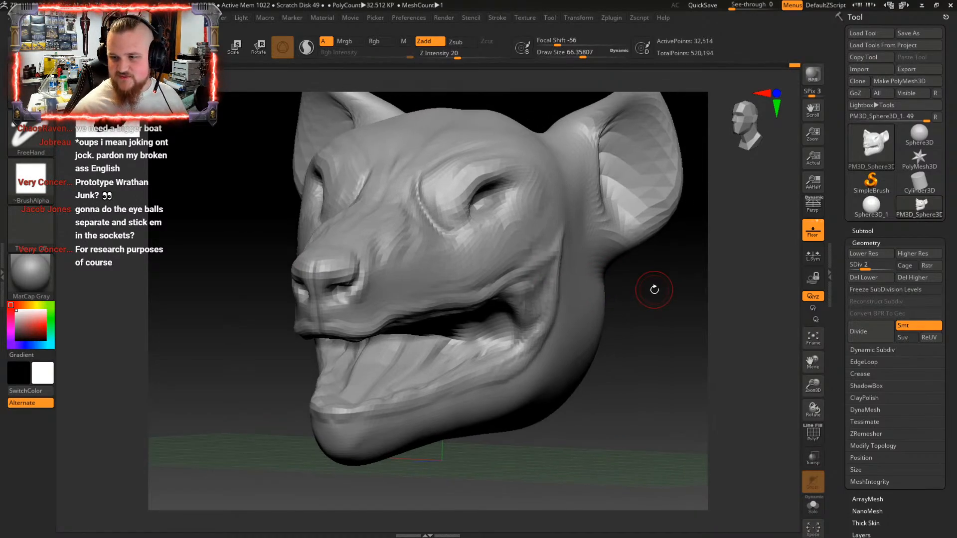
drag(648, 250, 641, 272)
right_drag(549, 224, 464, 193)
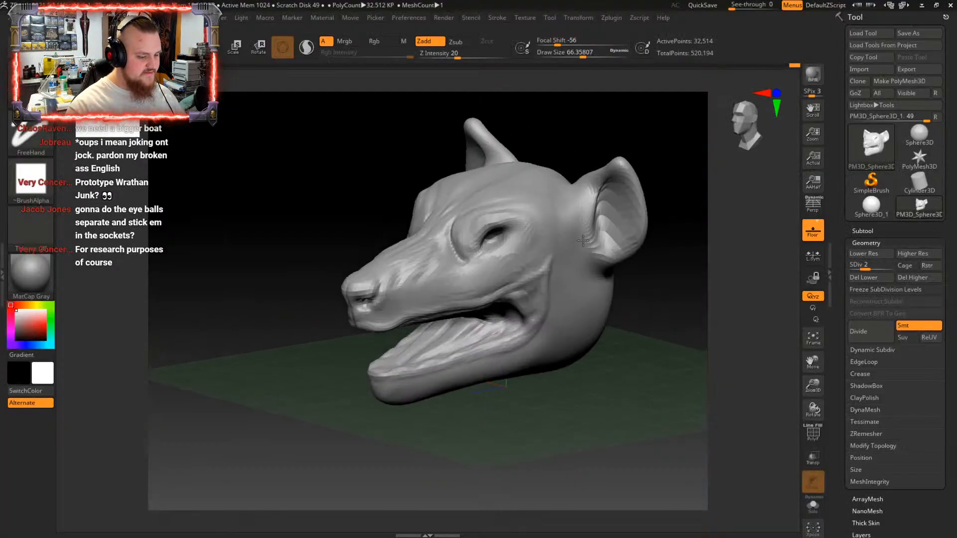
mouse_move(583, 241)
alt+right_down()
mouse_move(546, 215)
mouse_move(531, 271)
alt+right_up()
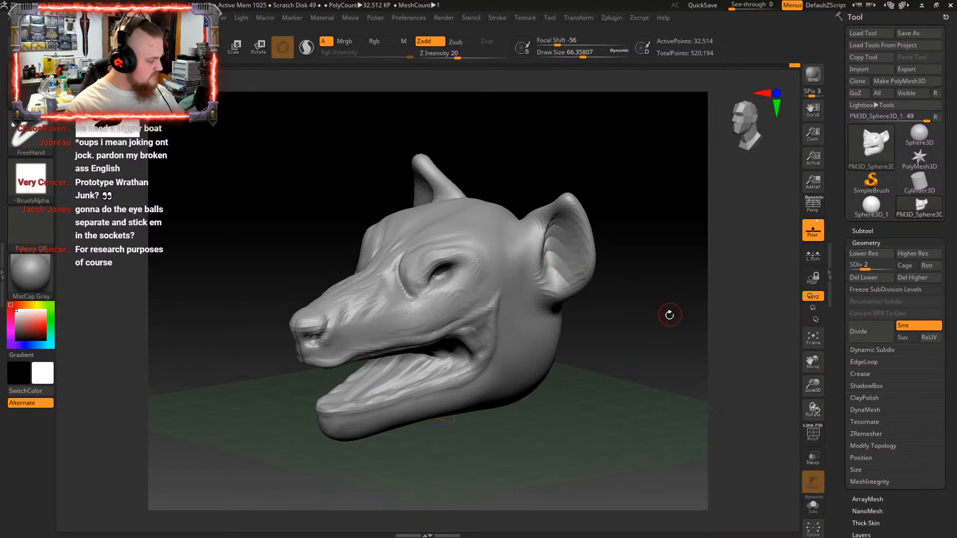
drag(633, 312, 626, 356)
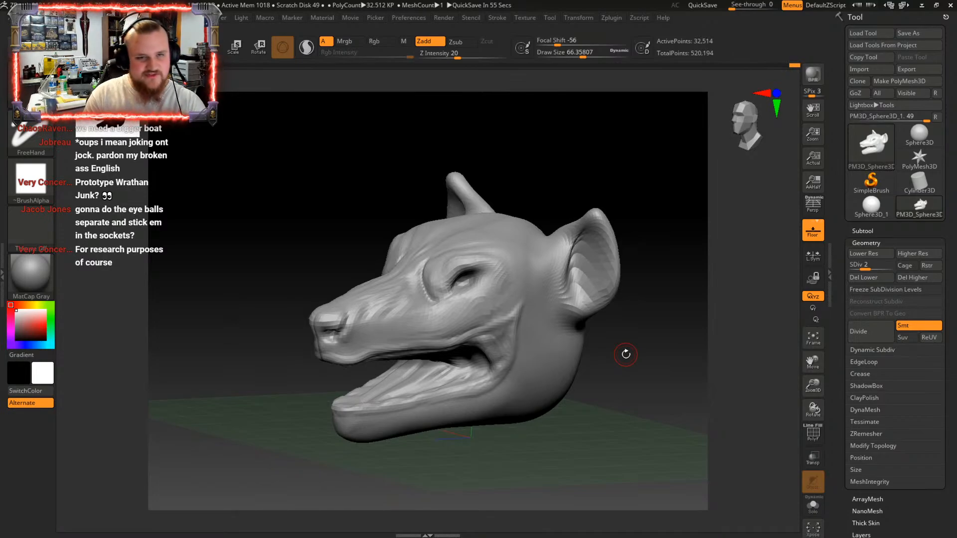
Set the ClayBuildup draw size to about 205 and carve down the middle of the back of the skull
right_drag(489, 303, 535, 324)
right_drag(451, 299, 495, 359)
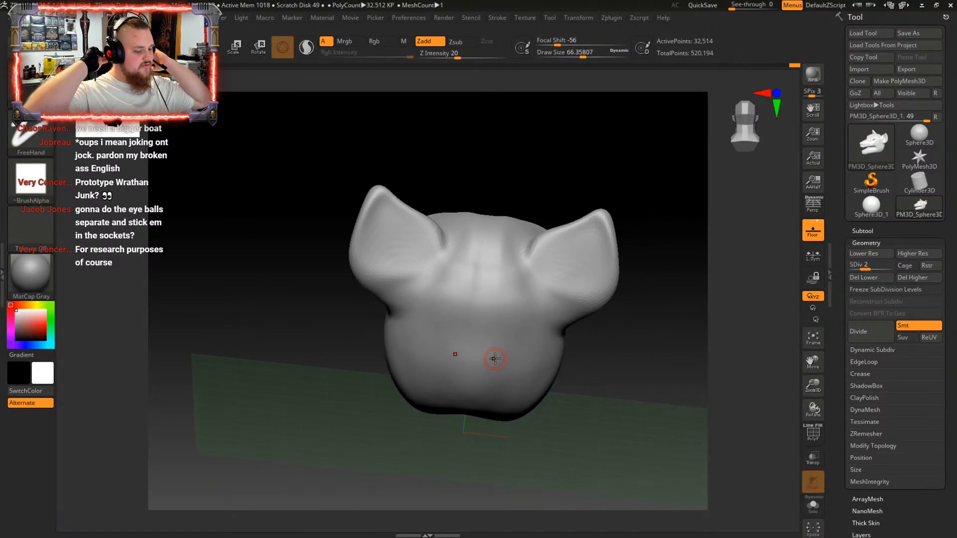
right_drag(495, 358, 468, 346)
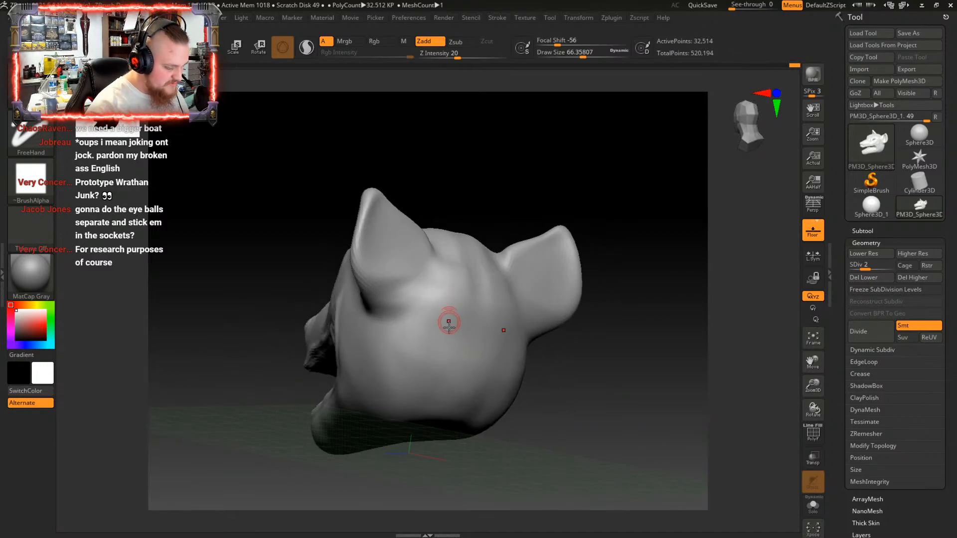
key(space)
key(space)
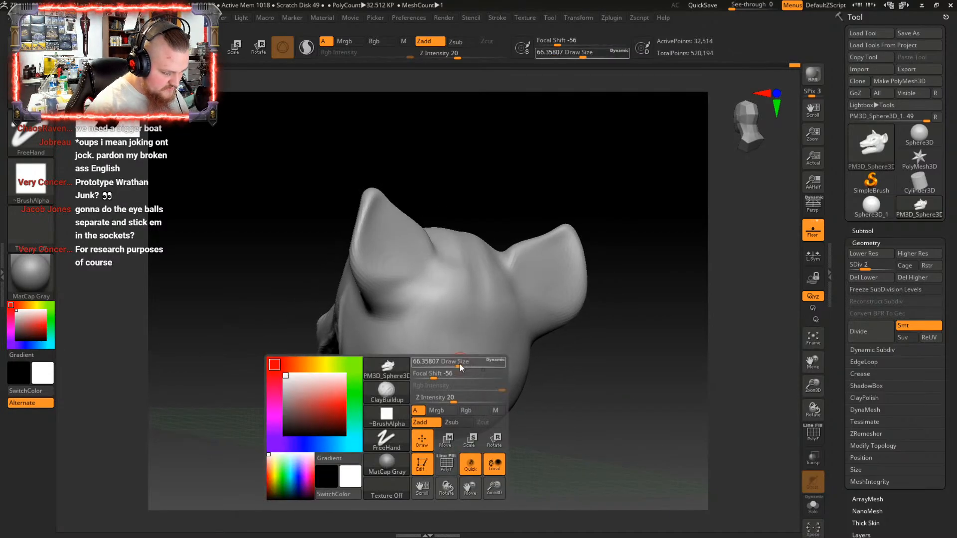
drag(460, 366, 473, 366)
click(474, 366)
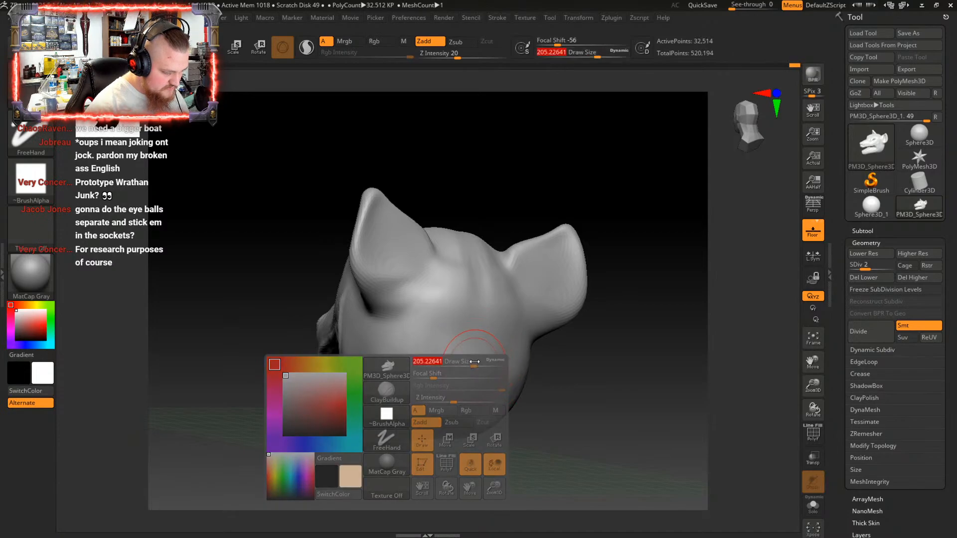
mouse_move(469, 323)
alt+mouse_down()
mouse_move(477, 299)
mouse_move(434, 376)
mouse_move(398, 415)
mouse_move(446, 372)
mouse_move(486, 315)
mouse_move(451, 413)
mouse_move(414, 424)
mouse_move(467, 388)
mouse_move(482, 315)
mouse_move(454, 380)
alt+mouse_up()
mouse_move(539, 299)
right_down()
mouse_move(534, 314)
mouse_move(474, 325)
right_up()
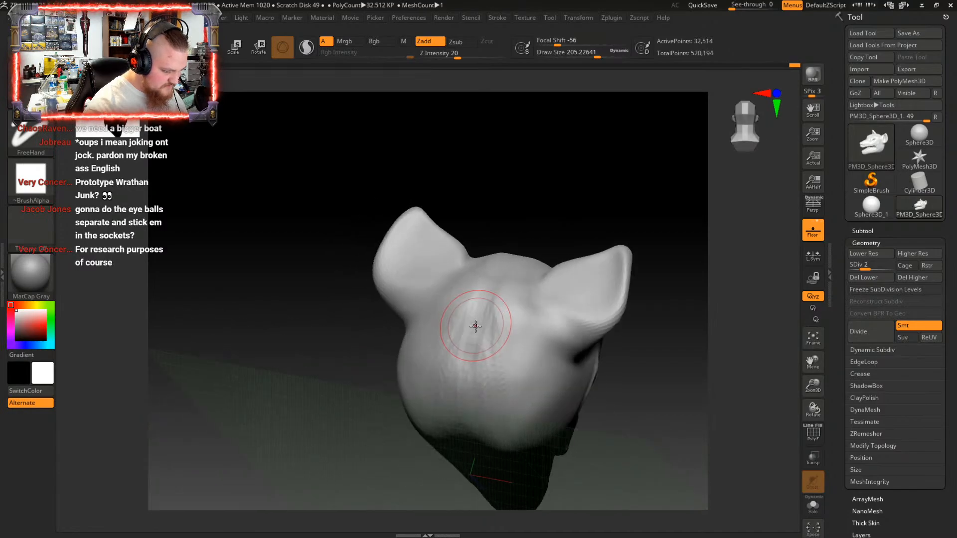
Deepen the central hollow on the back of the head with long carving strokes from the crown to the skull base
alt+right_drag(518, 366, 530, 328)
mouse_move(498, 261)
alt+mouse_down()
mouse_move(465, 355)
mouse_move(475, 369)
alt+mouse_up()
right_drag(494, 349, 488, 316)
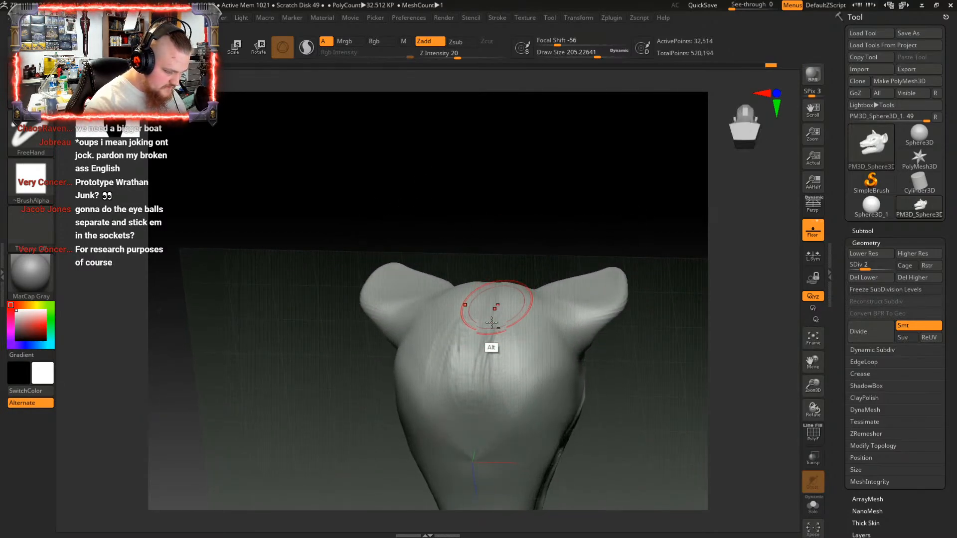
alt+drag(484, 297, 454, 406)
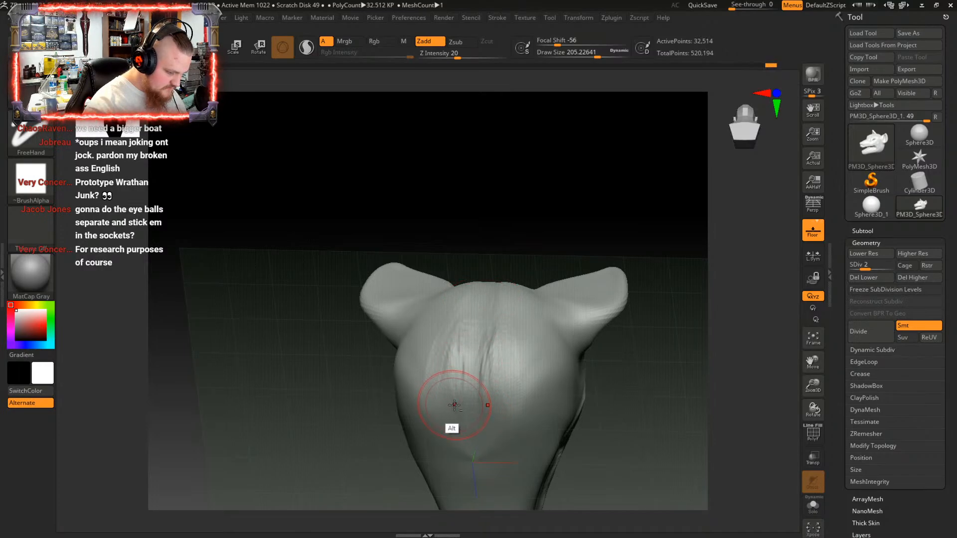
alt+drag(469, 319, 441, 406)
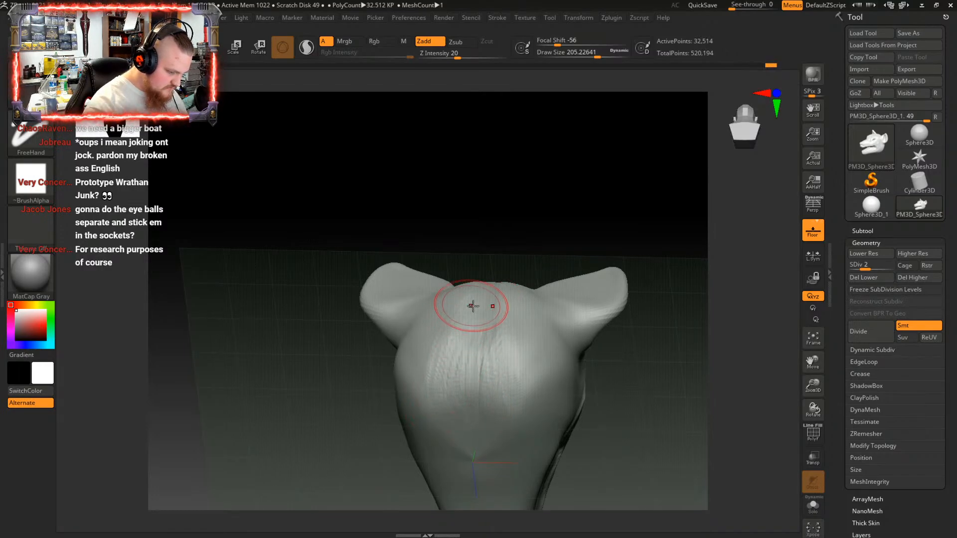
right_drag(474, 306, 449, 398)
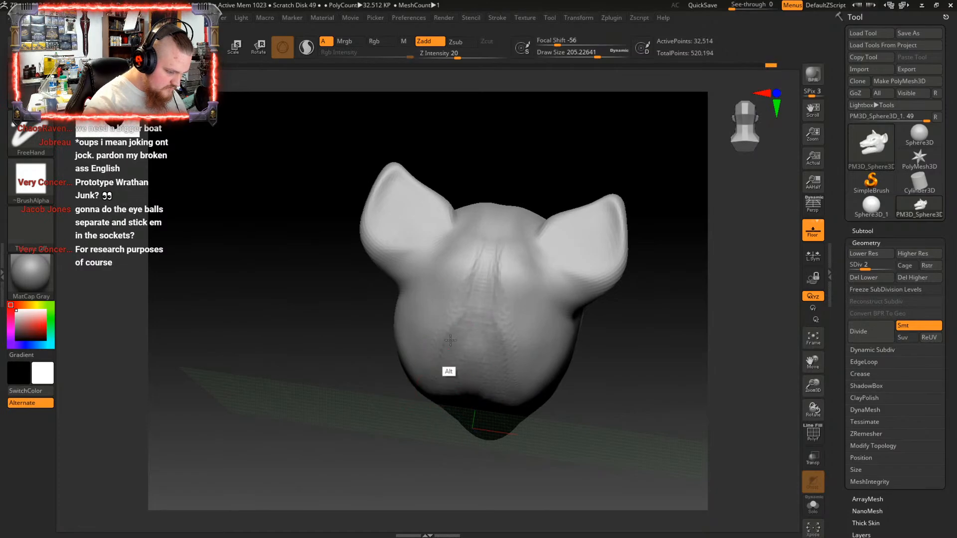
alt+drag(490, 326, 475, 381)
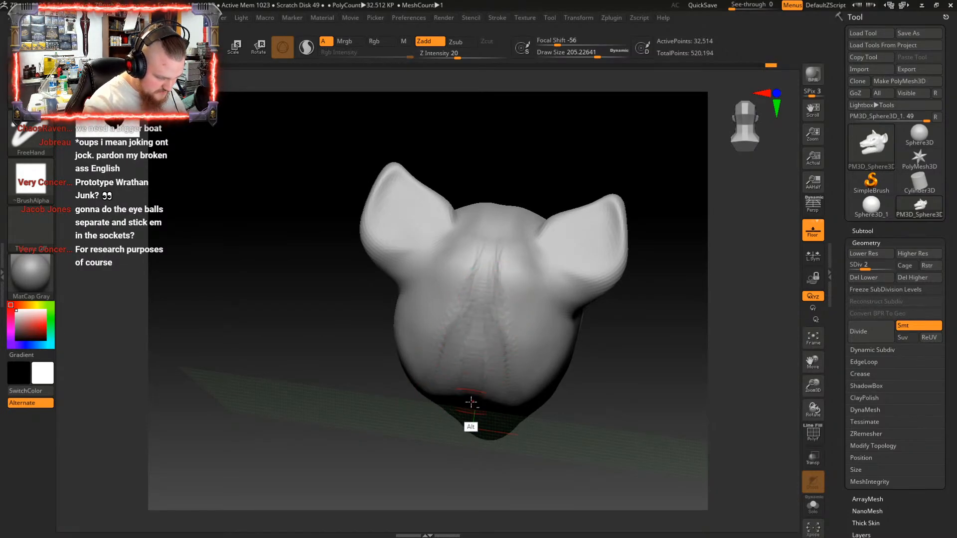
right_drag(474, 385, 472, 397)
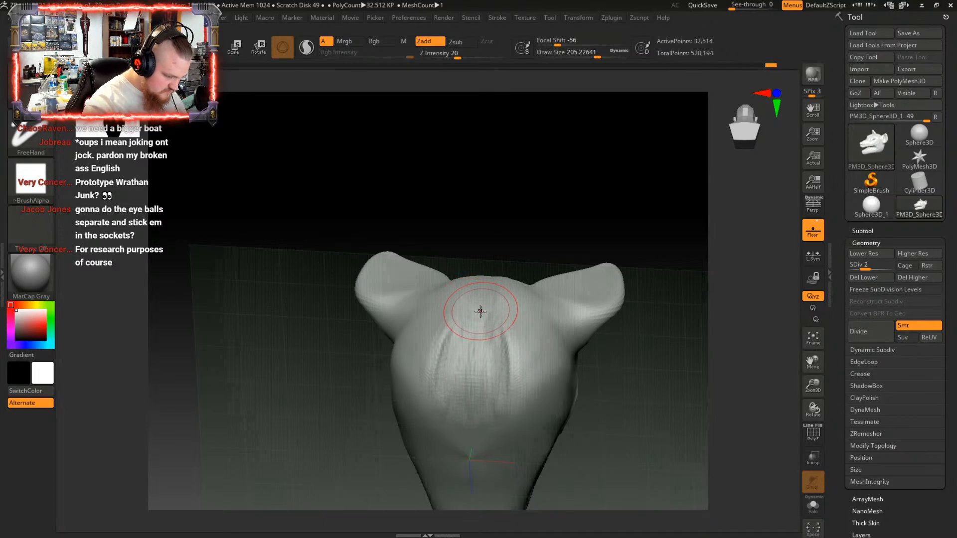
Smooth the carved strokes on the back of the skull and along the crown
key(shift)
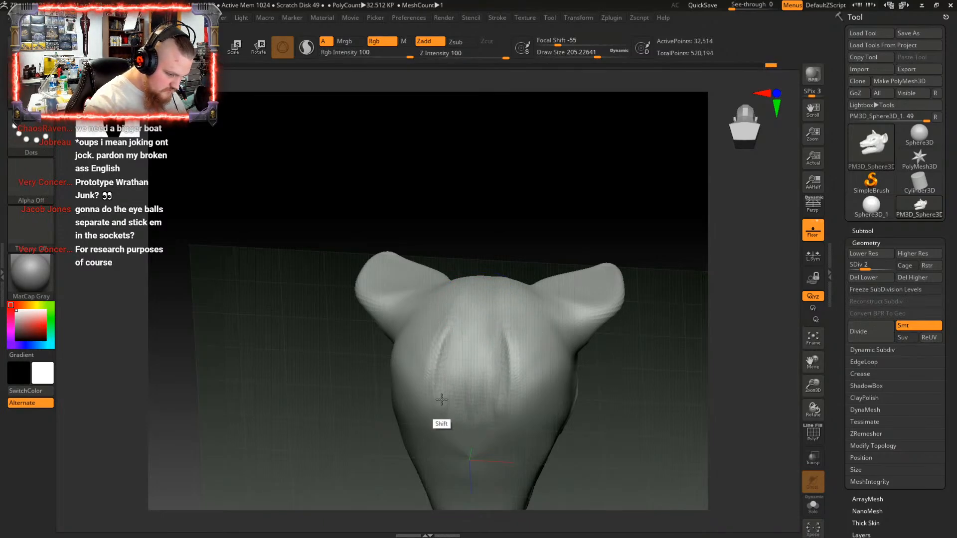
mouse_move(442, 400)
shift+mouse_down()
mouse_move(435, 412)
mouse_move(466, 355)
mouse_move(487, 413)
mouse_move(475, 424)
mouse_move(468, 411)
shift+mouse_up()
right_drag(483, 350, 483, 438)
mouse_move(480, 279)
shift+mouse_down()
mouse_move(485, 248)
mouse_move(486, 279)
shift+mouse_up()
mouse_move(489, 339)
right_down()
mouse_move(505, 383)
mouse_move(507, 314)
mouse_move(486, 353)
mouse_move(492, 307)
right_up()
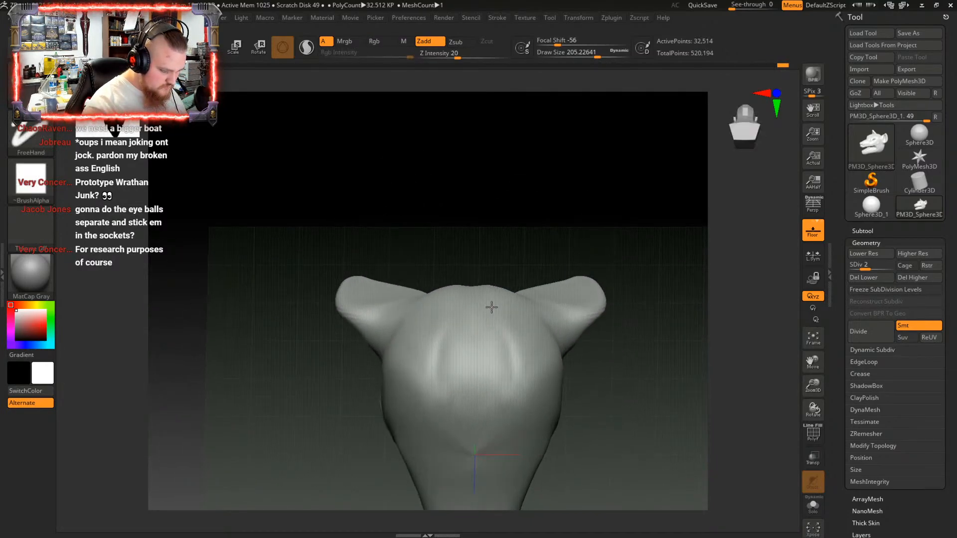
Examine the overall shape of the head from the back, both sides and the front
mouse_move(475, 342)
right_down()
mouse_move(512, 424)
mouse_move(483, 444)
mouse_move(536, 367)
mouse_move(481, 448)
right_up()
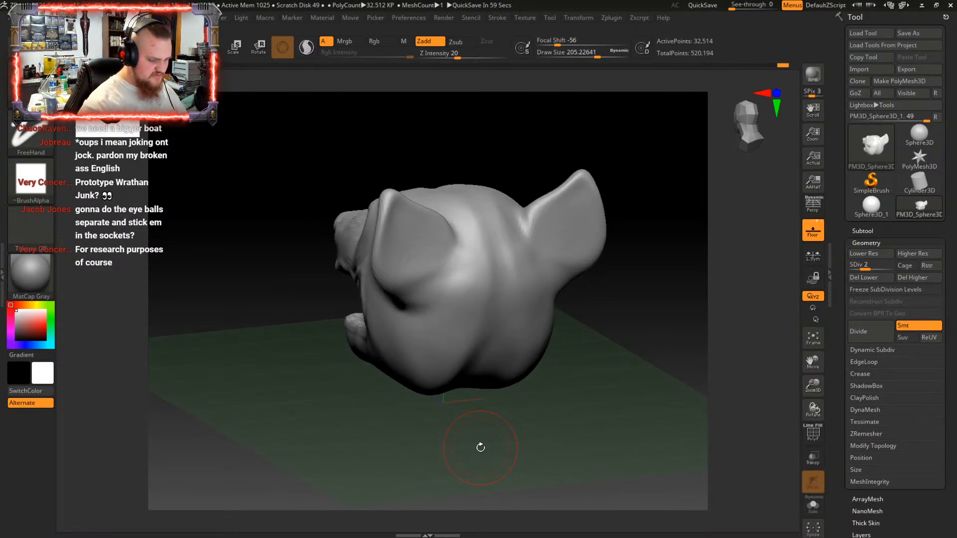
mouse_move(480, 448)
right_down()
mouse_move(520, 328)
mouse_move(547, 357)
mouse_move(551, 391)
mouse_move(592, 361)
mouse_move(570, 357)
mouse_move(539, 392)
right_up()
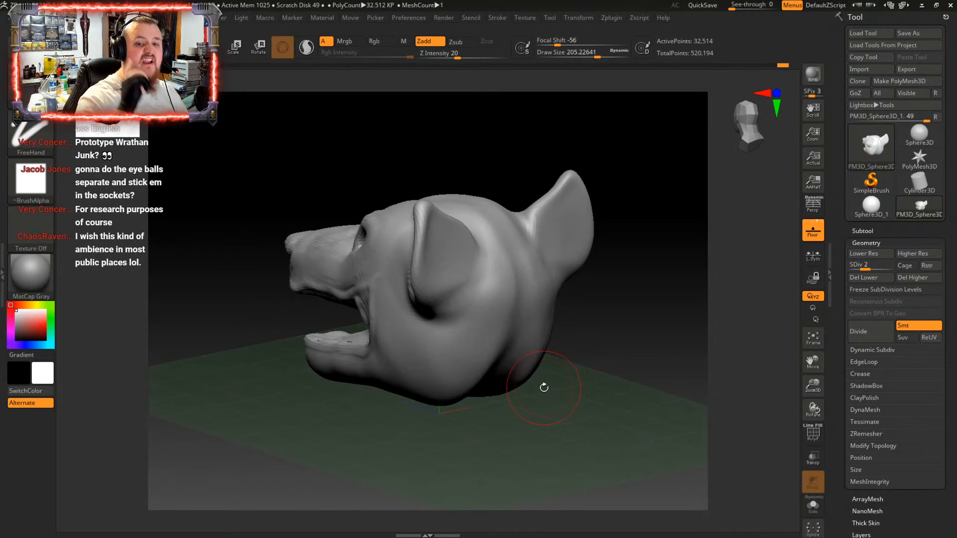
mouse_move(449, 394)
mouse_down()
mouse_move(560, 324)
mouse_move(558, 392)
mouse_move(508, 357)
mouse_move(547, 367)
mouse_move(516, 301)
mouse_move(486, 326)
mouse_move(519, 356)
mouse_move(521, 340)
mouse_up()
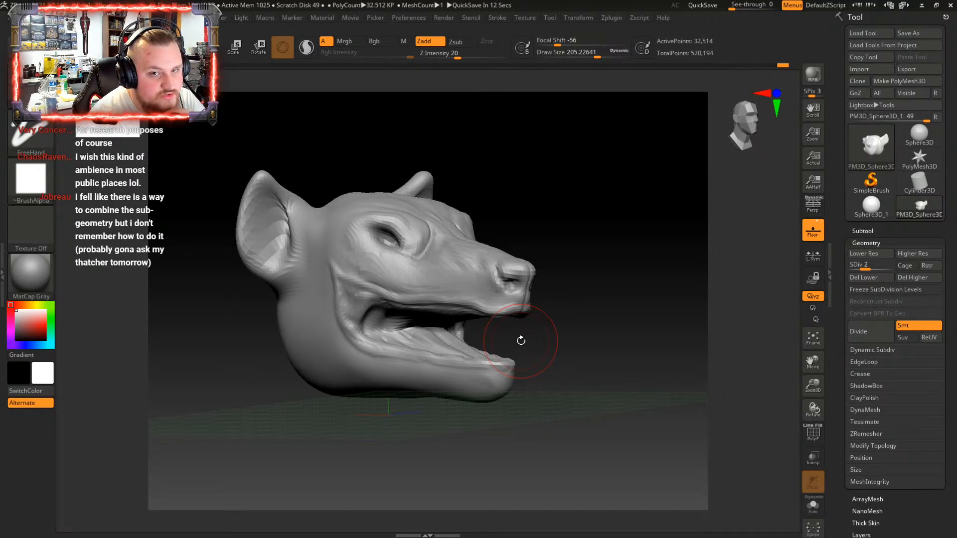
mouse_move(562, 284)
mouse_down()
mouse_move(567, 325)
mouse_move(627, 284)
mouse_move(554, 306)
mouse_move(564, 299)
mouse_up()
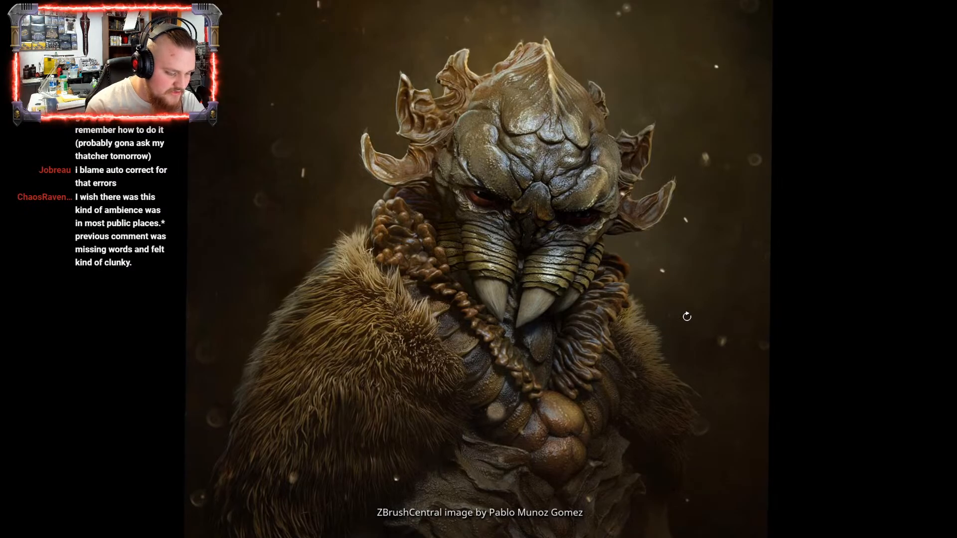
click(679, 315)
mouse_move(667, 304)
mouse_down()
mouse_move(652, 313)
mouse_move(662, 323)
mouse_up()
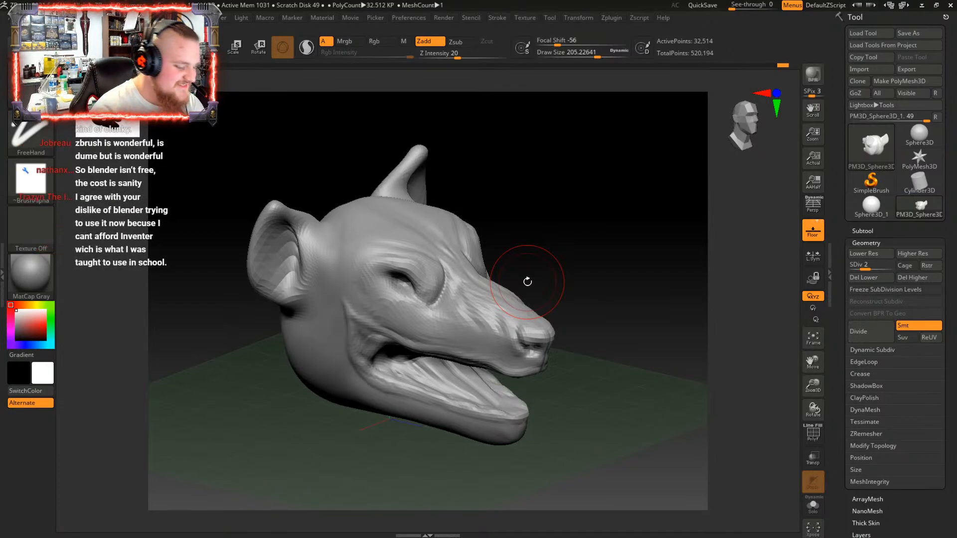
drag(491, 320, 466, 375)
right_drag(466, 375, 454, 407)
mouse_move(483, 344)
right_down()
mouse_move(471, 351)
mouse_move(449, 324)
mouse_move(464, 334)
mouse_move(480, 322)
mouse_move(500, 363)
right_up()
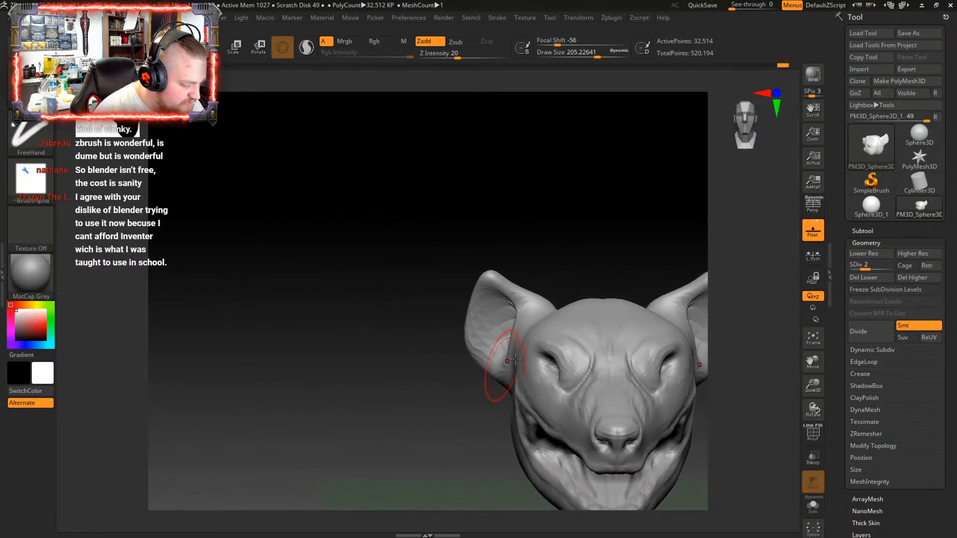
mouse_move(595, 334)
right_down()
mouse_move(619, 319)
mouse_move(609, 317)
right_up()
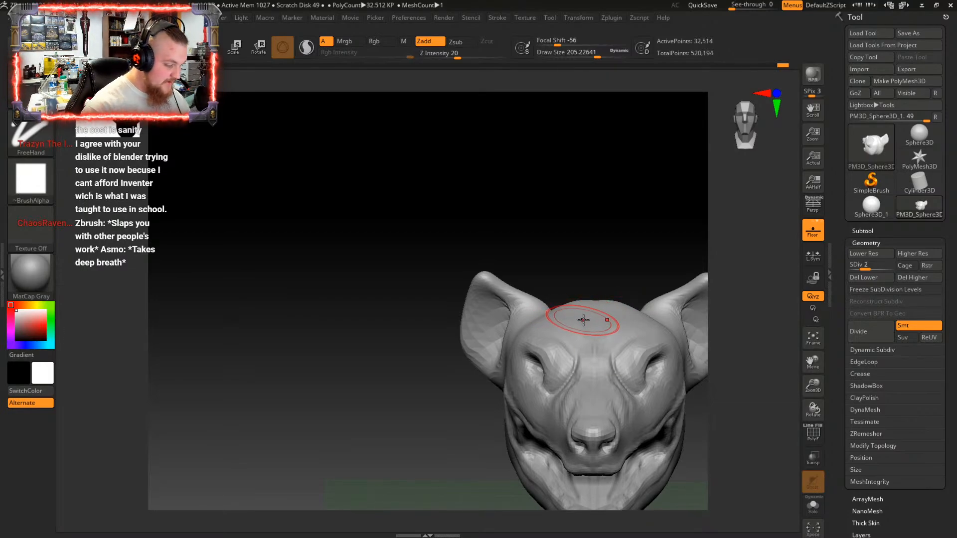
alt+right_drag(600, 316, 445, 213)
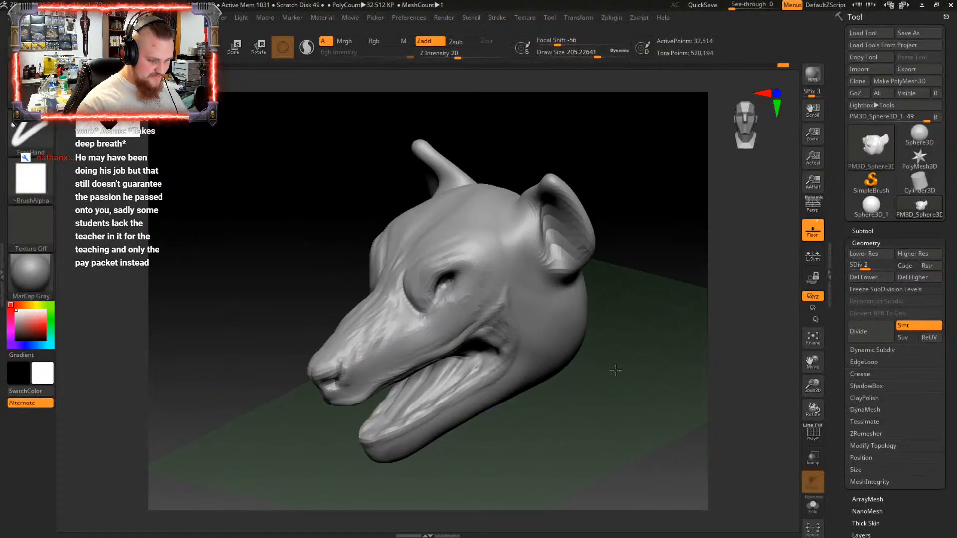
Try carving and smoothing the folds at the corner of the mouth with the large brush, and undo the strokes
drag(616, 370, 577, 302)
drag(550, 298, 633, 302)
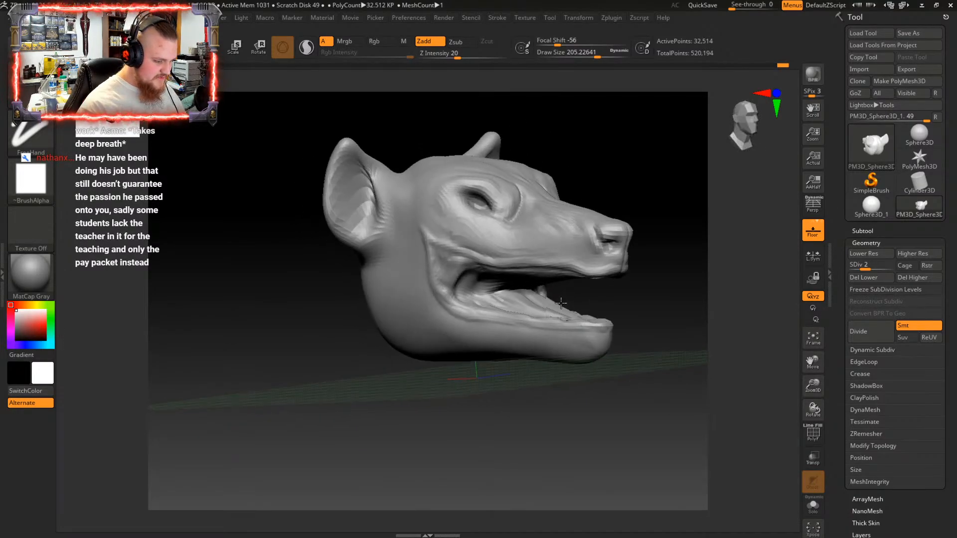
drag(588, 349, 507, 332)
alt+right_drag(507, 332, 464, 326)
right_drag(613, 325, 459, 344)
mouse_move(560, 325)
alt+right_down()
mouse_move(473, 360)
mouse_move(492, 315)
mouse_move(453, 288)
mouse_move(487, 331)
mouse_move(528, 290)
mouse_move(530, 304)
alt+right_up()
mouse_move(455, 334)
alt+right_down()
mouse_move(469, 354)
mouse_move(441, 377)
mouse_move(459, 347)
mouse_move(452, 328)
mouse_move(478, 376)
alt+right_up()
mouse_move(474, 290)
alt+right_down()
mouse_move(497, 330)
mouse_move(479, 282)
alt+right_up()
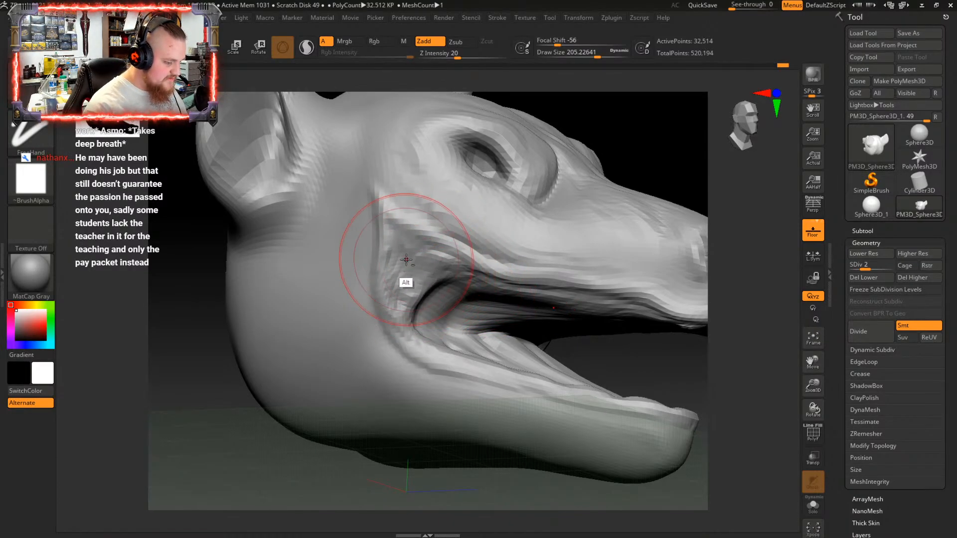
mouse_move(461, 295)
right_down()
mouse_move(473, 244)
mouse_move(499, 299)
mouse_move(480, 333)
right_up()
key(shift)
key(ctrl+z)
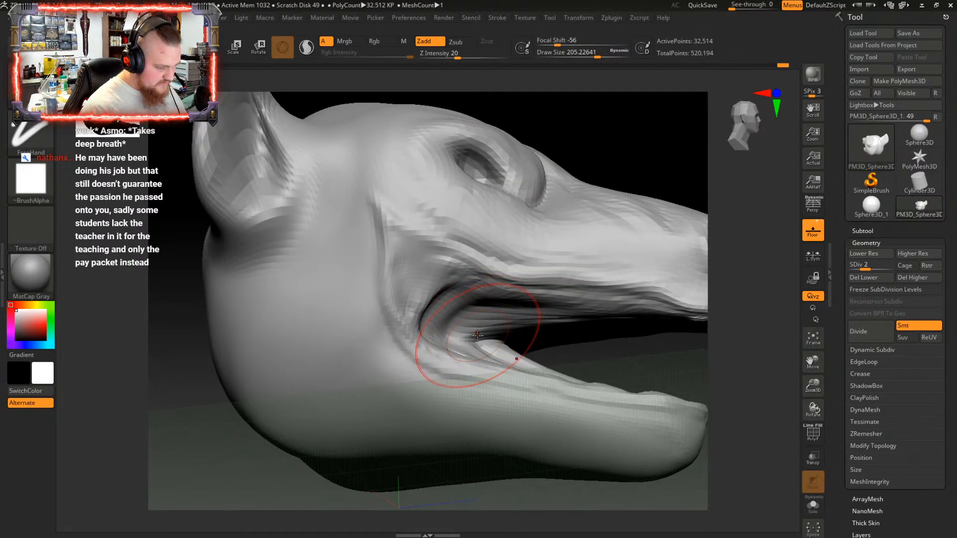
key(ctrl+z)
Set the ClayBuildup draw size to about 69 for working on the inner corner of the mouth
right_drag(522, 270, 501, 302)
key(space)
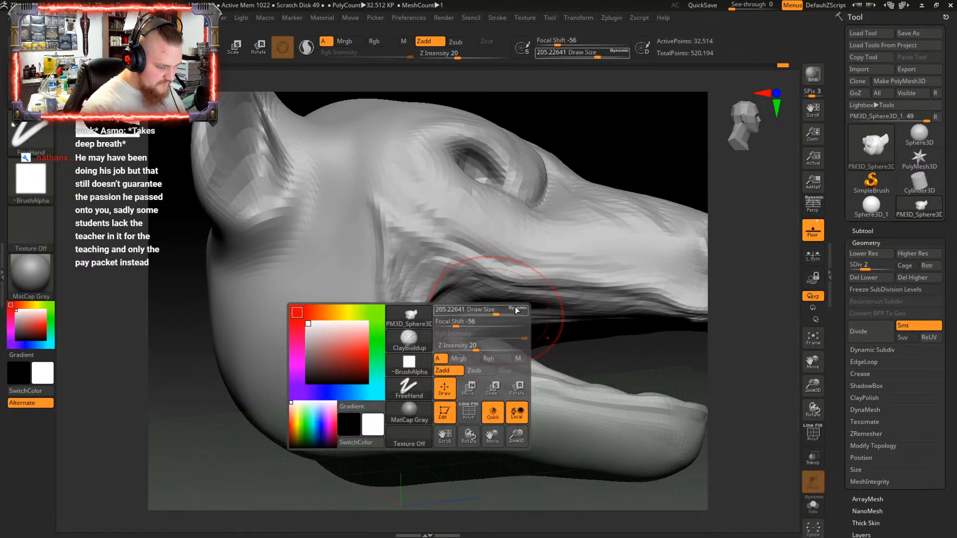
drag(493, 311, 481, 314)
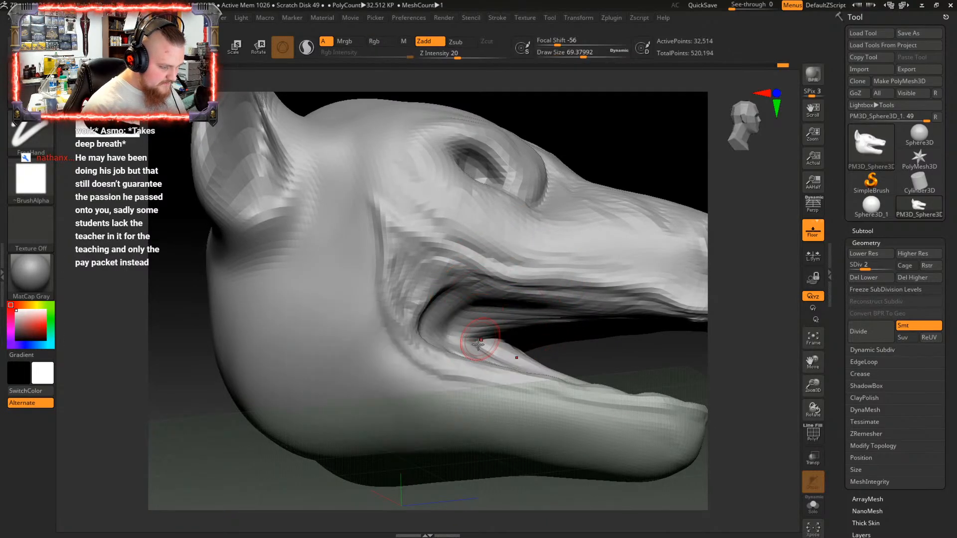
mouse_move(487, 349)
right_down()
mouse_move(493, 385)
mouse_move(496, 328)
mouse_move(484, 361)
mouse_move(519, 342)
mouse_move(531, 351)
right_up()
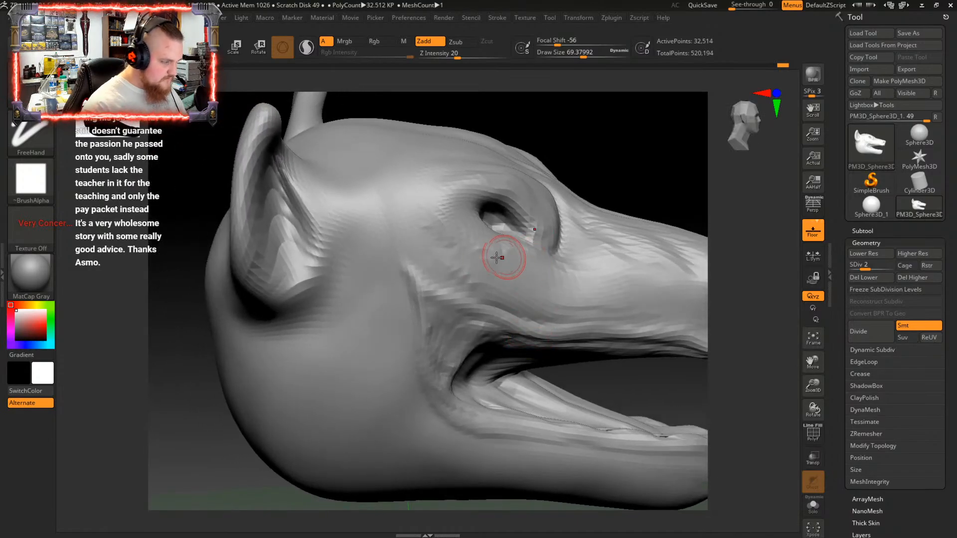
Switch to the Move brush at a draw size of about 166 and nudge the outer edge of the eye opening
key(b)
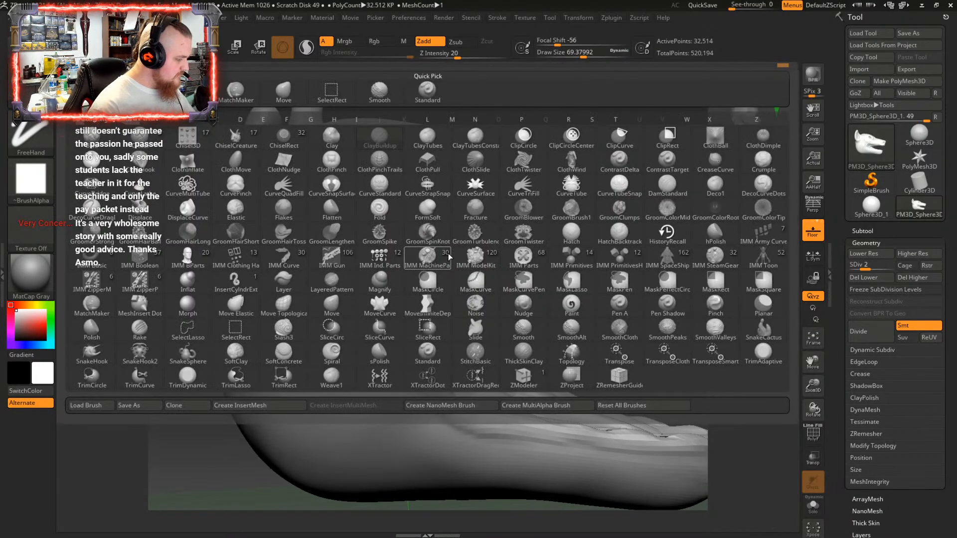
key(m)
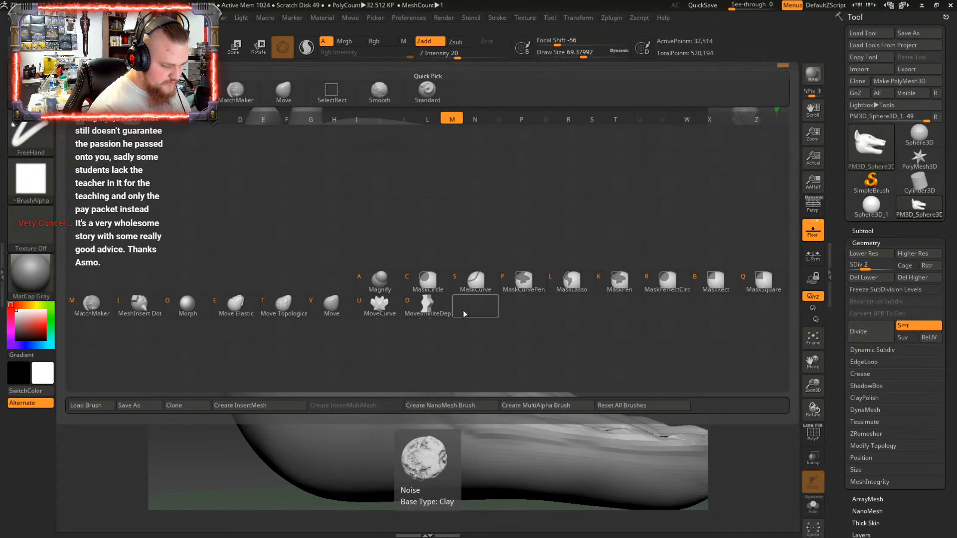
click(334, 307)
key(space)
mouse_move(475, 212)
mouse_down()
mouse_move(486, 217)
mouse_move(445, 240)
mouse_move(423, 217)
mouse_up()
mouse_move(483, 192)
right_down()
mouse_move(516, 182)
mouse_move(463, 214)
right_up()
drag(466, 212, 468, 216)
Reshape the brow and upper rim of the eye opening with the Move brush, working from the side and front
mouse_move(502, 244)
right_down()
mouse_move(524, 271)
mouse_move(522, 262)
right_up()
drag(527, 227, 522, 216)
mouse_move(524, 216)
right_down()
mouse_move(540, 210)
mouse_move(537, 190)
right_up()
drag(541, 210, 510, 207)
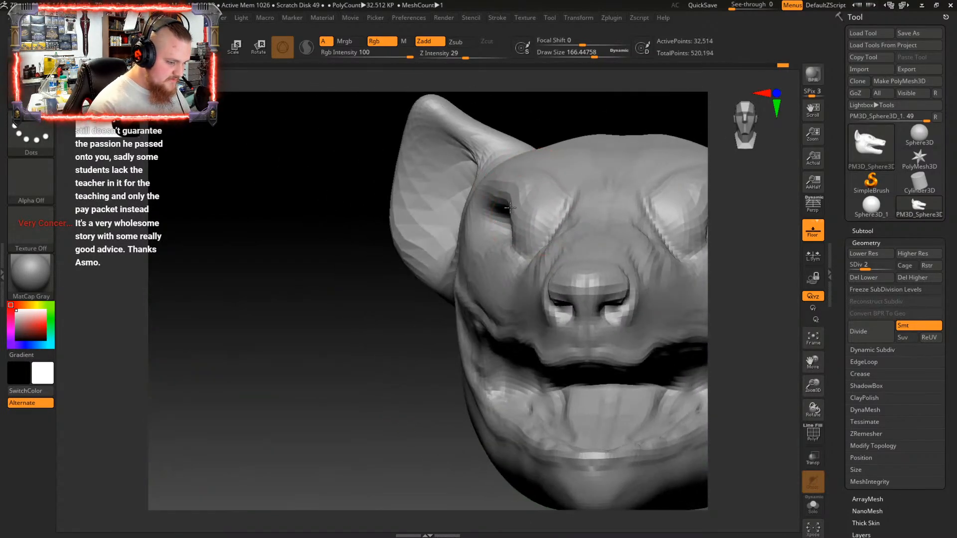
right_drag(555, 196, 585, 221)
mouse_move(514, 235)
right_down()
mouse_move(583, 196)
mouse_move(552, 216)
right_up()
right_drag(612, 197, 612, 230)
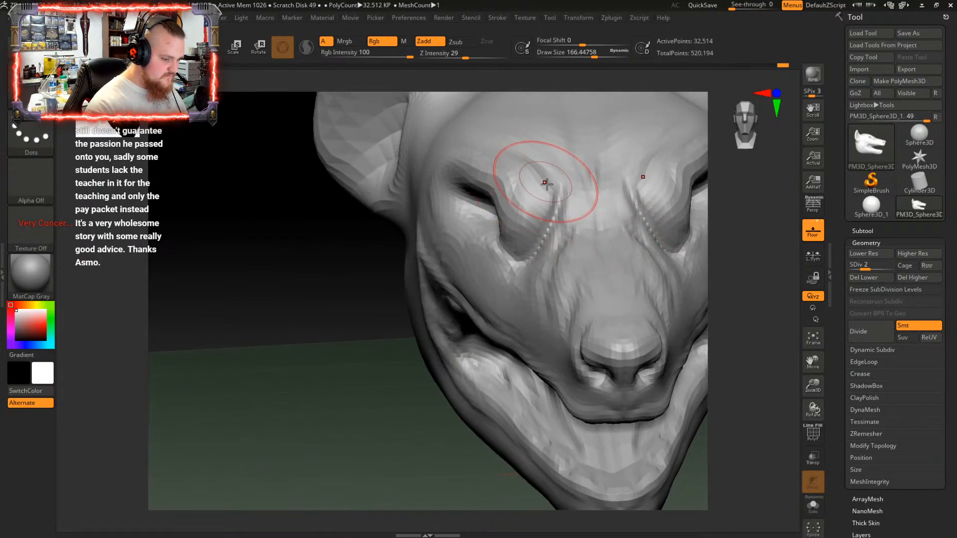
mouse_move(547, 184)
right_down()
mouse_move(540, 154)
mouse_move(491, 179)
mouse_move(599, 243)
right_up()
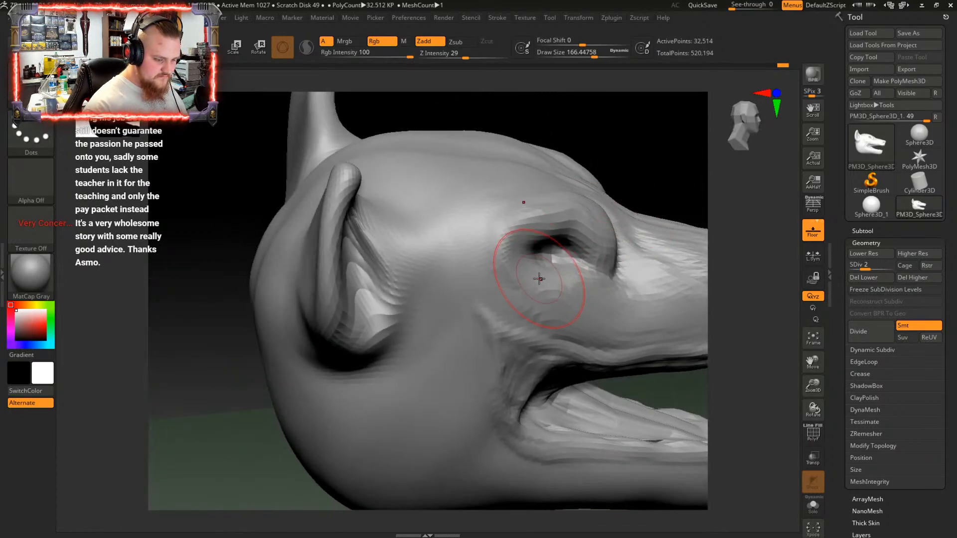
Enlarge the Move brush to a draw size of about 294 for shaping the muzzle and jaws
right_drag(552, 273, 351, 253)
key(space)
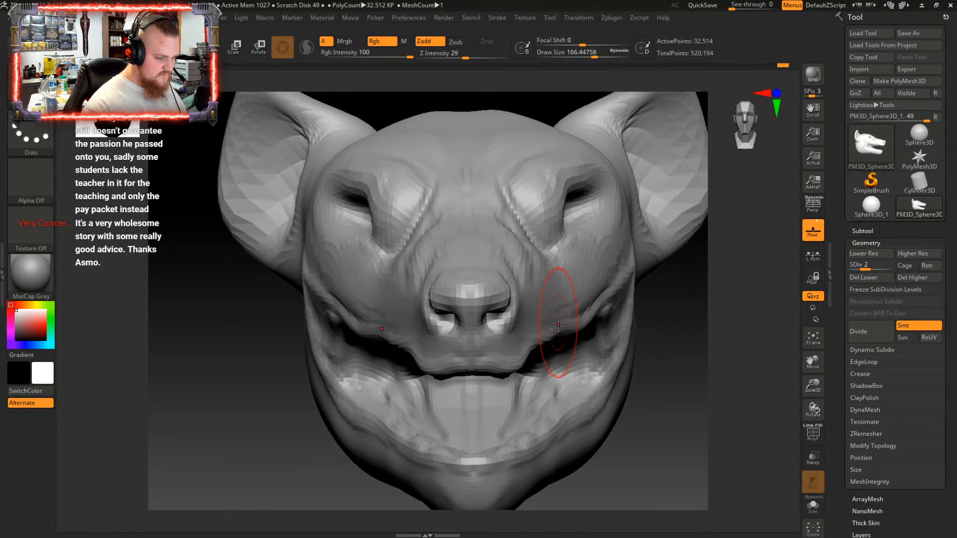
mouse_move(558, 319)
right_down()
mouse_move(562, 334)
mouse_move(409, 217)
mouse_move(300, 230)
mouse_move(500, 256)
mouse_move(502, 228)
mouse_move(515, 304)
mouse_move(509, 344)
mouse_move(528, 352)
mouse_move(498, 359)
mouse_move(513, 371)
mouse_move(506, 331)
mouse_move(531, 306)
mouse_move(497, 269)
mouse_move(499, 288)
mouse_move(404, 344)
mouse_move(498, 336)
mouse_move(462, 348)
mouse_move(427, 336)
mouse_move(457, 341)
mouse_move(483, 314)
mouse_move(471, 328)
right_up()
key(space)
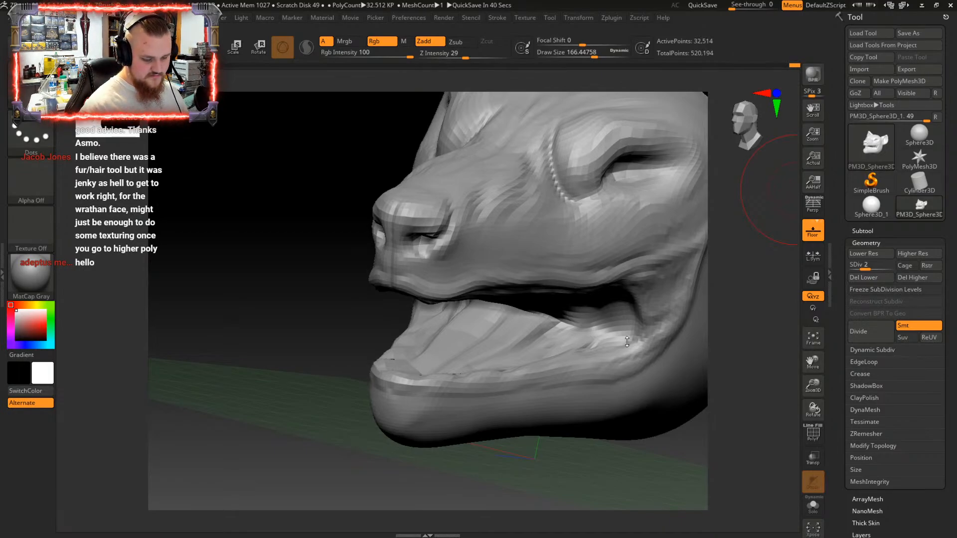
mouse_move(645, 344)
right_down()
mouse_move(559, 319)
mouse_move(513, 332)
mouse_move(554, 328)
mouse_move(548, 305)
mouse_move(474, 361)
mouse_move(582, 349)
mouse_move(577, 325)
mouse_move(567, 381)
mouse_move(604, 353)
mouse_move(526, 308)
mouse_move(511, 334)
mouse_move(470, 357)
mouse_move(467, 324)
right_up()
right_click(468, 322)
drag(474, 306, 482, 305)
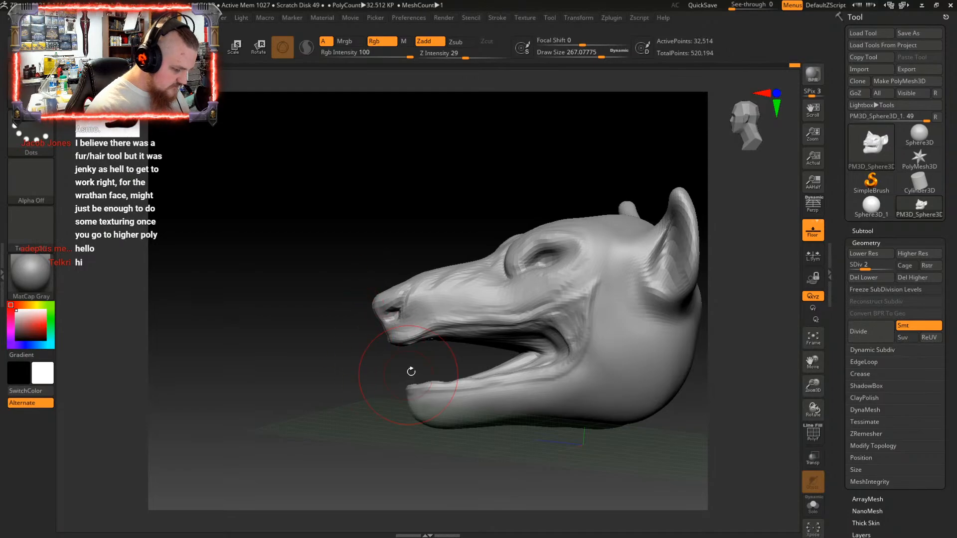
mouse_move(411, 371)
right_down()
mouse_move(504, 352)
mouse_move(471, 341)
right_up()
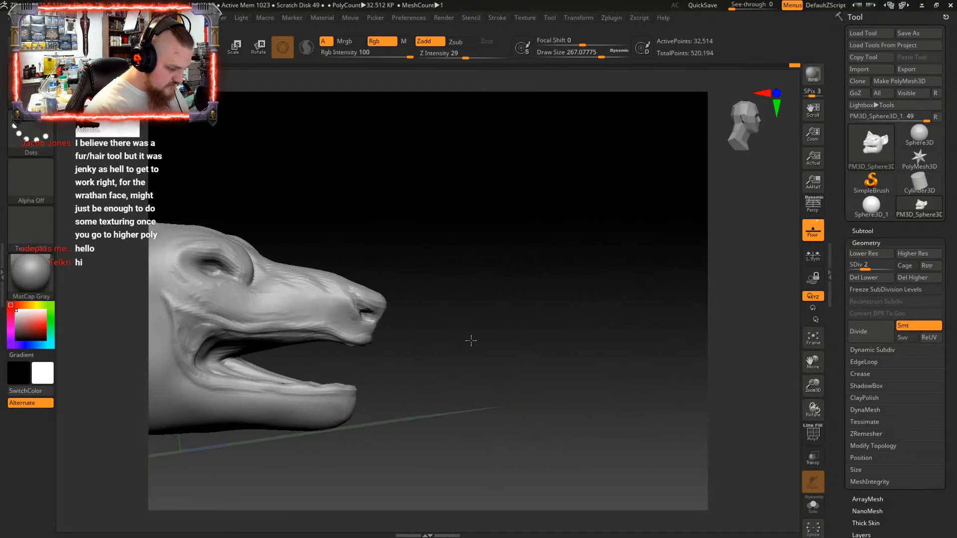
right_click(471, 341)
mouse_move(471, 340)
mouse_down()
mouse_move(501, 329)
mouse_move(462, 343)
mouse_up()
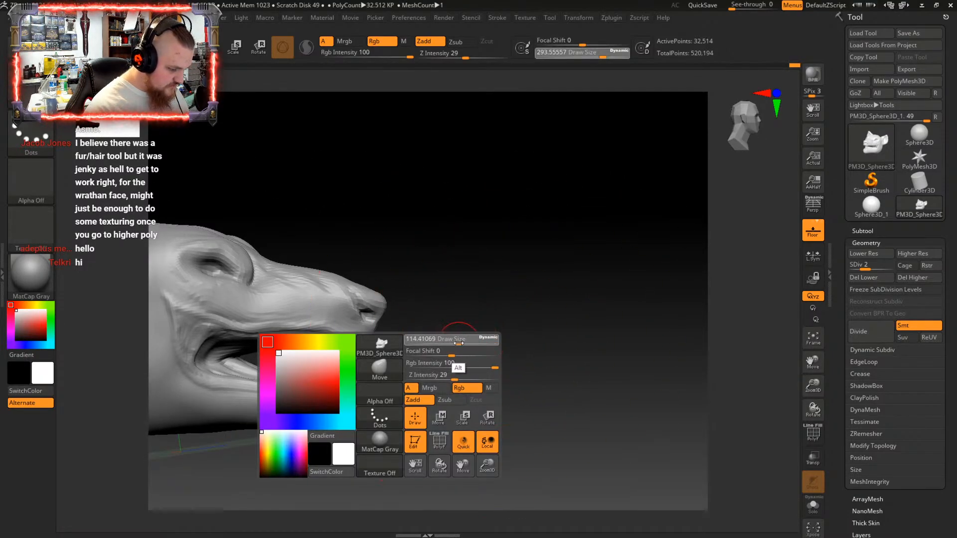
Check the muzzle and jaw proportions from the side, front and three-quarter views, and reduce the draw size to about 133
mouse_move(489, 314)
right_down()
mouse_move(504, 324)
mouse_move(485, 331)
mouse_move(510, 313)
mouse_move(483, 284)
right_up()
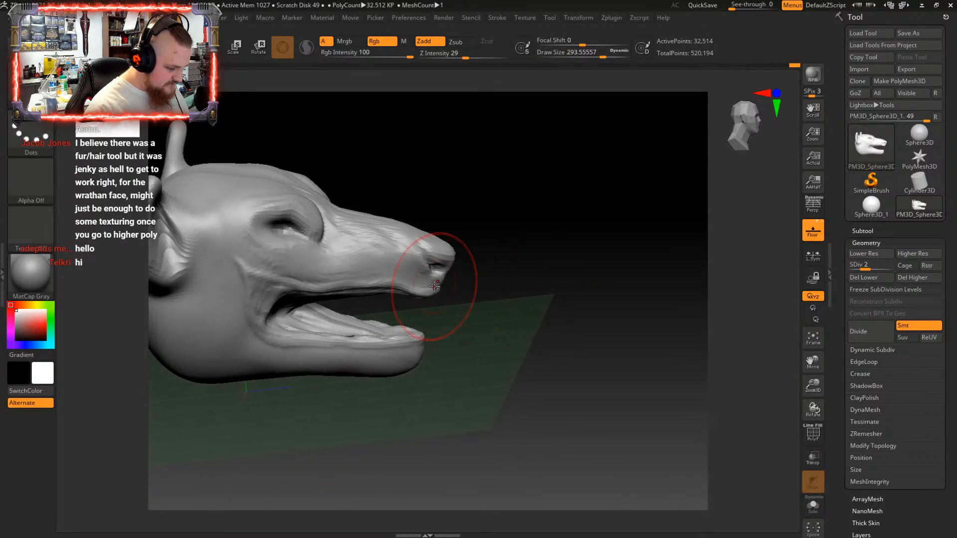
mouse_move(387, 293)
right_down()
mouse_move(455, 280)
mouse_move(434, 272)
mouse_move(479, 312)
mouse_move(455, 292)
right_up()
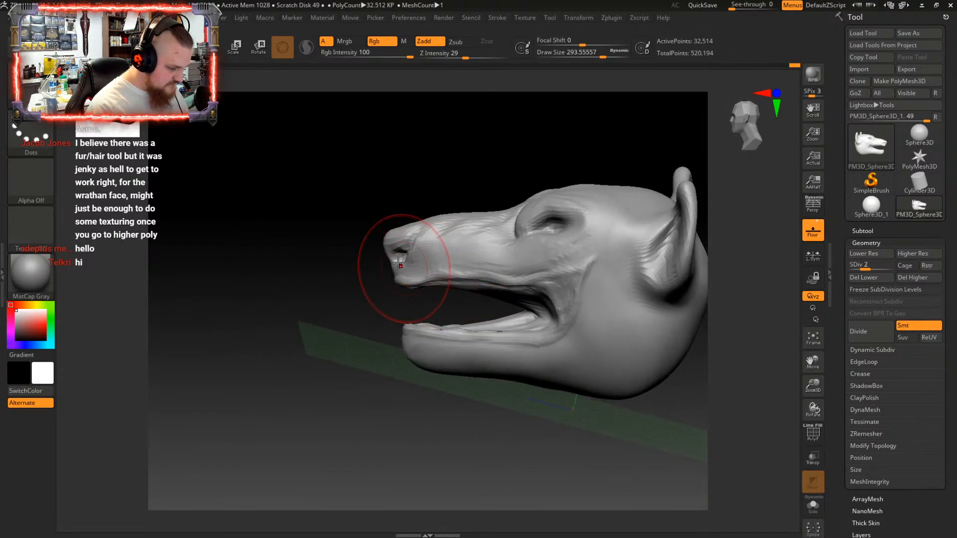
mouse_move(462, 352)
right_down()
mouse_move(499, 372)
mouse_move(509, 361)
right_up()
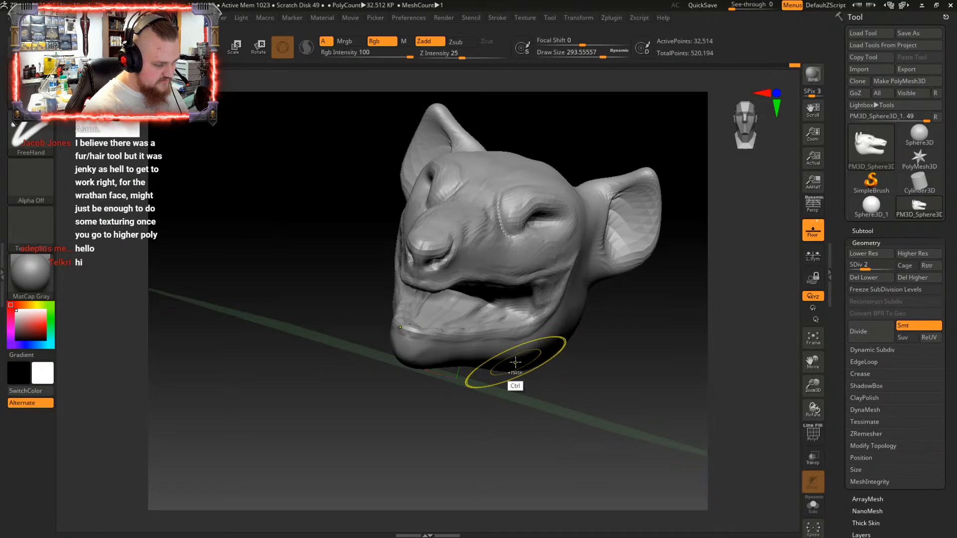
mouse_move(524, 341)
right_down()
mouse_move(545, 330)
mouse_move(510, 294)
mouse_move(476, 304)
mouse_move(444, 284)
right_up()
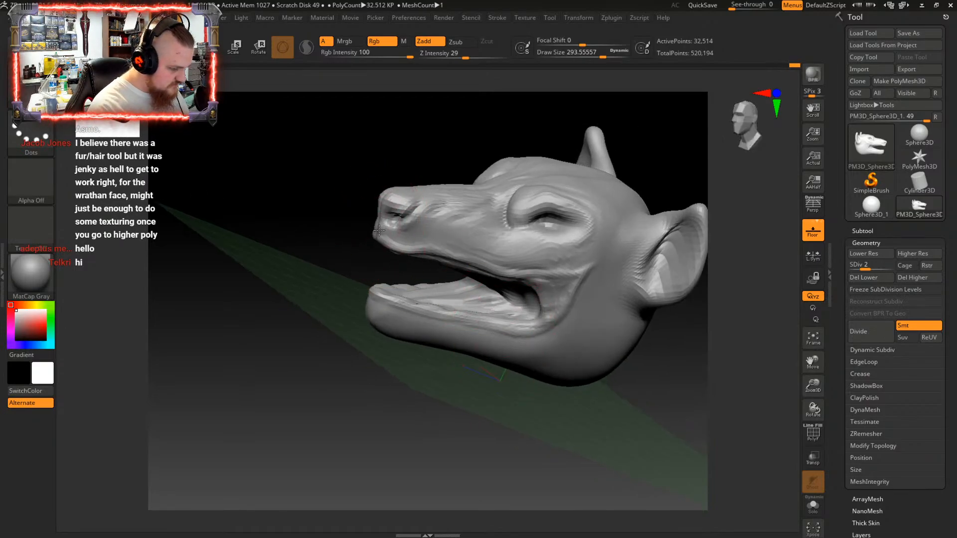
mouse_move(407, 258)
right_down()
mouse_move(497, 285)
mouse_move(536, 369)
mouse_move(556, 368)
mouse_move(583, 280)
mouse_move(567, 304)
mouse_move(550, 310)
mouse_move(548, 336)
mouse_move(547, 315)
right_up()
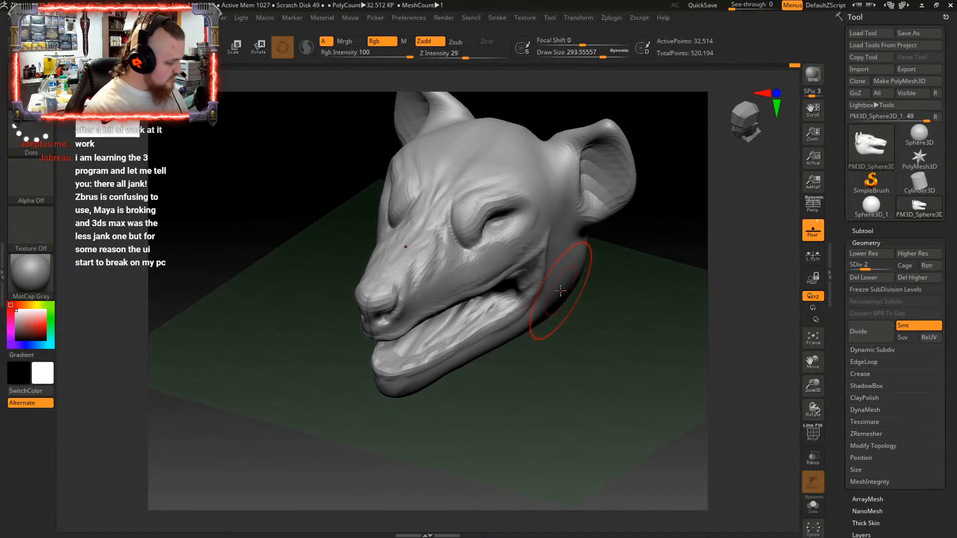
mouse_move(570, 273)
right_down()
mouse_move(547, 342)
mouse_move(604, 331)
mouse_move(613, 314)
mouse_move(606, 342)
mouse_move(620, 306)
mouse_move(609, 321)
right_up()
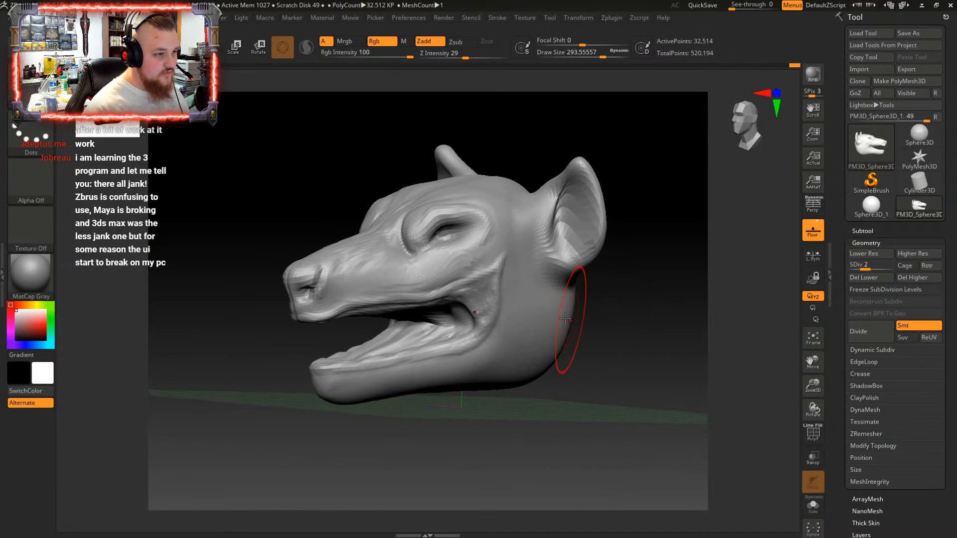
mouse_move(549, 323)
right_down()
mouse_move(553, 359)
mouse_move(551, 301)
right_up()
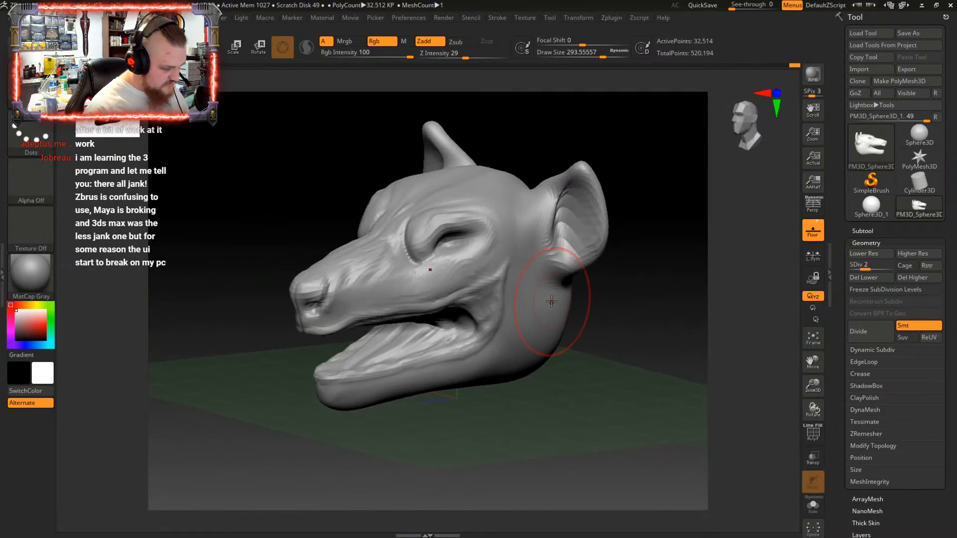
mouse_move(500, 258)
right_down()
mouse_move(499, 273)
mouse_move(494, 258)
right_up()
right_click(499, 269)
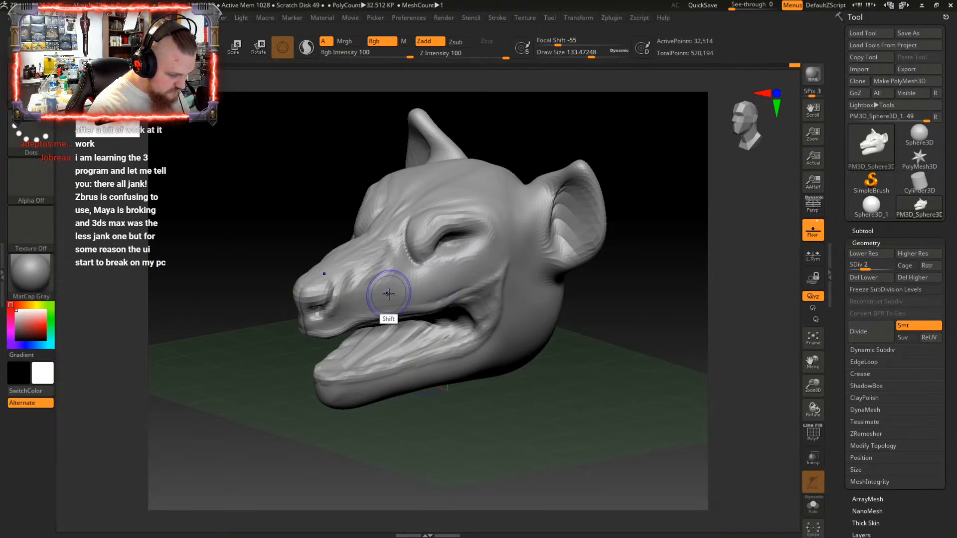
Review the overall head shape from several angles and raise the mesh to subdivision level 4
mouse_move(389, 294)
right_down()
mouse_move(452, 282)
mouse_move(500, 337)
mouse_move(448, 344)
mouse_move(466, 344)
right_up()
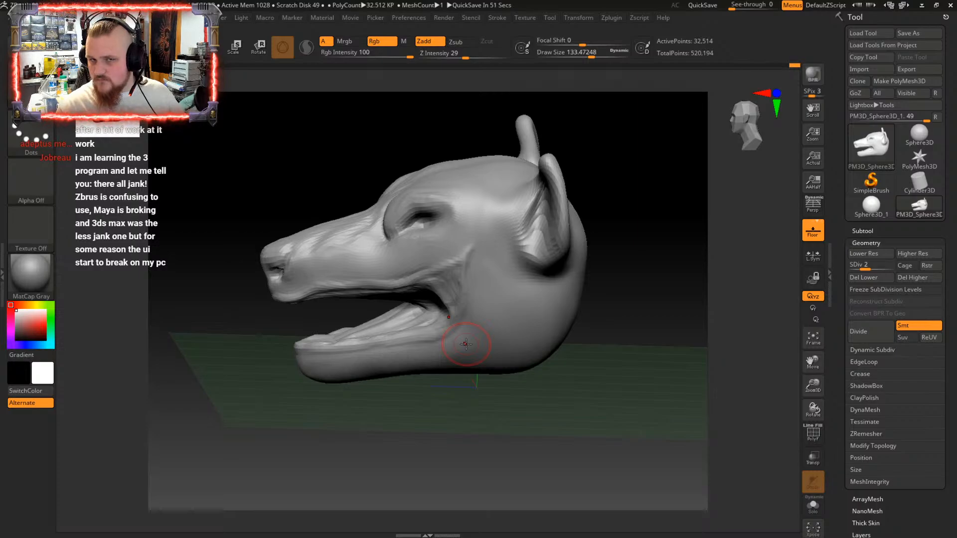
right_drag(519, 316, 563, 307)
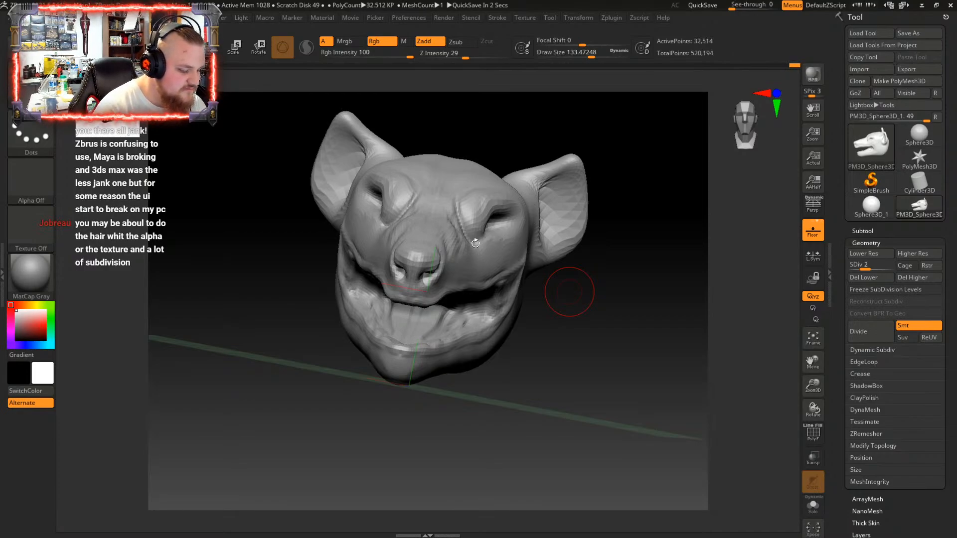
drag(622, 320, 585, 267)
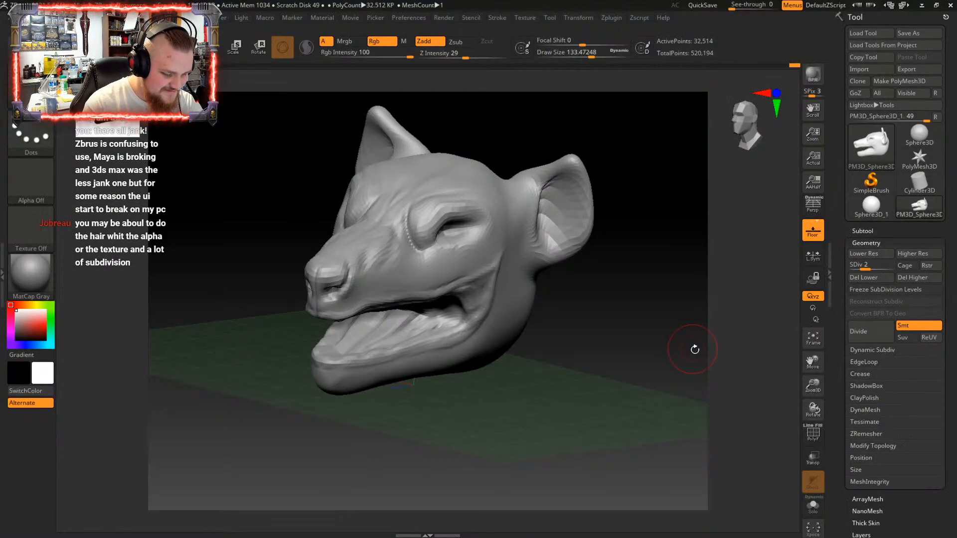
drag(673, 348, 618, 344)
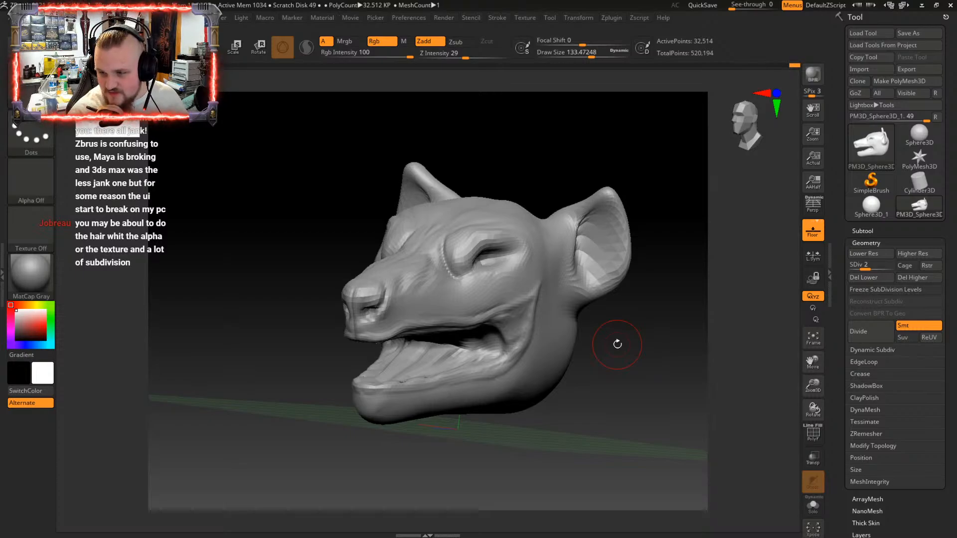
drag(645, 280, 631, 330)
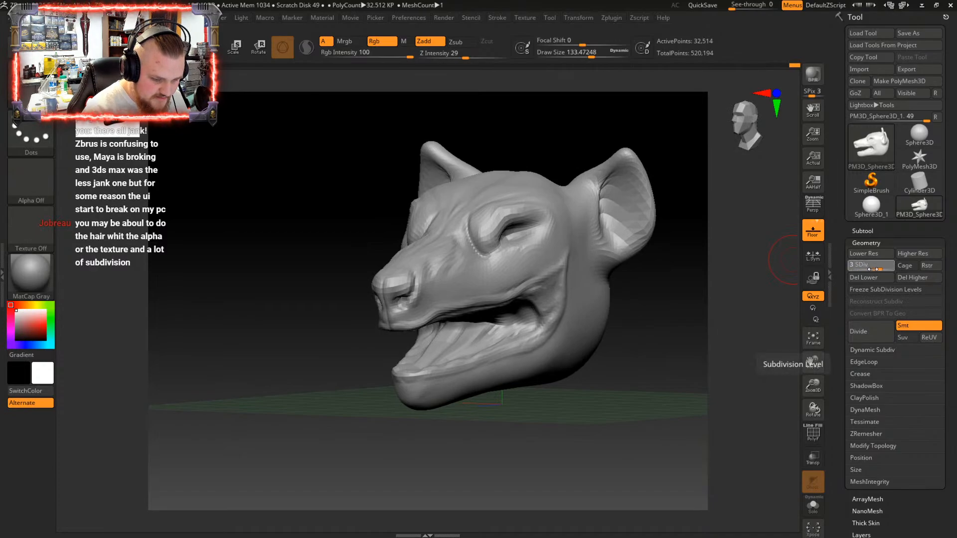
drag(870, 268, 890, 268)
drag(676, 317, 614, 314)
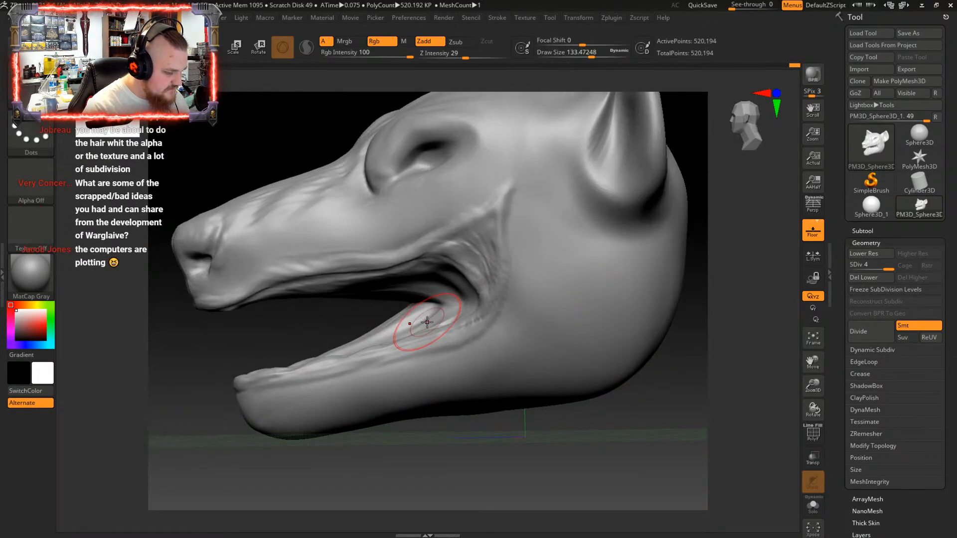
mouse_move(499, 319)
mouse_down()
mouse_move(579, 297)
mouse_move(571, 285)
mouse_move(583, 311)
mouse_move(518, 326)
mouse_move(531, 353)
mouse_move(620, 365)
mouse_move(589, 332)
mouse_up()
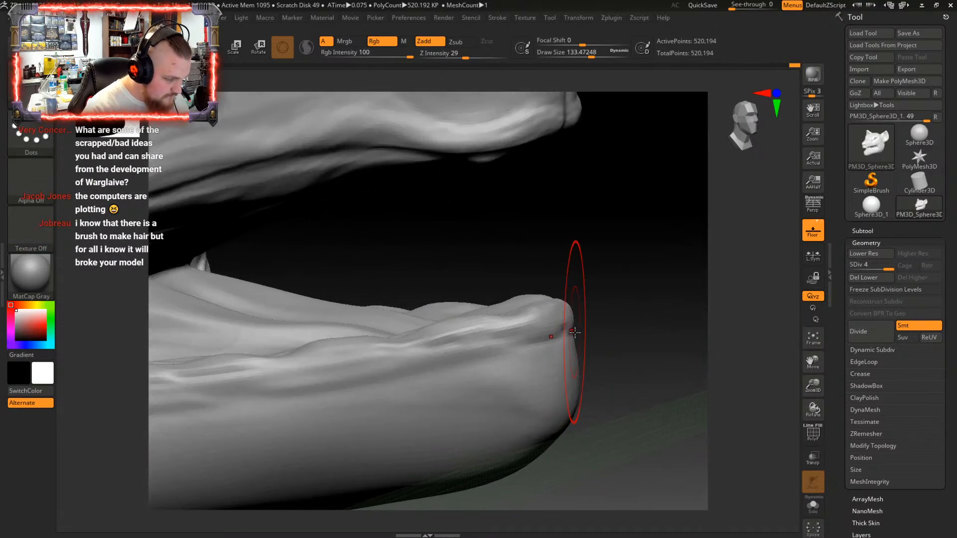
Switch to the ClayBuildup brush at a draw size of about 30 and carve a crease beneath the lower lip along the jaw
key(b)
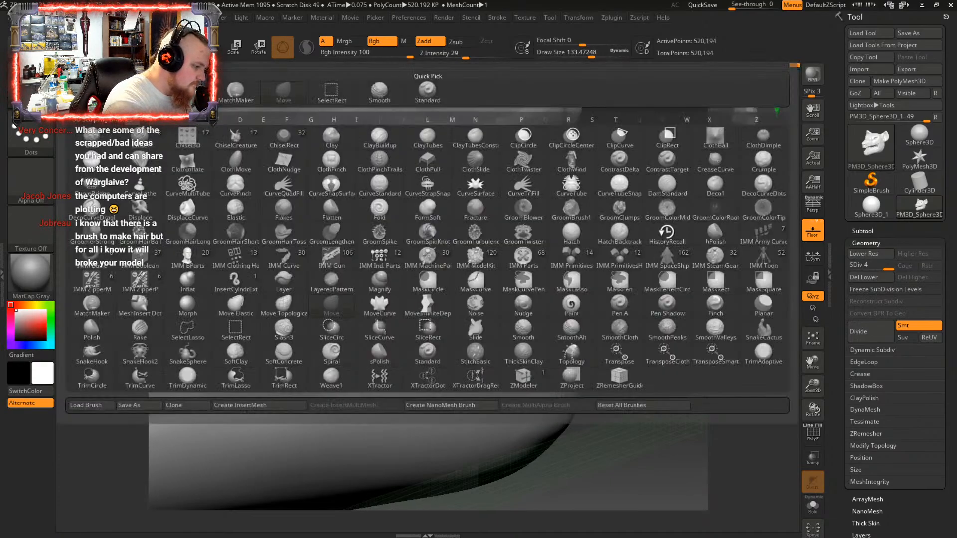
key(c)
key(b)
key(space)
drag(545, 351, 527, 352)
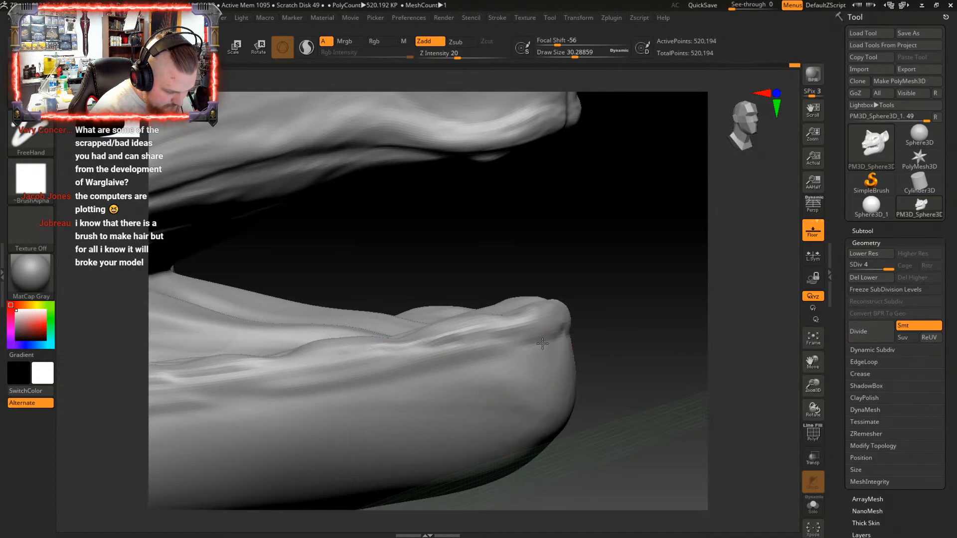
key(alt)
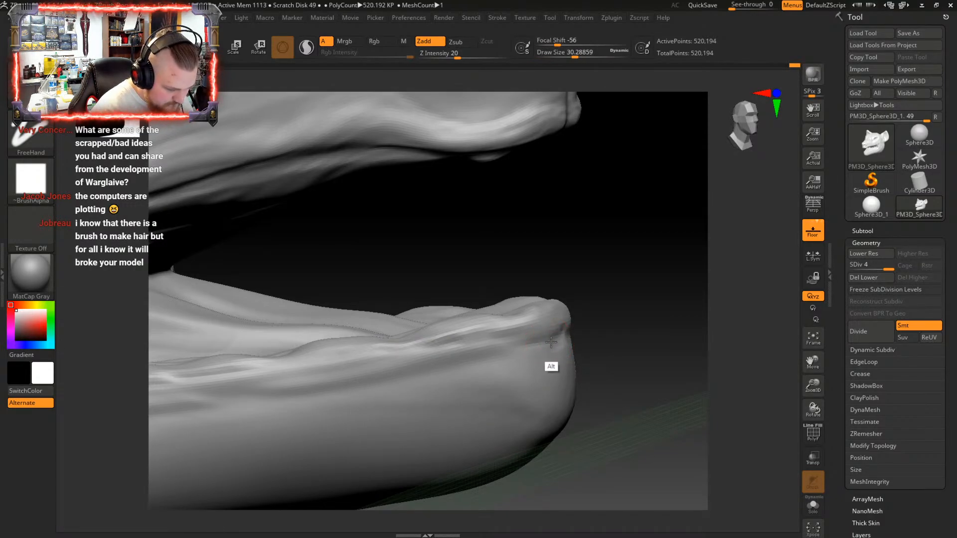
alt+drag(559, 340, 340, 383)
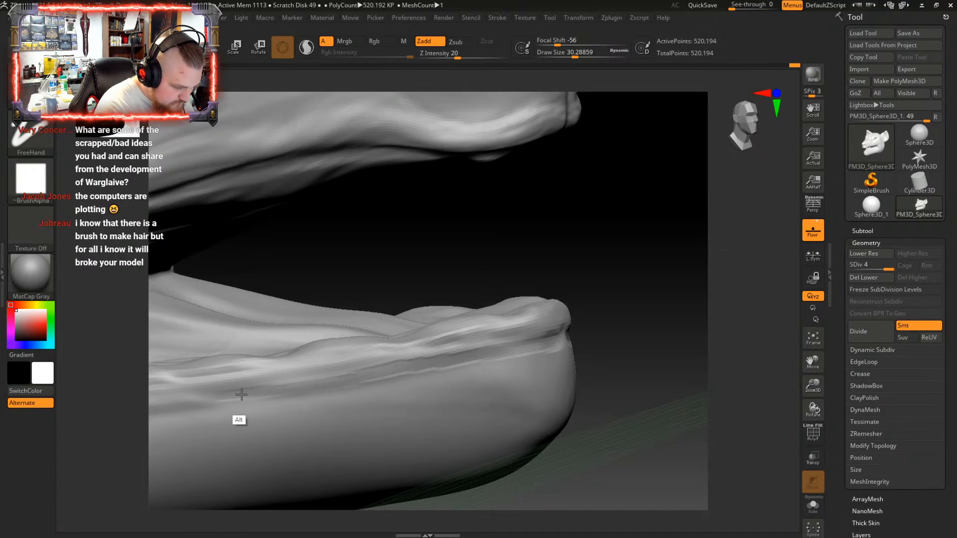
right_drag(568, 346, 592, 316)
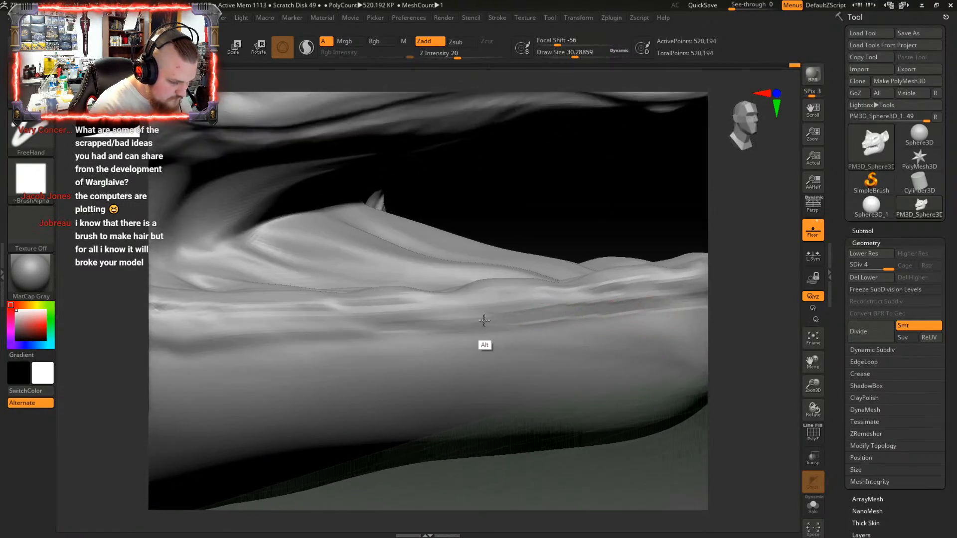
mouse_move(348, 328)
right_down()
mouse_move(478, 352)
mouse_move(504, 372)
mouse_move(523, 368)
mouse_move(472, 344)
right_up()
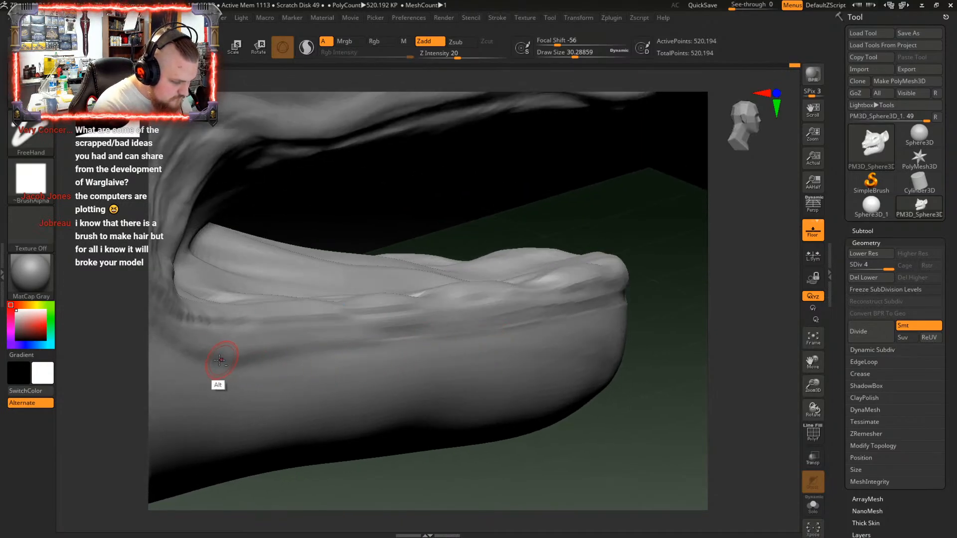
alt+drag(214, 364, 617, 309)
Carve the lip crease around the corner of the mouth and along the upper edge of the cheek fold
mouse_move(531, 344)
right_down()
mouse_move(606, 328)
mouse_move(561, 306)
mouse_move(573, 351)
mouse_move(610, 349)
right_up()
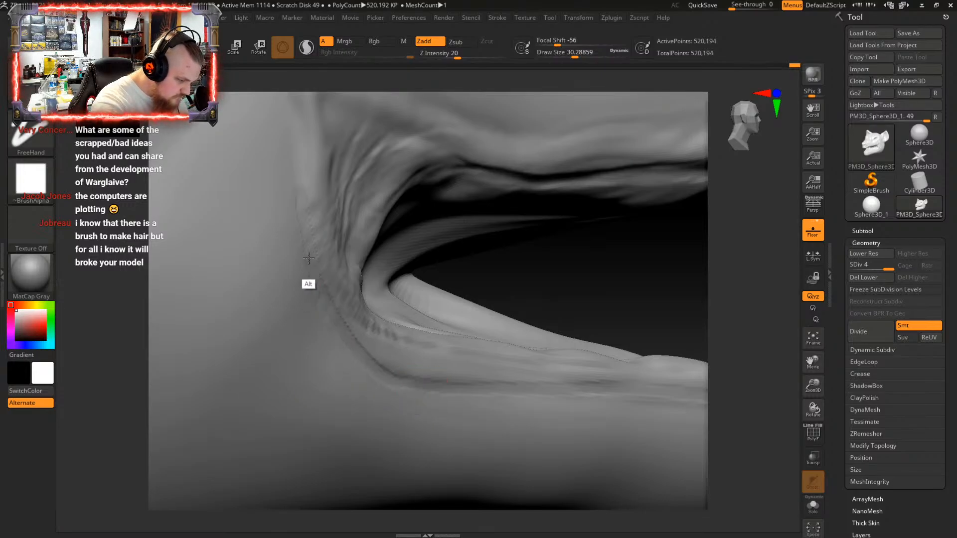
right_drag(305, 169, 417, 310)
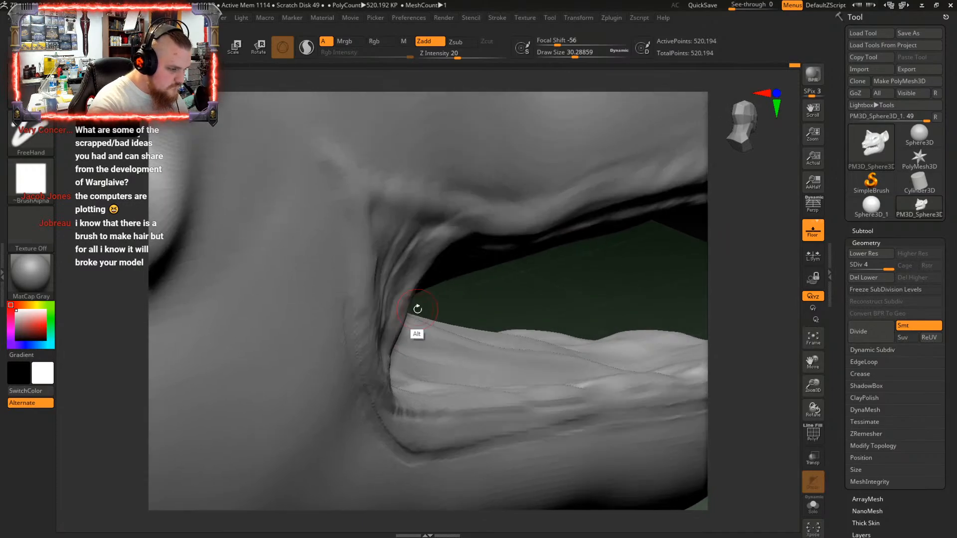
alt+drag(322, 155, 336, 172)
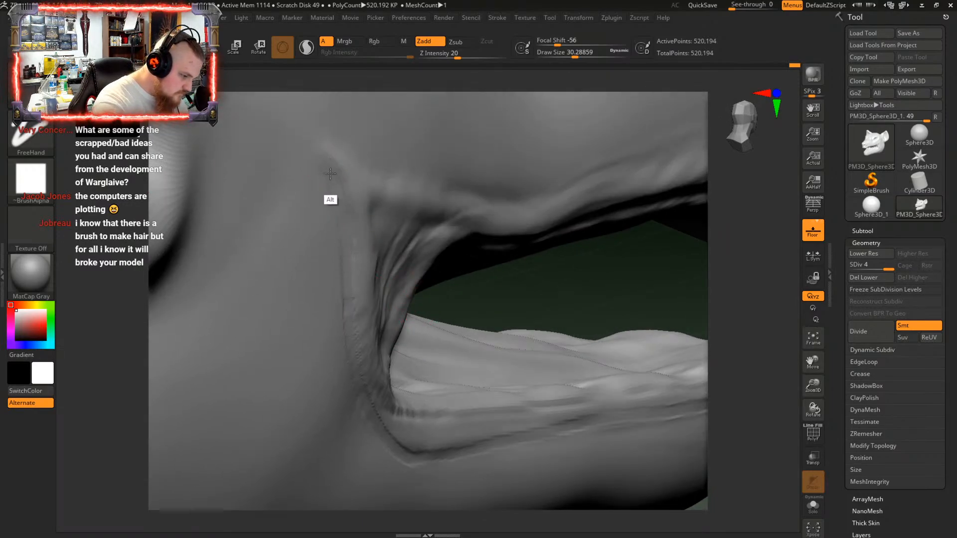
right_drag(443, 170, 366, 240)
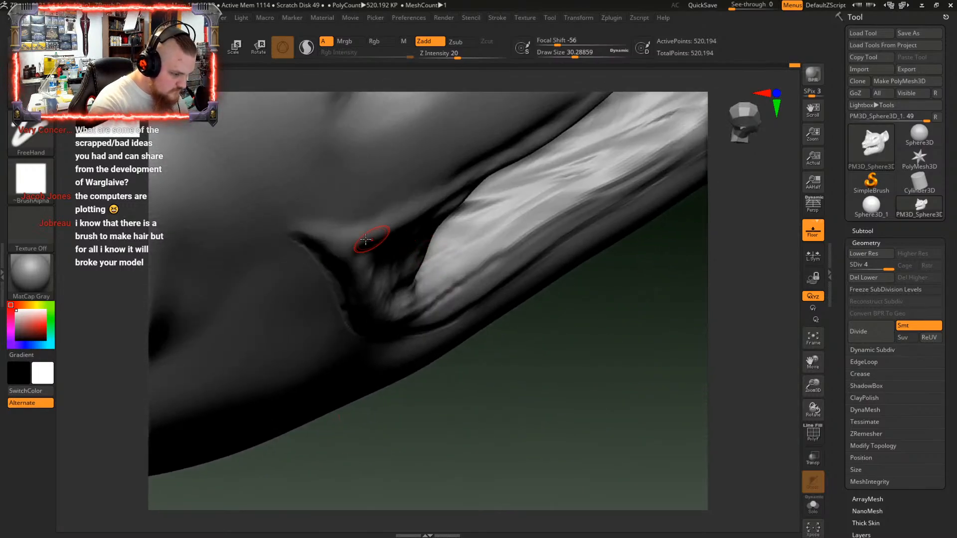
alt+drag(297, 235, 375, 224)
alt+drag(309, 227, 335, 225)
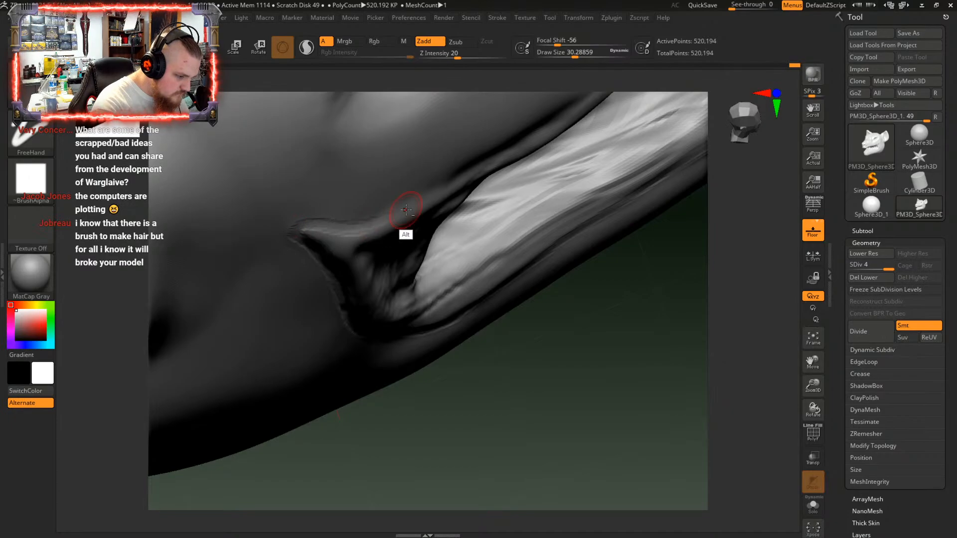
Carve a matching crease along the upper lip from the mouth corner forward to below the nose
mouse_move(429, 216)
right_down()
mouse_move(492, 178)
mouse_move(349, 327)
right_up()
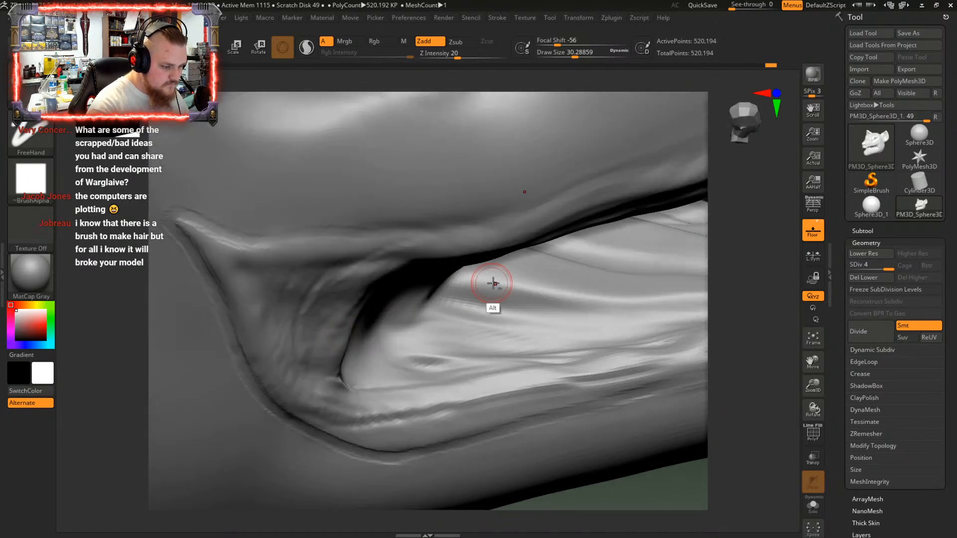
alt+right_drag(492, 284, 429, 284)
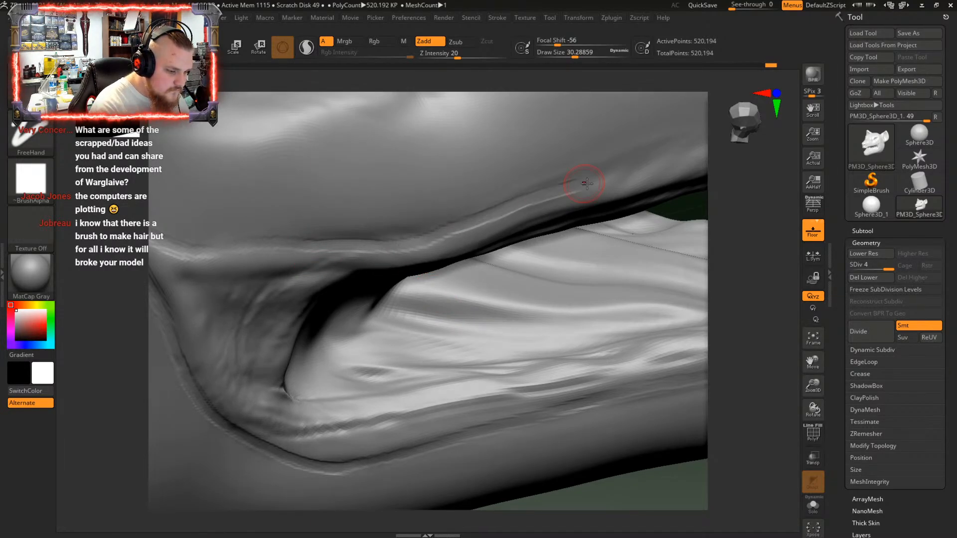
mouse_move(587, 183)
alt+right_down()
mouse_move(587, 220)
mouse_move(353, 331)
mouse_move(346, 314)
alt+right_up()
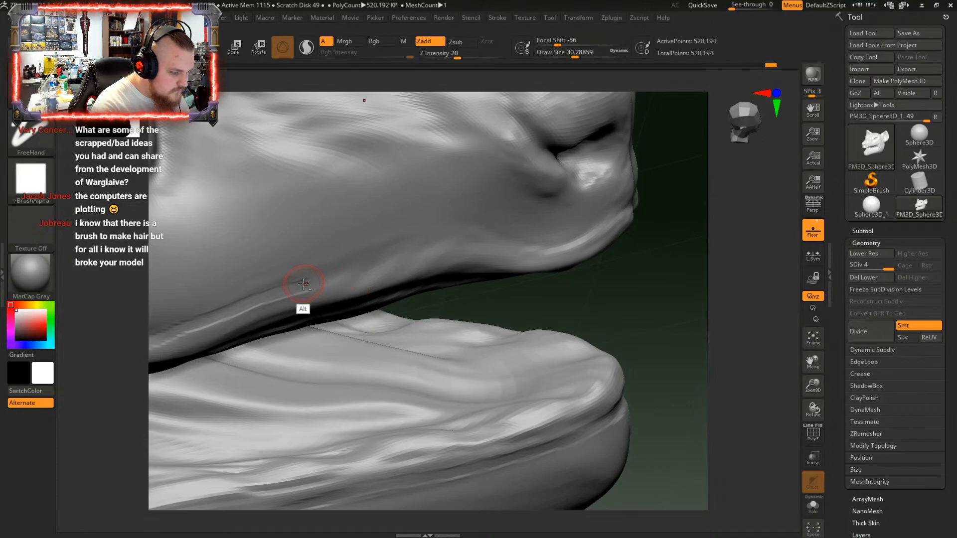
mouse_move(303, 284)
alt+mouse_down()
mouse_move(483, 240)
mouse_move(558, 247)
mouse_move(623, 210)
alt+mouse_up()
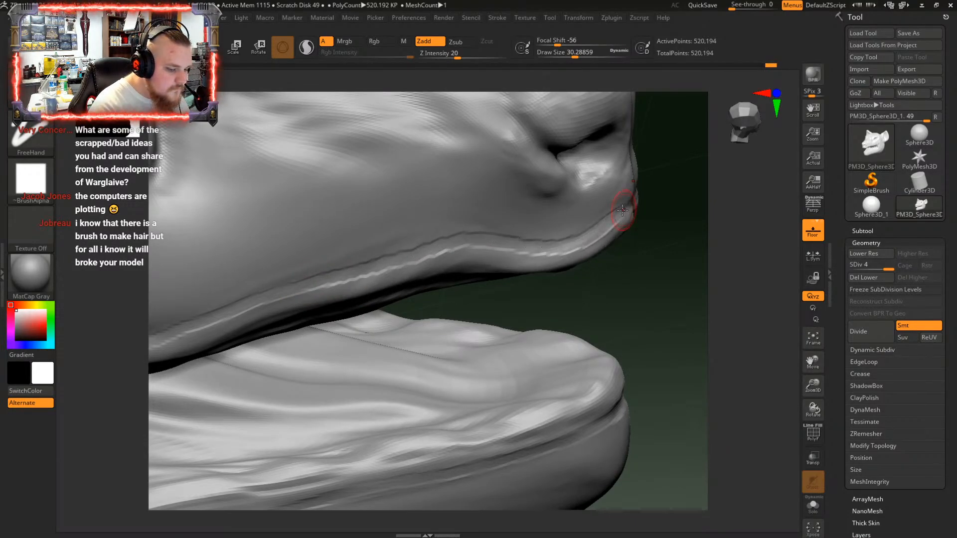
Try smoothing the front of the upper lip crease below the nose at a draw size of about 30
right_drag(623, 210, 559, 215)
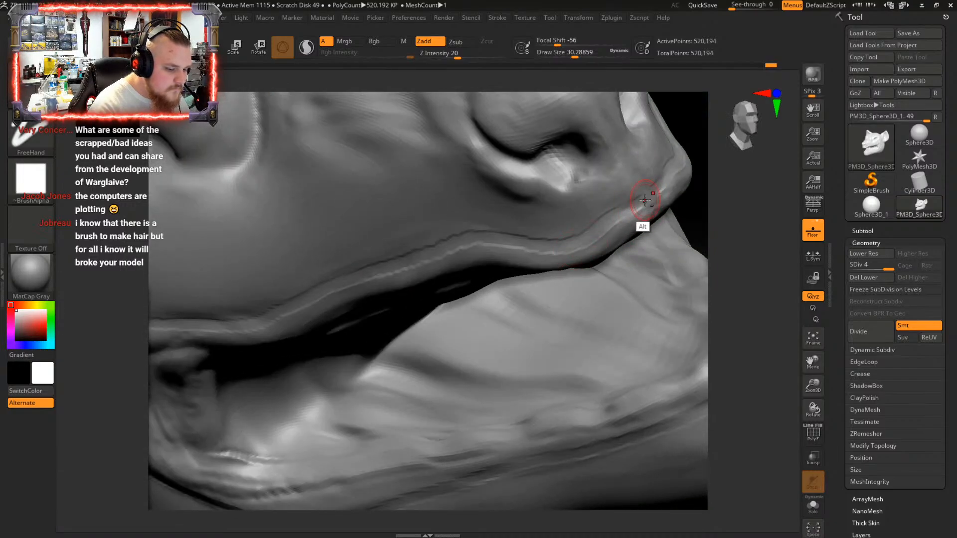
mouse_move(646, 201)
alt+mouse_down()
mouse_move(573, 242)
mouse_move(478, 240)
alt+mouse_up()
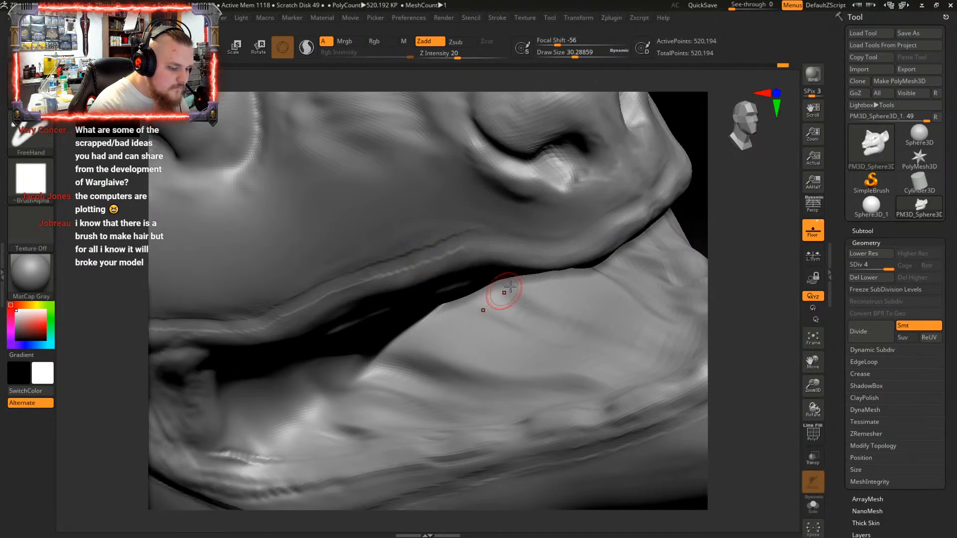
mouse_move(496, 299)
mouse_down()
mouse_move(540, 252)
mouse_move(353, 343)
mouse_move(555, 263)
mouse_move(474, 300)
mouse_up()
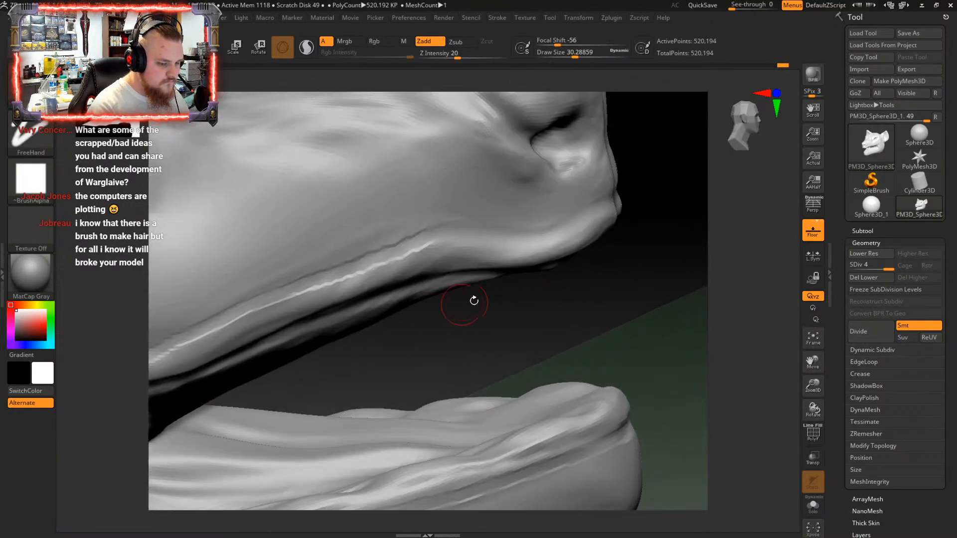
key(ctrl)
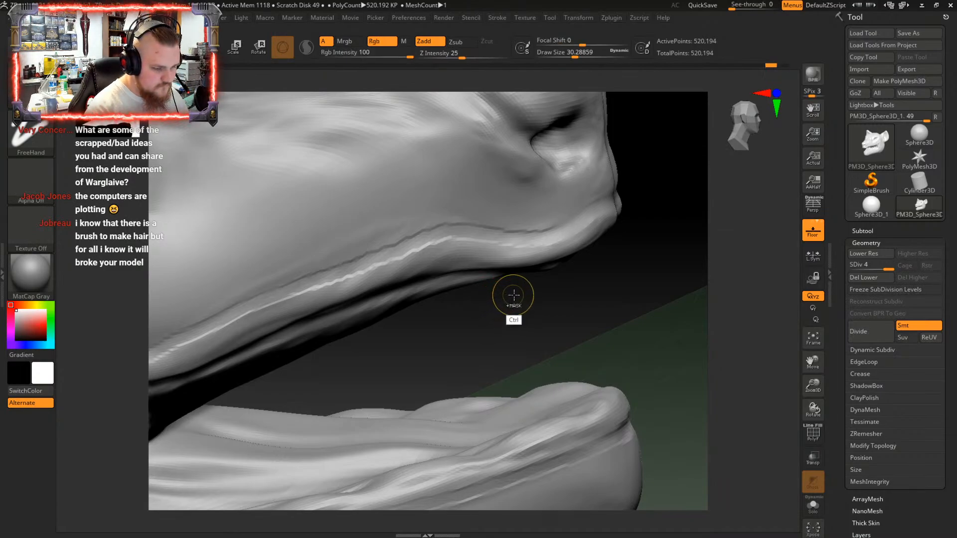
Reduce the draw size to about 12.5 and smooth the upper edge of the lip crease below the nostril
drag(523, 279, 538, 285)
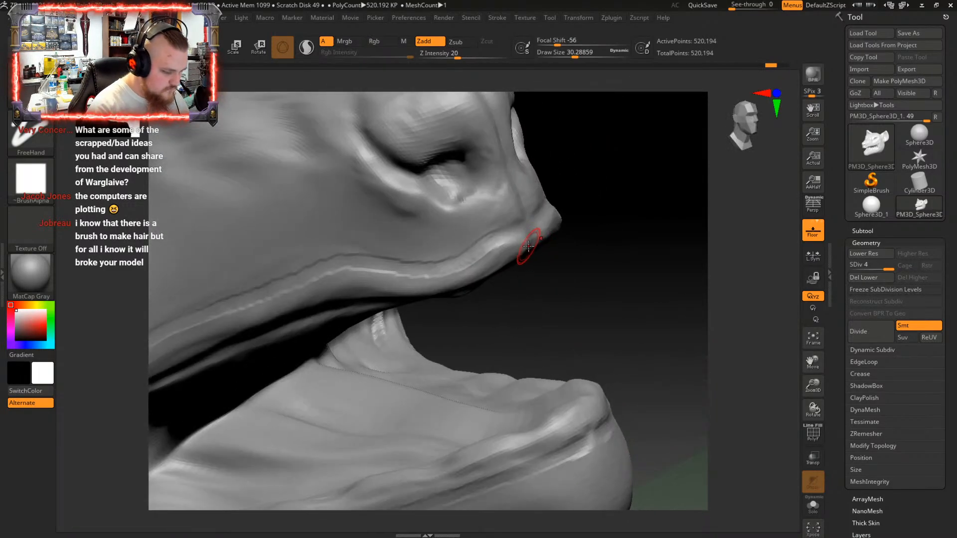
key(ctrl)
key(space)
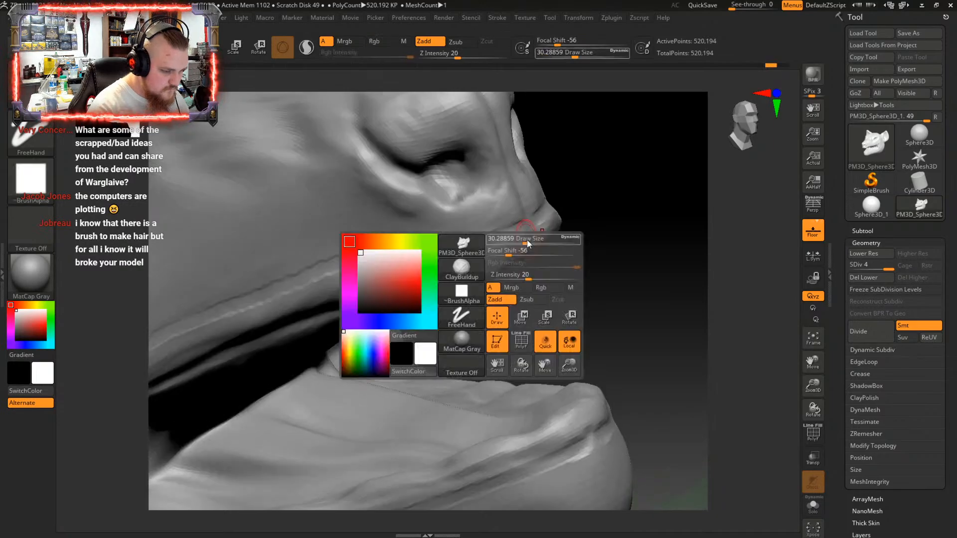
drag(528, 242, 515, 243)
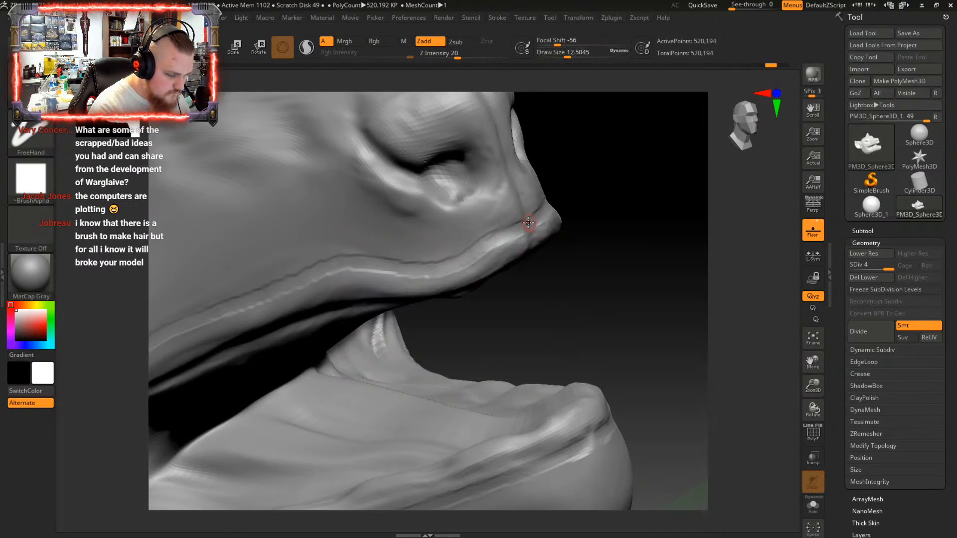
key(shift)
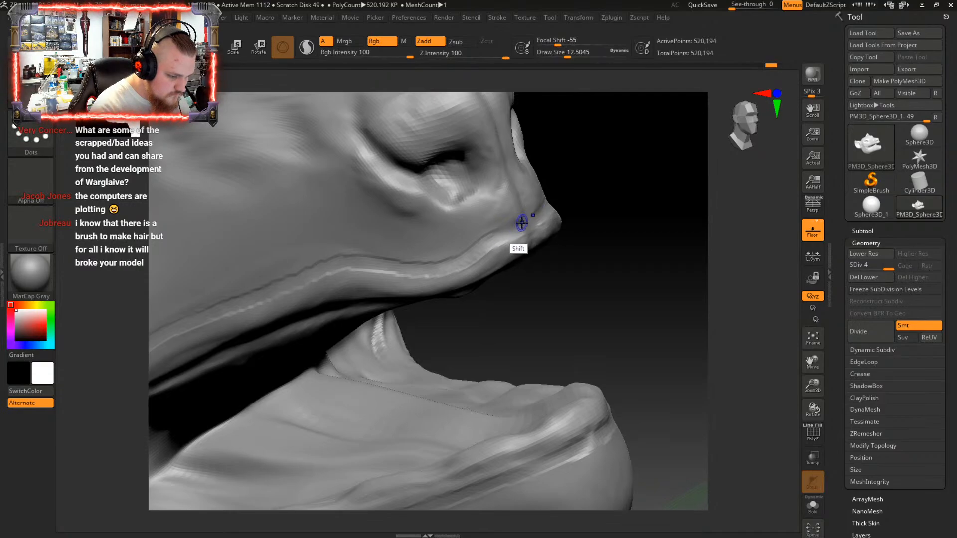
shift+drag(448, 259, 351, 257)
Smooth the raised ridge of the upper lip from the front of the muzzle back past the nostril
right_drag(429, 285, 457, 300)
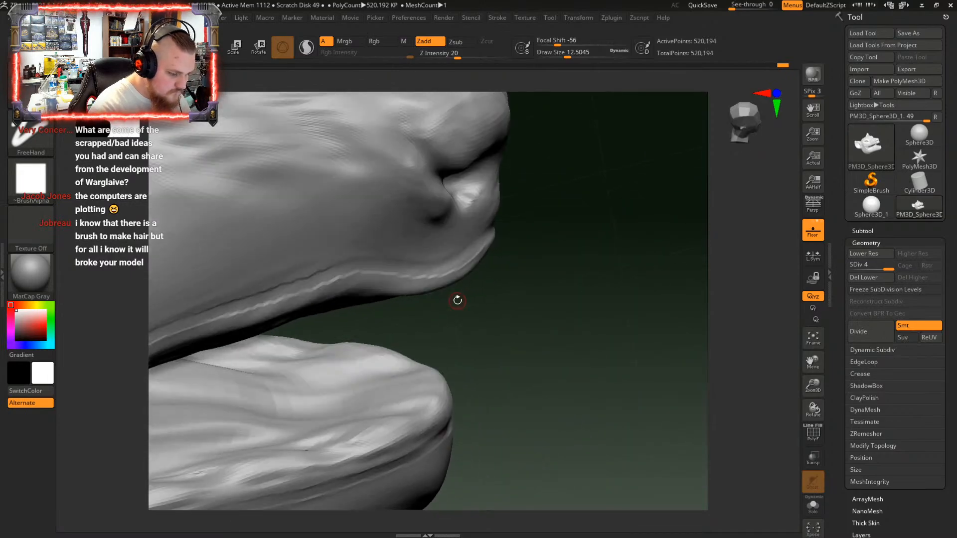
right_drag(495, 262, 525, 262)
key(shift)
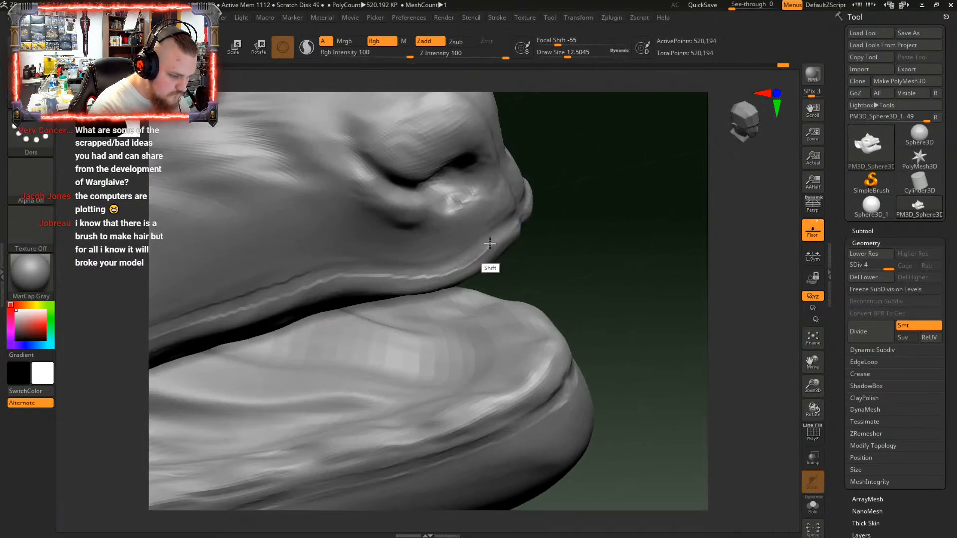
mouse_move(490, 243)
shift+mouse_down()
mouse_move(434, 273)
mouse_move(355, 275)
shift+mouse_up()
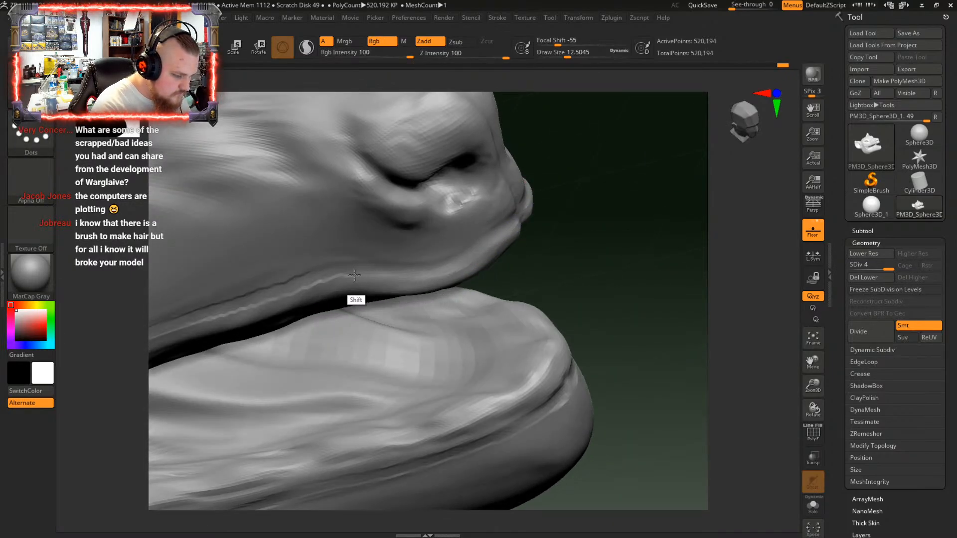
Smooth the ridge and the crease above it along the side of the muzzle's upper lip
mouse_move(509, 319)
right_down()
mouse_move(570, 282)
mouse_move(647, 301)
mouse_move(597, 317)
mouse_move(626, 343)
mouse_move(560, 316)
mouse_move(541, 325)
mouse_move(628, 338)
mouse_move(623, 320)
mouse_move(582, 306)
mouse_move(605, 299)
mouse_move(623, 309)
mouse_move(577, 336)
mouse_move(639, 327)
mouse_move(495, 310)
mouse_move(572, 352)
mouse_move(530, 359)
mouse_move(592, 325)
mouse_move(588, 316)
right_up()
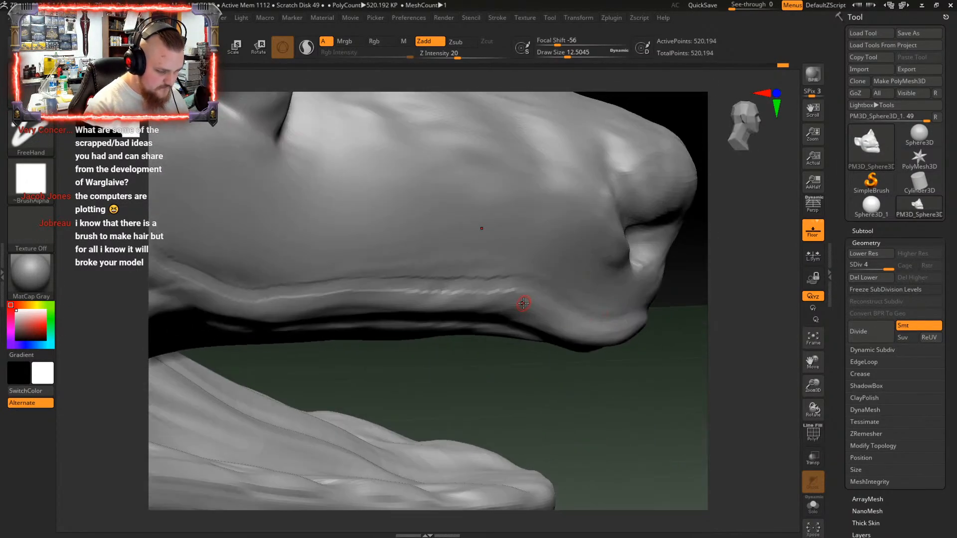
key(shift)
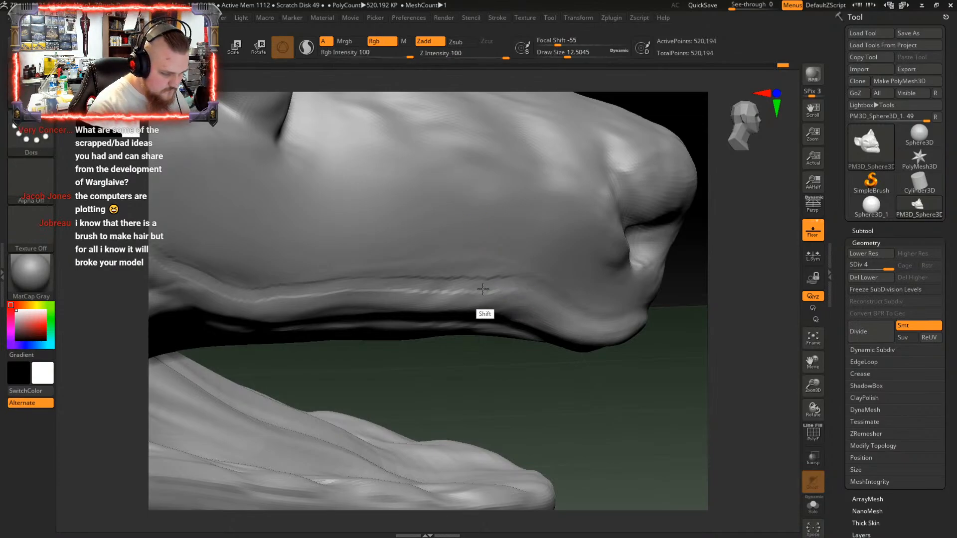
shift+drag(483, 288, 263, 302)
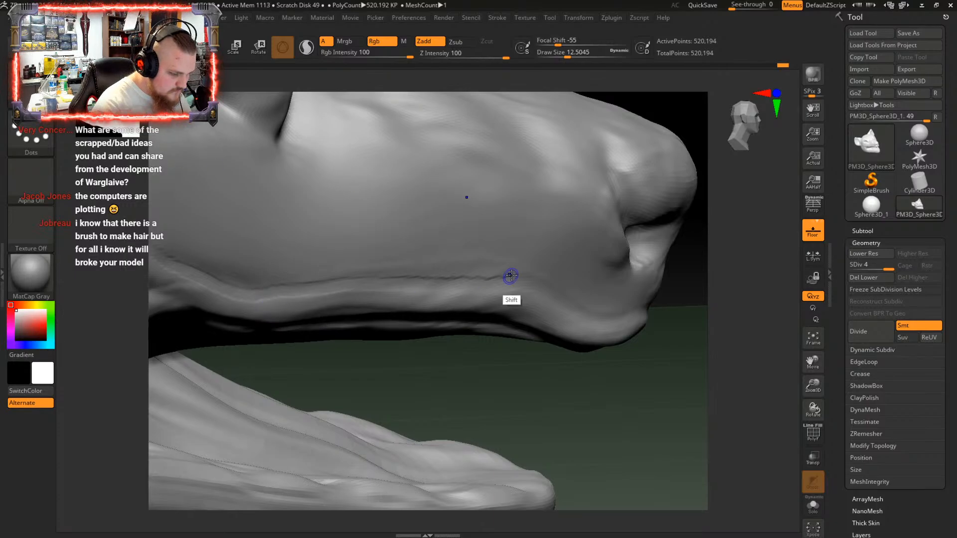
shift+drag(518, 276, 253, 290)
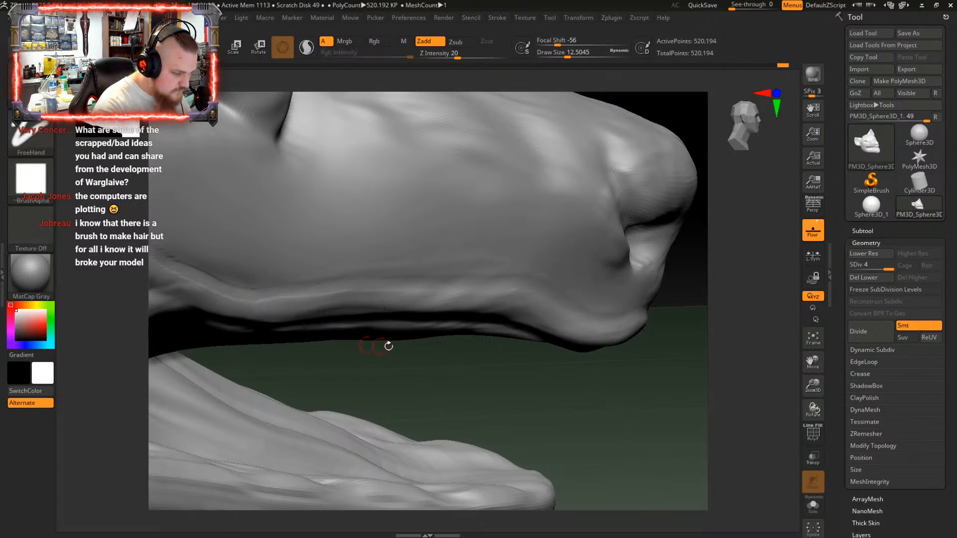
Check the upper lip from the front and side, and smooth its jagged ridge toward the back of the mouth
drag(389, 346, 467, 346)
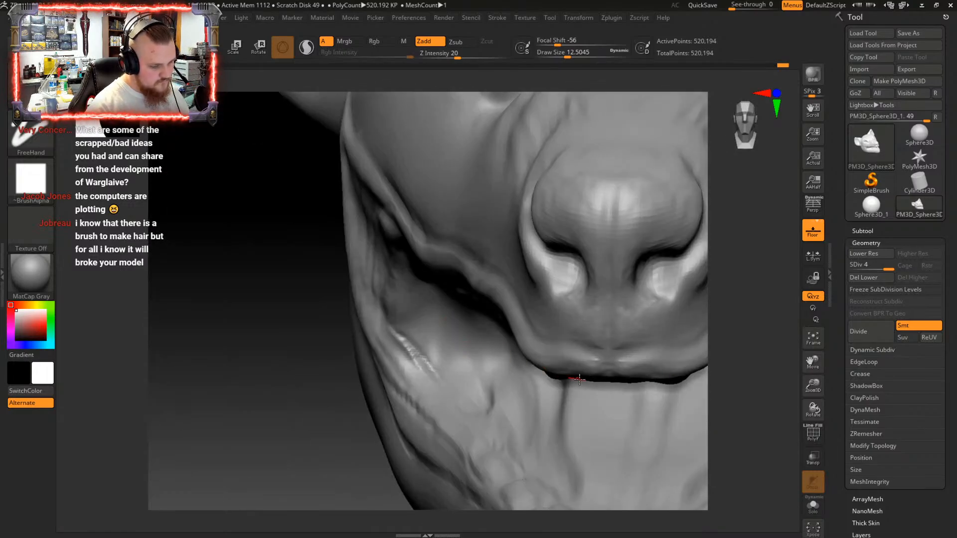
right_drag(600, 380, 543, 353)
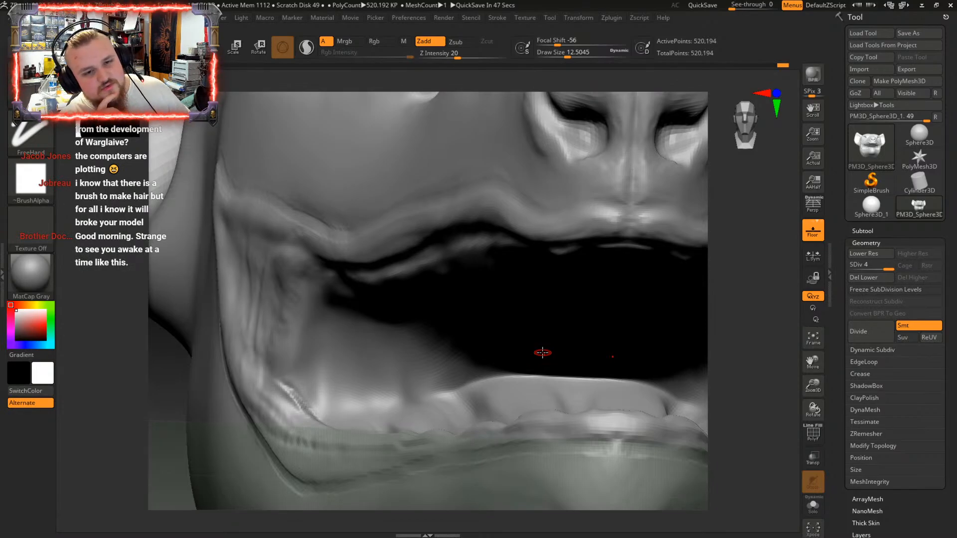
right_drag(548, 302, 674, 336)
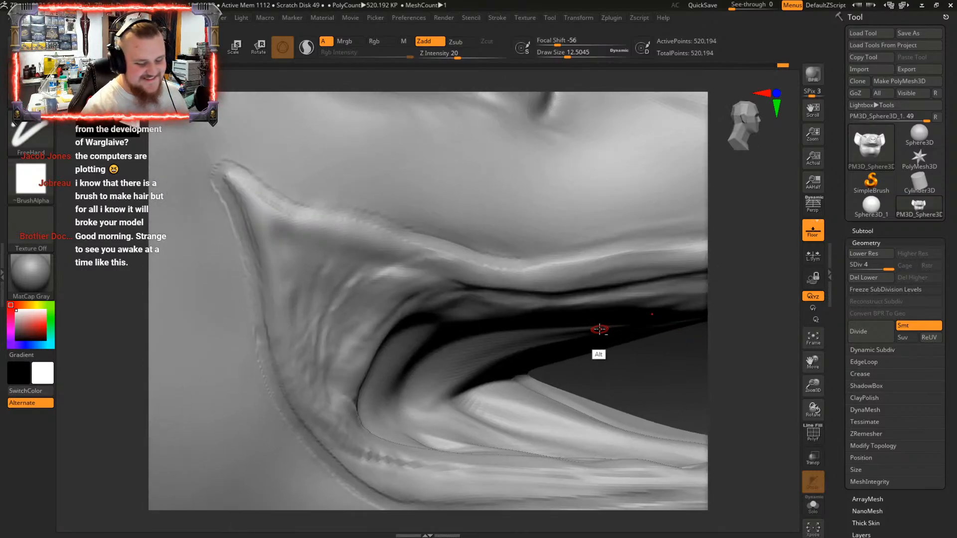
mouse_move(600, 329)
alt+right_down()
mouse_move(665, 350)
mouse_move(639, 363)
mouse_move(545, 303)
mouse_move(601, 337)
mouse_move(623, 336)
mouse_move(611, 320)
mouse_move(622, 360)
mouse_move(577, 321)
mouse_move(639, 345)
mouse_move(569, 325)
mouse_move(549, 296)
alt+right_up()
alt+right_drag(647, 284, 551, 311)
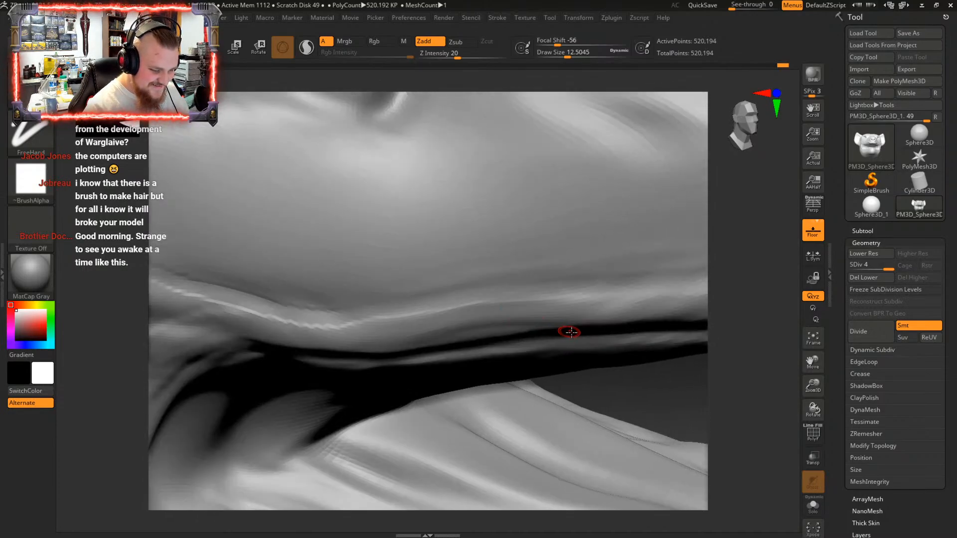
key(shift)
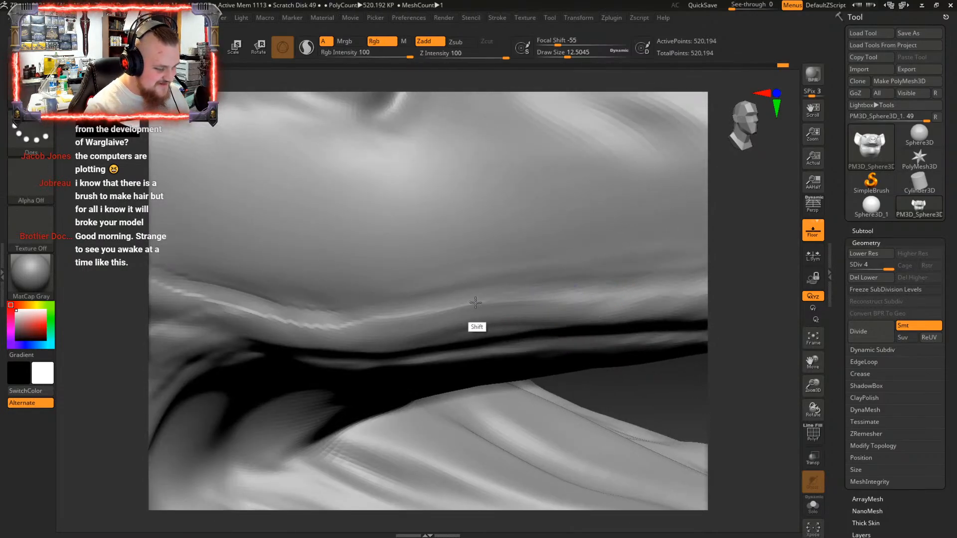
shift+drag(413, 315, 339, 328)
mouse_move(428, 345)
right_down()
mouse_move(440, 356)
mouse_move(609, 349)
mouse_move(553, 333)
mouse_move(596, 352)
right_up()
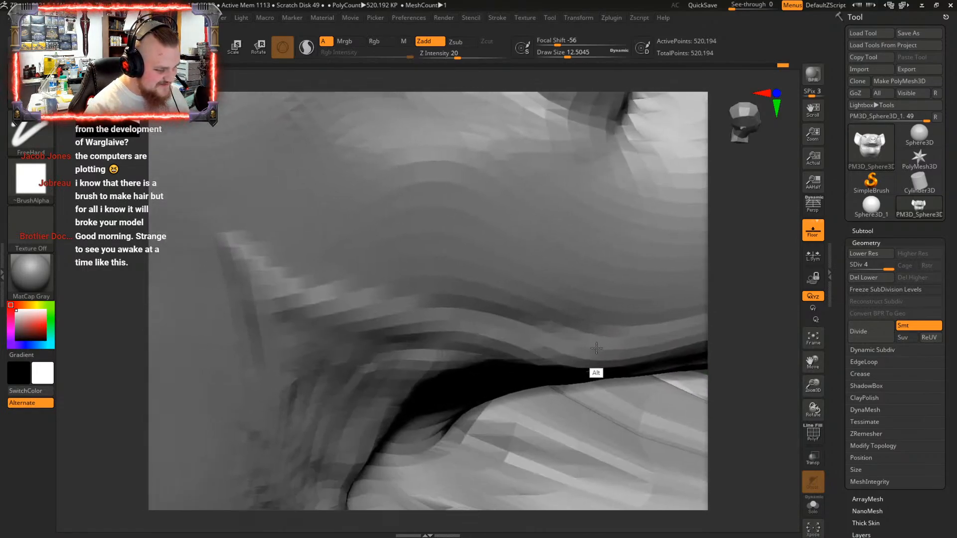
Smooth the crease above the upper lip and its ridge from the peak of the mouth corner forward
key(shift)
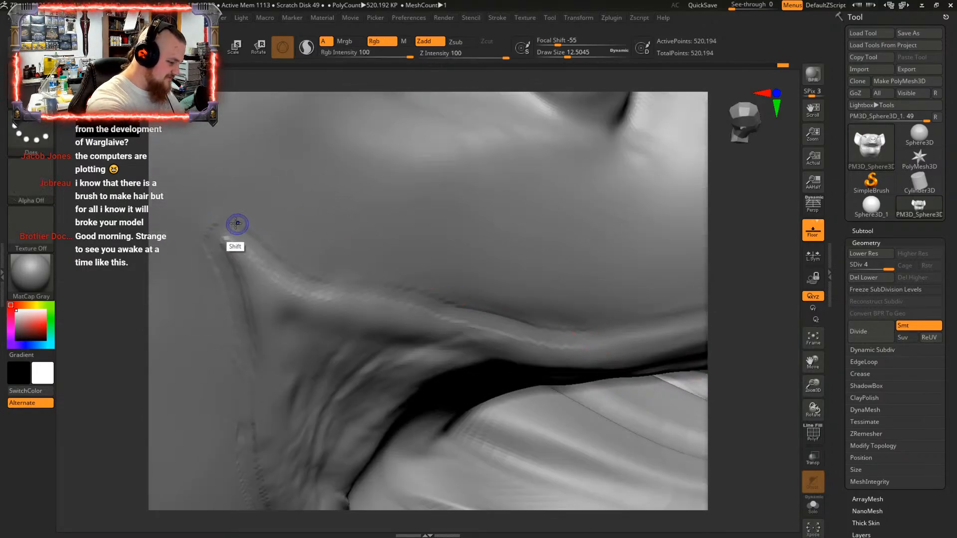
mouse_move(283, 261)
shift+mouse_down()
mouse_move(338, 283)
mouse_move(399, 286)
mouse_move(536, 320)
shift+mouse_up()
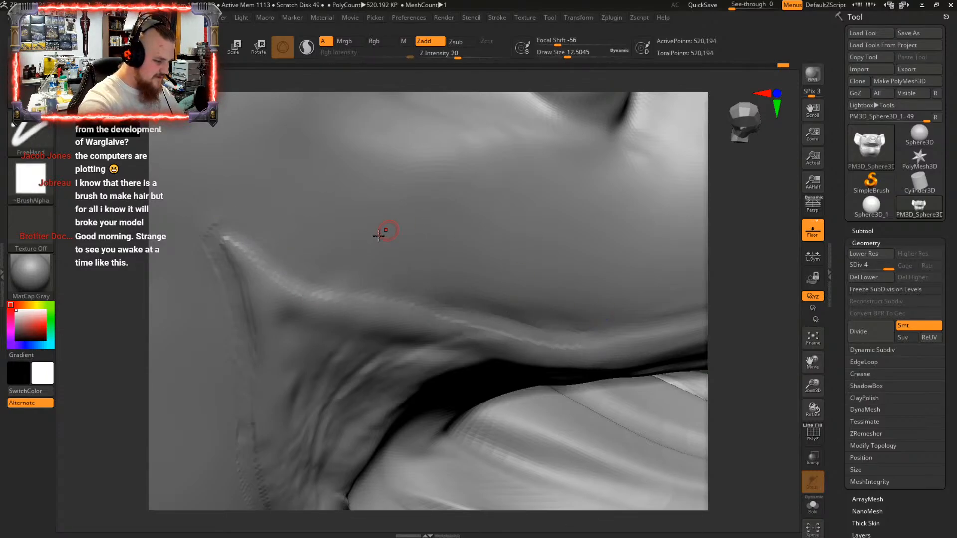
key(shift)
mouse_move(231, 233)
shift+mouse_down()
mouse_move(288, 288)
mouse_move(594, 347)
shift+mouse_up()
Smooth the crease at the peak of the mouth corner and down the upper part of the cheek fold
mouse_move(487, 248)
alt+right_down()
mouse_move(615, 310)
mouse_move(623, 301)
alt+right_up()
alt+right_drag(519, 300, 551, 281)
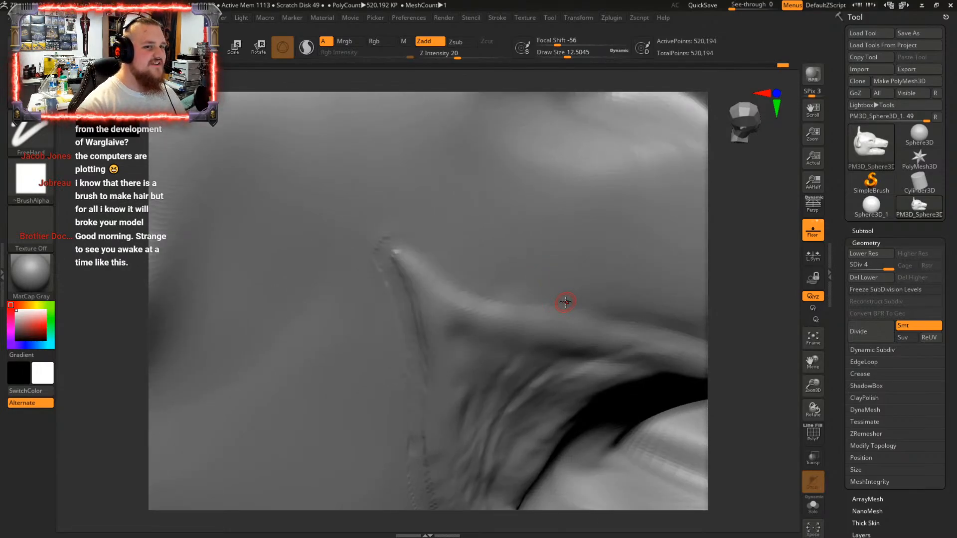
key(shift)
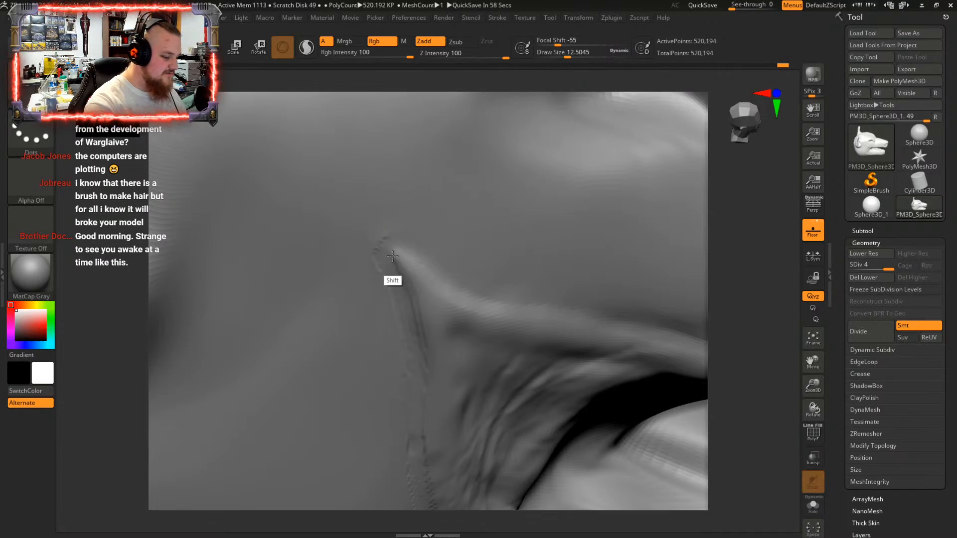
shift+drag(393, 255, 422, 359)
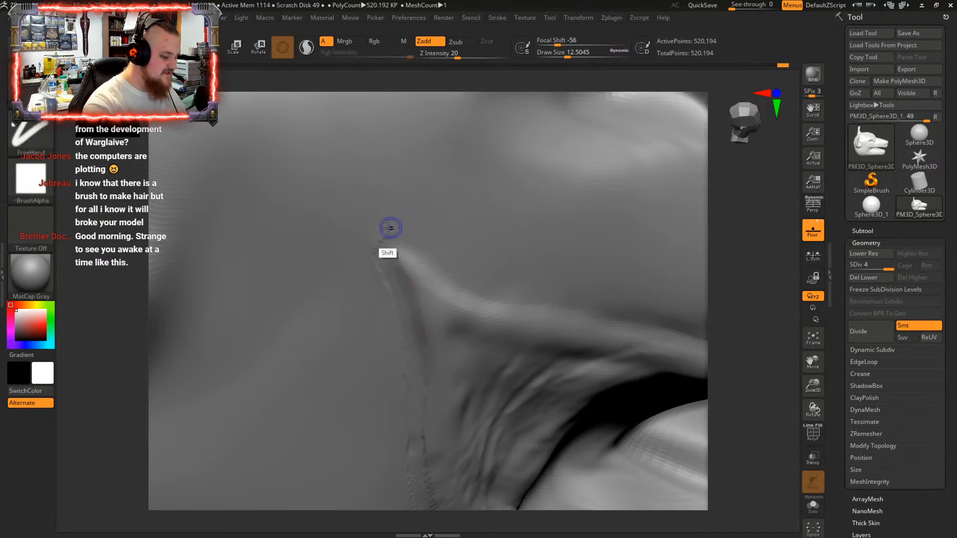
mouse_move(389, 229)
shift+mouse_down()
mouse_move(375, 250)
mouse_move(407, 396)
shift+mouse_up()
alt+right_drag(496, 338, 488, 183)
shift+drag(410, 171, 417, 233)
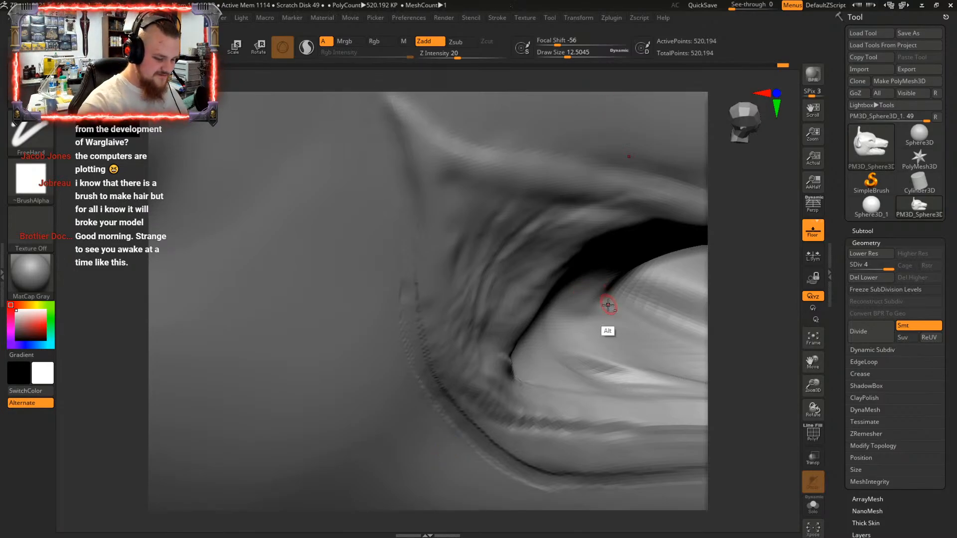
Smooth the outer edge and groove of the crease curving down behind the mouth corner toward the lower jaw
mouse_move(601, 298)
alt+right_down()
mouse_move(546, 294)
mouse_move(586, 239)
mouse_move(604, 270)
mouse_move(515, 269)
mouse_move(420, 321)
mouse_move(522, 315)
mouse_move(524, 325)
mouse_move(511, 271)
mouse_move(472, 287)
mouse_move(485, 295)
mouse_move(476, 239)
mouse_move(451, 224)
mouse_move(494, 313)
mouse_move(517, 280)
mouse_move(512, 316)
mouse_move(503, 309)
mouse_move(576, 290)
mouse_move(543, 322)
alt+right_up()
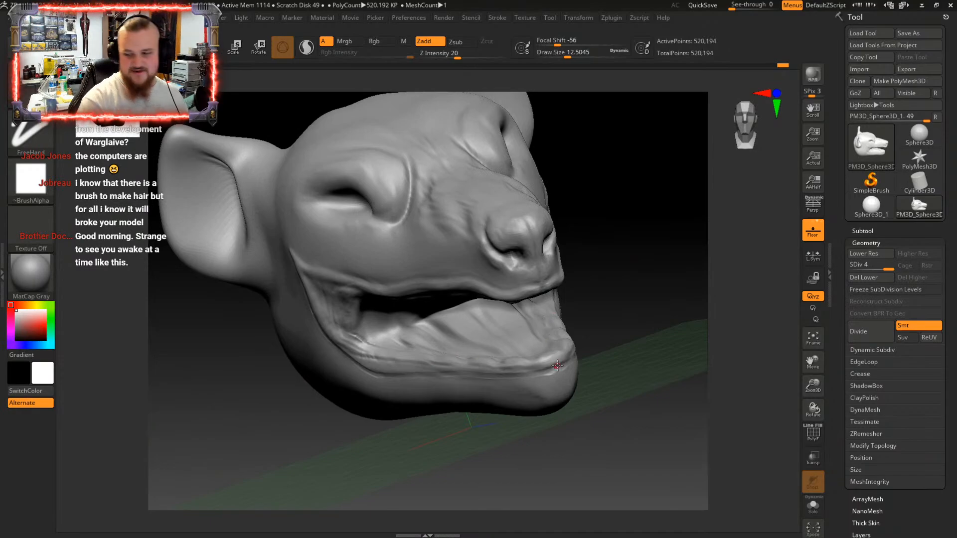
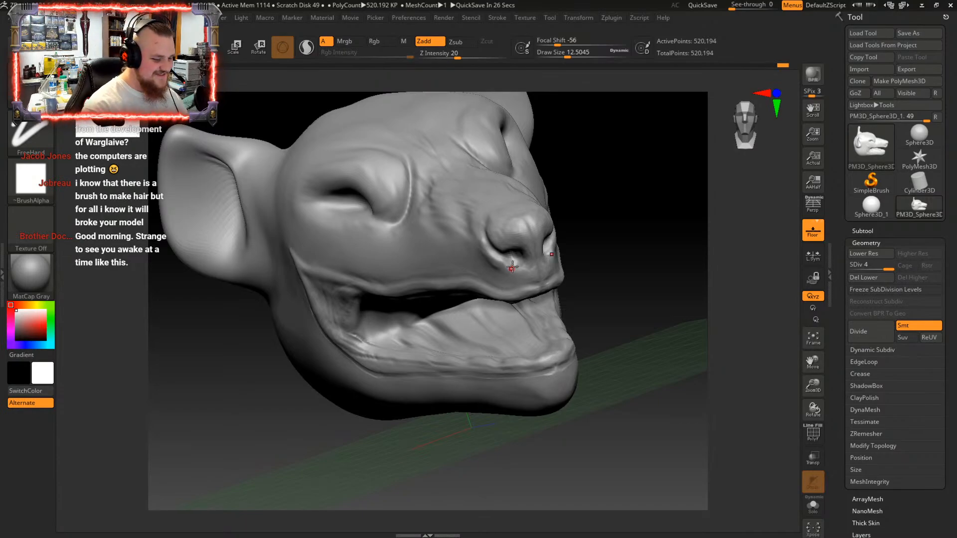
mouse_move(522, 310)
right_down()
mouse_move(513, 309)
mouse_move(548, 323)
mouse_move(509, 336)
mouse_move(444, 334)
mouse_move(600, 293)
right_up()
mouse_move(459, 298)
alt+right_down()
mouse_move(450, 302)
mouse_move(499, 339)
mouse_move(516, 327)
mouse_move(432, 263)
mouse_move(437, 269)
alt+right_up()
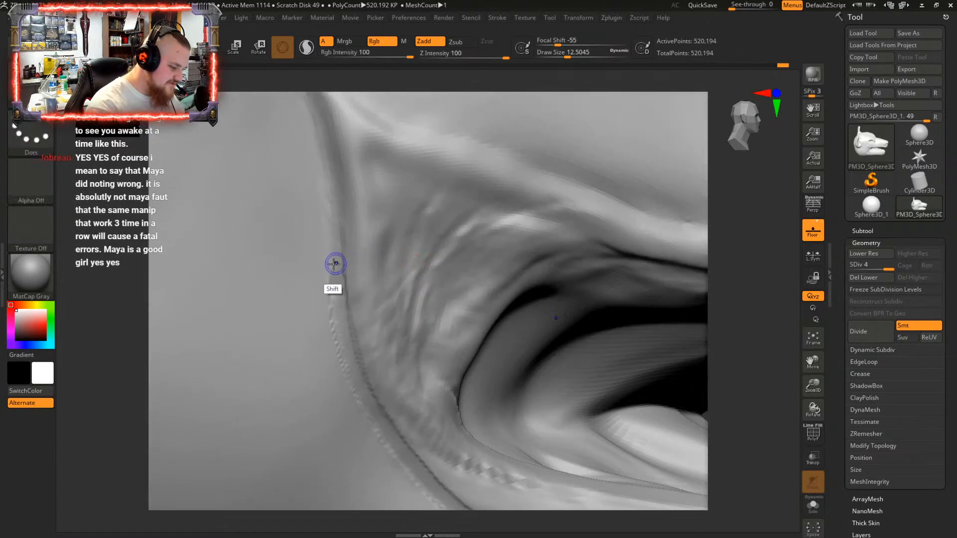
shift+drag(326, 255, 334, 344)
shift+drag(328, 266, 341, 369)
mouse_move(330, 270)
shift+mouse_down()
mouse_move(337, 355)
mouse_move(369, 425)
shift+mouse_up()
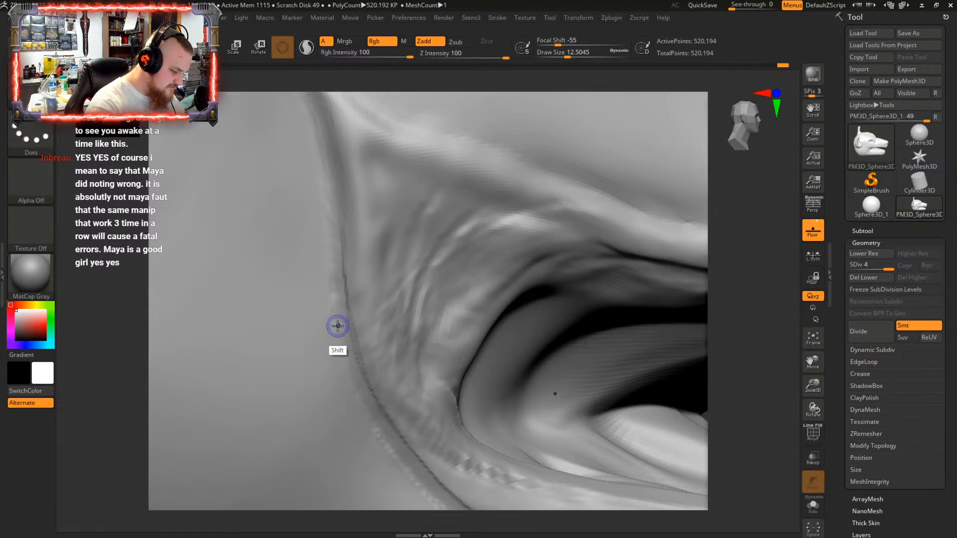
shift+drag(338, 326, 366, 422)
shift+drag(338, 344, 394, 457)
shift+drag(371, 422, 415, 487)
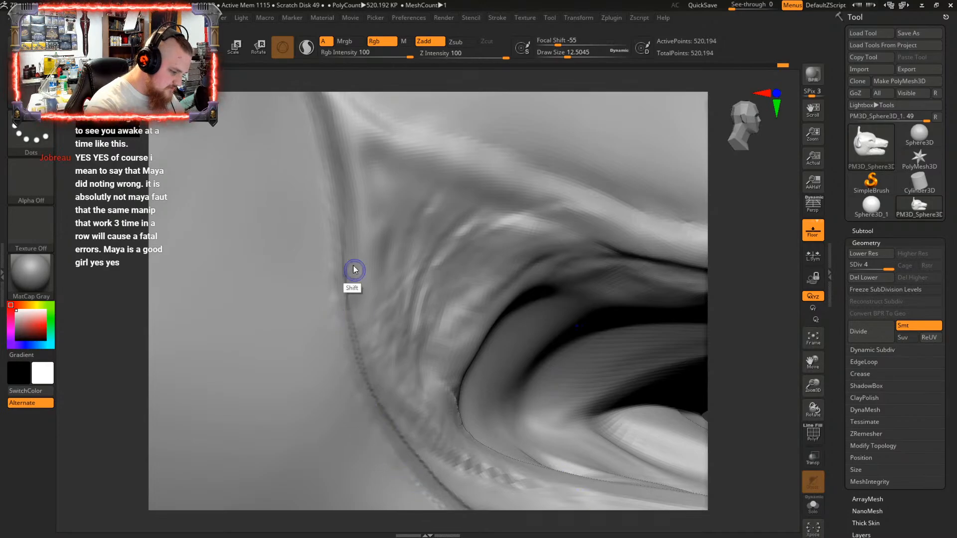
mouse_move(342, 223)
shift+mouse_down()
mouse_move(348, 315)
mouse_move(375, 400)
shift+mouse_up()
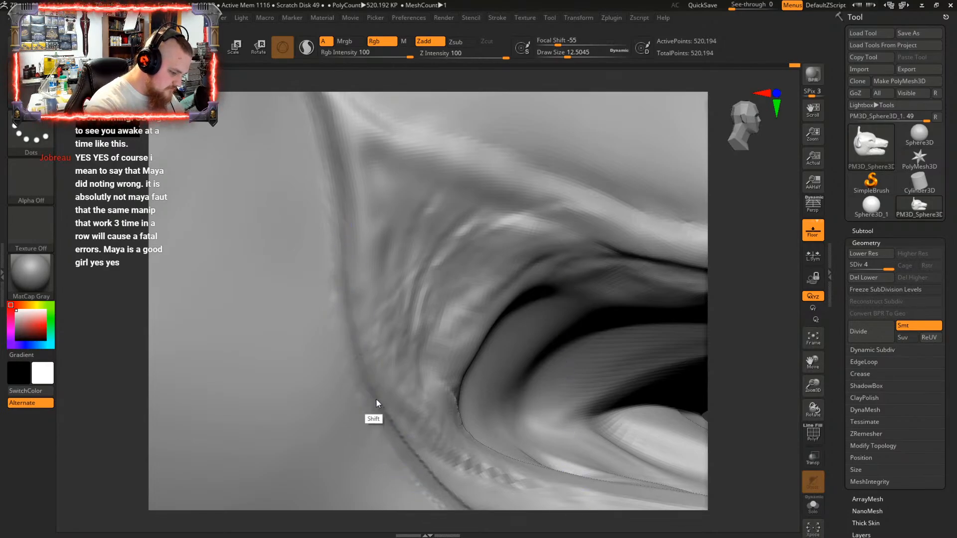
Smooth the crease that turns below the mouth corner and runs forward along the back of the lower lip
right_drag(398, 415, 417, 435)
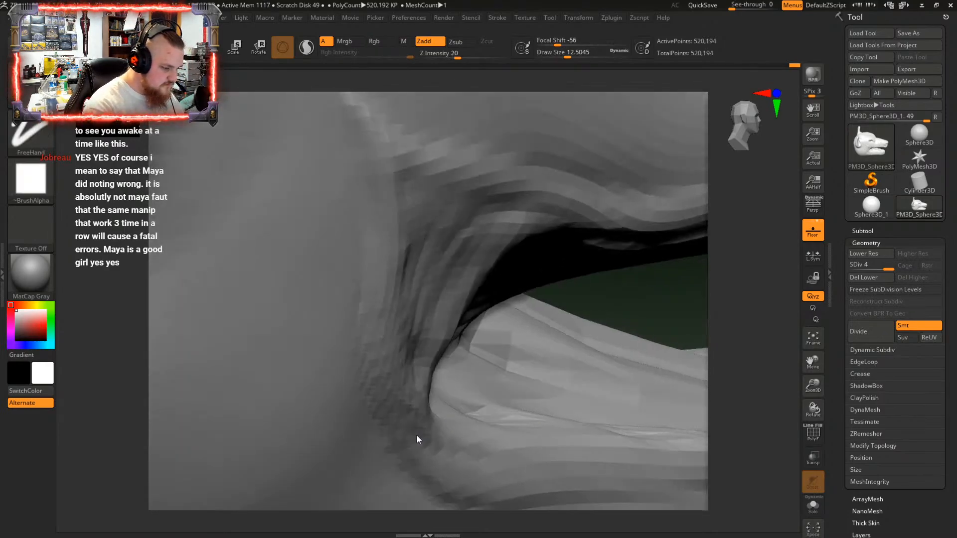
mouse_move(454, 402)
alt+right_down()
mouse_move(402, 345)
mouse_move(374, 291)
alt+right_up()
key(shift)
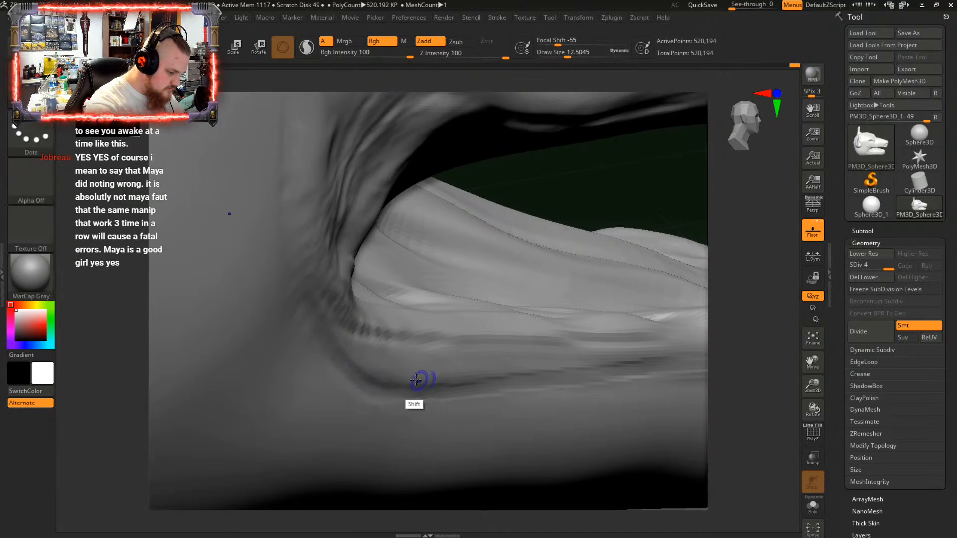
key(shift)
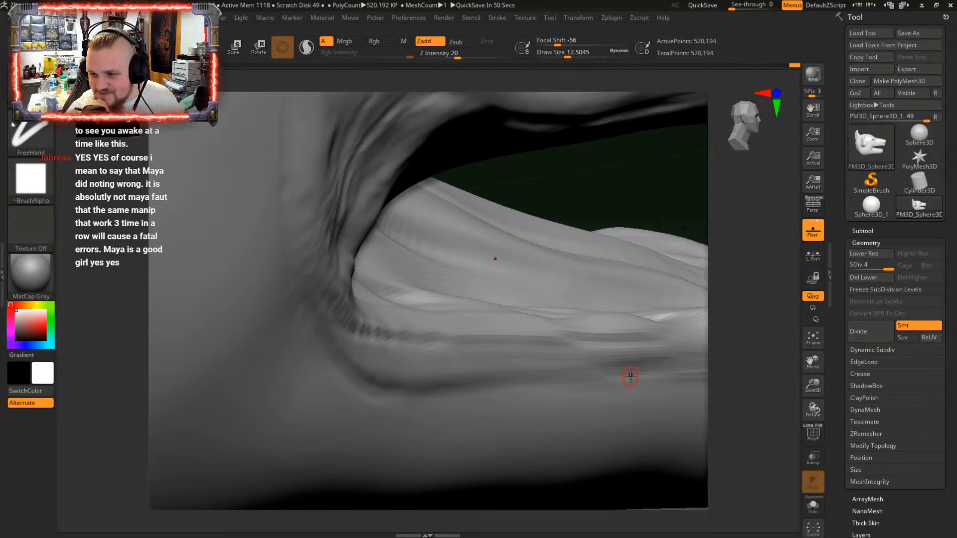
Smooth the crease beneath the lower lip along the front half of the jaw up to the chin
alt+right_drag(636, 369, 344, 372)
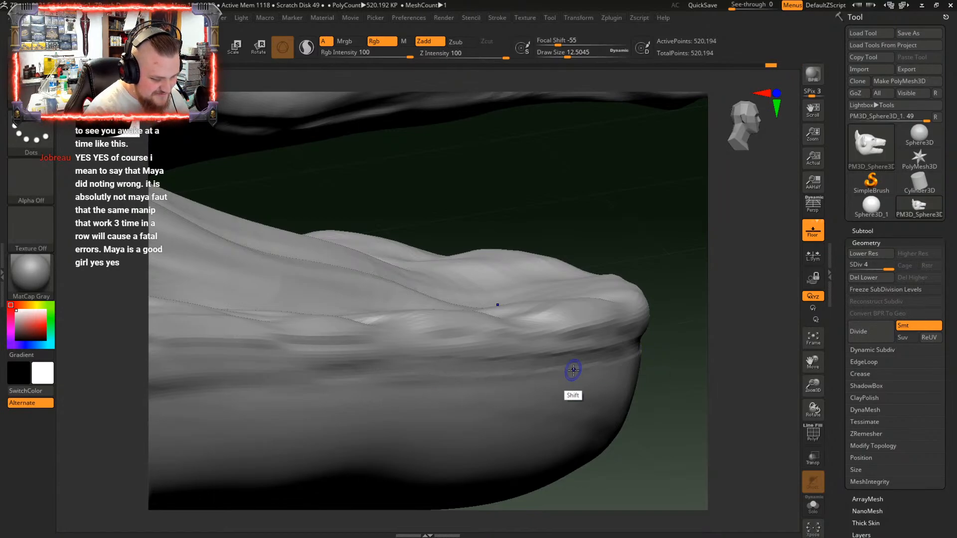
shift+drag(648, 350, 618, 362)
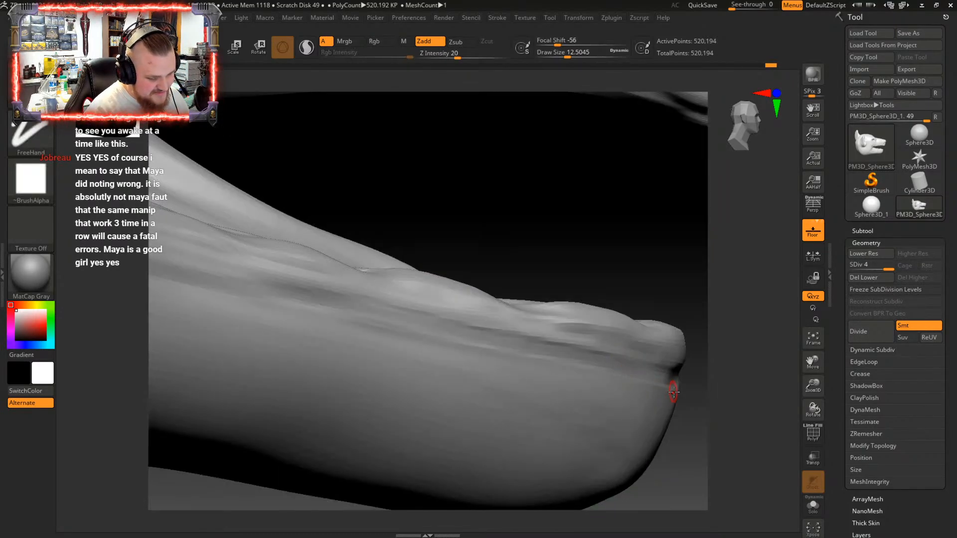
key(shift)
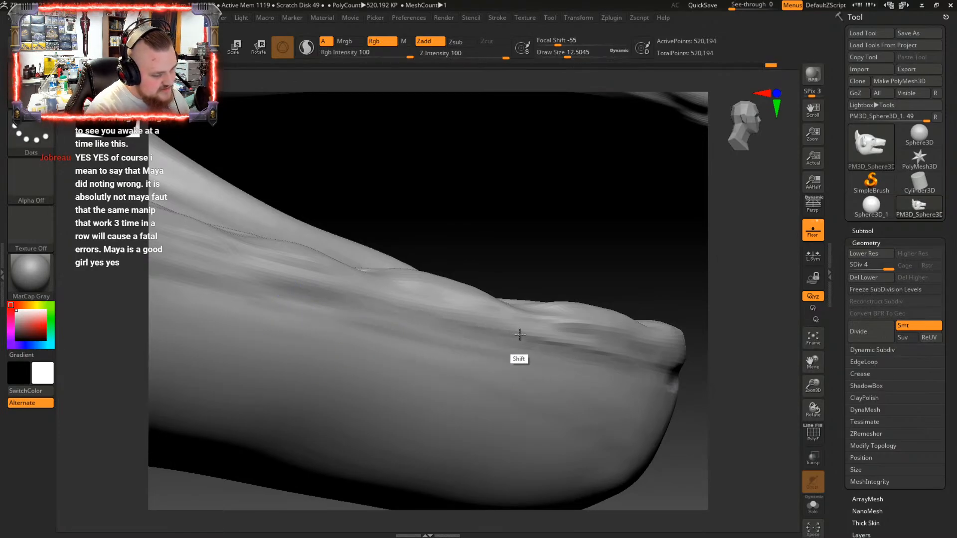
Smooth the lower lip crease across the front of the chin, working from front and low views
mouse_move(621, 367)
right_down()
mouse_move(549, 368)
mouse_move(556, 389)
mouse_move(592, 384)
mouse_move(486, 409)
right_up()
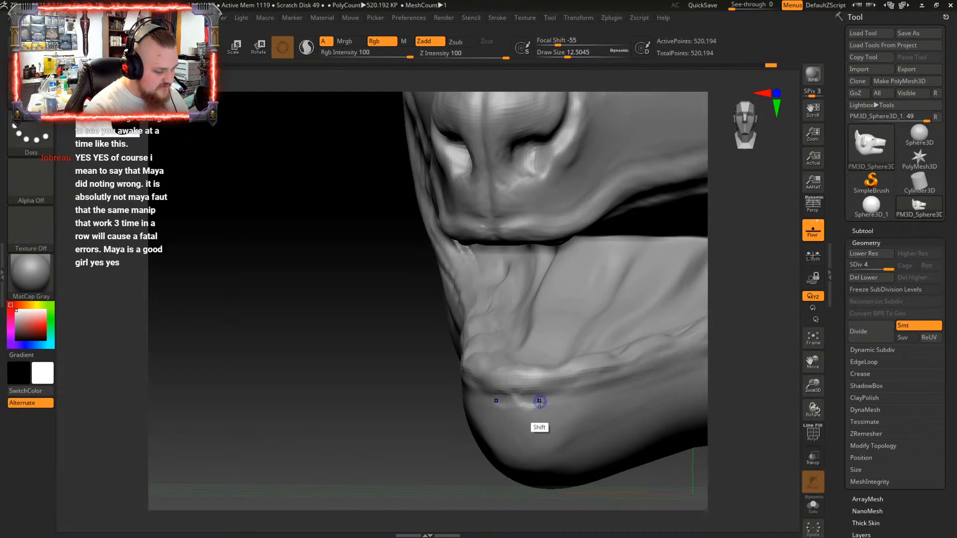
mouse_move(551, 391)
right_down()
mouse_move(579, 383)
mouse_move(551, 344)
mouse_move(534, 396)
right_up()
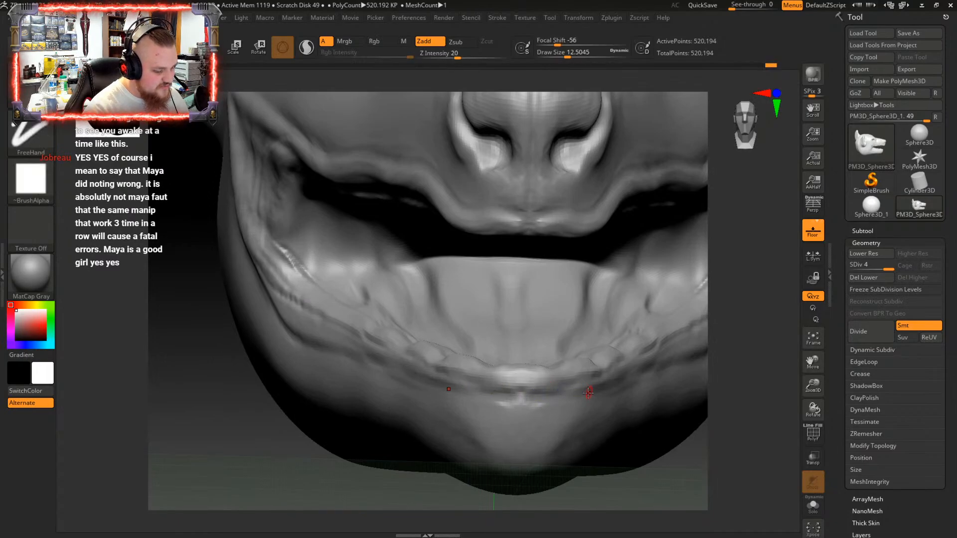
mouse_move(588, 325)
right_down()
mouse_move(566, 376)
mouse_move(562, 365)
right_up()
key(shift)
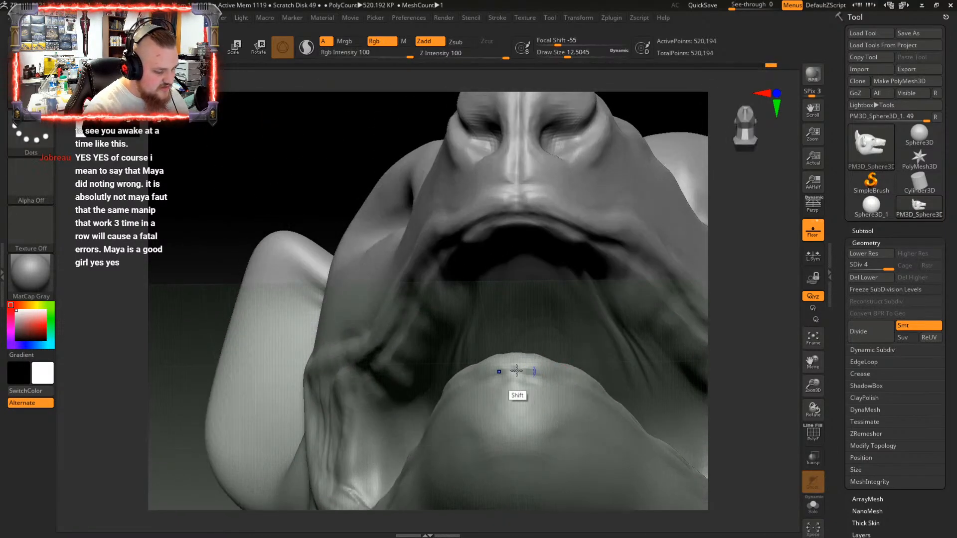
shift+drag(532, 373, 534, 384)
mouse_move(534, 387)
right_down()
mouse_move(599, 411)
mouse_move(628, 404)
mouse_move(579, 408)
mouse_move(605, 367)
mouse_move(567, 414)
mouse_move(537, 338)
mouse_move(563, 378)
mouse_move(514, 379)
mouse_move(586, 378)
mouse_move(502, 381)
mouse_move(502, 362)
right_up()
key(shift)
key(shift)
Set the draw size to about 18 and smooth the lower lip crease along the side of the jaw
key(space)
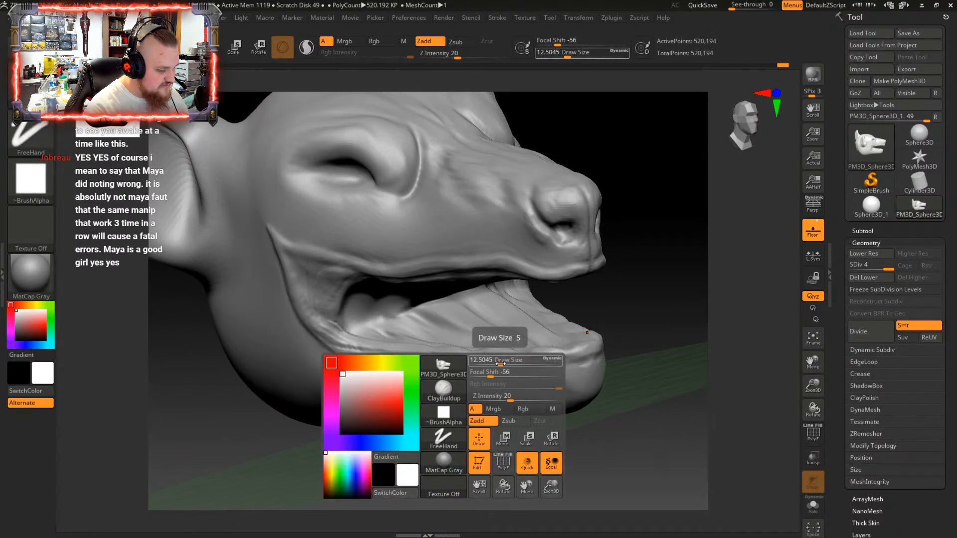
drag(500, 364, 498, 364)
key(shift)
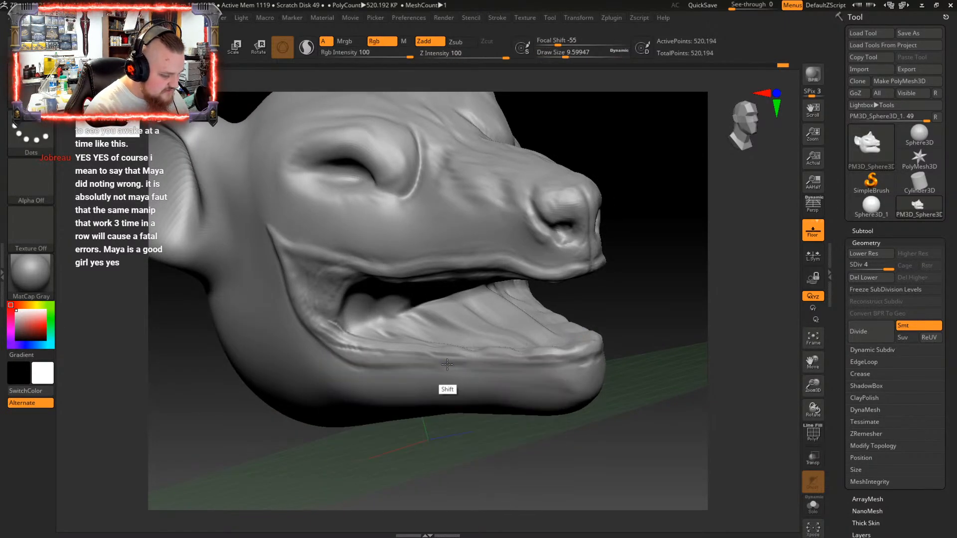
key(space)
mouse_move(447, 365)
mouse_down()
mouse_move(482, 365)
mouse_move(447, 367)
mouse_up()
key(space)
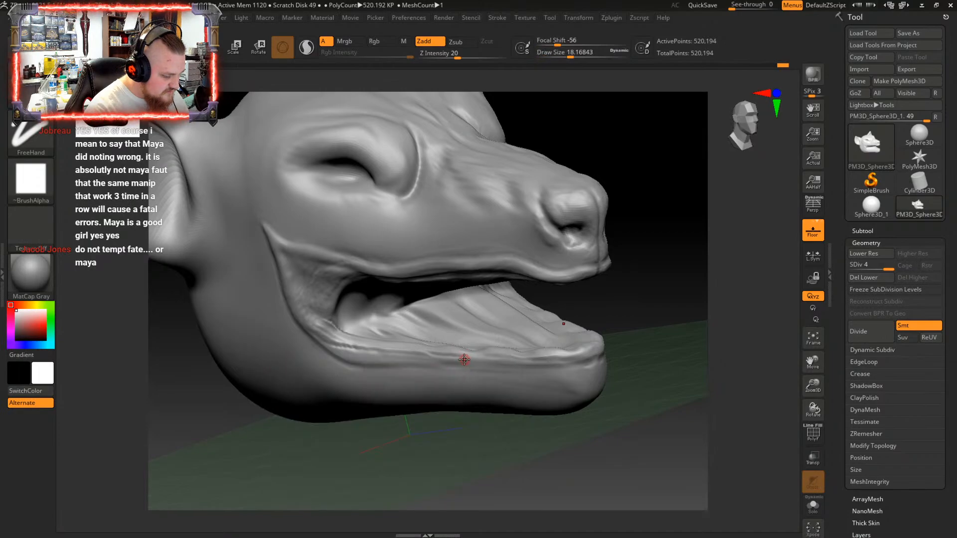
key(shift)
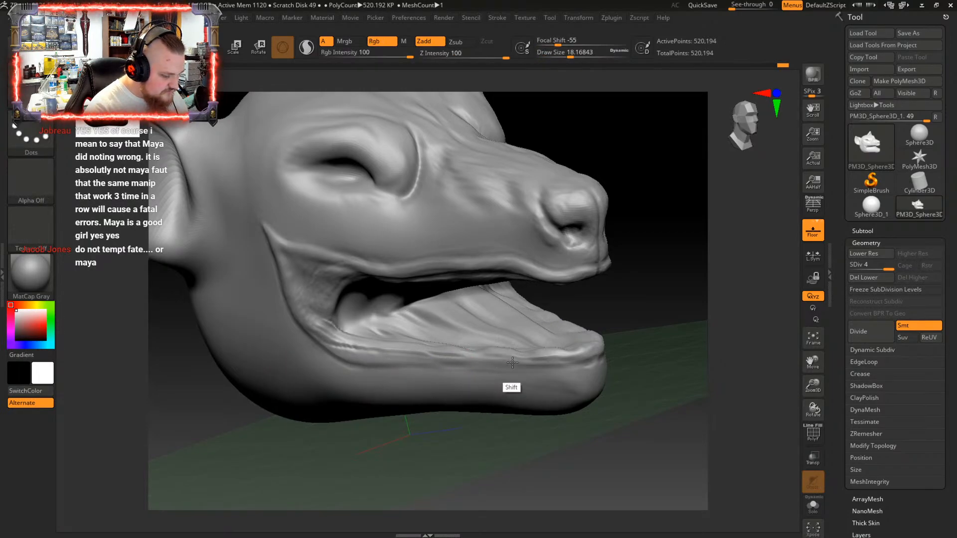
shift+drag(512, 363, 553, 358)
Smooth the lower lip fold from below the mouth corner forward along the jaw
mouse_move(564, 366)
right_down()
mouse_move(598, 353)
mouse_move(541, 400)
mouse_move(519, 375)
mouse_move(479, 360)
mouse_move(409, 366)
right_up()
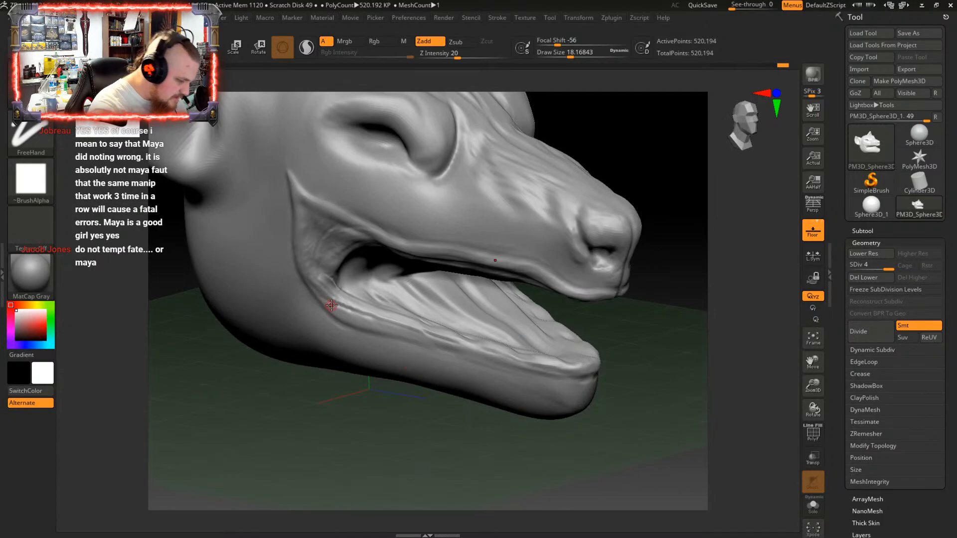
key(shift)
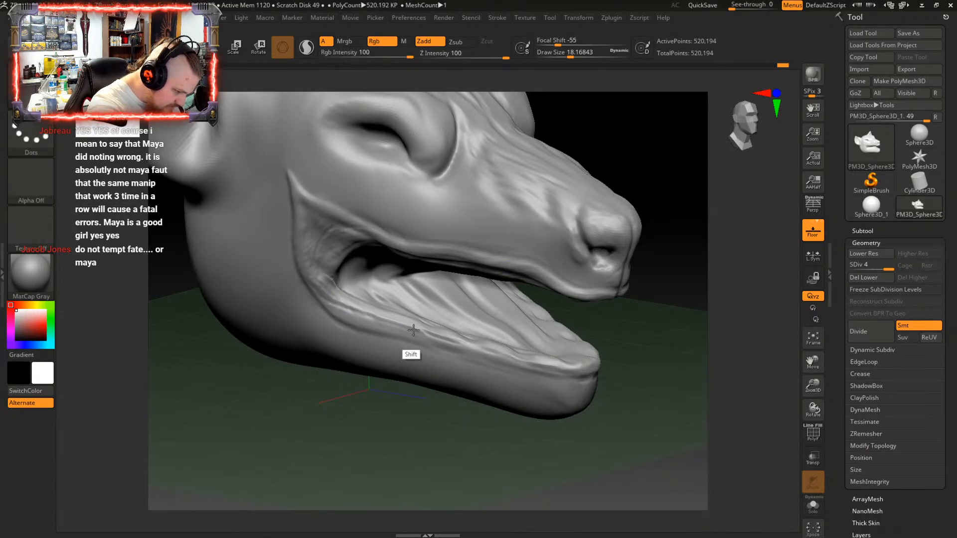
mouse_move(536, 401)
right_down()
mouse_move(519, 404)
mouse_move(528, 374)
mouse_move(515, 402)
mouse_move(485, 427)
mouse_move(454, 423)
mouse_move(552, 412)
mouse_move(563, 393)
mouse_move(520, 386)
right_up()
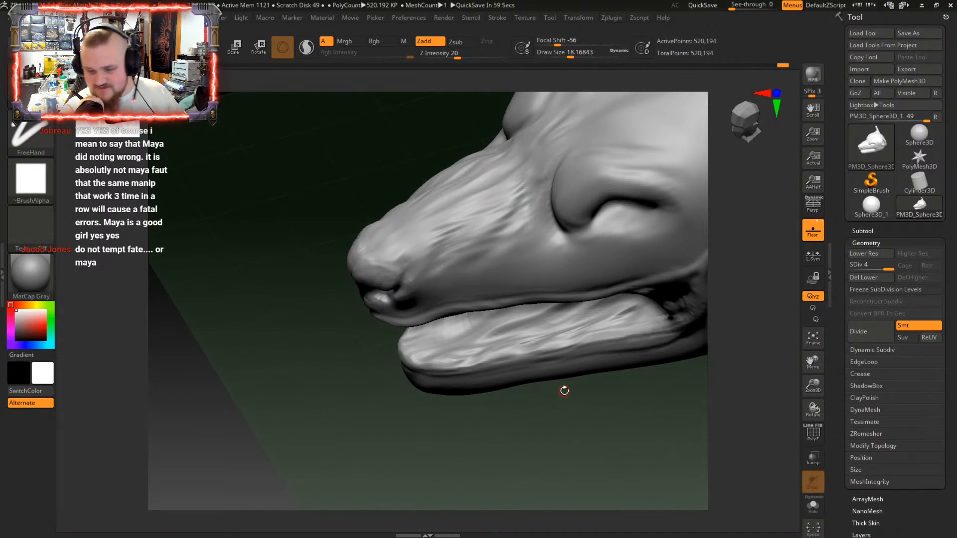
Lower the mesh to subdivision level 3 and bring the lower jaw's inner surface into close view
right_drag(565, 390, 572, 310)
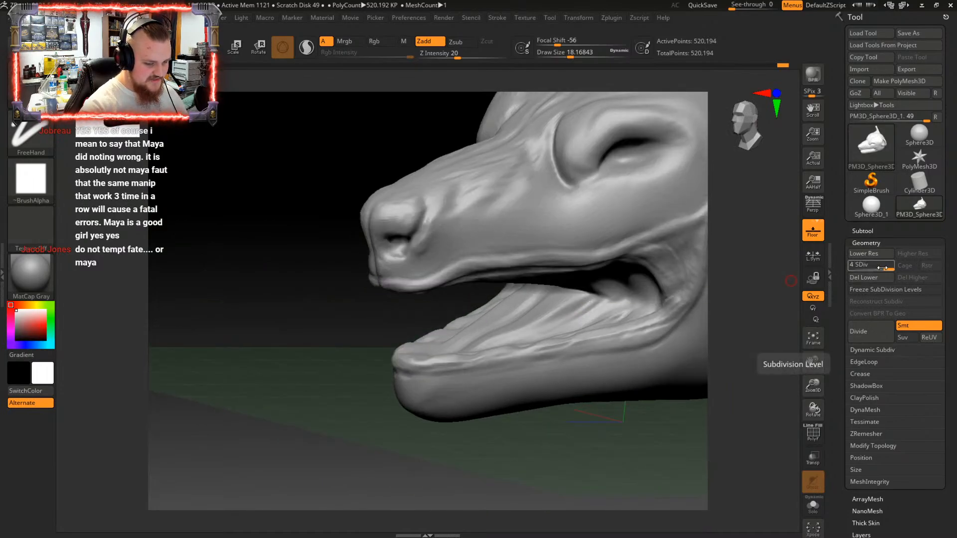
drag(882, 268, 865, 269)
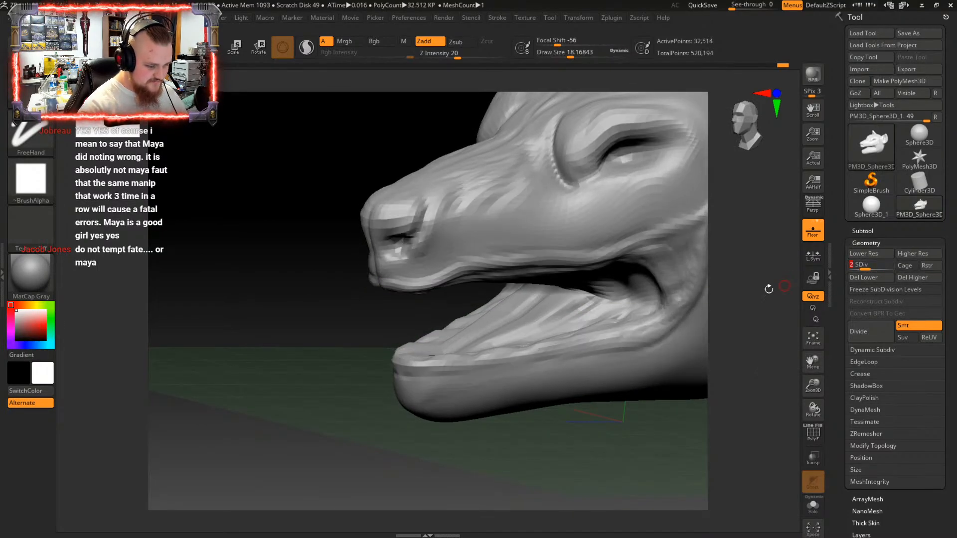
mouse_move(599, 346)
right_down()
mouse_move(569, 387)
mouse_move(534, 402)
mouse_move(574, 402)
mouse_move(513, 391)
mouse_move(544, 367)
right_up()
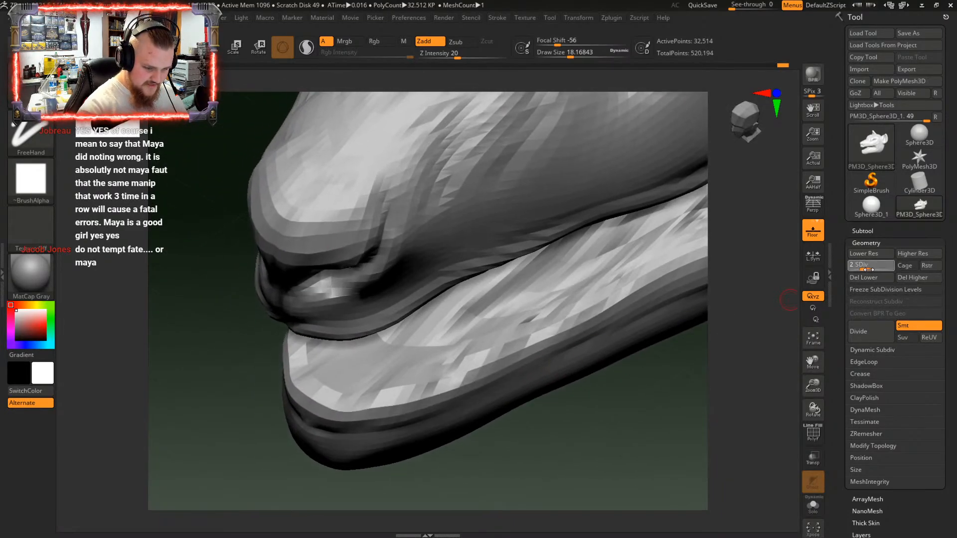
drag(876, 270, 877, 270)
mouse_move(507, 361)
right_down()
mouse_move(530, 370)
mouse_move(489, 354)
mouse_move(449, 370)
right_up()
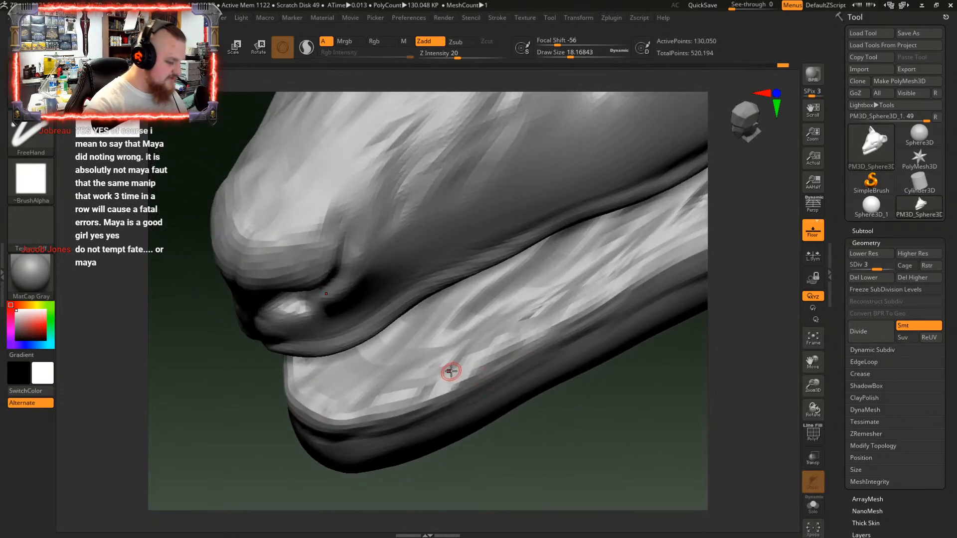
Try shaping the inner edge of the lower jaw with ClayBuildup at draw size about 23, and undo the strokes
key(space)
mouse_move(445, 365)
mouse_down()
mouse_move(463, 366)
mouse_move(448, 365)
mouse_up()
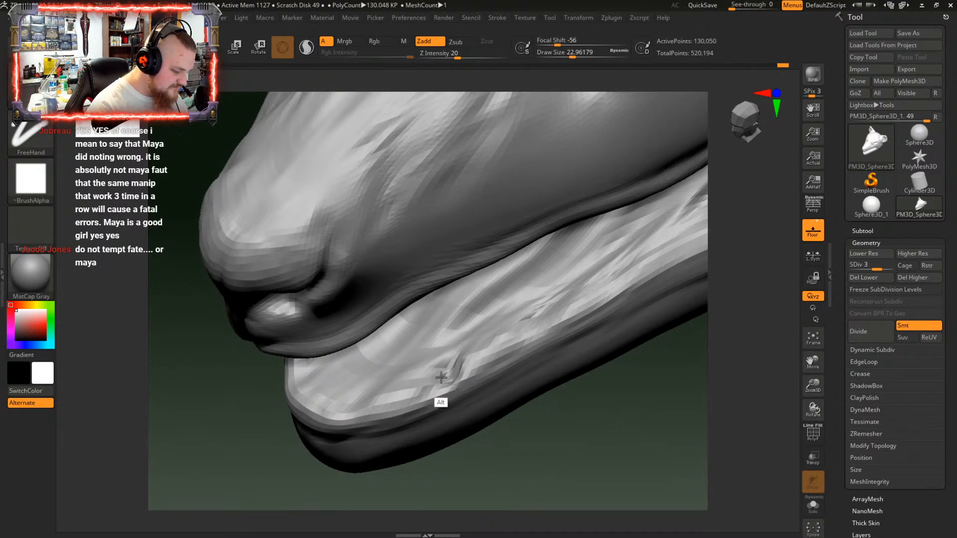
right_drag(482, 352, 483, 389)
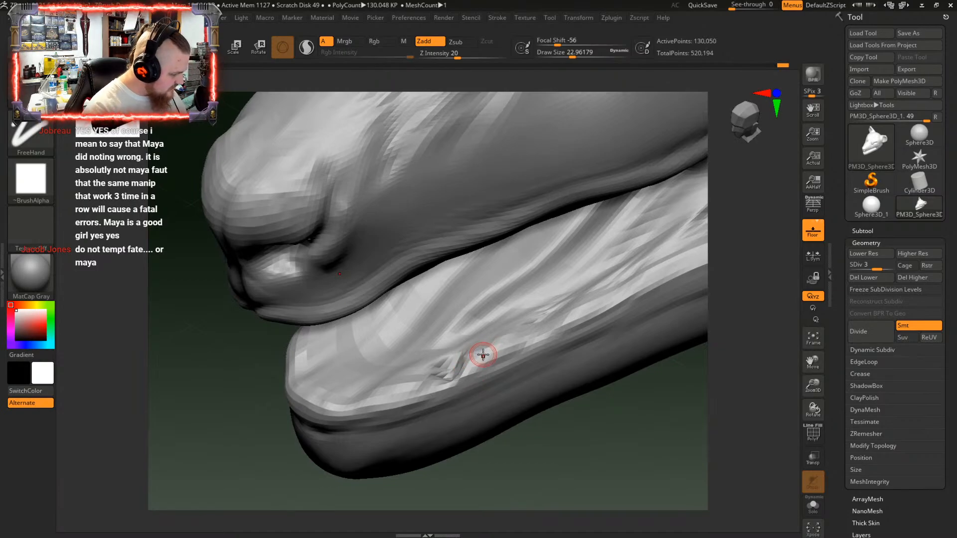
key(ctrl+z)
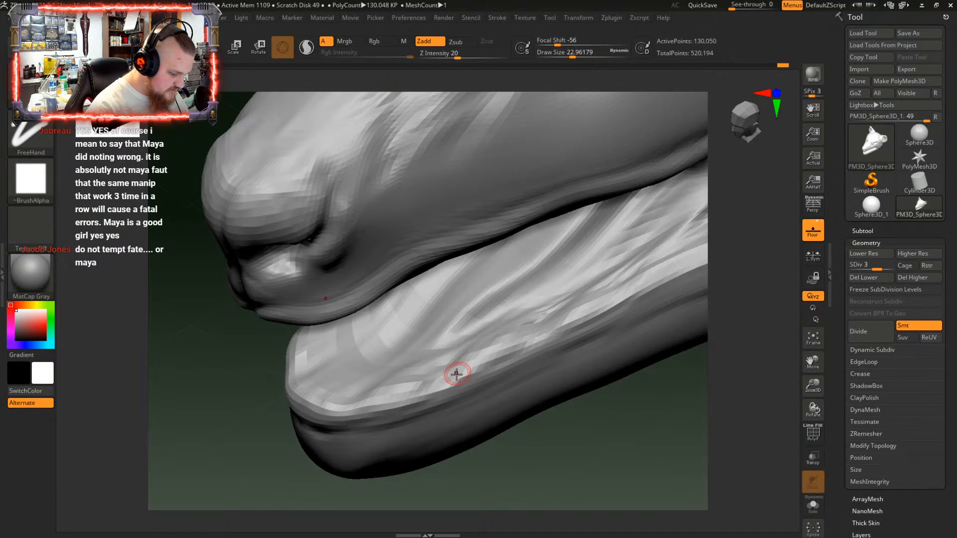
Switch to the Move brush, enlarge its draw size to about 139, and pull the ear's tip outward
mouse_move(481, 348)
right_down()
mouse_move(496, 312)
mouse_move(495, 341)
mouse_move(521, 313)
mouse_move(517, 319)
mouse_move(509, 295)
mouse_move(406, 355)
mouse_move(502, 313)
mouse_move(471, 349)
mouse_move(513, 306)
mouse_move(588, 292)
mouse_move(560, 317)
mouse_move(577, 278)
mouse_move(533, 272)
mouse_move(598, 292)
right_up()
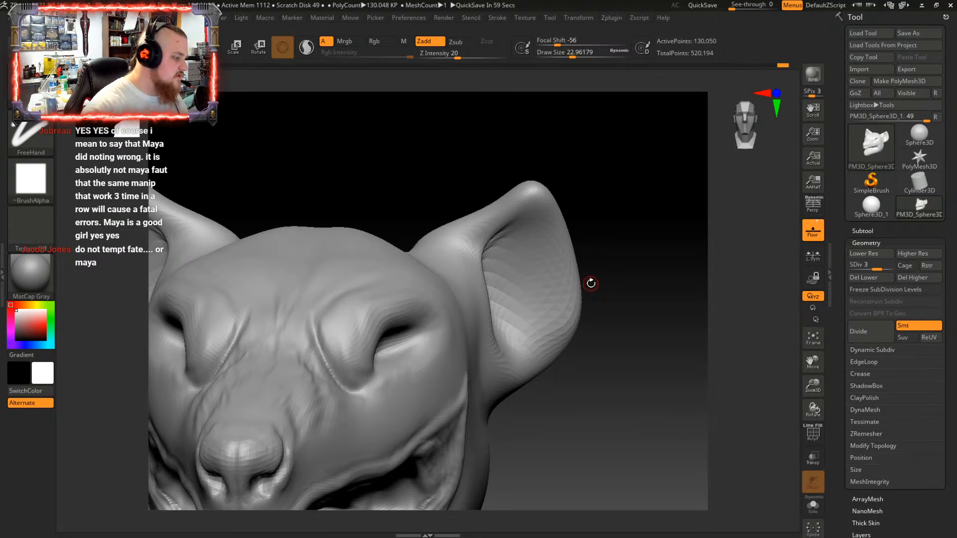
key(b)
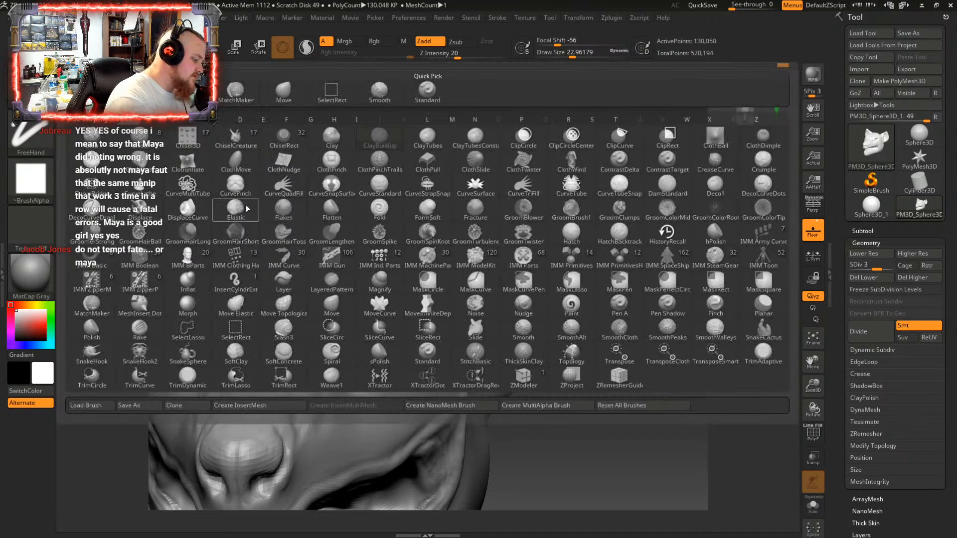
key(m)
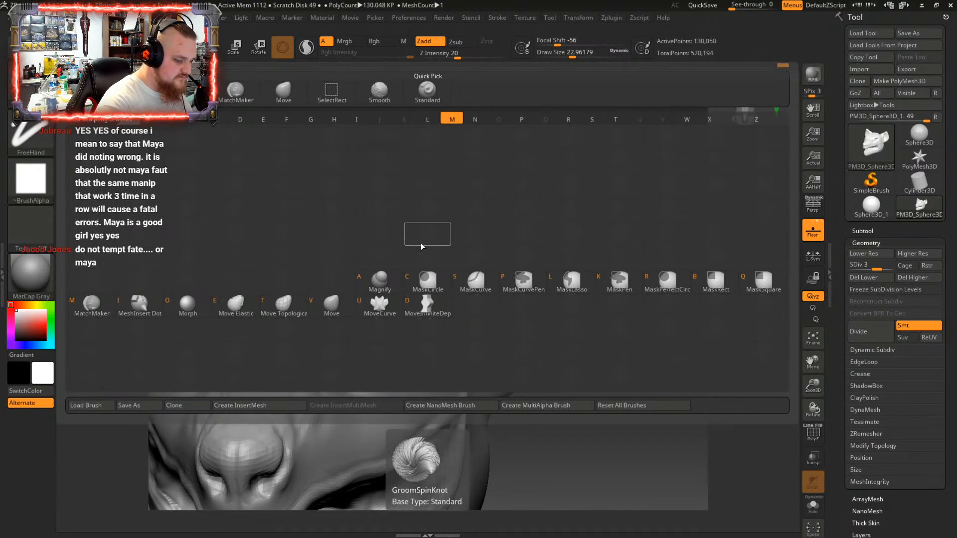
click(332, 306)
right_drag(480, 270, 565, 211)
click(562, 205)
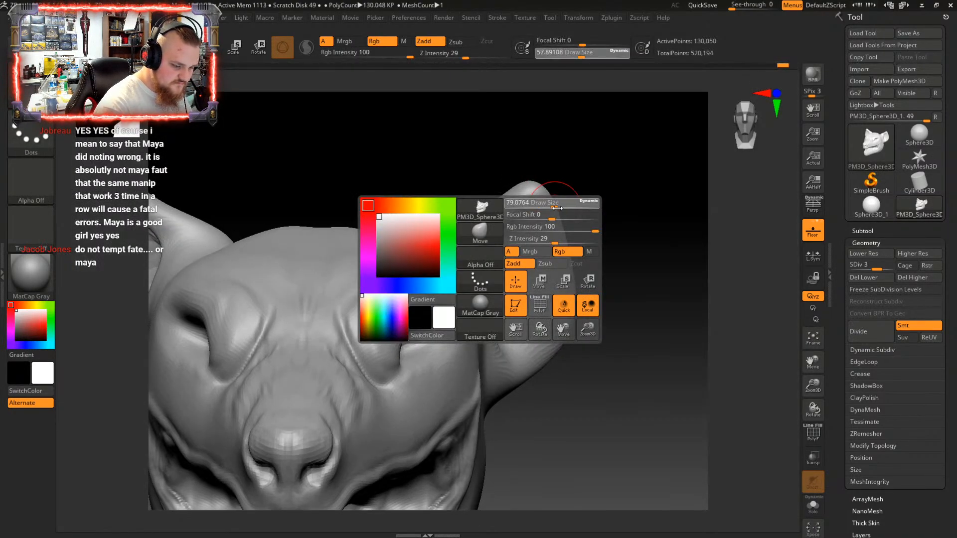
drag(535, 184, 571, 187)
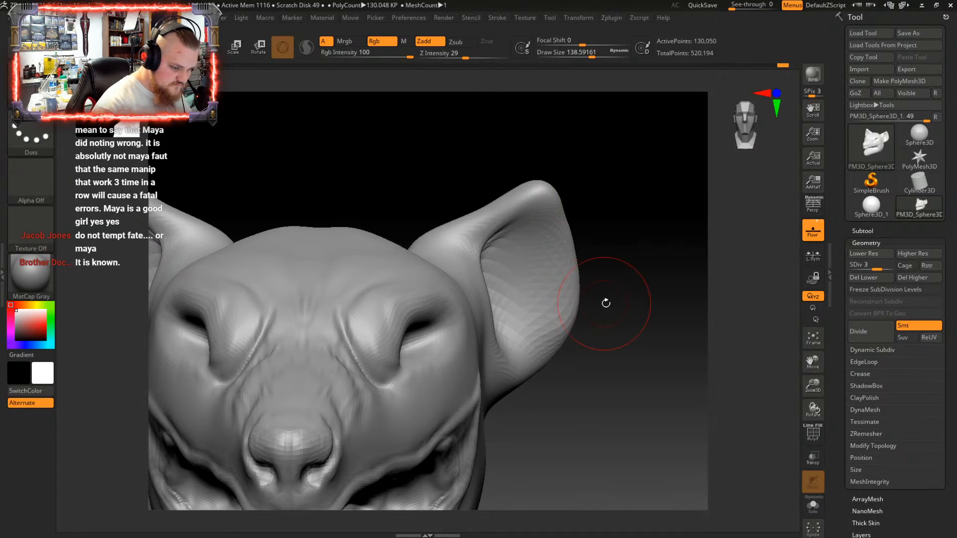
Widen the ear with the Move brush by pulling its outer rim outward and adjusting its inner edge from several angles
mouse_move(606, 303)
mouse_down()
mouse_move(582, 346)
mouse_move(592, 314)
mouse_up()
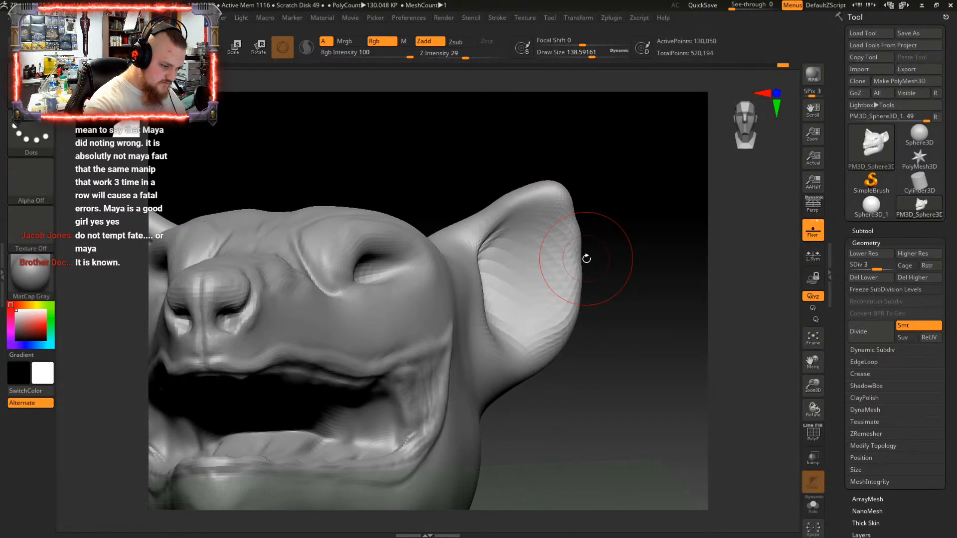
drag(581, 342, 588, 212)
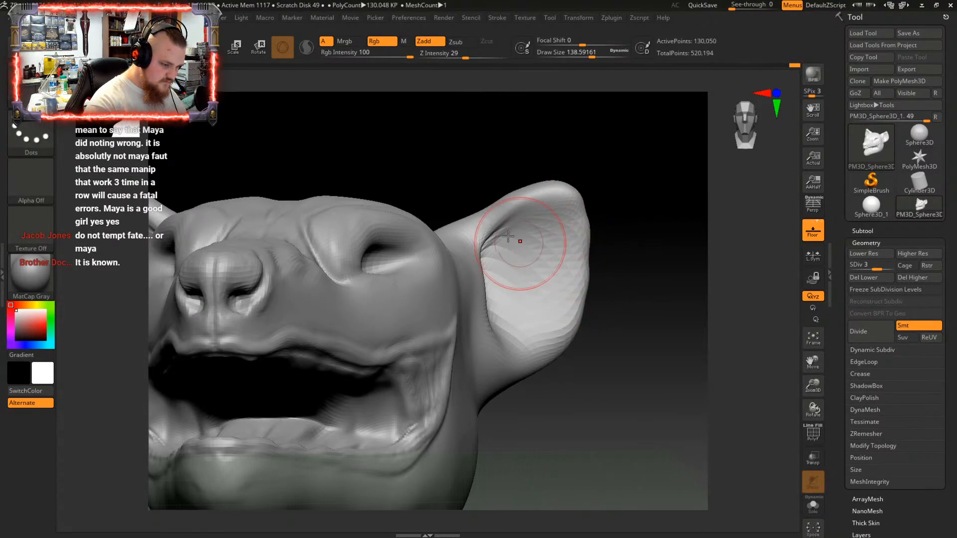
drag(508, 237, 549, 246)
drag(633, 254, 554, 279)
mouse_move(643, 302)
mouse_down()
mouse_move(541, 308)
mouse_move(519, 291)
mouse_move(530, 304)
mouse_move(598, 299)
mouse_move(608, 282)
mouse_move(543, 403)
mouse_up()
drag(534, 303, 571, 277)
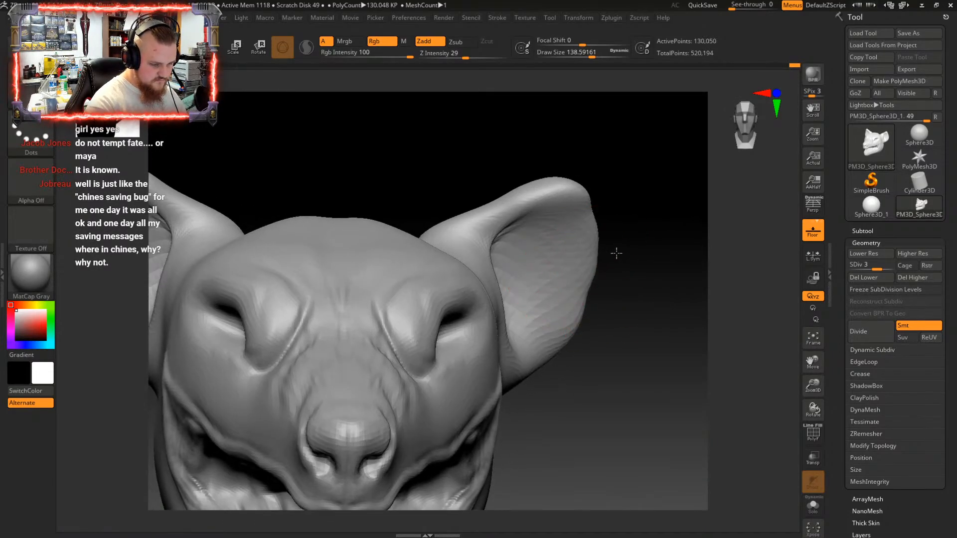
drag(603, 282, 578, 324)
key(shift)
mouse_move(590, 224)
shift+mouse_down()
mouse_move(591, 308)
mouse_move(622, 310)
mouse_move(577, 378)
mouse_move(552, 342)
shift+mouse_up()
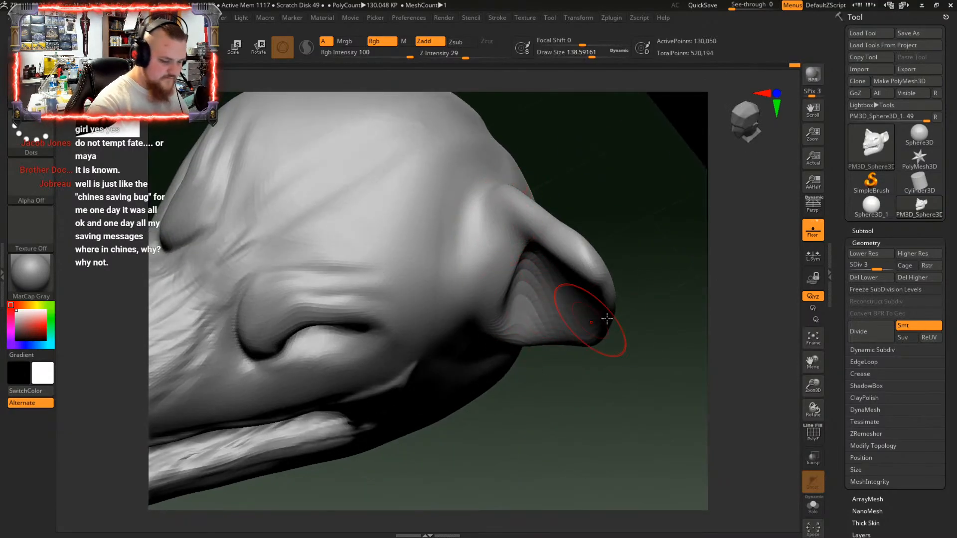
Lower the mesh to subdivision level 2 and pick the ClayBuildup brush with a draw size of about 14
drag(877, 268, 855, 270)
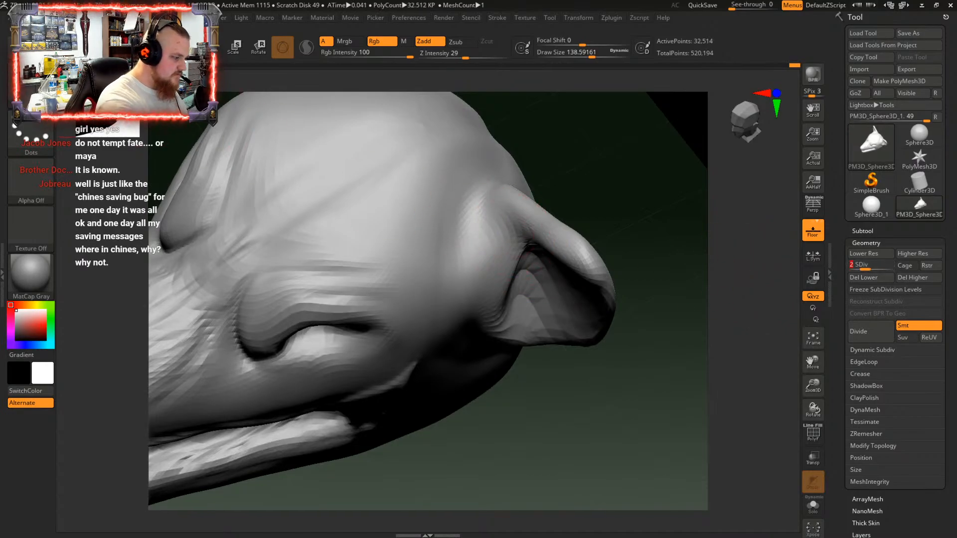
key(b)
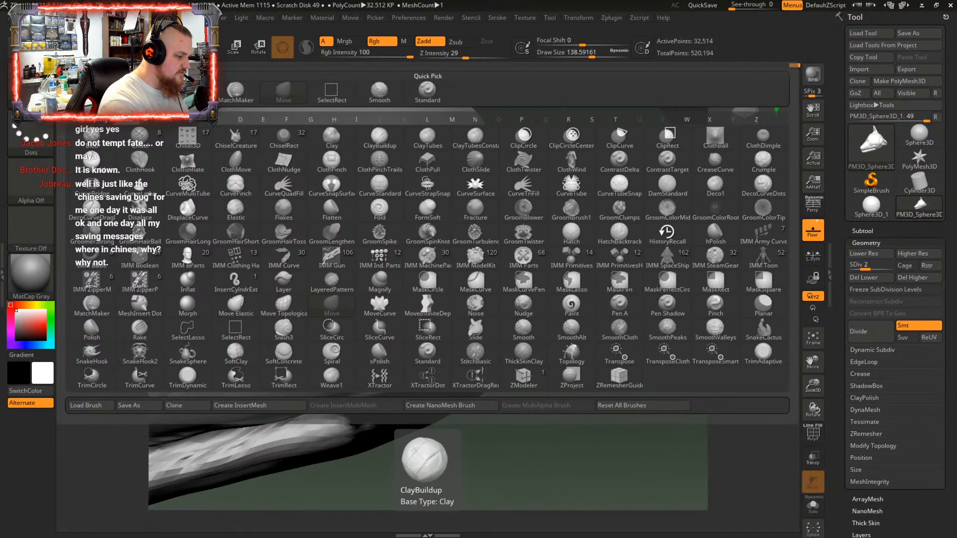
click(380, 135)
key(space)
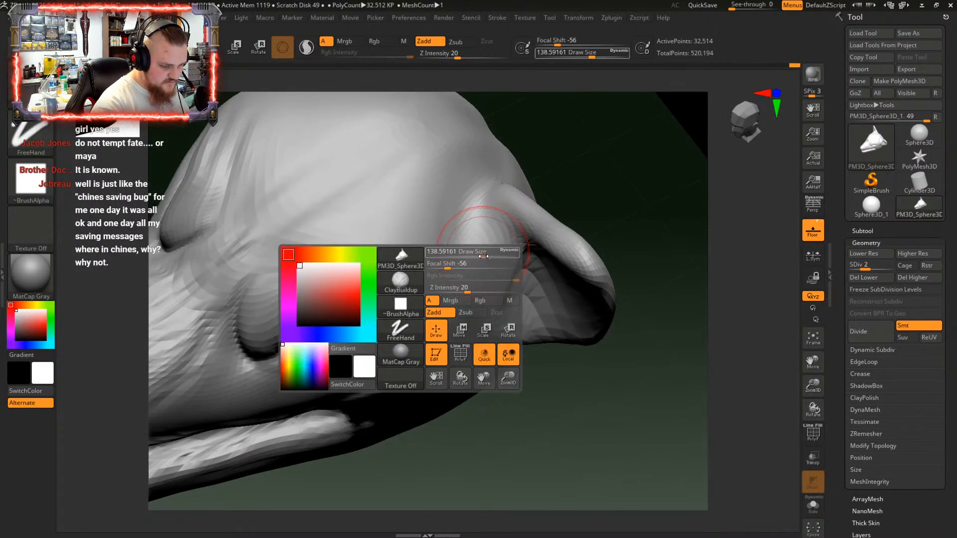
drag(483, 256, 461, 258)
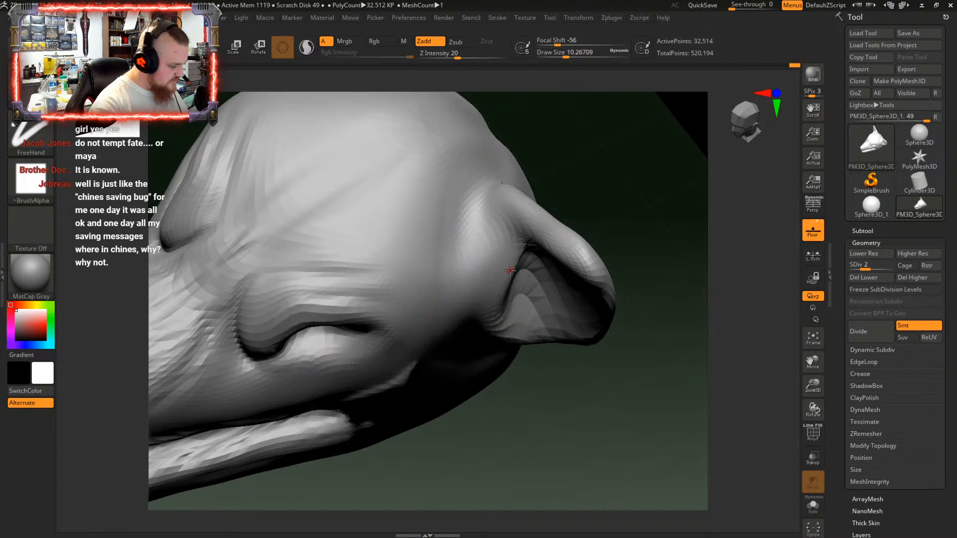
key(space)
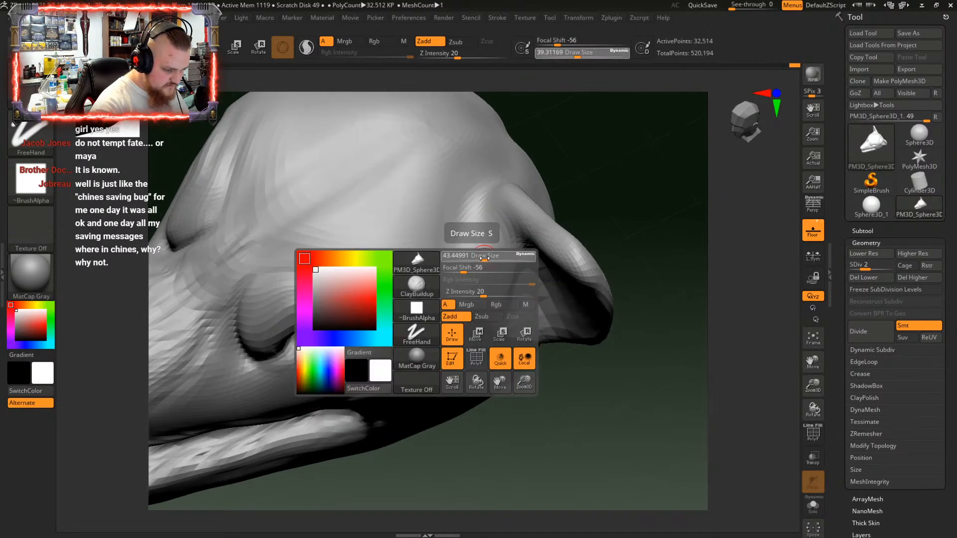
drag(477, 257, 476, 259)
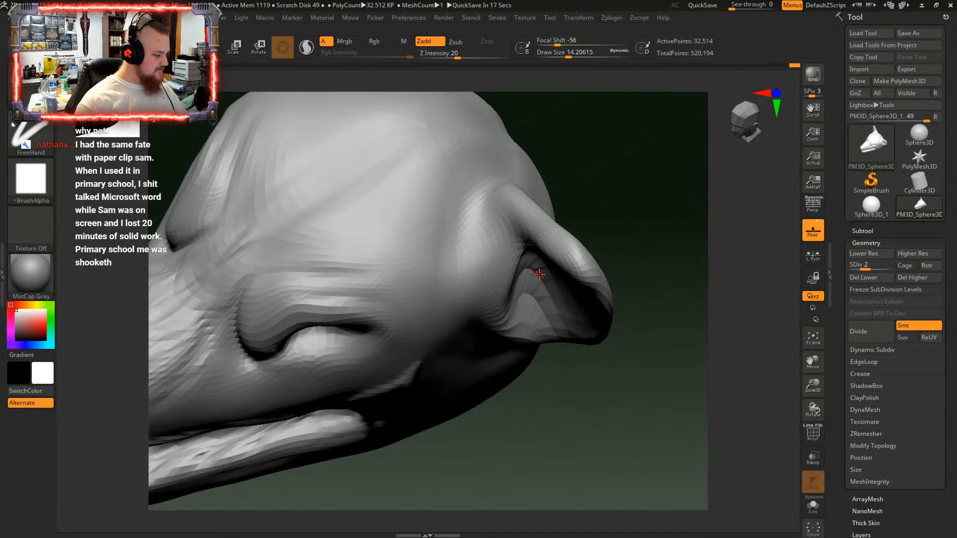
Carve a groove where the ear's inner base meets the skull with inverted ClayBuildup strokes, enlarging the draw size to about 41
right_drag(509, 301, 509, 331)
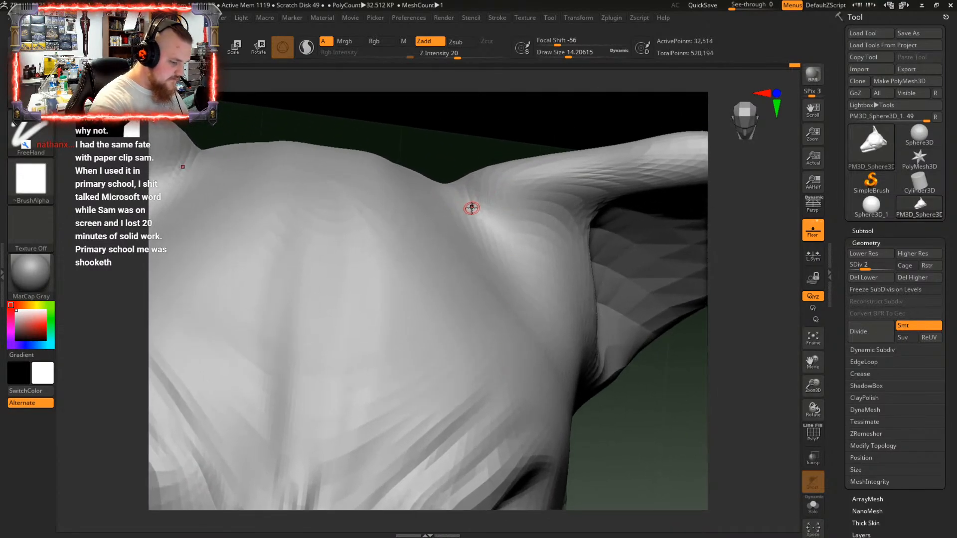
mouse_move(487, 247)
alt+mouse_down()
mouse_move(462, 187)
mouse_move(464, 197)
alt+mouse_up()
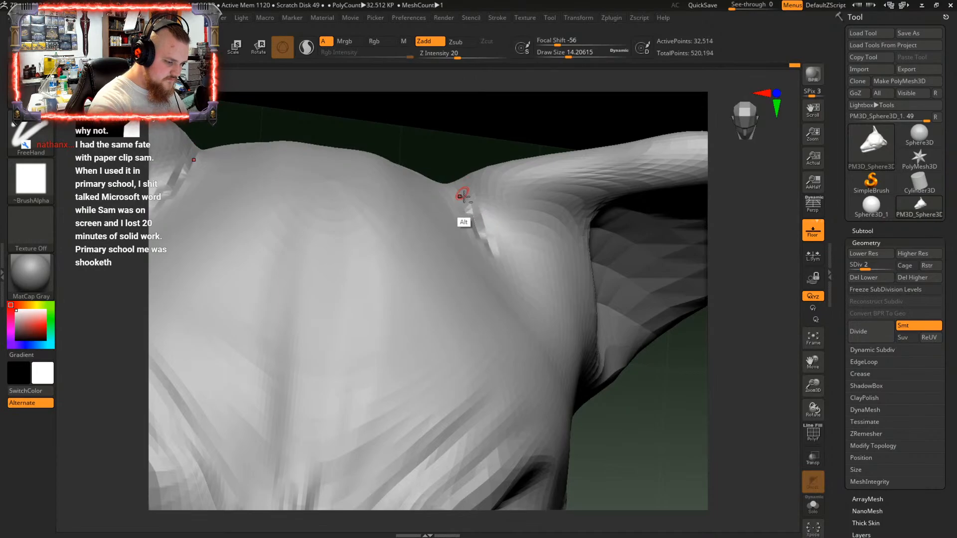
right_drag(497, 213, 508, 236)
key(space)
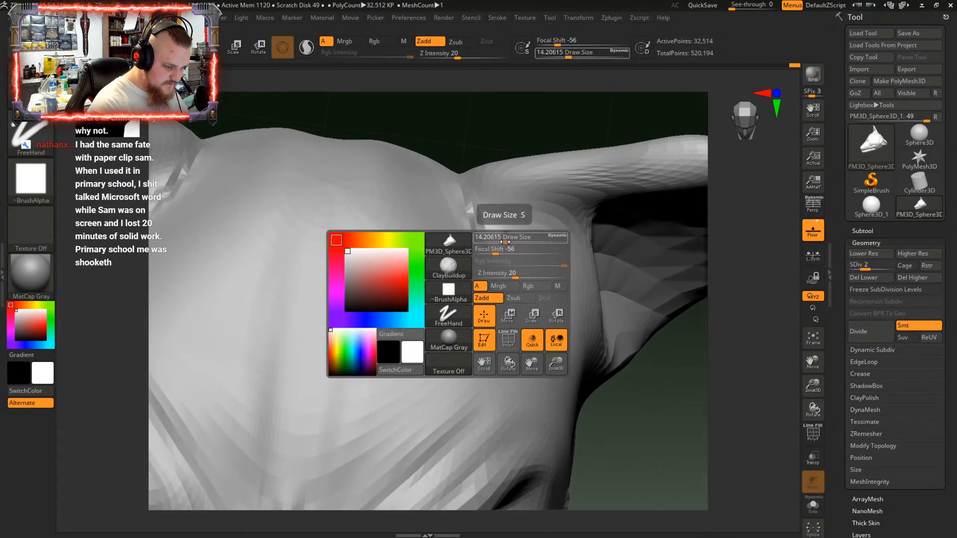
mouse_move(505, 241)
mouse_down()
mouse_move(516, 241)
mouse_move(468, 205)
mouse_up()
alt+drag(494, 265, 468, 211)
right_drag(485, 217, 482, 270)
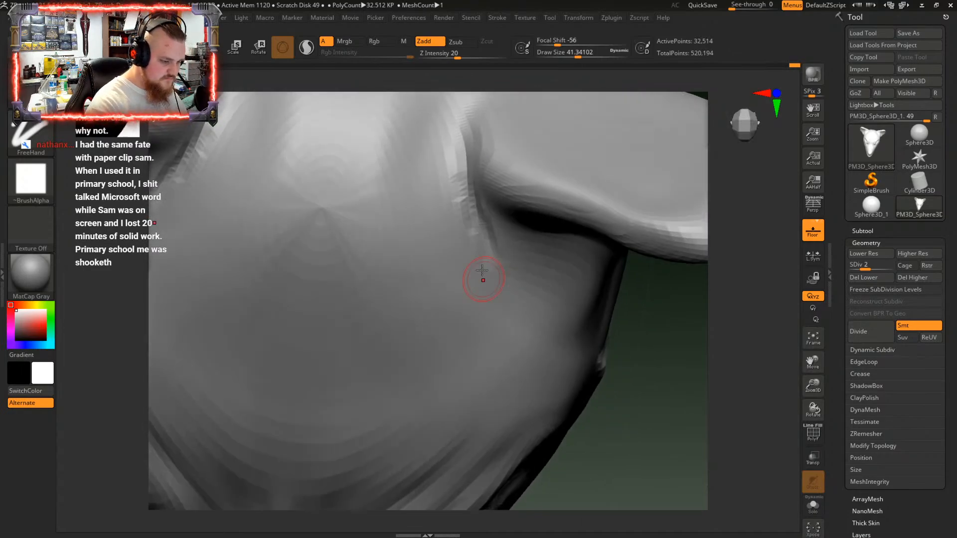
alt+drag(468, 198, 462, 131)
alt+drag(463, 179, 466, 122)
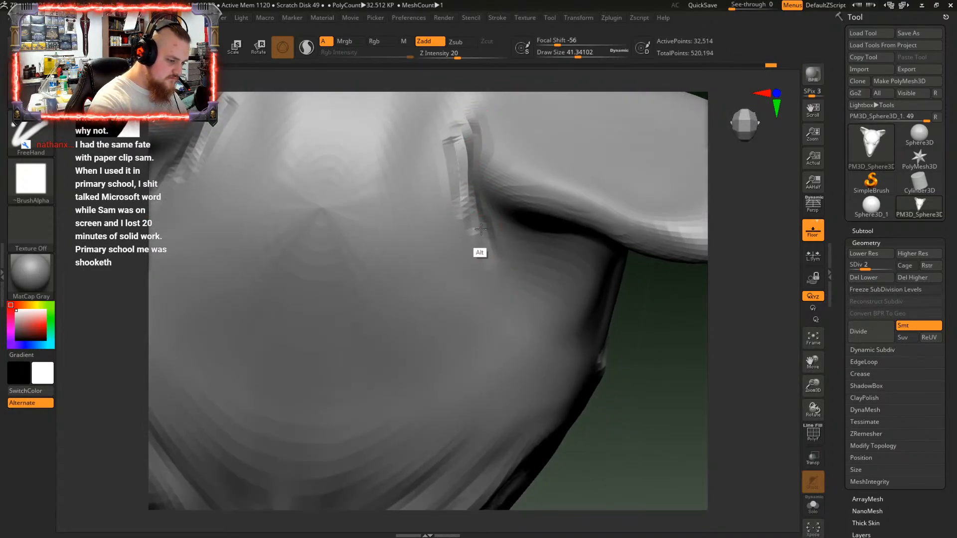
mouse_move(480, 224)
right_down()
mouse_move(492, 214)
mouse_move(487, 250)
mouse_move(414, 134)
right_up()
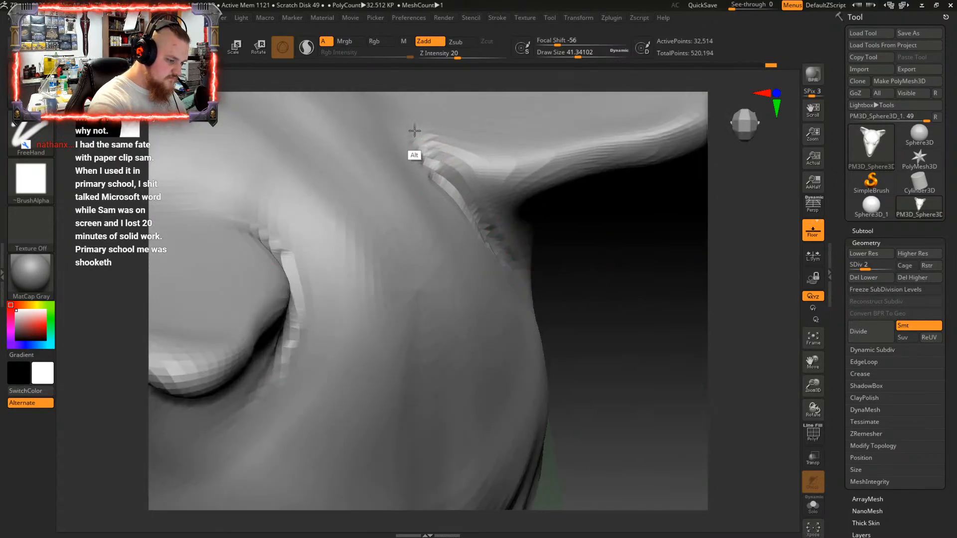
alt+drag(430, 155, 519, 261)
Smooth the carved groove along the ear's inner base so it blends into the skull
mouse_move(519, 261)
right_down()
mouse_move(441, 203)
mouse_move(430, 220)
right_up()
shift+drag(507, 241, 519, 261)
right_drag(513, 244, 503, 279)
shift+drag(528, 201, 559, 256)
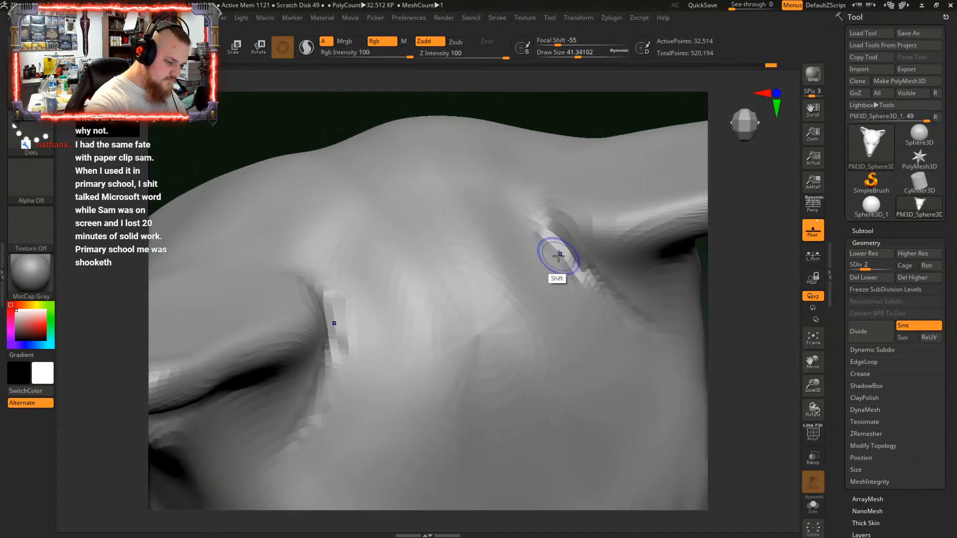
mouse_move(577, 303)
right_down()
mouse_move(539, 229)
mouse_move(596, 262)
mouse_move(606, 250)
mouse_move(419, 216)
right_up()
key(shift)
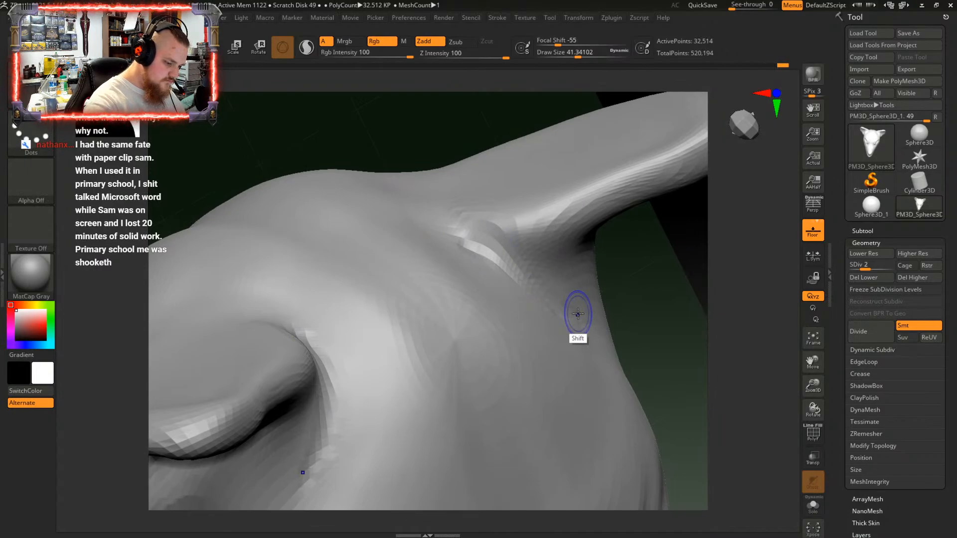
mouse_move(468, 249)
right_down()
mouse_move(498, 193)
mouse_move(511, 197)
mouse_move(487, 166)
mouse_move(514, 225)
mouse_move(521, 199)
mouse_move(538, 190)
mouse_move(519, 197)
mouse_move(542, 258)
right_up()
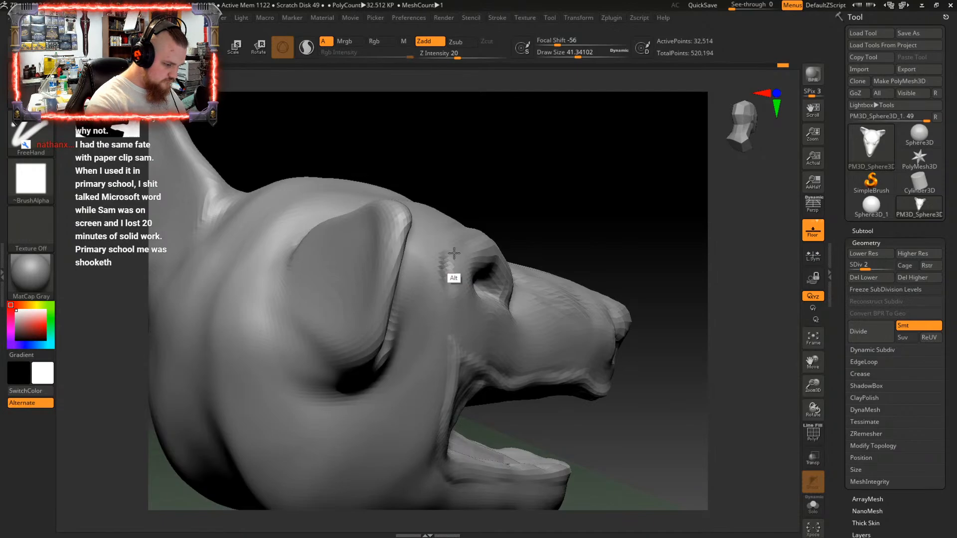
Carve a curved hollow at the temple behind the eye with inverted ClayBuildup strokes and smooth its edges
alt+drag(439, 268, 445, 273)
right_drag(469, 259, 442, 286)
mouse_move(438, 250)
right_down()
mouse_move(464, 201)
mouse_move(450, 284)
right_up()
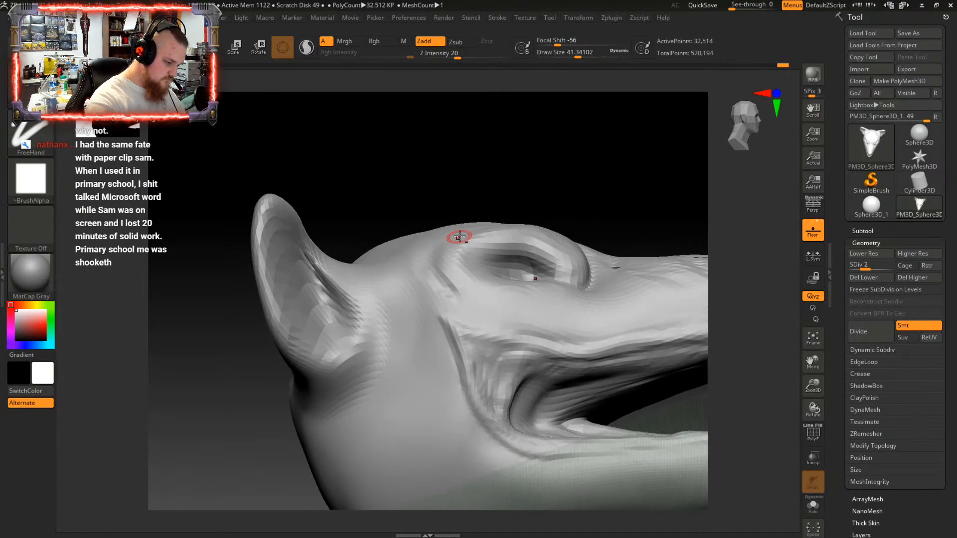
right_drag(459, 237, 467, 279)
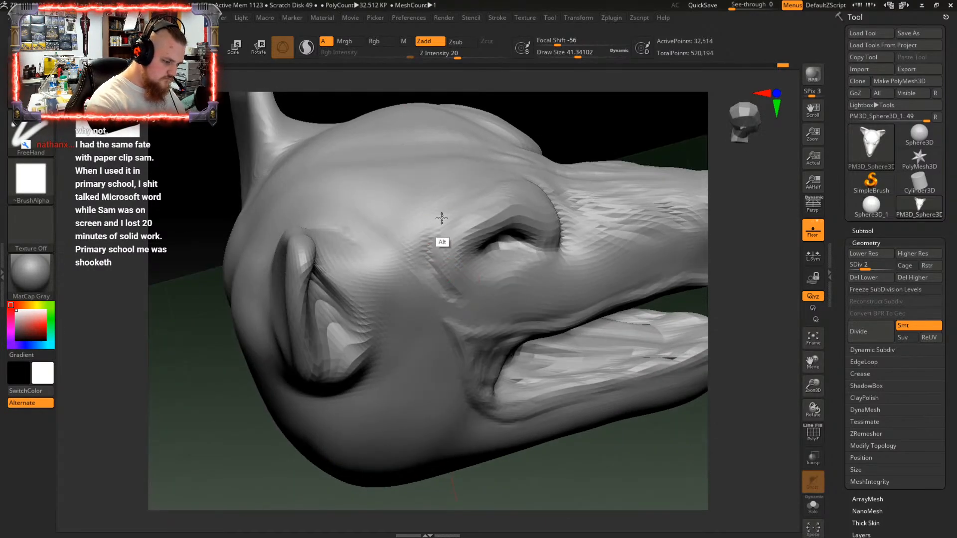
alt+drag(442, 218, 452, 219)
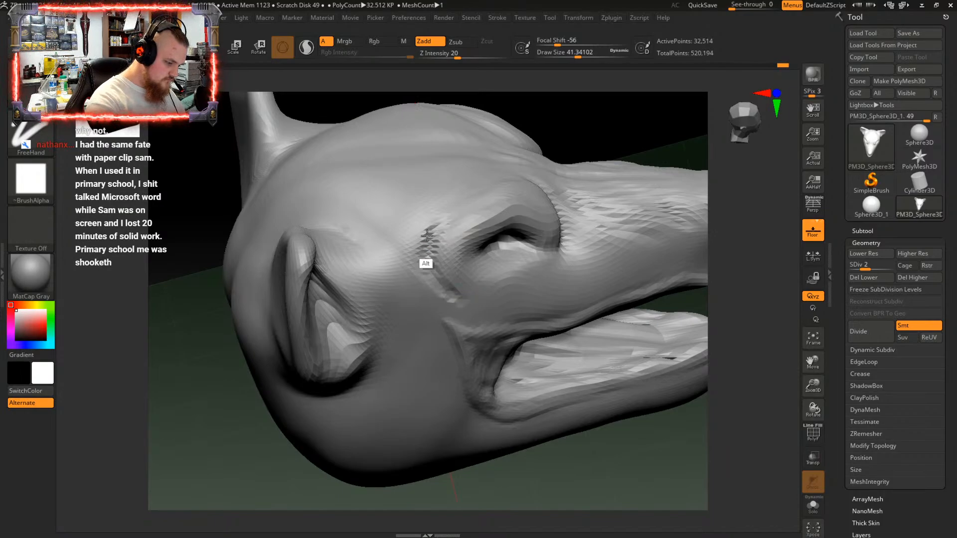
mouse_move(428, 235)
right_down()
mouse_move(438, 214)
mouse_move(467, 302)
right_up()
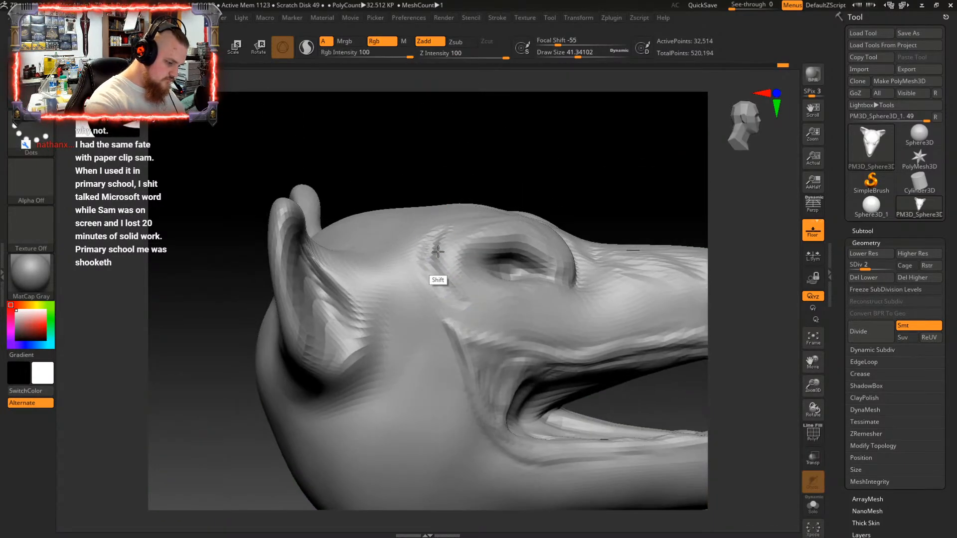
mouse_move(445, 225)
right_down()
mouse_move(453, 261)
mouse_move(423, 270)
mouse_move(432, 280)
right_up()
mouse_move(434, 282)
shift+mouse_down()
mouse_move(423, 282)
mouse_move(453, 269)
shift+mouse_up()
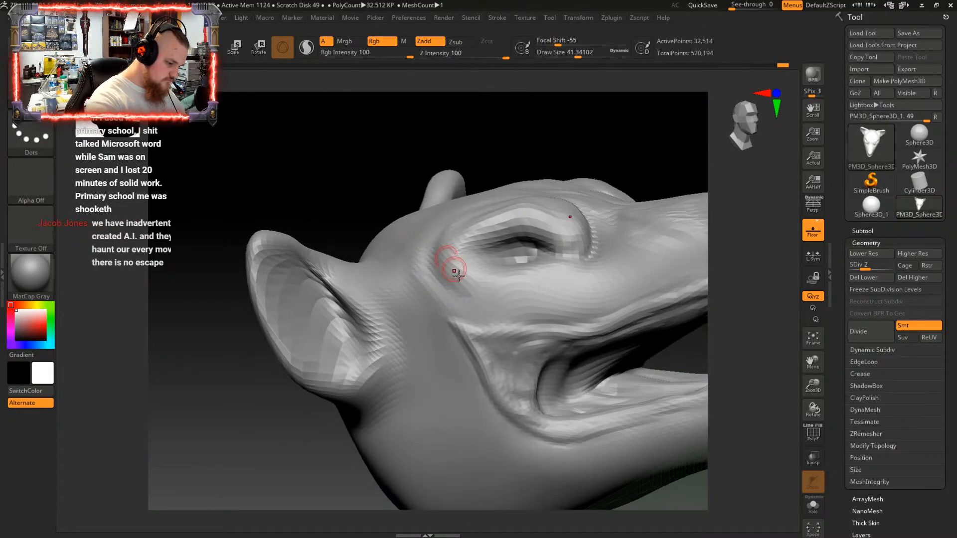
mouse_move(459, 269)
right_down()
mouse_move(489, 262)
mouse_move(487, 295)
mouse_move(463, 269)
right_up()
Deepen the temple hollow with further curved strokes behind the eye and smooth the resulting ridges
mouse_move(437, 229)
alt+mouse_down()
mouse_move(472, 298)
mouse_move(454, 285)
mouse_move(436, 238)
alt+mouse_up()
right_drag(464, 265, 483, 253)
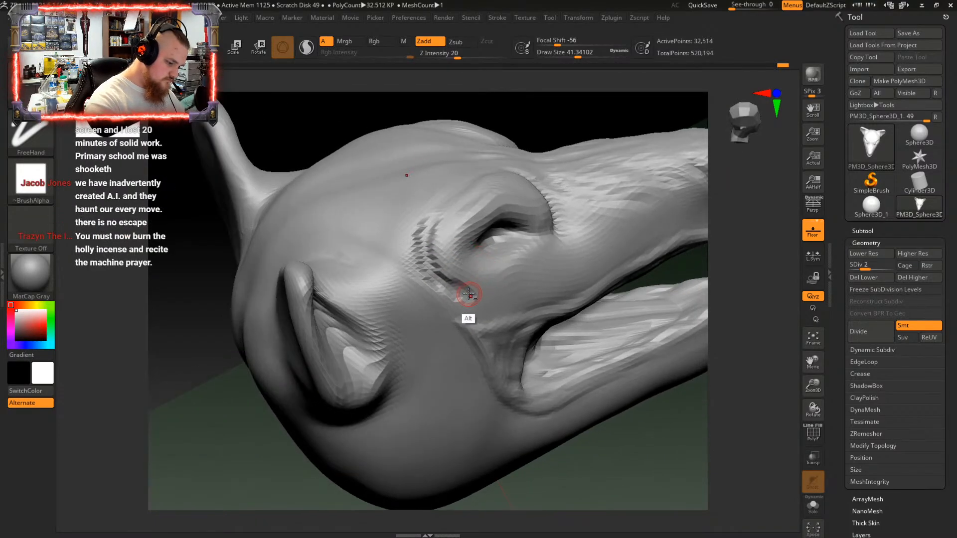
key(shift)
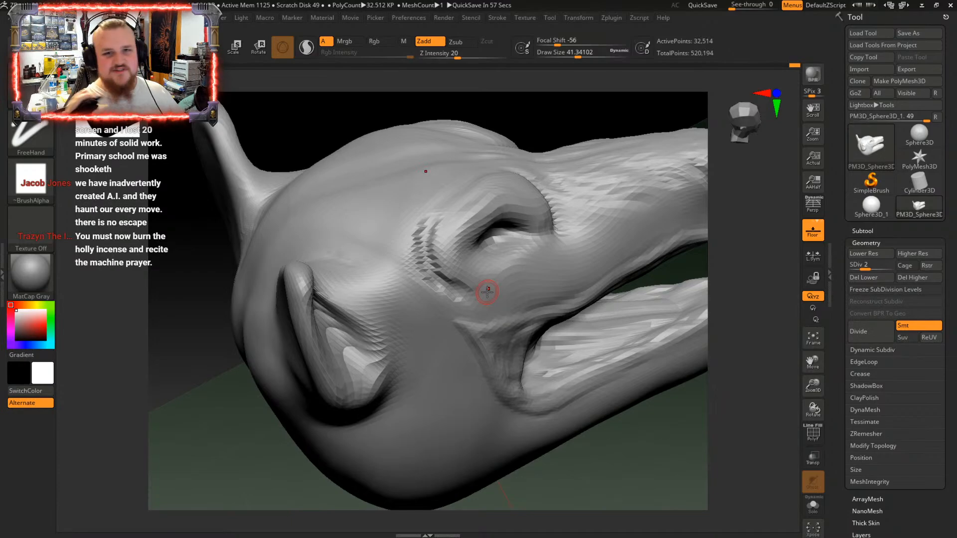
right_drag(487, 292, 435, 240)
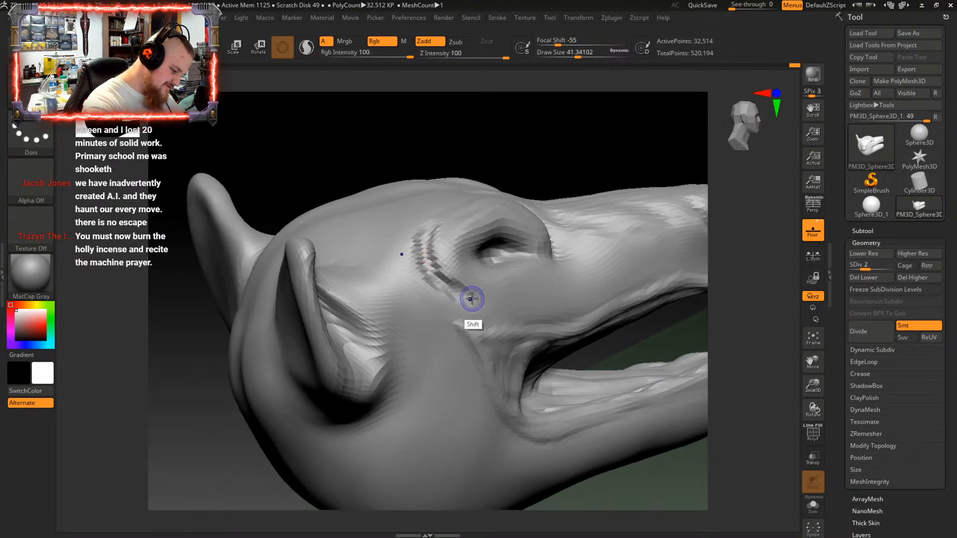
mouse_move(471, 301)
shift+mouse_down()
mouse_move(429, 282)
mouse_move(419, 216)
shift+mouse_up()
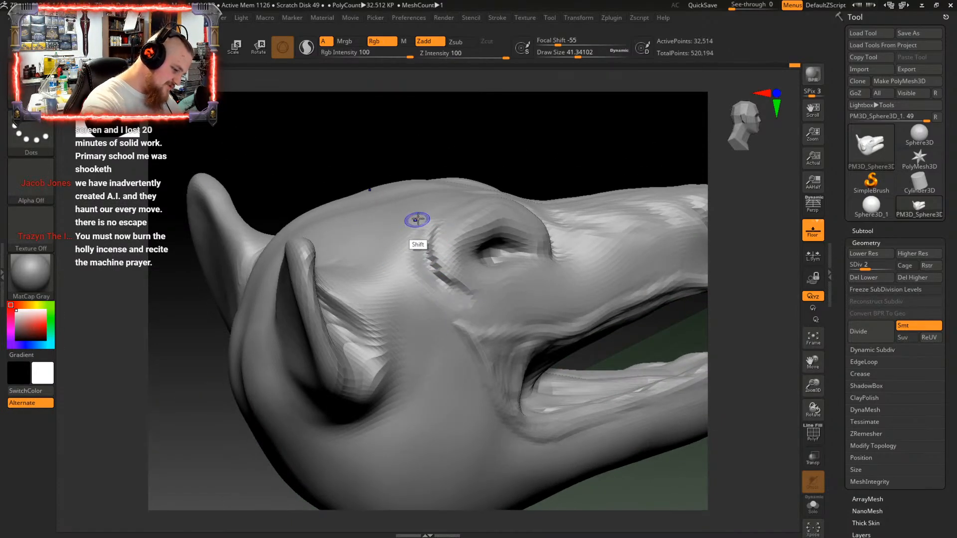
right_drag(419, 216, 433, 243)
mouse_move(434, 242)
shift+mouse_down()
mouse_move(438, 267)
mouse_move(474, 300)
mouse_move(436, 276)
shift+mouse_up()
Soften the transition from the outer eye corner across the temple to the cheek, checking it from several angles
mouse_move(443, 201)
right_down()
mouse_move(410, 233)
mouse_move(501, 267)
right_up()
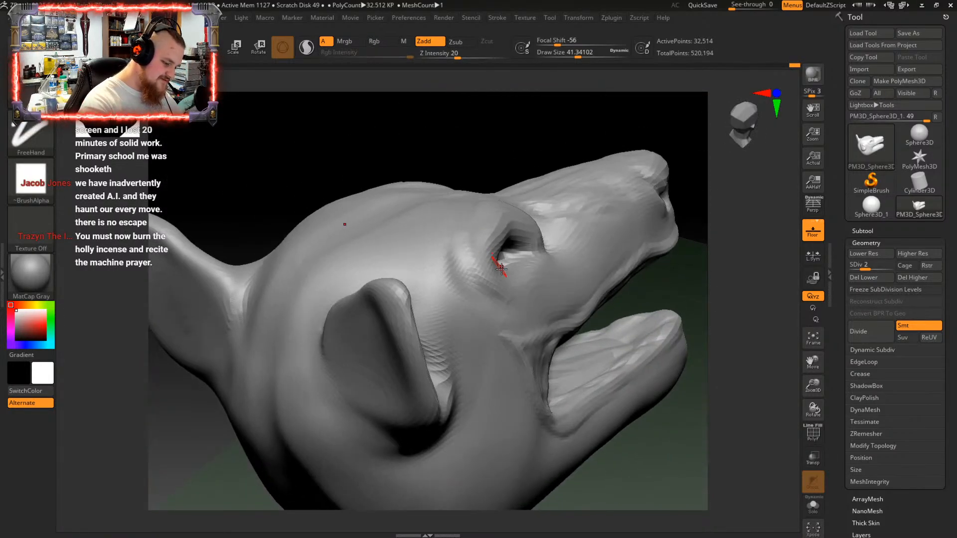
mouse_move(463, 226)
right_down()
mouse_move(461, 245)
mouse_move(466, 211)
right_up()
shift+drag(466, 211, 462, 241)
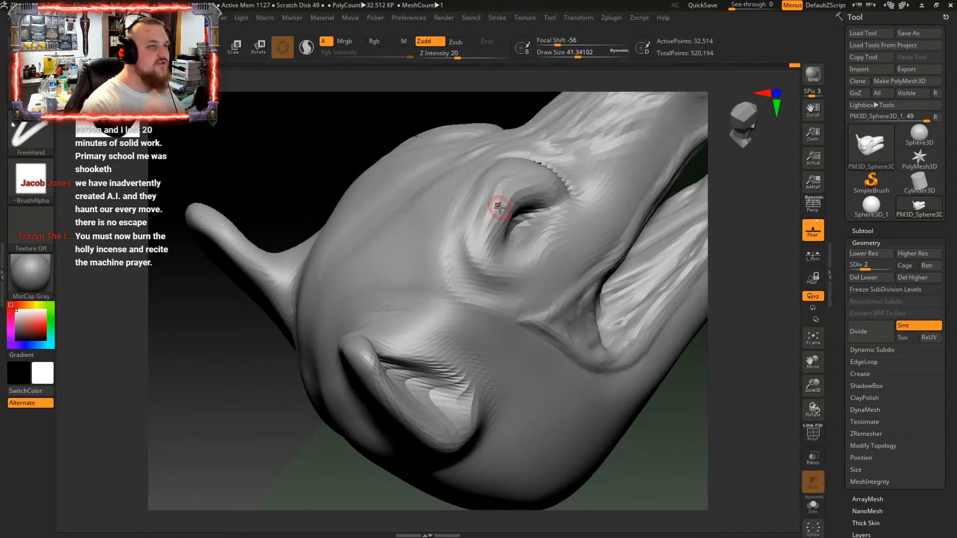
right_drag(499, 206, 461, 222)
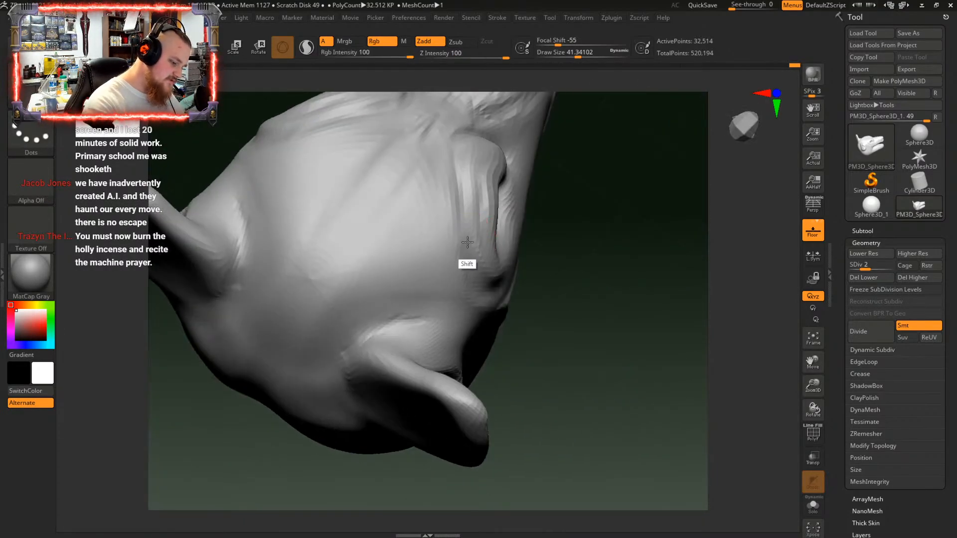
mouse_move(463, 265)
right_down()
mouse_move(457, 215)
mouse_move(474, 233)
right_up()
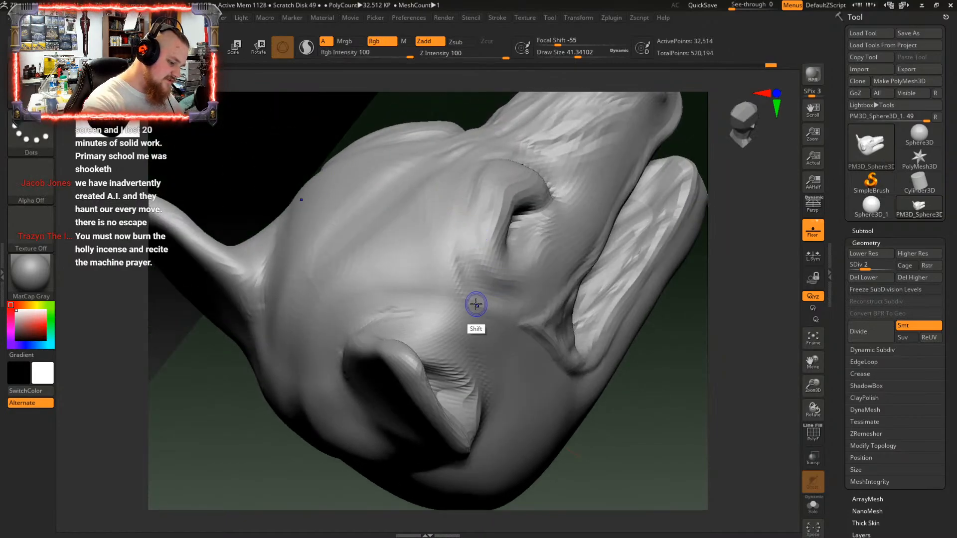
mouse_move(472, 282)
right_down()
mouse_move(453, 166)
mouse_move(475, 331)
mouse_move(522, 291)
mouse_move(513, 353)
mouse_move(571, 289)
right_up()
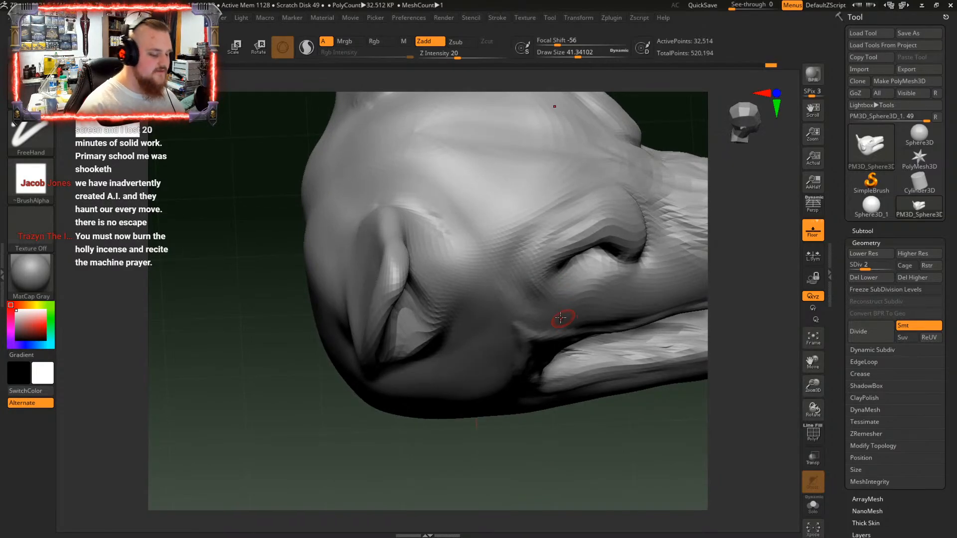
mouse_move(561, 318)
right_down()
mouse_move(549, 309)
mouse_move(517, 322)
right_up()
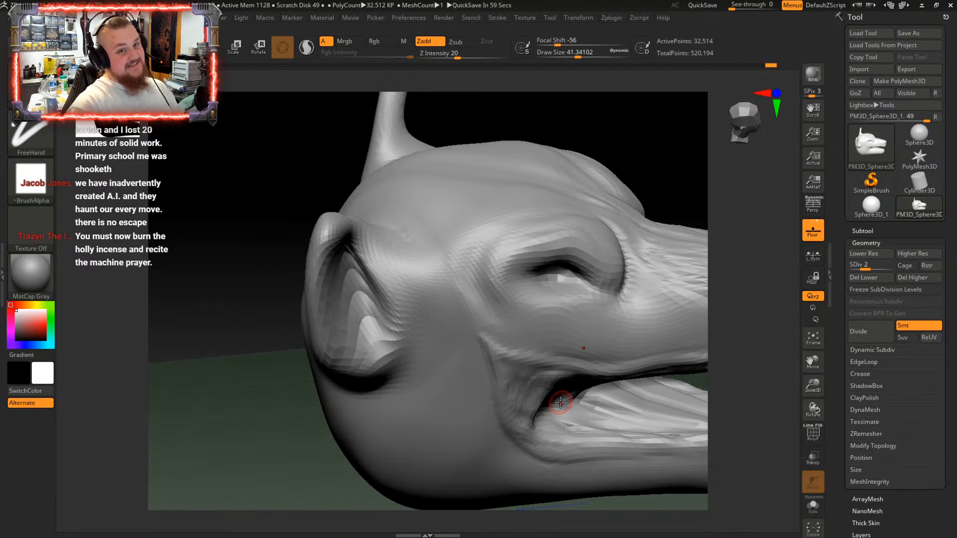
Smooth the raised ridge where the front and back of the ear's base join the head
right_drag(560, 403, 491, 282)
key(shift)
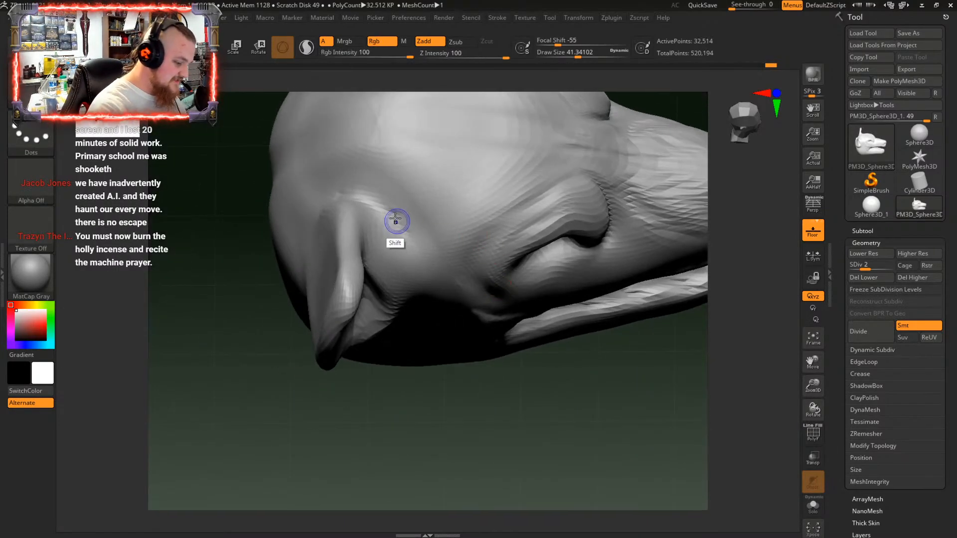
right_drag(420, 229, 465, 257)
shift+drag(355, 216, 366, 212)
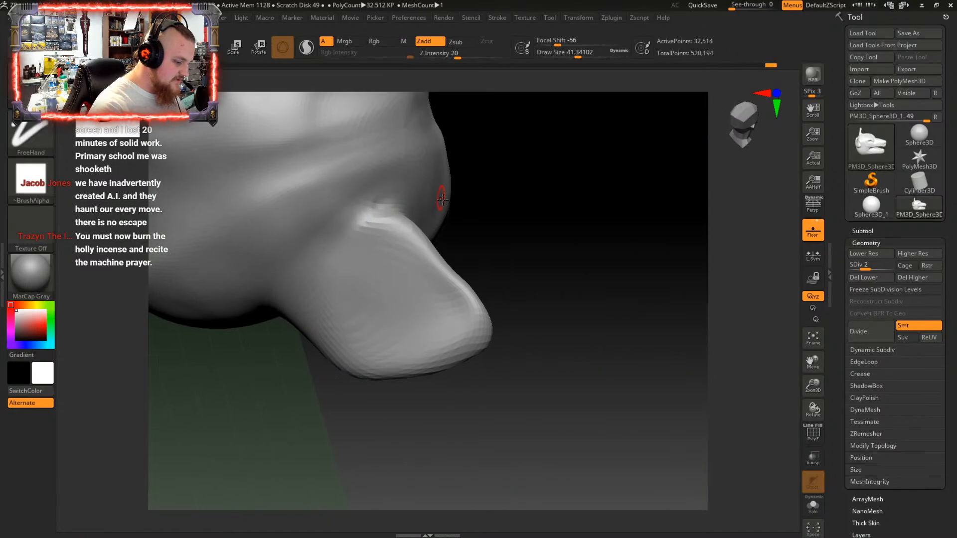
mouse_move(423, 233)
right_down()
mouse_move(372, 238)
mouse_move(402, 219)
mouse_move(395, 197)
right_up()
key(shift)
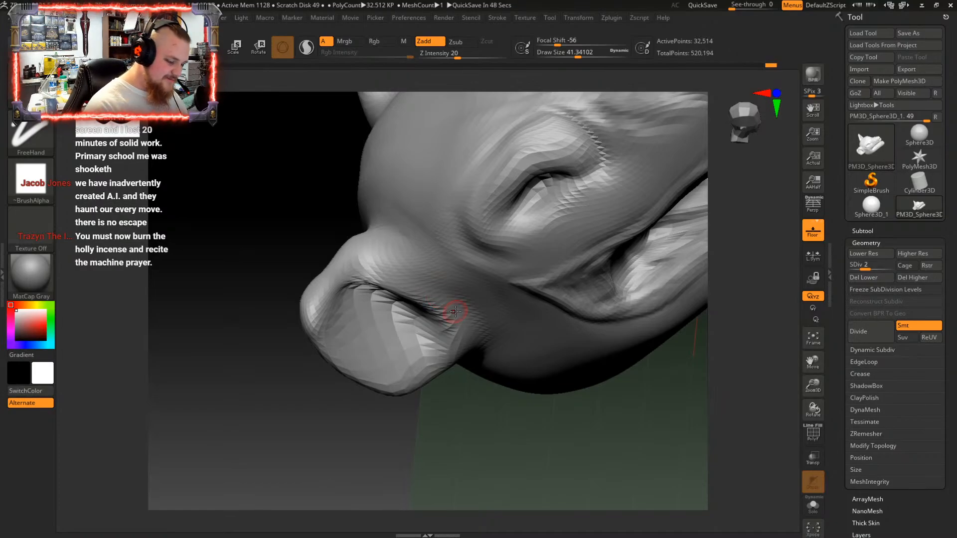
Carve a groove beneath the base of the ear, where it meets the back of the cheek, with inverted ClayBuildup strokes
alt+right_drag(474, 319, 363, 269)
mouse_move(402, 329)
right_down()
mouse_move(412, 261)
mouse_move(406, 306)
mouse_move(385, 316)
mouse_move(405, 336)
mouse_move(480, 250)
mouse_move(434, 314)
mouse_move(446, 349)
mouse_move(414, 227)
right_up()
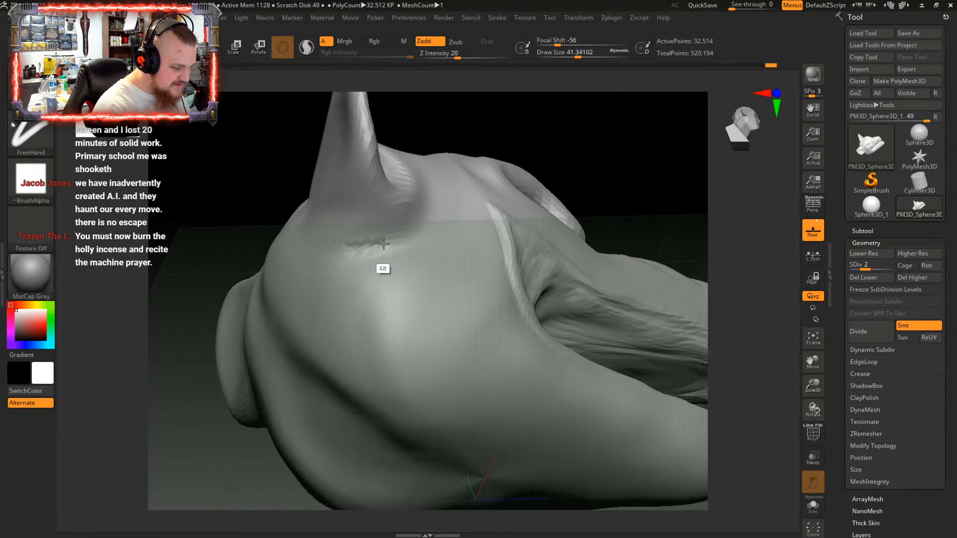
mouse_move(328, 242)
right_down()
mouse_move(406, 263)
mouse_move(371, 240)
right_up()
key(shift)
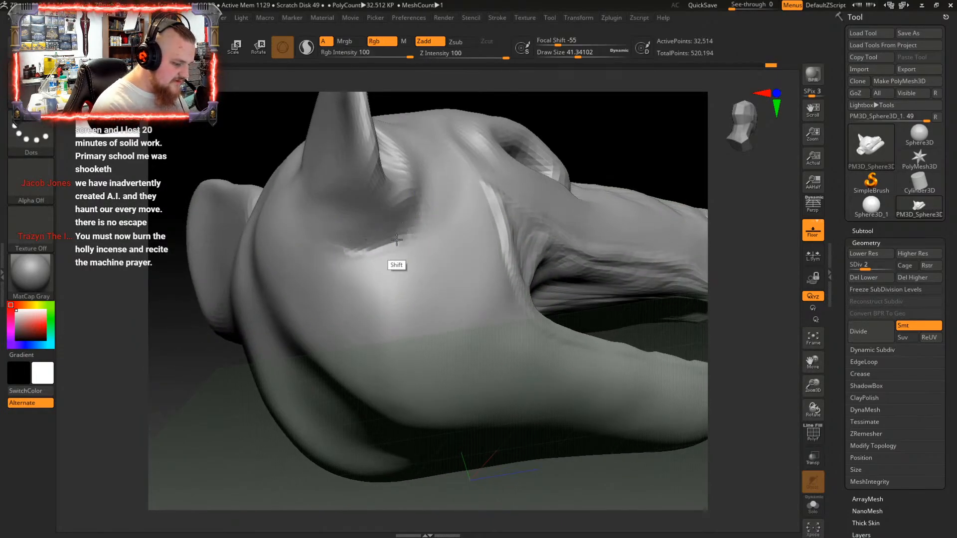
mouse_move(406, 274)
right_down()
mouse_move(435, 267)
mouse_move(364, 267)
mouse_move(395, 259)
mouse_move(373, 235)
right_up()
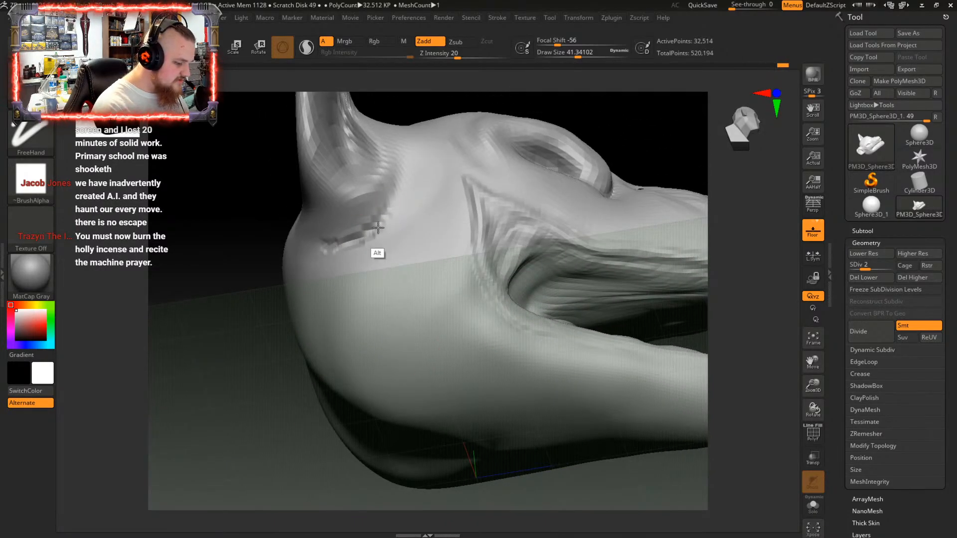
Smooth the edges of the groove under the ear and blend it into the cheek and the area in front of the ear
mouse_move(340, 241)
right_down()
mouse_move(302, 233)
mouse_move(335, 249)
right_up()
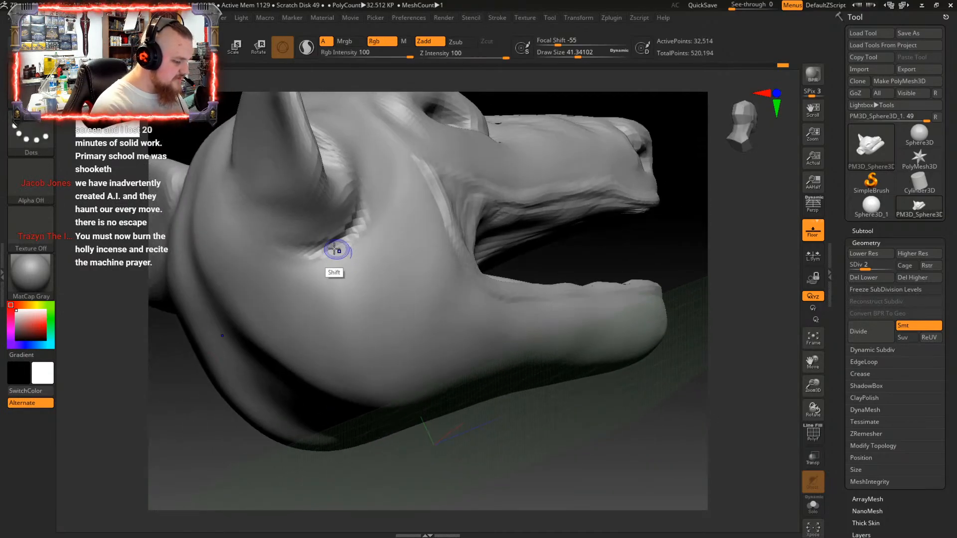
mouse_move(363, 216)
right_down()
mouse_move(359, 184)
mouse_move(350, 211)
right_up()
mouse_move(297, 237)
right_down()
mouse_move(376, 256)
mouse_move(377, 215)
right_up()
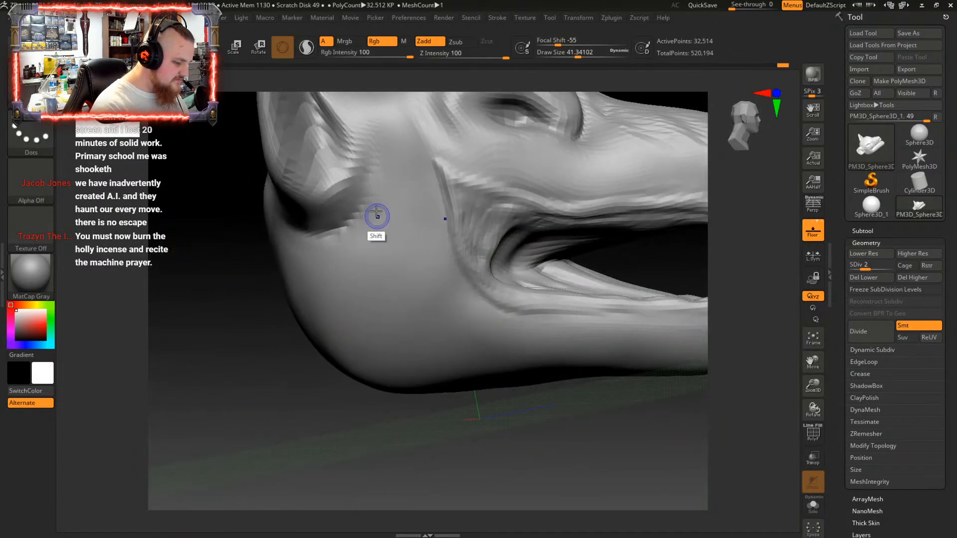
mouse_move(328, 234)
right_down()
mouse_move(406, 235)
mouse_move(390, 203)
right_up()
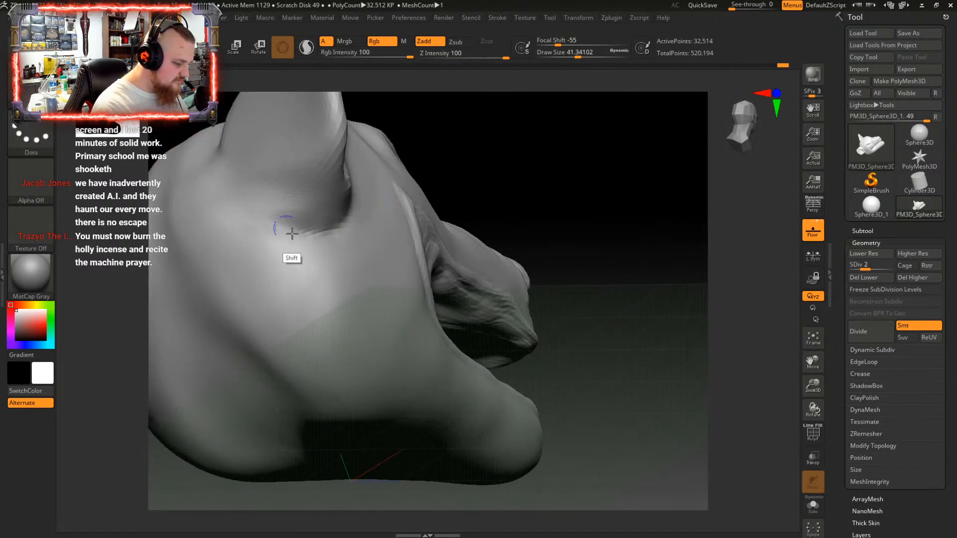
mouse_move(311, 243)
right_down()
mouse_move(368, 271)
mouse_move(413, 241)
mouse_move(391, 260)
mouse_move(375, 345)
mouse_move(401, 315)
mouse_move(400, 270)
right_up()
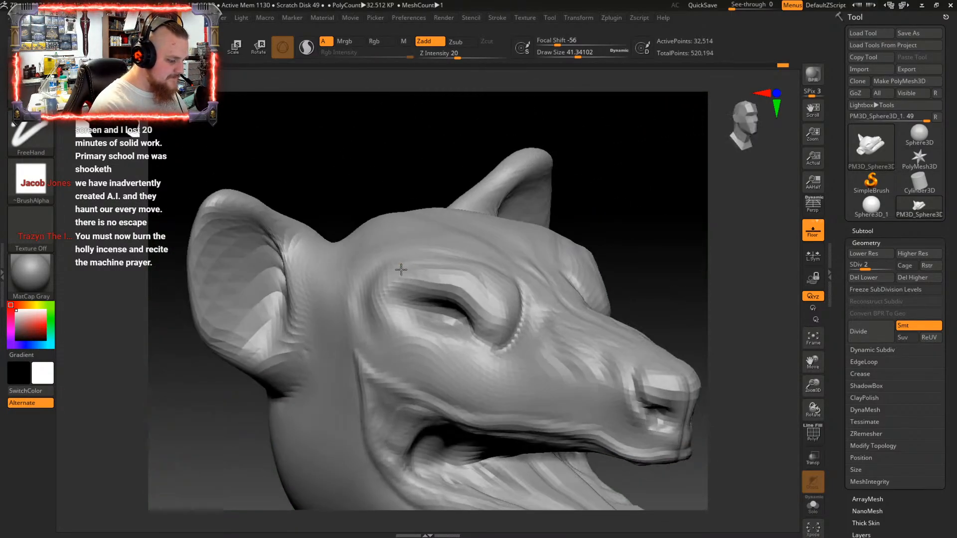
shift+drag(317, 334, 306, 383)
Carve a short diagonal crease into the temple between the ear and the eye and smooth its edges
mouse_move(394, 266)
right_down()
mouse_move(401, 307)
mouse_move(439, 327)
mouse_move(376, 331)
mouse_move(464, 299)
mouse_move(434, 265)
mouse_move(457, 222)
mouse_move(492, 316)
mouse_move(507, 305)
mouse_move(525, 216)
mouse_move(599, 280)
mouse_move(483, 365)
mouse_move(496, 300)
mouse_move(513, 336)
mouse_move(521, 283)
mouse_move(517, 289)
mouse_move(513, 273)
mouse_move(516, 352)
mouse_move(511, 302)
mouse_move(432, 243)
right_up()
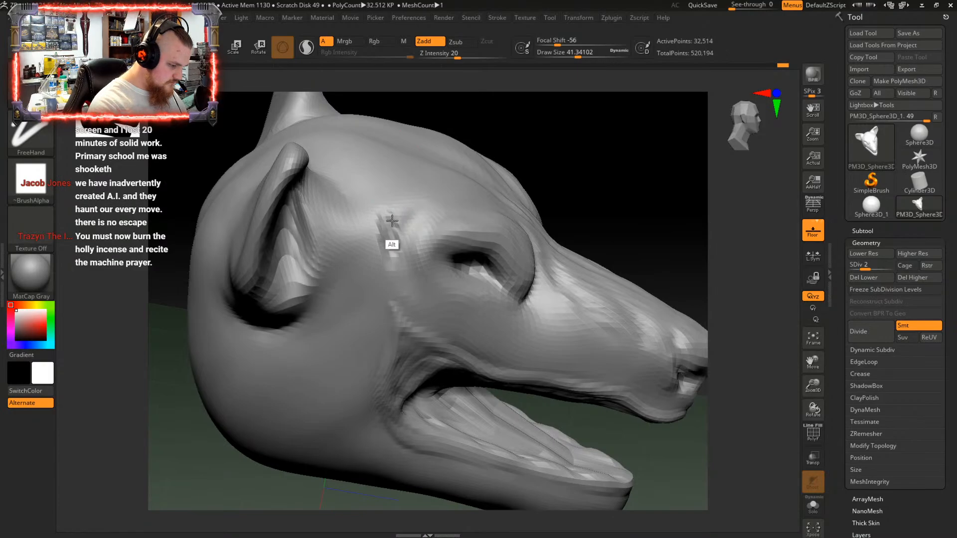
key(shift)
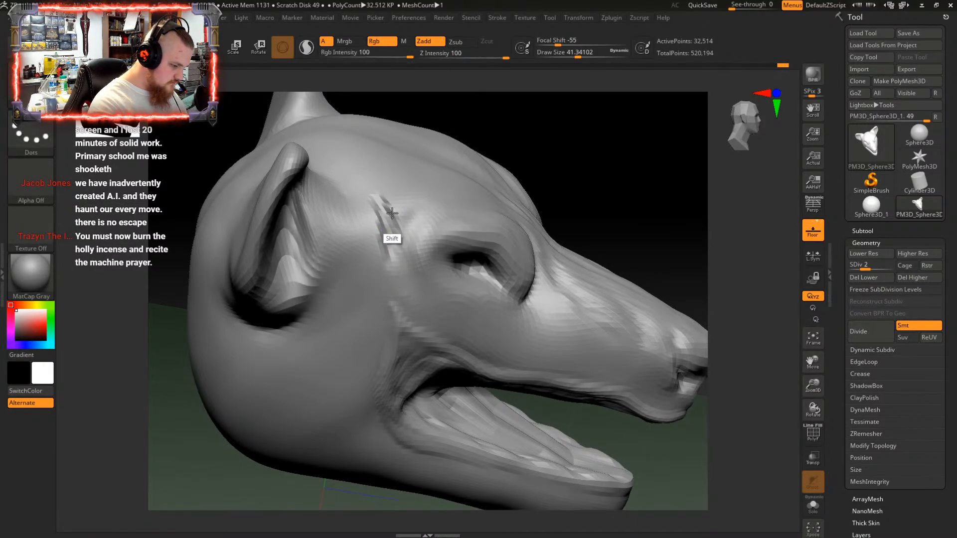
right_drag(389, 268, 431, 235)
shift+drag(432, 234, 403, 215)
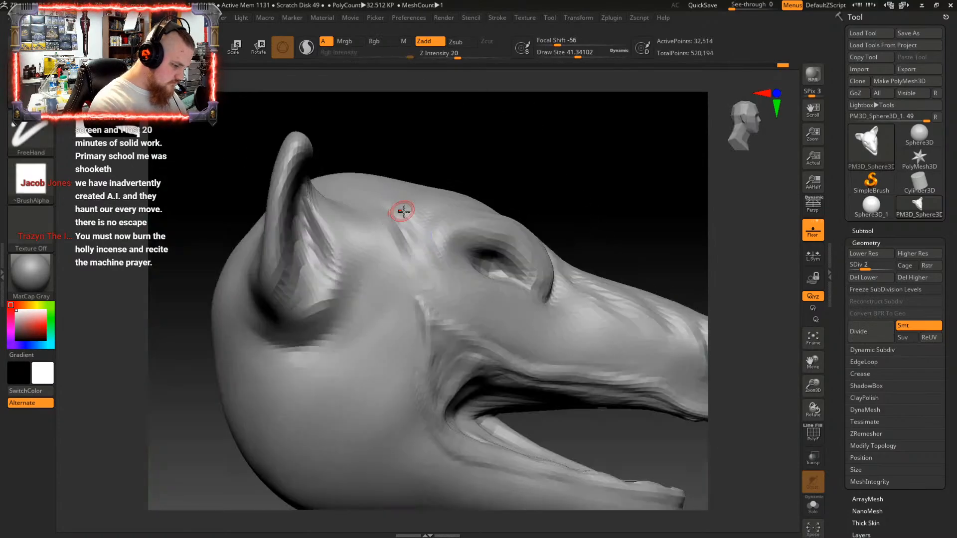
shift+right_drag(400, 209, 387, 191)
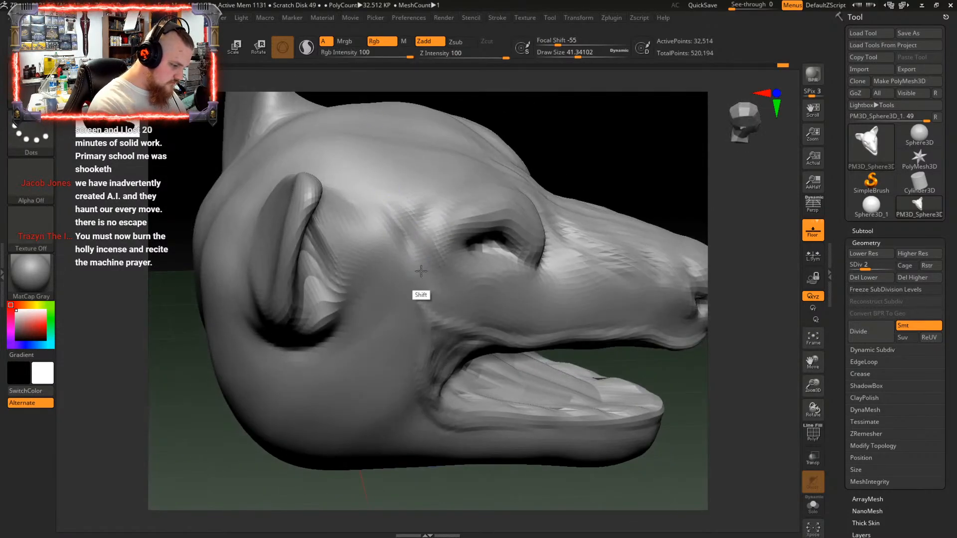
Carve a groove between the ear and the eye on the side of the head and smooth it at subdivision level 2
right_drag(416, 280, 417, 199)
mouse_move(414, 204)
shift+mouse_down()
mouse_move(403, 239)
mouse_move(434, 269)
shift+mouse_up()
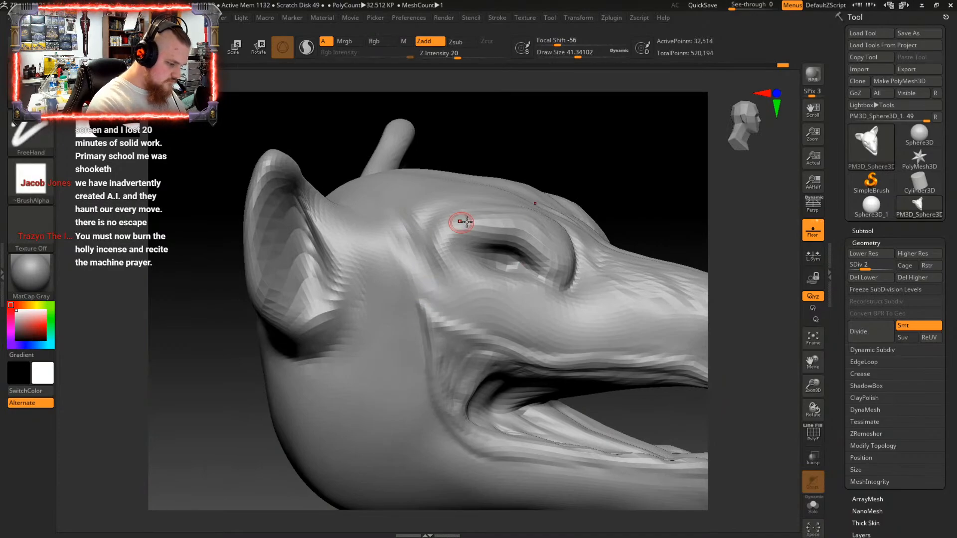
right_drag(459, 221, 456, 250)
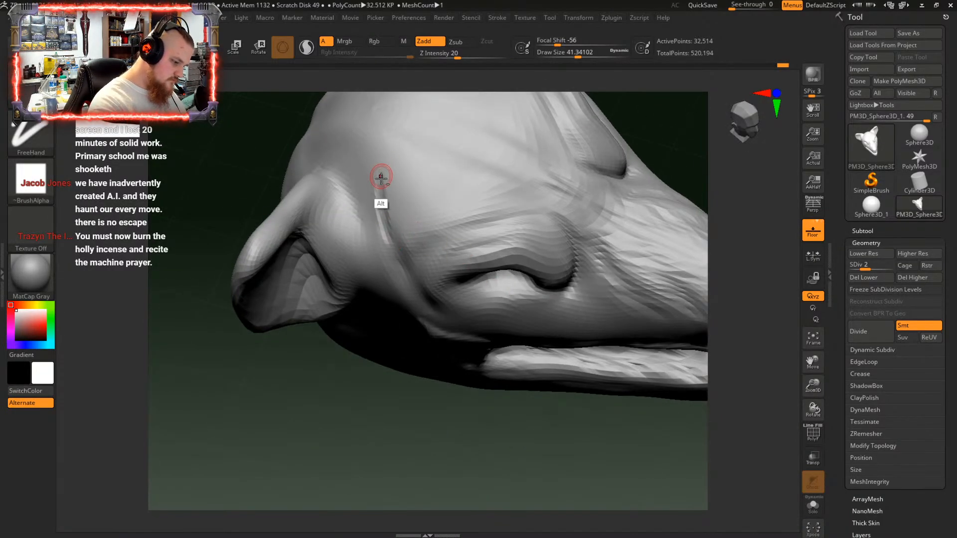
key(shift)
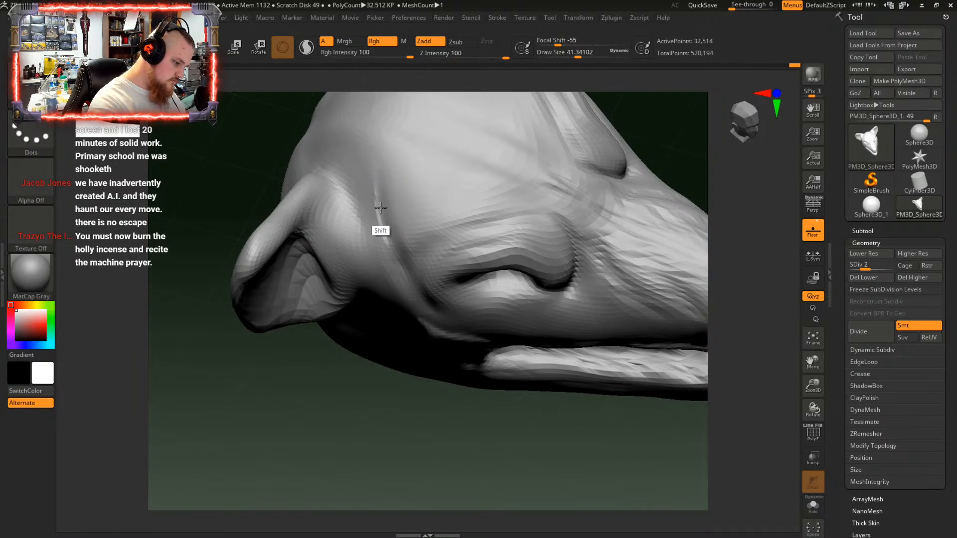
shift+drag(375, 207, 388, 237)
right_drag(399, 234, 425, 195)
shift+drag(370, 173, 413, 294)
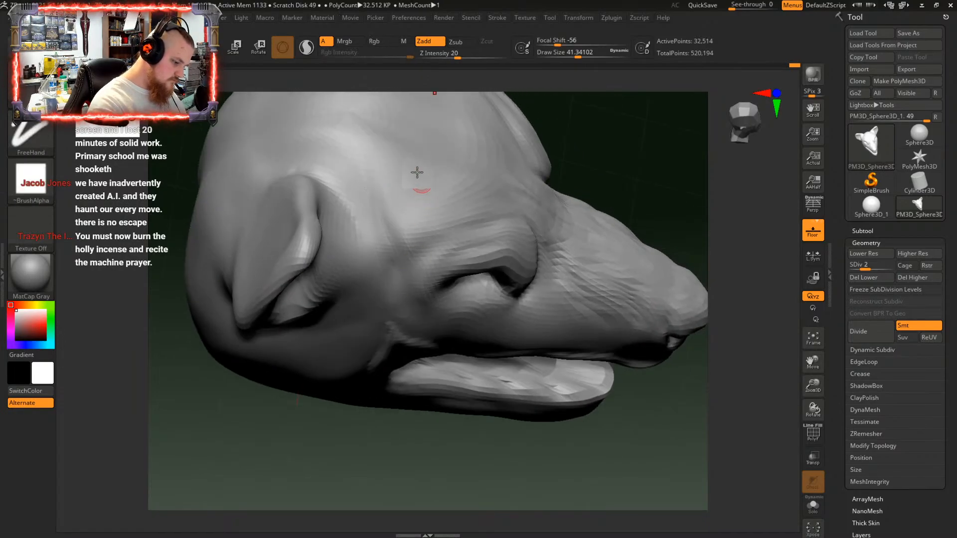
Soften the crease running down the forehead between the brows with the Smooth brush
mouse_move(417, 173)
right_down()
mouse_move(489, 227)
mouse_move(489, 242)
mouse_move(550, 278)
mouse_move(438, 274)
mouse_move(453, 250)
mouse_move(459, 293)
mouse_move(476, 260)
right_up()
right_drag(459, 196, 422, 171)
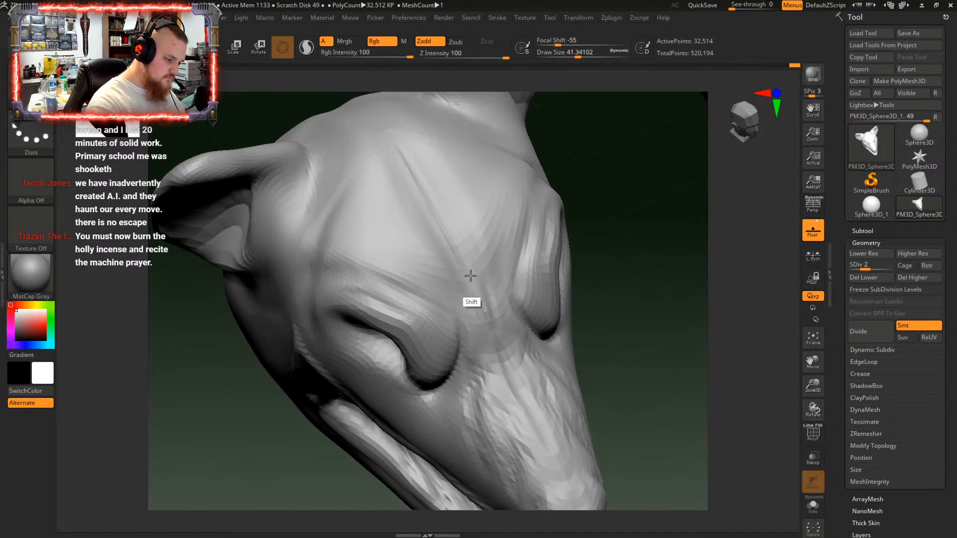
mouse_move(470, 321)
right_down()
mouse_move(444, 188)
mouse_move(466, 194)
mouse_move(502, 239)
mouse_move(443, 160)
mouse_move(455, 285)
mouse_move(375, 223)
right_up()
key(shift)
right_drag(502, 166, 556, 173)
right_drag(483, 345, 459, 346)
Raise the mesh to subdivision level 4, and sculpt and smooth the outer fold edge around the mouth corner
click(889, 268)
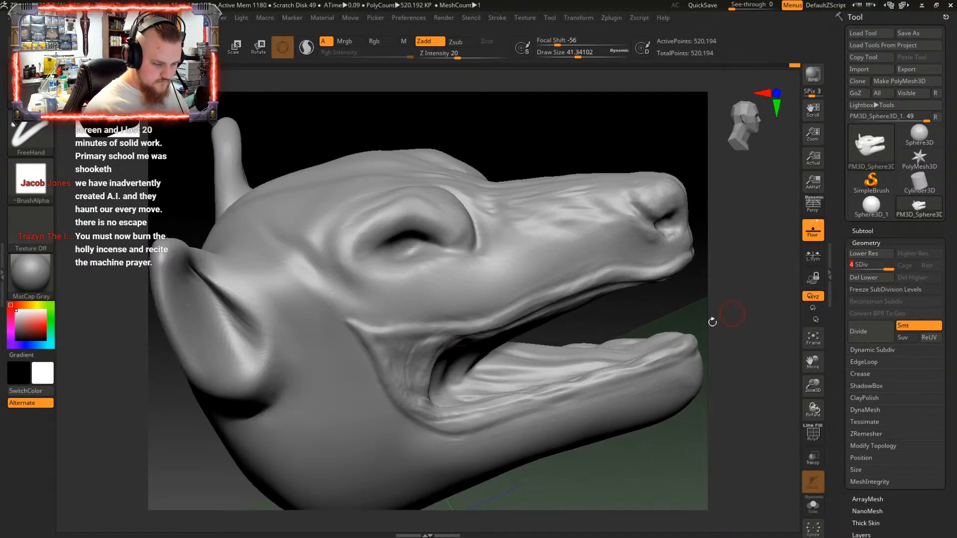
right_drag(449, 439, 399, 357)
alt+right_drag(427, 387, 452, 312)
mouse_move(451, 372)
right_down()
mouse_move(445, 319)
mouse_move(446, 339)
right_up()
mouse_move(380, 201)
mouse_down()
mouse_move(412, 271)
mouse_move(387, 238)
mouse_move(391, 246)
mouse_move(478, 375)
mouse_up()
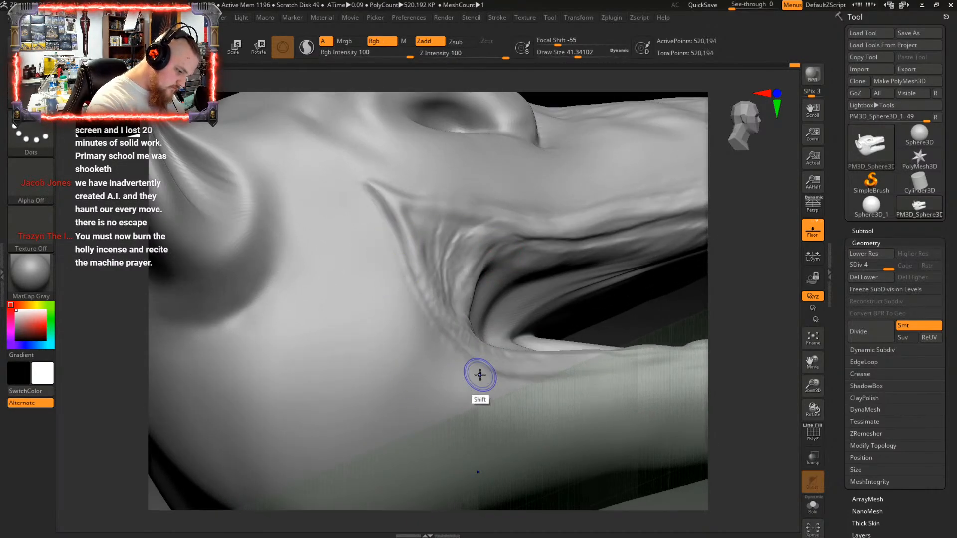
mouse_move(527, 257)
right_down()
mouse_move(517, 327)
mouse_move(474, 323)
mouse_move(508, 316)
right_up()
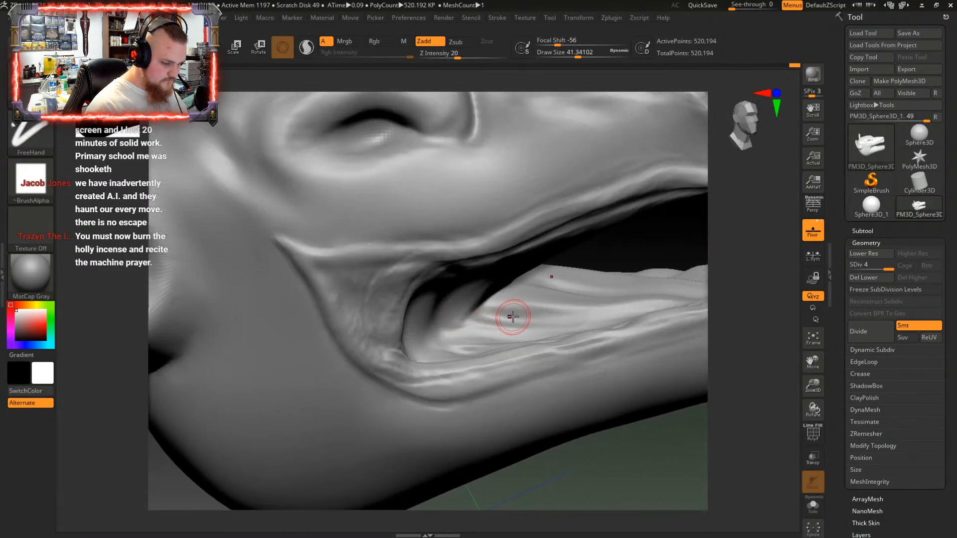
Set the ClayBuildup brush's draw size to about 3.04
key(space)
drag(369, 257, 355, 257)
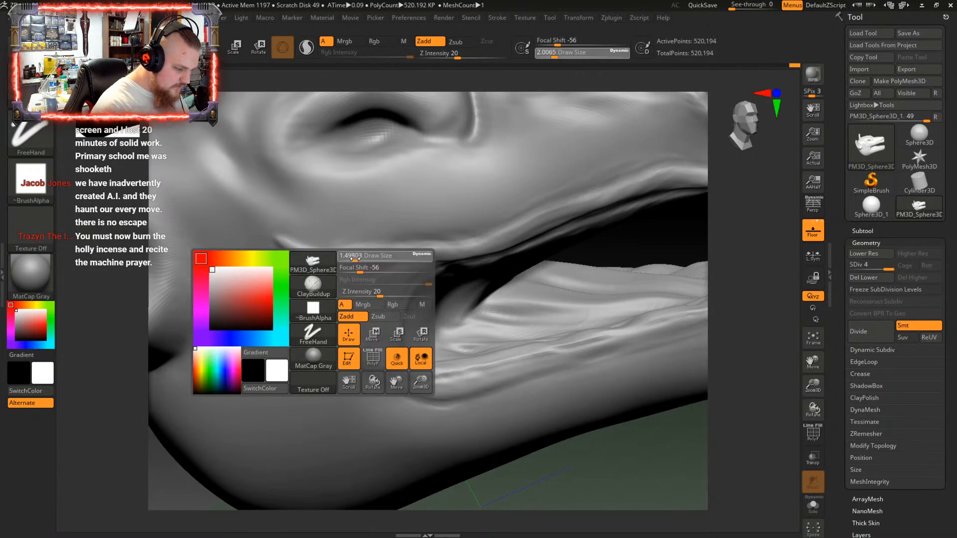
key(space)
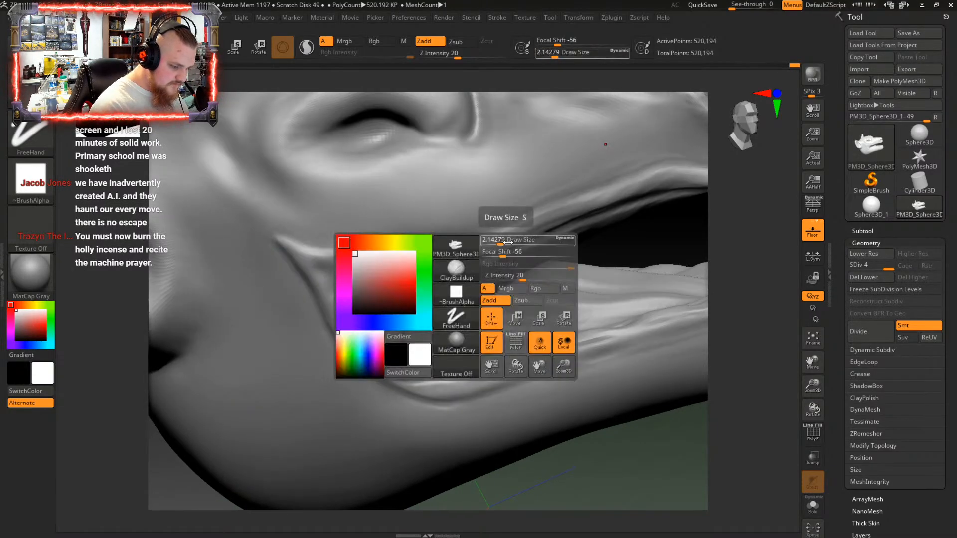
drag(503, 242, 503, 244)
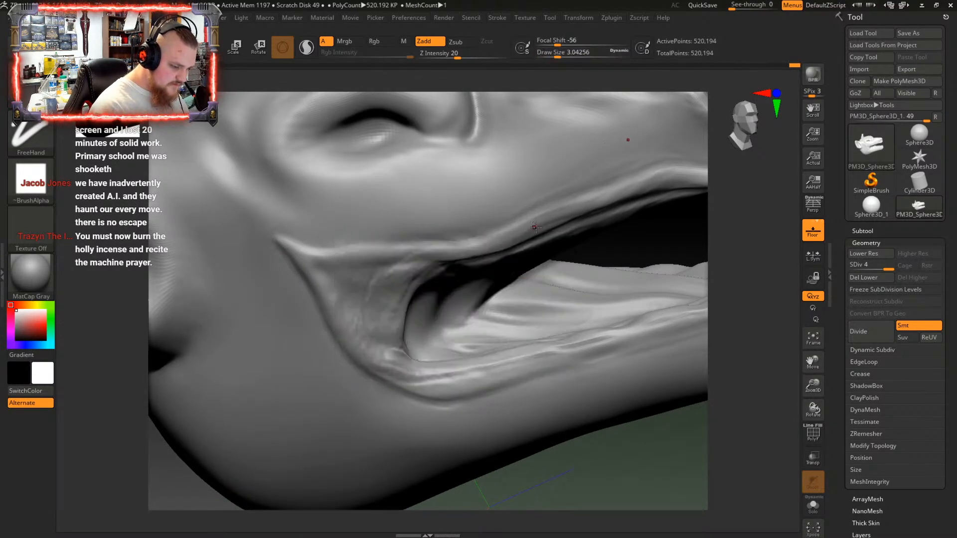
Try a fine clay stroke on the front of the upper lip below the nostril
mouse_move(543, 232)
alt+right_down()
mouse_move(503, 259)
mouse_move(483, 303)
mouse_move(505, 299)
mouse_move(503, 278)
mouse_move(620, 237)
mouse_move(641, 241)
mouse_move(472, 333)
mouse_move(474, 258)
mouse_move(470, 274)
mouse_move(519, 269)
mouse_move(511, 295)
mouse_move(573, 301)
alt+right_up()
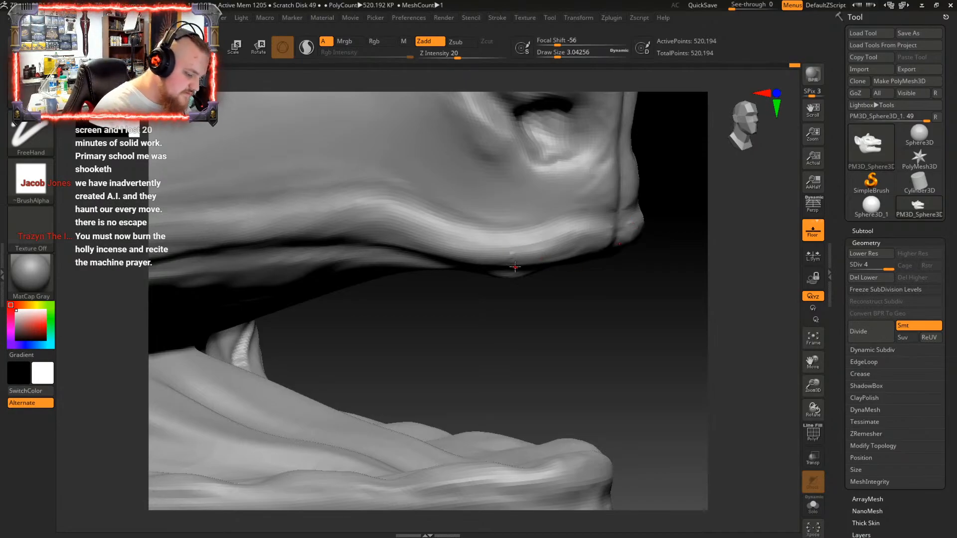
key(ctrl+z)
mouse_move(571, 259)
right_down()
mouse_move(559, 265)
mouse_move(567, 268)
mouse_move(563, 260)
right_up()
key(ctrl+z)
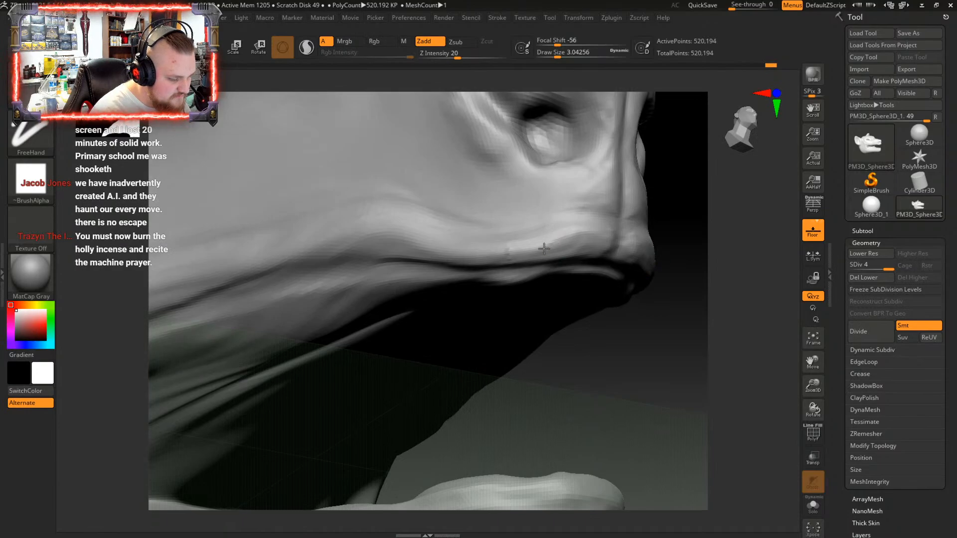
Build small raised wrinkles along the front of the upper lip below the nostril with ClayBuildup
right_drag(581, 254, 553, 248)
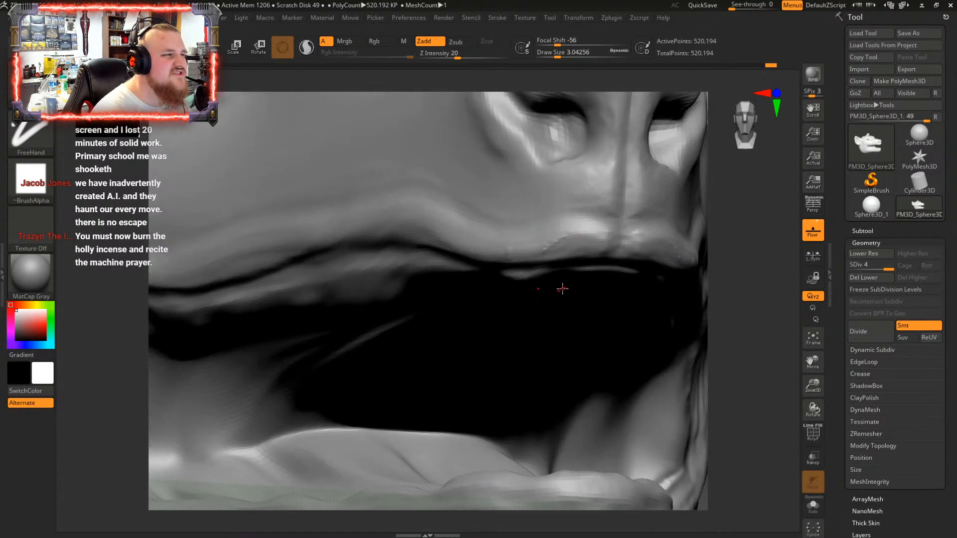
right_drag(564, 284, 566, 291)
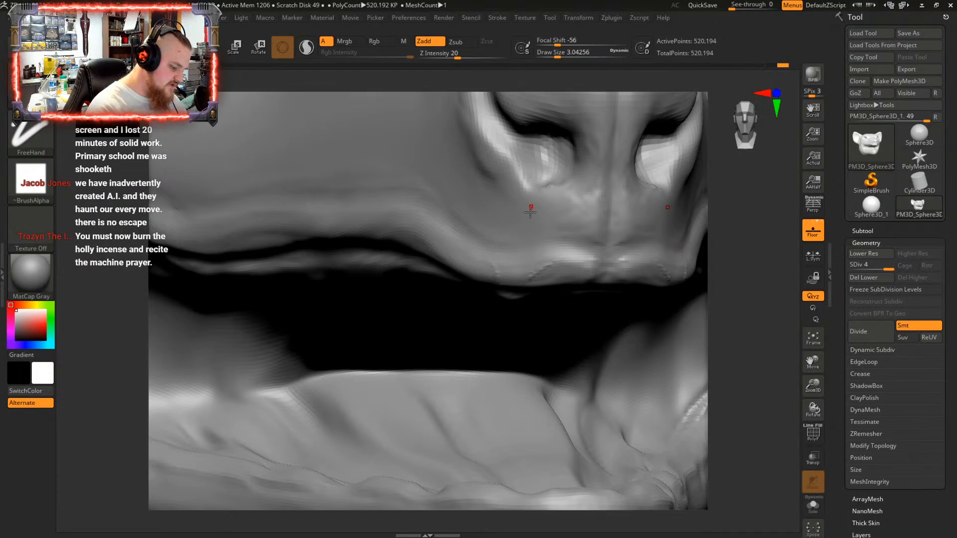
right_drag(530, 212, 500, 272)
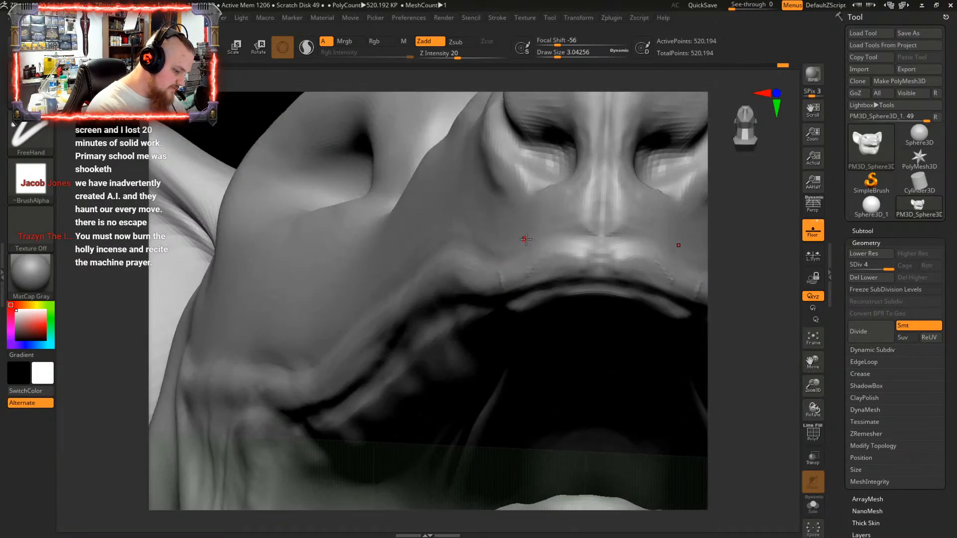
mouse_move(526, 239)
right_down()
mouse_move(551, 325)
mouse_move(556, 299)
mouse_move(553, 344)
mouse_move(581, 301)
mouse_move(536, 317)
mouse_move(509, 352)
right_up()
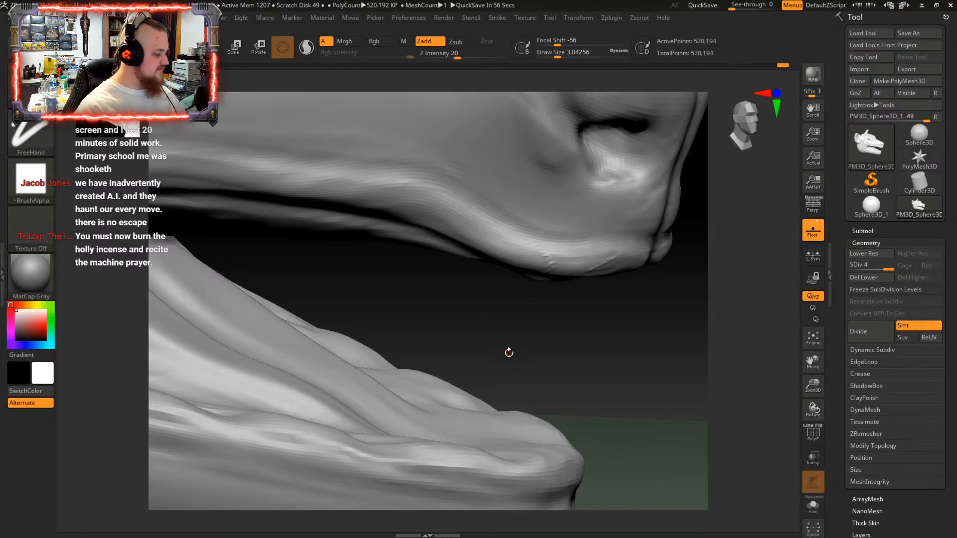
right_drag(558, 278, 529, 216)
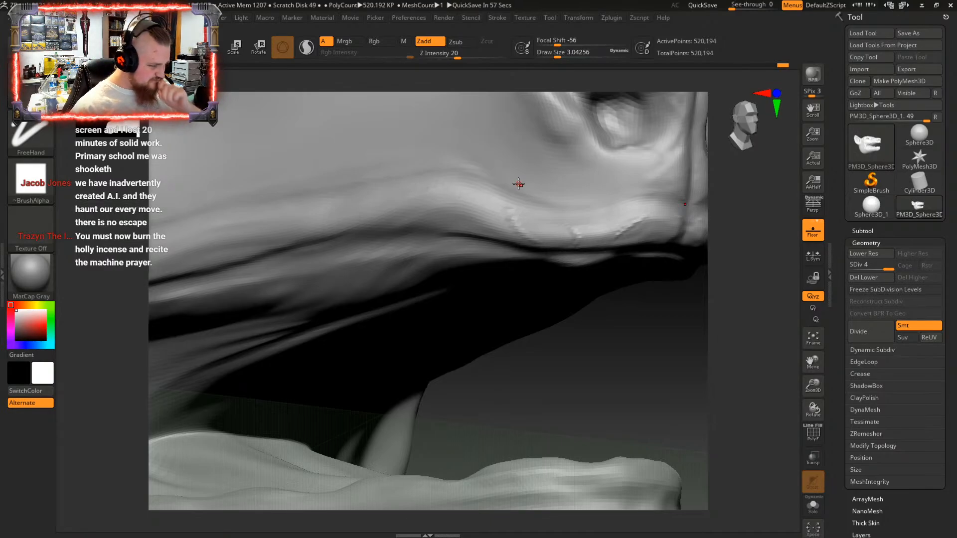
Continue the small raised wrinkles farther back along the upper lip, over its bulge behind the nostril
right_drag(519, 183, 601, 256)
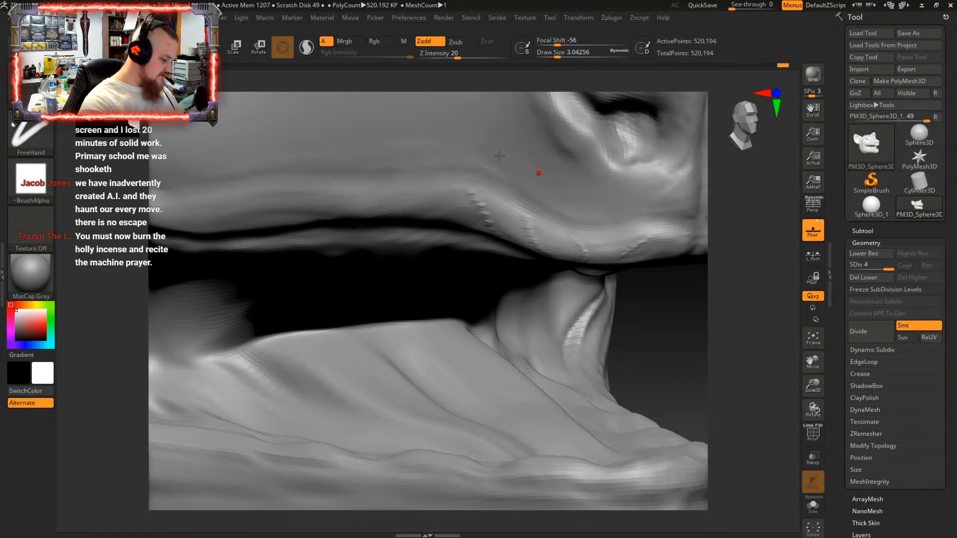
right_drag(521, 193, 538, 202)
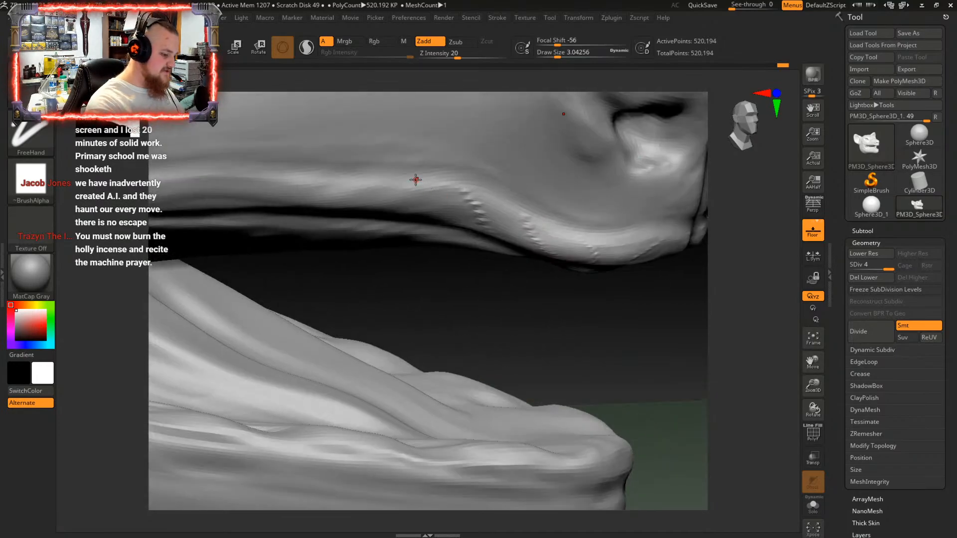
mouse_move(422, 172)
right_down()
mouse_move(422, 186)
mouse_move(478, 183)
mouse_move(492, 196)
mouse_move(504, 258)
mouse_move(553, 262)
mouse_move(522, 206)
mouse_move(534, 223)
mouse_move(575, 240)
mouse_move(592, 265)
mouse_move(504, 214)
mouse_move(537, 274)
right_up()
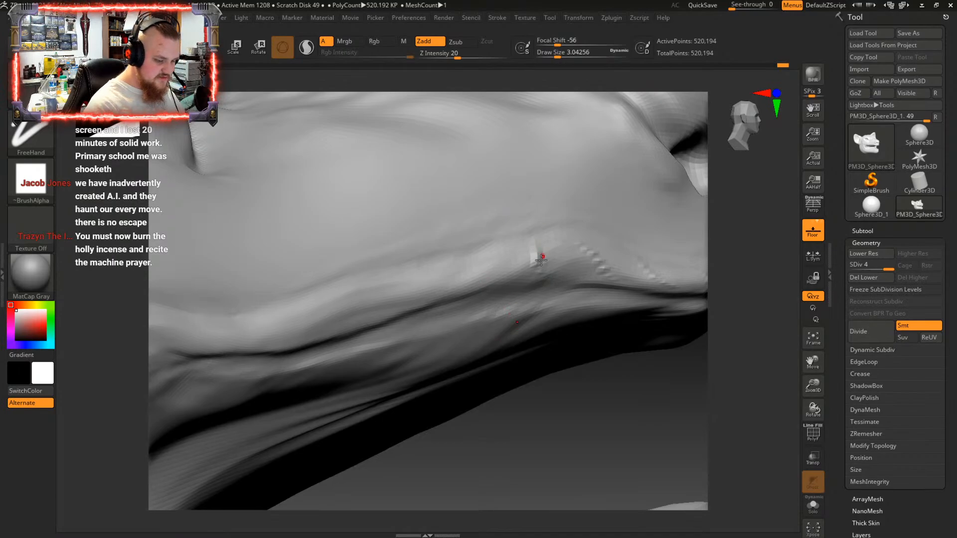
right_drag(541, 260, 588, 269)
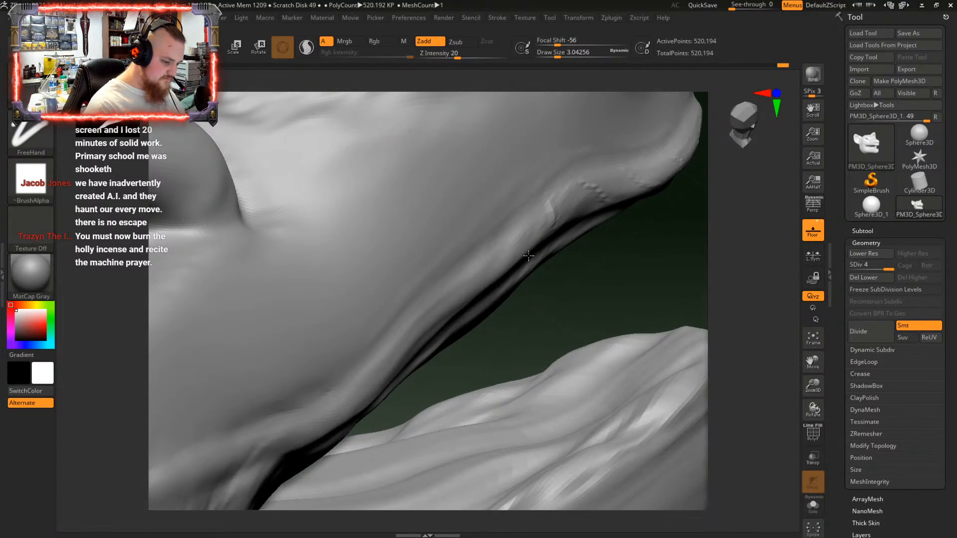
Set the draw size to about 8.97 and add broader wrinkles along the middle of the upper lip
mouse_move(529, 242)
right_down()
mouse_move(562, 231)
mouse_move(564, 245)
right_up()
key(space)
key(space)
drag(559, 245, 567, 245)
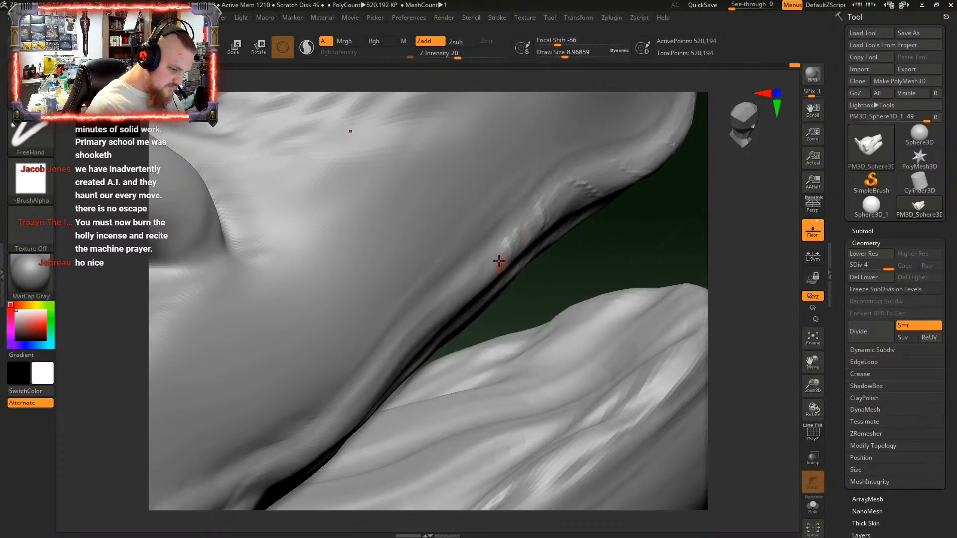
right_drag(480, 278, 502, 259)
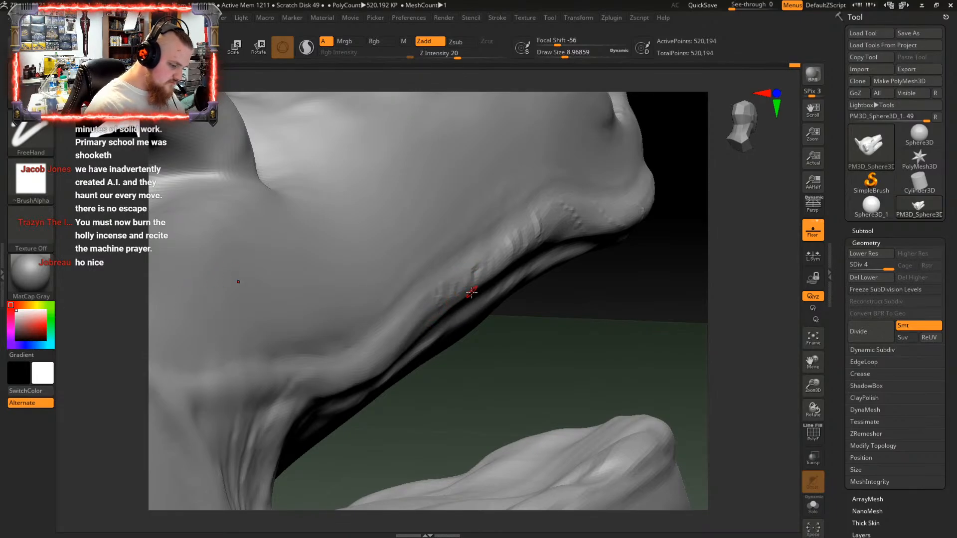
Smooth the raised wrinkles along the upper lip so they blend into the muzzle
right_drag(472, 293, 578, 350)
mouse_move(579, 383)
alt+right_down()
mouse_move(505, 349)
mouse_move(571, 315)
mouse_move(564, 286)
mouse_move(585, 279)
mouse_move(578, 300)
mouse_move(571, 255)
alt+right_up()
key(shift)
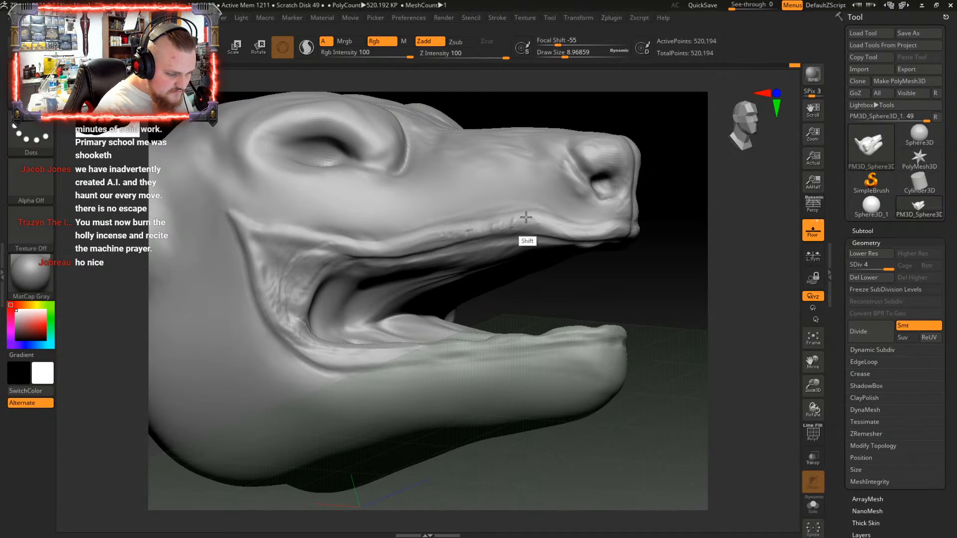
mouse_move(446, 239)
right_down()
mouse_move(521, 292)
mouse_move(519, 325)
mouse_move(571, 301)
mouse_move(528, 320)
mouse_move(608, 255)
mouse_move(543, 241)
mouse_move(554, 294)
mouse_move(508, 286)
mouse_move(542, 281)
mouse_move(517, 319)
mouse_move(523, 280)
right_up()
mouse_move(518, 350)
right_down()
mouse_move(497, 363)
mouse_move(505, 351)
mouse_move(507, 362)
right_up()
Set the ClayBuildup brush's draw size to about 21.68
key(space)
key(space)
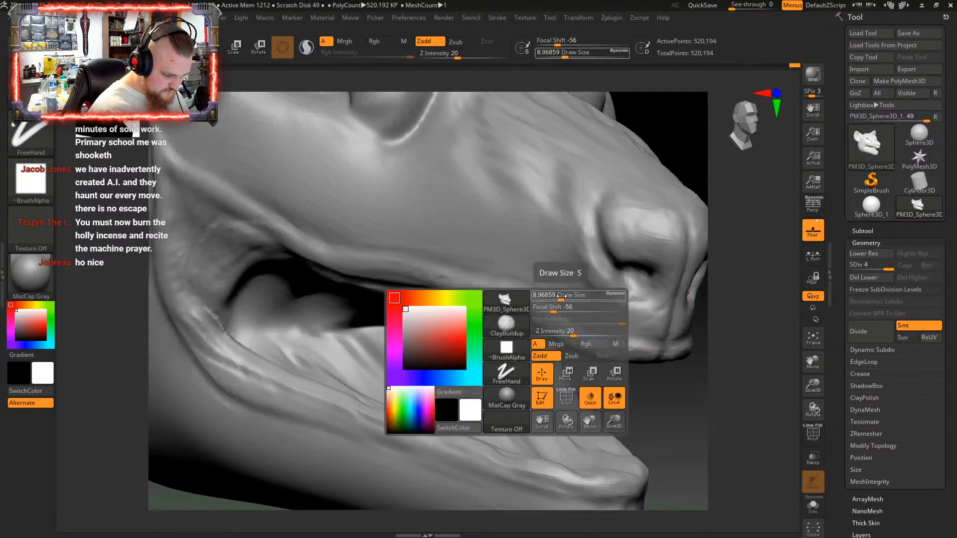
drag(561, 299, 567, 296)
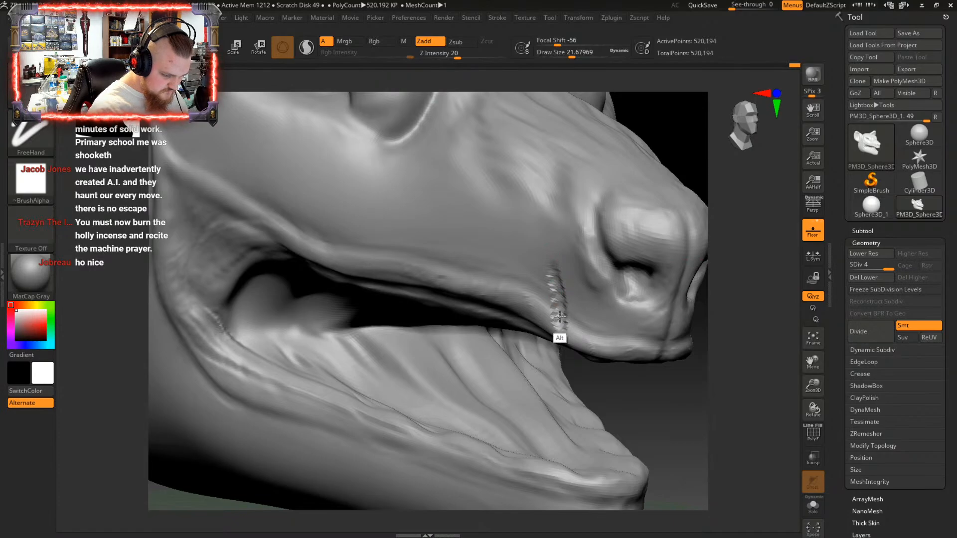
Try to carve and soften a crease running across the upper lip behind the nostril
mouse_move(562, 312)
right_down()
mouse_move(563, 323)
mouse_move(555, 299)
right_up()
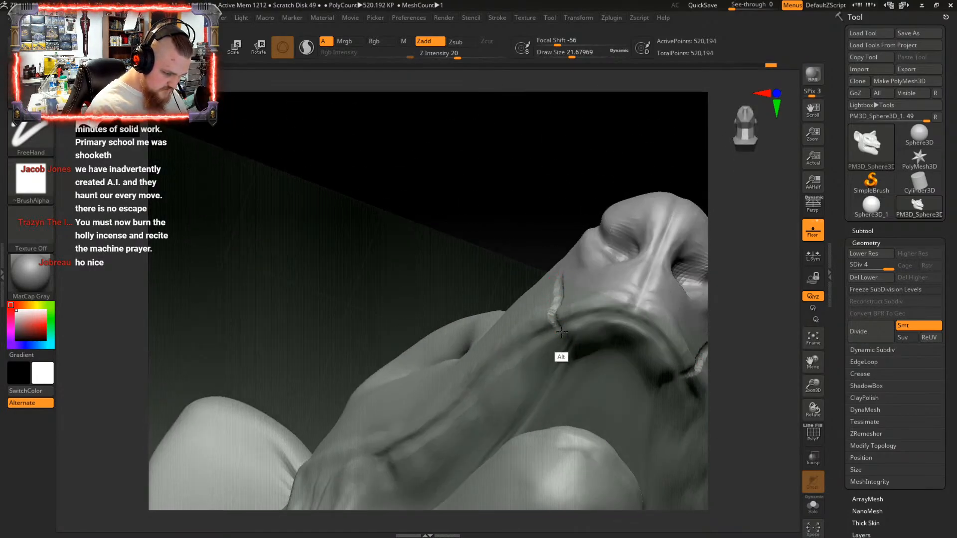
mouse_move(562, 332)
right_down()
mouse_move(551, 321)
mouse_move(567, 342)
mouse_move(549, 289)
mouse_move(559, 314)
mouse_move(536, 310)
mouse_move(548, 301)
right_up()
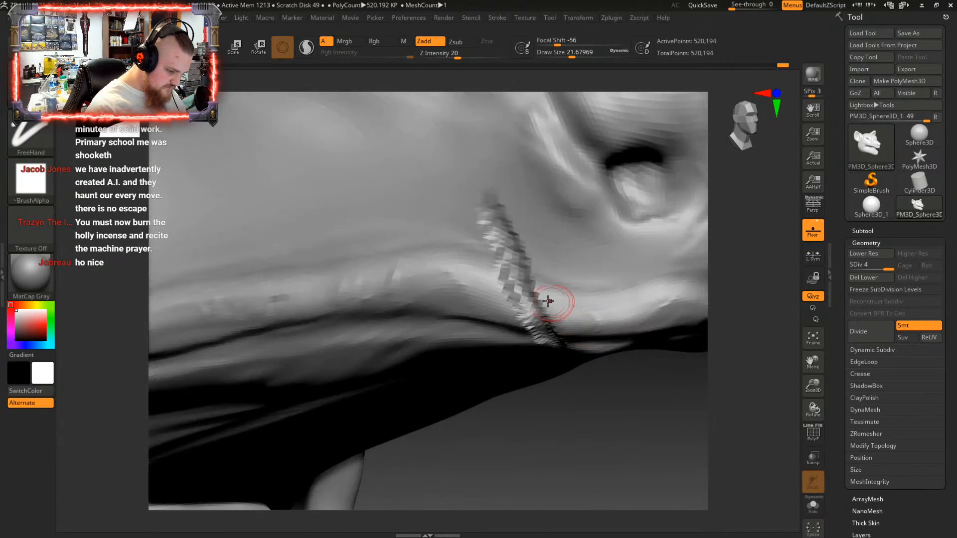
key(shift)
mouse_move(531, 329)
shift+mouse_down()
mouse_move(487, 231)
mouse_move(498, 202)
mouse_move(543, 313)
shift+mouse_up()
right_drag(543, 313, 556, 220)
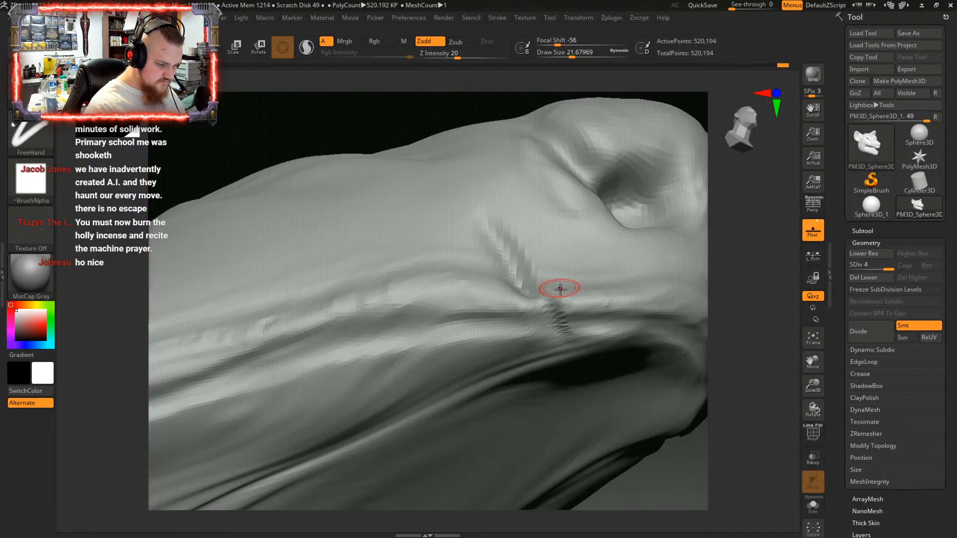
key(shift)
mouse_move(550, 303)
right_down()
mouse_move(551, 320)
mouse_move(542, 235)
mouse_move(588, 321)
mouse_move(566, 347)
mouse_move(595, 334)
mouse_move(577, 325)
right_up()
key(ctrl)
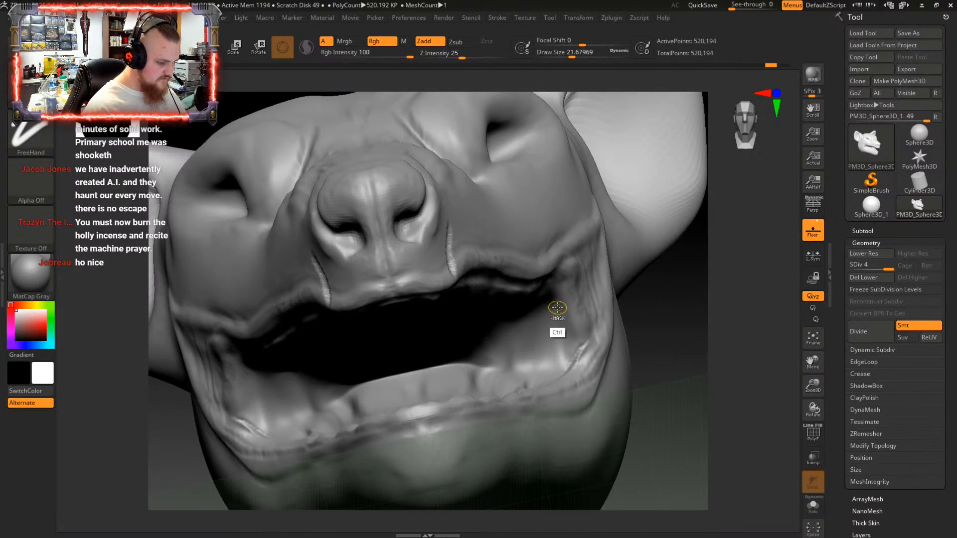
mouse_move(549, 313)
right_down()
mouse_move(563, 320)
mouse_move(551, 338)
right_up()
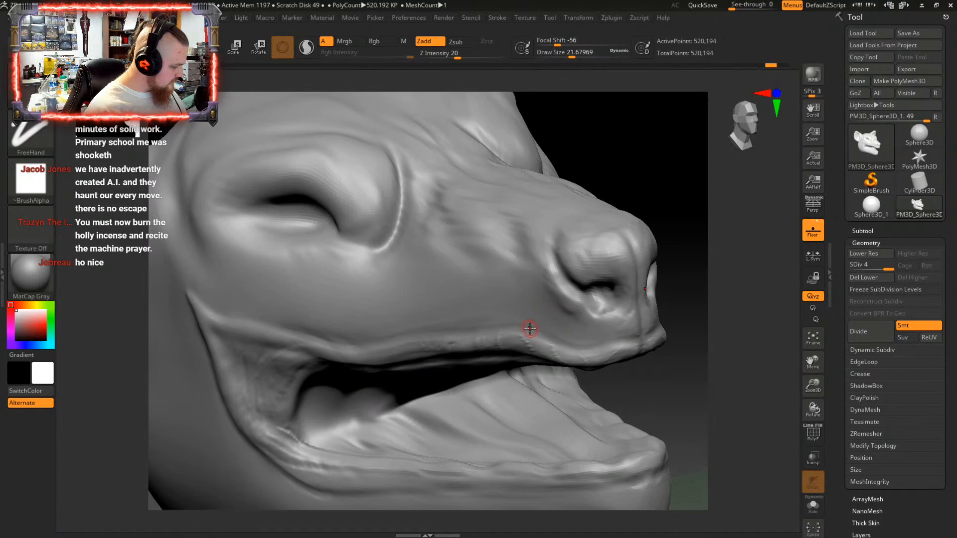
Carve a crease from the upper lip's edge up the side of the muzzle behind the nostril
mouse_move(409, 339)
right_down()
mouse_move(421, 291)
mouse_move(452, 321)
mouse_move(478, 301)
mouse_move(434, 315)
mouse_move(464, 316)
mouse_move(485, 333)
mouse_move(519, 293)
mouse_move(510, 290)
right_up()
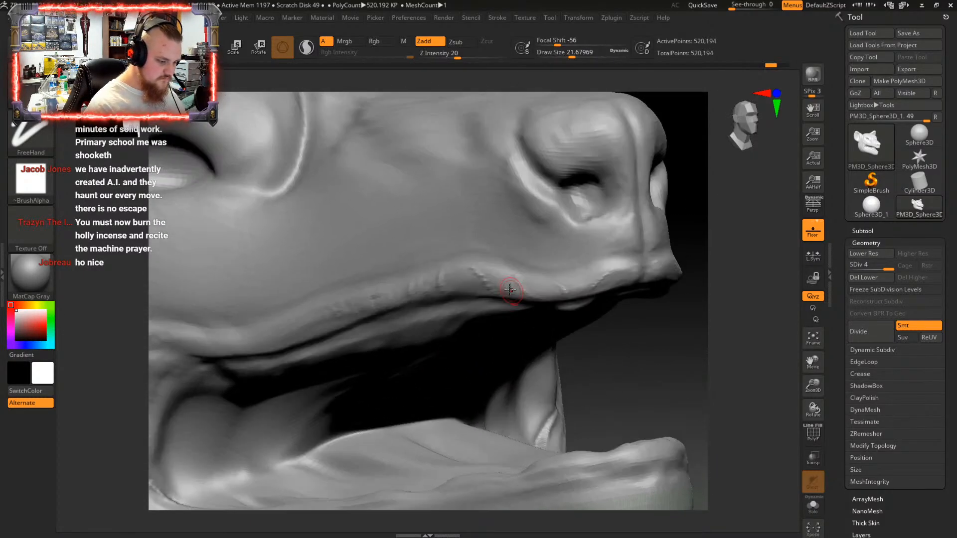
alt+drag(494, 289, 463, 224)
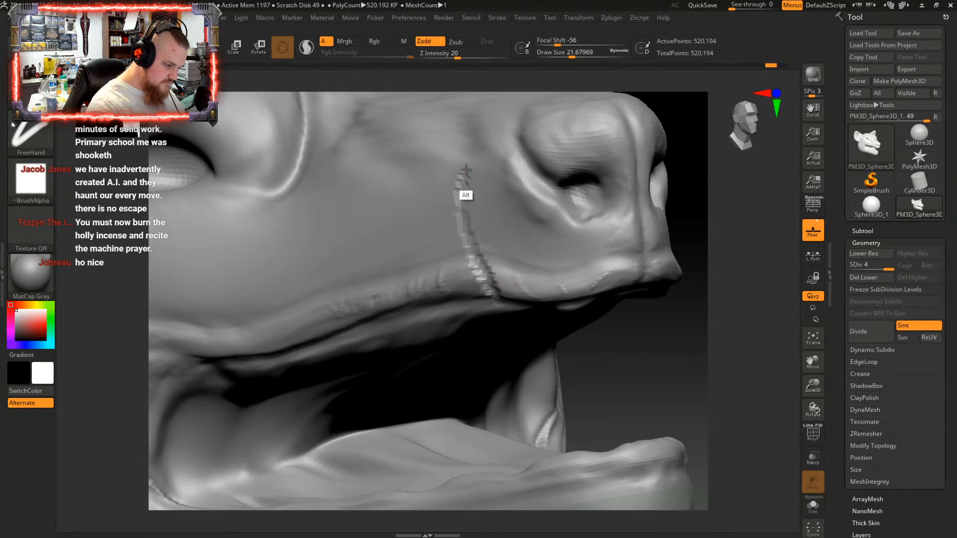
right_drag(481, 271, 502, 293)
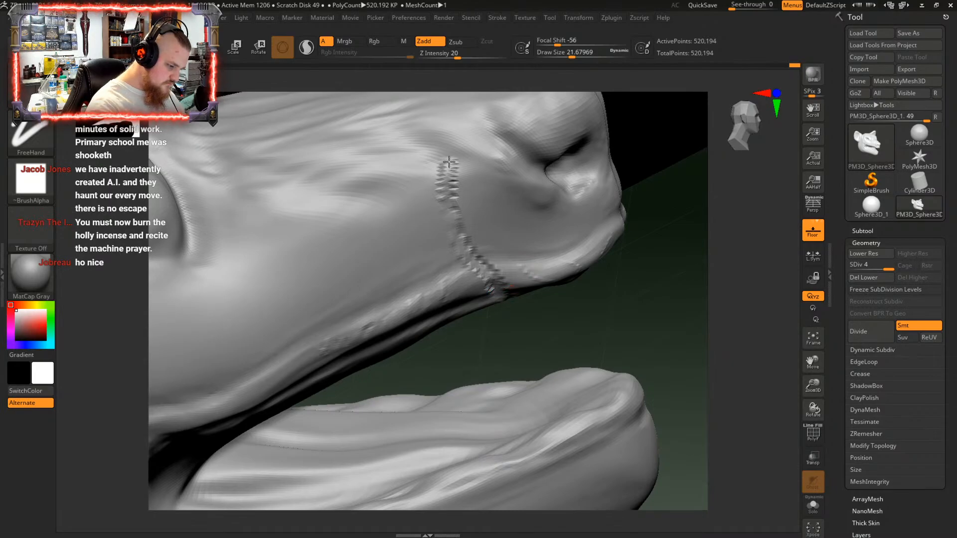
right_drag(474, 256, 457, 171)
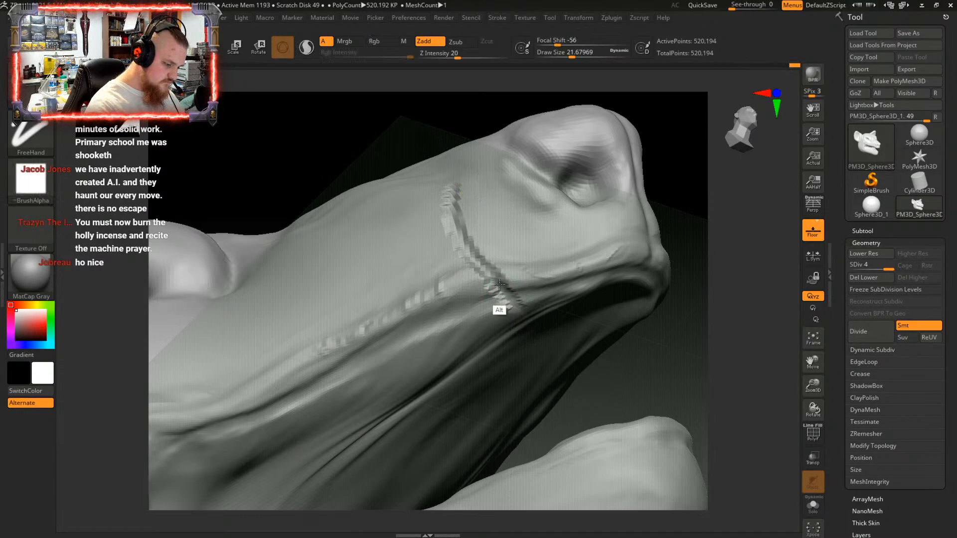
right_drag(452, 193, 478, 212)
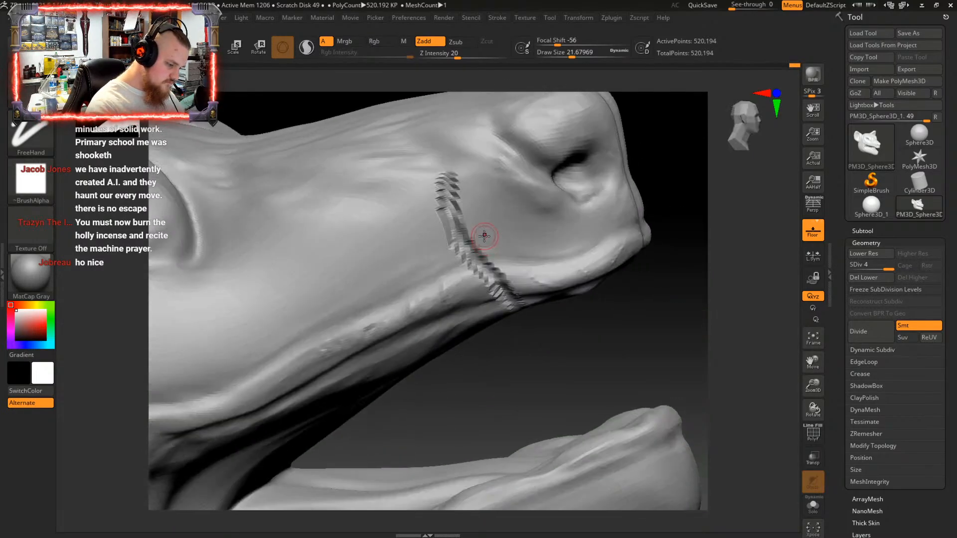
mouse_move(485, 269)
alt+mouse_down()
mouse_move(454, 180)
mouse_move(459, 218)
mouse_move(513, 303)
mouse_move(504, 306)
mouse_move(486, 280)
mouse_move(458, 273)
mouse_move(441, 214)
mouse_move(470, 163)
mouse_move(438, 200)
alt+mouse_up()
mouse_move(461, 259)
right_down()
mouse_move(486, 274)
mouse_move(481, 282)
mouse_move(410, 282)
mouse_move(469, 261)
right_up()
Smooth the carved muzzle crease along its full length so it blends into the surrounding surface
mouse_move(469, 260)
shift+mouse_down()
mouse_move(471, 291)
mouse_move(439, 229)
mouse_move(484, 284)
shift+mouse_up()
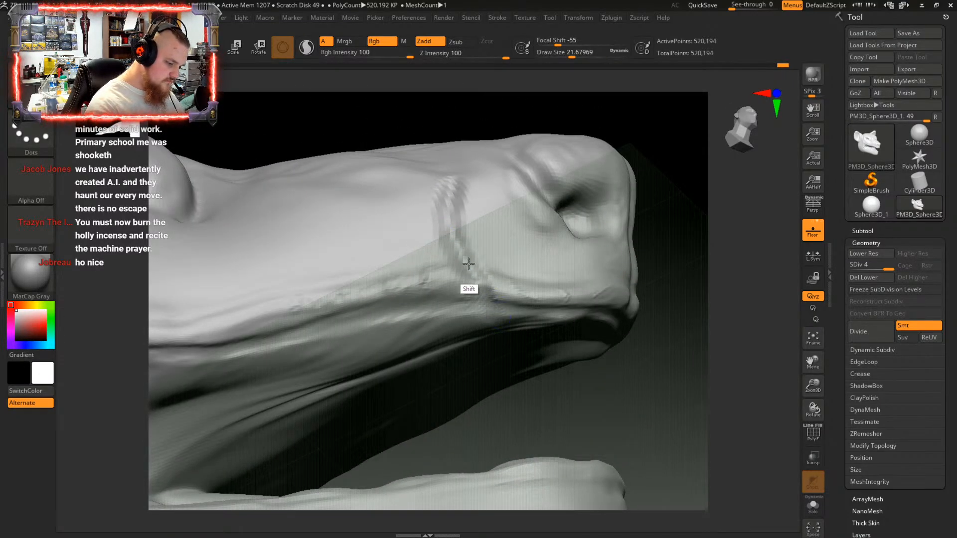
mouse_move(466, 225)
right_down()
mouse_move(463, 182)
mouse_move(474, 295)
mouse_move(491, 295)
mouse_move(474, 317)
right_up()
key(shift)
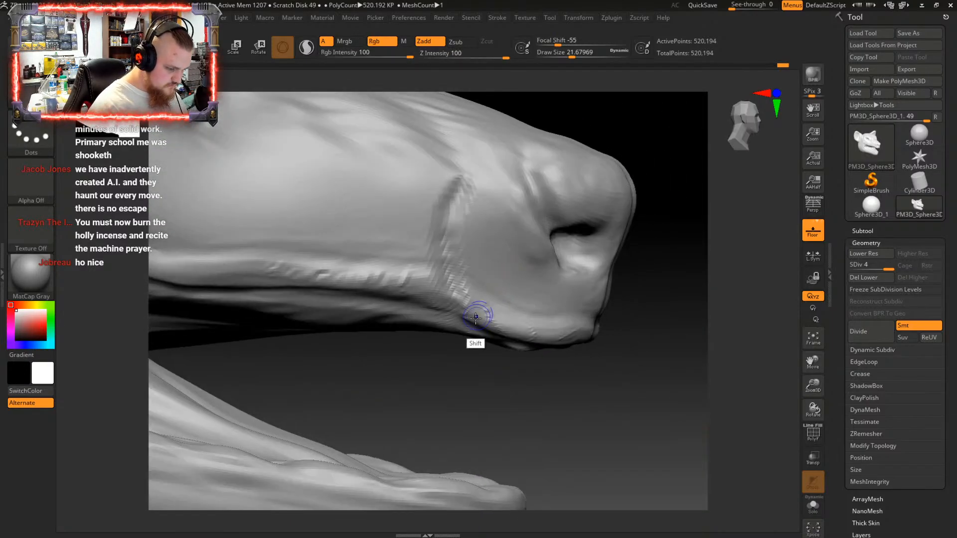
mouse_move(465, 284)
shift+mouse_down()
mouse_move(464, 294)
mouse_move(447, 231)
shift+mouse_up()
right_drag(466, 203, 406, 285)
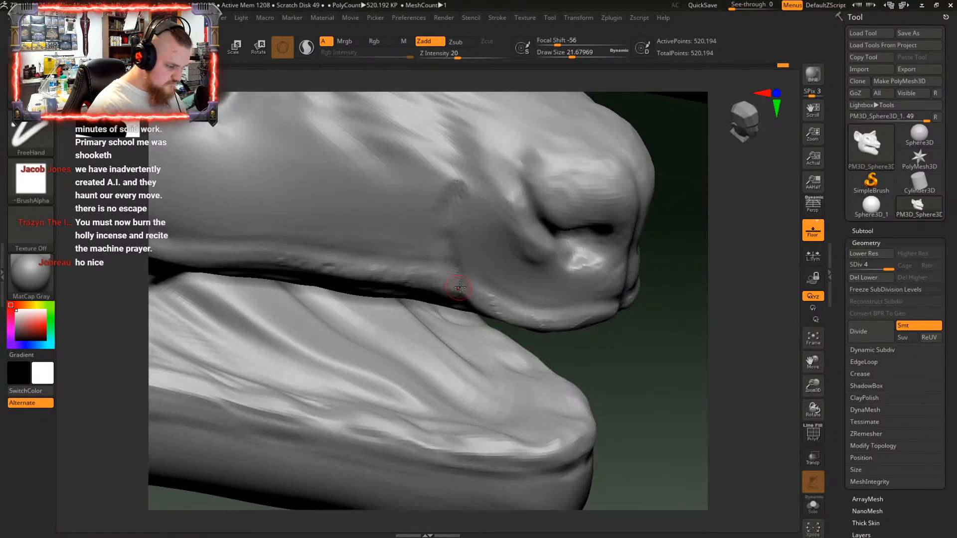
Set the draw size to about 5.88 and carve a narrow groove down the middle of the muzzle crease
key(space)
drag(496, 254, 464, 256)
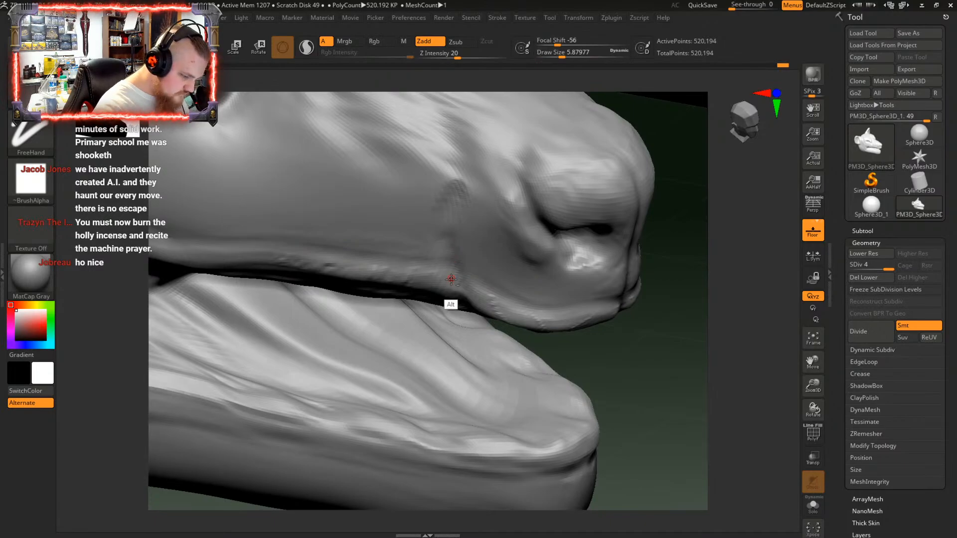
right_drag(449, 260, 462, 207)
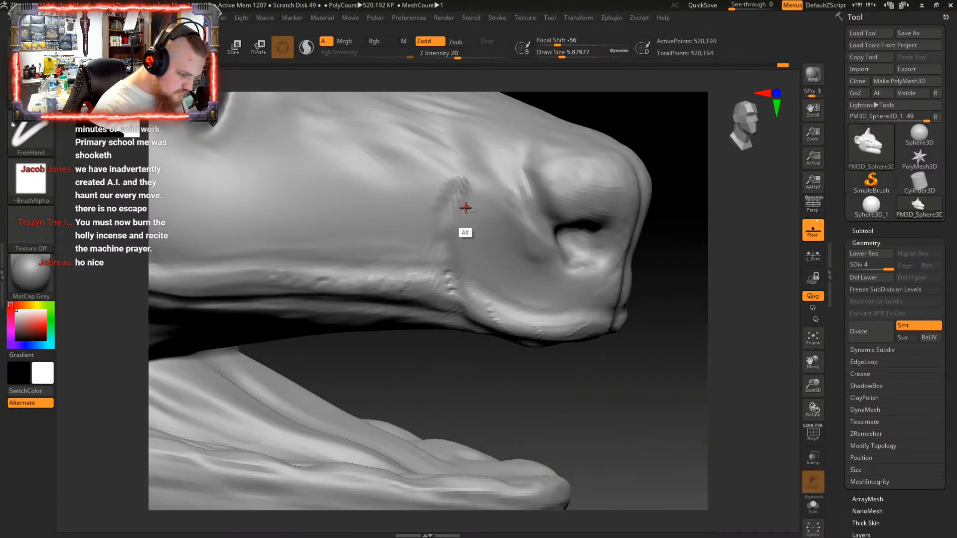
alt+drag(462, 194, 452, 283)
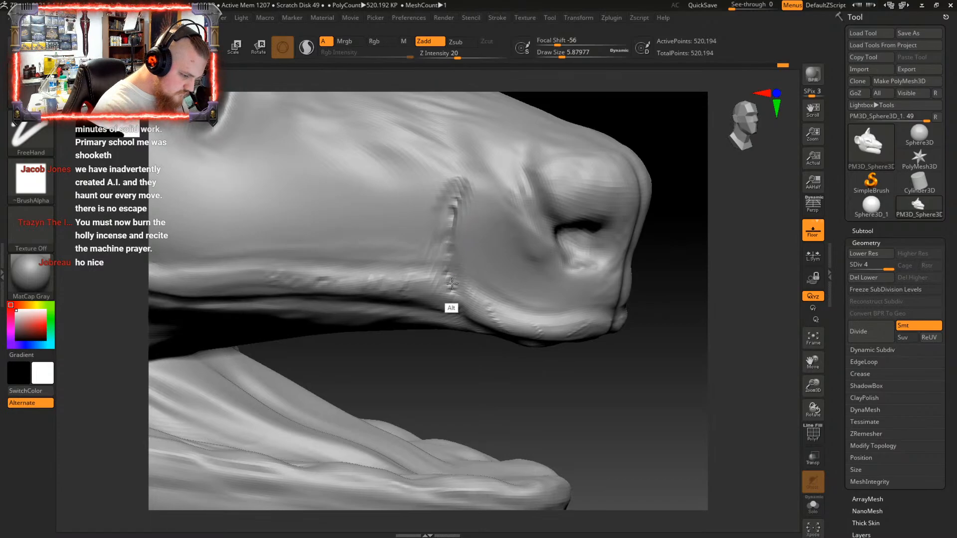
right_drag(448, 225, 470, 233)
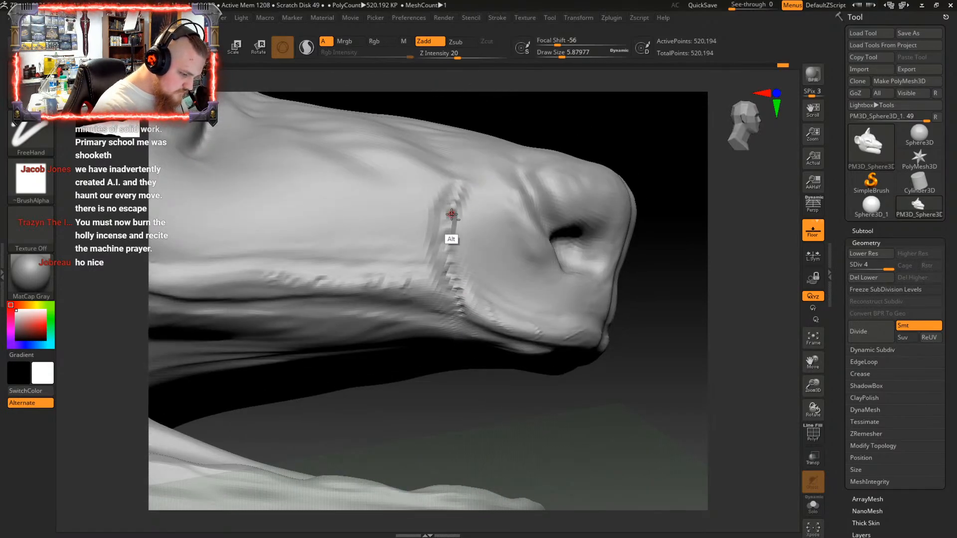
right_drag(456, 202, 441, 282)
Deepen the narrow groove from its upper end down to the edge of the upper lip
right_drag(533, 230, 541, 257)
alt+right_drag(492, 319, 482, 269)
ctrl+right_drag(482, 269, 464, 307)
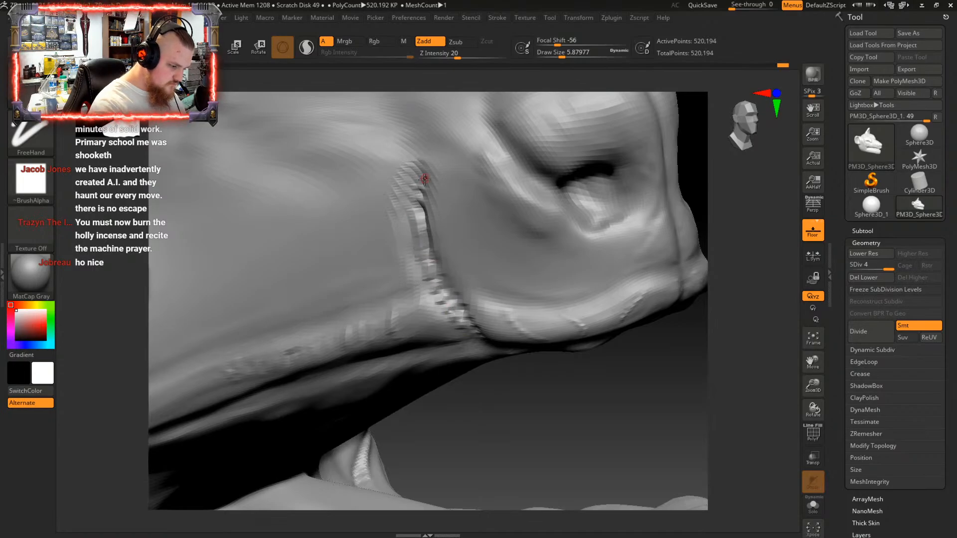
right_drag(424, 179, 464, 243)
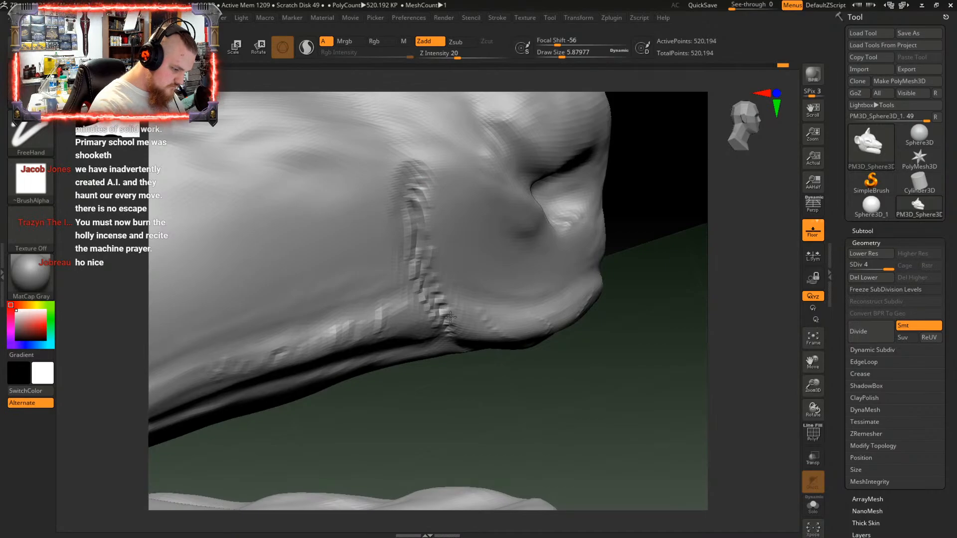
right_drag(440, 282, 427, 235)
Soften the lower part of the narrow groove where it meets the upper lip
key(shift)
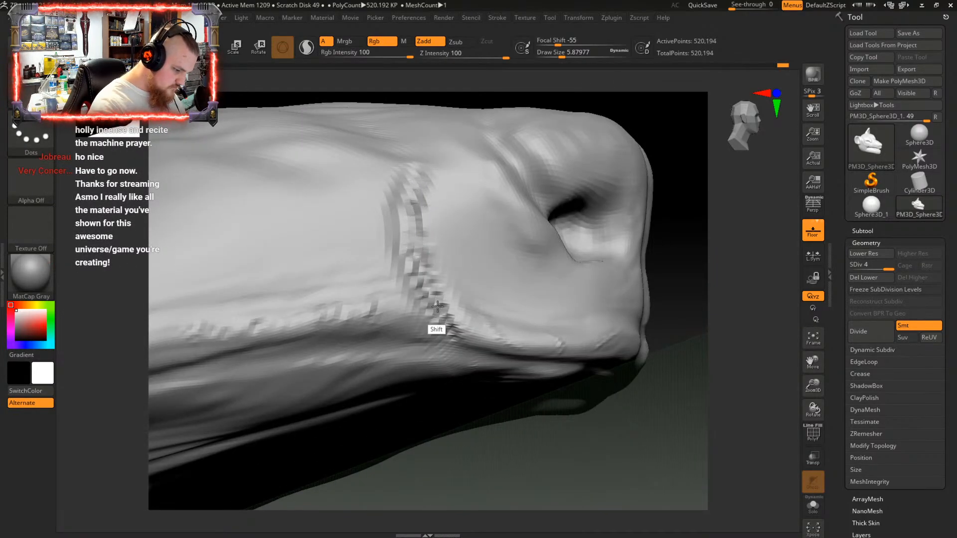
shift+drag(438, 306, 437, 293)
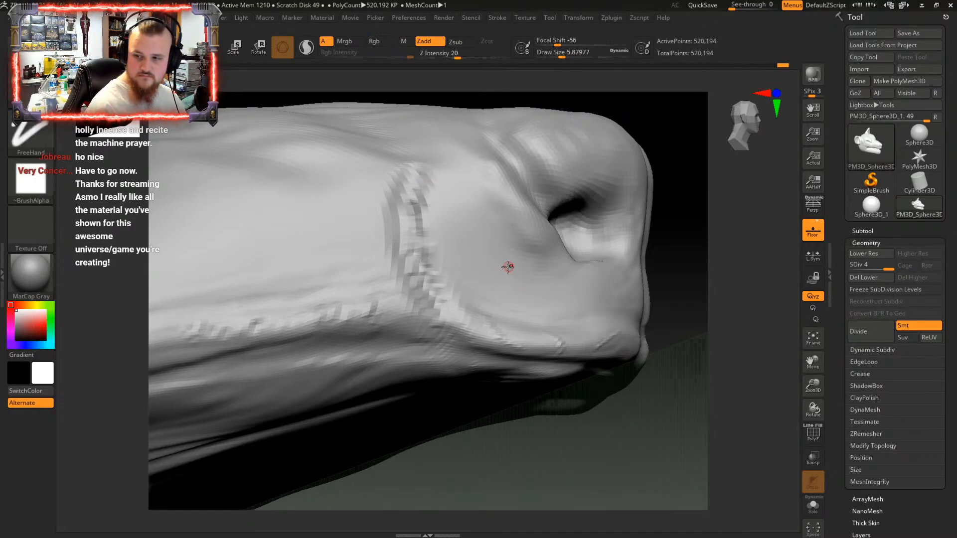
mouse_move(507, 267)
right_down()
mouse_move(498, 284)
mouse_move(509, 255)
mouse_move(501, 265)
right_up()
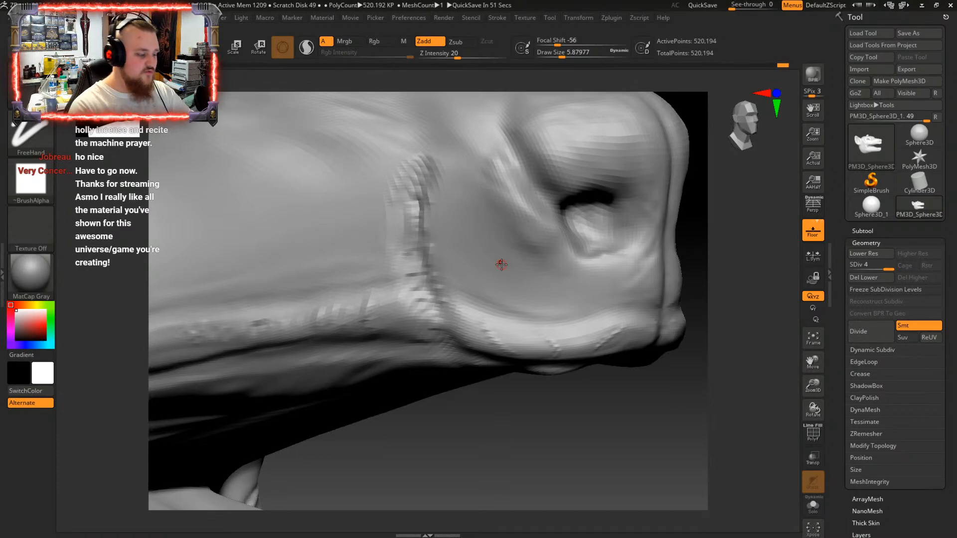
mouse_move(502, 265)
right_down()
mouse_move(466, 310)
mouse_move(507, 233)
mouse_move(494, 239)
mouse_move(502, 273)
mouse_move(438, 213)
right_up()
right_drag(443, 335, 456, 282)
mouse_move(505, 253)
right_down()
mouse_move(546, 364)
mouse_move(531, 328)
mouse_move(571, 316)
mouse_move(508, 290)
right_up()
Set the ClayBuildup draw size to about 33.68 and build up clay along the rear side of the muzzle crease
key(space)
drag(518, 289, 514, 290)
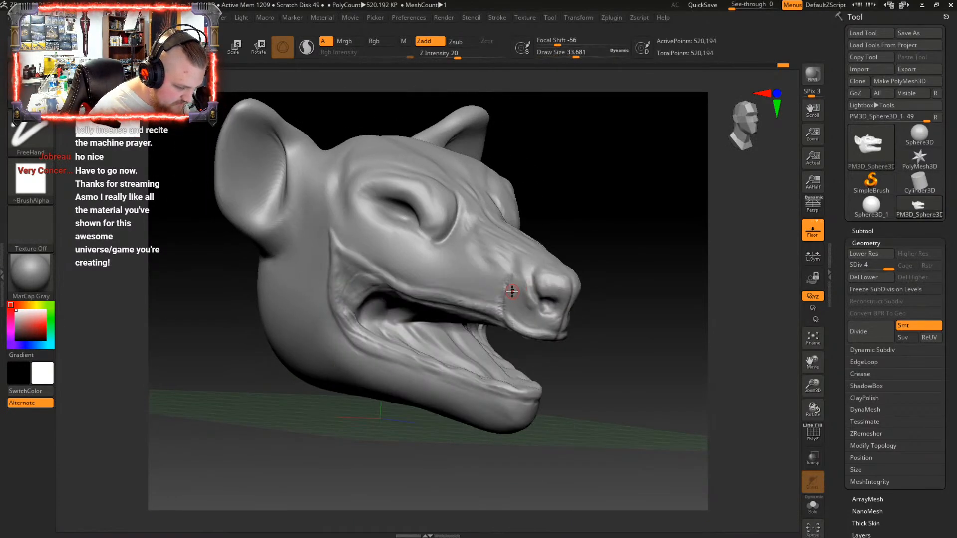
key(shift)
mouse_move(505, 288)
shift+right_down()
mouse_move(523, 320)
mouse_move(508, 285)
shift+right_up()
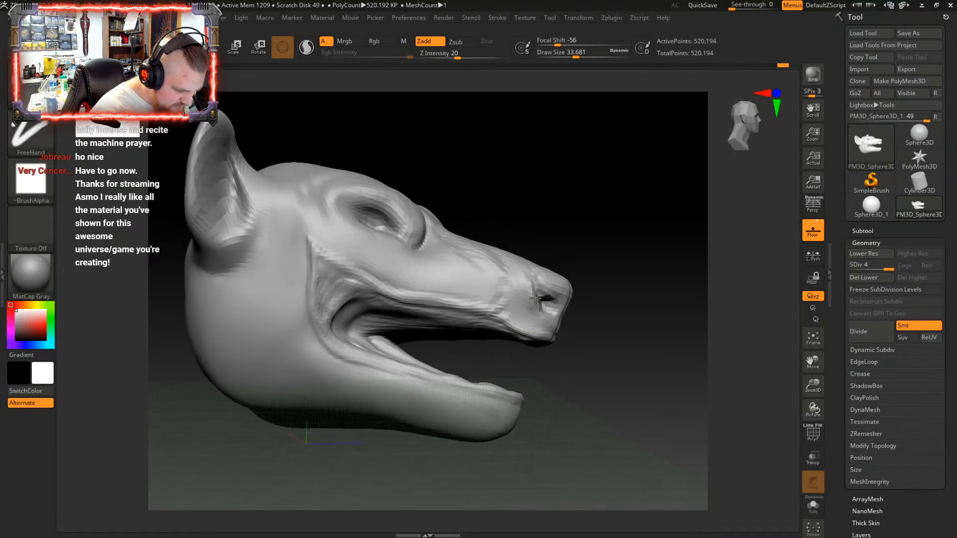
mouse_move(510, 321)
right_down()
mouse_move(555, 274)
mouse_move(573, 286)
mouse_move(528, 321)
mouse_move(652, 294)
right_up()
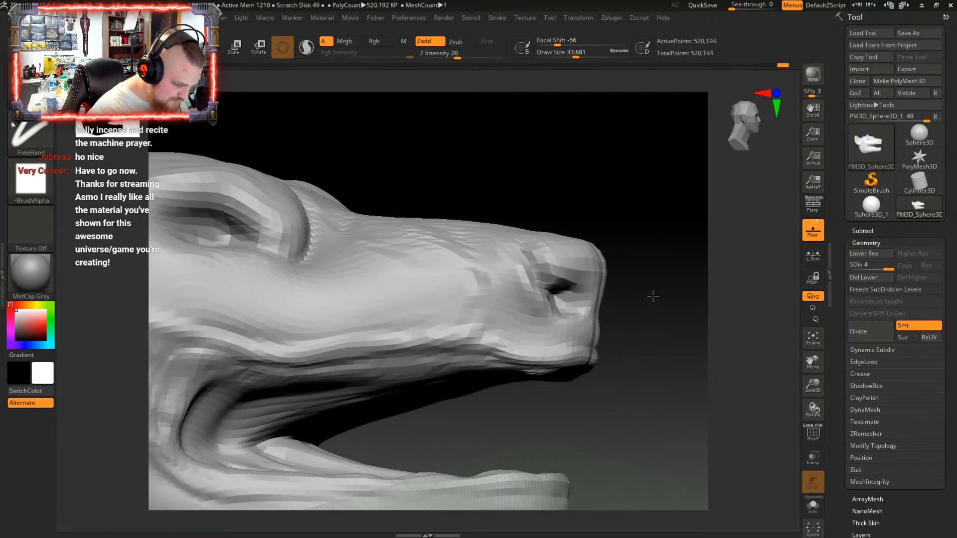
mouse_move(576, 289)
right_down()
mouse_move(543, 306)
mouse_move(539, 325)
mouse_move(506, 333)
mouse_move(518, 290)
right_up()
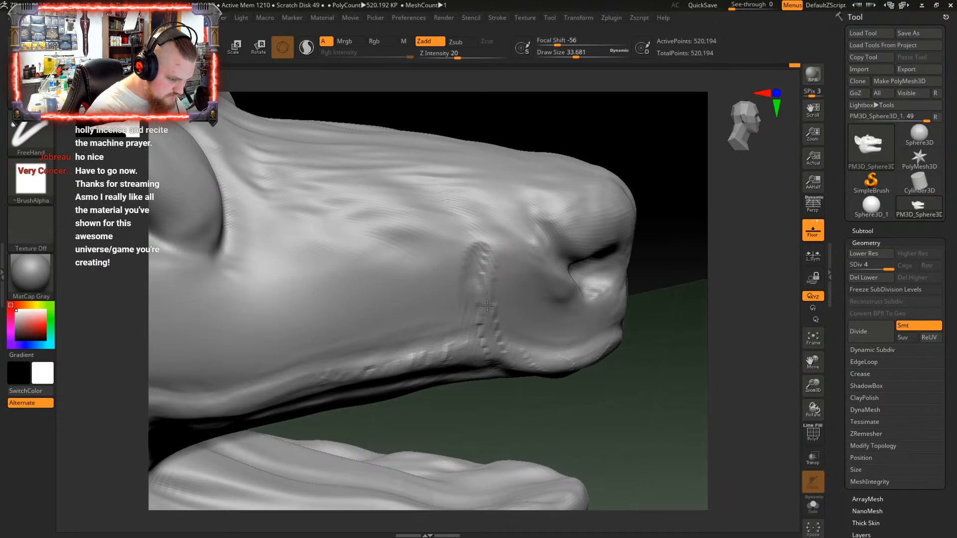
mouse_move(490, 271)
mouse_down()
mouse_move(476, 252)
mouse_move(465, 269)
mouse_up()
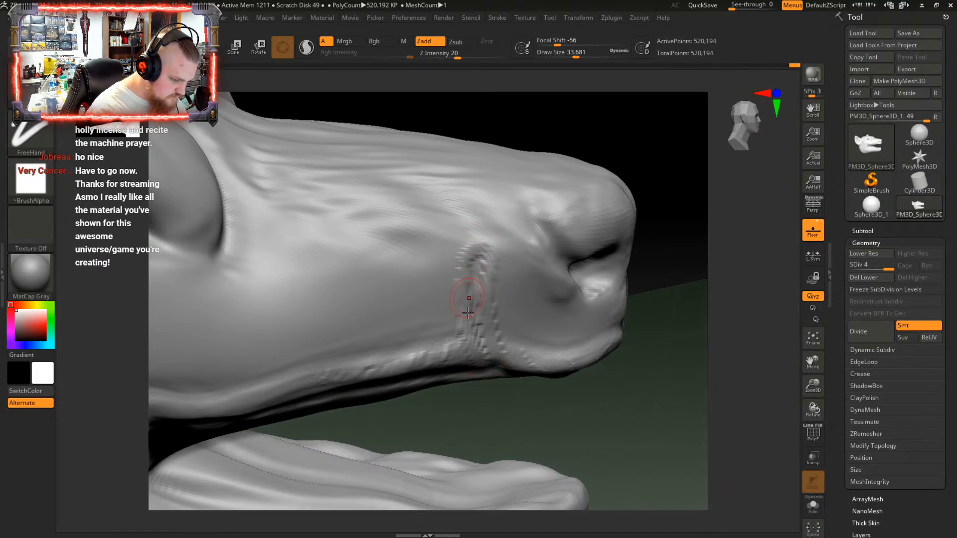
Smooth the added clay around the muzzle crease from the lip up to its top end
key(shift)
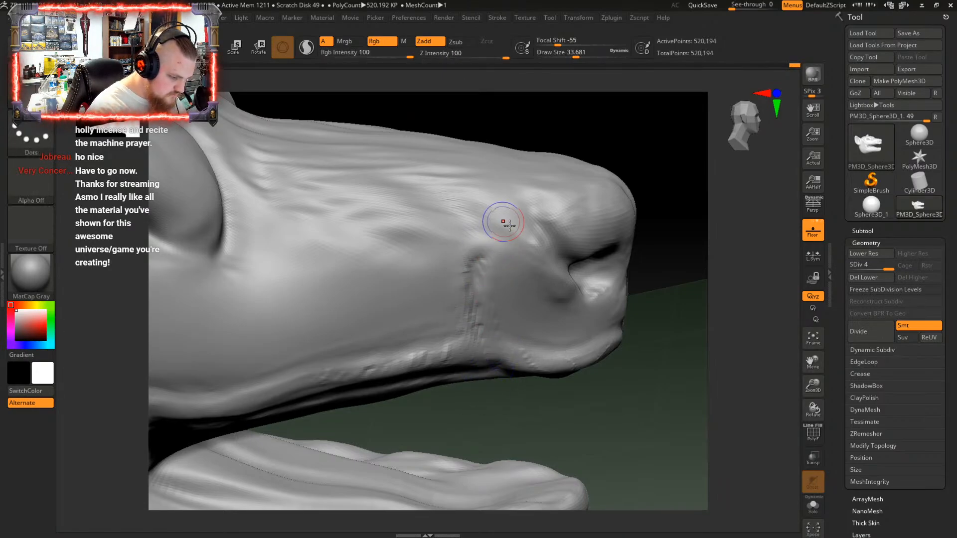
right_drag(509, 226, 519, 333)
mouse_move(476, 349)
shift+mouse_down()
mouse_move(468, 311)
mouse_move(491, 224)
shift+mouse_up()
mouse_move(506, 331)
right_down()
mouse_move(533, 353)
mouse_move(499, 365)
mouse_move(504, 354)
mouse_move(508, 391)
mouse_move(540, 303)
mouse_move(500, 357)
mouse_move(563, 324)
mouse_move(572, 334)
mouse_move(527, 368)
mouse_move(567, 314)
mouse_move(557, 321)
mouse_move(549, 312)
mouse_move(545, 331)
mouse_move(537, 268)
mouse_move(524, 271)
mouse_move(552, 249)
mouse_move(569, 283)
right_up()
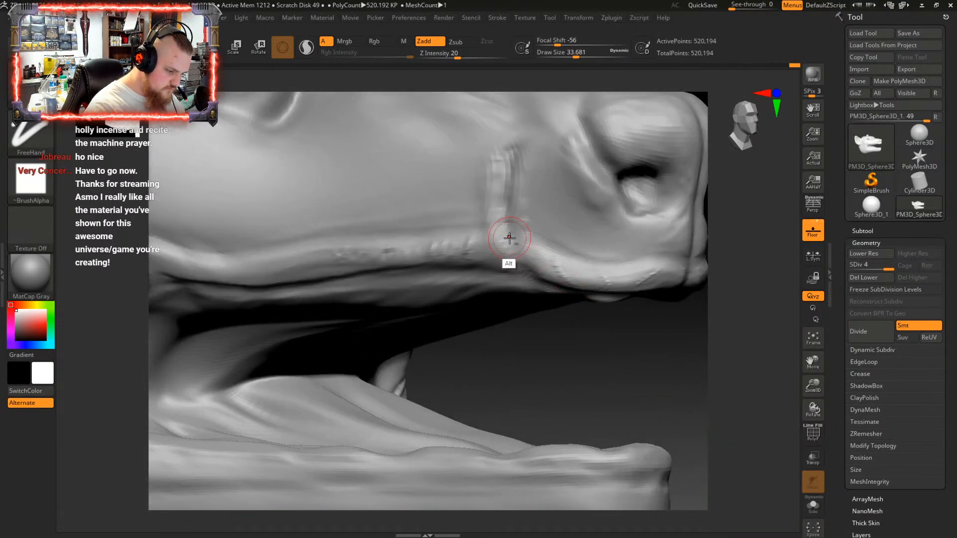
Carve the crease's lower end deeper into the upper lip and soften the cut
alt+right_drag(517, 226, 523, 235)
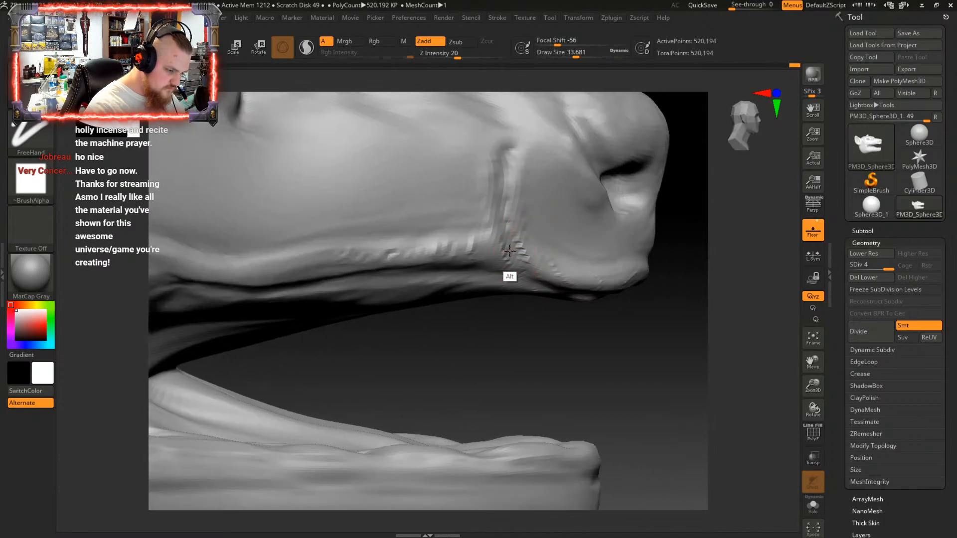
alt+drag(507, 235, 522, 265)
right_drag(523, 266, 512, 226)
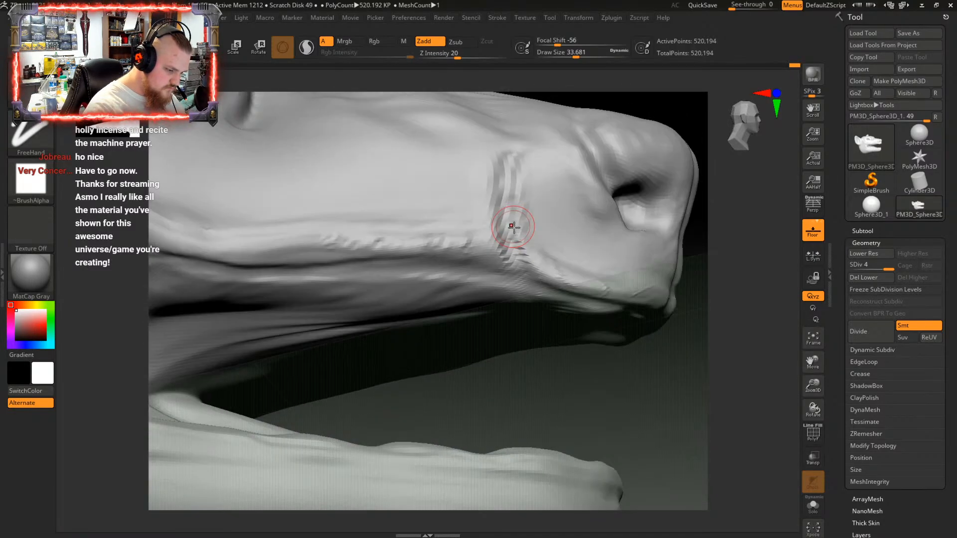
shift+drag(512, 225, 528, 266)
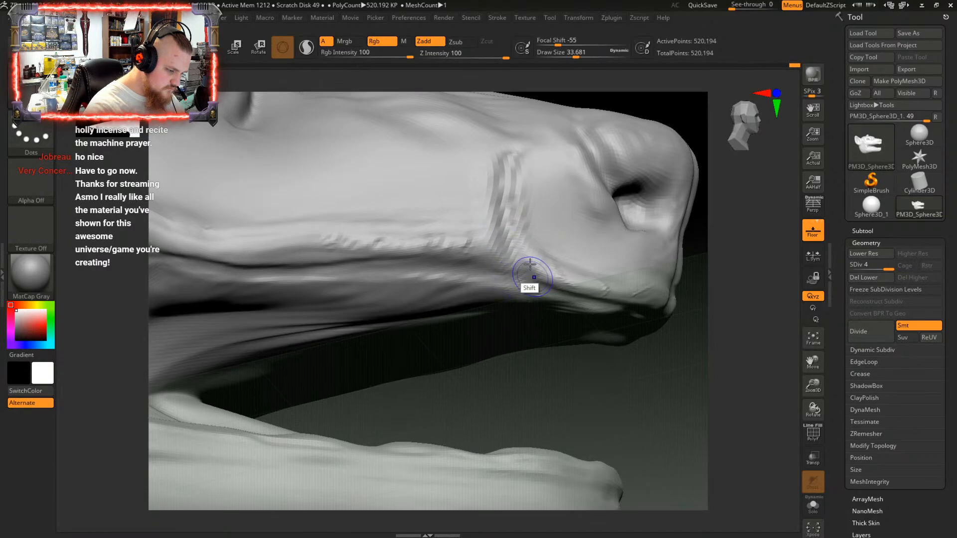
mouse_move(524, 213)
right_down()
mouse_move(530, 197)
mouse_move(530, 261)
mouse_move(544, 248)
right_up()
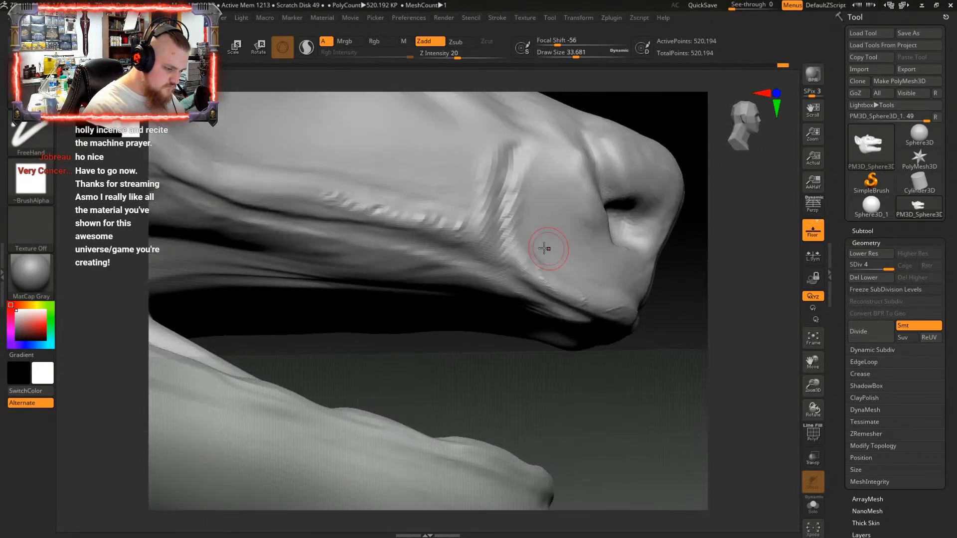
key(shift)
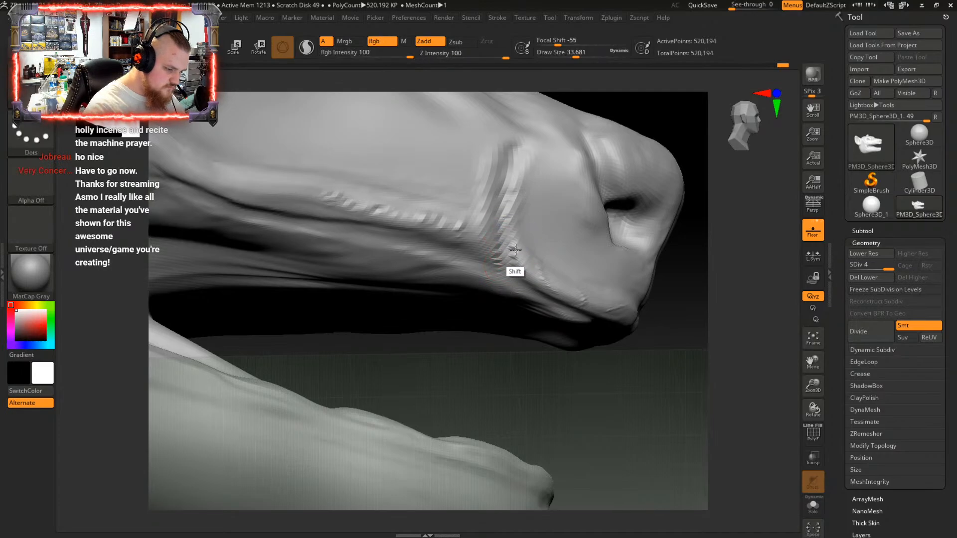
mouse_move(502, 255)
right_down()
mouse_move(510, 205)
mouse_move(534, 213)
mouse_move(567, 134)
mouse_move(581, 154)
mouse_move(582, 266)
mouse_move(504, 252)
mouse_move(508, 294)
mouse_move(512, 245)
right_up()
Set the draw size to about 7.28 and carve a thin groove along the muzzle crease down to the lip
key(space)
drag(509, 257, 503, 261)
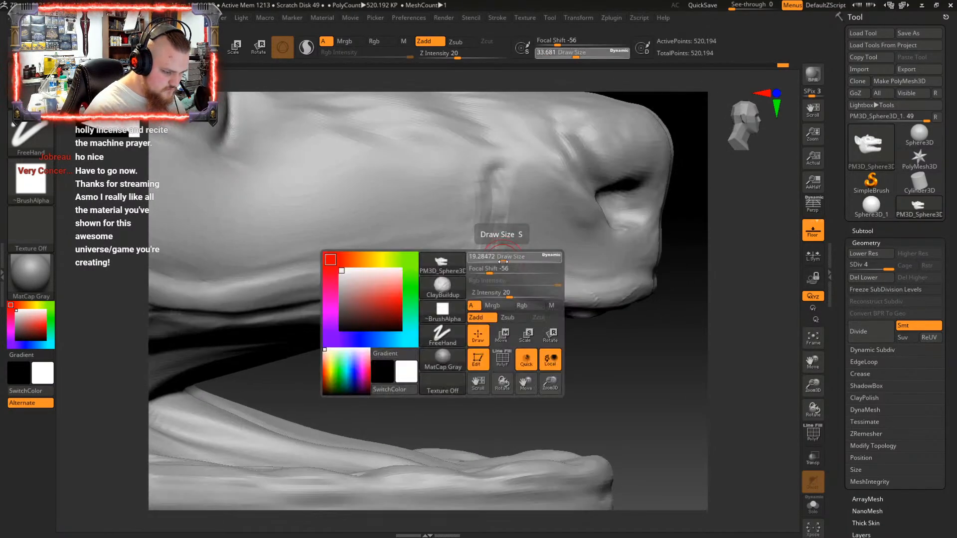
key(space)
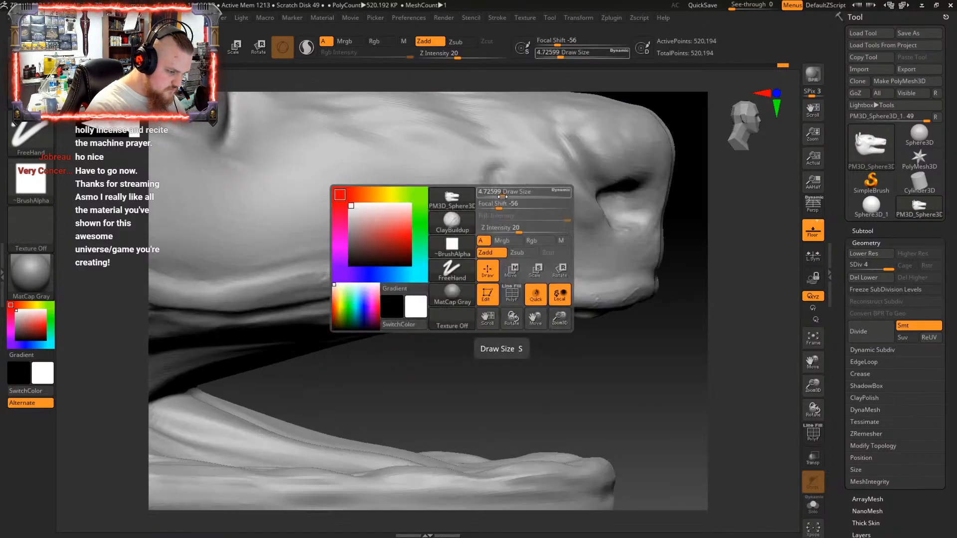
drag(502, 193, 504, 195)
key(alt)
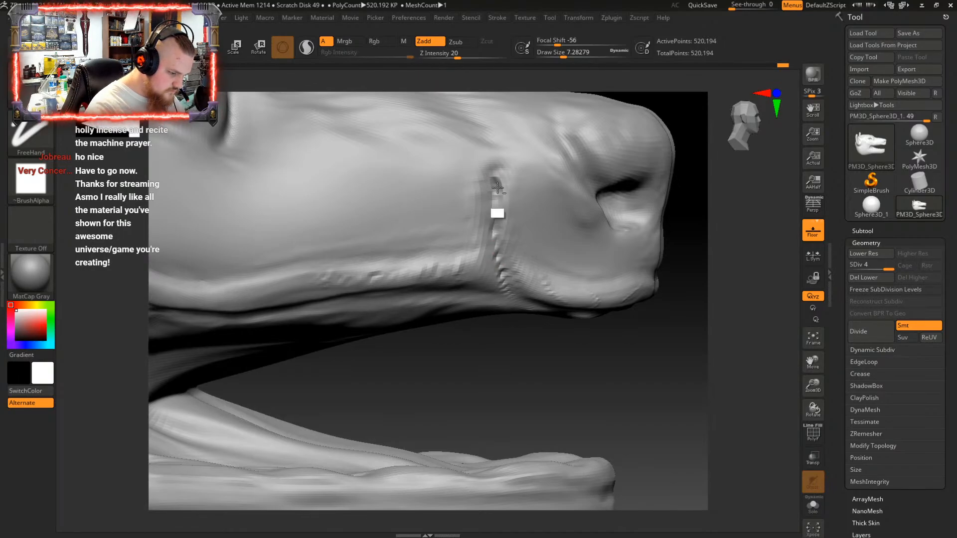
mouse_move(511, 186)
right_down()
mouse_move(499, 199)
mouse_move(486, 195)
mouse_move(522, 201)
mouse_move(507, 279)
right_up()
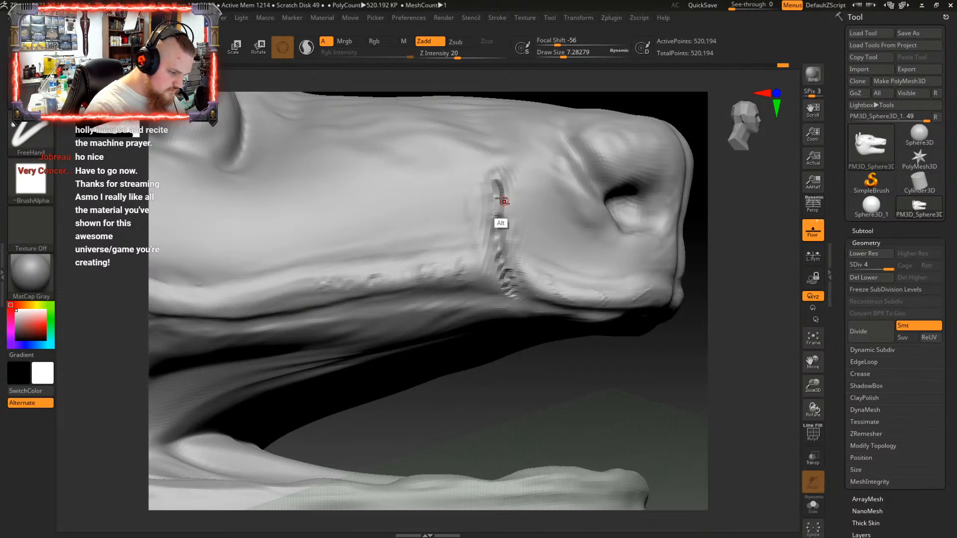
Lightly smooth the thin groove and the surface beside it on the muzzle
key(shift)
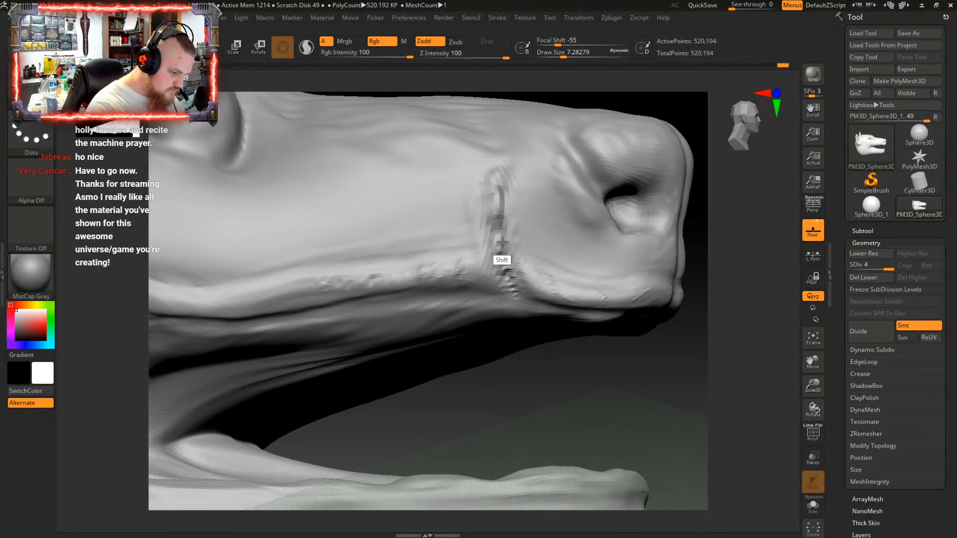
mouse_move(515, 230)
shift+right_down()
mouse_move(513, 180)
mouse_move(522, 196)
mouse_move(496, 251)
mouse_move(489, 234)
shift+right_up()
mouse_move(489, 235)
shift+mouse_down()
mouse_move(477, 258)
mouse_move(479, 235)
shift+mouse_up()
mouse_move(479, 236)
right_down()
mouse_move(517, 298)
mouse_move(517, 281)
mouse_move(533, 331)
mouse_move(506, 292)
mouse_move(519, 282)
right_up()
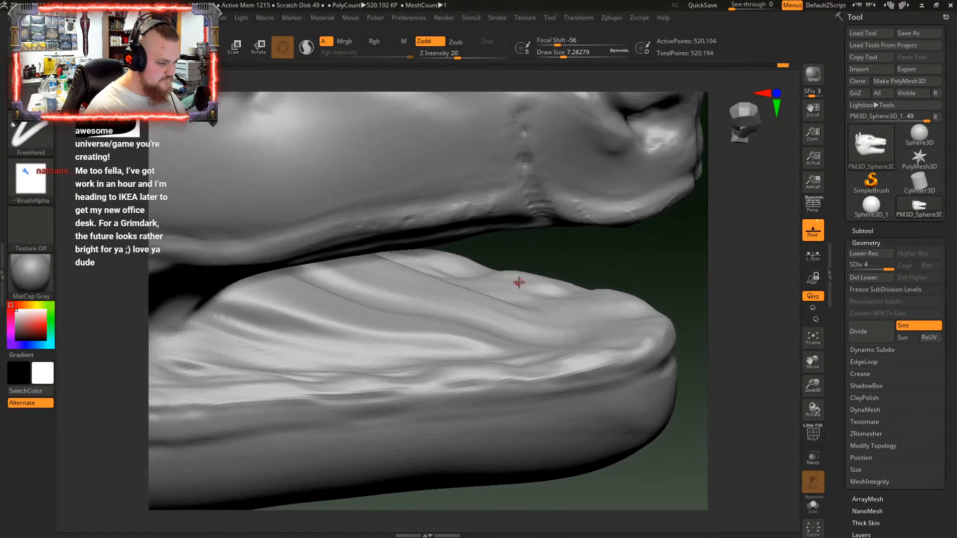
Undo the muzzle crease strokes one after another until the surface behind the nostril is back to its uncreased shape
key(ctrl)
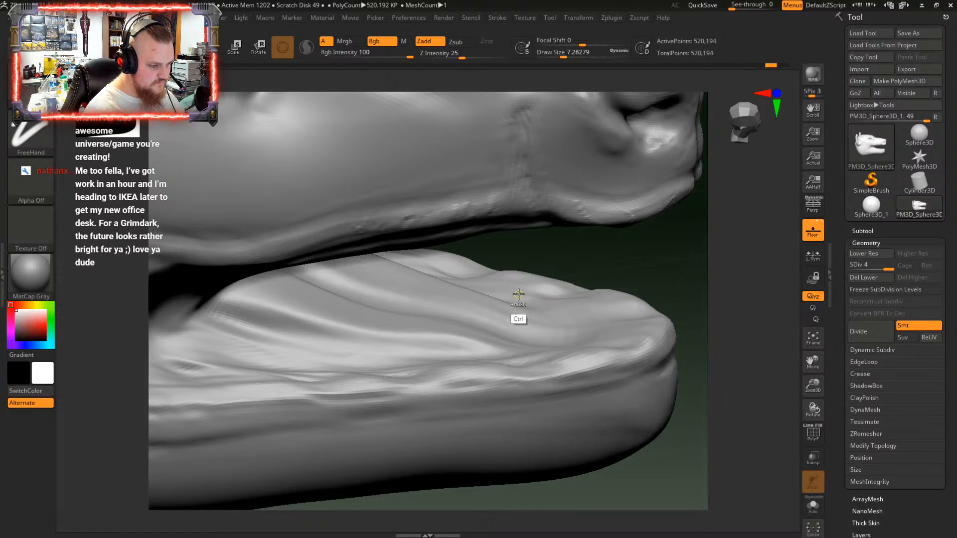
key(ctrl+z)
key(ctrl+z)
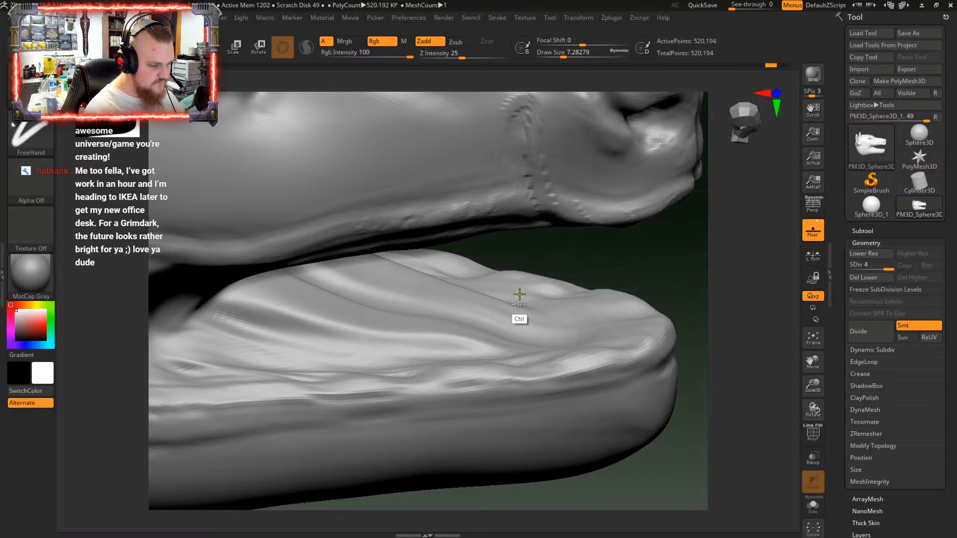
key(ctrl+z)
key(ctrl+z)
key(ctrl+z)
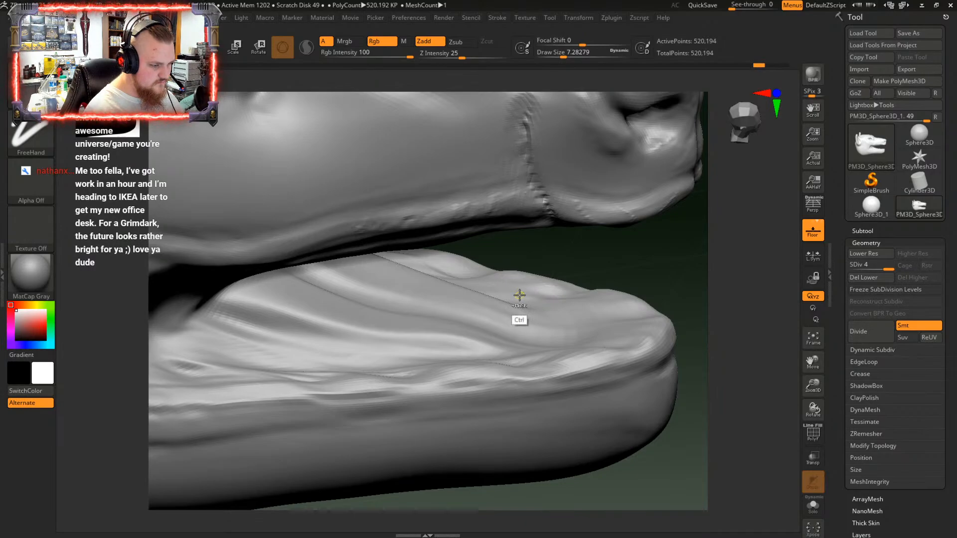
key(ctrl+z)
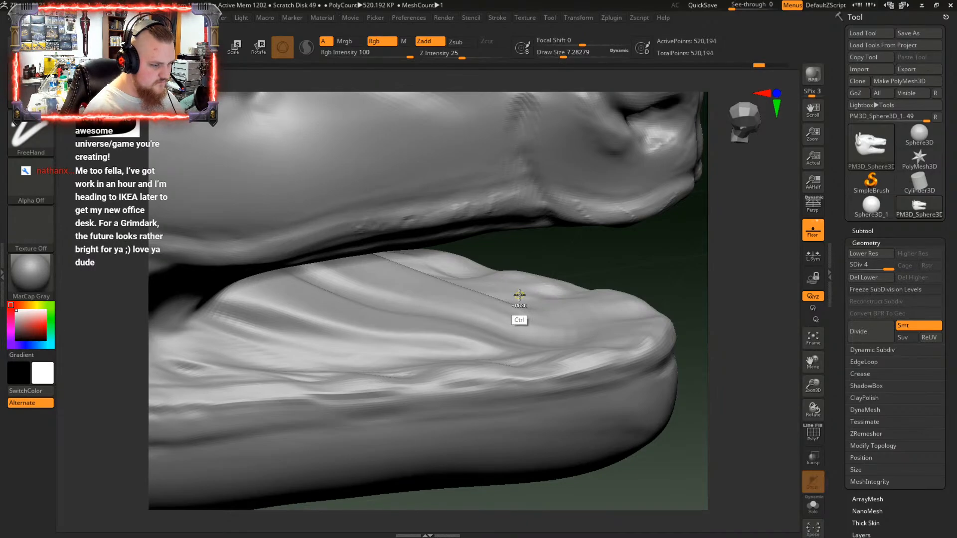
key(ctrl+z)
key(ctrl+z)
key(ctrl+z)
key(ctrl+z)
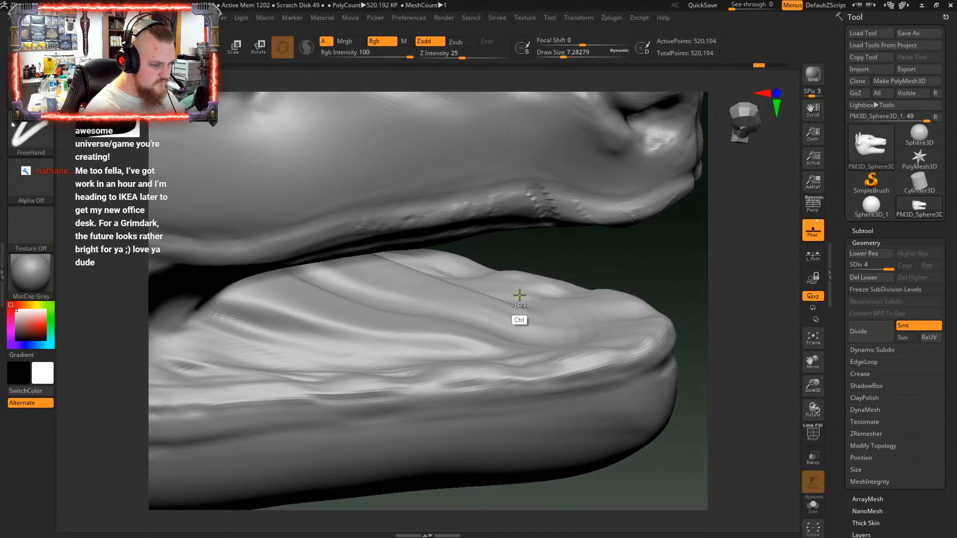
Smooth away the small wrinkle cuts along the front of the upper lip, accepting the loss of the newer undo history
mouse_move(560, 241)
mouse_down()
mouse_move(532, 214)
mouse_move(558, 259)
mouse_move(508, 362)
mouse_up()
alt+drag(520, 293, 498, 310)
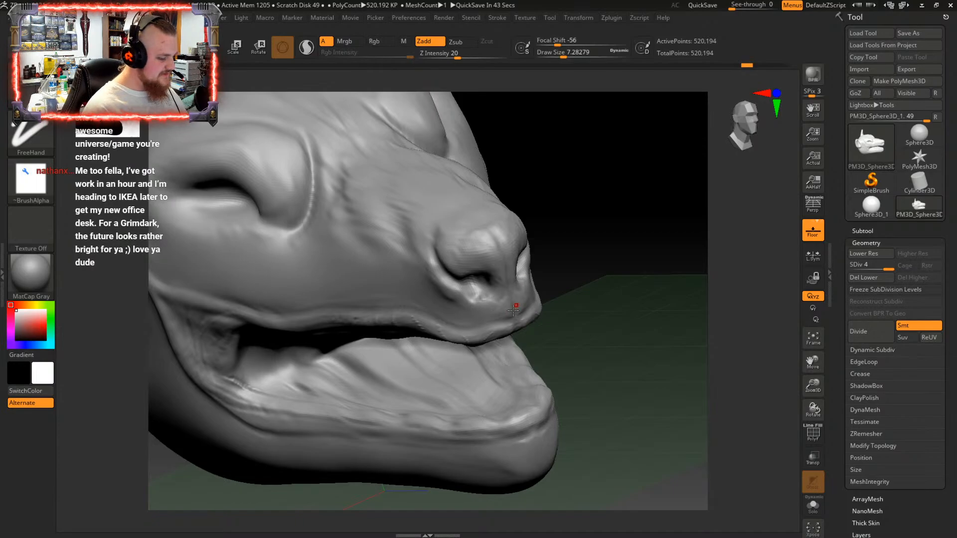
right_drag(513, 310, 647, 319)
alt+right_drag(566, 310, 671, 290)
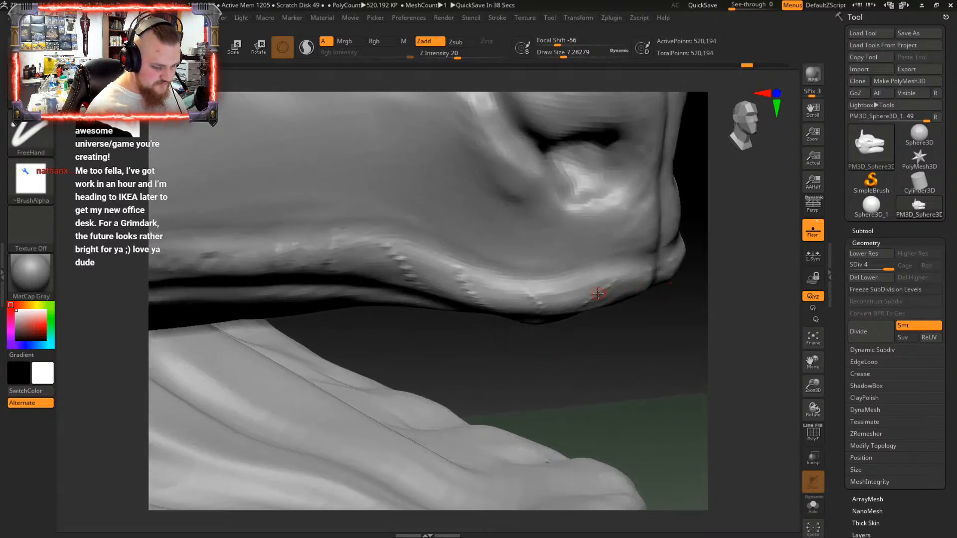
key(shift)
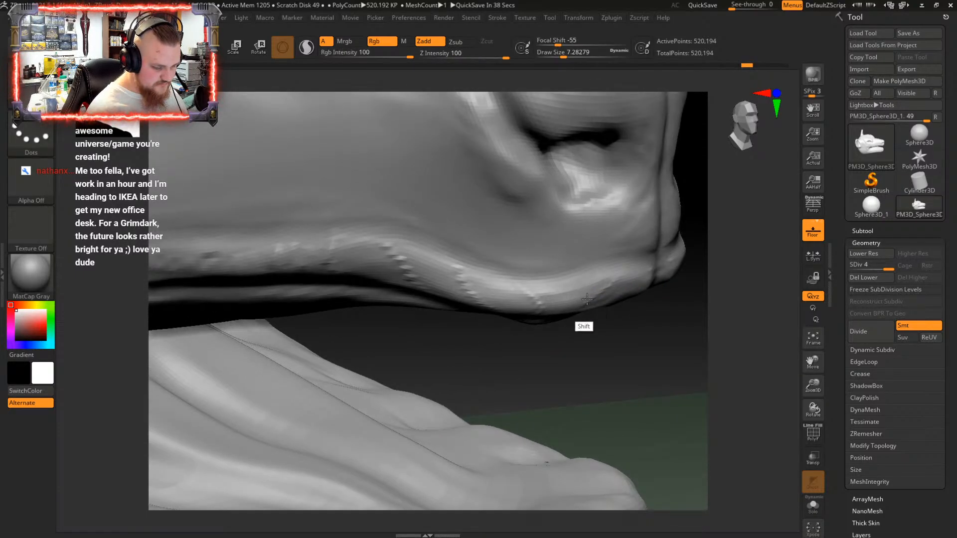
shift+click(520, 288)
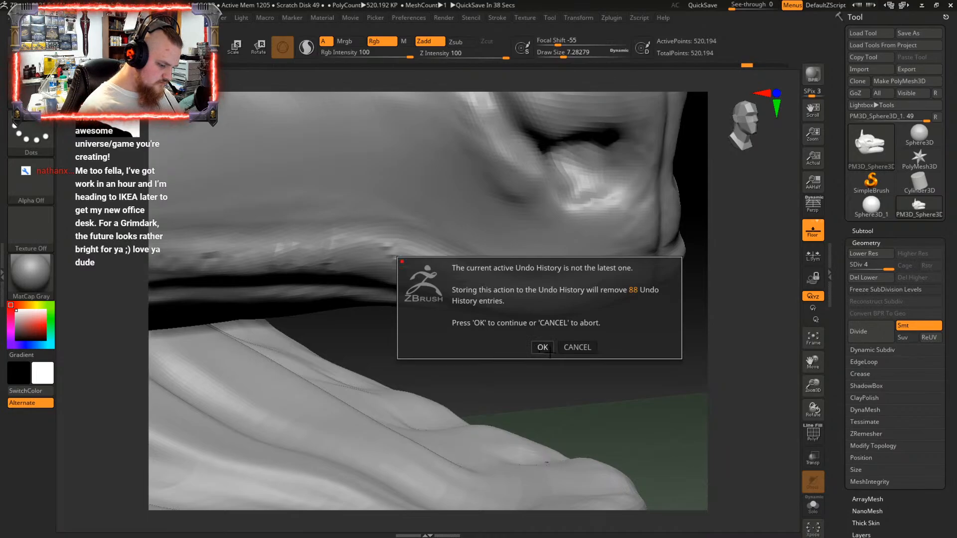
click(543, 348)
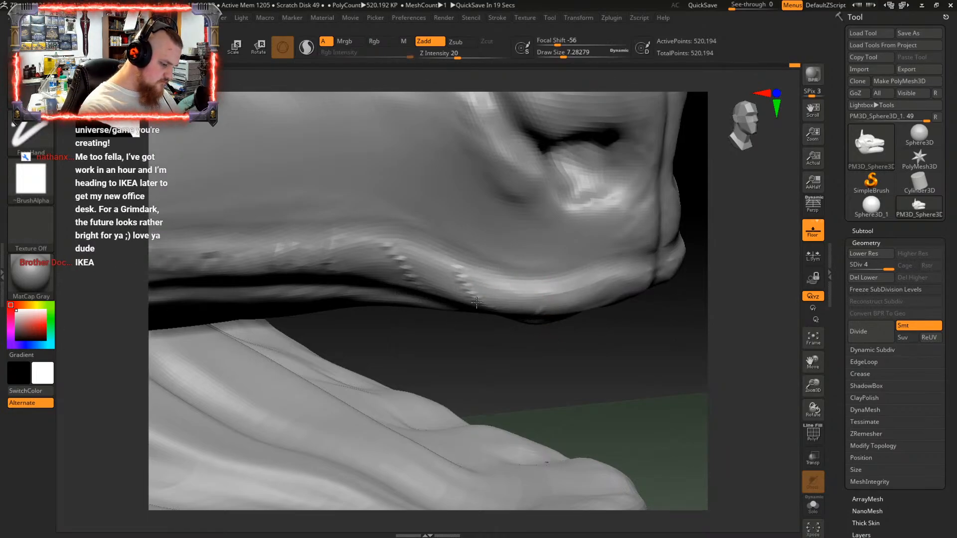
key(shift)
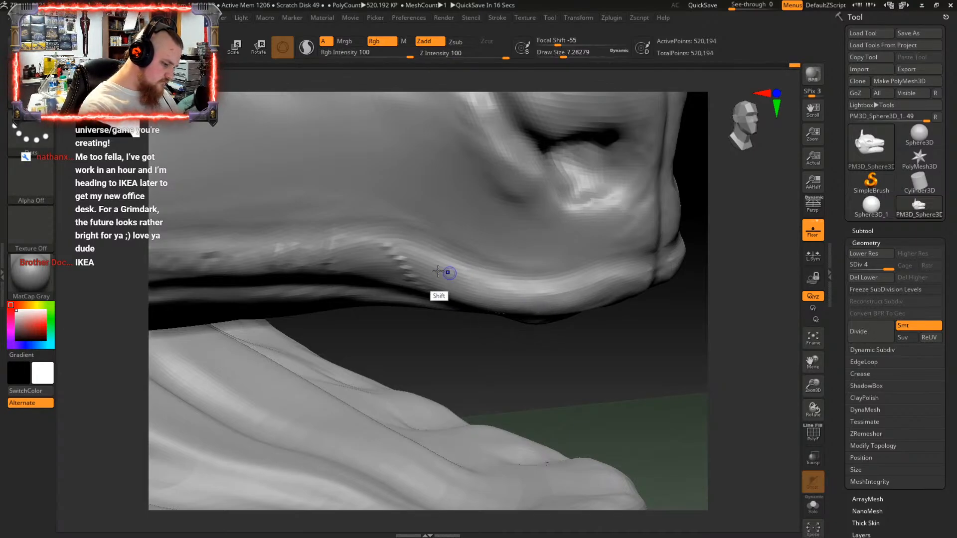
mouse_move(423, 272)
shift+mouse_down()
mouse_move(415, 270)
mouse_move(413, 285)
shift+mouse_up()
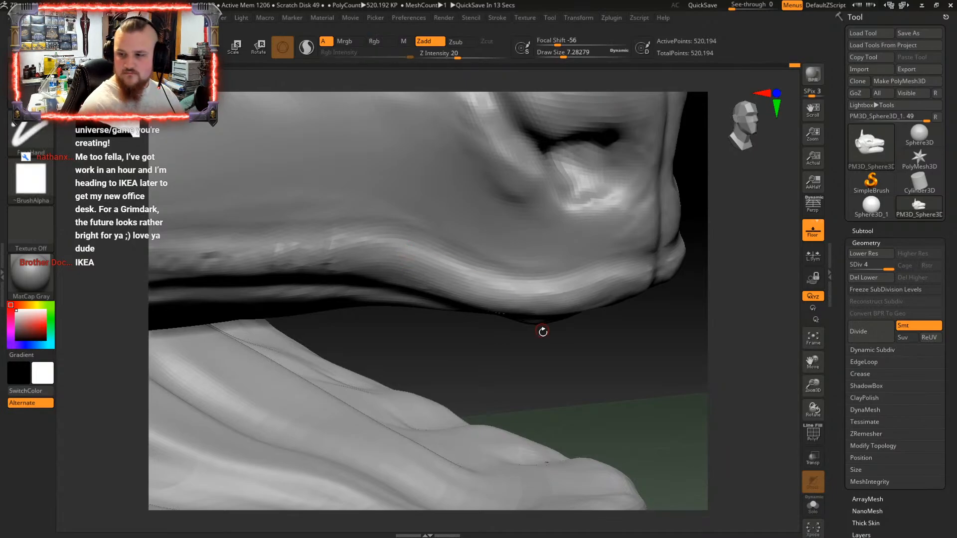
Smooth out the remaining rough wrinkle marks along the rear part of the upper lip
mouse_move(548, 348)
mouse_down()
mouse_move(556, 354)
mouse_move(598, 321)
mouse_move(549, 354)
mouse_up()
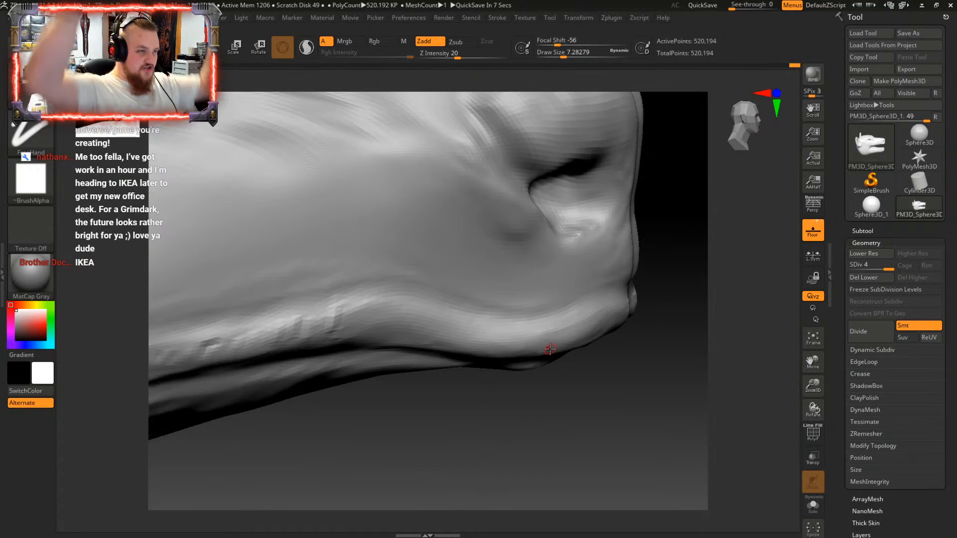
drag(550, 349, 434, 336)
key(space)
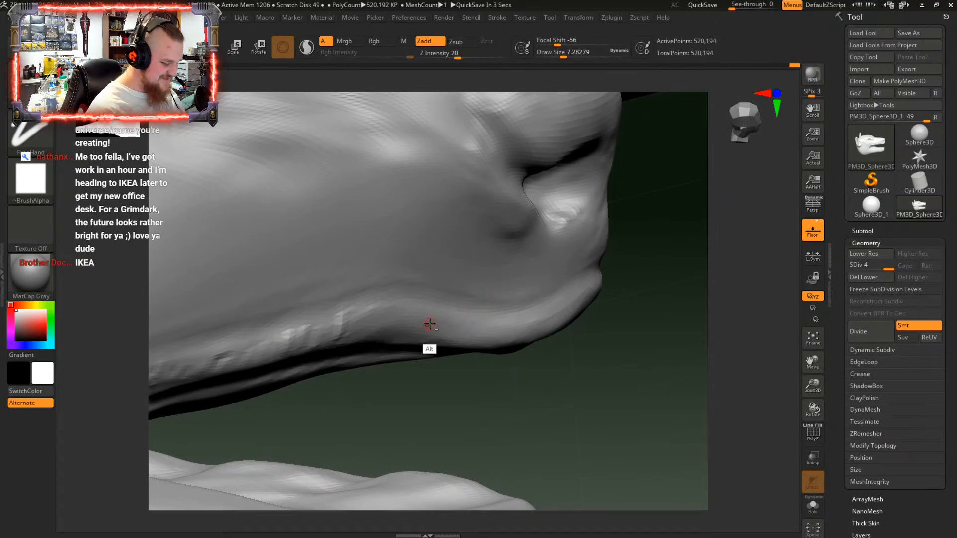
mouse_move(443, 327)
shift+right_down()
mouse_move(506, 295)
mouse_move(504, 304)
mouse_move(504, 254)
mouse_move(517, 310)
mouse_move(517, 250)
shift+right_up()
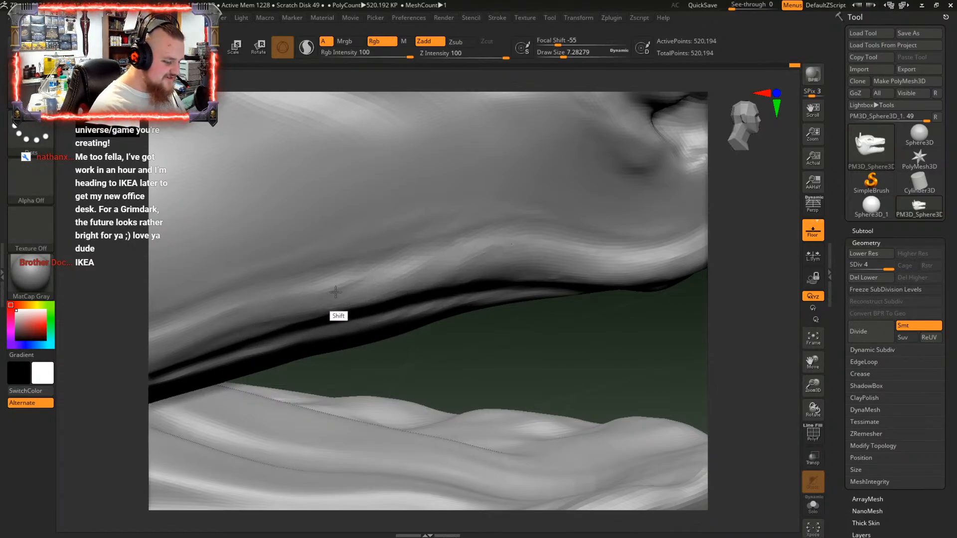
Carve two thin grooves inside the mouth corner, one down its rear edge and one forward beneath the upper lip
mouse_move(507, 269)
right_down()
mouse_move(494, 242)
mouse_move(513, 251)
mouse_move(477, 242)
mouse_move(495, 263)
mouse_move(527, 267)
mouse_move(508, 274)
mouse_move(520, 276)
right_up()
alt+right_drag(441, 286, 421, 222)
alt+drag(405, 208, 436, 349)
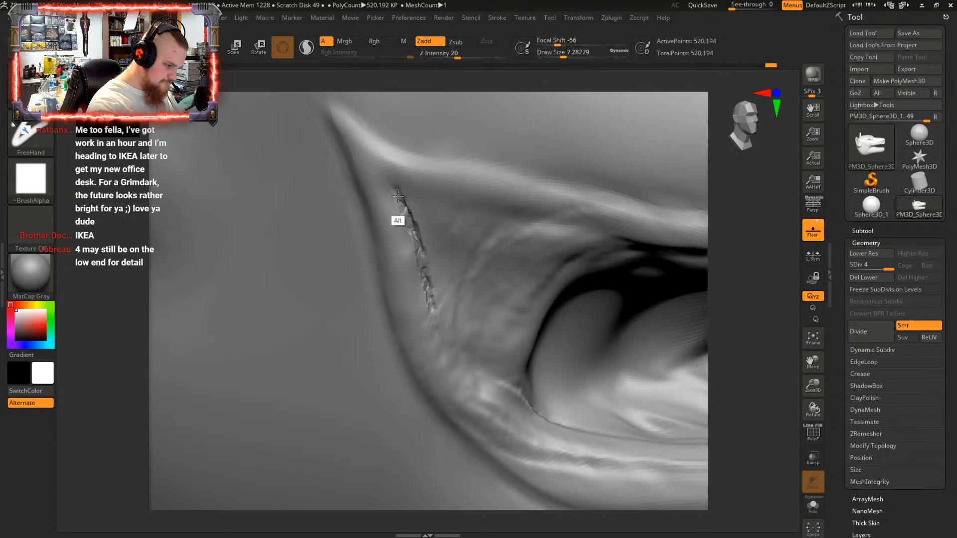
mouse_move(429, 205)
right_down()
mouse_move(419, 154)
mouse_move(425, 202)
right_up()
mouse_move(400, 195)
alt+mouse_down()
mouse_move(421, 208)
mouse_move(539, 218)
alt+mouse_up()
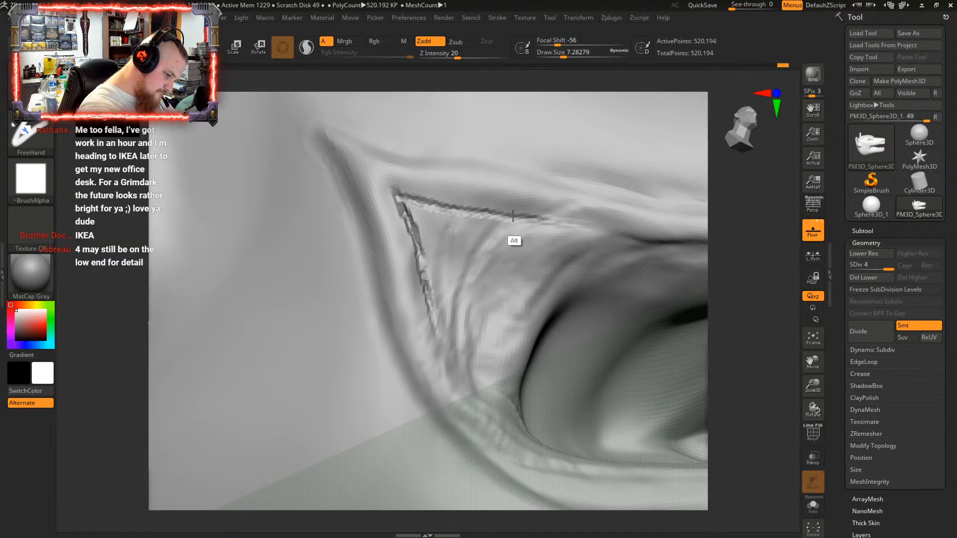
mouse_move(396, 195)
alt+mouse_down()
mouse_move(560, 223)
mouse_move(500, 212)
mouse_move(500, 219)
mouse_move(507, 215)
alt+mouse_up()
Soften both grooves inside the mouth corner with smoothing strokes
mouse_move(496, 215)
shift+mouse_down()
mouse_move(399, 199)
mouse_move(413, 215)
mouse_move(440, 338)
mouse_move(401, 204)
mouse_move(430, 282)
shift+mouse_up()
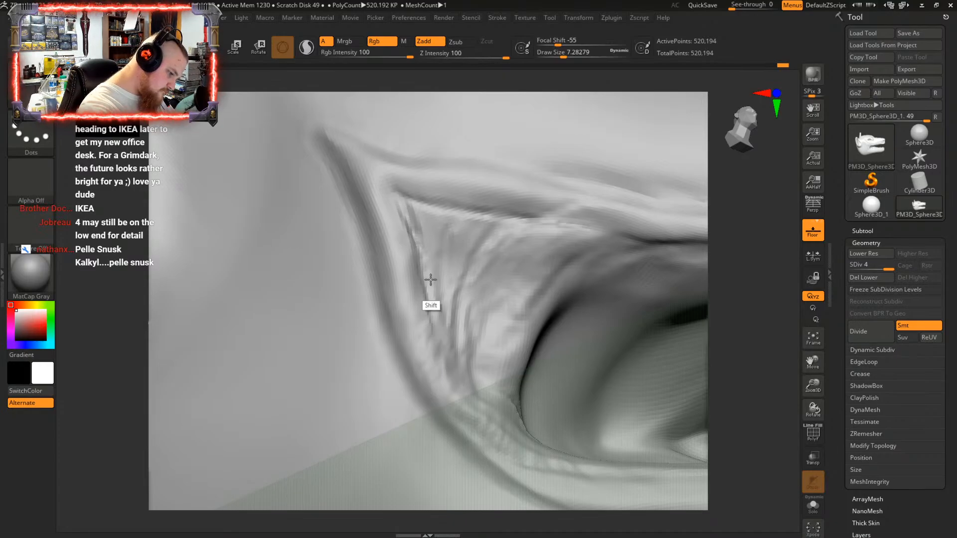
key(ctrl+z)
key(ctrl+z)
key(ctrl+z)
key(ctrl+z)
key(ctrl+z)
key(ctrl+z)
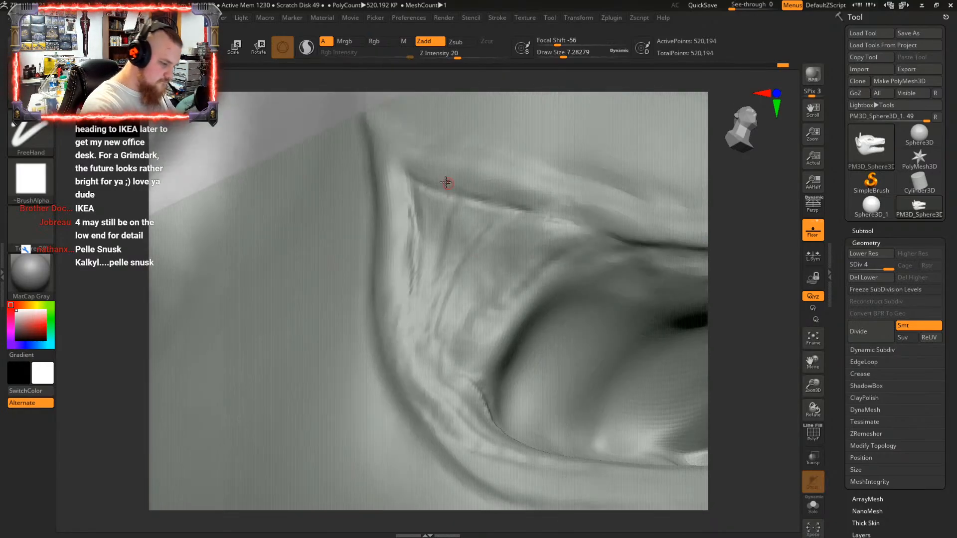
mouse_move(413, 209)
shift+mouse_down()
mouse_move(412, 280)
mouse_move(414, 273)
shift+mouse_up()
right_drag(422, 276, 462, 226)
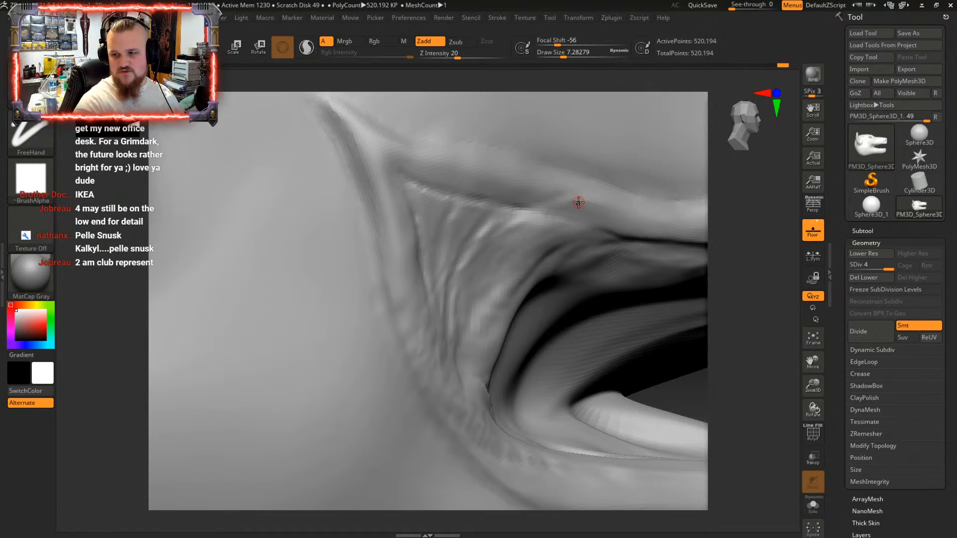
Carve a groove from the mouth corner down along the lower lip's inner edge and smooth it
right_drag(579, 201, 418, 311)
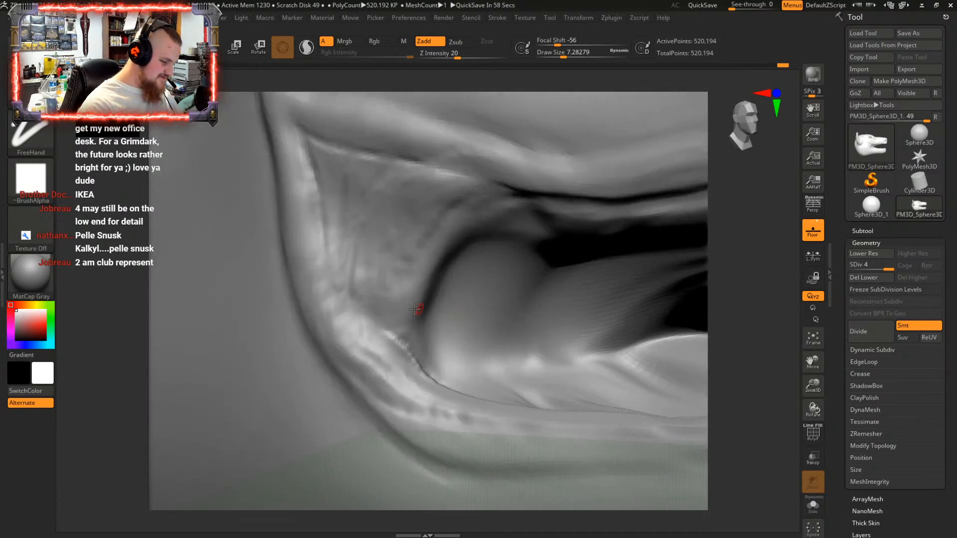
right_drag(338, 295, 330, 278)
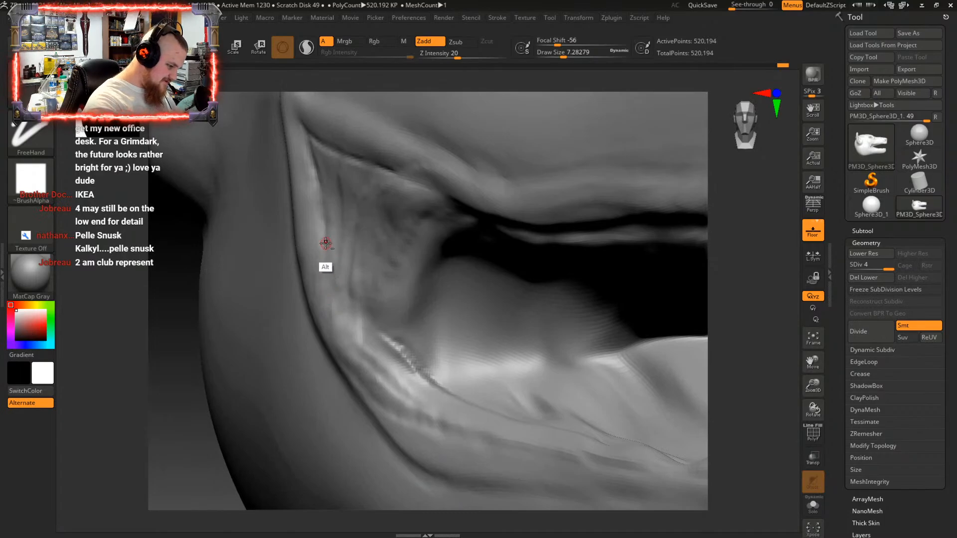
alt+drag(326, 243, 340, 318)
alt+drag(329, 279, 347, 330)
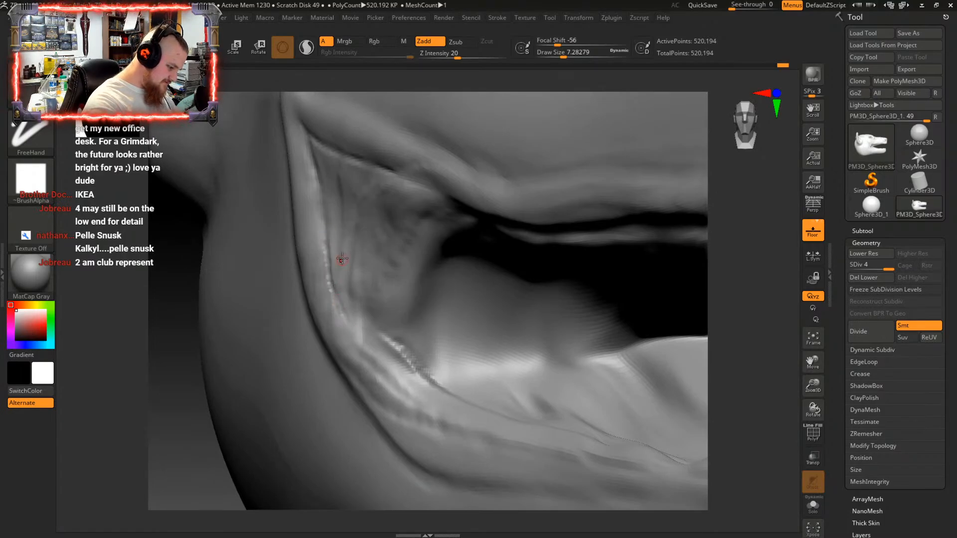
mouse_move(348, 268)
right_down()
mouse_move(366, 331)
mouse_move(325, 284)
mouse_move(360, 287)
right_up()
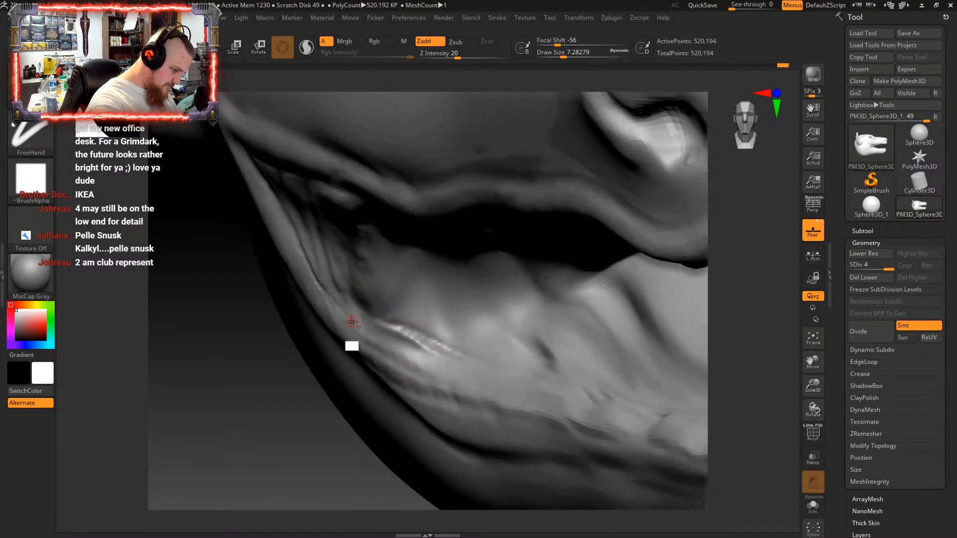
right_drag(375, 338, 366, 321)
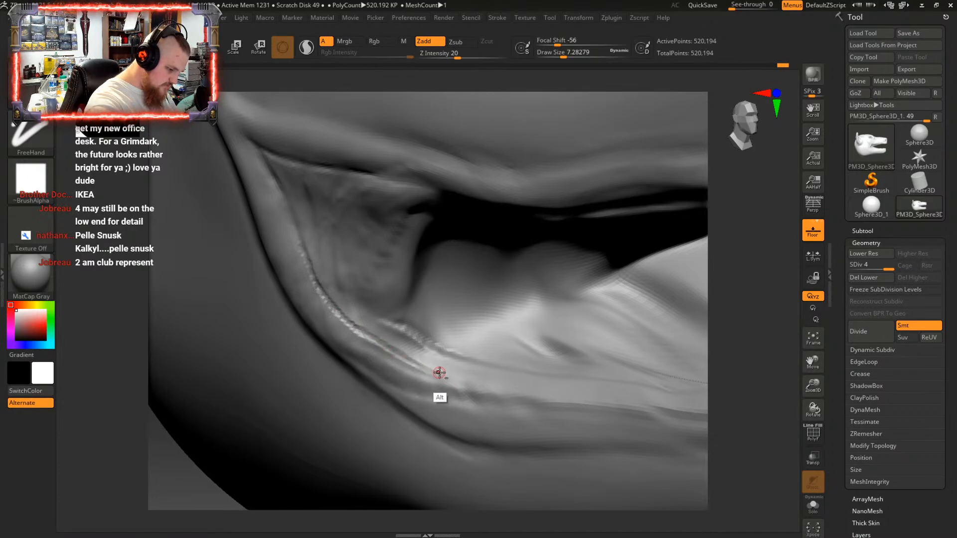
shift+drag(315, 280, 309, 258)
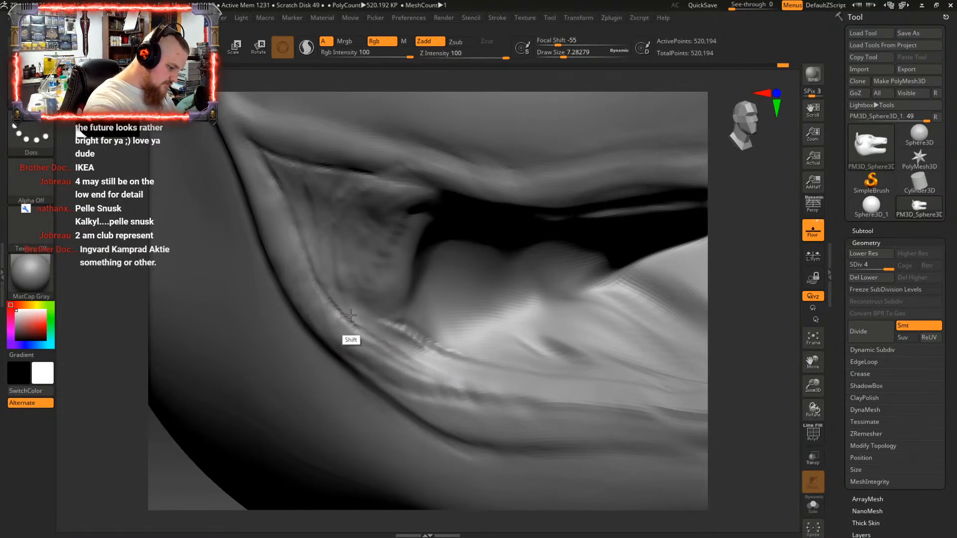
Extend the groove beneath the upper lip forward from the mouth corner and soften the cut
mouse_move(315, 278)
right_down()
mouse_move(466, 360)
mouse_move(513, 240)
mouse_move(566, 270)
right_up()
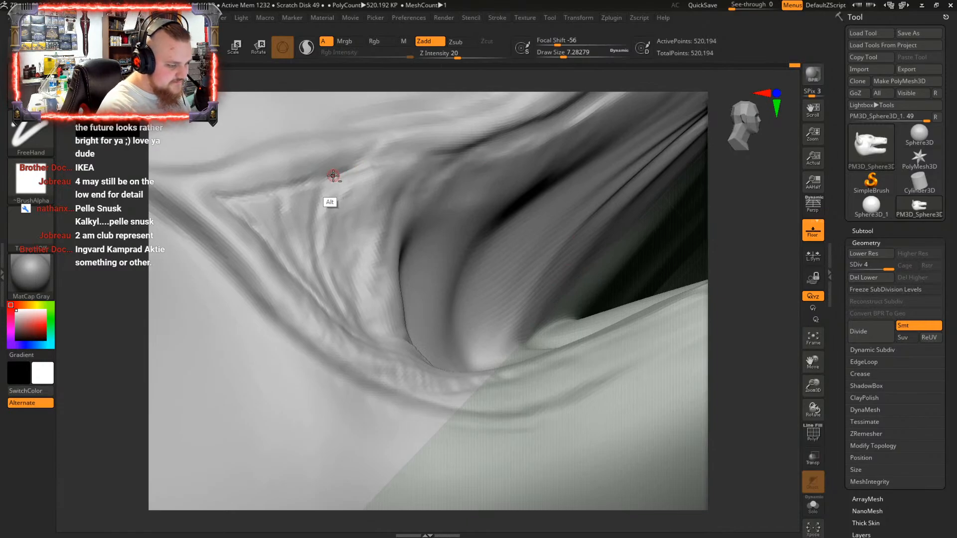
mouse_move(338, 175)
alt+mouse_down()
mouse_move(471, 154)
mouse_move(335, 174)
alt+mouse_up()
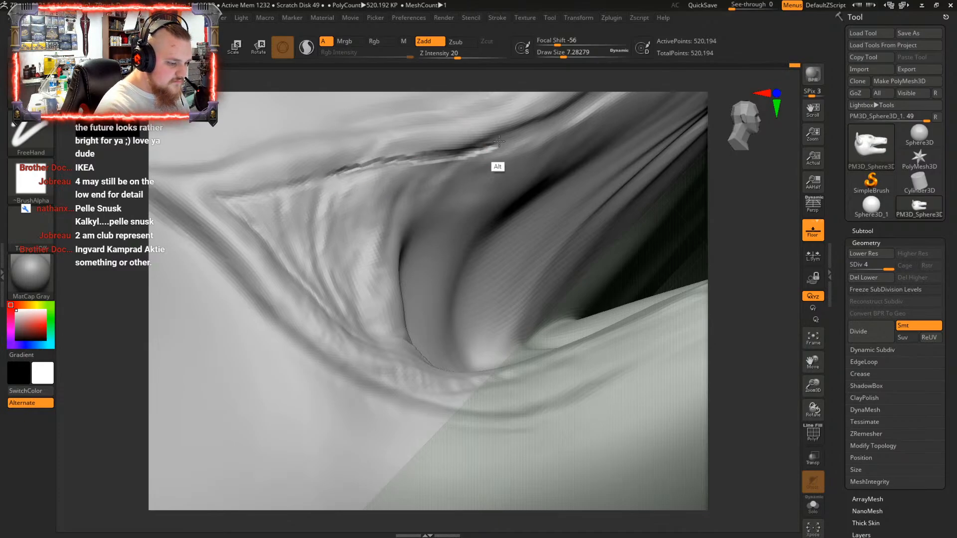
key(shift)
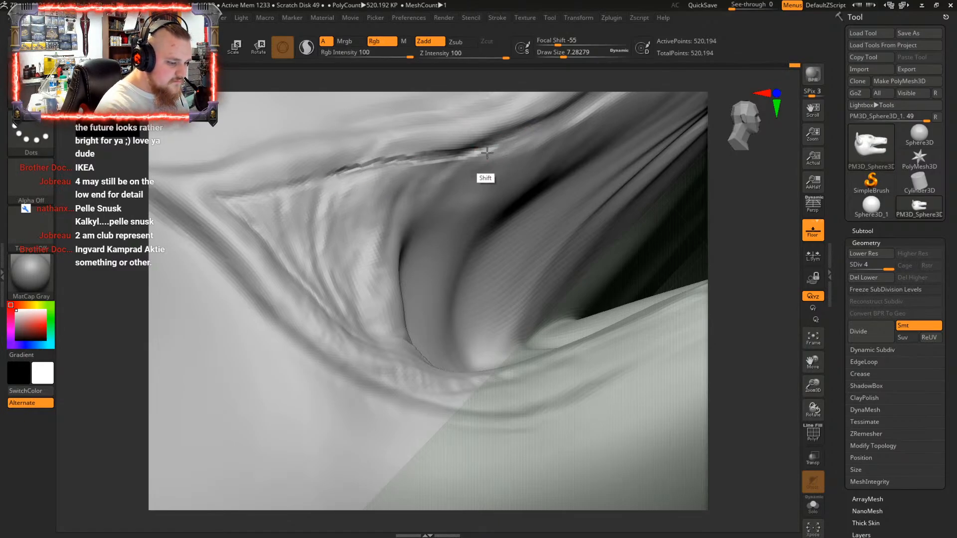
mouse_move(429, 161)
shift+mouse_down()
mouse_move(318, 186)
mouse_move(341, 170)
mouse_move(506, 141)
mouse_move(363, 171)
mouse_move(362, 163)
mouse_move(437, 155)
shift+mouse_up()
Smooth the rough ridge on the inside of the lower lip near the mouth corner
mouse_move(532, 142)
right_down()
mouse_move(478, 192)
mouse_move(549, 237)
right_up()
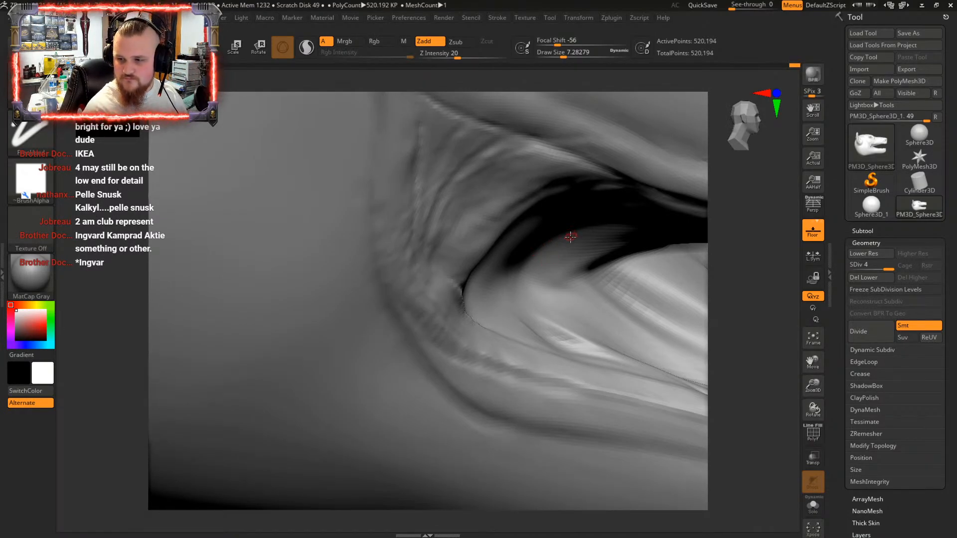
right_drag(570, 238, 543, 246)
key(shift)
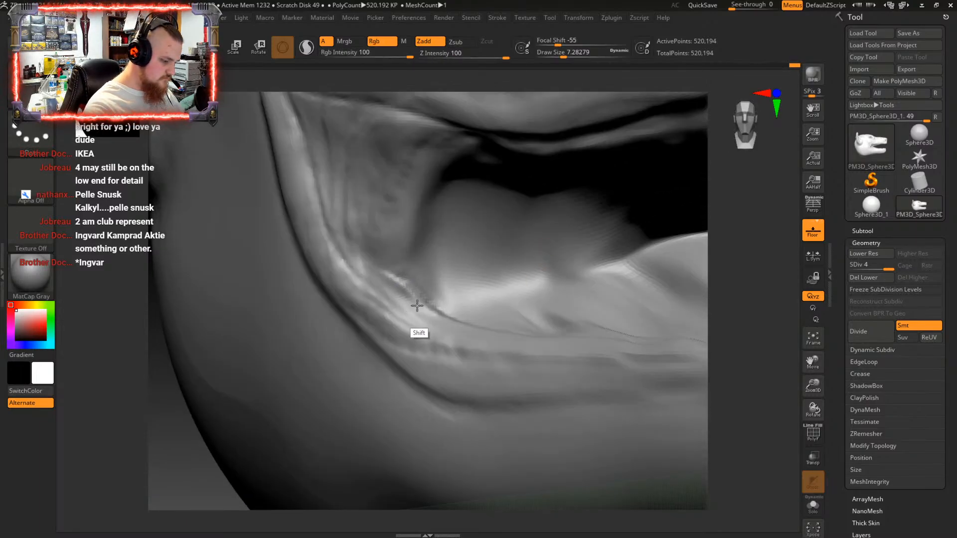
shift+drag(417, 306, 383, 273)
Carve several vertical wrinkles into the stretched skin inside the mouth corner and lightly smooth them
right_drag(421, 276, 504, 264)
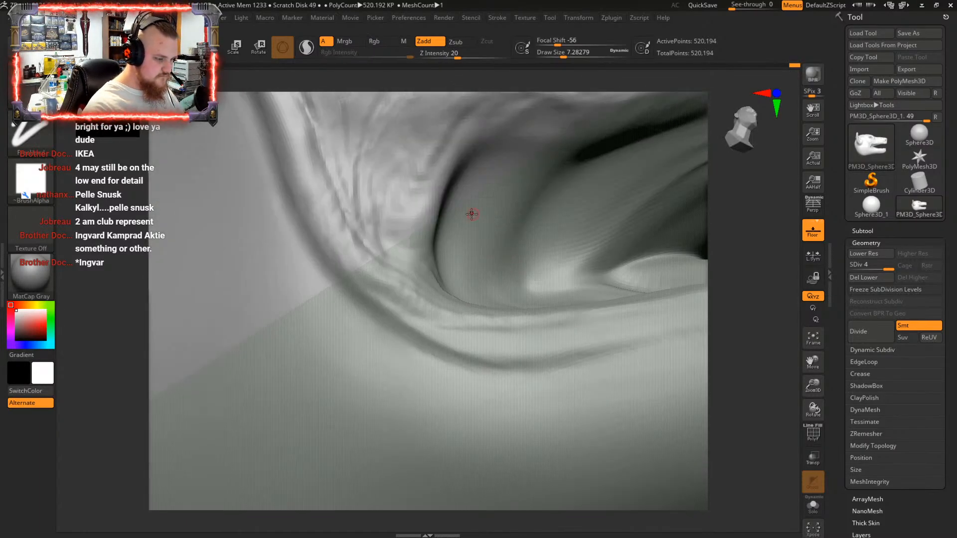
right_drag(471, 214, 487, 261)
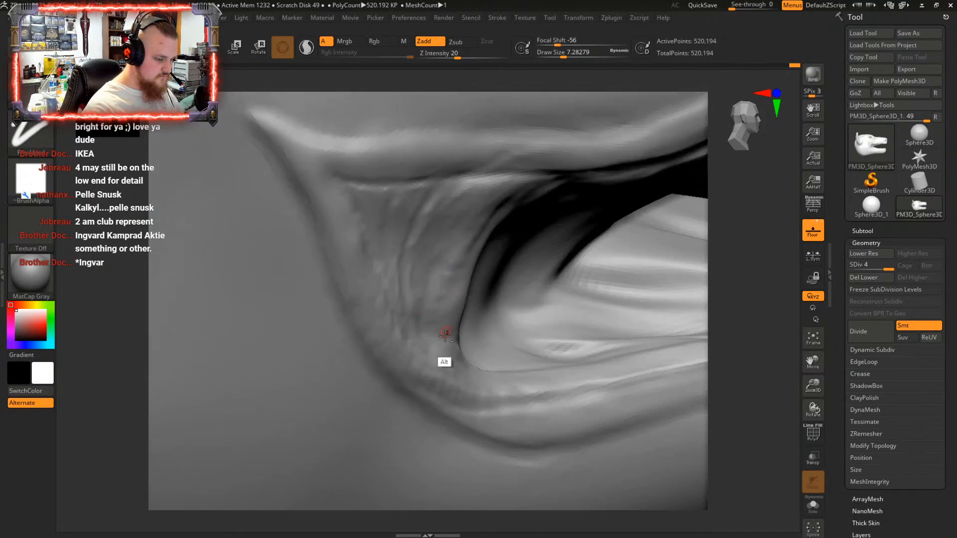
alt+drag(446, 334, 482, 209)
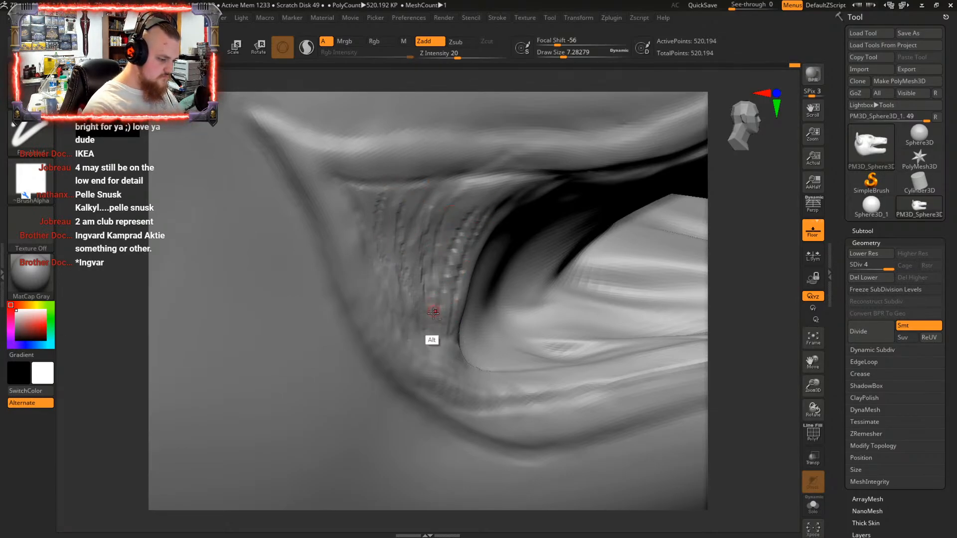
key(shift)
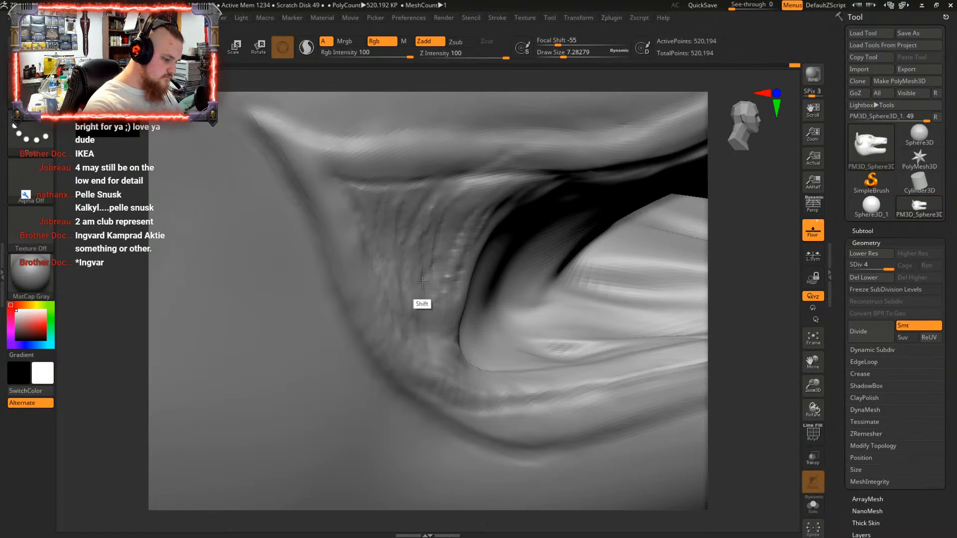
Carve further vertical wrinkles into the stretched skin between the lips at the mouth corner and soften them
right_drag(483, 271, 426, 264)
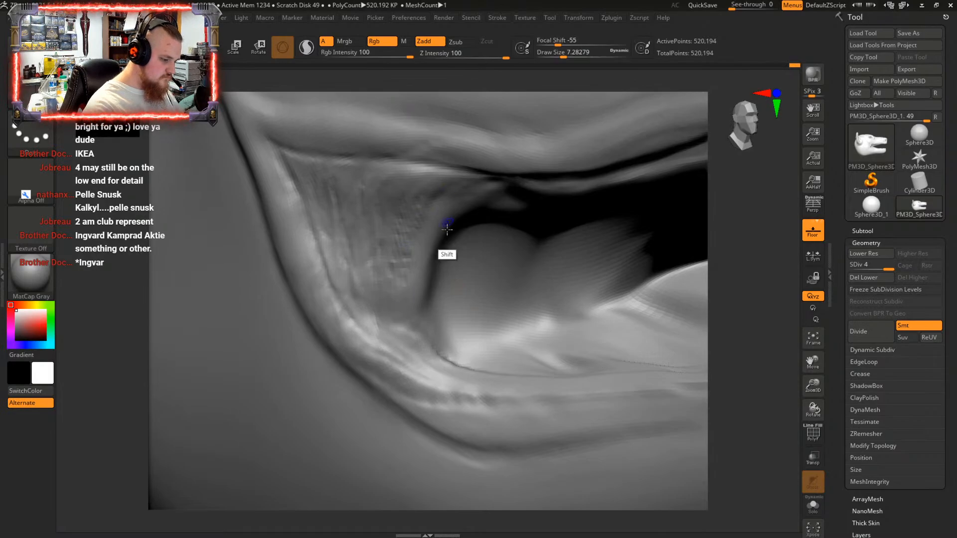
mouse_move(362, 220)
shift+mouse_down()
mouse_move(364, 174)
mouse_move(352, 222)
mouse_move(334, 185)
shift+mouse_up()
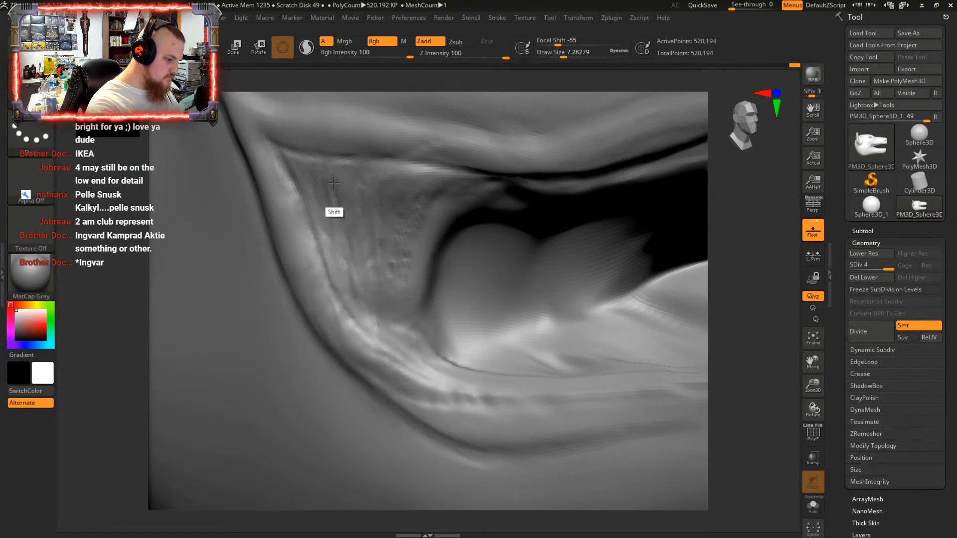
mouse_move(467, 265)
right_down()
mouse_move(472, 287)
mouse_move(513, 267)
mouse_move(492, 192)
mouse_move(479, 263)
mouse_move(464, 233)
mouse_move(459, 278)
mouse_move(389, 168)
right_up()
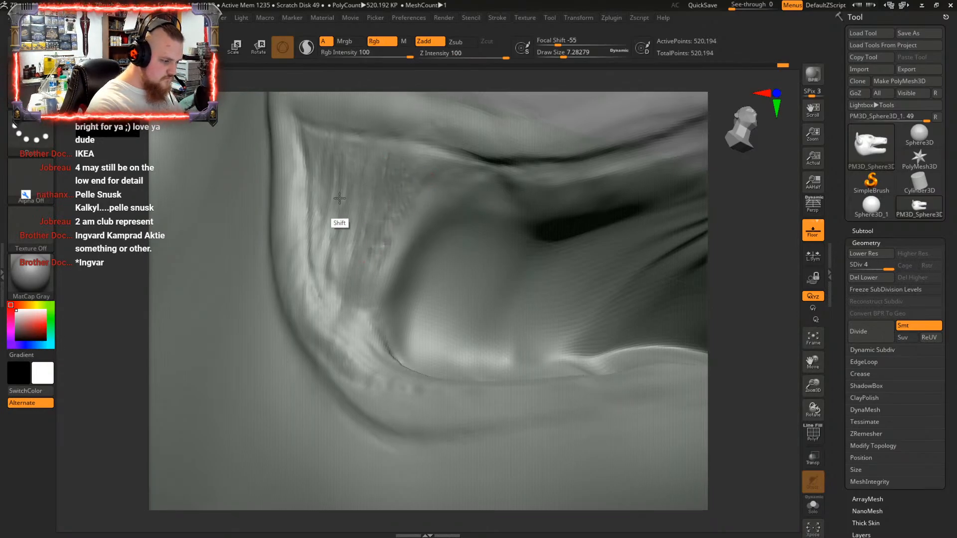
right_drag(384, 226, 298, 140)
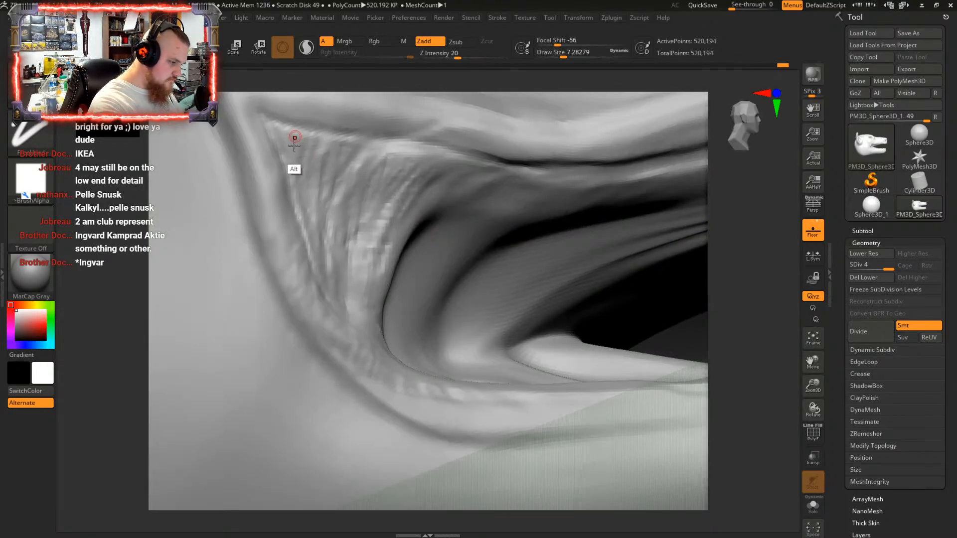
key(shift)
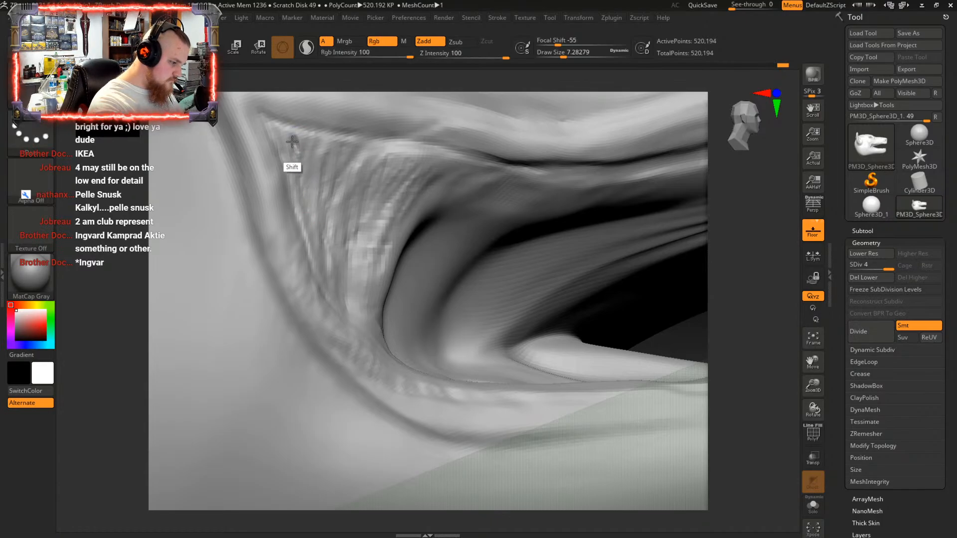
mouse_move(336, 181)
shift+right_down()
mouse_move(391, 196)
mouse_move(402, 226)
shift+right_up()
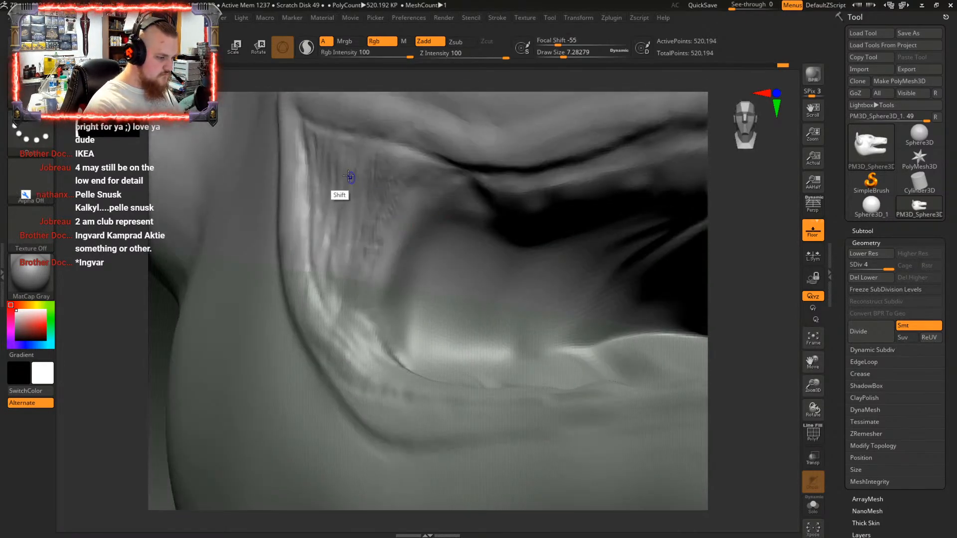
Carve several parallel grooves from the mouth corner down along the lower lip's inner side and smooth them
mouse_move(349, 153)
right_down()
mouse_move(479, 200)
mouse_move(421, 217)
mouse_move(365, 325)
mouse_move(351, 327)
mouse_move(376, 325)
mouse_move(444, 254)
right_up()
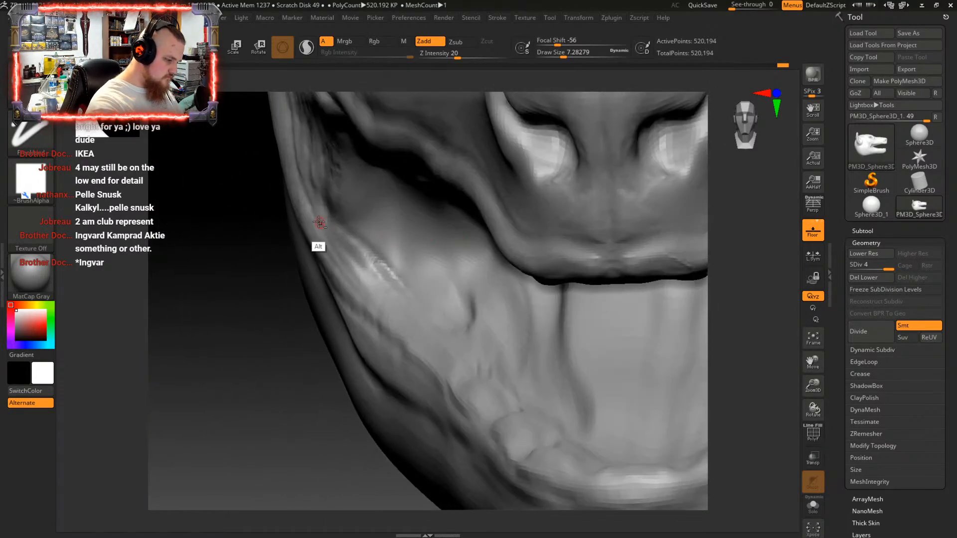
alt+drag(308, 203, 368, 286)
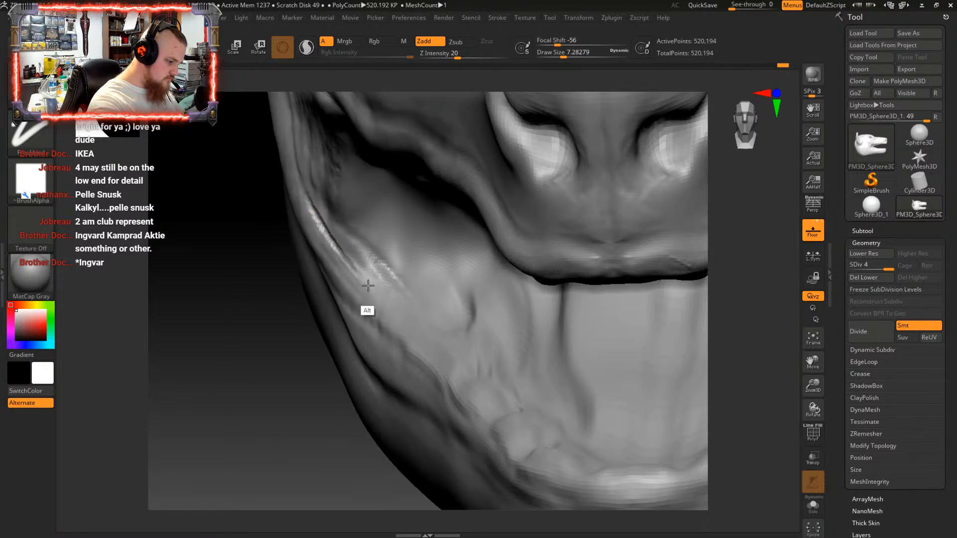
alt+drag(333, 239, 388, 316)
alt+drag(351, 263, 398, 334)
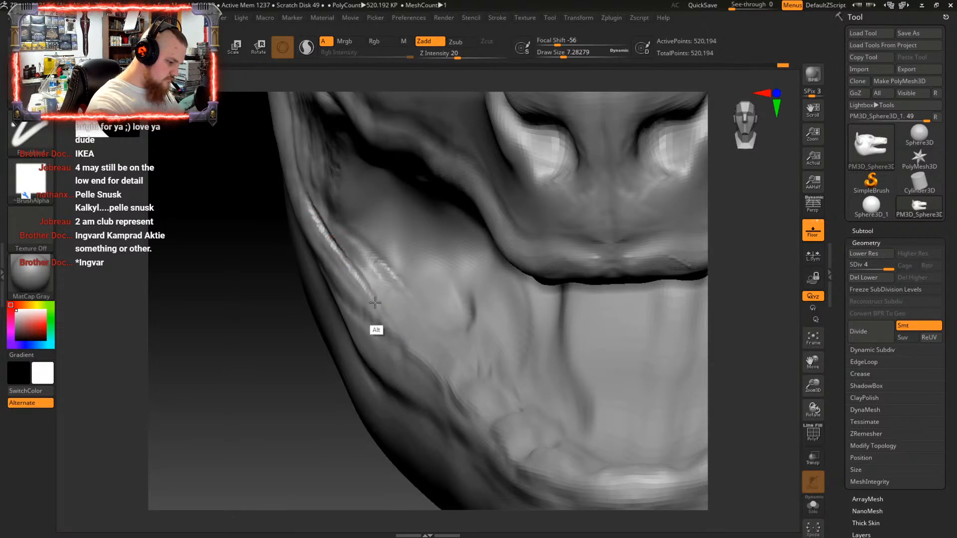
right_drag(316, 211, 355, 225)
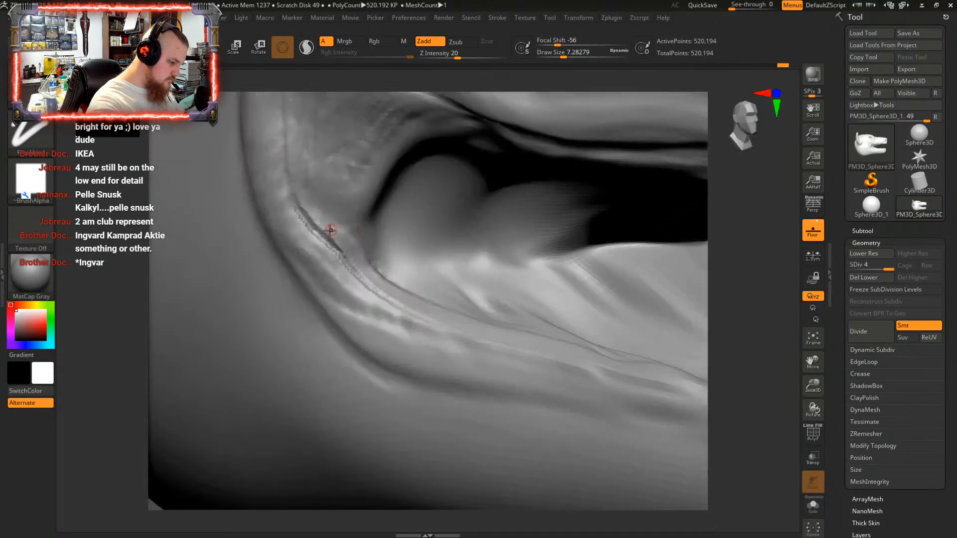
shift+drag(298, 203, 344, 254)
mouse_move(296, 189)
shift+mouse_down()
mouse_move(357, 271)
mouse_move(436, 326)
mouse_move(427, 316)
shift+mouse_up()
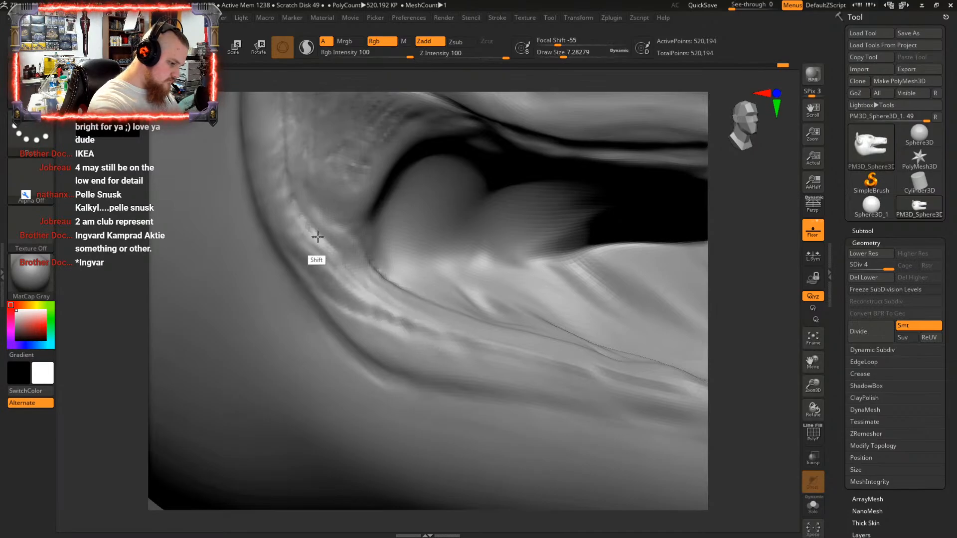
Deepen the crease running along the lower lip just below the mouth corner
right_drag(316, 152, 305, 174)
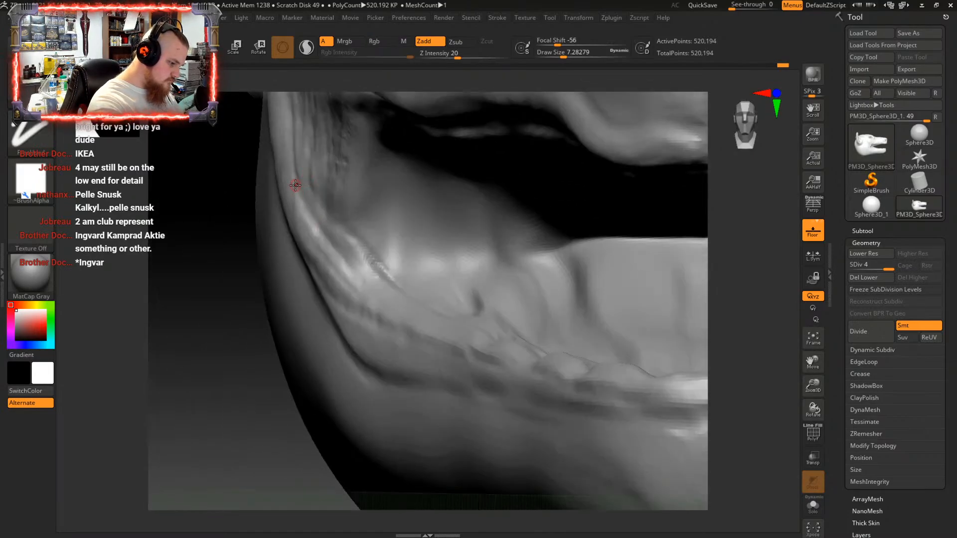
key(shift)
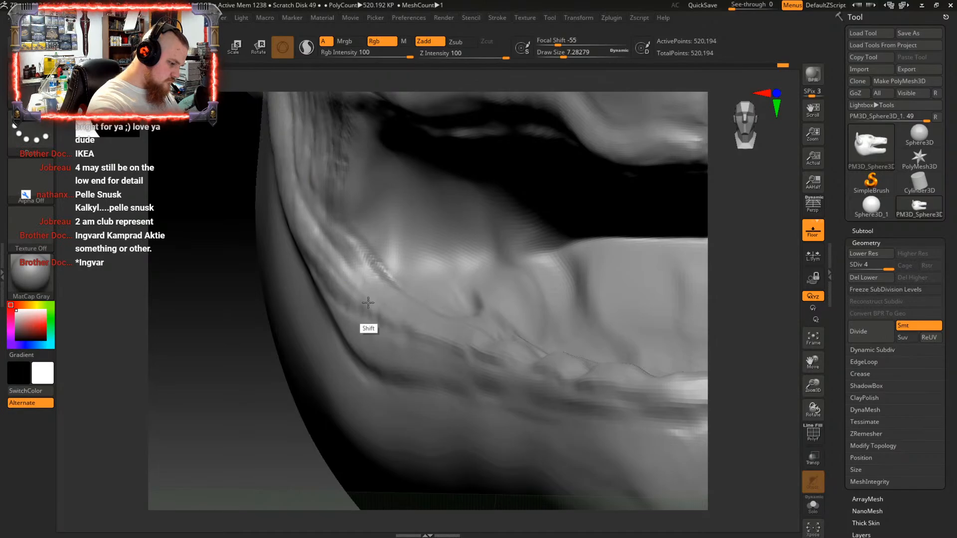
mouse_move(315, 218)
right_down()
mouse_move(324, 245)
mouse_move(364, 247)
right_up()
right_drag(433, 288, 434, 326)
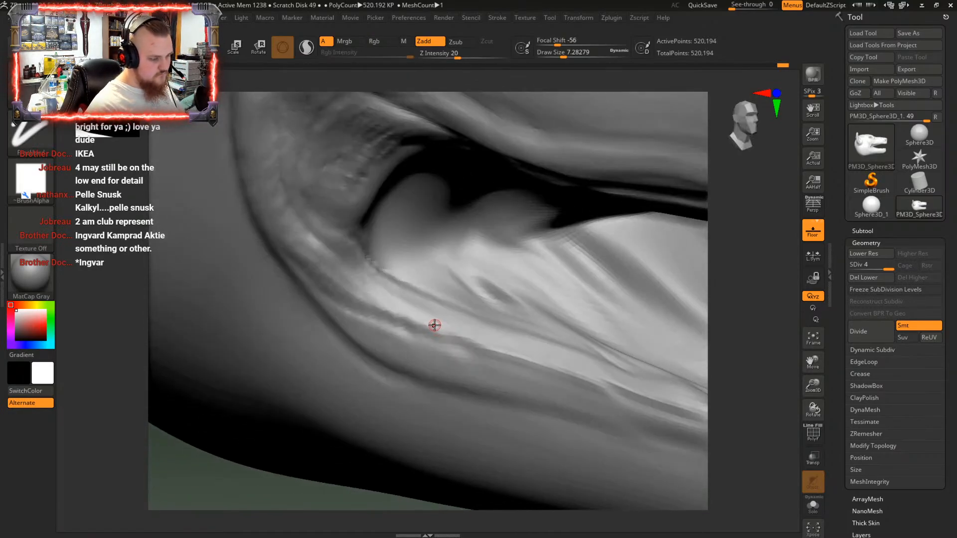
key(shift)
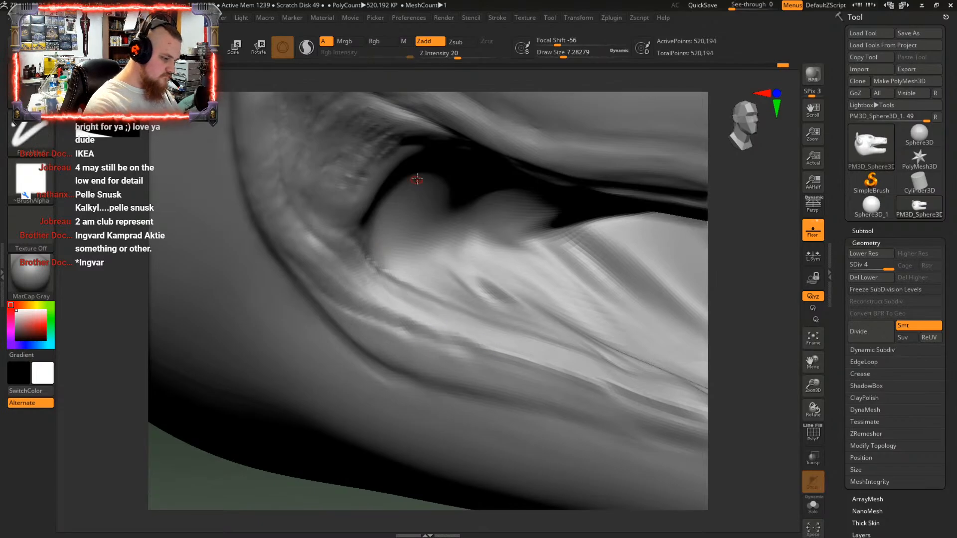
Carve a crease along the upper lip's top edge beneath the nose and smooth it toward the front of the snout
mouse_move(418, 180)
right_down()
mouse_move(418, 142)
mouse_move(444, 161)
mouse_move(454, 220)
mouse_move(407, 312)
right_up()
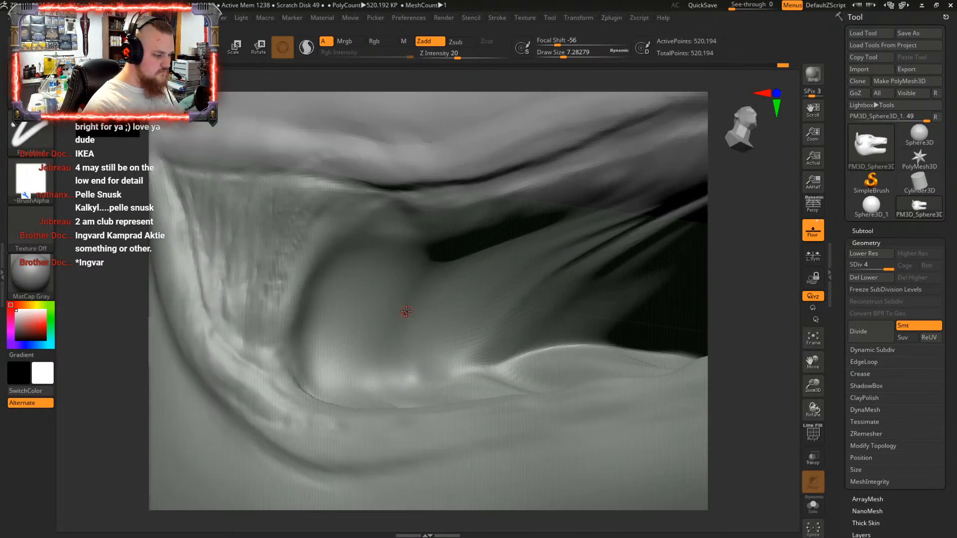
mouse_move(484, 257)
right_down()
mouse_move(497, 234)
mouse_move(519, 280)
mouse_move(502, 260)
mouse_move(386, 302)
right_up()
mouse_move(524, 251)
alt+right_down()
mouse_move(532, 244)
mouse_move(474, 273)
mouse_move(496, 322)
mouse_move(541, 282)
mouse_move(530, 309)
mouse_move(605, 218)
alt+right_up()
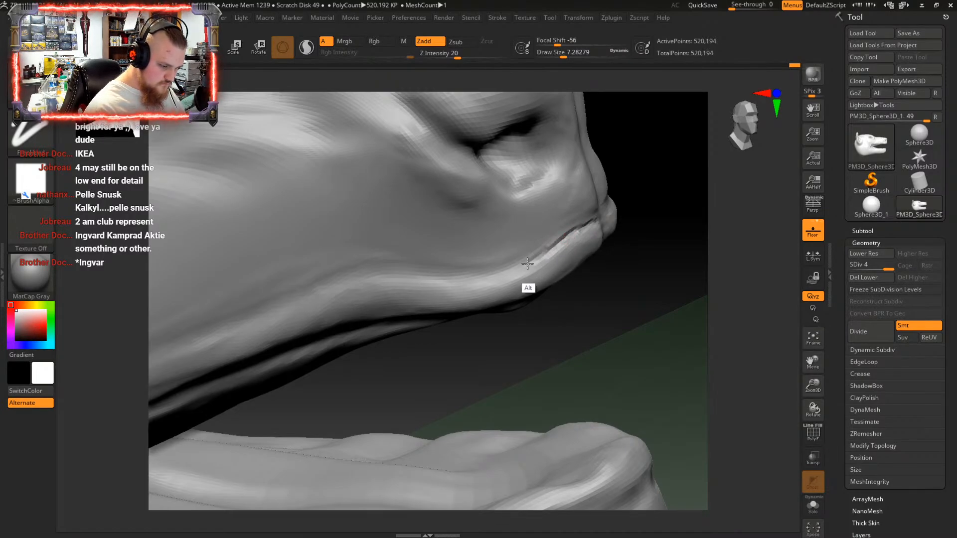
key(shift)
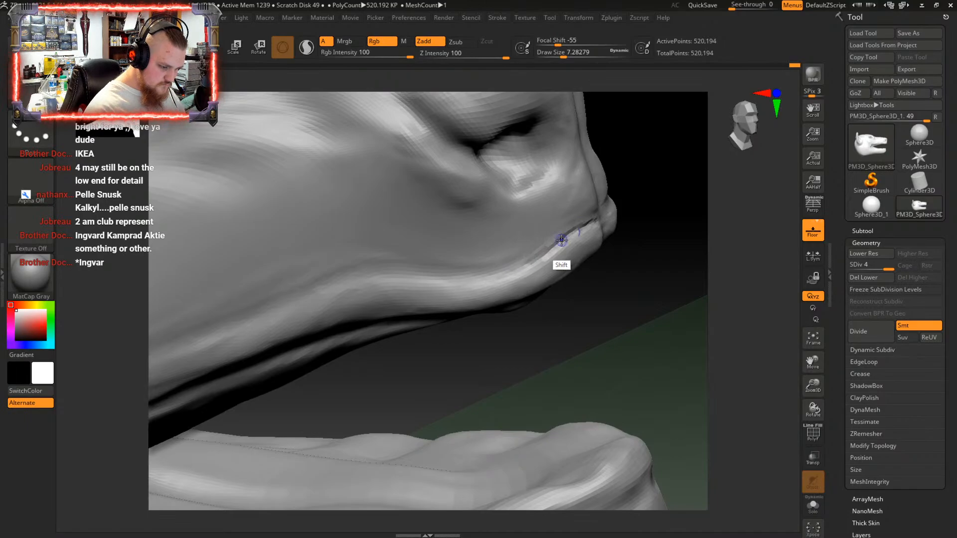
shift+drag(561, 240, 590, 227)
right_drag(590, 228, 532, 265)
key(shift)
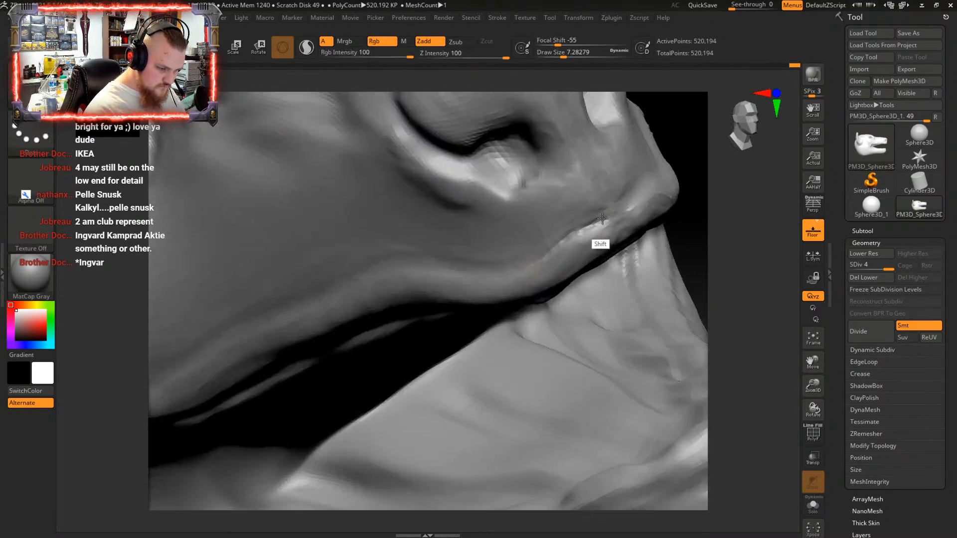
mouse_move(603, 219)
shift+mouse_down()
mouse_move(574, 237)
mouse_move(585, 232)
shift+mouse_up()
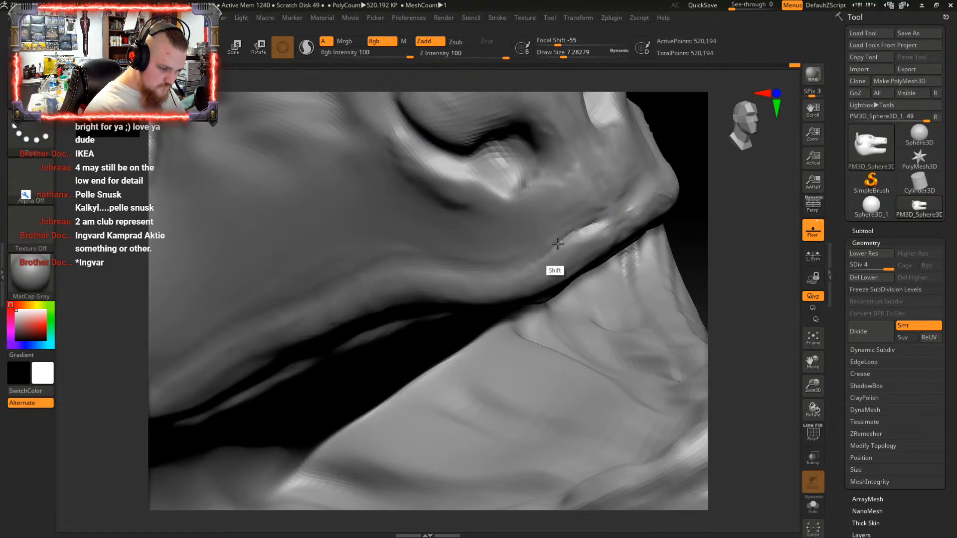
mouse_move(545, 273)
right_down()
mouse_move(590, 249)
mouse_move(552, 267)
mouse_move(551, 290)
mouse_move(577, 305)
mouse_move(588, 299)
mouse_move(474, 310)
mouse_move(499, 303)
right_up()
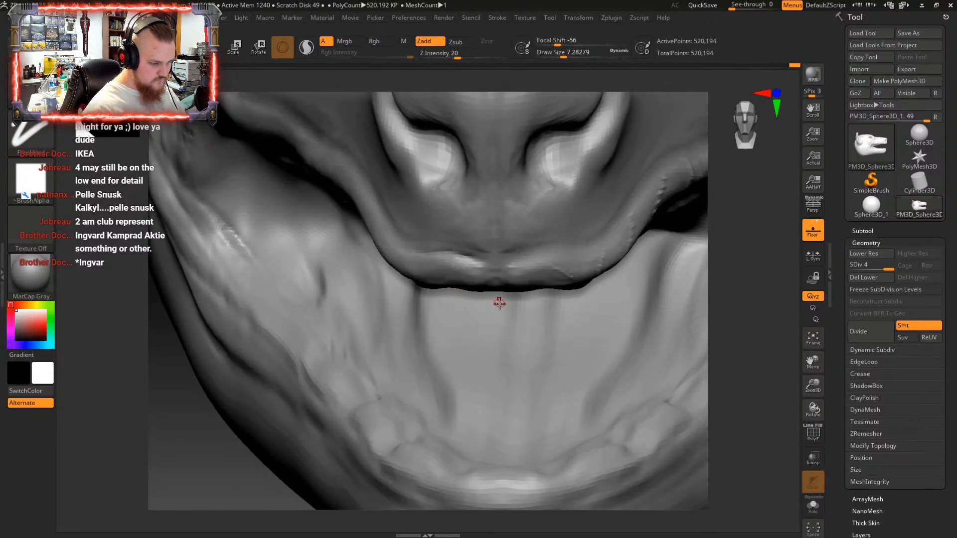
mouse_move(500, 274)
shift+mouse_down()
mouse_move(496, 244)
mouse_move(516, 264)
shift+mouse_up()
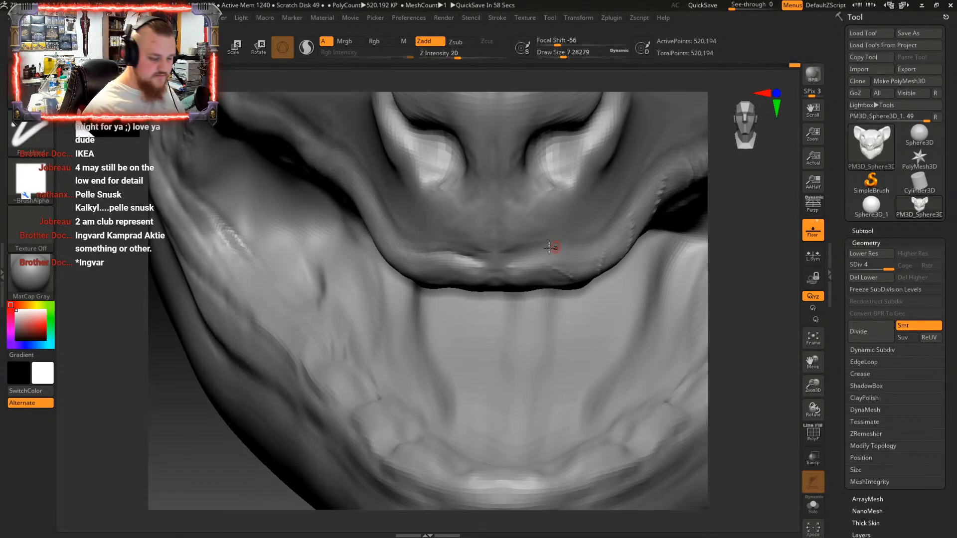
Carve a crease into the fold behind the nostril and soften its edge
mouse_move(550, 247)
right_down()
mouse_move(553, 258)
mouse_move(534, 220)
mouse_move(470, 310)
mouse_move(521, 366)
right_up()
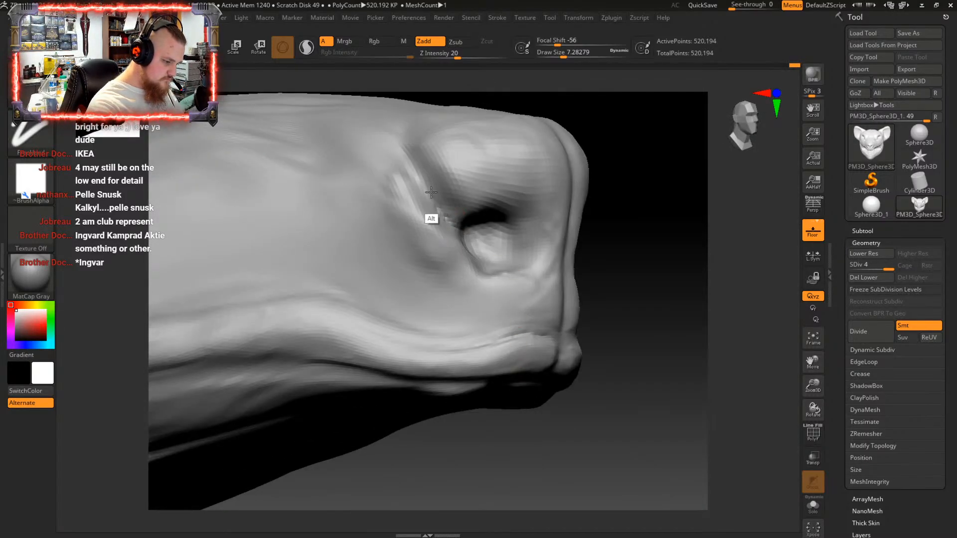
right_drag(421, 172, 462, 250)
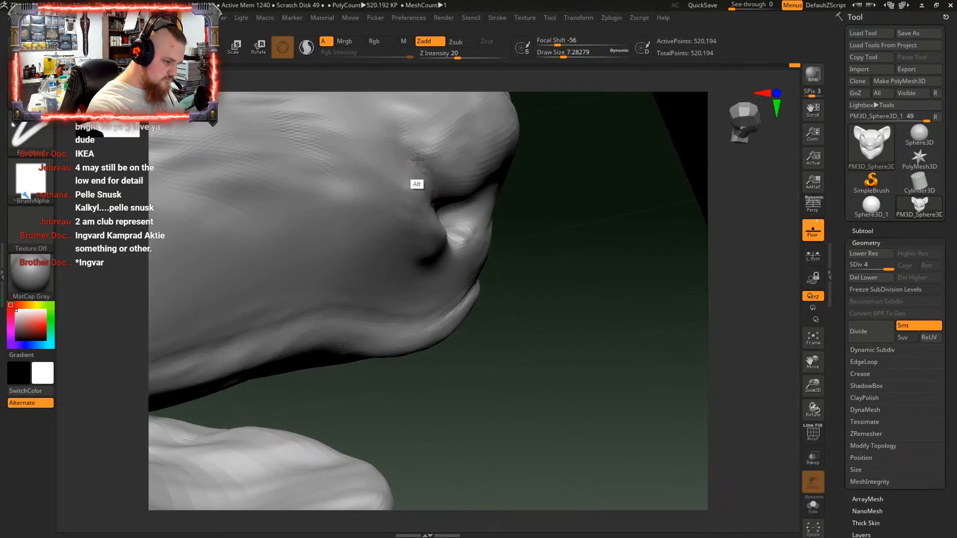
right_drag(442, 200, 407, 146)
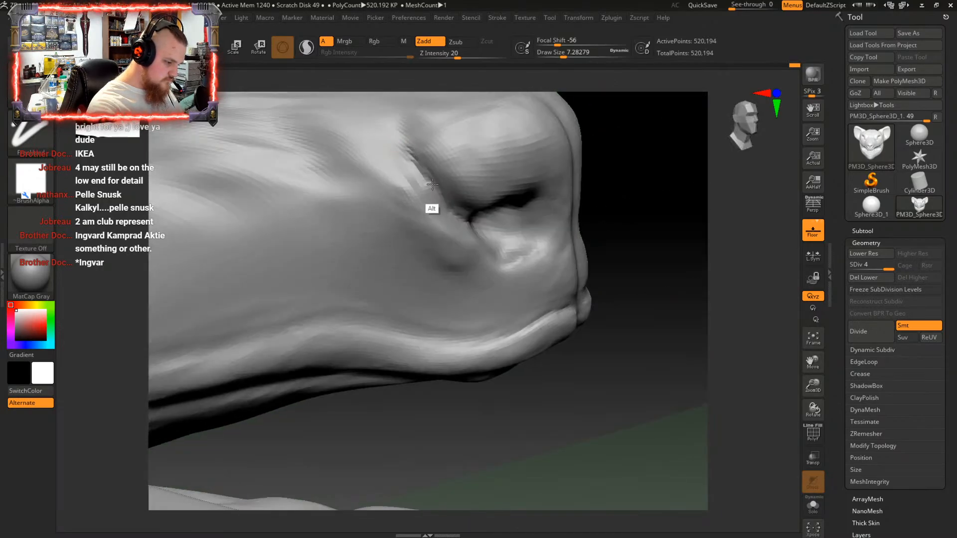
key(shift)
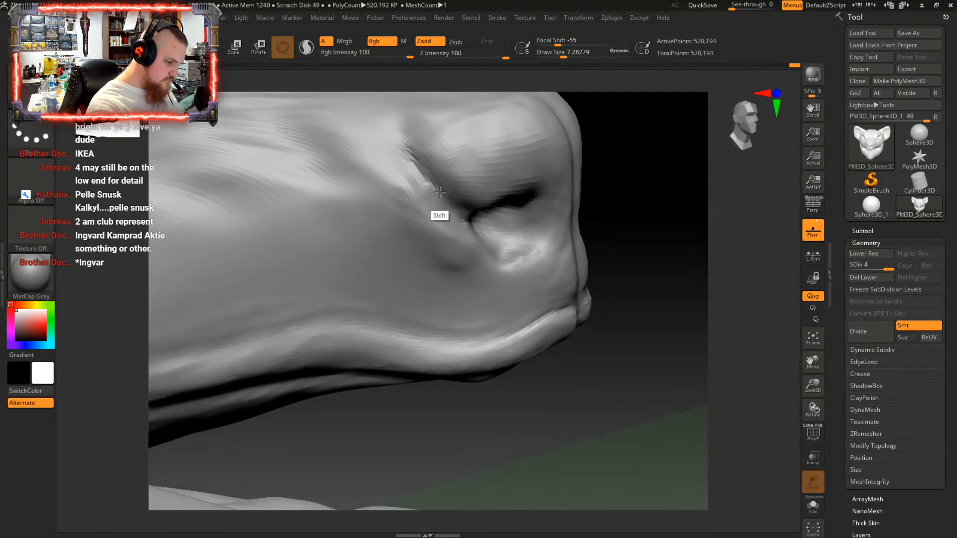
mouse_move(421, 135)
right_down()
mouse_move(444, 239)
mouse_move(455, 210)
mouse_move(459, 248)
mouse_move(464, 188)
mouse_move(429, 349)
mouse_move(397, 248)
mouse_move(396, 291)
right_up()
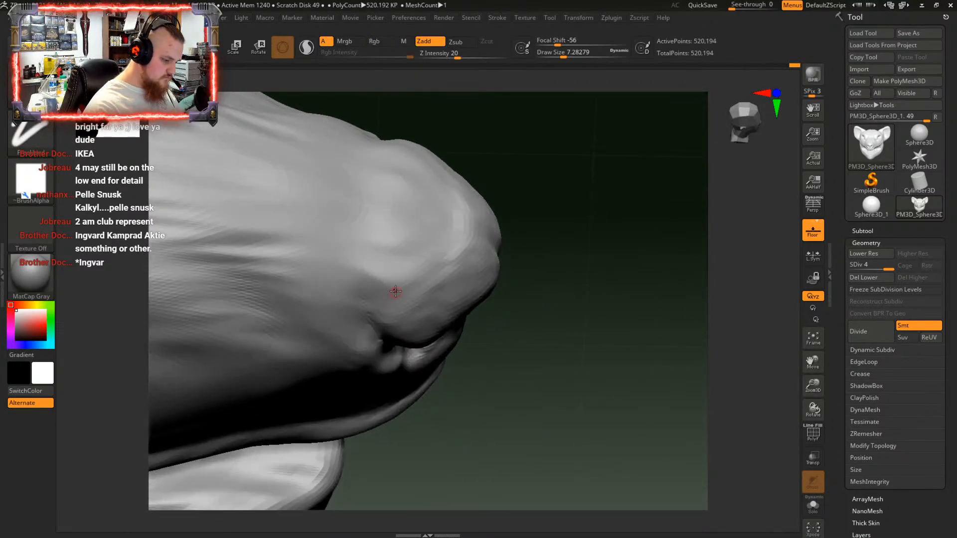
mouse_move(375, 319)
alt+mouse_down()
mouse_move(354, 249)
mouse_move(363, 220)
alt+mouse_up()
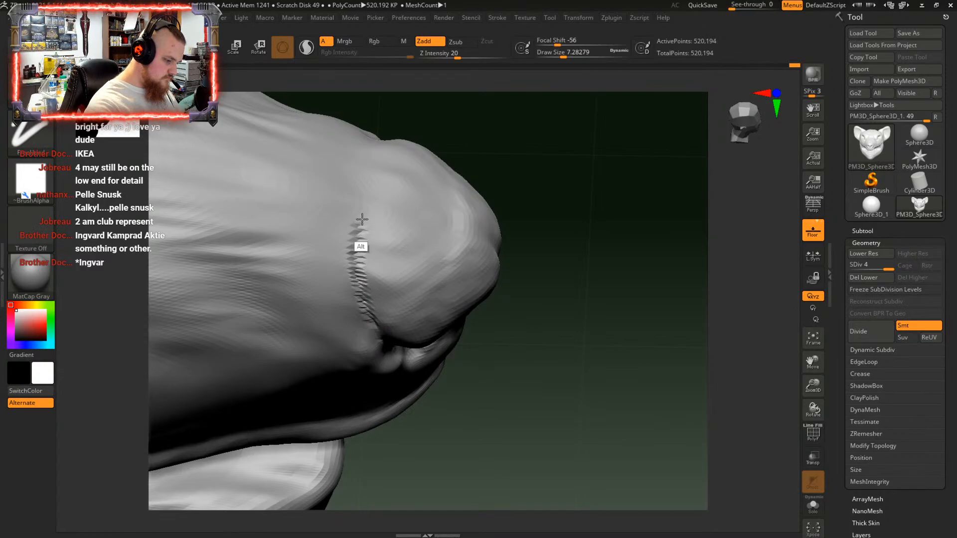
key(ctrl+z)
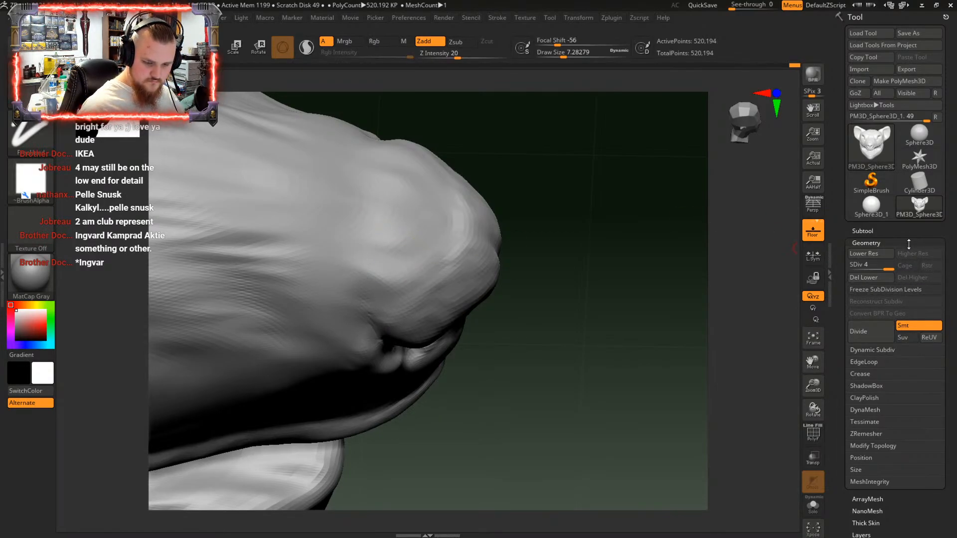
Carve a broad groove from the nostril up over the snout behind the nose, at subdivision level 2 with draw size about 21.7
click(866, 269)
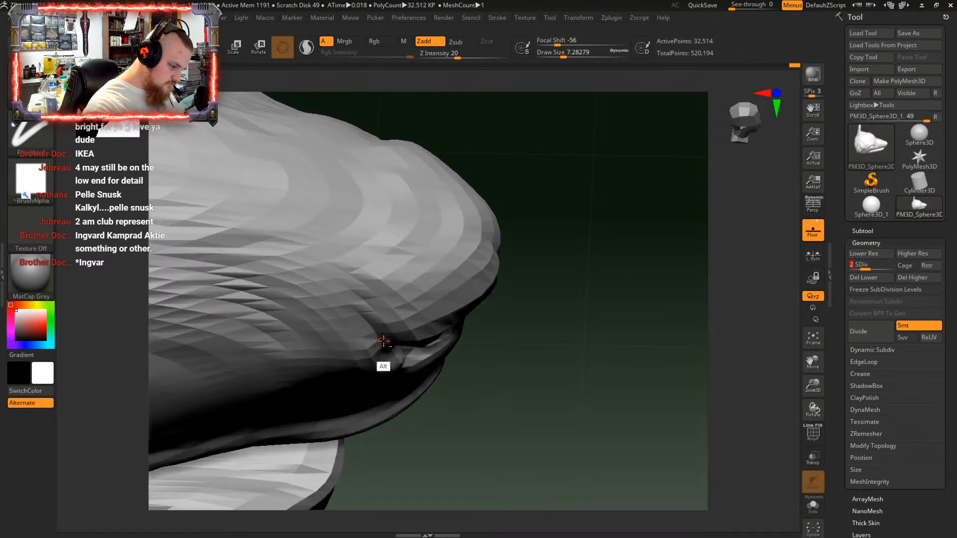
alt+drag(382, 337, 360, 280)
right_drag(362, 258, 388, 265)
key(space)
click(387, 261)
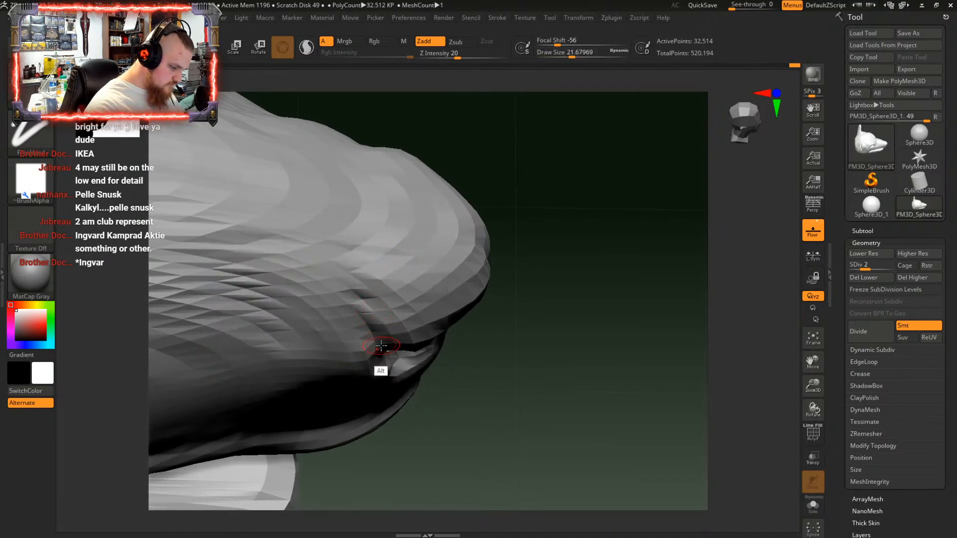
mouse_move(381, 346)
alt+mouse_down()
mouse_move(368, 325)
mouse_move(359, 239)
alt+mouse_up()
right_drag(409, 218, 404, 273)
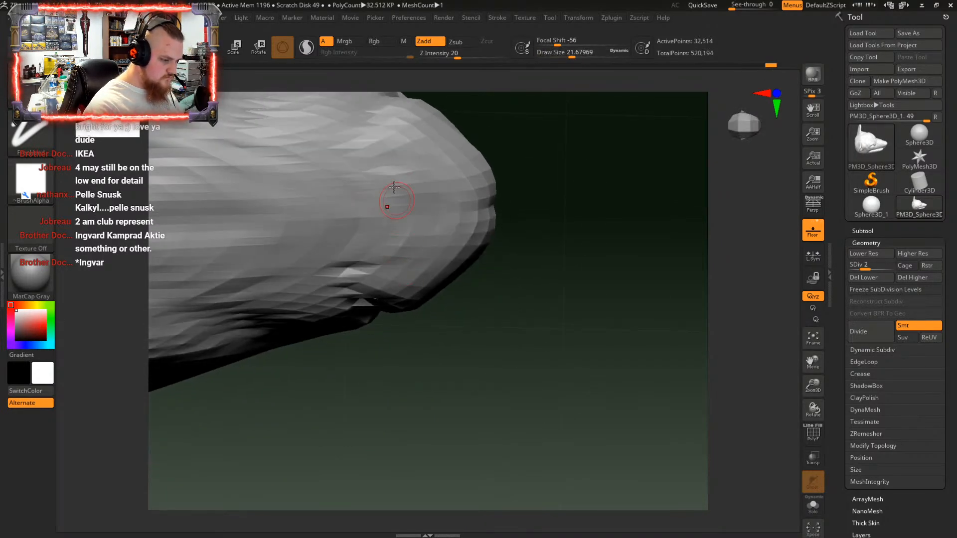
alt+drag(369, 129, 358, 258)
Refine the groove behind the nostril and return the mesh to subdivision level 4
mouse_move(400, 237)
right_down()
mouse_move(385, 185)
mouse_move(389, 223)
right_up()
key(ctrl)
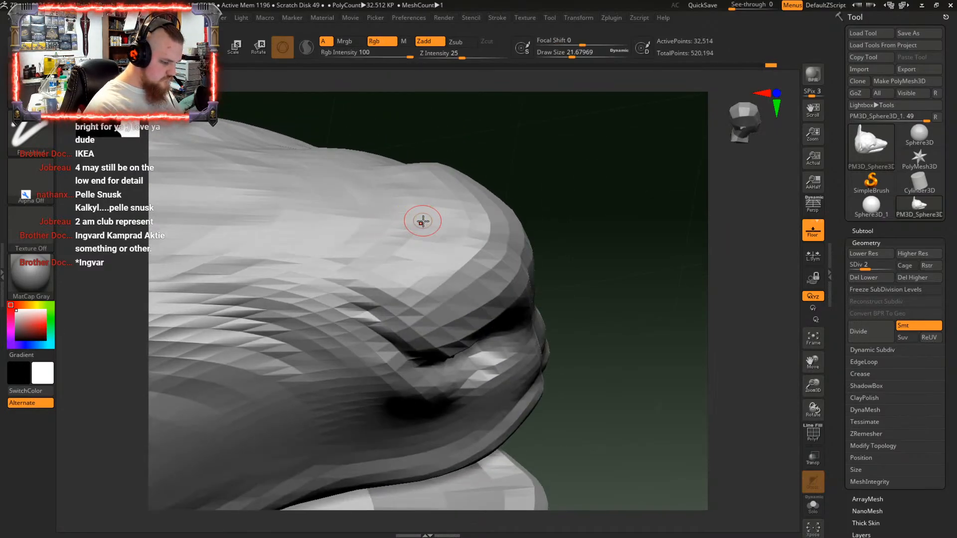
mouse_move(421, 237)
right_down()
mouse_move(424, 284)
mouse_move(426, 259)
mouse_move(446, 274)
mouse_move(479, 226)
mouse_move(448, 188)
mouse_move(443, 272)
mouse_move(438, 214)
mouse_move(497, 289)
mouse_move(434, 282)
mouse_move(387, 346)
mouse_move(427, 374)
mouse_move(399, 379)
mouse_move(423, 289)
mouse_move(409, 253)
mouse_move(455, 284)
mouse_move(391, 342)
mouse_move(457, 354)
mouse_move(444, 362)
mouse_move(504, 305)
mouse_move(454, 337)
mouse_move(449, 316)
mouse_move(456, 352)
mouse_move(443, 319)
mouse_move(442, 344)
mouse_move(442, 241)
right_up()
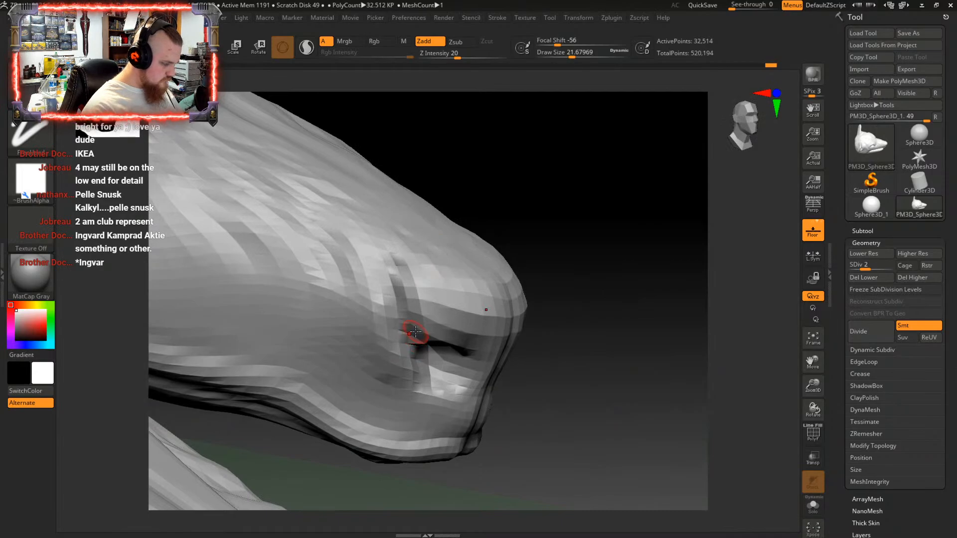
key(ctrl)
mouse_move(439, 271)
right_down()
mouse_move(434, 309)
mouse_move(427, 272)
right_up()
key(d)
key(d)
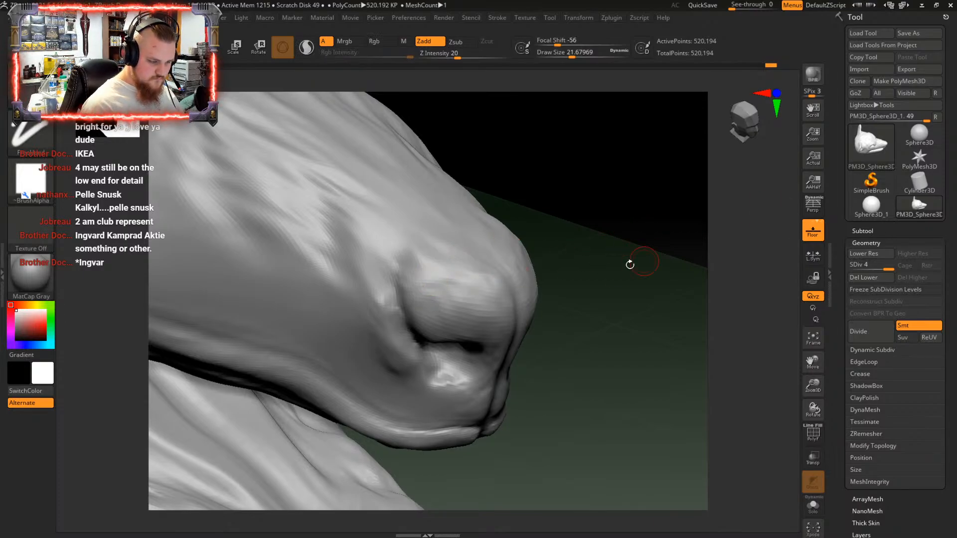
Lower the mesh to subdivision level 2 and deepen the groove running up behind the nostril
right_drag(630, 264, 556, 268)
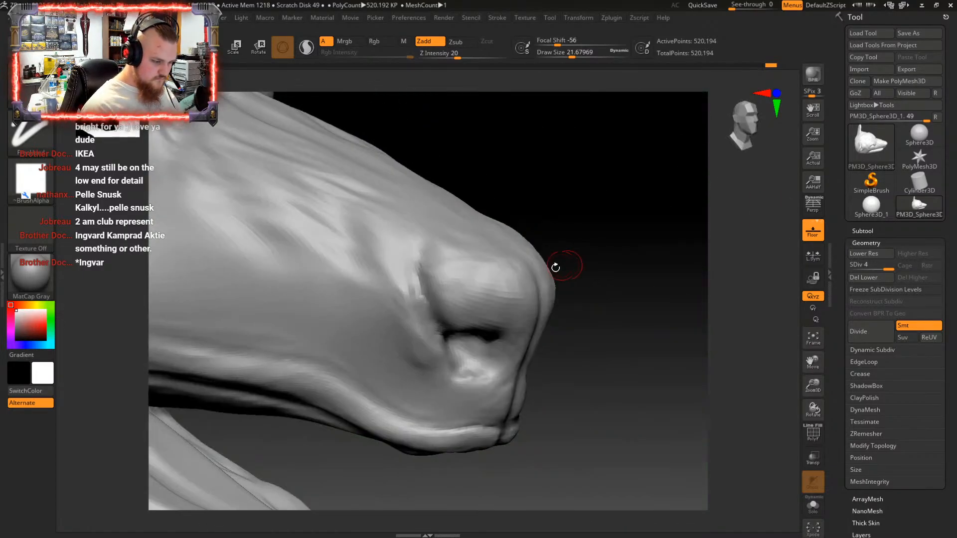
drag(876, 268, 864, 268)
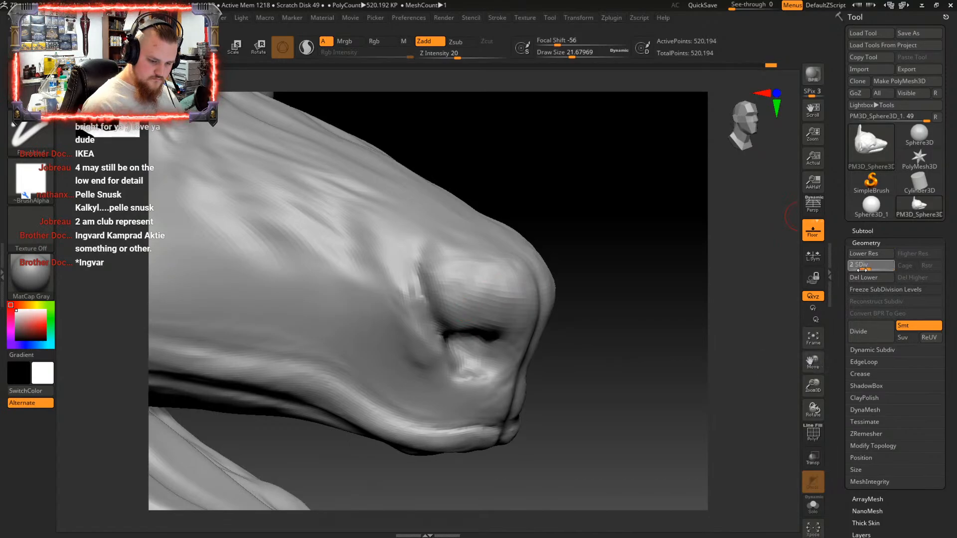
alt+drag(432, 313, 444, 338)
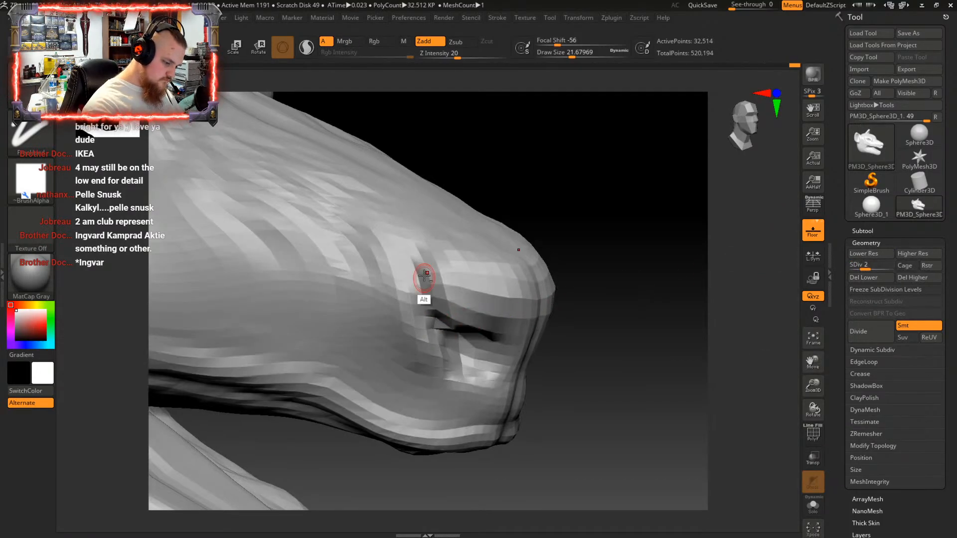
right_drag(423, 274, 427, 338)
alt+drag(421, 258, 434, 307)
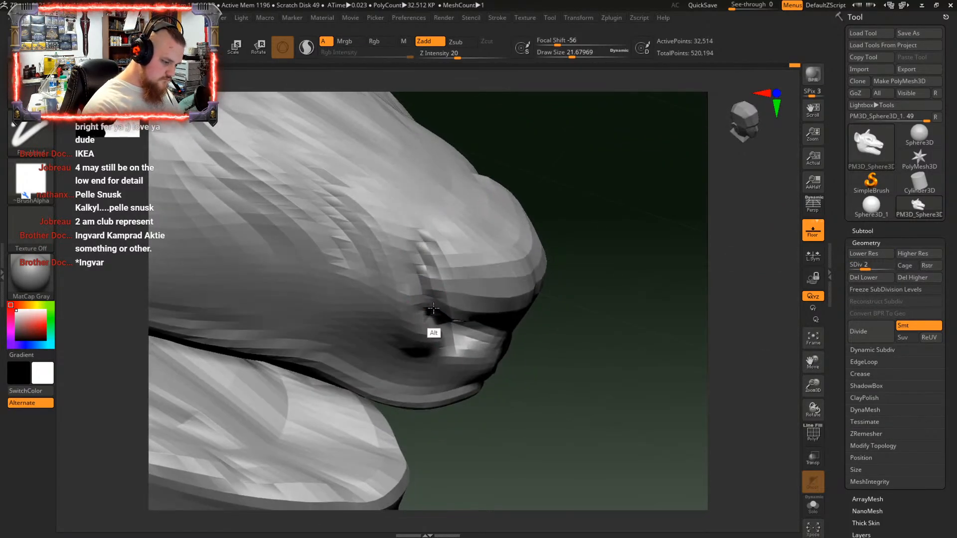
Extend the groove behind the nostril upward across the top of the snout behind the nose
right_drag(444, 229, 440, 258)
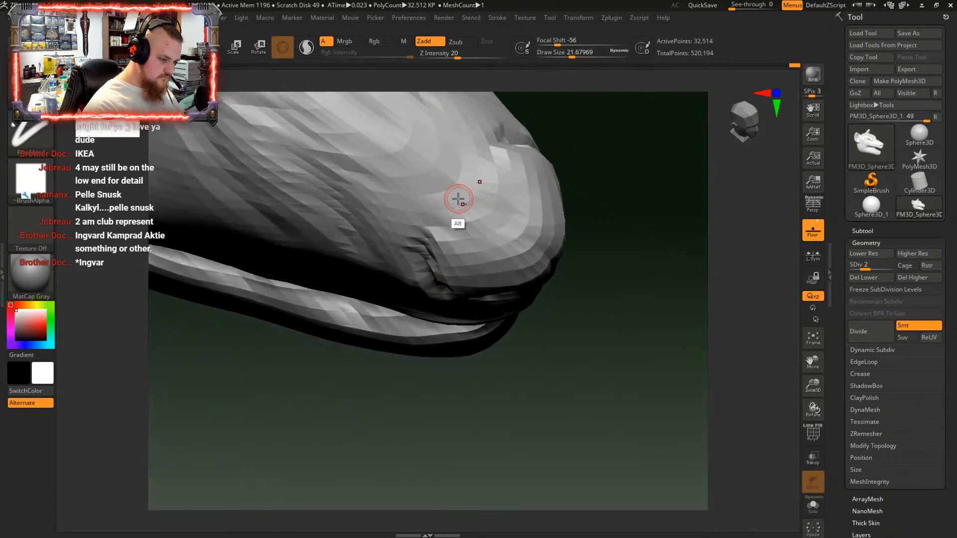
alt+drag(435, 208, 463, 210)
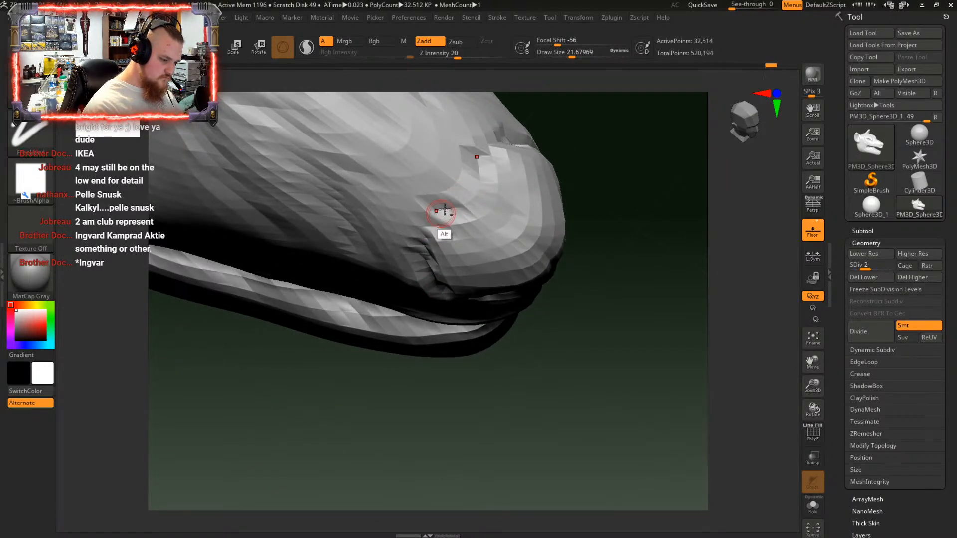
right_drag(444, 213, 456, 183)
right_drag(430, 220, 440, 203)
right_drag(433, 298, 432, 236)
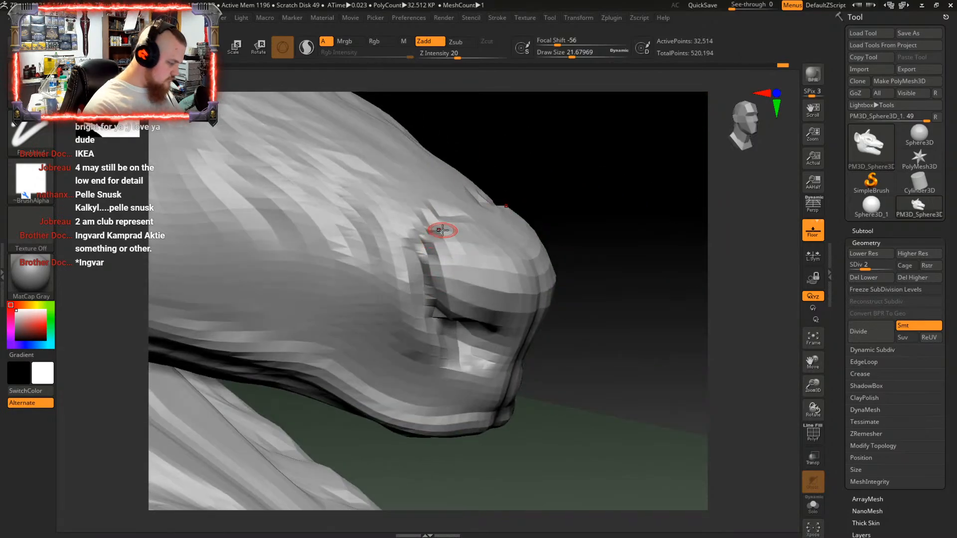
Smooth the groove and raised edge along the back of the nostril
key(shift)
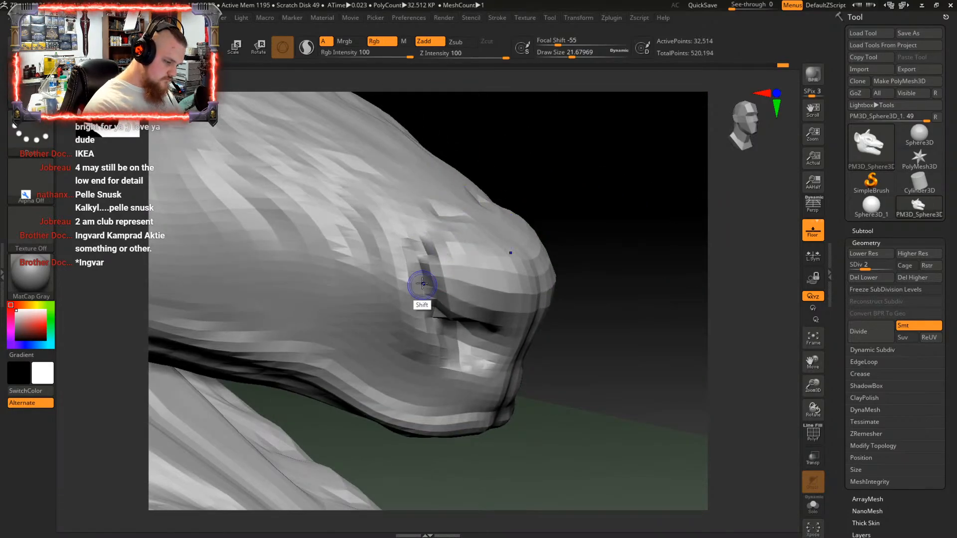
right_drag(444, 278, 455, 318)
key(shift)
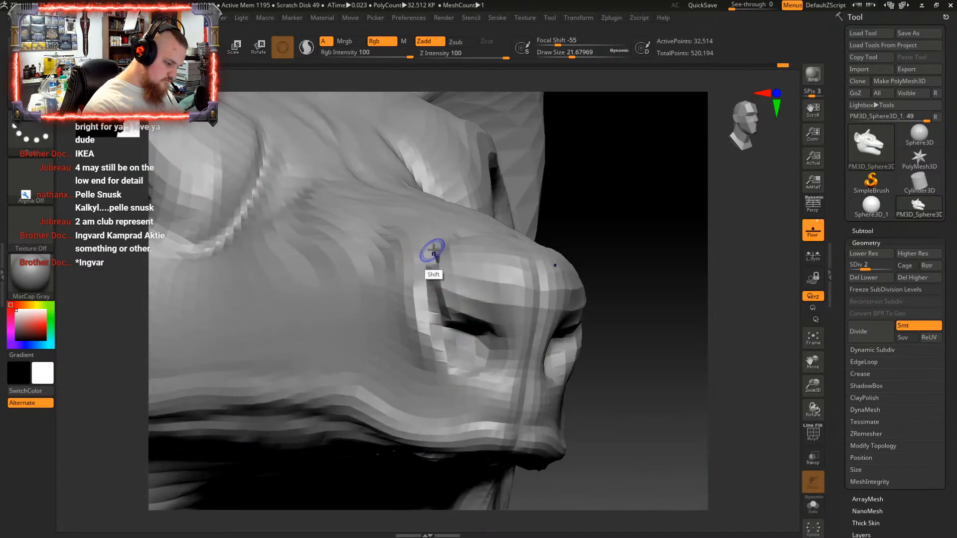
right_drag(434, 249, 447, 331)
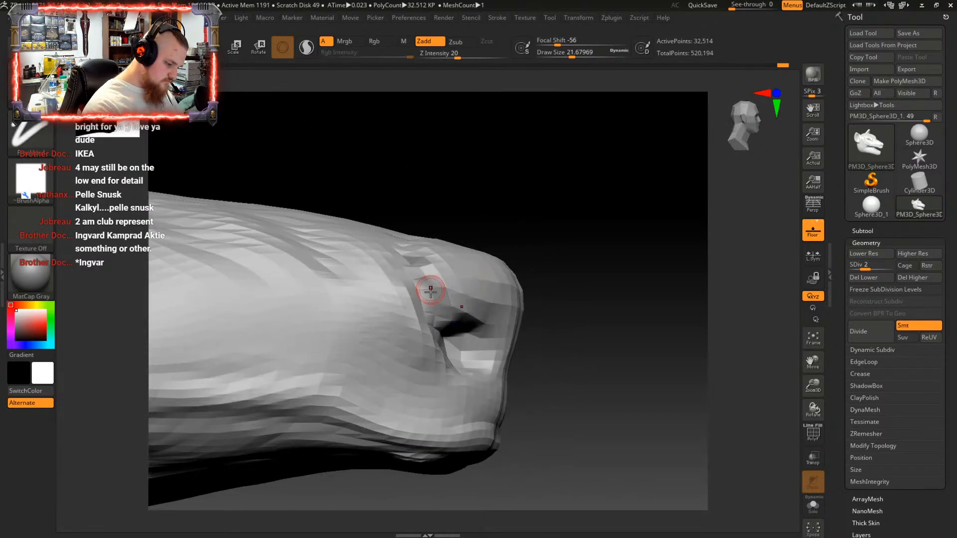
right_drag(427, 286, 443, 349)
key(shift)
key(shift)
key(shift)
Smooth the groove over the top of the snout and return the mesh to subdivision level 4
right_drag(408, 191, 417, 274)
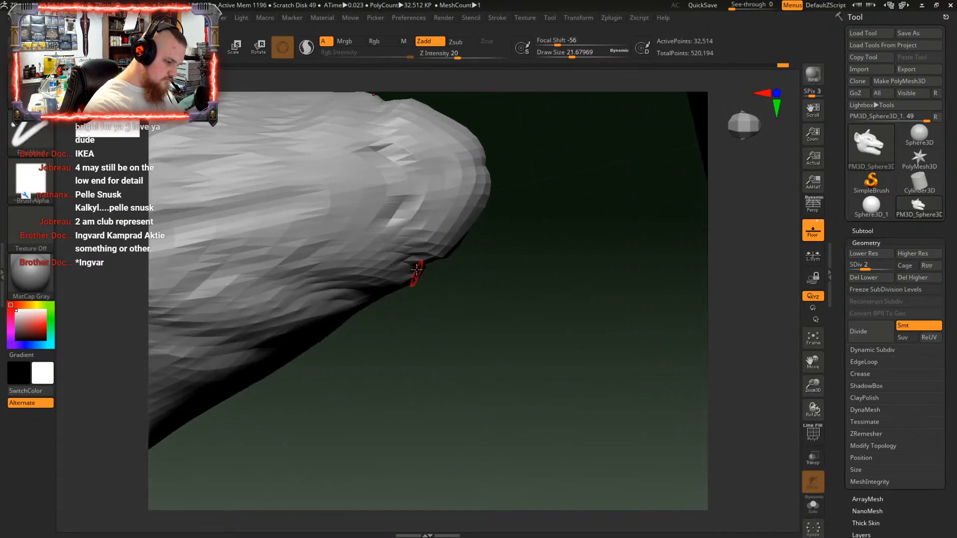
shift+drag(405, 217, 402, 187)
right_drag(435, 161, 544, 204)
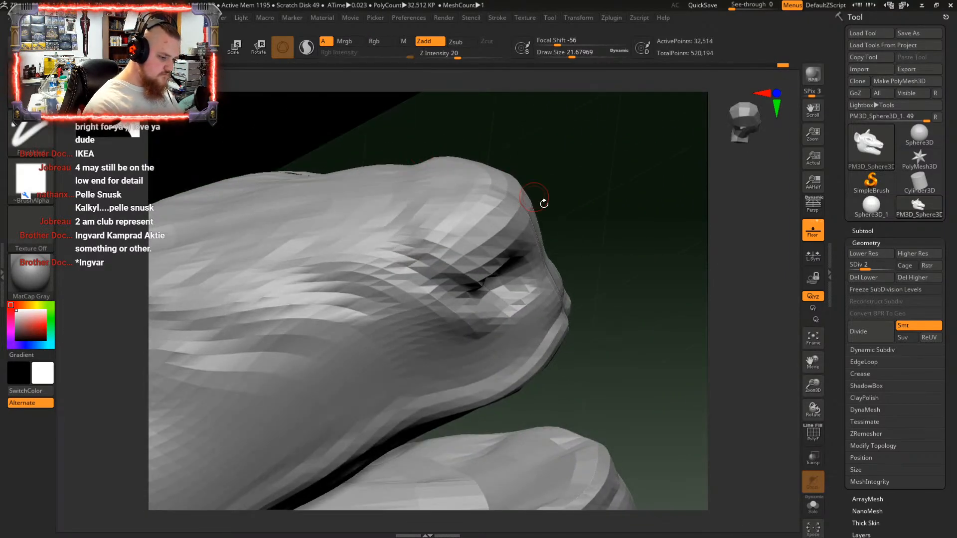
drag(867, 269, 889, 270)
Carve a crease across the top of the snout where it meets the nose and soften it into the surface
right_drag(644, 309, 486, 270)
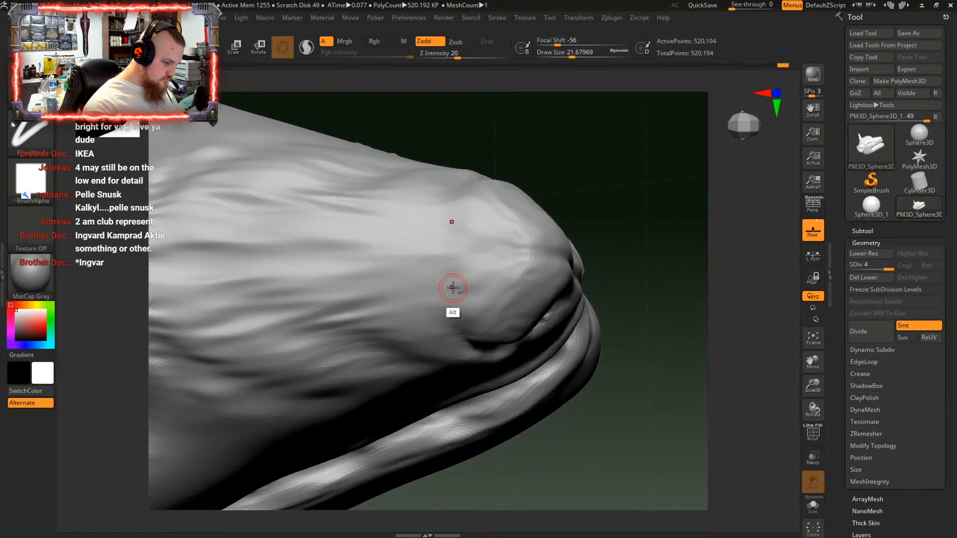
alt+drag(450, 284, 454, 316)
right_drag(448, 281, 451, 248)
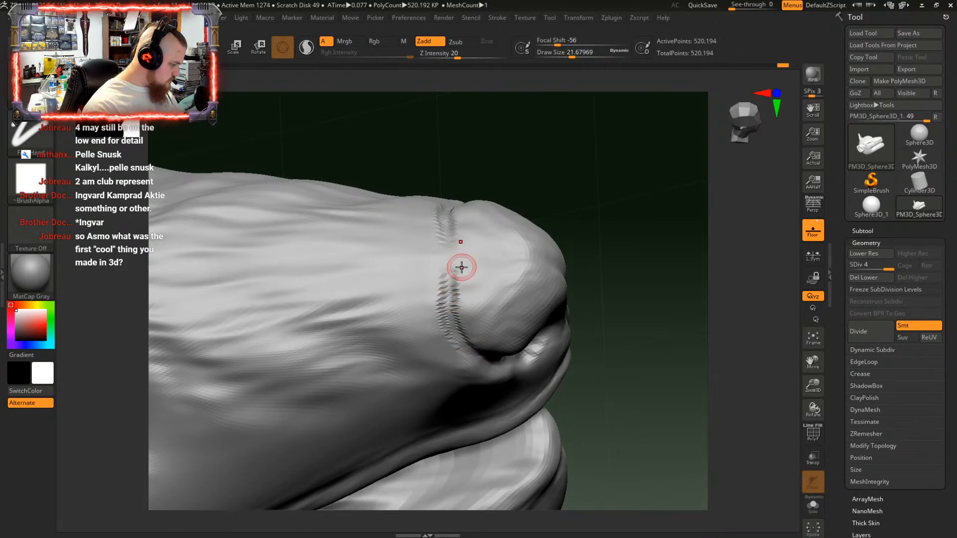
key(shift)
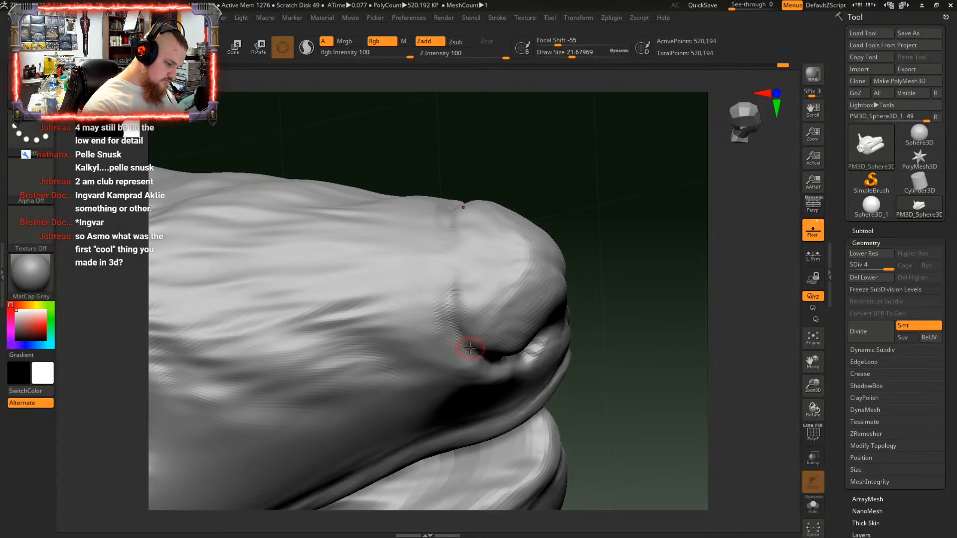
mouse_move(470, 348)
right_down()
mouse_move(438, 259)
mouse_move(502, 302)
mouse_move(502, 323)
mouse_move(576, 299)
mouse_move(506, 291)
mouse_move(539, 265)
mouse_move(585, 273)
mouse_move(513, 292)
mouse_move(527, 322)
mouse_move(487, 271)
mouse_move(484, 299)
mouse_move(463, 282)
mouse_move(476, 273)
right_up()
Set the draw size to about 18.2 and carve a diagonal crease down the side of the snout behind the nostril
right_click(514, 318)
key(space)
mouse_move(478, 274)
mouse_down()
mouse_move(464, 270)
mouse_move(499, 369)
mouse_up()
right_drag(499, 369, 508, 304)
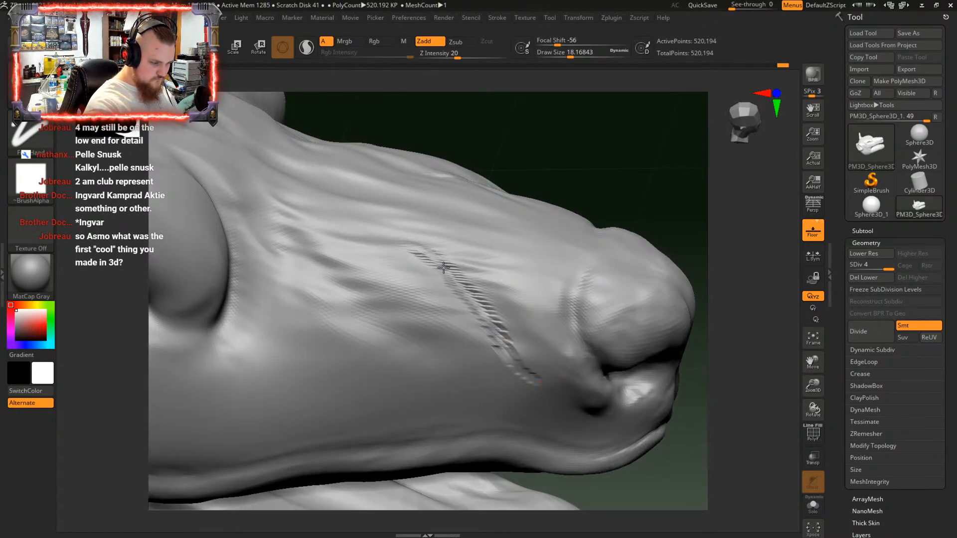
key(shift)
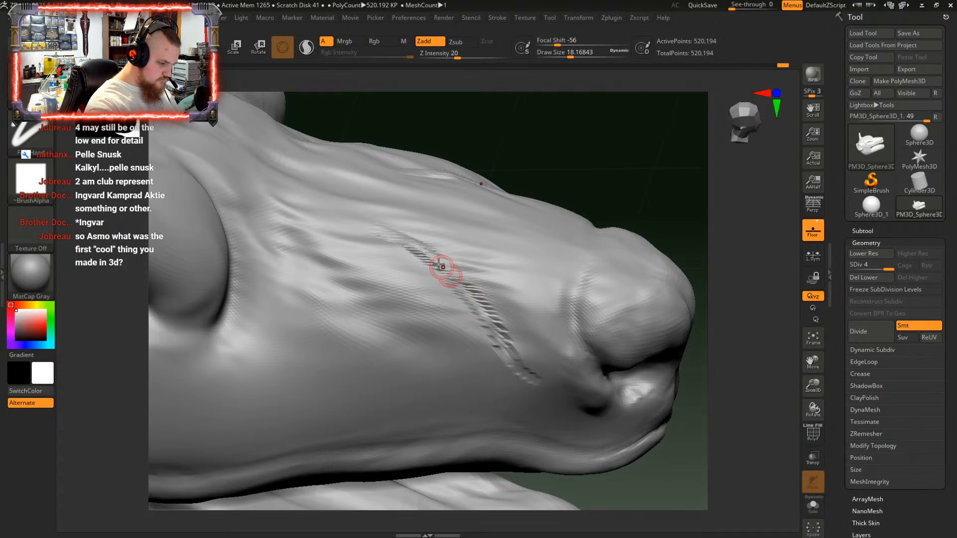
right_drag(466, 288, 520, 314)
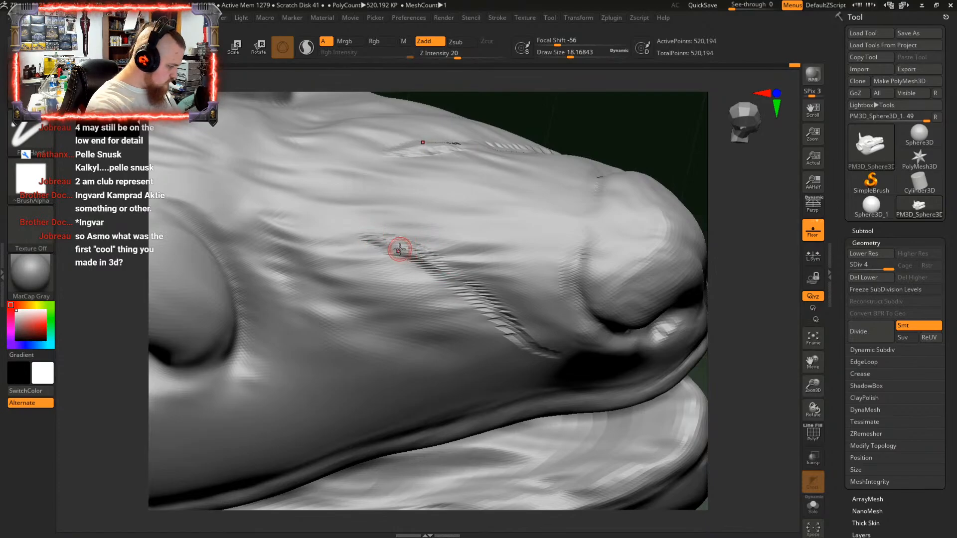
Undo the last stroke and smooth the diagonal crease to blend it into the side of the snout
key(ctrl)
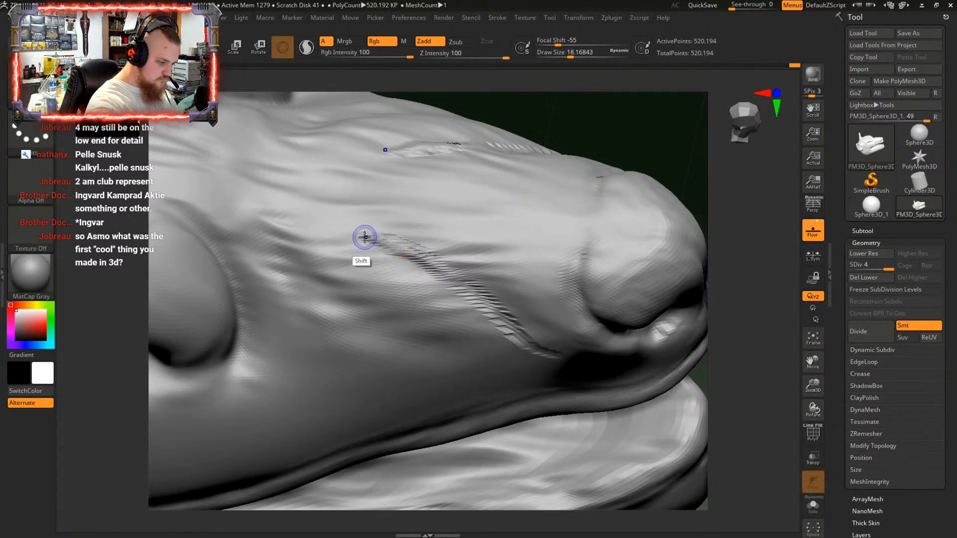
key(ctrl+z)
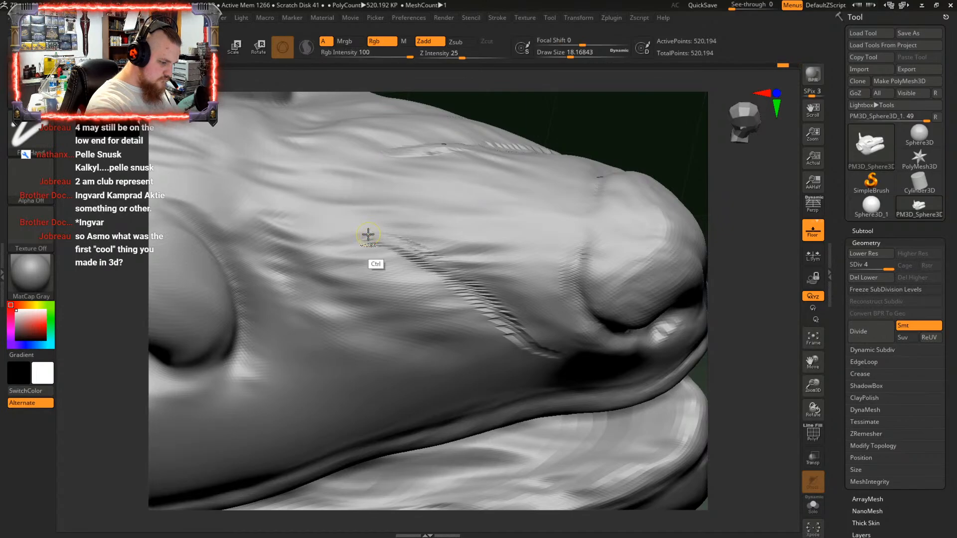
mouse_move(376, 241)
shift+mouse_down()
mouse_move(431, 263)
mouse_move(544, 360)
mouse_move(434, 252)
mouse_move(376, 248)
shift+mouse_up()
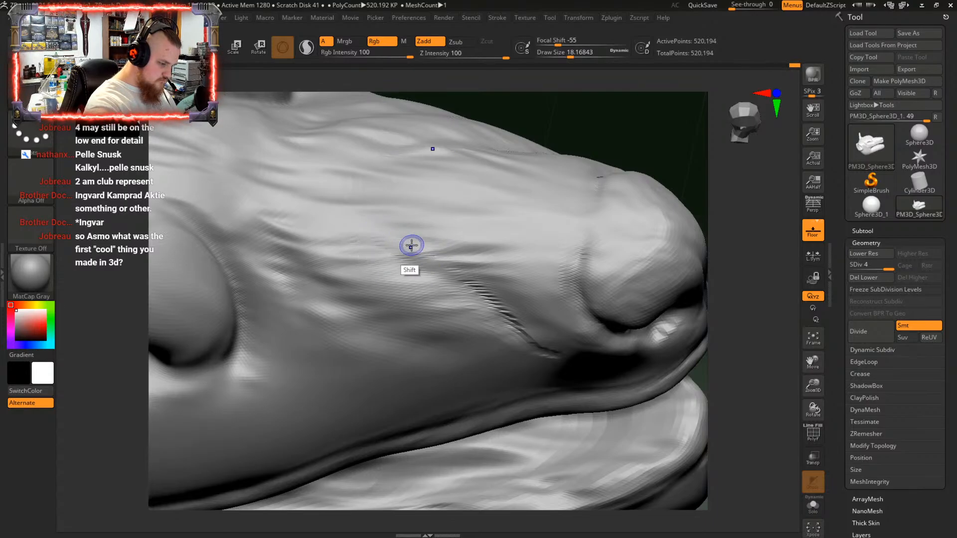
mouse_move(396, 252)
right_down()
mouse_move(380, 204)
mouse_move(420, 239)
right_up()
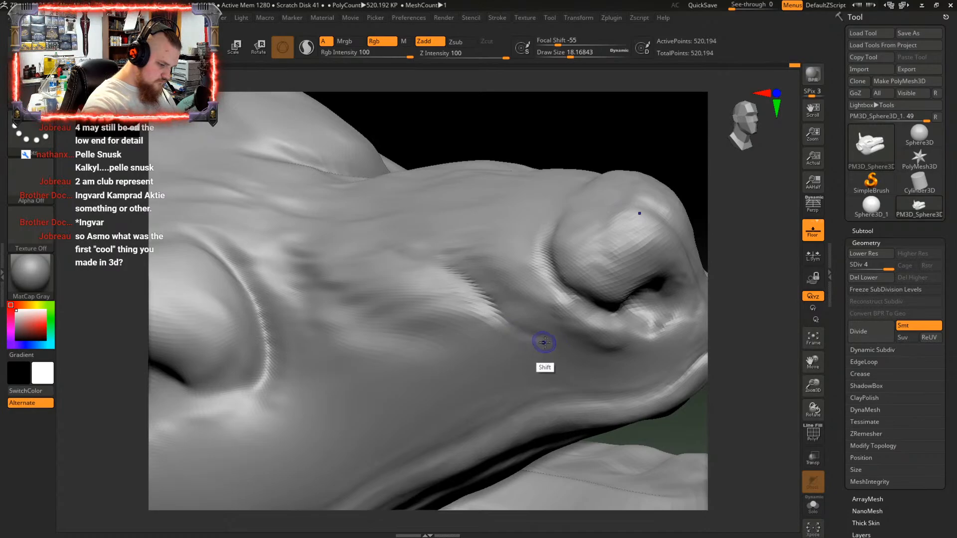
mouse_move(512, 327)
right_down()
mouse_move(449, 218)
mouse_move(489, 210)
mouse_move(531, 225)
right_up()
right_drag(536, 307, 551, 356)
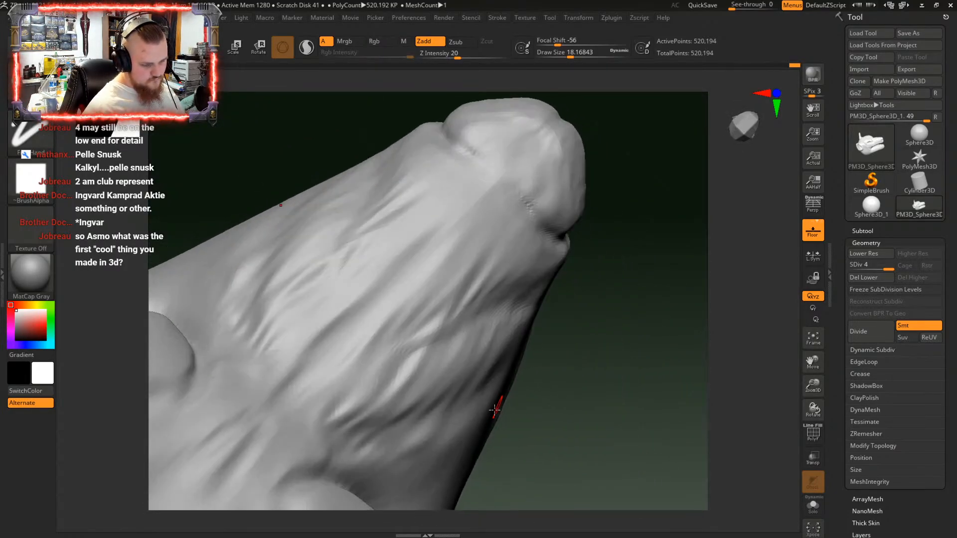
mouse_move(430, 414)
right_down()
mouse_move(399, 360)
mouse_move(404, 349)
mouse_move(433, 397)
mouse_move(444, 357)
mouse_move(417, 335)
mouse_move(452, 374)
mouse_move(427, 346)
right_up()
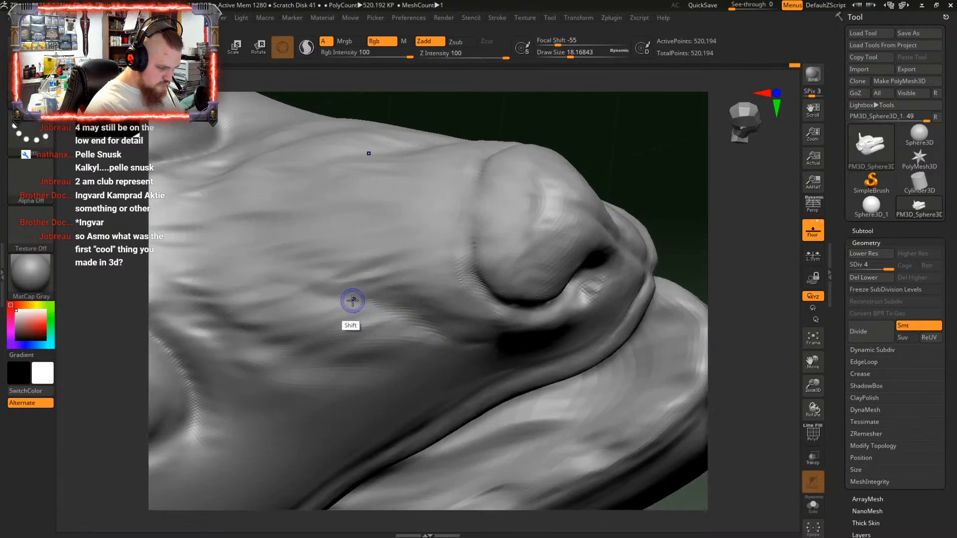
mouse_move(481, 331)
right_down()
mouse_move(474, 344)
mouse_move(434, 309)
right_up()
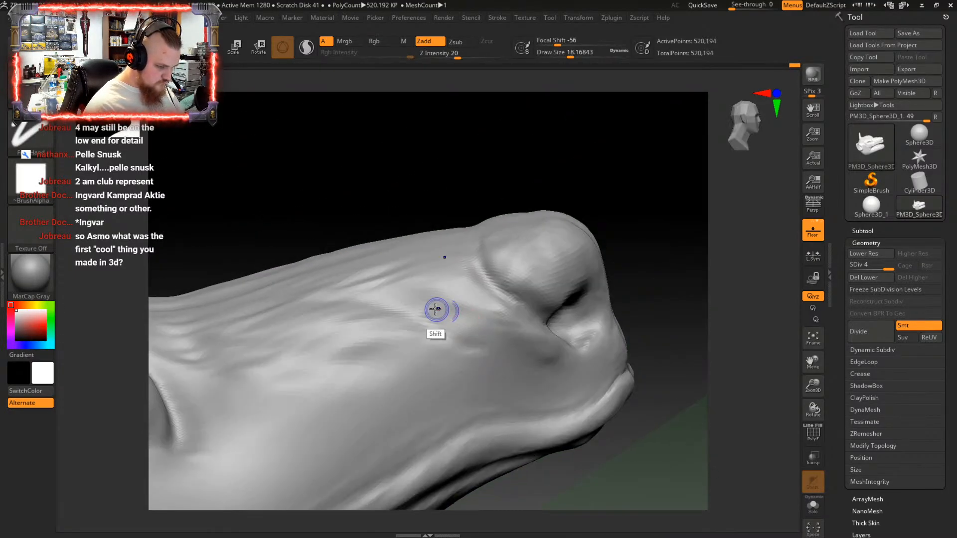
mouse_move(487, 349)
right_down()
mouse_move(498, 358)
mouse_move(466, 335)
mouse_move(421, 230)
right_up()
Recarve the diagonal crease with a curved upper end on the side of the snout and smooth its rough edges
mouse_move(288, 228)
alt+mouse_down()
mouse_move(301, 251)
mouse_move(392, 301)
alt+mouse_up()
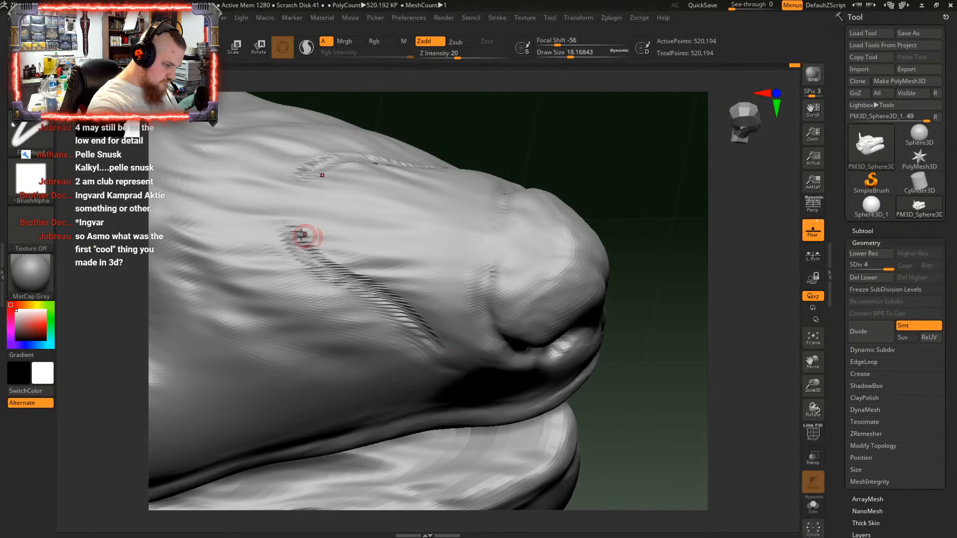
mouse_move(285, 228)
alt+mouse_down()
mouse_move(423, 335)
mouse_move(294, 249)
mouse_move(342, 293)
mouse_move(422, 344)
mouse_move(336, 278)
mouse_move(315, 279)
alt+mouse_up()
mouse_move(289, 222)
shift+mouse_down()
mouse_move(319, 263)
mouse_move(386, 292)
mouse_move(423, 339)
shift+mouse_up()
shift+drag(389, 303, 418, 331)
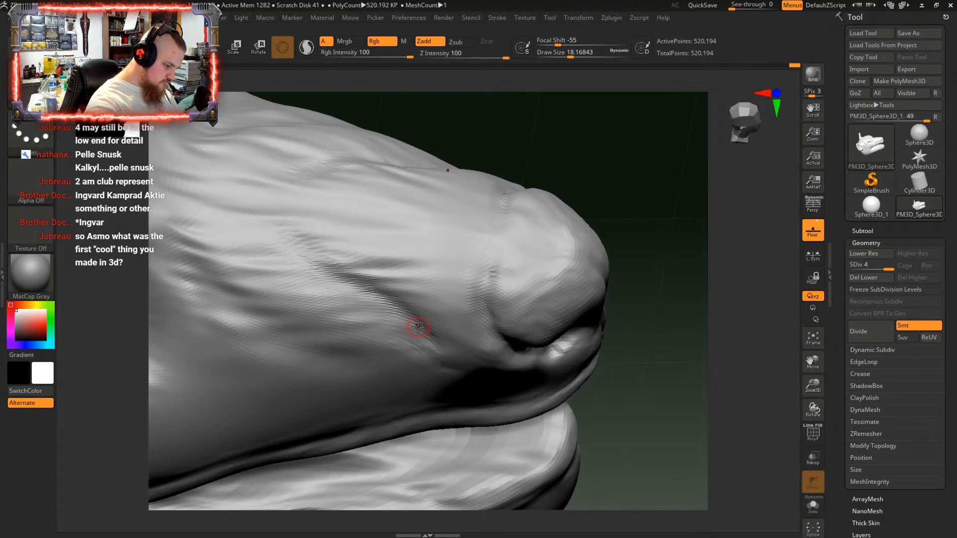
Soften the lower part and upper end of the diagonal crease on the side of the snout
right_drag(417, 329, 361, 221)
right_drag(388, 269, 398, 282)
shift+drag(369, 285, 412, 319)
right_drag(416, 350, 465, 284)
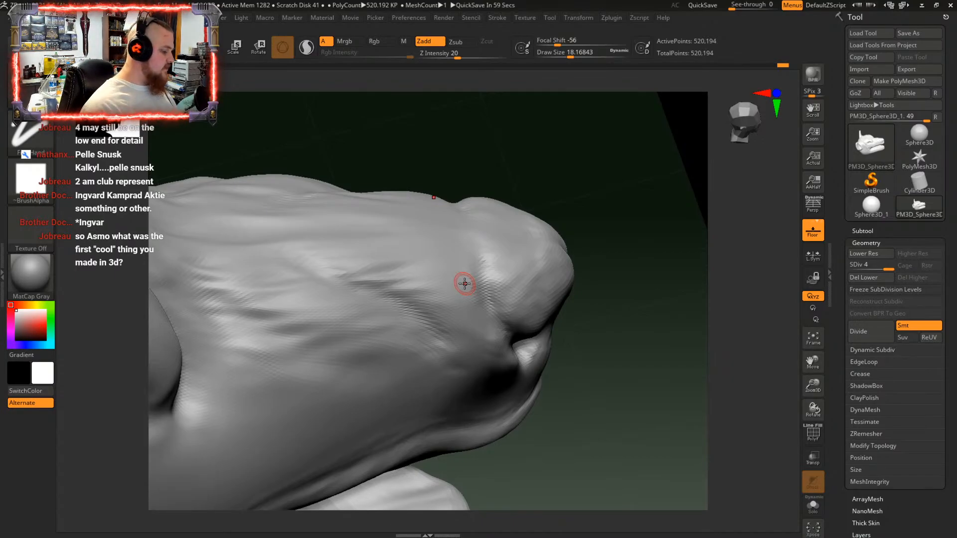
right_drag(357, 299, 428, 393)
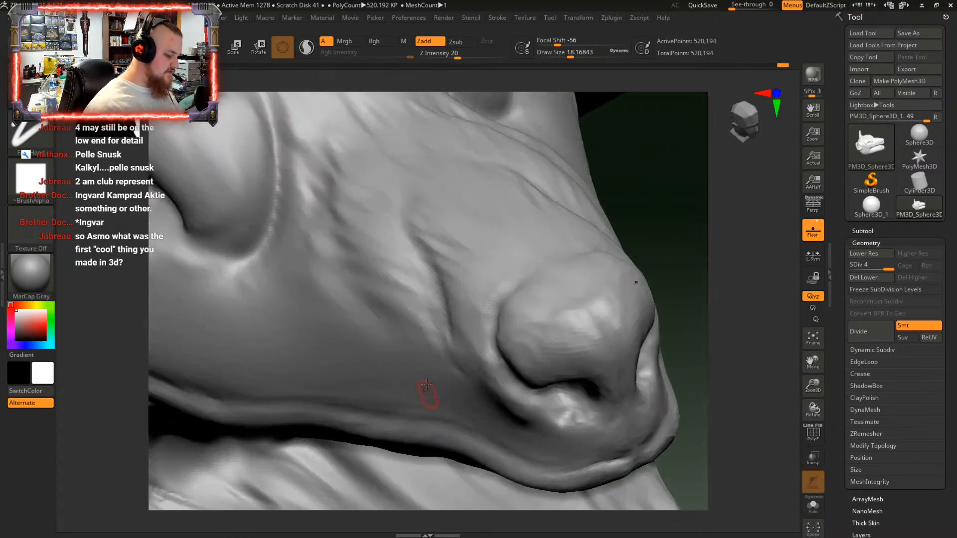
right_drag(452, 273, 468, 270)
mouse_move(411, 235)
shift+mouse_down()
mouse_move(358, 183)
mouse_move(374, 232)
mouse_move(372, 212)
mouse_move(400, 233)
shift+mouse_up()
Blend the full length of the diagonal crease into the surrounding snout wrinkles with the Smooth brush
right_drag(384, 248, 374, 262)
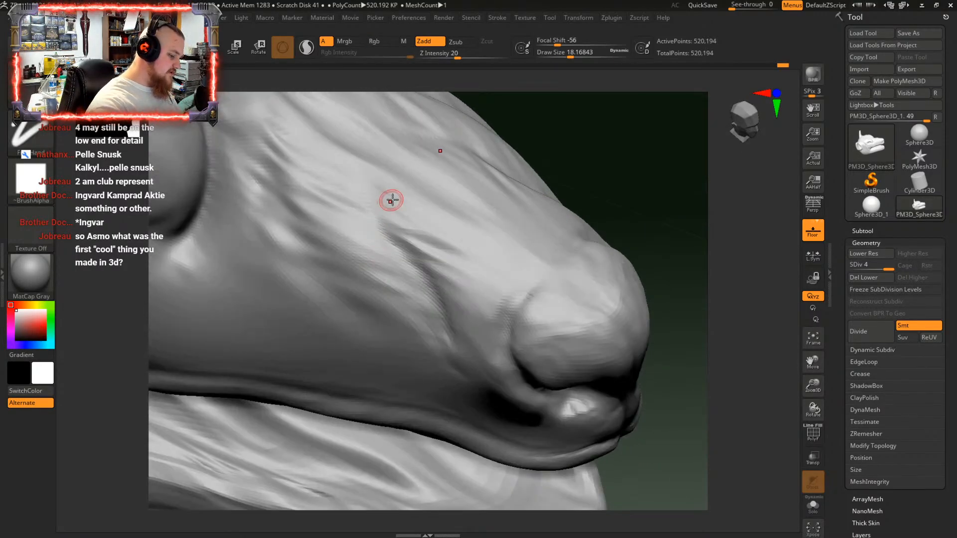
right_drag(391, 201, 428, 235)
mouse_move(405, 218)
shift+mouse_down()
mouse_move(395, 209)
mouse_move(419, 227)
mouse_move(445, 277)
shift+mouse_up()
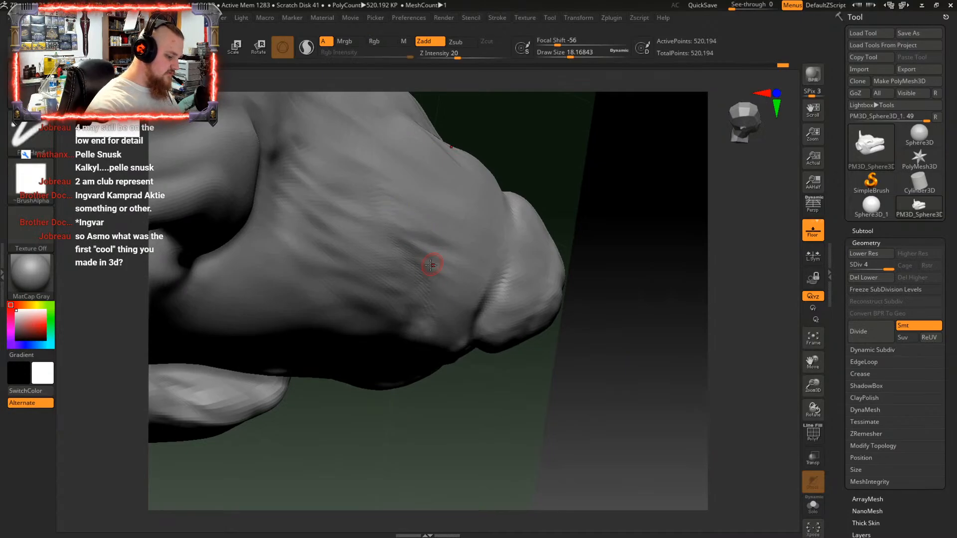
right_drag(429, 265, 386, 215)
mouse_move(373, 193)
shift+mouse_down()
mouse_move(453, 334)
mouse_move(430, 300)
shift+mouse_up()
mouse_move(416, 272)
right_down()
mouse_move(381, 245)
mouse_move(381, 232)
right_up()
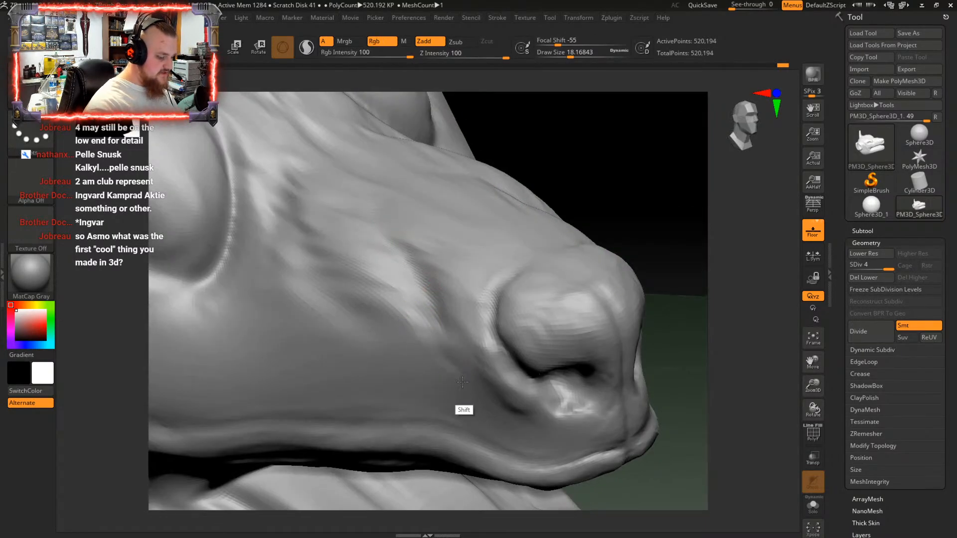
Smooth the area between the diagonal crease's lower end and the fold behind the nostril
right_drag(462, 406, 463, 309)
mouse_move(453, 368)
right_down()
mouse_move(509, 284)
mouse_move(521, 242)
mouse_move(471, 316)
right_up()
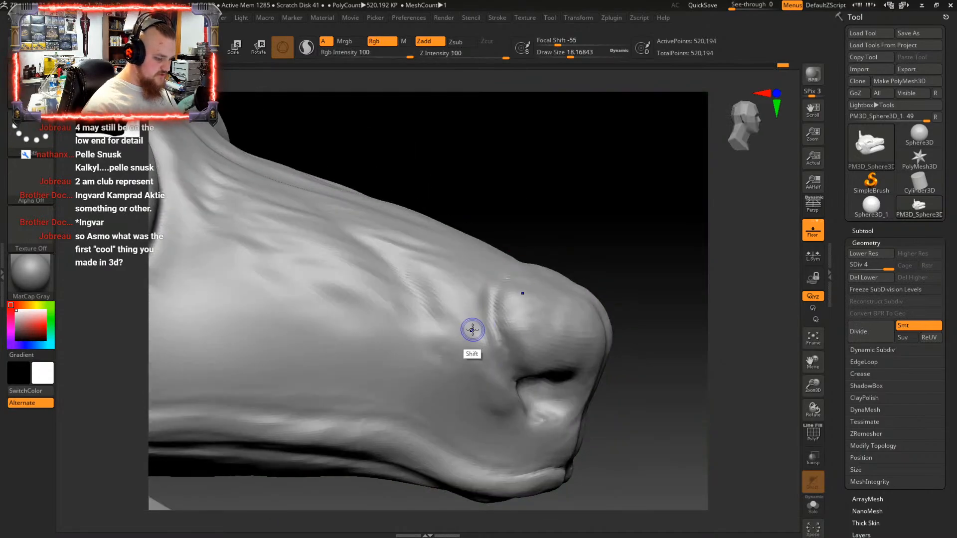
mouse_move(434, 348)
right_down()
mouse_move(461, 287)
mouse_move(450, 298)
right_up()
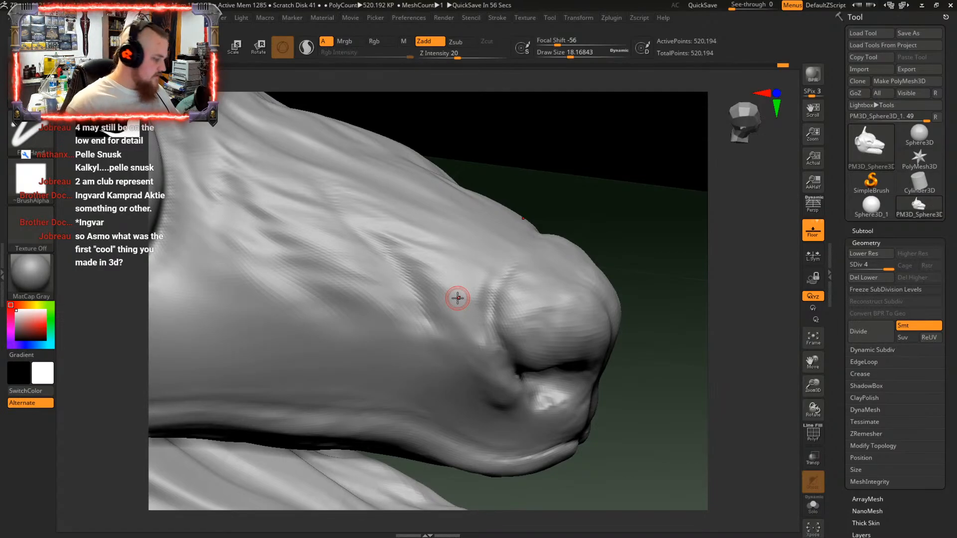
right_drag(489, 242, 490, 297)
ctrl+right_drag(488, 265, 463, 247)
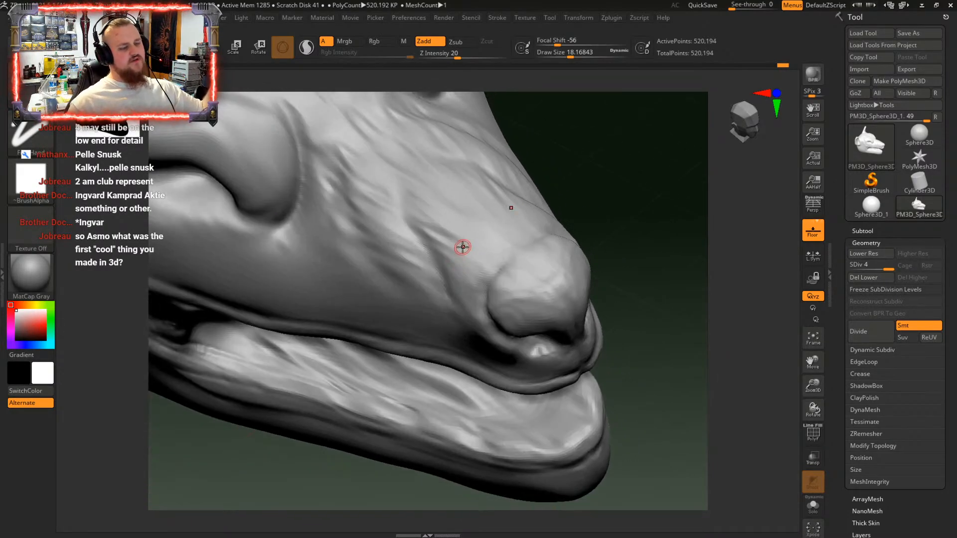
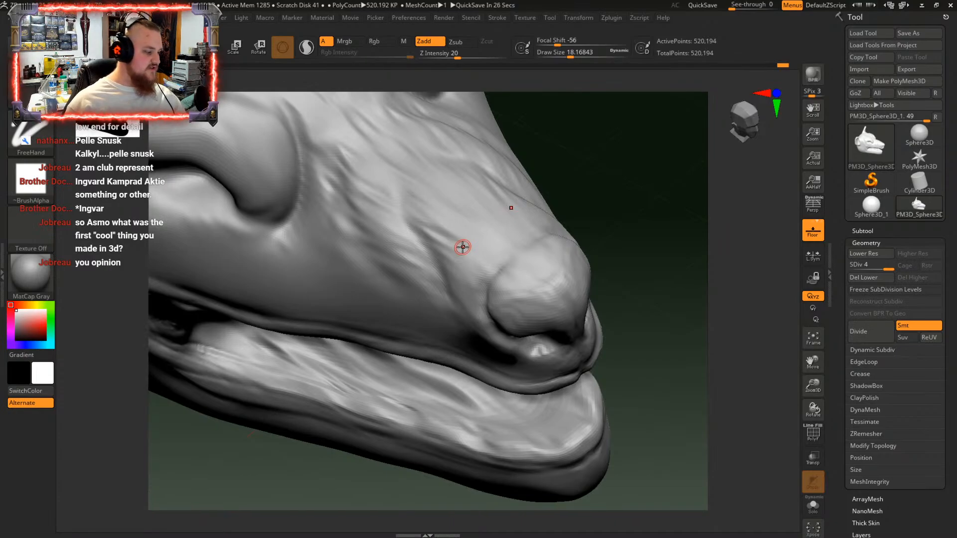
Carve a vertical centre groove from the top of the nose tip down to the upper lip
key(shift)
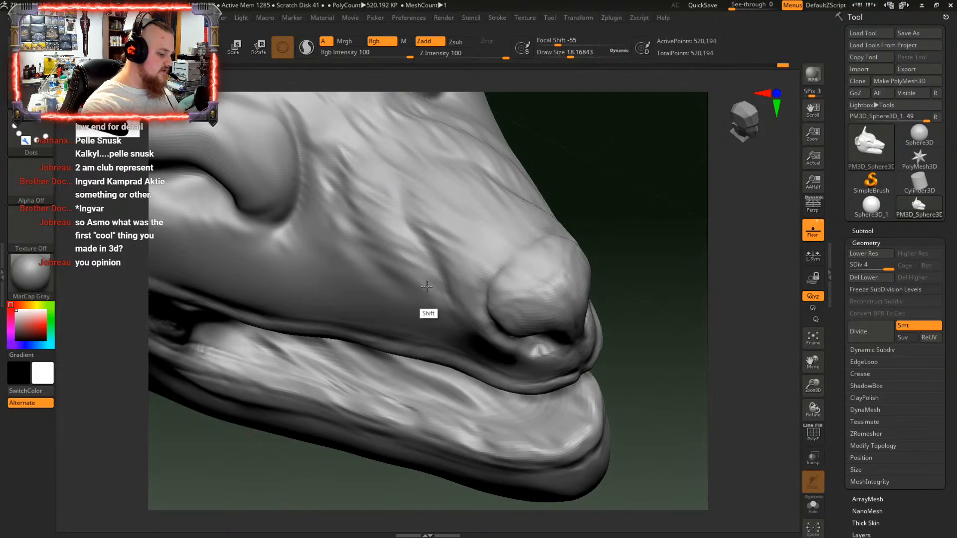
mouse_move(427, 195)
right_down()
mouse_move(516, 249)
mouse_move(586, 420)
mouse_move(490, 206)
mouse_move(537, 277)
right_up()
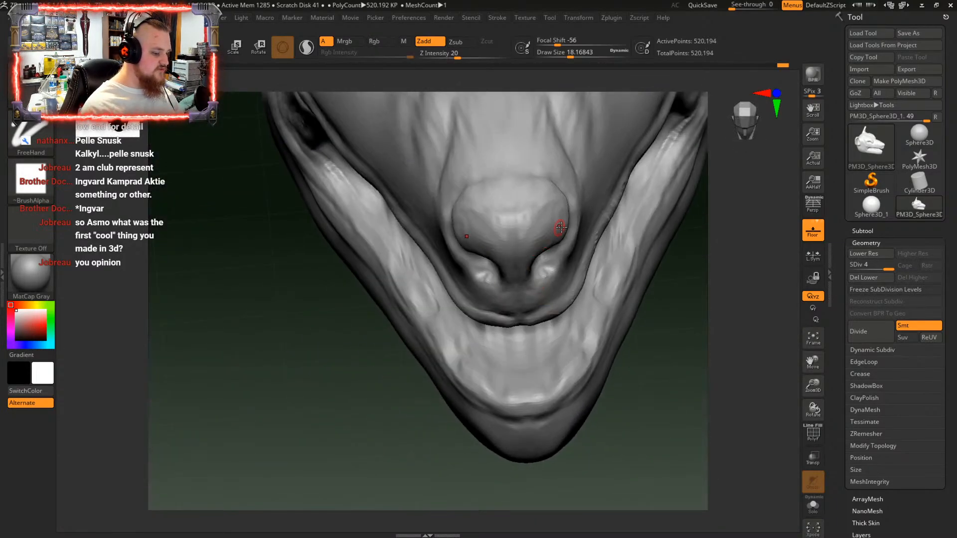
mouse_move(561, 227)
right_down()
mouse_move(600, 171)
mouse_move(548, 225)
mouse_move(573, 217)
mouse_move(518, 223)
mouse_move(531, 216)
mouse_move(519, 208)
mouse_move(506, 222)
mouse_move(487, 196)
mouse_move(516, 201)
mouse_move(520, 160)
mouse_move(547, 169)
mouse_move(547, 212)
mouse_move(503, 223)
mouse_move(496, 216)
mouse_move(495, 282)
mouse_move(494, 201)
right_up()
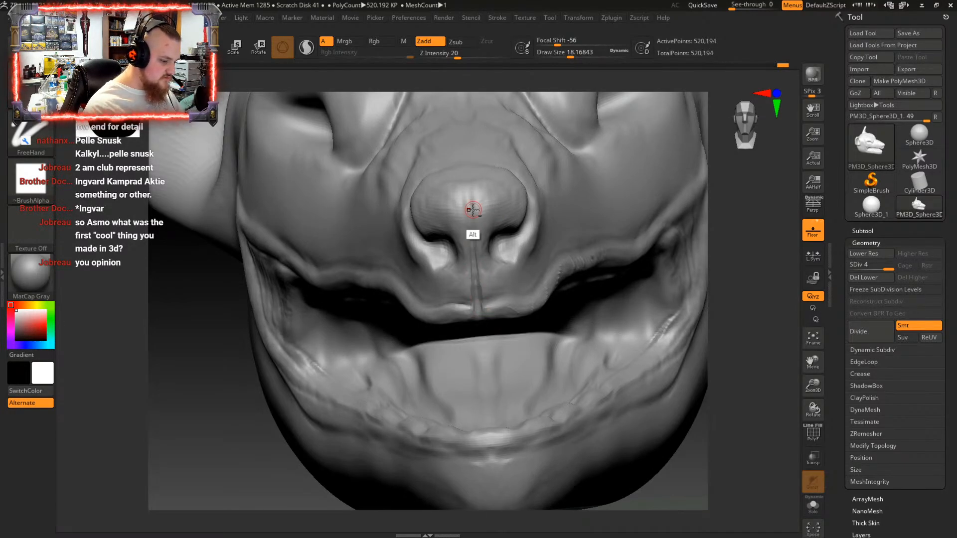
mouse_move(470, 197)
right_down()
mouse_move(473, 252)
mouse_move(485, 264)
right_up()
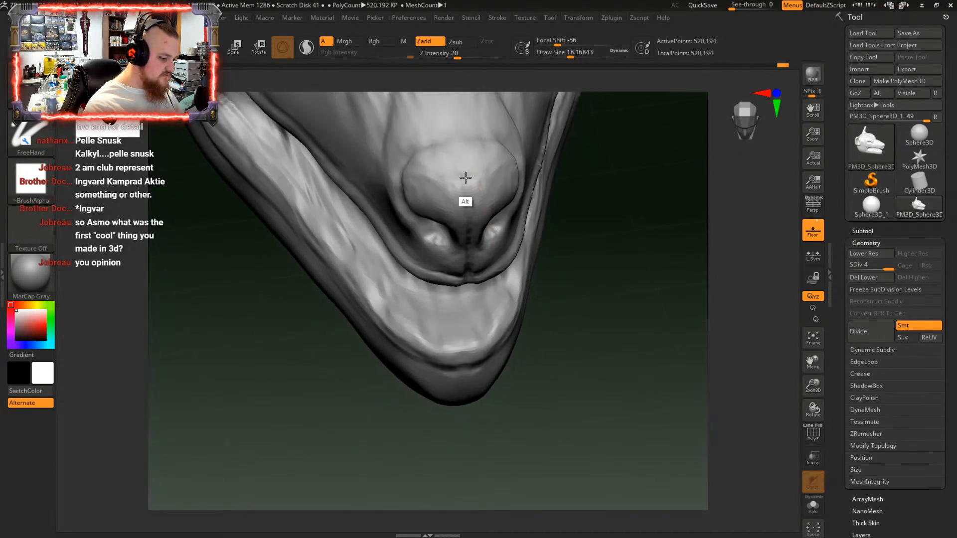
mouse_move(467, 211)
right_down()
mouse_move(459, 199)
mouse_move(473, 178)
right_up()
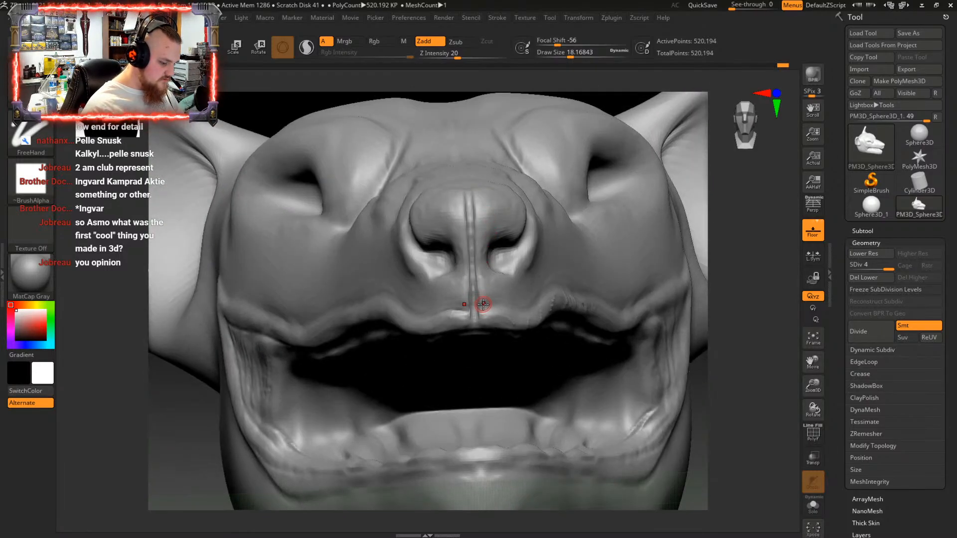
Soften the vertical centre groove along the nose and upper lip with the Smooth brush
key(shift)
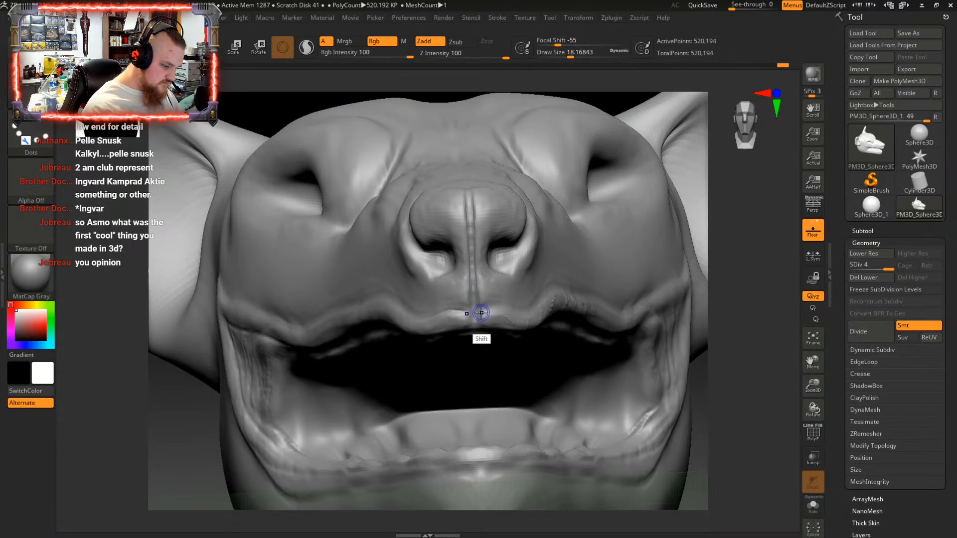
shift+drag(481, 307, 473, 189)
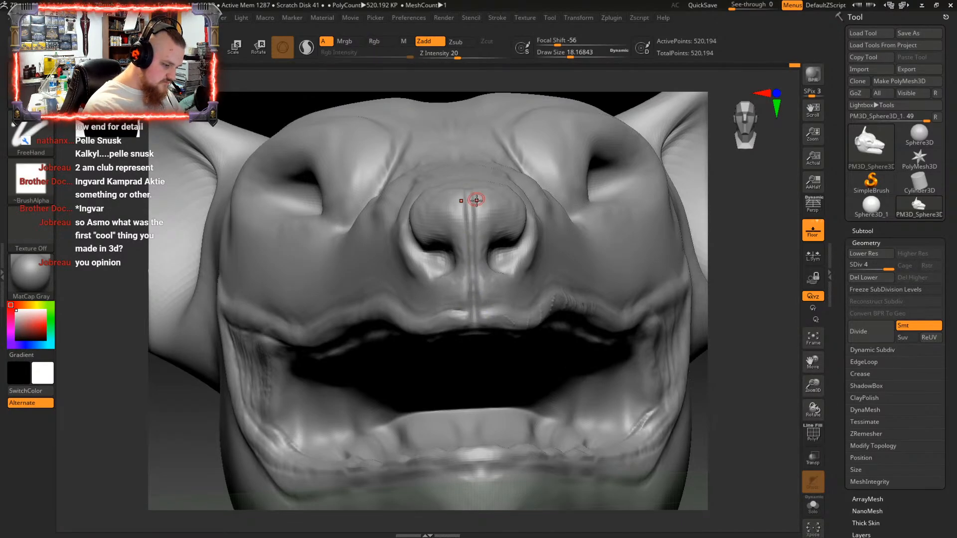
mouse_move(475, 199)
right_down()
mouse_move(481, 226)
mouse_move(474, 160)
right_up()
key(shift)
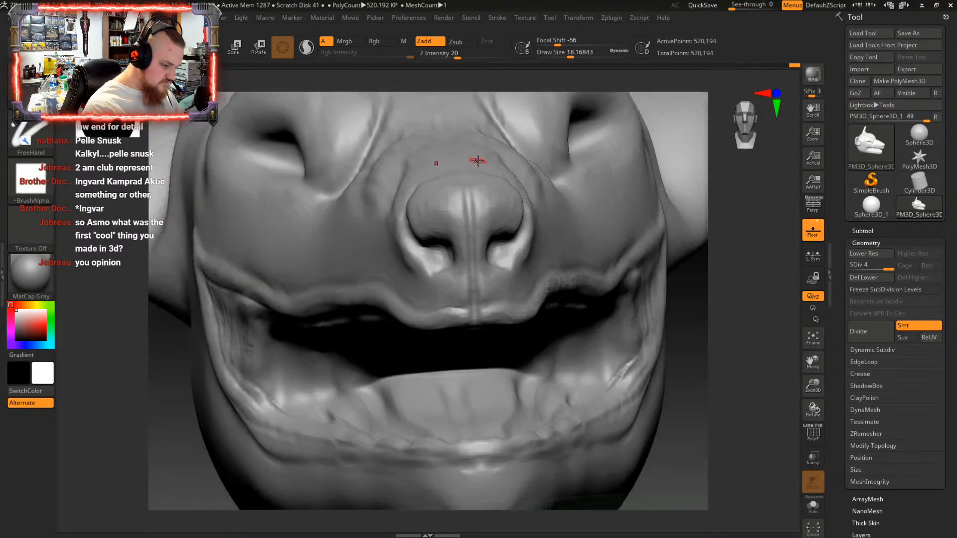
shift+drag(475, 217, 469, 308)
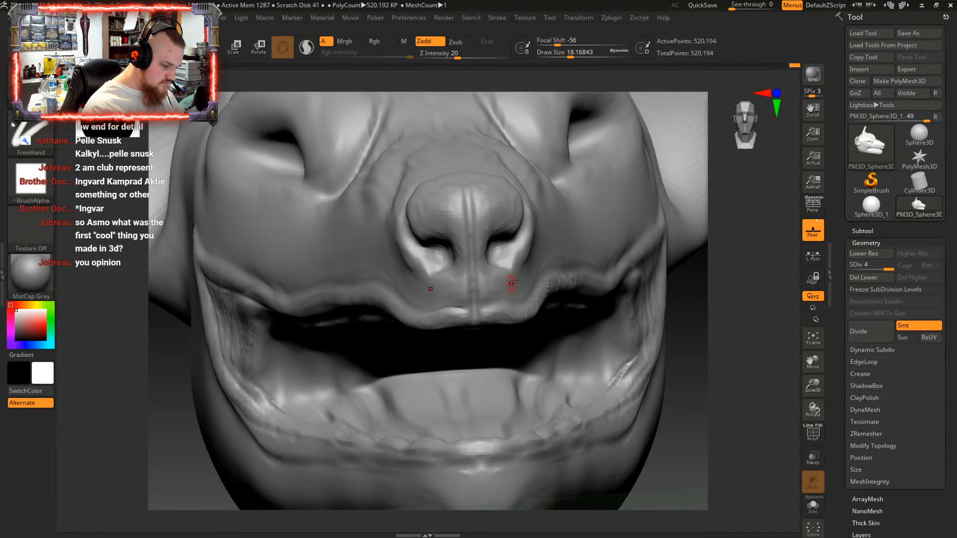
Smooth the rough upper lip edge from the centre groove outward to the side of the mouth
mouse_move(510, 283)
right_down()
mouse_move(519, 263)
mouse_move(491, 280)
right_up()
mouse_move(479, 312)
shift+mouse_down()
mouse_move(517, 317)
mouse_move(591, 292)
mouse_move(610, 305)
mouse_move(566, 292)
mouse_move(557, 302)
shift+mouse_up()
mouse_move(617, 304)
shift+mouse_down()
mouse_move(652, 311)
mouse_move(571, 298)
shift+mouse_up()
Reduce the brush draw size to about 7.8 and carve a crease around the pointed tip and rear edge of the mouth corner
mouse_move(614, 298)
right_down()
mouse_move(635, 314)
mouse_move(598, 349)
mouse_move(618, 364)
mouse_move(563, 368)
mouse_move(438, 349)
mouse_move(519, 297)
mouse_move(497, 305)
mouse_move(511, 259)
mouse_move(547, 261)
mouse_move(502, 227)
mouse_move(488, 276)
mouse_move(540, 331)
mouse_move(568, 295)
mouse_move(455, 274)
mouse_move(524, 294)
mouse_move(397, 313)
mouse_move(538, 287)
mouse_move(582, 261)
mouse_move(559, 279)
mouse_move(603, 277)
mouse_move(530, 239)
mouse_move(517, 246)
mouse_move(567, 210)
mouse_move(494, 251)
mouse_move(584, 179)
mouse_move(563, 191)
mouse_move(593, 200)
mouse_move(396, 298)
mouse_move(506, 272)
mouse_move(399, 297)
mouse_move(355, 282)
mouse_move(361, 294)
right_up()
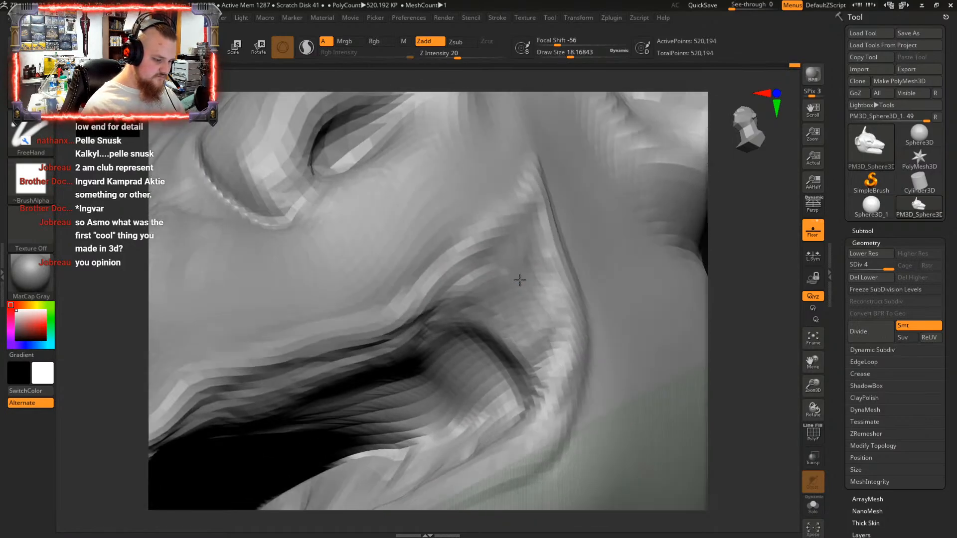
mouse_move(494, 284)
right_down()
mouse_move(516, 292)
mouse_move(574, 259)
mouse_move(560, 250)
mouse_move(553, 268)
mouse_move(417, 309)
mouse_move(421, 241)
mouse_move(415, 286)
mouse_move(456, 295)
mouse_move(468, 315)
mouse_move(505, 251)
mouse_move(474, 288)
mouse_move(489, 331)
mouse_move(496, 280)
right_up()
key(space)
drag(501, 289, 493, 288)
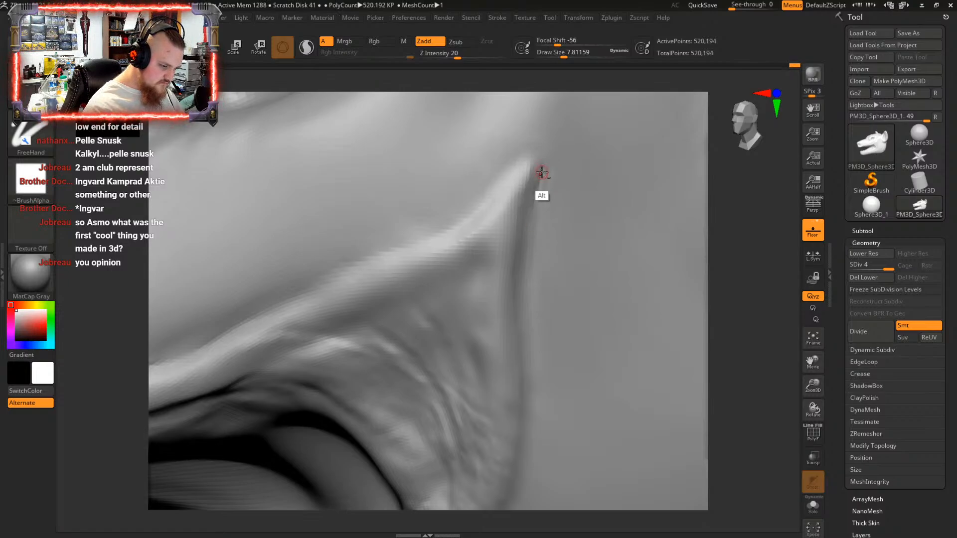
alt+drag(526, 243, 519, 299)
right_drag(524, 299, 536, 230)
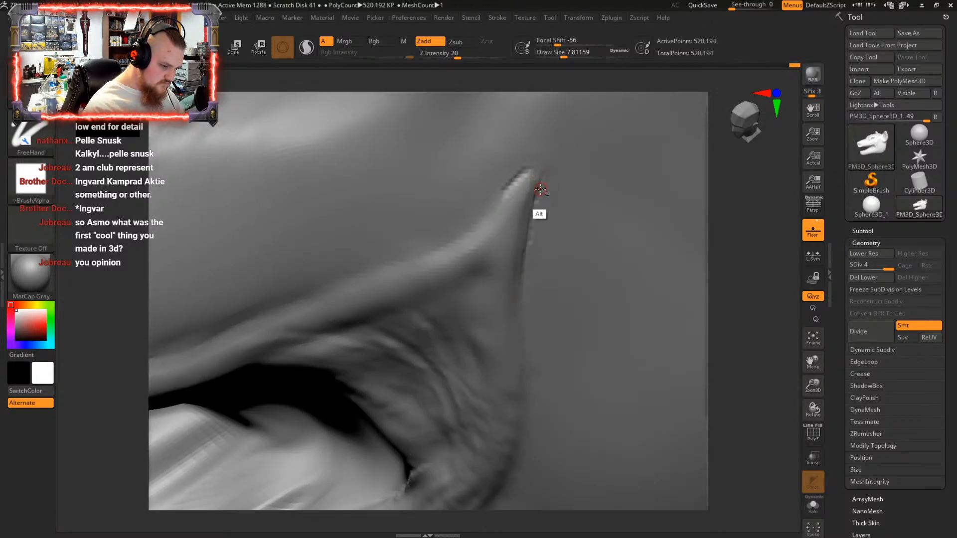
right_drag(571, 195, 534, 171)
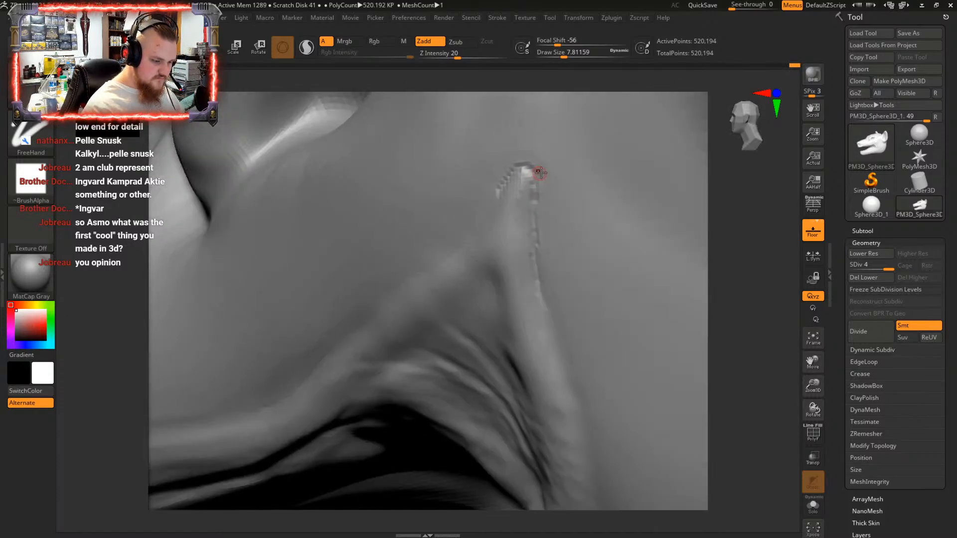
Carve the crease forward from the mouth corner's tip along the outer edge of the upper lip
right_drag(552, 279, 533, 232)
alt+drag(526, 188, 493, 257)
right_drag(494, 256, 517, 207)
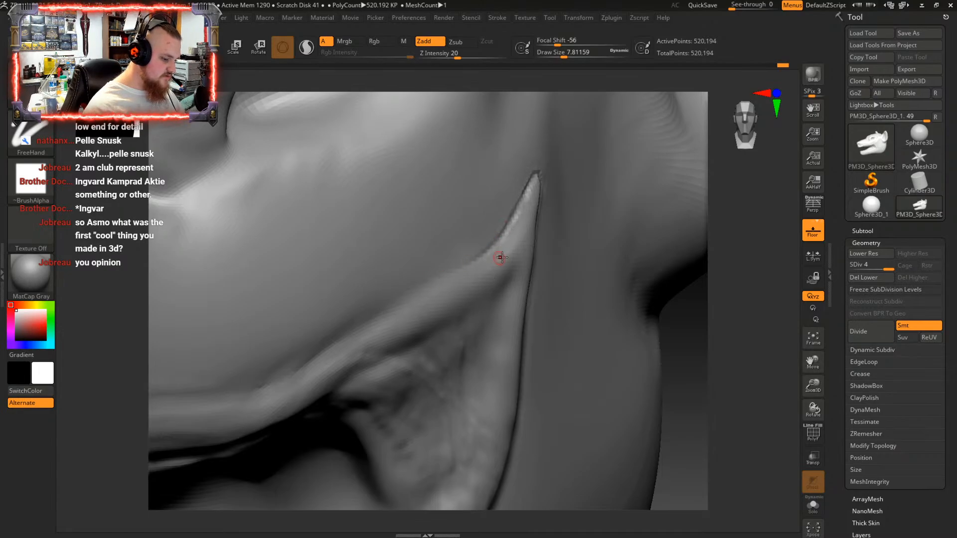
right_drag(502, 258, 534, 259)
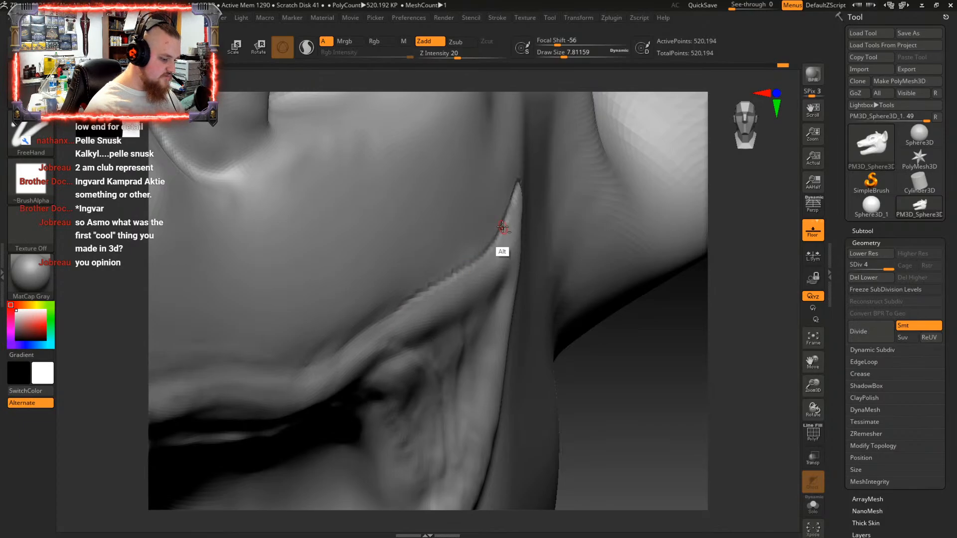
mouse_move(434, 278)
right_down()
mouse_move(455, 239)
mouse_move(442, 270)
right_up()
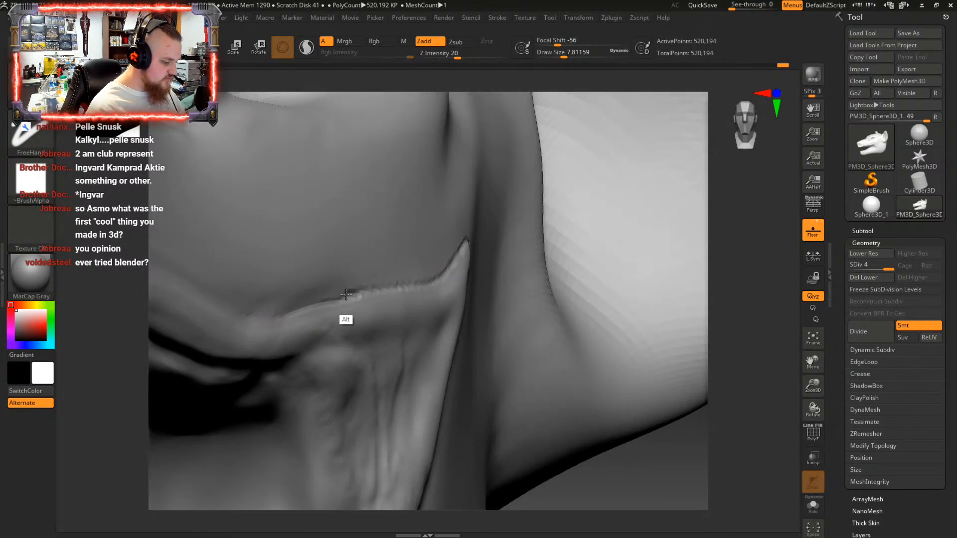
right_drag(321, 292, 497, 243)
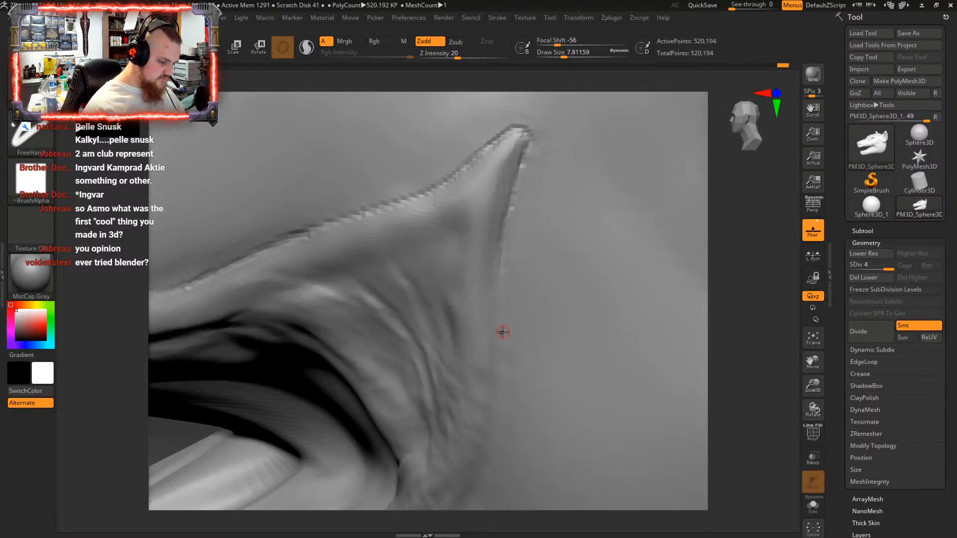
Deepen the crease behind the mouth corner and extend it down along the rear lip edge
key(alt)
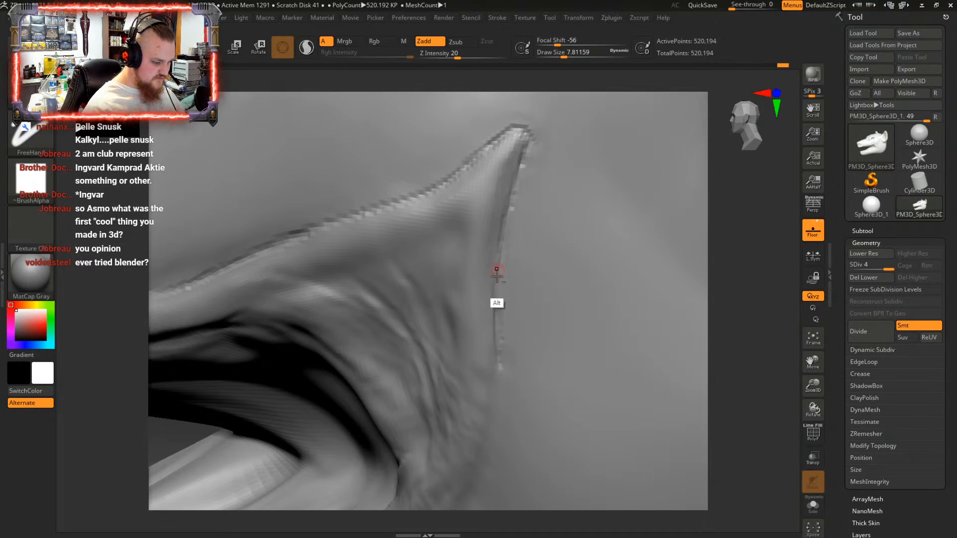
drag(515, 192, 506, 222)
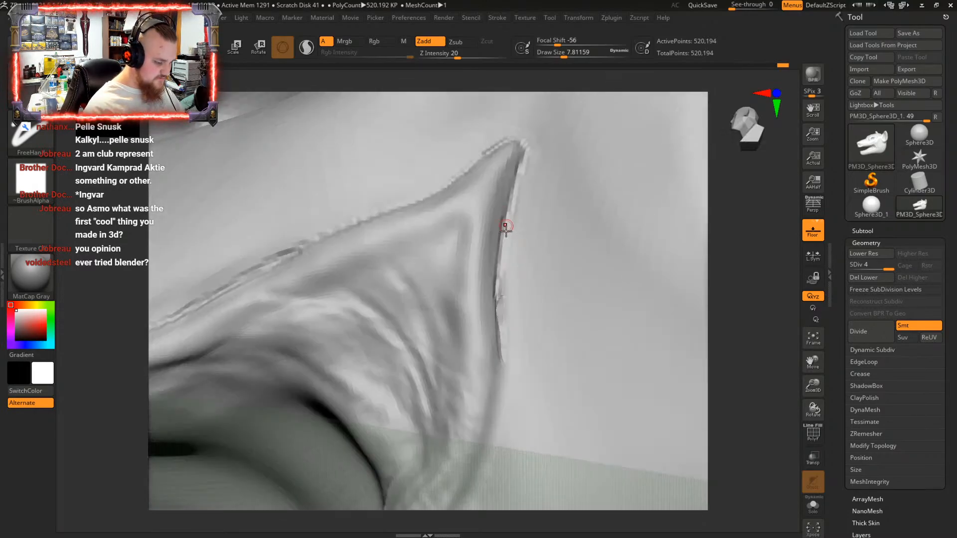
mouse_move(507, 222)
alt+right_down()
mouse_move(509, 293)
mouse_move(506, 280)
alt+right_up()
drag(506, 280, 504, 292)
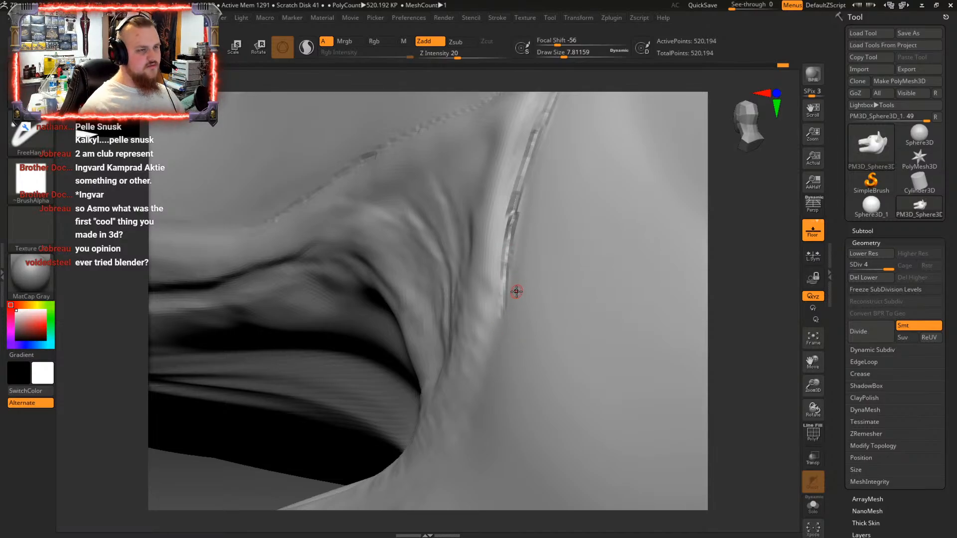
mouse_move(578, 284)
right_down()
mouse_move(554, 309)
mouse_move(564, 271)
mouse_move(594, 240)
mouse_move(532, 356)
mouse_move(535, 284)
mouse_move(527, 338)
mouse_move(504, 306)
mouse_move(509, 349)
mouse_move(570, 302)
mouse_move(556, 279)
mouse_move(579, 304)
mouse_move(577, 296)
right_up()
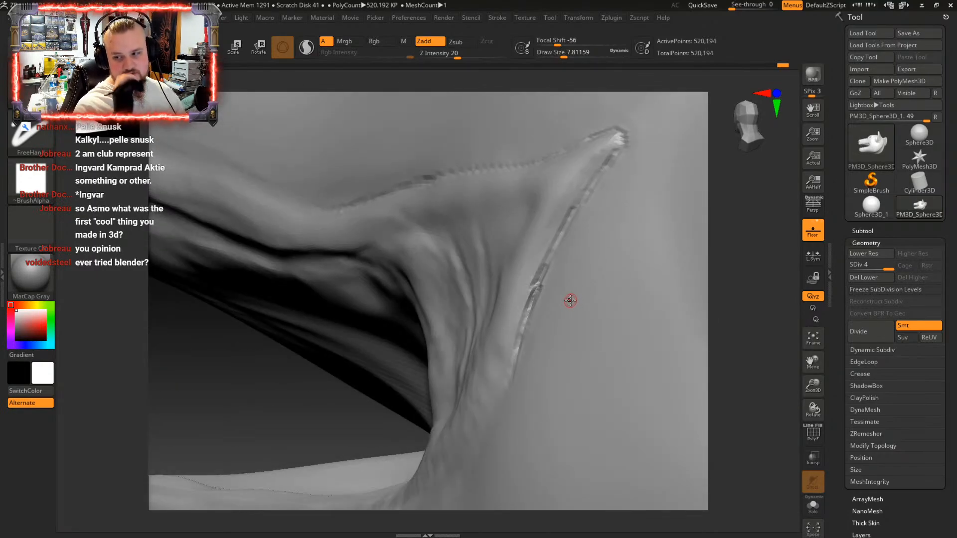
Smooth the jagged crease along the rear edge of the mouth corner up to its pointed tip
mouse_move(551, 297)
right_down()
mouse_move(564, 321)
mouse_move(574, 287)
mouse_move(560, 273)
mouse_move(528, 314)
right_up()
key(shift)
mouse_move(529, 312)
shift+mouse_down()
mouse_move(551, 263)
mouse_move(504, 371)
shift+mouse_up()
right_drag(504, 371, 541, 346)
key(shift)
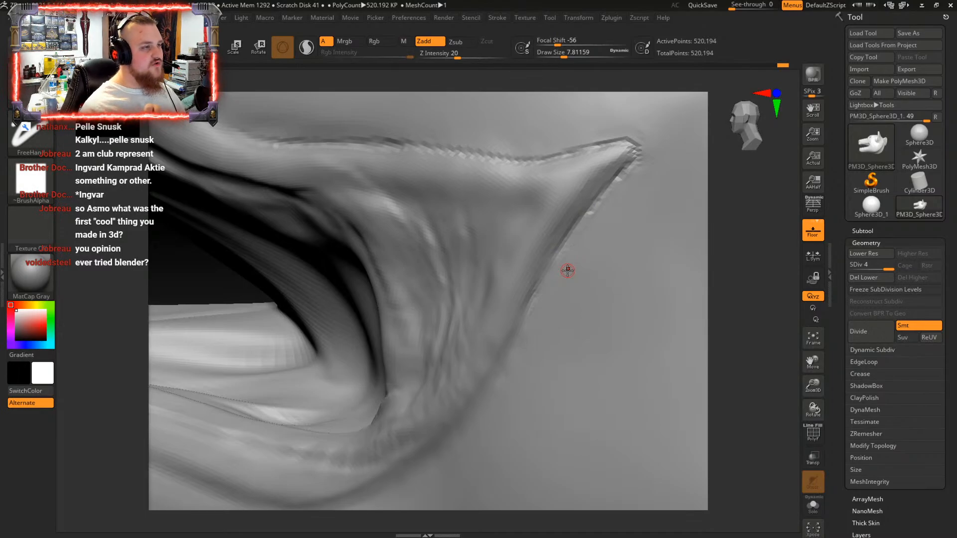
key(shift)
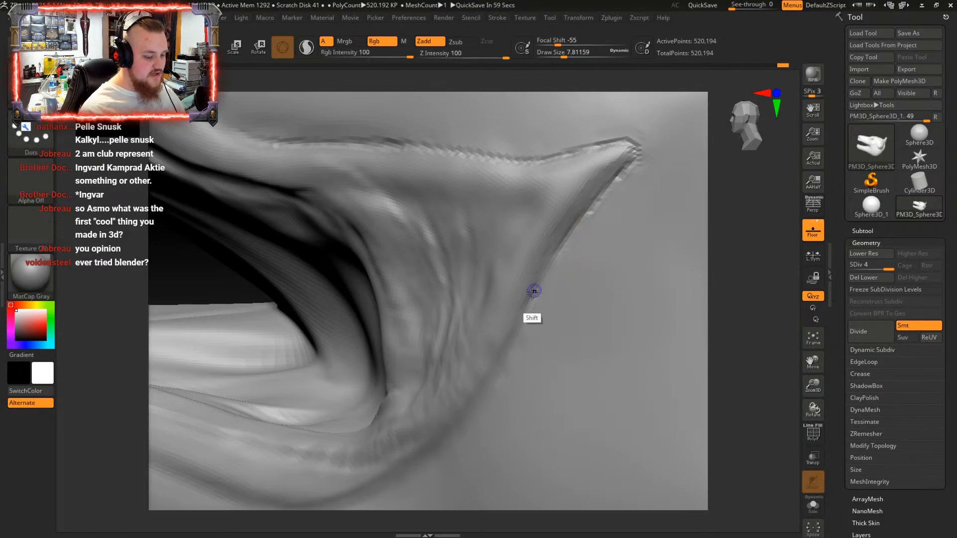
shift+drag(634, 155, 620, 187)
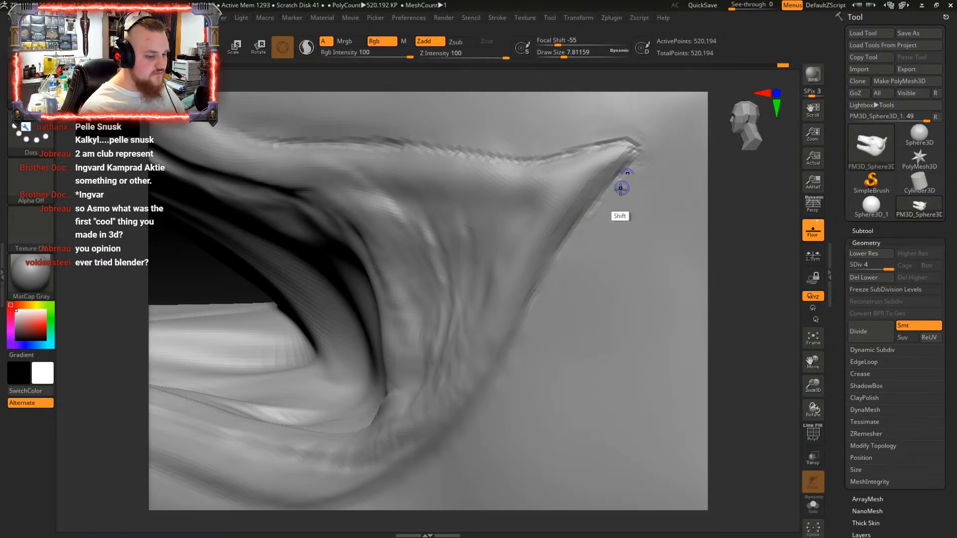
Smooth the jagged crease above the upper lip from the mouth corner's tip forward
mouse_move(607, 205)
right_down()
mouse_move(561, 274)
mouse_move(547, 264)
mouse_move(498, 269)
mouse_move(519, 352)
mouse_move(535, 304)
mouse_move(501, 312)
mouse_move(537, 334)
mouse_move(504, 297)
mouse_move(515, 313)
right_up()
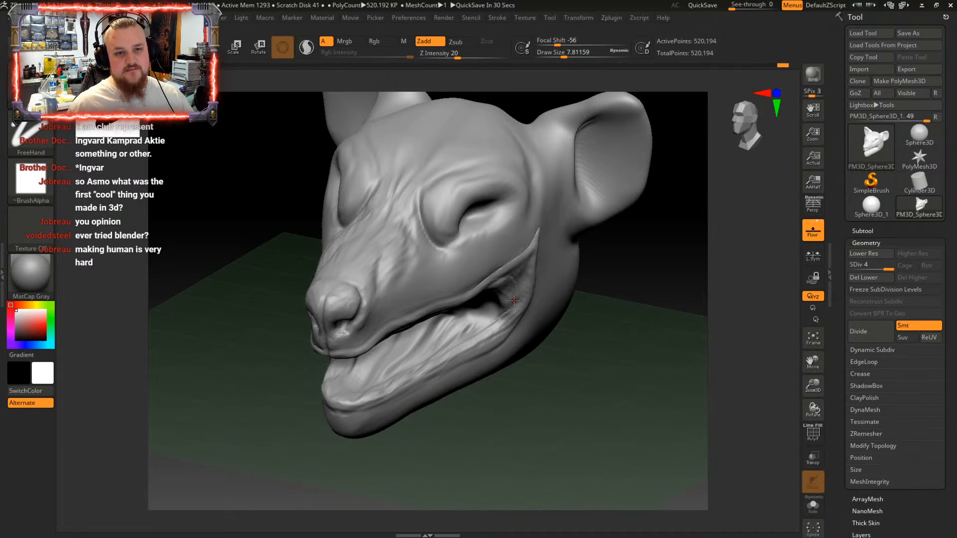
mouse_move(514, 300)
right_down()
mouse_move(556, 284)
mouse_move(534, 269)
mouse_move(601, 324)
mouse_move(596, 289)
mouse_move(569, 286)
mouse_move(626, 299)
mouse_move(546, 273)
right_up()
key(shift)
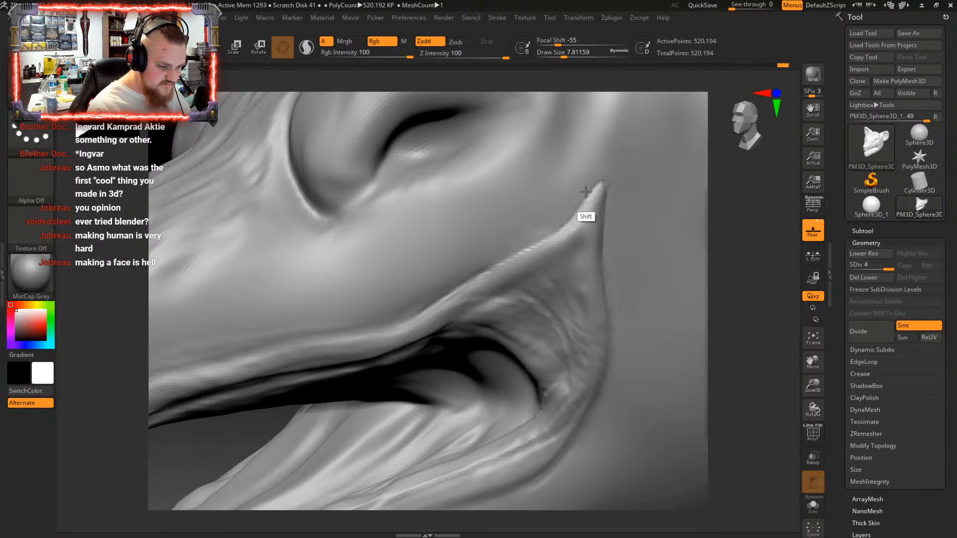
mouse_move(586, 192)
right_down()
mouse_move(626, 188)
mouse_move(611, 191)
right_up()
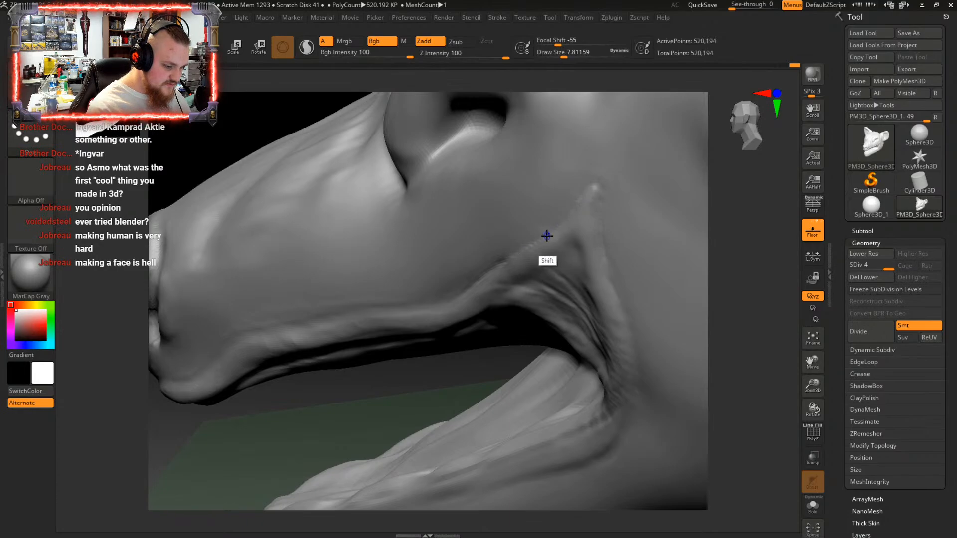
mouse_move(468, 293)
right_down()
mouse_move(521, 250)
mouse_move(516, 265)
mouse_move(536, 259)
right_up()
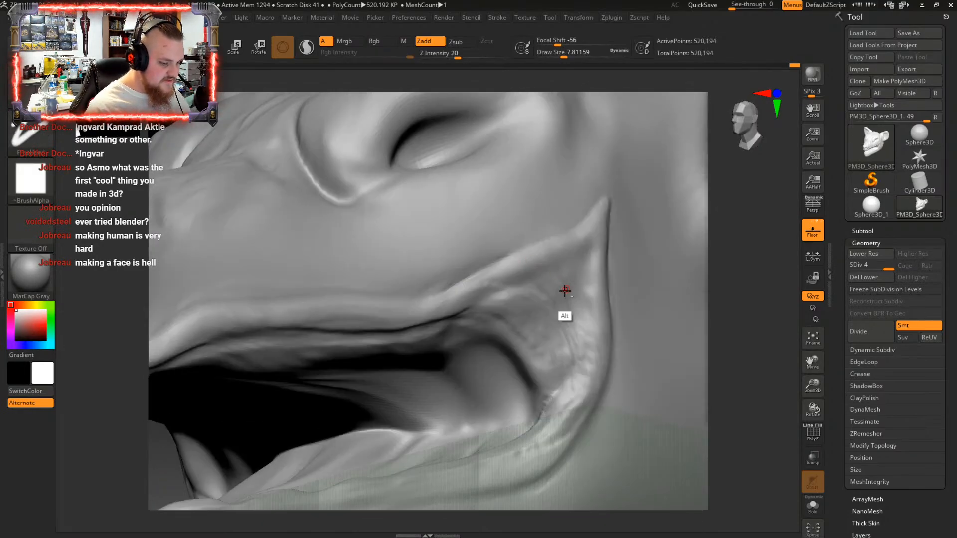
Check the whole head from several angles and further soften the upper lip's edge just below the mouth corner's tip
mouse_move(567, 289)
alt+right_down()
mouse_move(532, 255)
mouse_move(547, 249)
mouse_move(538, 302)
mouse_move(550, 329)
alt+right_up()
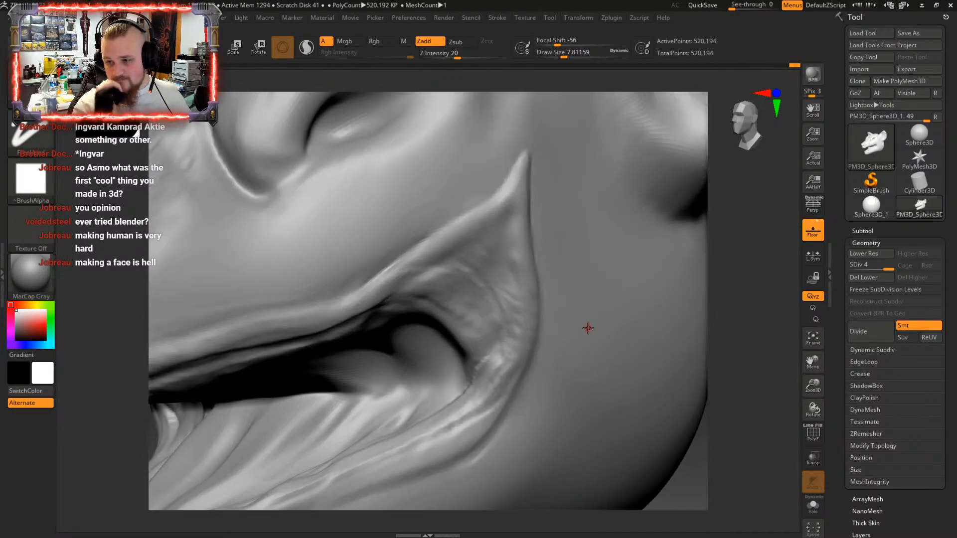
mouse_move(639, 265)
right_down()
mouse_move(651, 302)
mouse_move(618, 302)
mouse_move(610, 244)
right_up()
right_drag(494, 294, 543, 257)
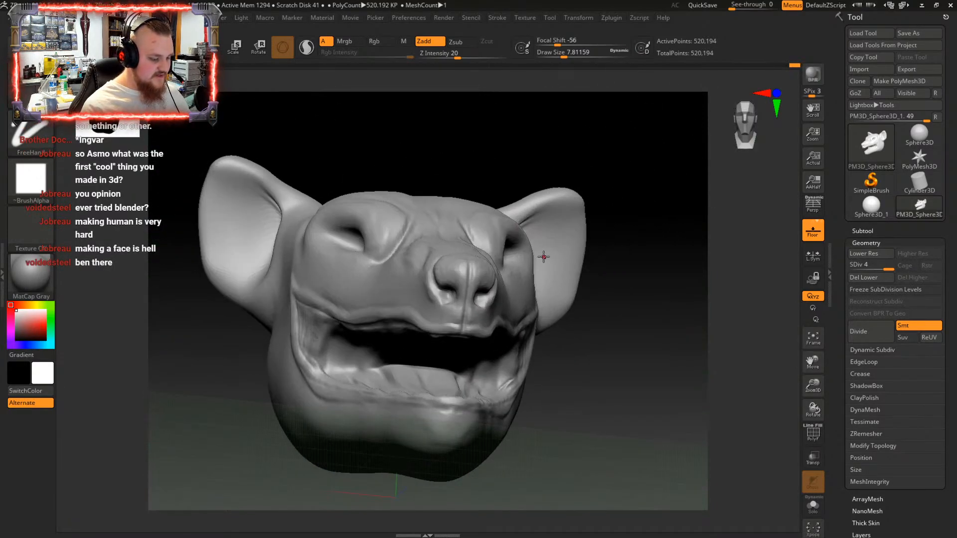
mouse_move(538, 323)
right_down()
mouse_move(519, 312)
mouse_move(428, 384)
right_up()
mouse_move(507, 328)
alt+right_down()
mouse_move(588, 293)
mouse_move(557, 316)
mouse_move(582, 255)
mouse_move(469, 381)
alt+right_up()
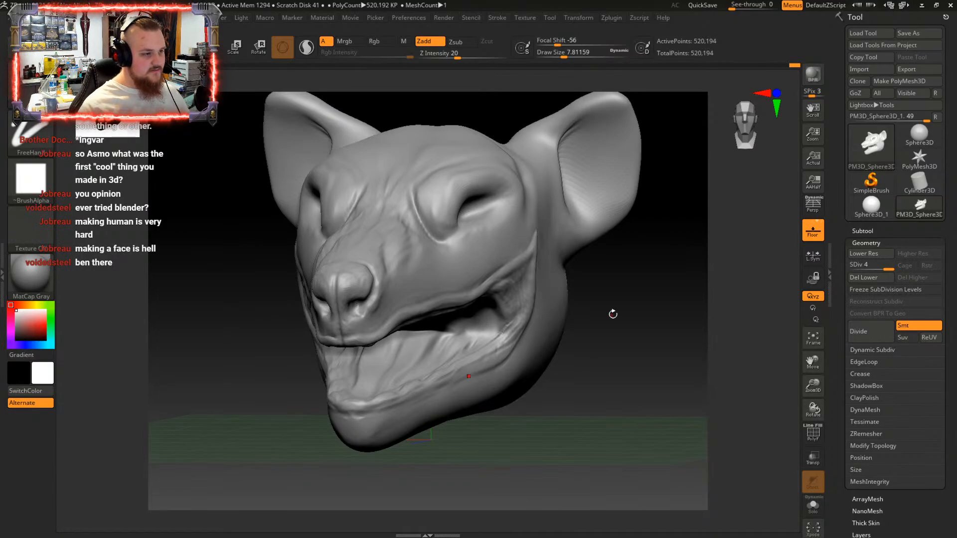
mouse_move(613, 314)
right_down()
mouse_move(568, 319)
mouse_move(551, 299)
right_up()
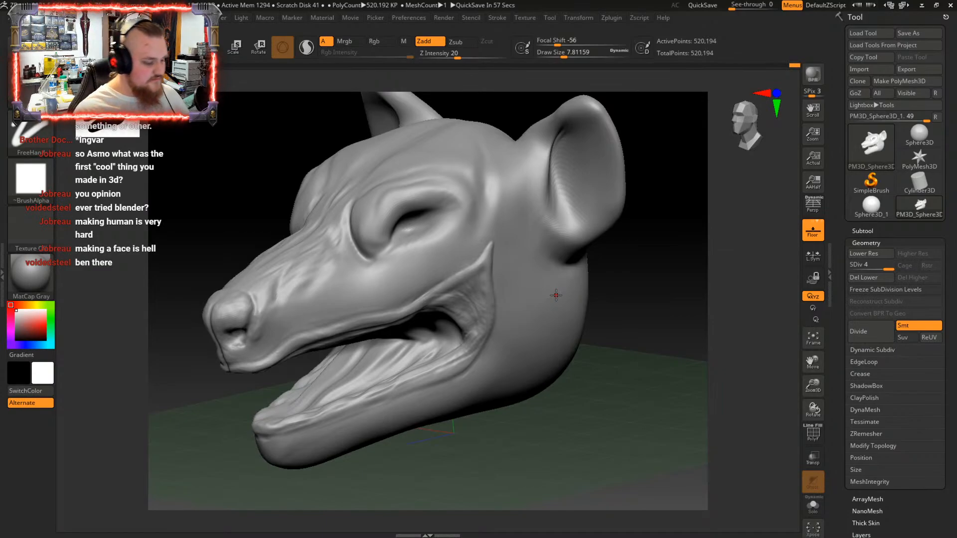
mouse_move(474, 299)
right_down()
mouse_move(532, 309)
mouse_move(554, 291)
mouse_move(422, 262)
right_up()
key(shift)
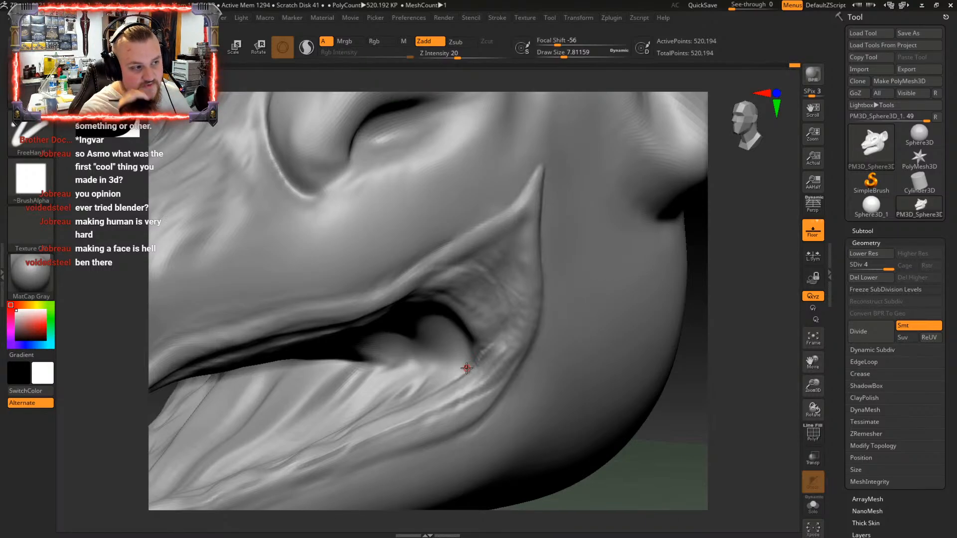
mouse_move(506, 252)
right_down()
mouse_move(508, 274)
mouse_move(506, 264)
right_up()
shift+drag(505, 219, 473, 231)
right_drag(487, 231, 514, 211)
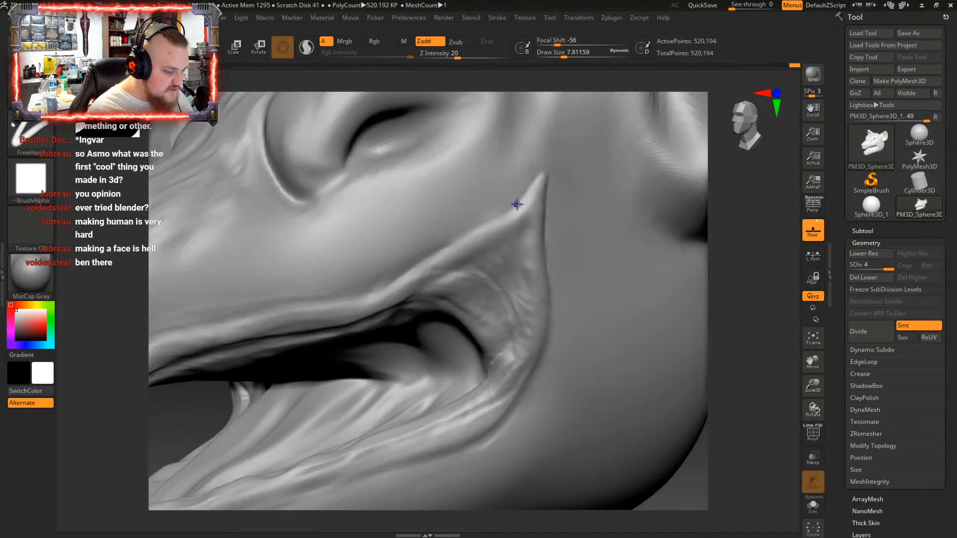
Redefine and smooth the crease above the upper lip leading to the mouth corner's pointed tip
right_drag(490, 241, 475, 231)
key(shift)
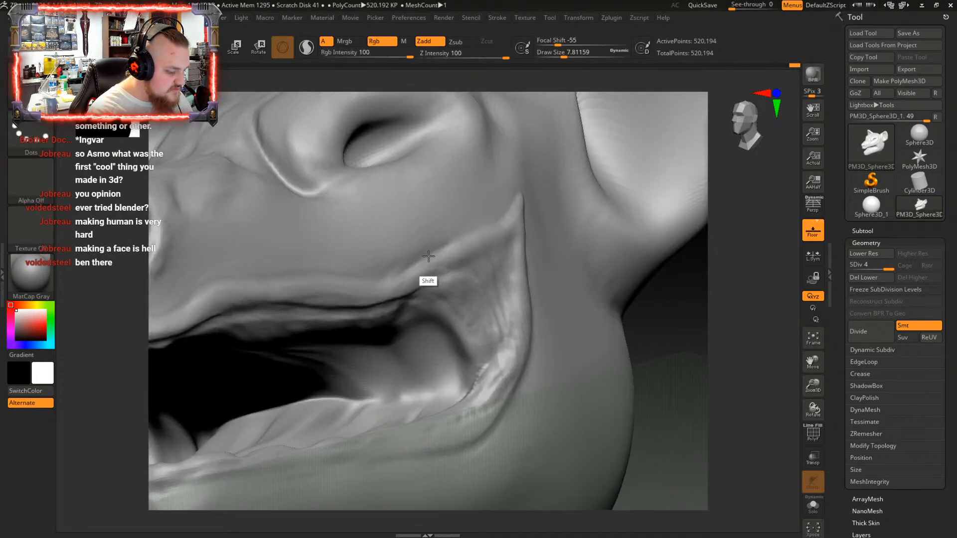
right_drag(413, 278, 414, 277)
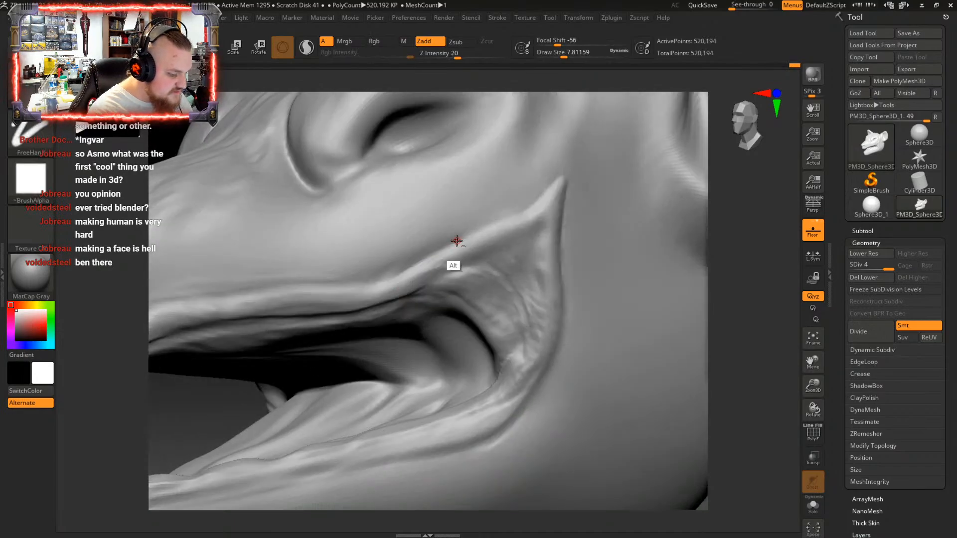
right_drag(480, 232, 490, 260)
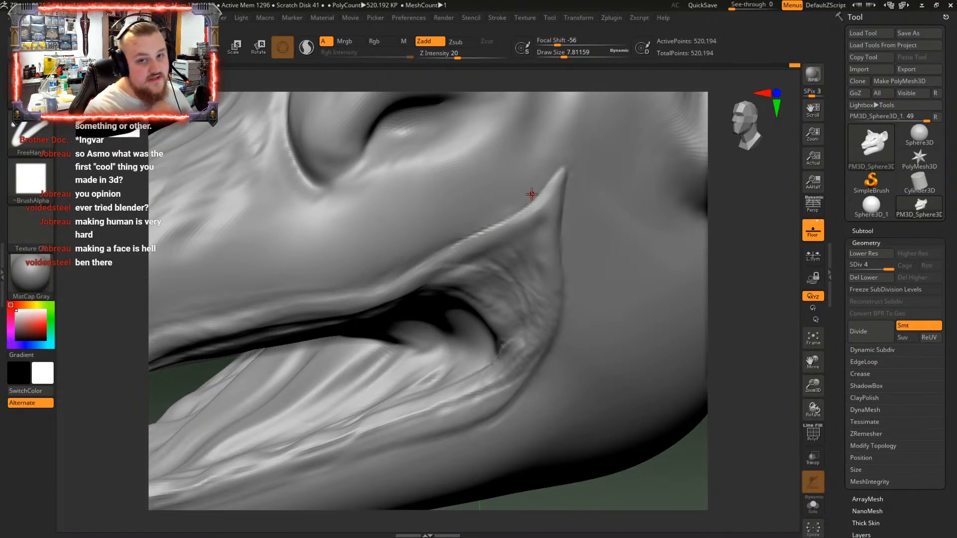
key(shift)
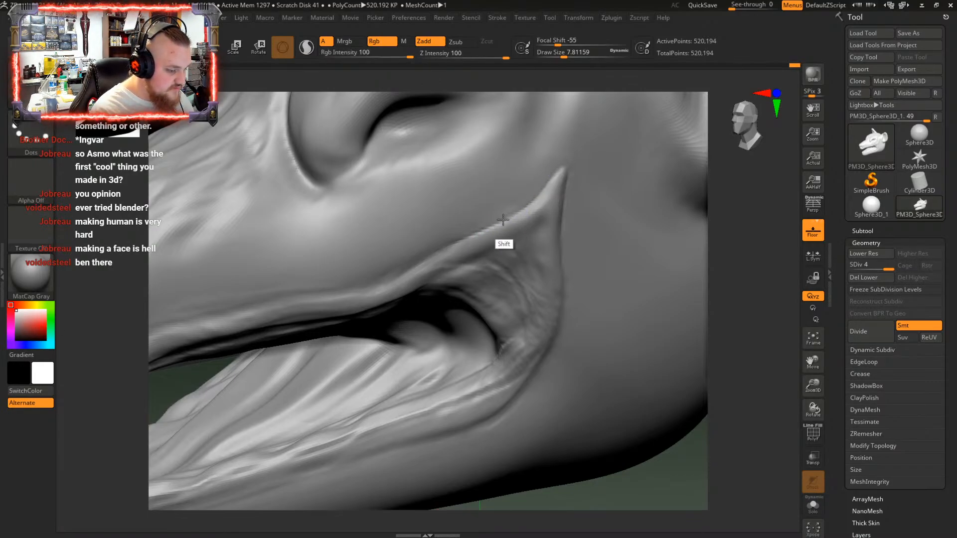
mouse_move(495, 229)
right_down()
mouse_move(490, 216)
mouse_move(485, 259)
mouse_move(512, 223)
right_up()
key(shift)
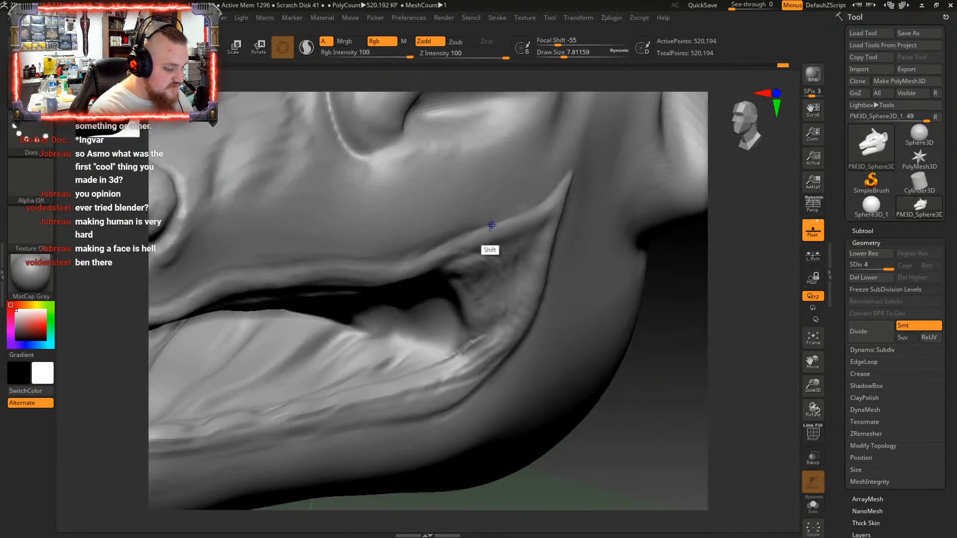
mouse_move(562, 188)
shift+right_down()
mouse_move(494, 222)
mouse_move(534, 220)
mouse_move(565, 232)
shift+right_up()
key(shift)
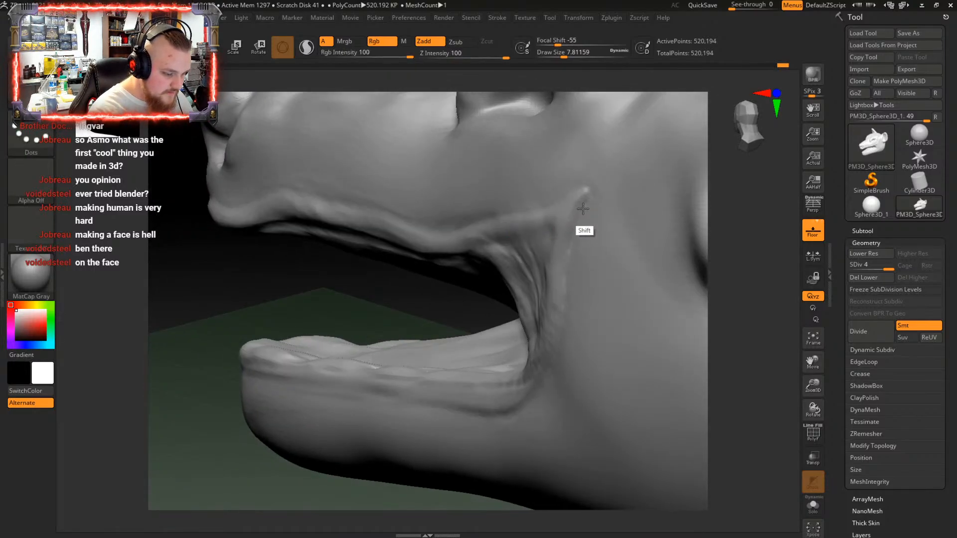
Carve a sharp groove along the inner edge of the upper lip to the top of the cheek membrane
mouse_move(563, 296)
right_down()
mouse_move(585, 286)
mouse_move(600, 189)
mouse_move(602, 236)
mouse_move(642, 208)
mouse_move(489, 267)
mouse_move(526, 284)
mouse_move(527, 406)
mouse_move(524, 263)
mouse_move(536, 270)
mouse_move(549, 254)
right_up()
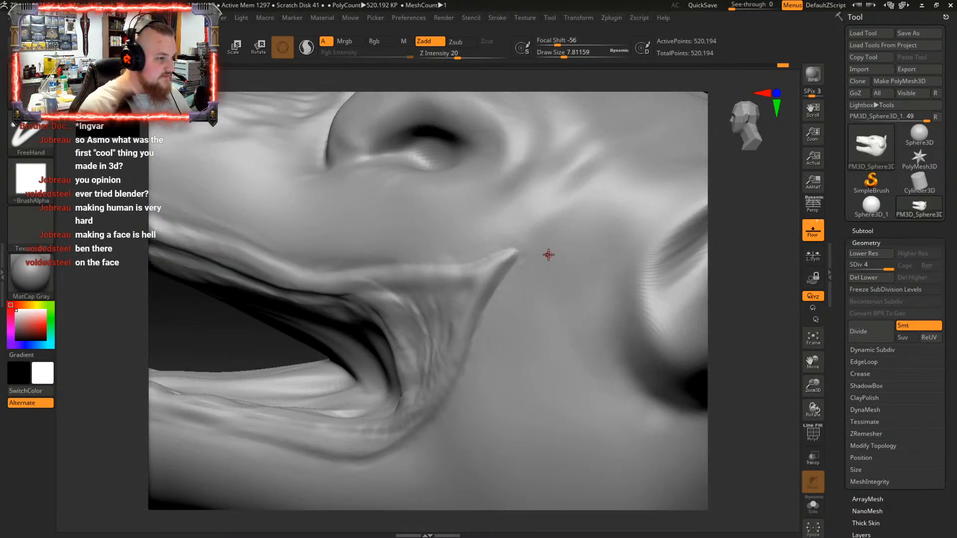
mouse_move(547, 355)
right_down()
mouse_move(556, 329)
mouse_move(515, 363)
mouse_move(575, 338)
mouse_move(522, 357)
mouse_move(555, 297)
mouse_move(540, 297)
mouse_move(434, 400)
mouse_move(562, 323)
mouse_move(504, 354)
mouse_move(551, 327)
mouse_move(541, 328)
mouse_move(473, 384)
mouse_move(594, 315)
mouse_move(519, 312)
mouse_move(539, 320)
mouse_move(519, 320)
mouse_move(503, 302)
mouse_move(470, 331)
mouse_move(517, 325)
mouse_move(323, 275)
right_up()
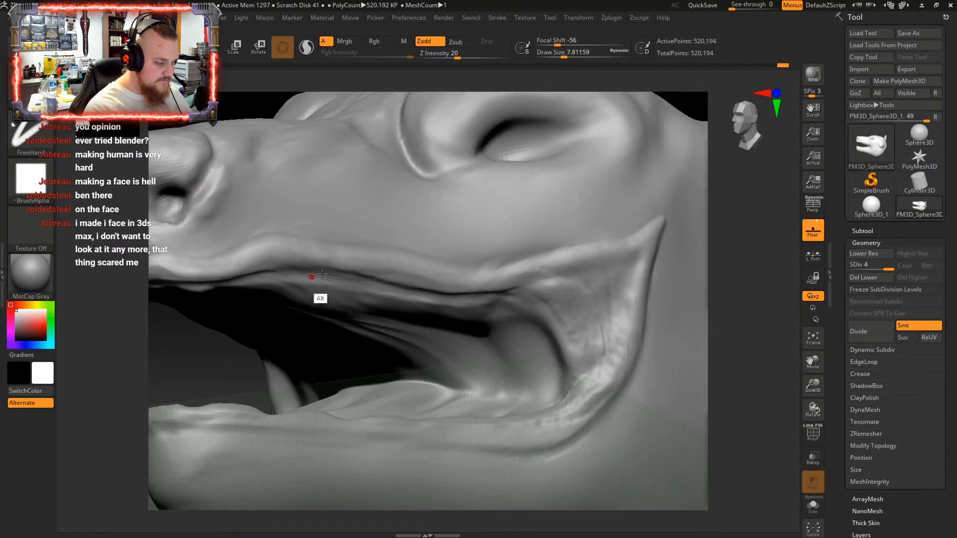
mouse_move(553, 313)
alt+right_down()
mouse_move(507, 309)
mouse_move(556, 289)
mouse_move(565, 308)
alt+right_up()
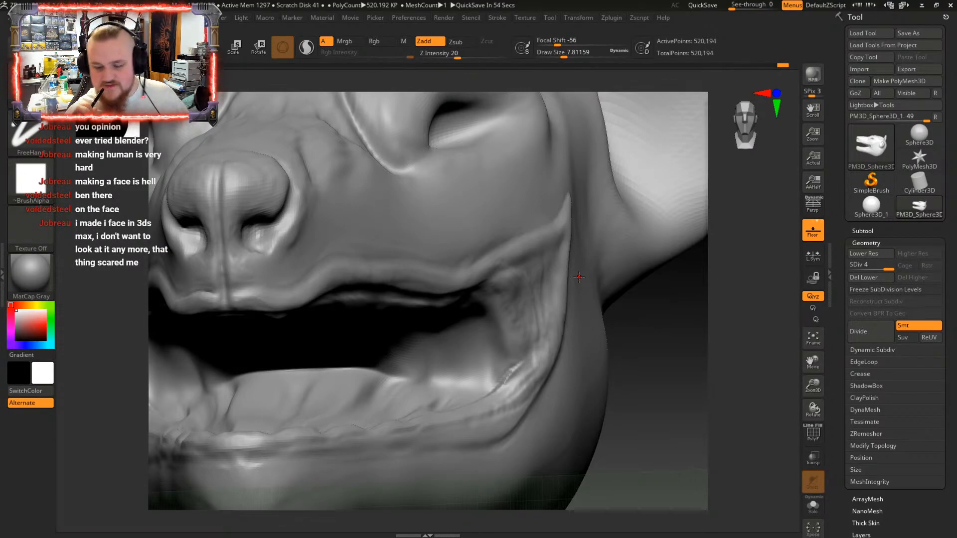
mouse_move(570, 323)
right_down()
mouse_move(551, 321)
mouse_move(542, 335)
mouse_move(523, 327)
mouse_move(570, 342)
right_up()
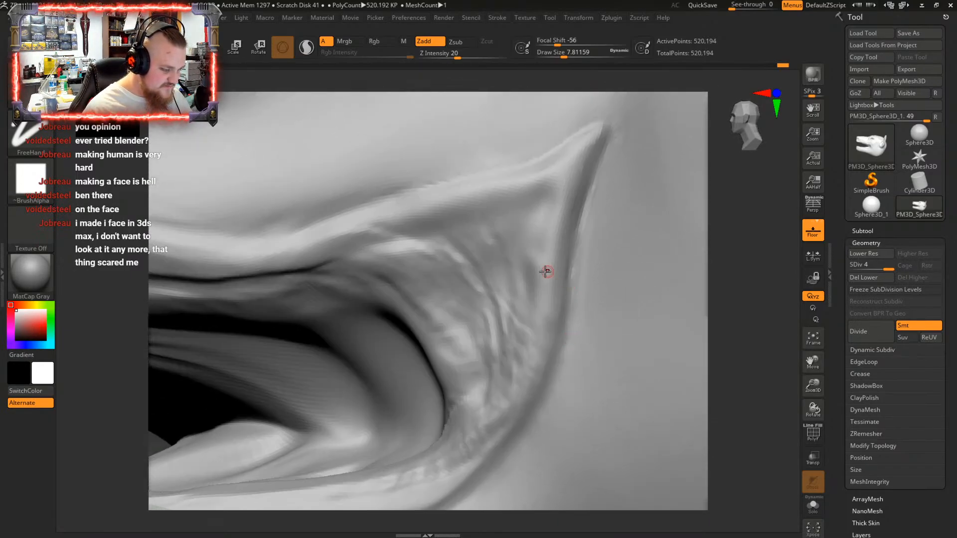
mouse_move(543, 280)
right_down()
mouse_move(554, 267)
mouse_move(547, 282)
mouse_move(561, 276)
right_up()
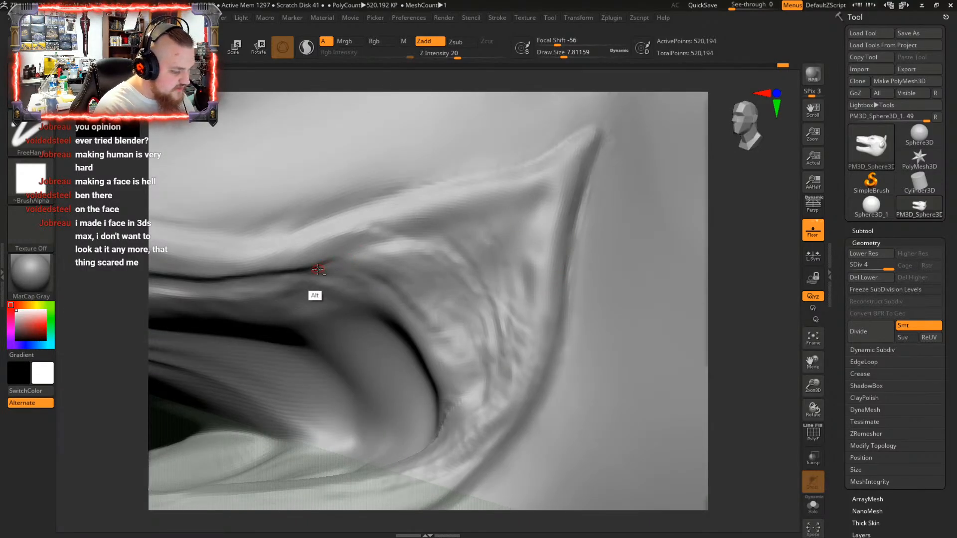
alt+drag(318, 269, 410, 241)
alt+drag(349, 259, 415, 240)
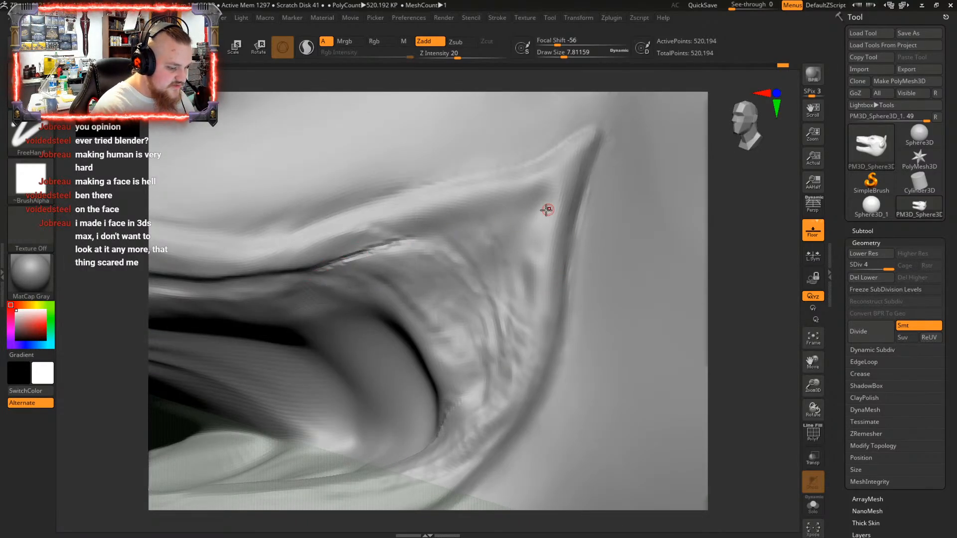
mouse_move(539, 203)
alt+mouse_down()
mouse_move(436, 232)
mouse_move(483, 223)
alt+mouse_up()
Continue the groove down the inner rear lip edge and along the membrane's base to the lower lip
alt+drag(544, 203, 534, 245)
right_drag(547, 246, 536, 251)
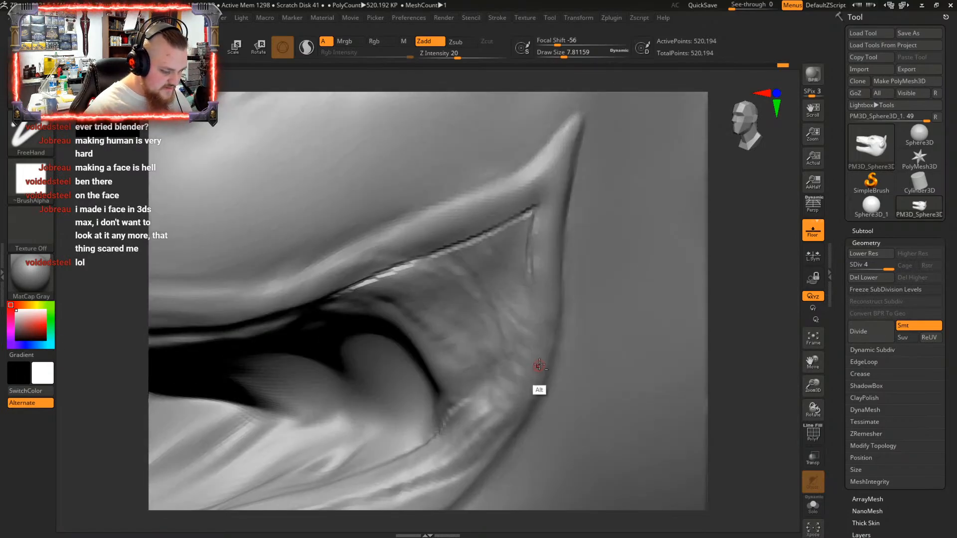
alt+right_drag(538, 366, 510, 308)
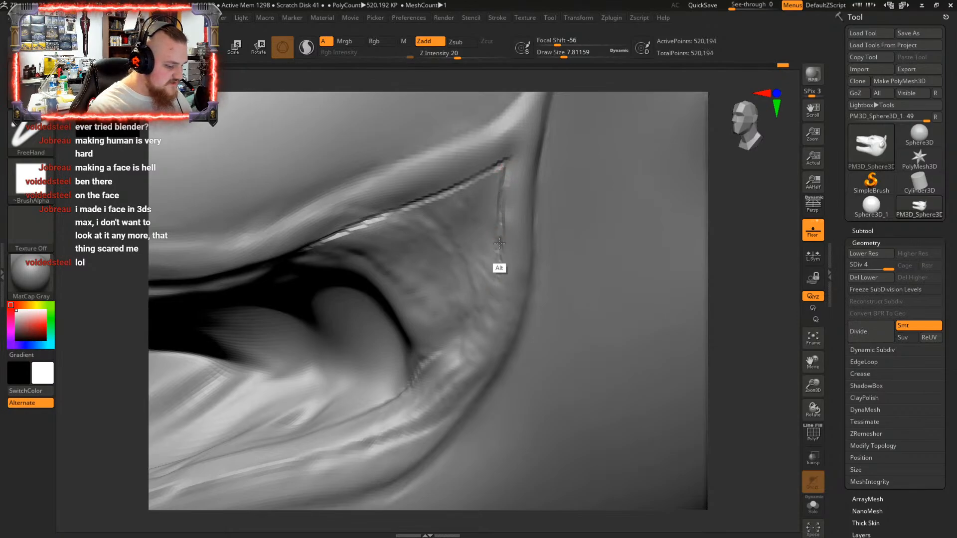
mouse_move(499, 267)
alt+mouse_down()
mouse_move(485, 330)
mouse_move(399, 397)
alt+mouse_up()
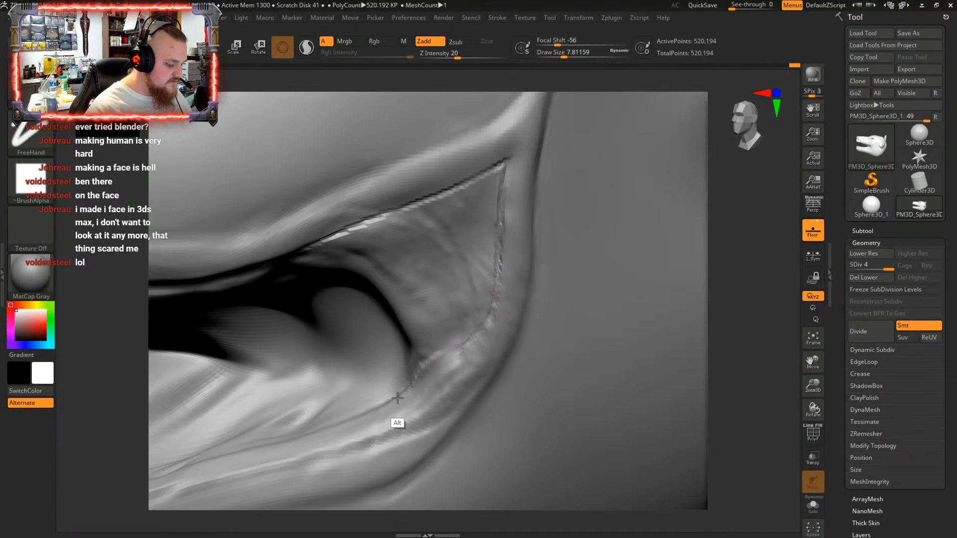
alt+drag(455, 348, 415, 383)
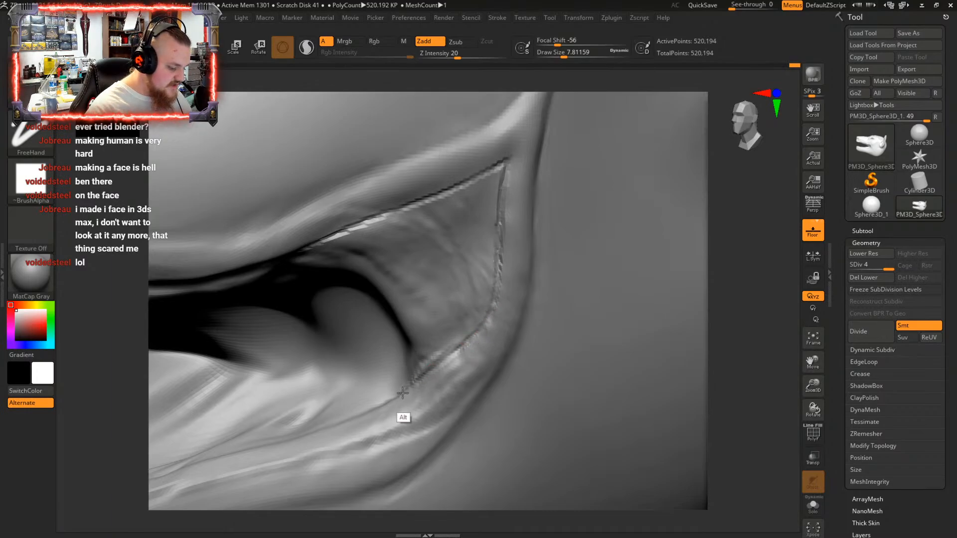
Smooth the jagged groove around the cheek membrane, mainly along its rear and lower edges
mouse_move(458, 344)
right_down()
mouse_move(455, 287)
mouse_move(468, 292)
mouse_move(391, 218)
right_up()
key(shift)
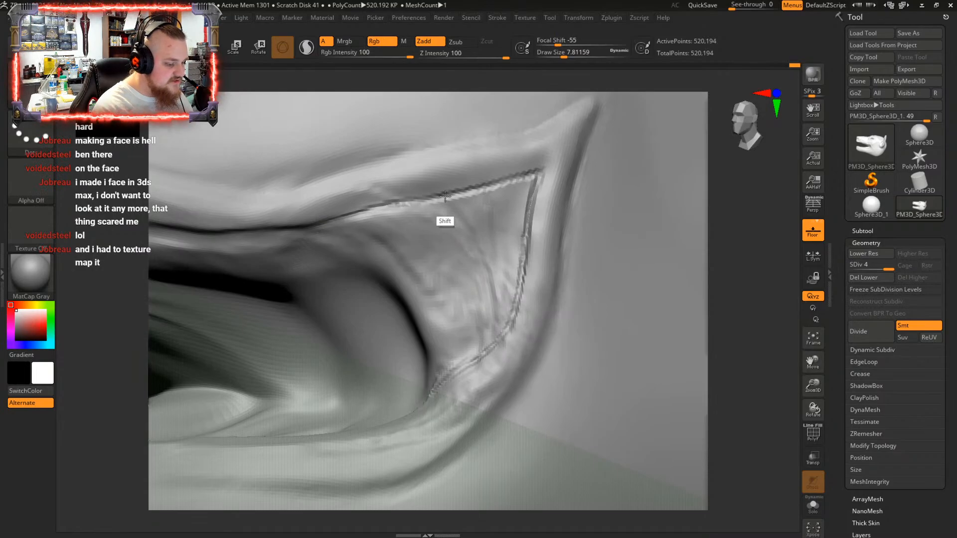
mouse_move(445, 196)
shift+mouse_down()
mouse_move(534, 177)
mouse_move(511, 309)
mouse_move(495, 341)
mouse_move(438, 402)
mouse_move(401, 408)
mouse_move(452, 363)
shift+mouse_up()
shift+drag(418, 404, 477, 348)
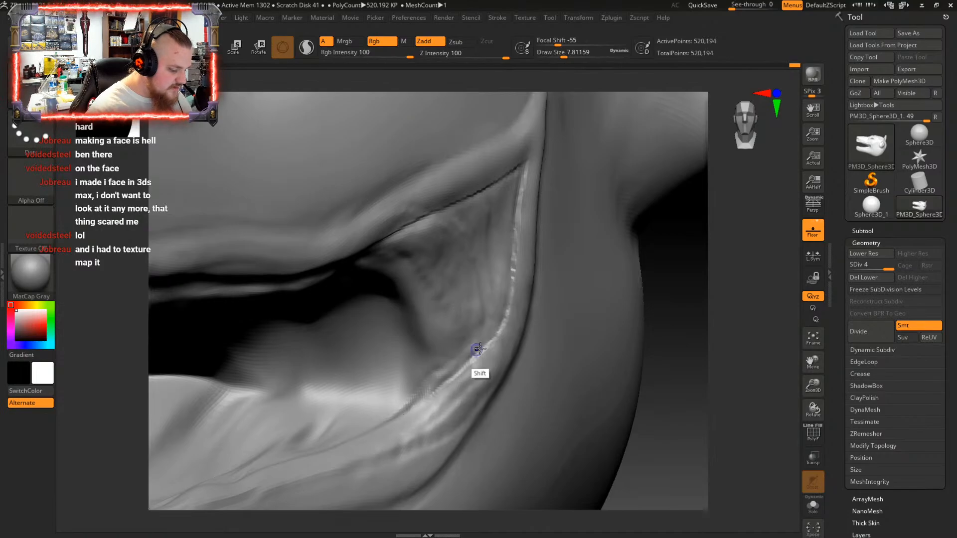
right_drag(476, 348, 459, 377)
shift+drag(459, 377, 443, 384)
right_drag(495, 347, 507, 348)
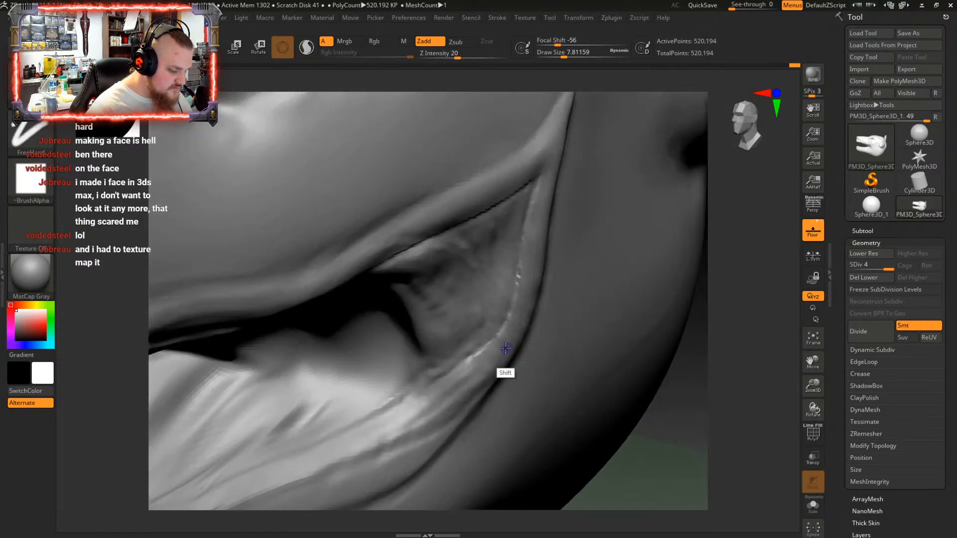
mouse_move(507, 348)
shift+mouse_down()
mouse_move(465, 366)
mouse_move(498, 336)
mouse_move(460, 367)
mouse_move(507, 331)
mouse_move(520, 266)
shift+mouse_up()
shift+drag(526, 225, 532, 211)
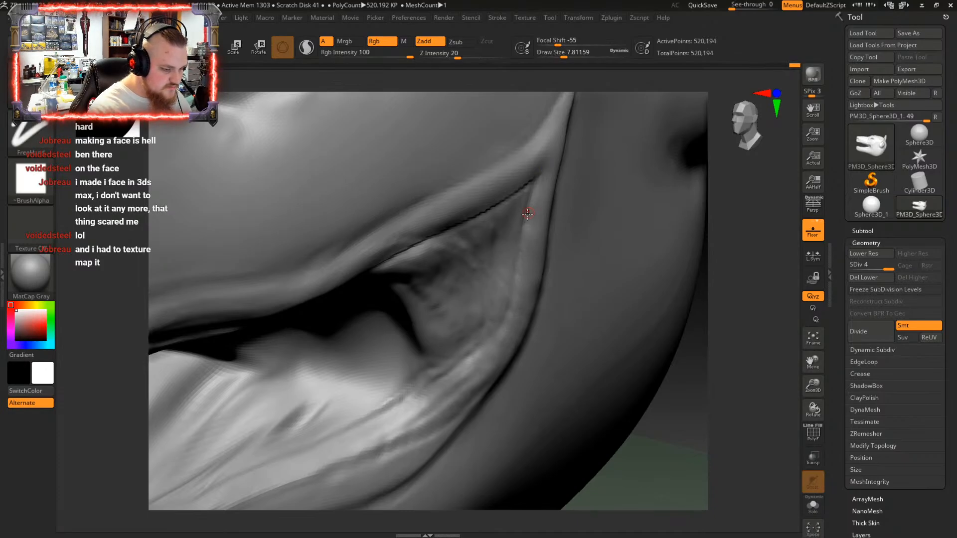
Smooth the rough groove under the upper lip's inner edge and its upper rear corner at the cheek membrane
right_drag(529, 212, 529, 188)
mouse_move(321, 216)
shift+mouse_down()
mouse_move(414, 189)
mouse_move(527, 175)
mouse_move(383, 203)
mouse_move(522, 176)
shift+mouse_up()
mouse_move(401, 205)
shift+mouse_down()
mouse_move(443, 197)
mouse_move(435, 206)
mouse_move(547, 174)
mouse_move(514, 242)
mouse_move(529, 207)
mouse_move(510, 290)
shift+mouse_up()
mouse_move(506, 291)
right_down()
mouse_move(531, 311)
mouse_move(545, 284)
mouse_move(582, 271)
mouse_move(574, 269)
mouse_move(555, 309)
right_up()
mouse_move(561, 317)
right_down()
mouse_move(544, 344)
mouse_move(513, 299)
mouse_move(536, 301)
mouse_move(544, 319)
mouse_move(541, 284)
mouse_move(470, 305)
mouse_move(521, 324)
mouse_move(497, 356)
mouse_move(522, 294)
mouse_move(489, 305)
mouse_move(491, 349)
mouse_move(548, 319)
mouse_move(481, 278)
mouse_move(489, 314)
mouse_move(483, 290)
right_up()
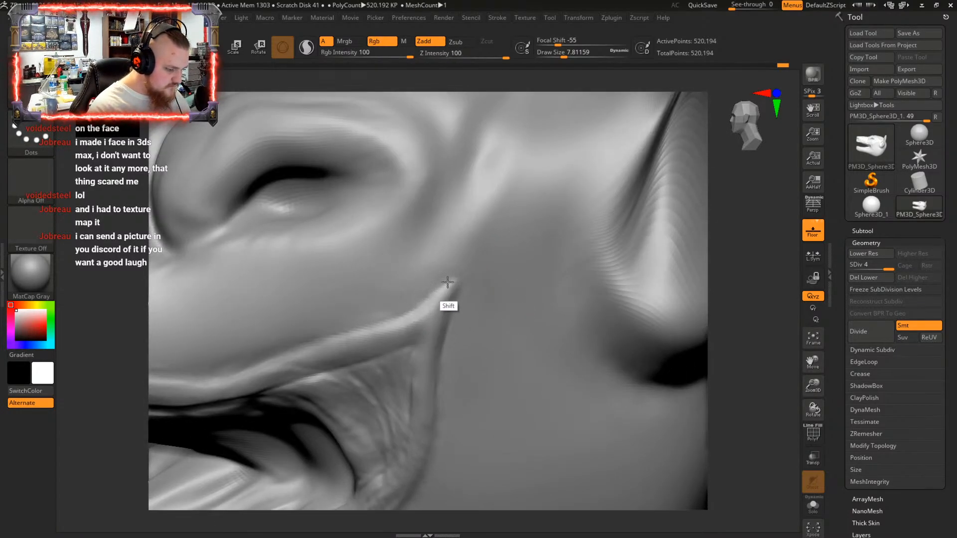
Soften the pointed tip of the mouth corner and the upper part of the crease behind it
ctrl+right_drag(476, 265, 469, 244)
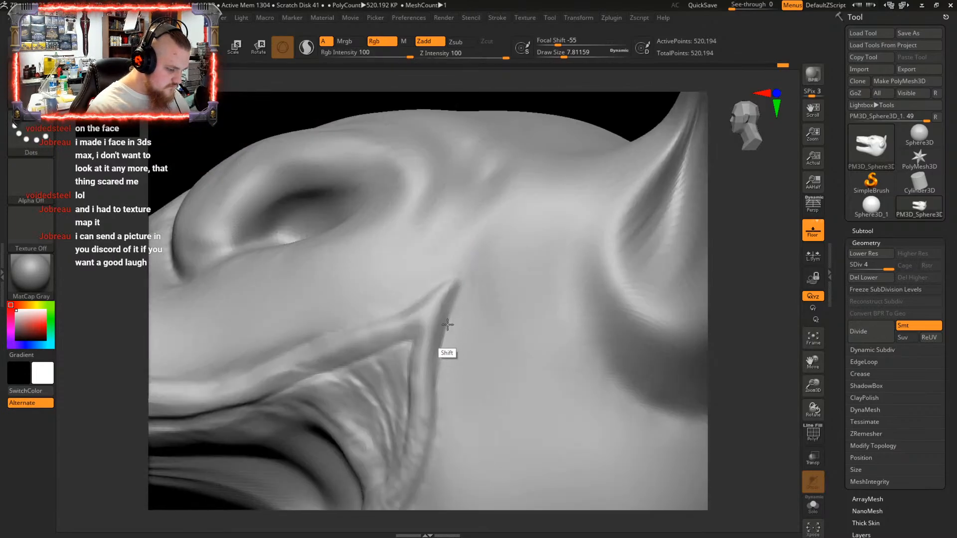
right_drag(448, 325, 463, 324)
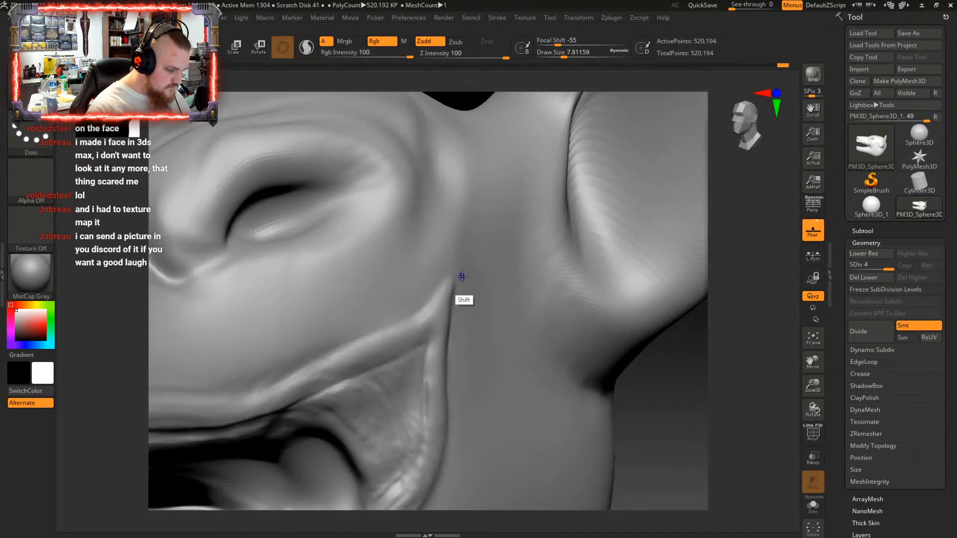
right_drag(462, 277, 446, 301)
shift+drag(446, 294, 441, 282)
right_drag(470, 295, 467, 291)
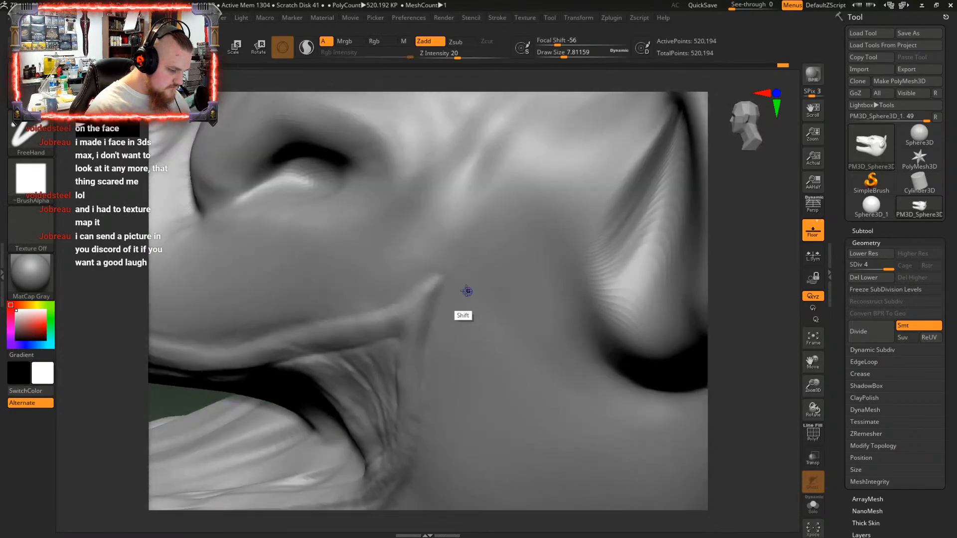
shift+drag(436, 294, 425, 306)
mouse_move(455, 303)
right_down()
mouse_move(457, 267)
mouse_move(498, 331)
right_up()
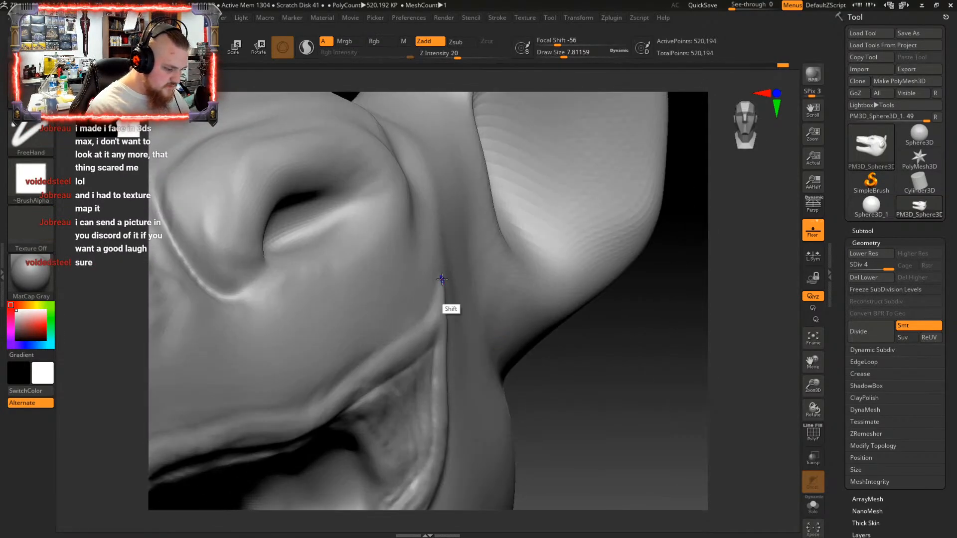
shift+drag(442, 280, 441, 293)
mouse_move(460, 289)
right_down()
mouse_move(433, 273)
mouse_move(420, 335)
right_up()
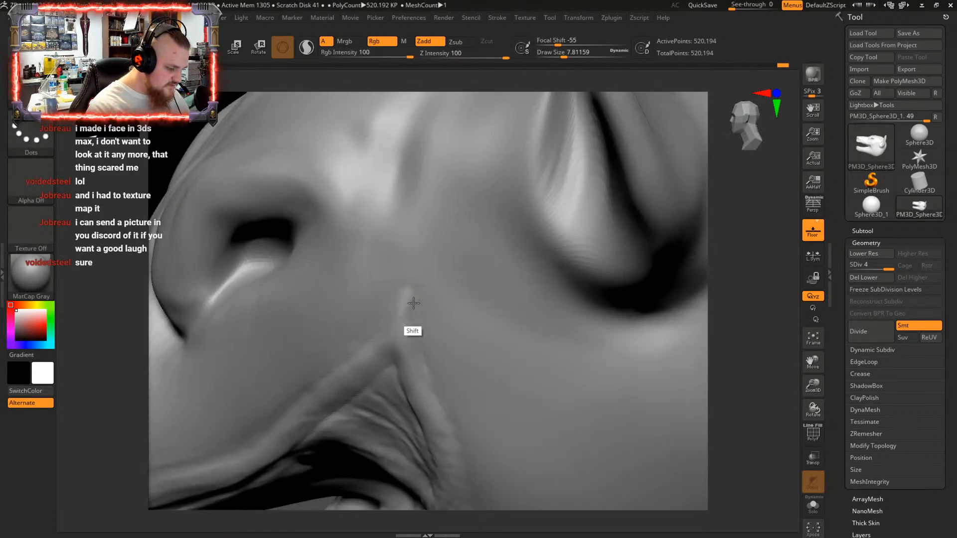
mouse_move(427, 363)
shift+mouse_down()
mouse_move(429, 339)
mouse_move(422, 352)
shift+mouse_up()
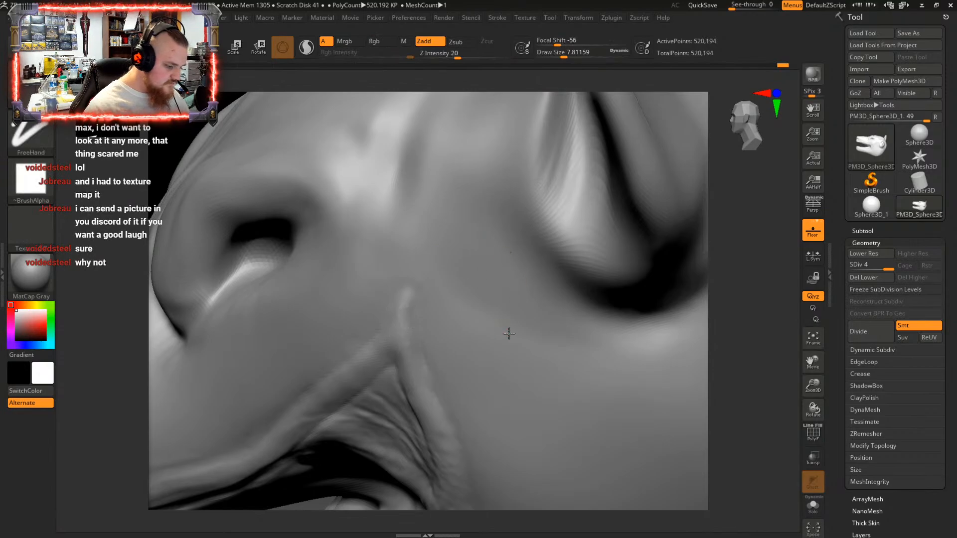
Reduce the brush draw size to about 2.83 and check the head around the mouth corner
mouse_move(509, 331)
right_down()
mouse_move(523, 327)
mouse_move(519, 310)
mouse_move(502, 314)
mouse_move(511, 325)
right_up()
key(space)
drag(502, 305, 496, 298)
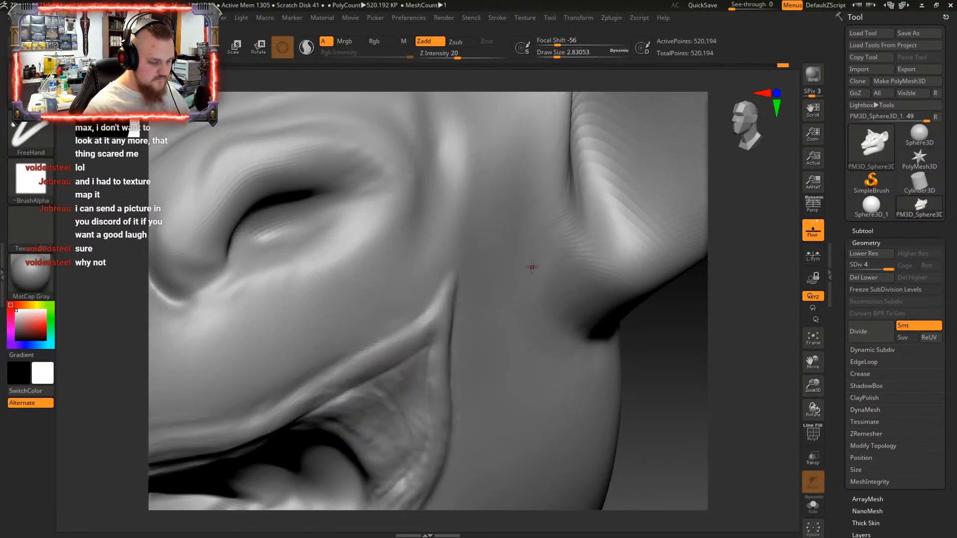
mouse_move(532, 267)
right_down()
mouse_move(515, 282)
mouse_move(515, 302)
mouse_move(486, 285)
mouse_move(482, 314)
mouse_move(495, 289)
mouse_move(499, 297)
right_up()
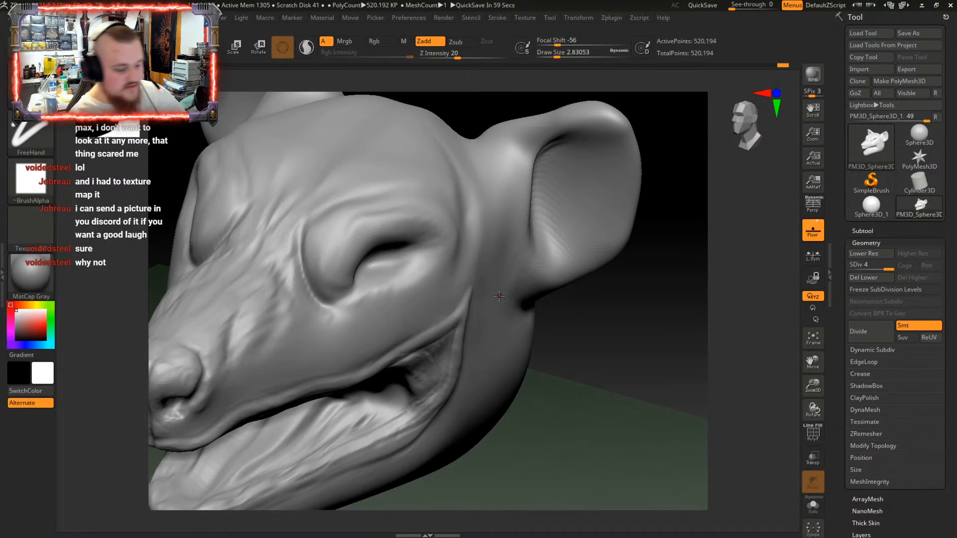
mouse_move(503, 325)
right_down()
mouse_move(478, 299)
mouse_move(507, 366)
mouse_move(440, 335)
right_up()
Set the brush draw size to about 8.37 and smooth the mouth corner's tip on the opposite side of the head
mouse_move(378, 288)
right_down()
mouse_move(374, 278)
mouse_move(452, 324)
mouse_move(429, 312)
mouse_move(455, 306)
mouse_move(474, 315)
right_up()
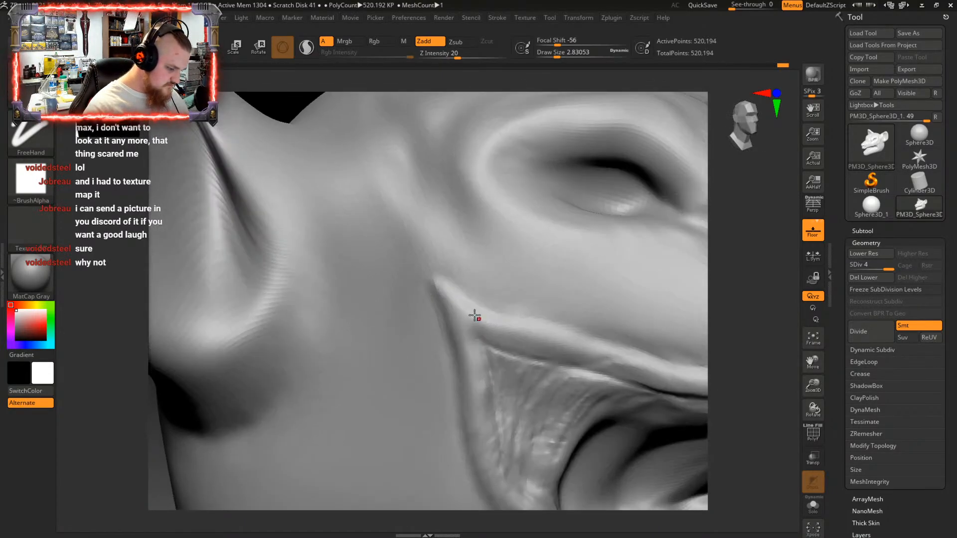
right_drag(407, 332, 390, 337)
key(space)
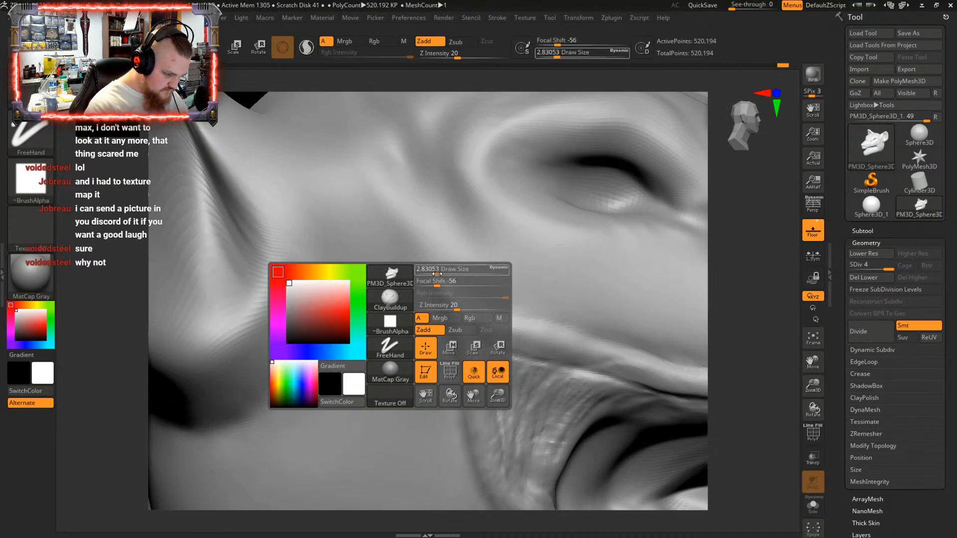
drag(445, 273, 443, 274)
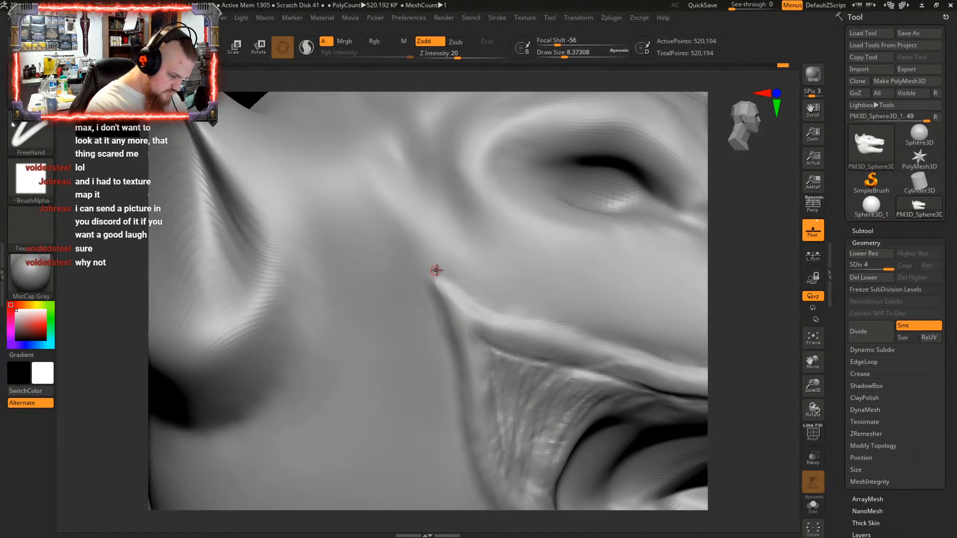
key(shift)
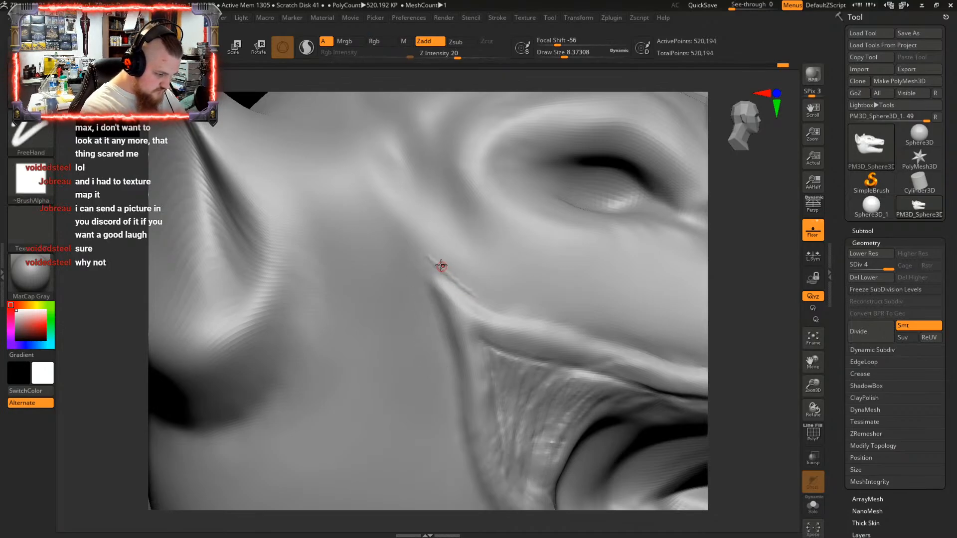
key(ctrl+z)
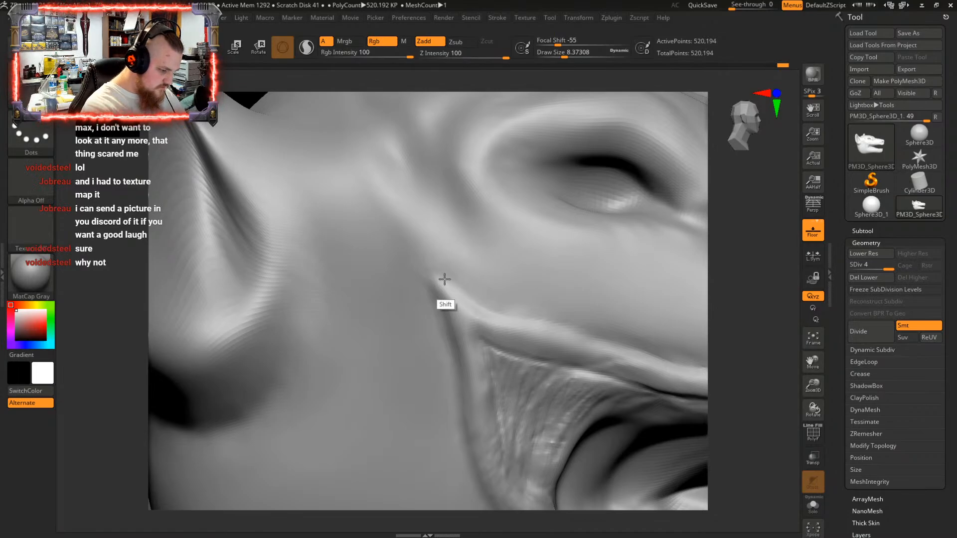
shift+drag(452, 299, 444, 287)
right_drag(425, 244, 440, 242)
shift+drag(432, 299, 457, 300)
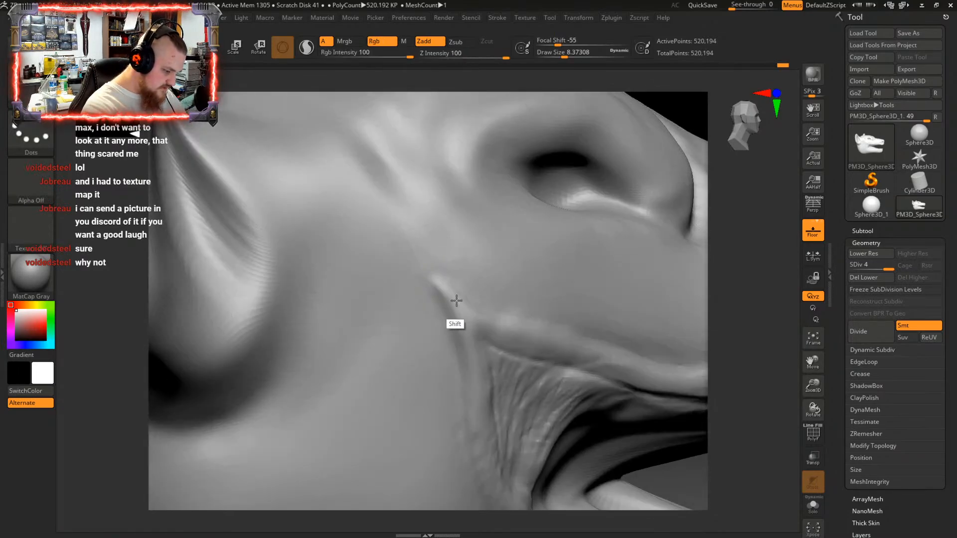
Smooth the surface at and just above the tip of the mouth corner
right_drag(449, 188, 440, 246)
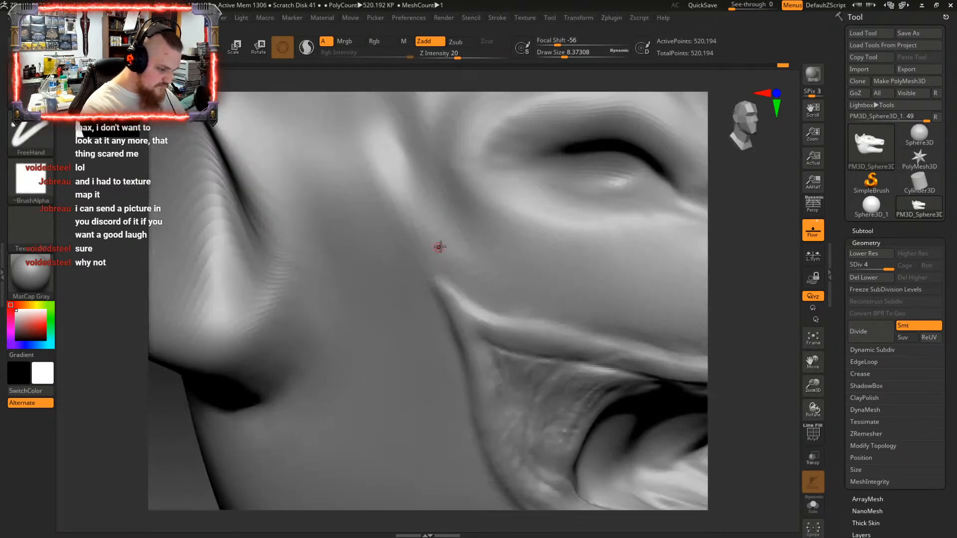
mouse_move(461, 307)
shift+mouse_down()
mouse_move(442, 266)
mouse_move(454, 285)
shift+mouse_up()
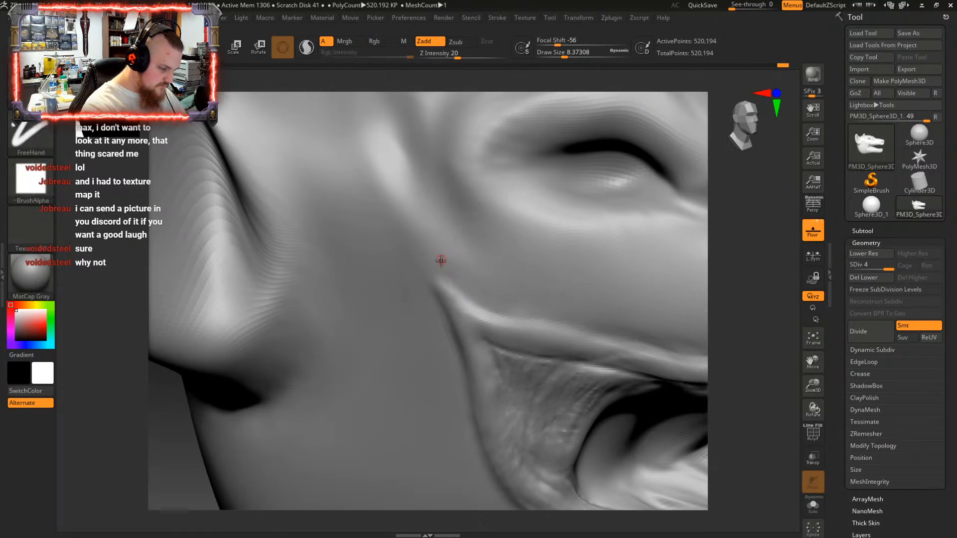
right_drag(441, 261, 461, 242)
key(shift)
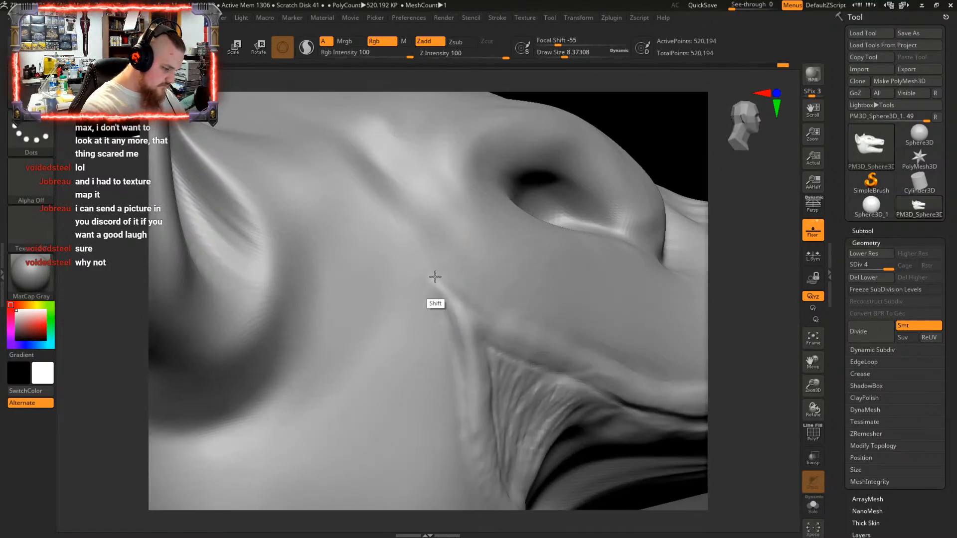
right_drag(435, 277, 454, 295)
right_drag(539, 297, 547, 348)
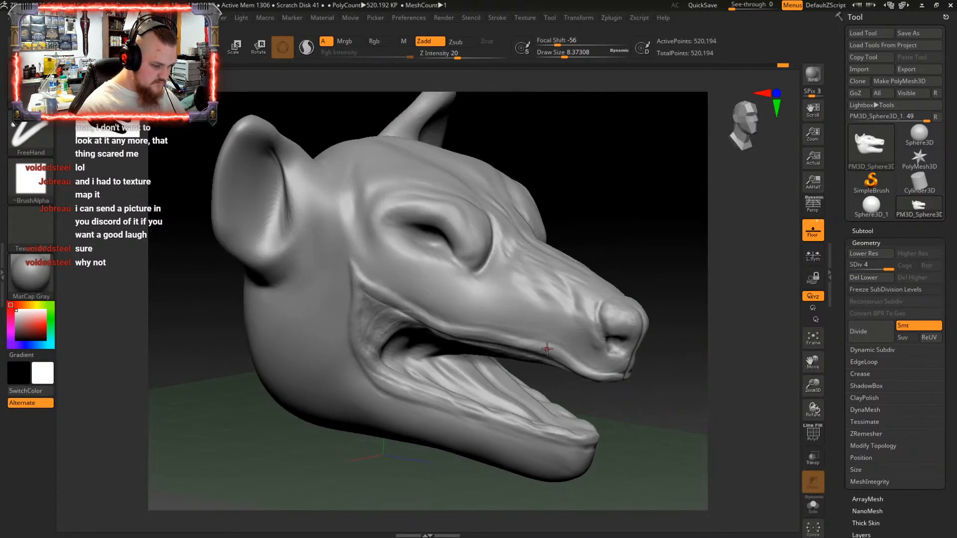
Set the brush draw size to about 14.2 and draw a thin crease from the eye's front corner down towards the upper lip
right_click(487, 285)
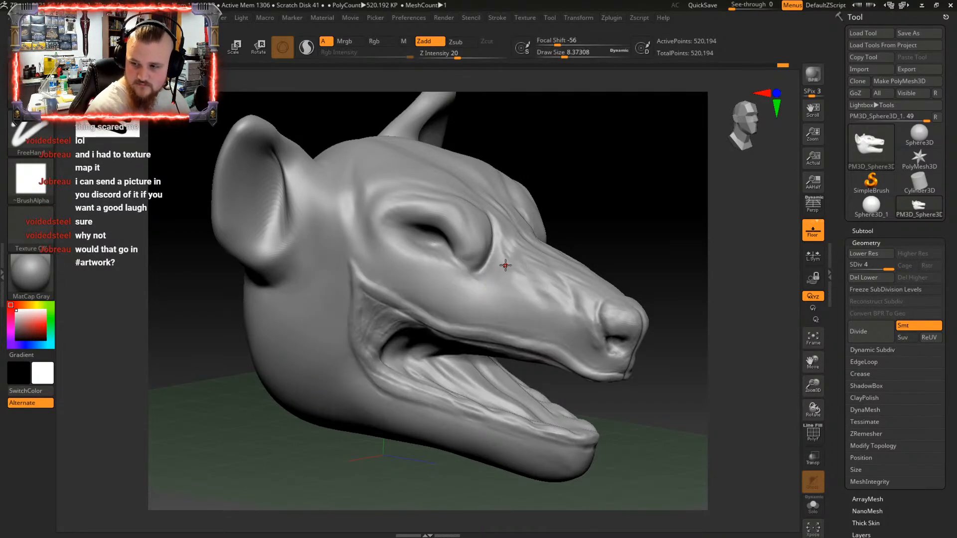
right_drag(505, 274, 481, 282)
right_click(481, 282)
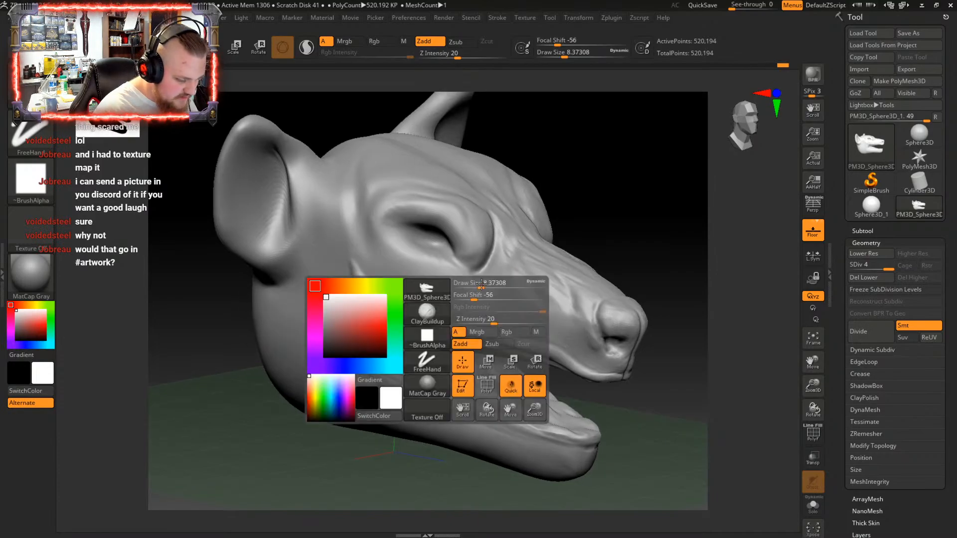
drag(480, 285, 484, 287)
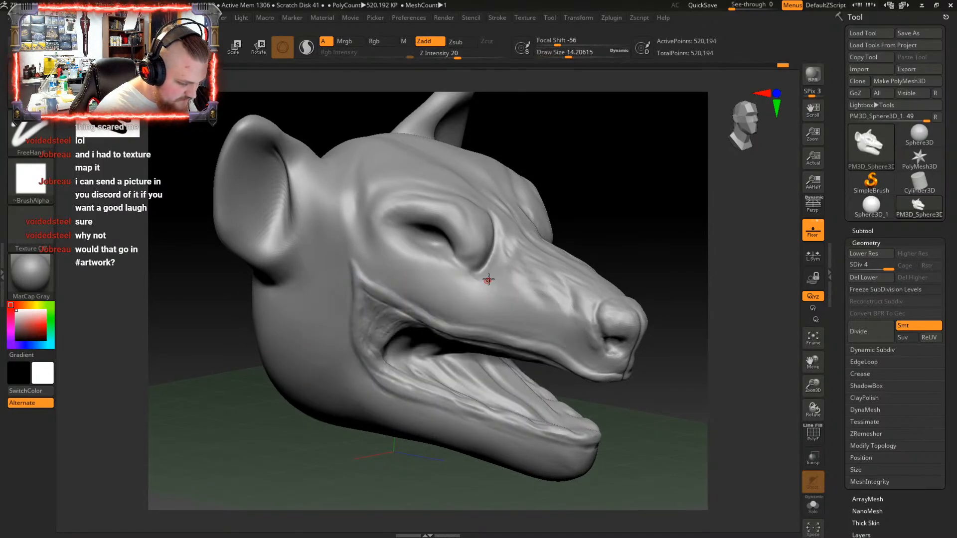
right_click(490, 275)
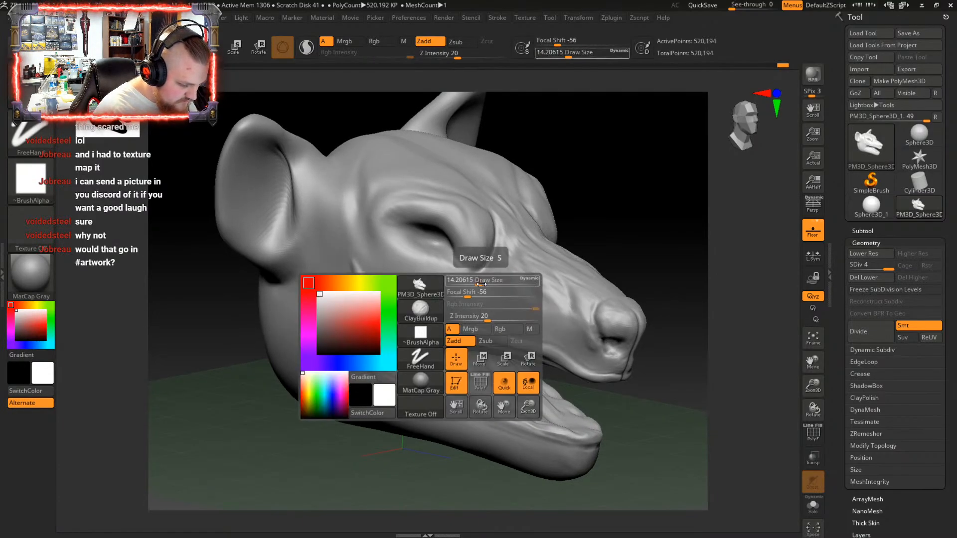
right_drag(484, 273, 514, 276)
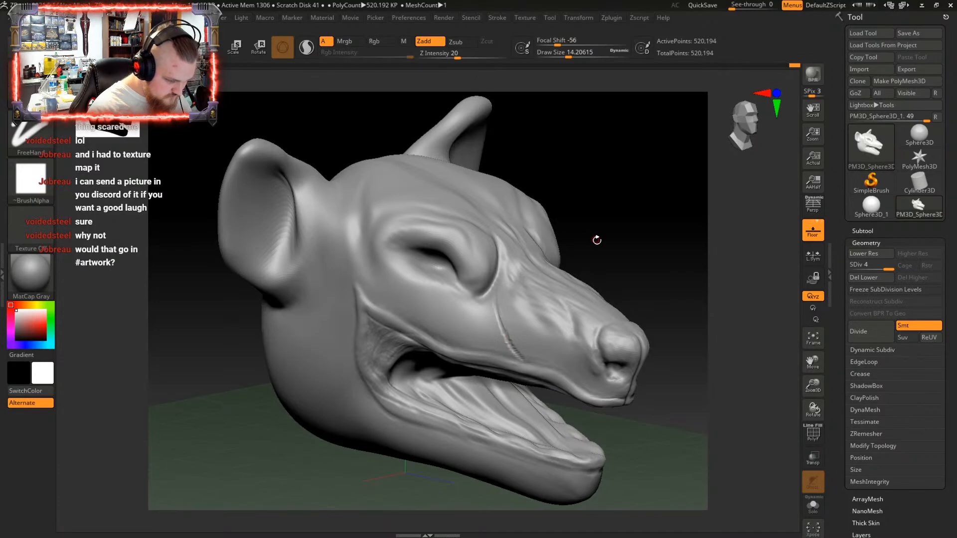
right_drag(597, 240, 523, 349)
right_drag(490, 280, 484, 254)
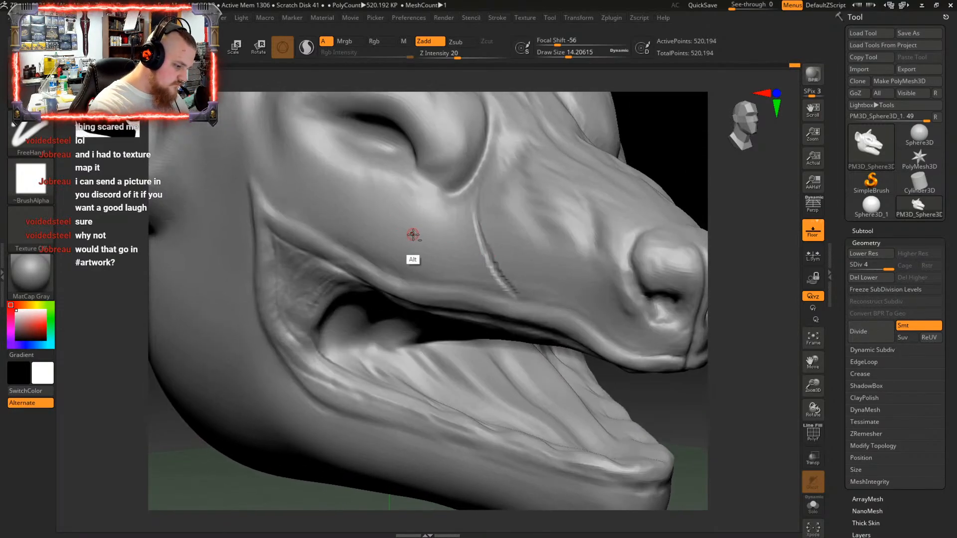
Enlarge the brush draw size to about 86.09
right_drag(414, 234, 400, 214)
key(space)
drag(399, 218, 417, 219)
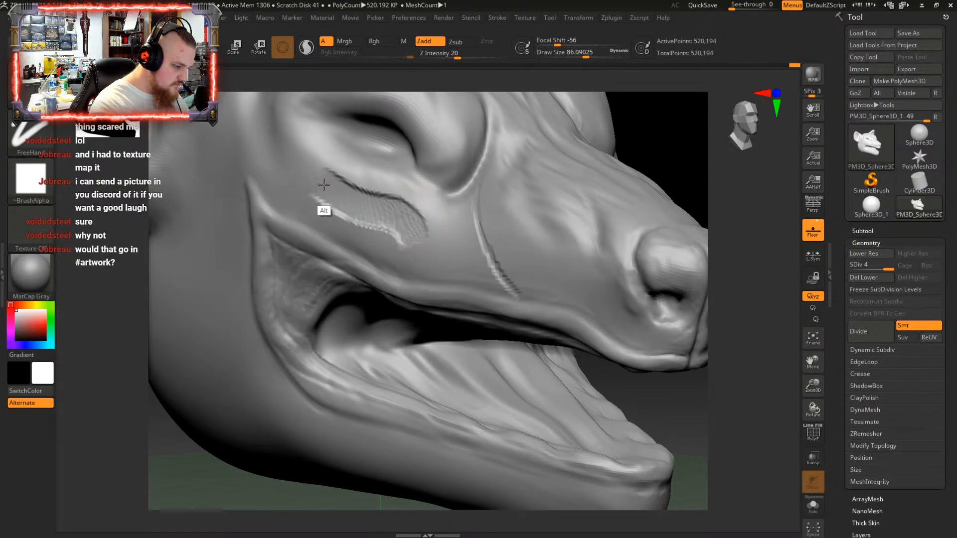
Carve a broad groove across the cheek beneath the eye and smooth its rough edges
right_drag(294, 168, 432, 190)
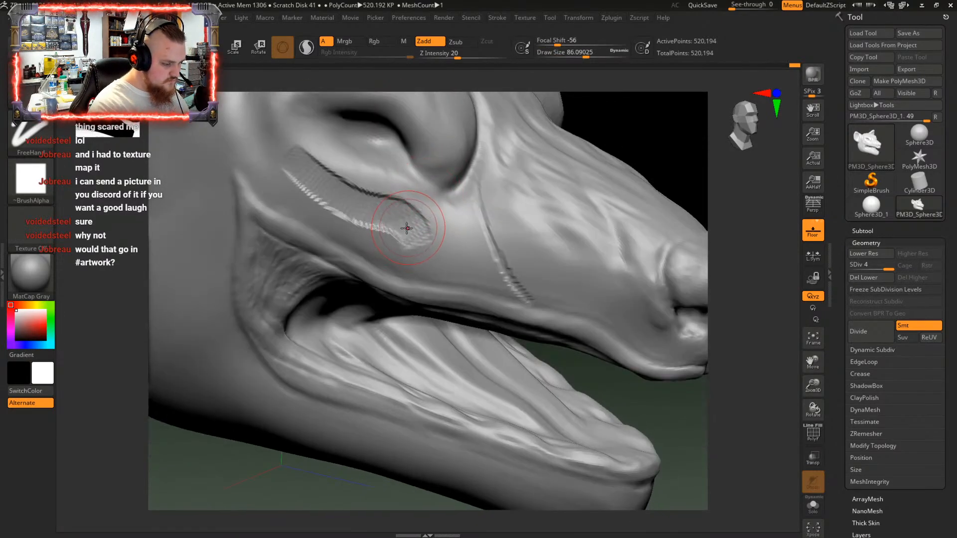
key(shift)
mouse_move(397, 233)
shift+mouse_down()
mouse_move(280, 146)
mouse_move(359, 184)
mouse_move(415, 195)
shift+mouse_up()
mouse_move(384, 207)
right_down()
mouse_move(386, 186)
mouse_move(392, 202)
right_up()
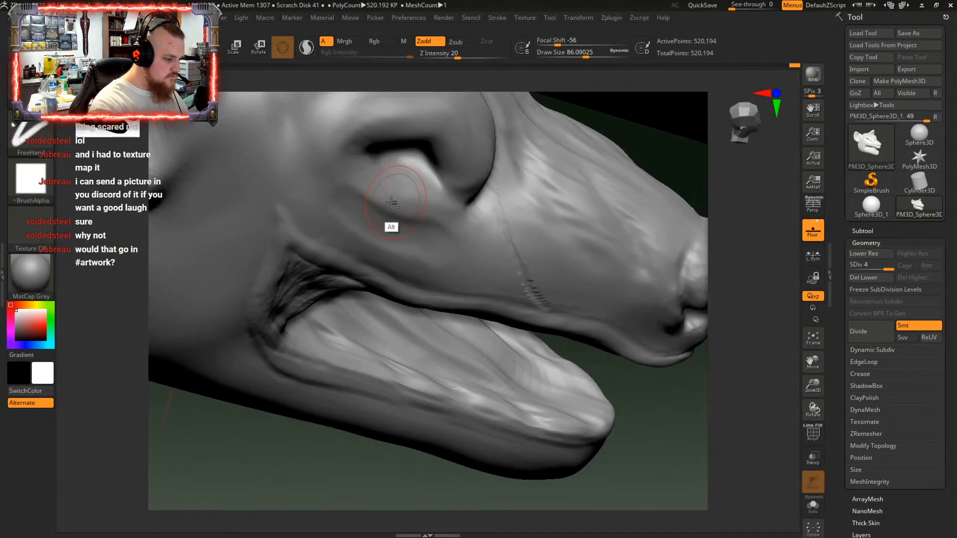
shift+drag(330, 186, 399, 209)
right_drag(448, 209, 443, 249)
key(shift)
mouse_move(487, 219)
right_down()
mouse_move(534, 203)
mouse_move(551, 233)
mouse_move(513, 239)
mouse_move(559, 298)
mouse_move(466, 309)
right_up()
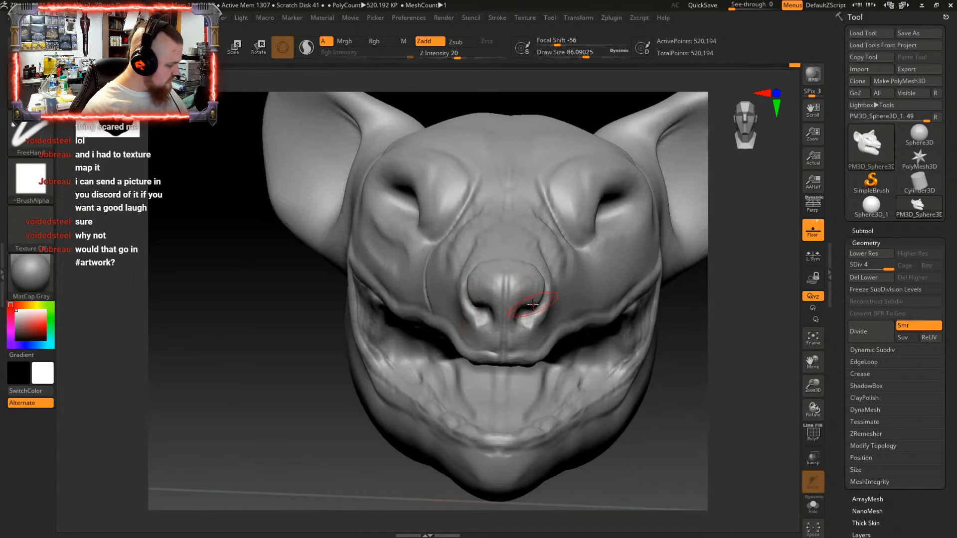
Undo the groove beneath the eye and the thin crease on the side of the snout
key(ctrl)
key(ctrl+z)
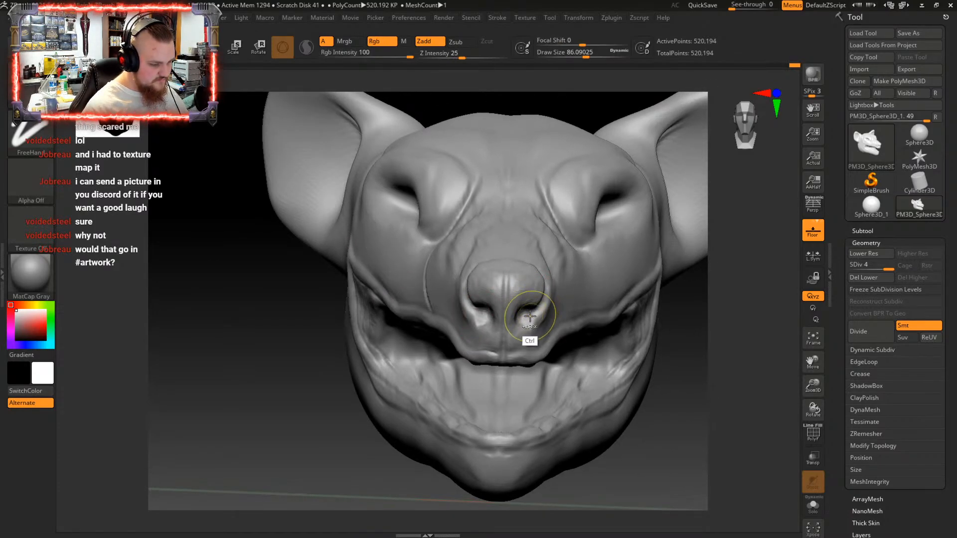
right_drag(530, 316, 491, 338)
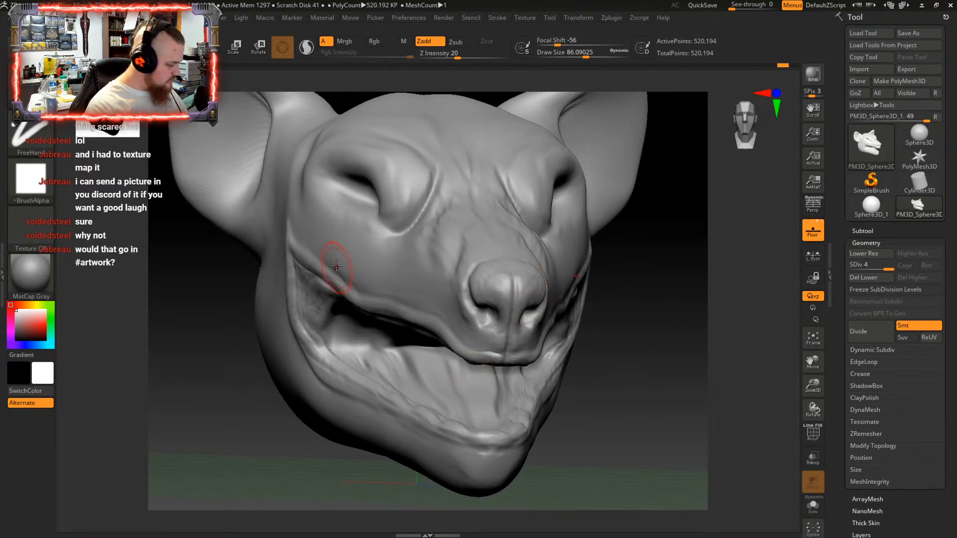
Carve a long, broad groove from behind the eye along the cheek to the snout and smooth both edges
mouse_move(407, 266)
right_down()
mouse_move(427, 273)
mouse_move(399, 277)
mouse_move(465, 274)
mouse_move(435, 304)
mouse_move(421, 282)
mouse_move(456, 301)
mouse_move(435, 287)
right_up()
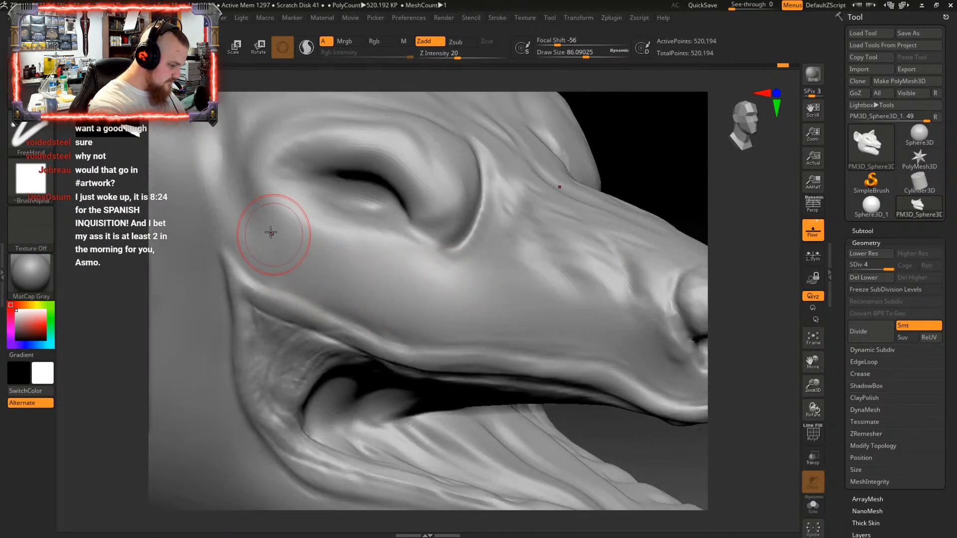
key(alt)
mouse_move(294, 257)
alt+mouse_down()
mouse_move(368, 285)
mouse_move(483, 306)
alt+mouse_up()
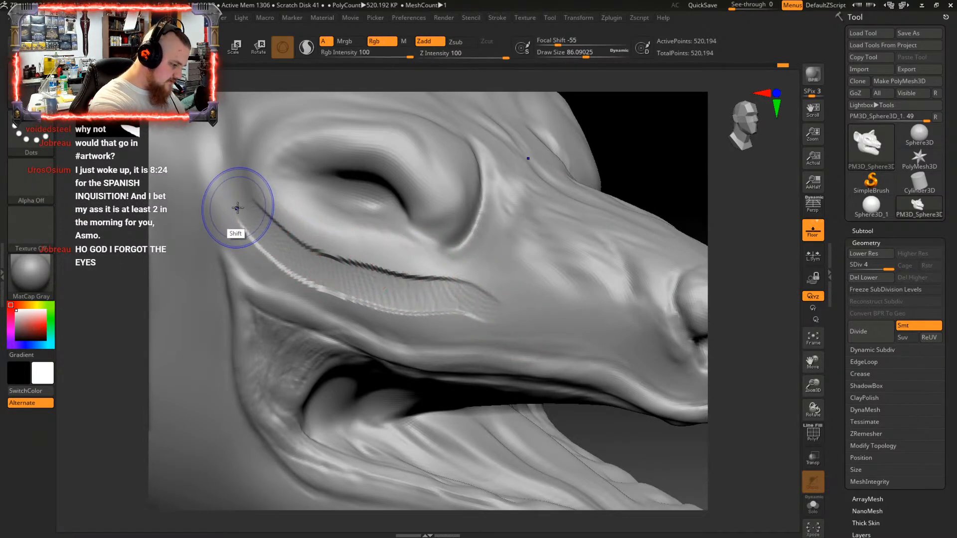
mouse_move(238, 209)
shift+mouse_down()
mouse_move(289, 260)
mouse_move(361, 291)
mouse_move(482, 316)
shift+mouse_up()
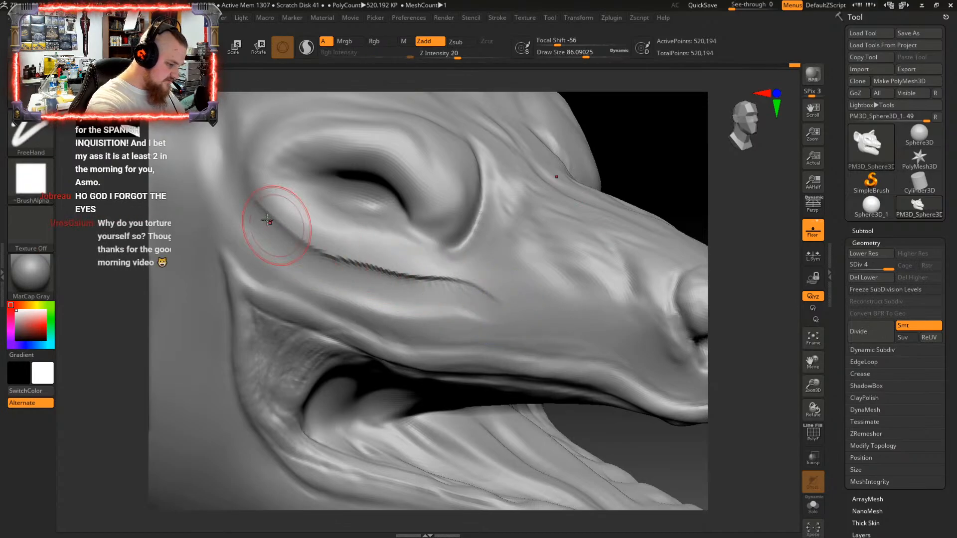
shift+drag(361, 260, 450, 279)
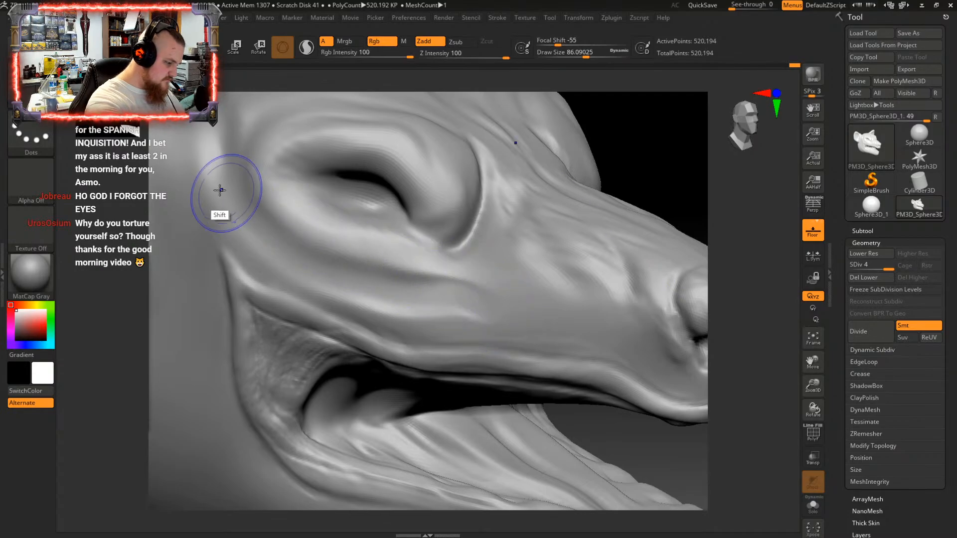
Refine the front end of the cheek groove and smooth the area just below the eye's front corner
right_drag(522, 244, 532, 224)
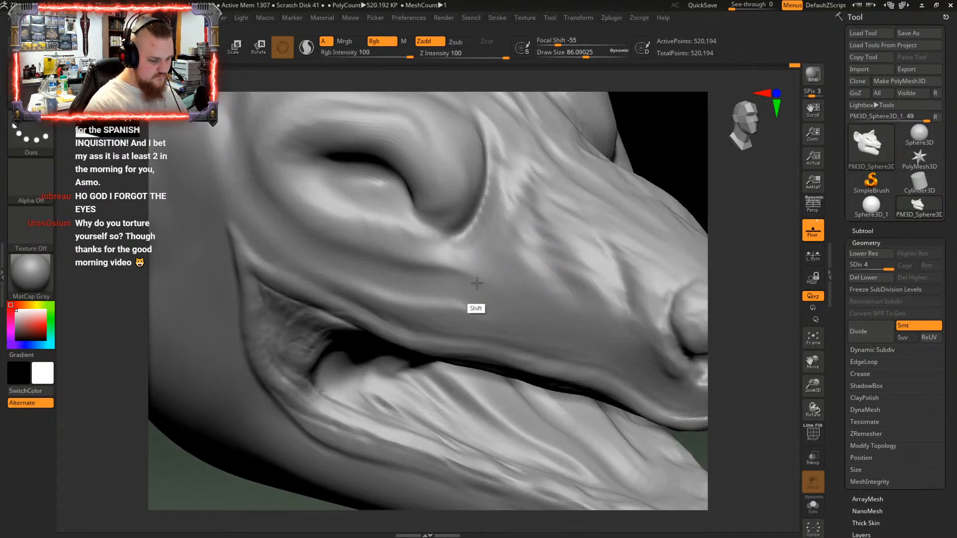
mouse_move(549, 273)
right_down()
mouse_move(553, 295)
mouse_move(506, 324)
mouse_move(534, 306)
mouse_move(496, 268)
mouse_move(537, 269)
mouse_move(448, 329)
right_up()
right_drag(549, 365, 474, 342)
mouse_move(516, 319)
right_down()
mouse_move(485, 368)
mouse_move(508, 361)
mouse_move(489, 325)
mouse_move(504, 305)
mouse_move(473, 300)
mouse_move(493, 285)
mouse_move(451, 323)
right_up()
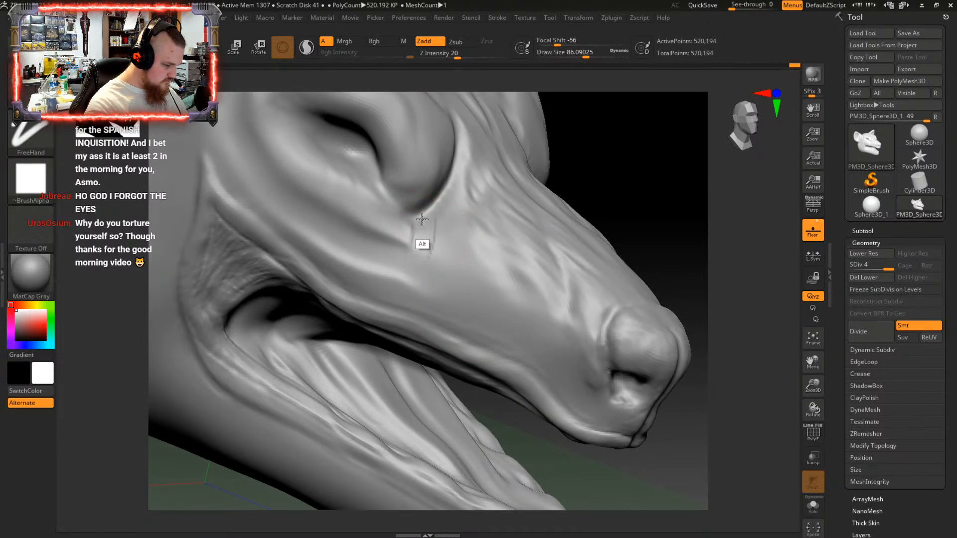
shift+drag(422, 259, 435, 221)
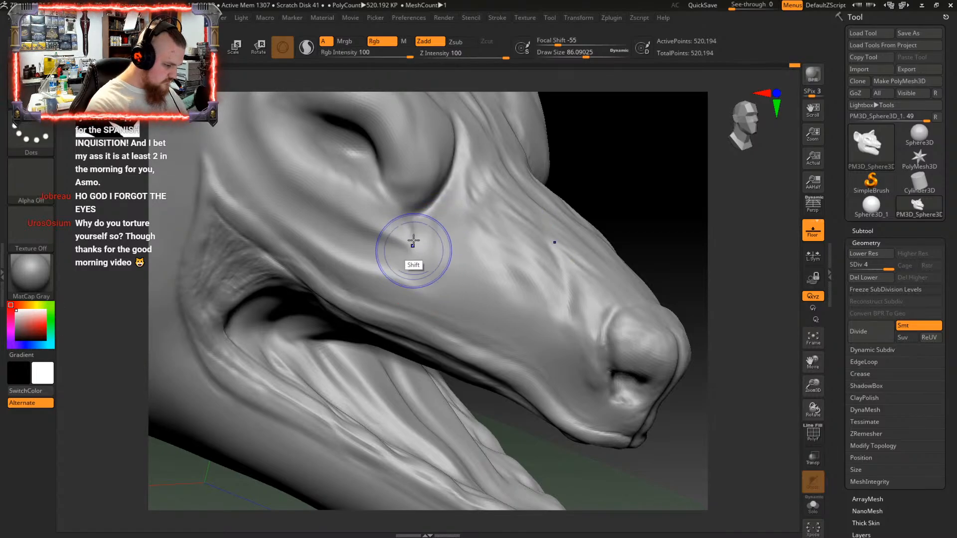
mouse_move(459, 247)
right_down()
mouse_move(468, 214)
mouse_move(415, 230)
right_up()
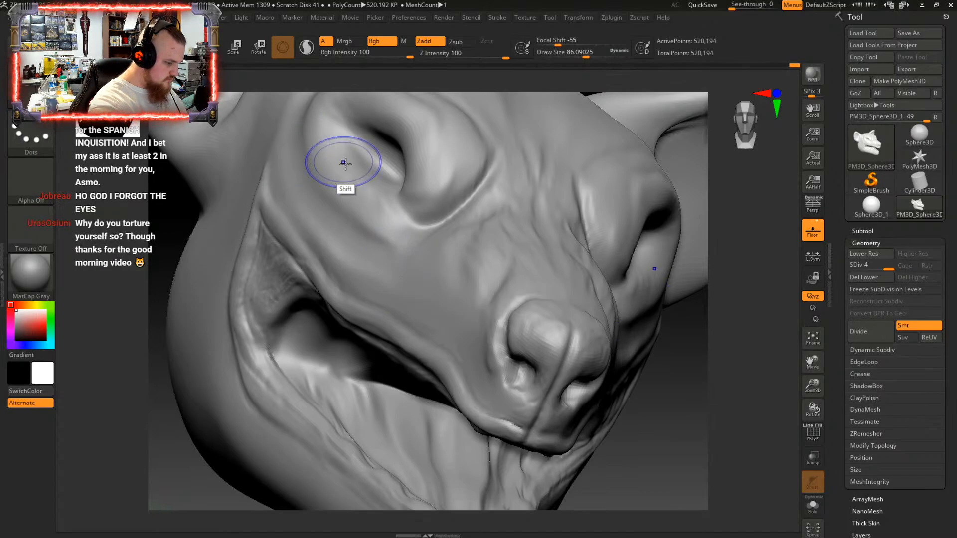
Set the brush focal shift to 3 and check the whole head from the front and side
right_drag(346, 141, 409, 225)
mouse_move(455, 274)
right_down()
mouse_move(485, 229)
mouse_move(456, 224)
mouse_move(489, 235)
mouse_move(498, 258)
mouse_move(459, 214)
mouse_move(483, 253)
mouse_move(454, 289)
right_up()
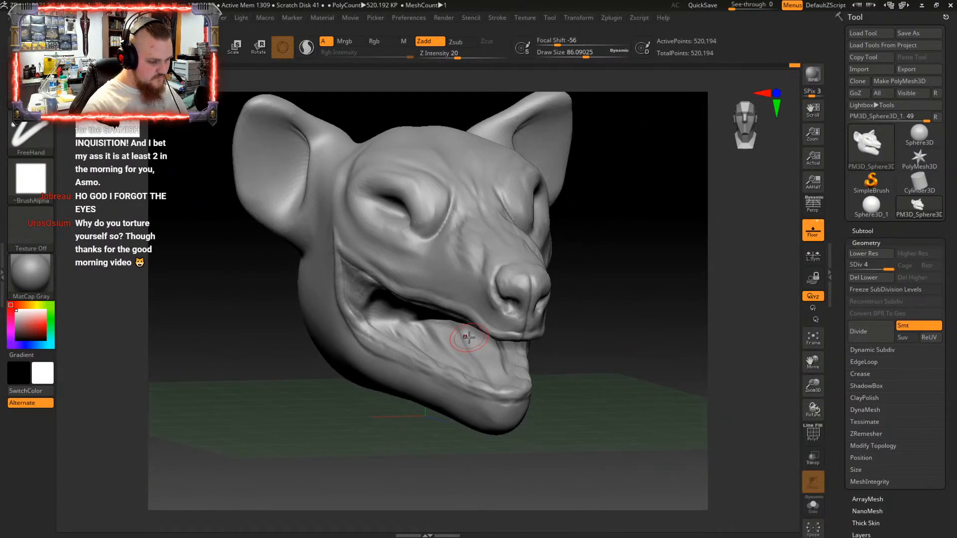
right_drag(465, 334, 447, 382)
right_drag(575, 283, 485, 299)
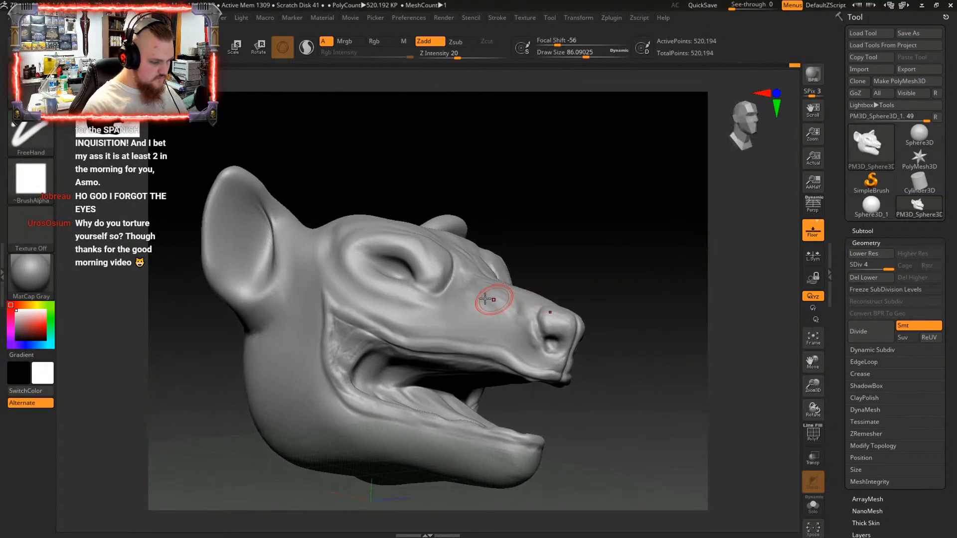
mouse_move(418, 290)
right_down()
mouse_move(429, 299)
mouse_move(492, 294)
mouse_move(474, 324)
mouse_move(483, 314)
mouse_move(530, 323)
mouse_move(534, 339)
mouse_move(535, 320)
mouse_move(489, 342)
mouse_move(547, 385)
mouse_move(518, 353)
right_up()
key(space)
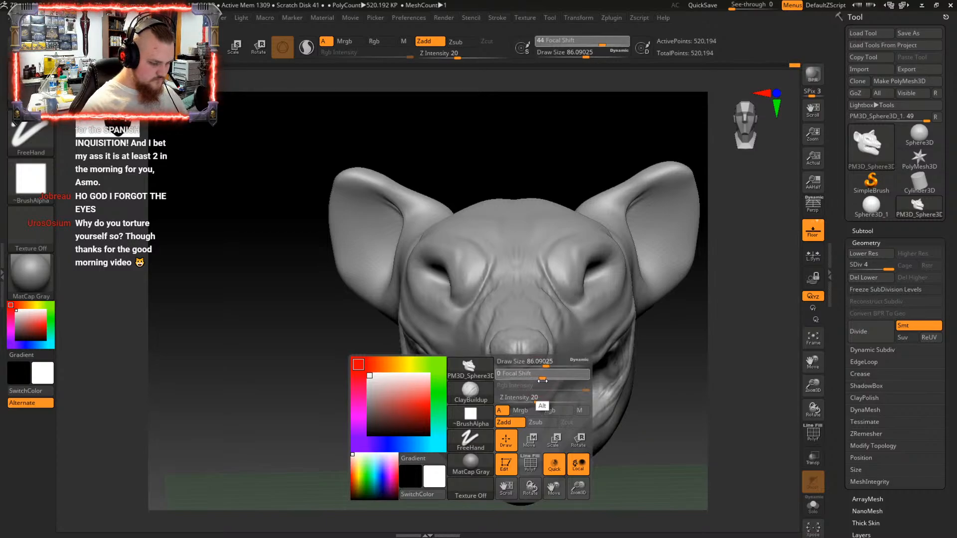
mouse_move(545, 380)
right_down()
mouse_move(566, 363)
mouse_move(520, 361)
mouse_move(491, 374)
mouse_move(539, 382)
right_up()
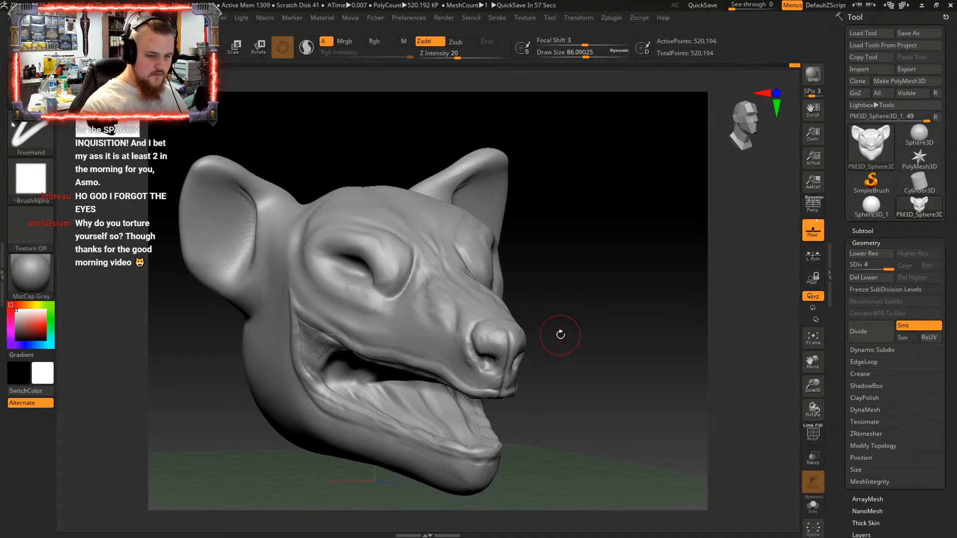
mouse_move(575, 317)
right_down()
mouse_move(552, 324)
mouse_move(603, 293)
right_up()
mouse_move(598, 306)
right_down()
mouse_move(593, 274)
mouse_move(521, 323)
mouse_move(553, 306)
mouse_move(542, 321)
mouse_move(539, 308)
mouse_move(547, 331)
mouse_move(545, 299)
right_up()
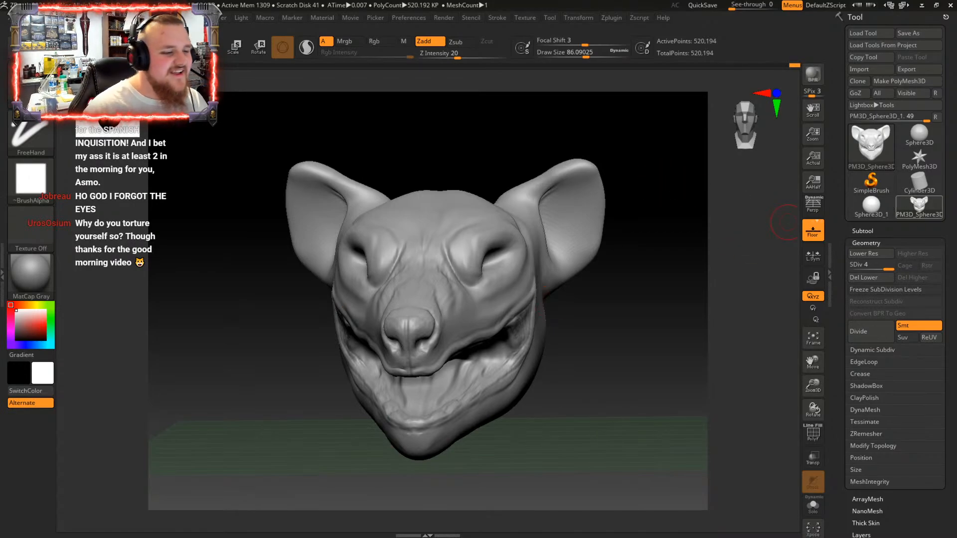
Switch to the Move brush and set its draw size to about 114 for working on the lower jaw's tip
mouse_move(919, 207)
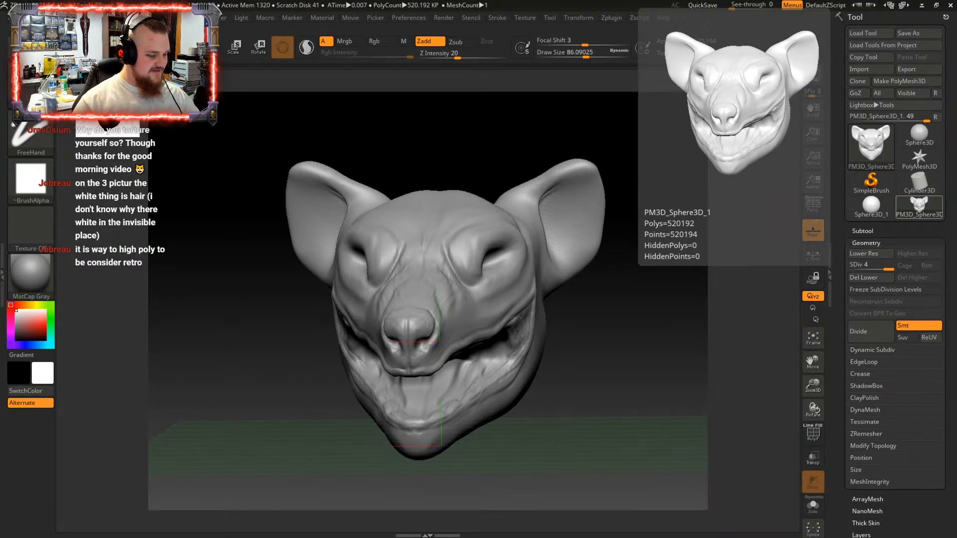
key(ctrl+n)
mouse_move(624, 259)
mouse_down()
mouse_move(610, 245)
mouse_move(586, 266)
mouse_move(583, 247)
mouse_move(611, 267)
mouse_move(604, 244)
mouse_move(554, 330)
mouse_up()
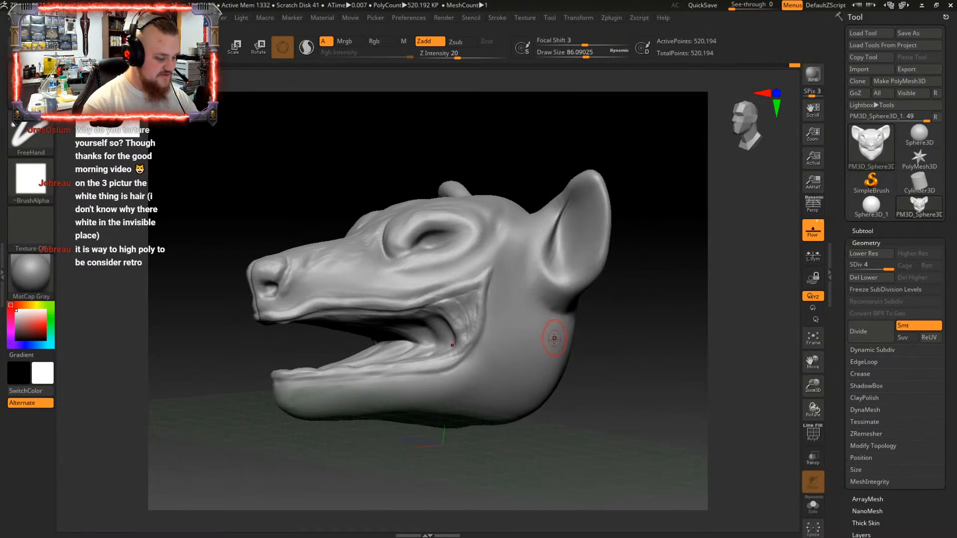
right_drag(554, 335, 539, 358)
right_click(531, 365)
mouse_move(594, 230)
right_down()
mouse_move(533, 296)
mouse_move(607, 269)
mouse_move(562, 299)
mouse_move(613, 301)
mouse_move(530, 331)
mouse_move(528, 292)
mouse_move(502, 353)
mouse_move(532, 310)
mouse_move(548, 309)
mouse_move(545, 335)
mouse_move(579, 286)
mouse_move(595, 285)
mouse_move(566, 274)
mouse_move(576, 239)
mouse_move(554, 299)
mouse_move(560, 349)
mouse_move(560, 304)
mouse_move(573, 309)
mouse_move(539, 306)
mouse_move(523, 288)
mouse_move(525, 263)
mouse_move(523, 310)
mouse_move(517, 277)
mouse_move(519, 308)
mouse_move(526, 286)
mouse_move(500, 338)
mouse_move(491, 331)
mouse_move(562, 312)
mouse_move(528, 300)
right_up()
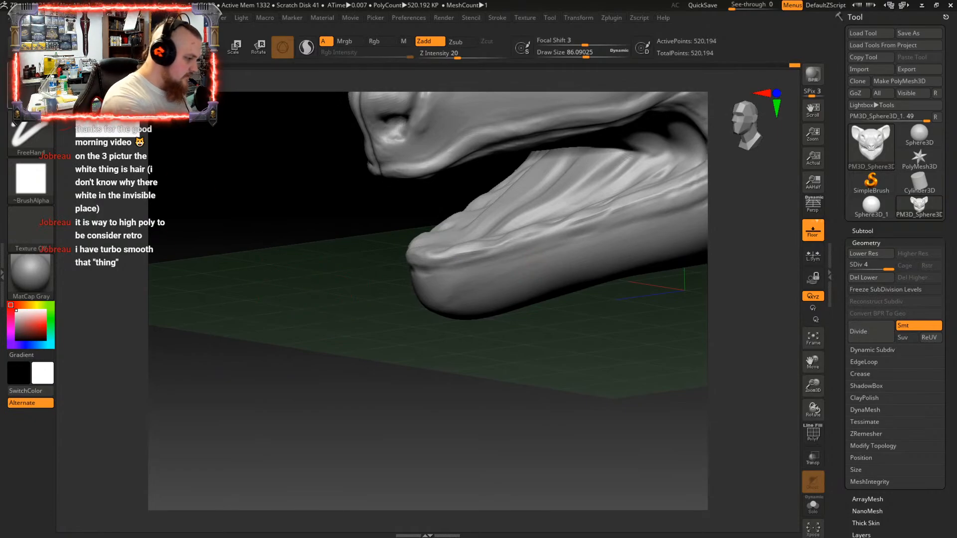
key(b)
key(m)
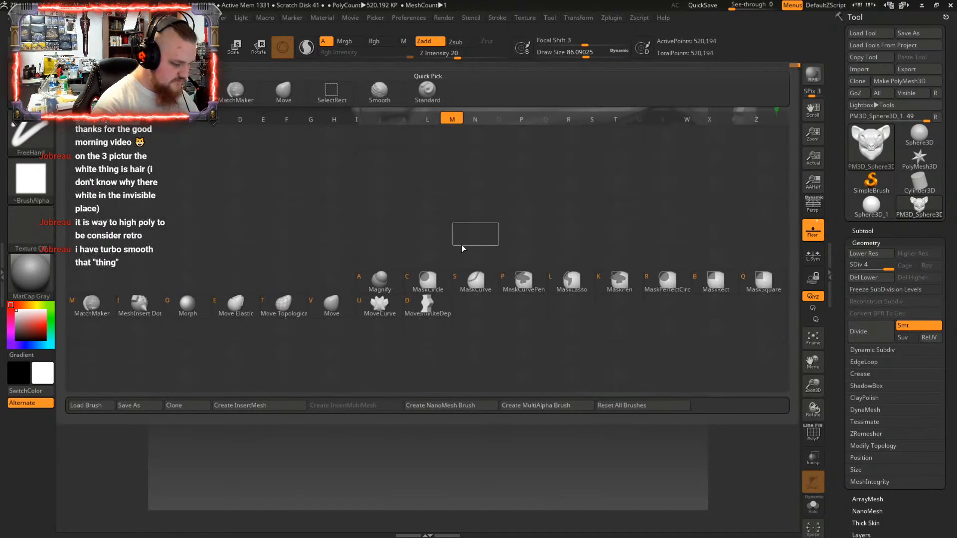
click(337, 306)
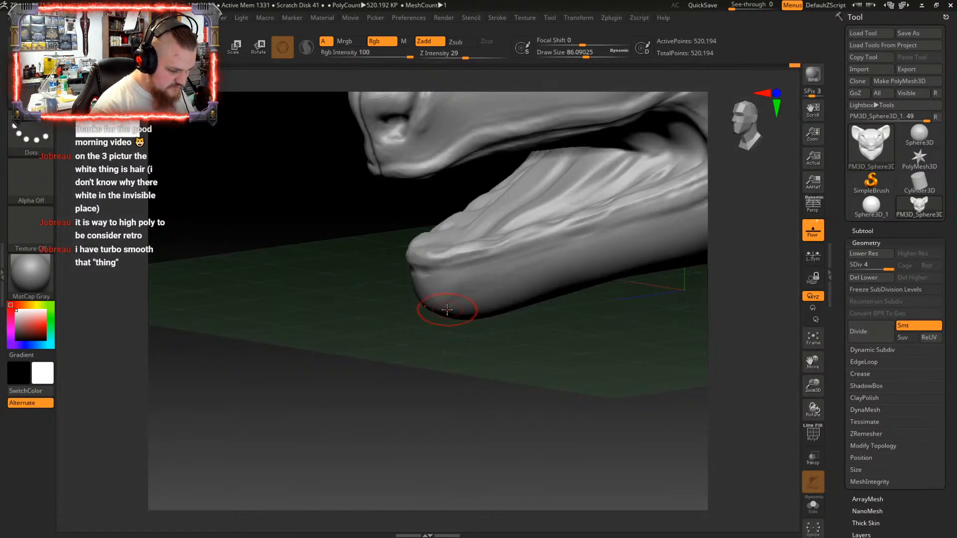
key(space)
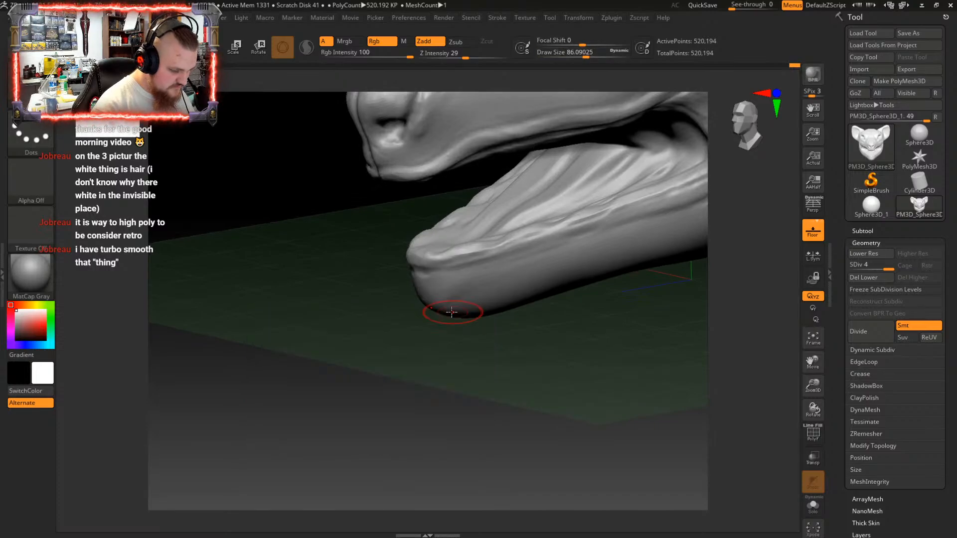
key(space)
drag(447, 314, 458, 314)
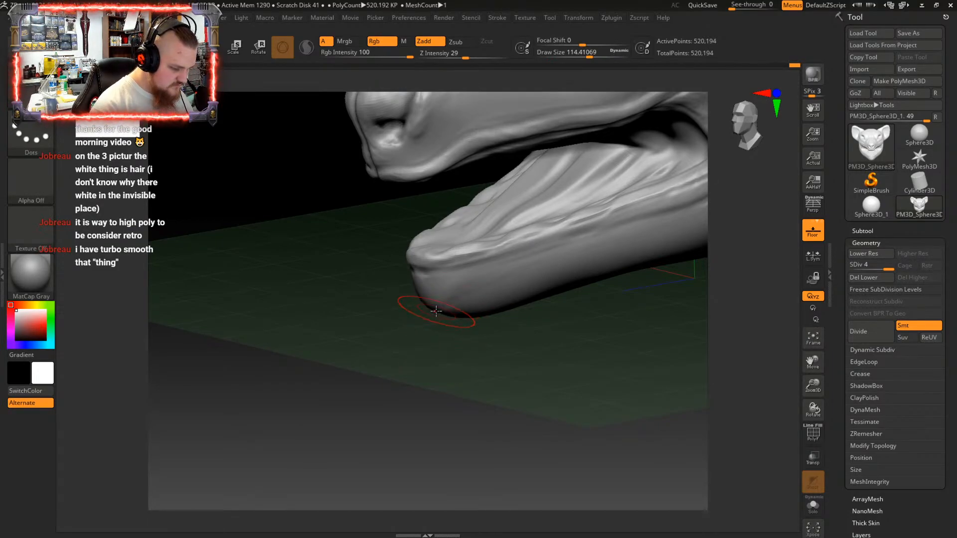
Pull the underside of the chin downward and shape the chin tip with the Move brush
mouse_move(434, 313)
mouse_down()
mouse_move(437, 349)
mouse_move(426, 347)
mouse_move(431, 338)
mouse_up()
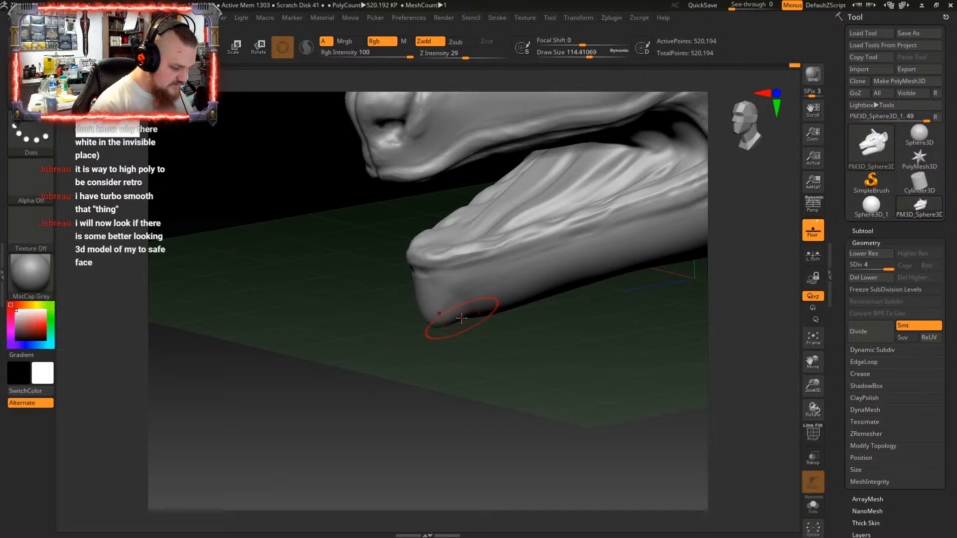
right_drag(468, 323, 588, 319)
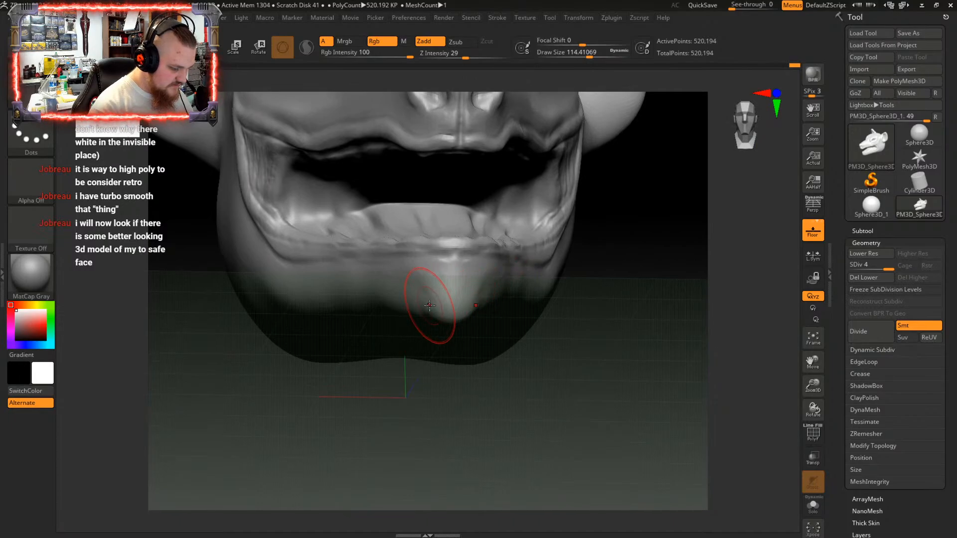
mouse_move(442, 321)
right_down()
mouse_move(444, 334)
mouse_move(485, 316)
mouse_move(433, 321)
mouse_move(453, 348)
mouse_move(433, 323)
right_up()
drag(431, 324, 448, 323)
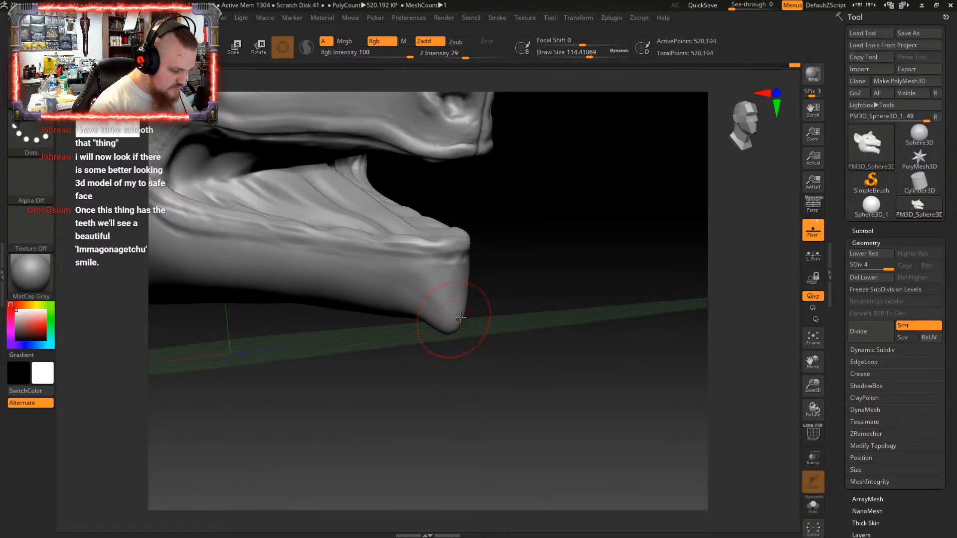
mouse_move(460, 318)
right_down()
mouse_move(444, 339)
mouse_move(501, 301)
mouse_move(513, 277)
mouse_move(505, 293)
mouse_move(474, 273)
mouse_move(511, 240)
right_up()
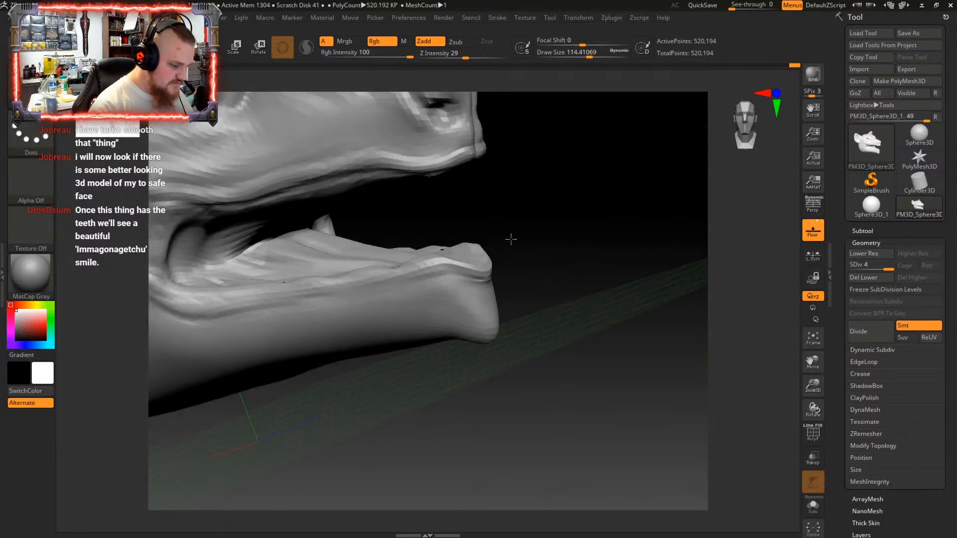
Pull the front edge of the lower lip forward so it overhangs the chin
drag(442, 266, 481, 274)
mouse_move(503, 267)
right_down()
mouse_move(476, 278)
mouse_move(569, 249)
mouse_move(486, 259)
right_up()
drag(482, 265, 521, 273)
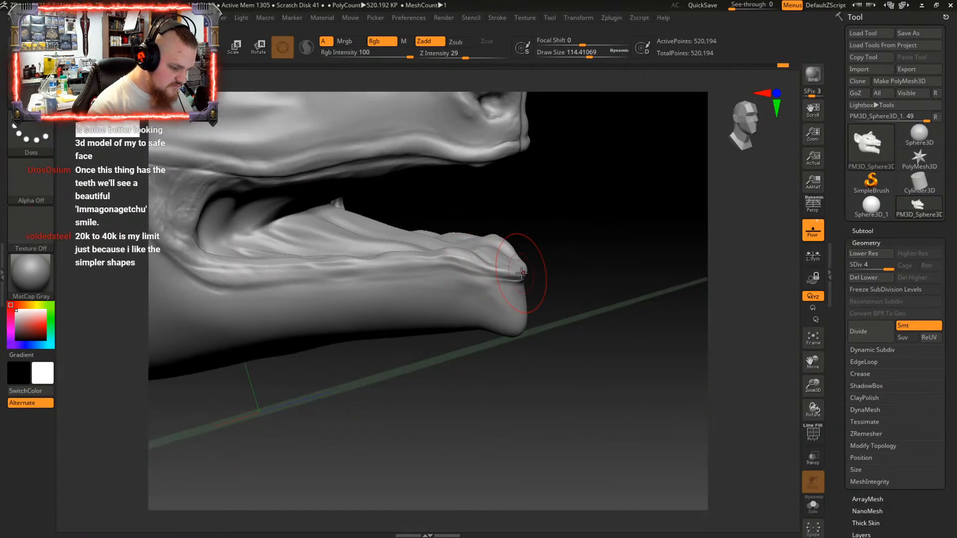
mouse_move(521, 277)
right_down()
mouse_move(518, 294)
mouse_move(555, 251)
right_up()
Pull the middle of the upper lip slightly downward beneath the nose
right_drag(517, 167, 522, 153)
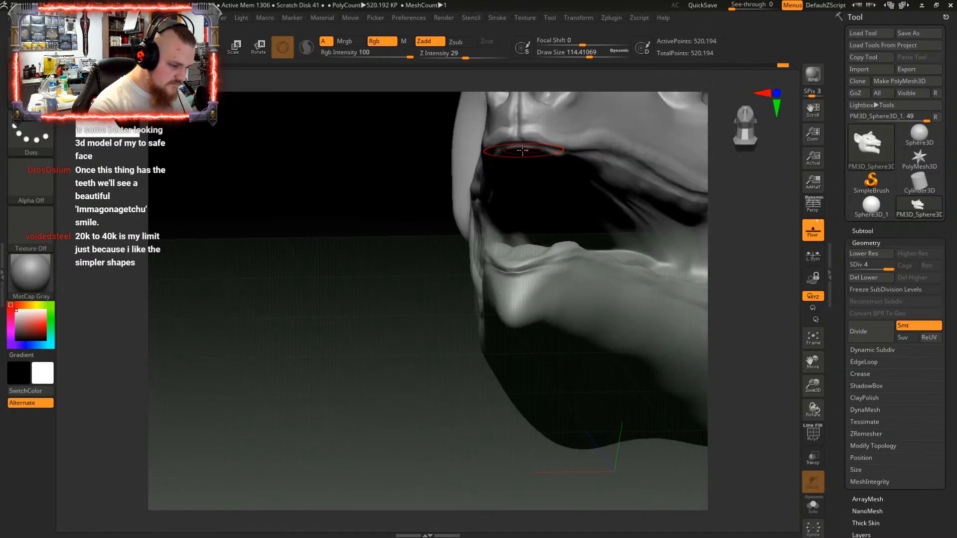
mouse_move(518, 151)
mouse_down()
mouse_move(512, 160)
mouse_move(527, 154)
mouse_up()
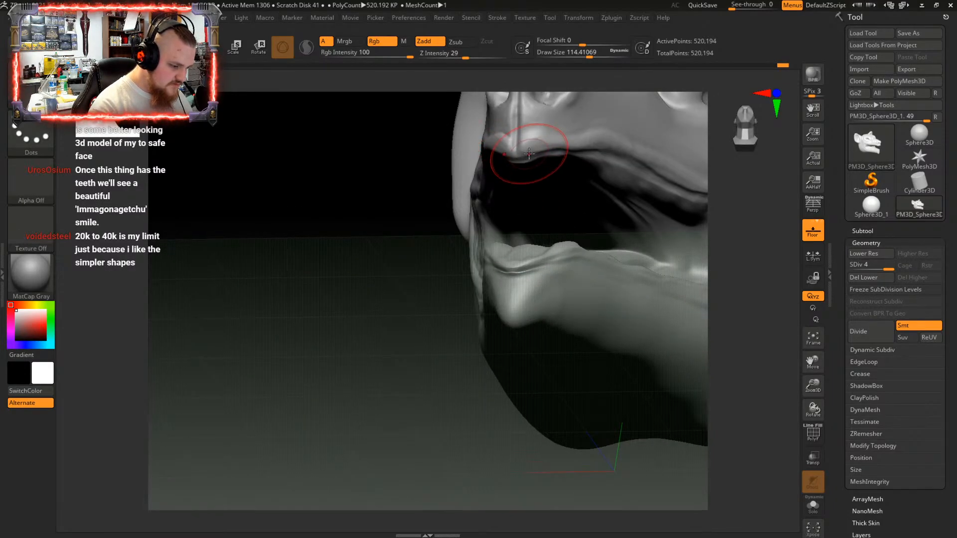
mouse_move(530, 156)
right_down()
mouse_move(580, 223)
mouse_move(596, 219)
mouse_move(539, 219)
mouse_move(541, 227)
mouse_move(593, 223)
mouse_move(620, 188)
mouse_move(615, 214)
mouse_move(509, 237)
mouse_move(461, 316)
mouse_move(444, 309)
mouse_move(517, 250)
mouse_move(507, 292)
mouse_move(427, 329)
right_up()
key(space)
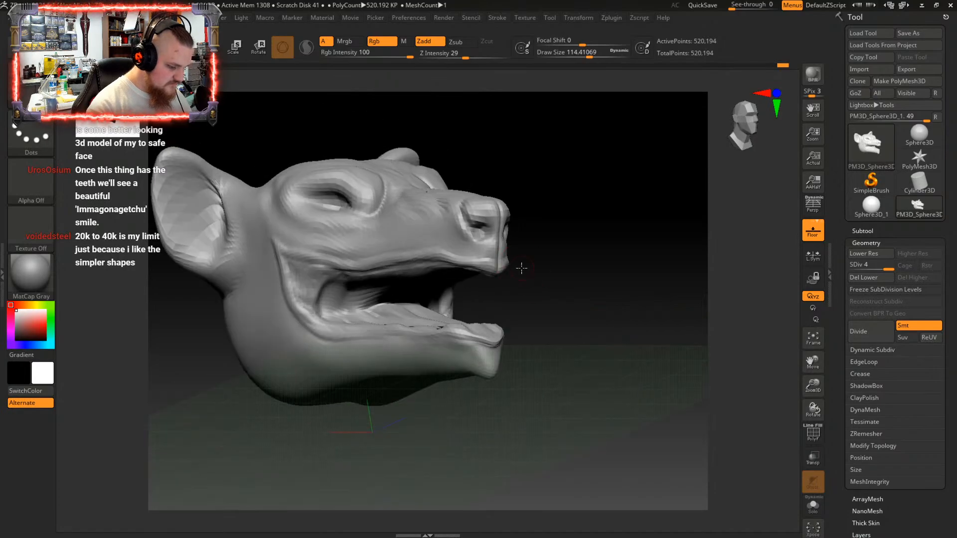
Examine the whole head's proportions from both sides, the front and behind the ear
mouse_move(519, 267)
right_down()
mouse_move(434, 284)
mouse_move(453, 285)
mouse_move(432, 294)
mouse_move(406, 280)
mouse_move(532, 284)
mouse_move(459, 267)
mouse_move(513, 261)
mouse_move(618, 267)
mouse_move(523, 280)
mouse_move(573, 267)
mouse_move(529, 234)
right_up()
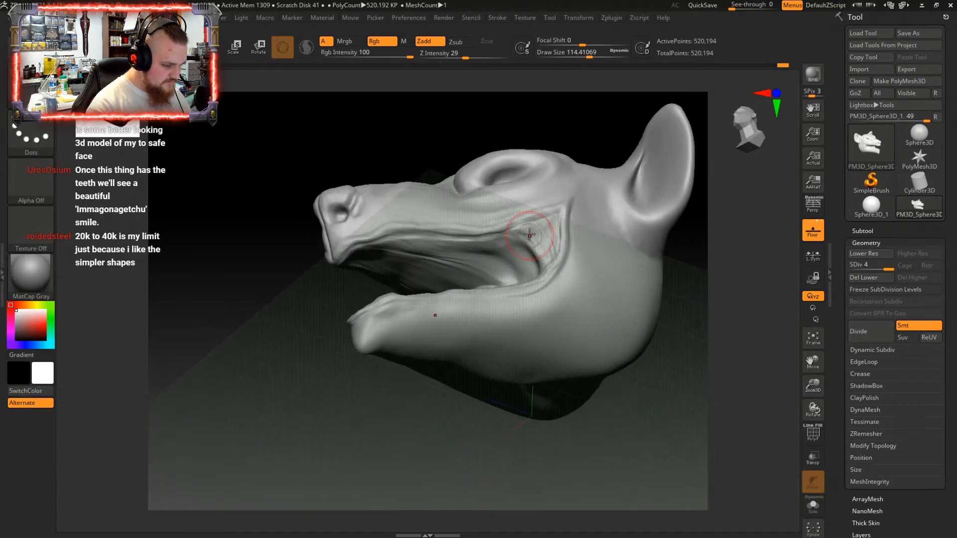
right_drag(459, 256, 429, 266)
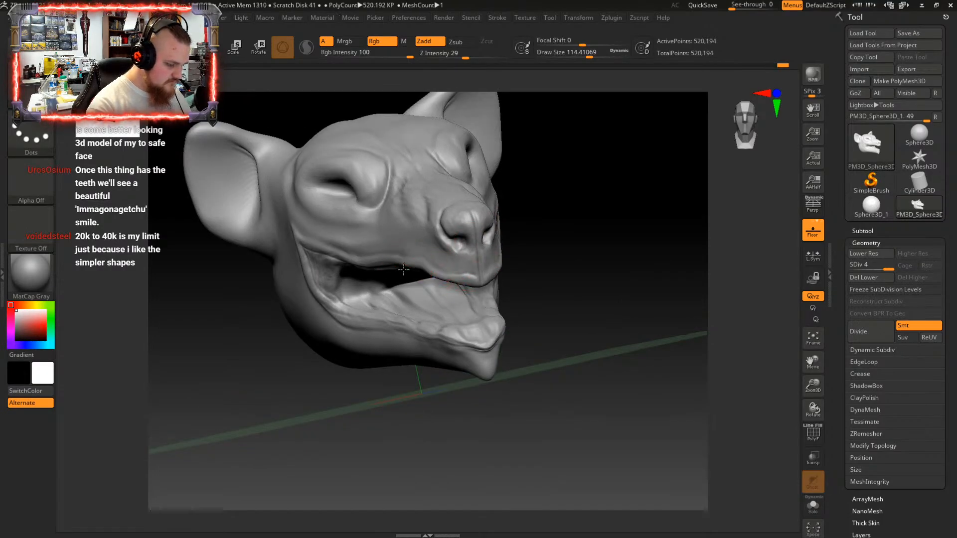
mouse_move(404, 269)
right_down()
mouse_move(546, 294)
mouse_move(593, 279)
mouse_move(534, 323)
mouse_move(425, 320)
mouse_move(411, 309)
mouse_move(459, 305)
right_up()
right_drag(613, 282, 540, 336)
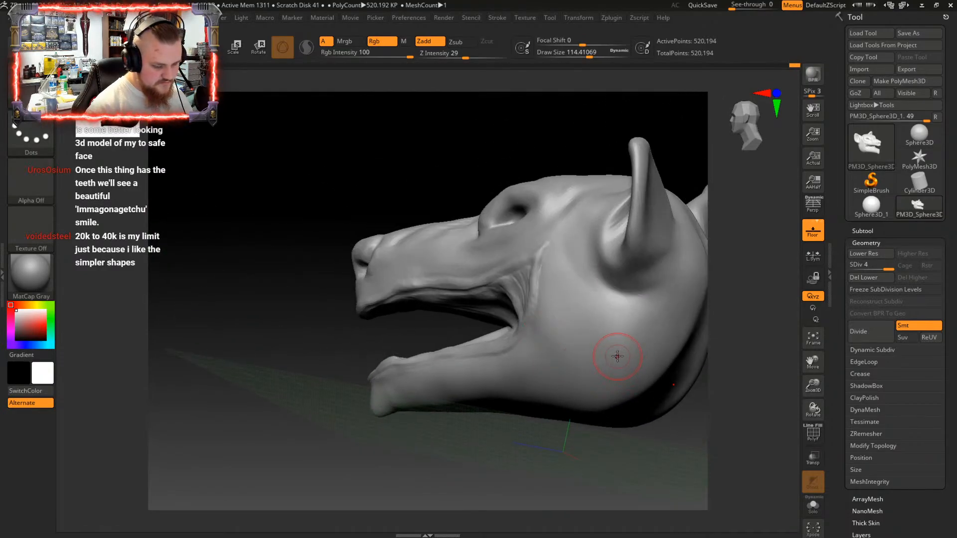
right_drag(613, 348, 552, 336)
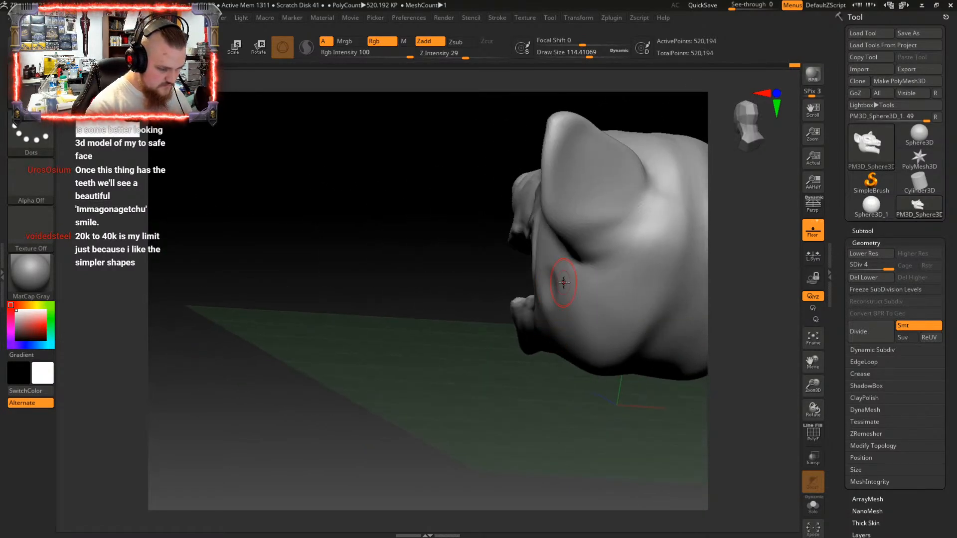
right_drag(562, 278, 607, 287)
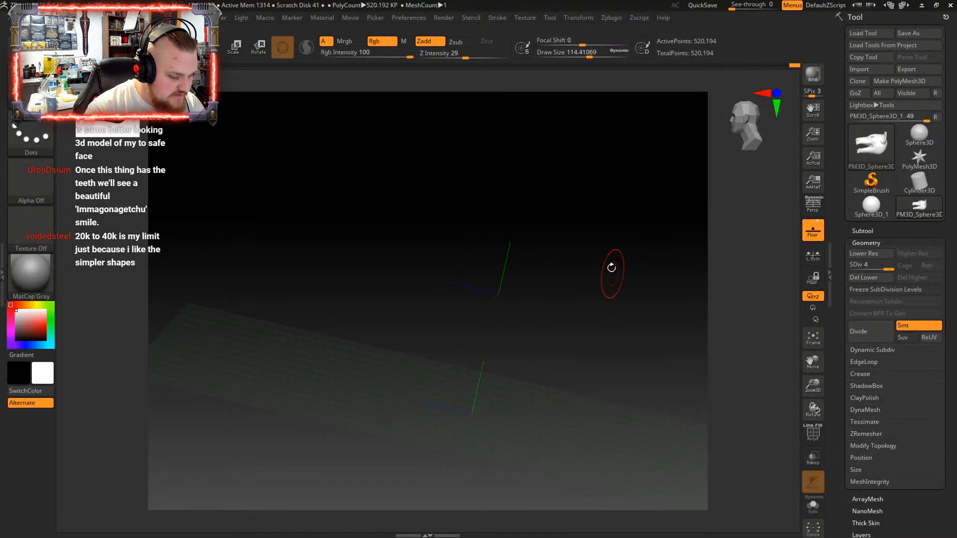
drag(609, 267, 612, 262)
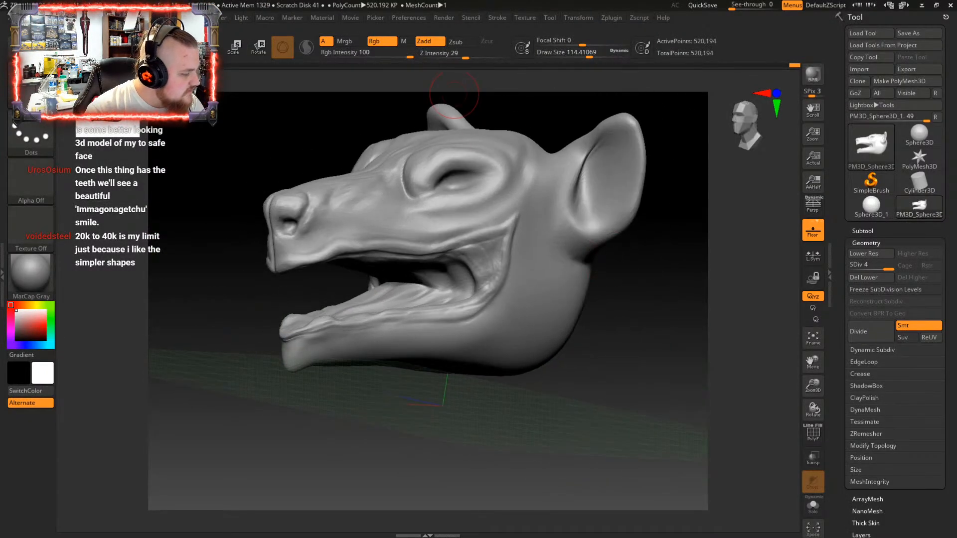
click(199, 18)
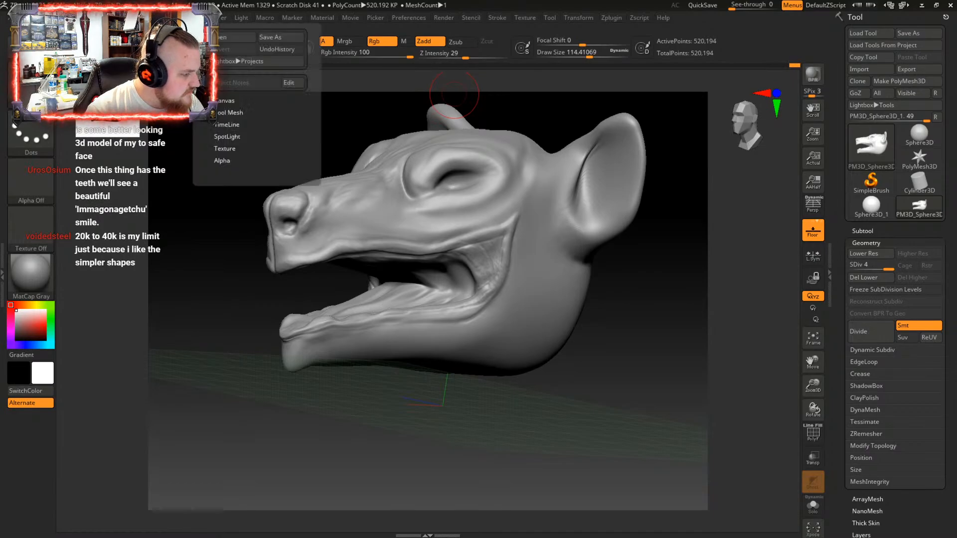
mouse_move(180, 18)
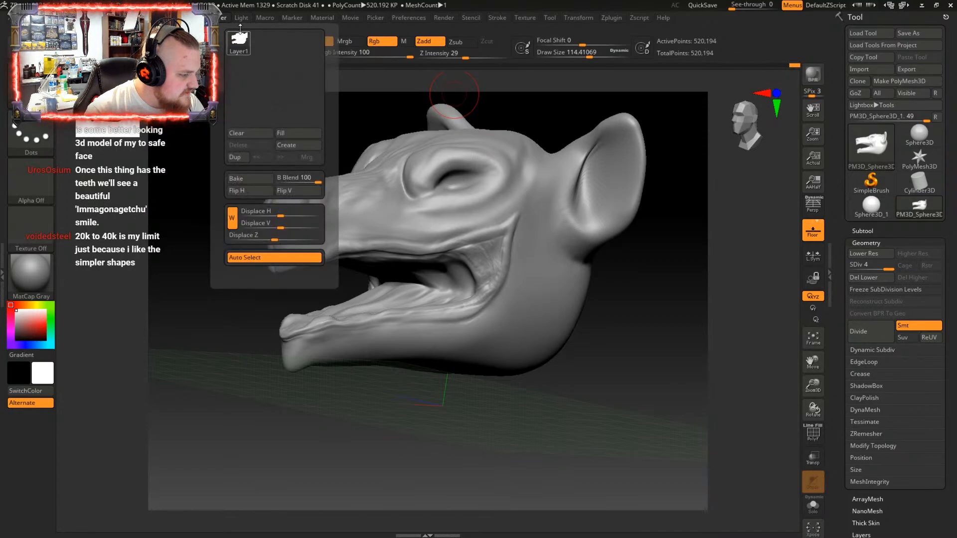
mouse_move(321, 19)
mouse_move(547, 16)
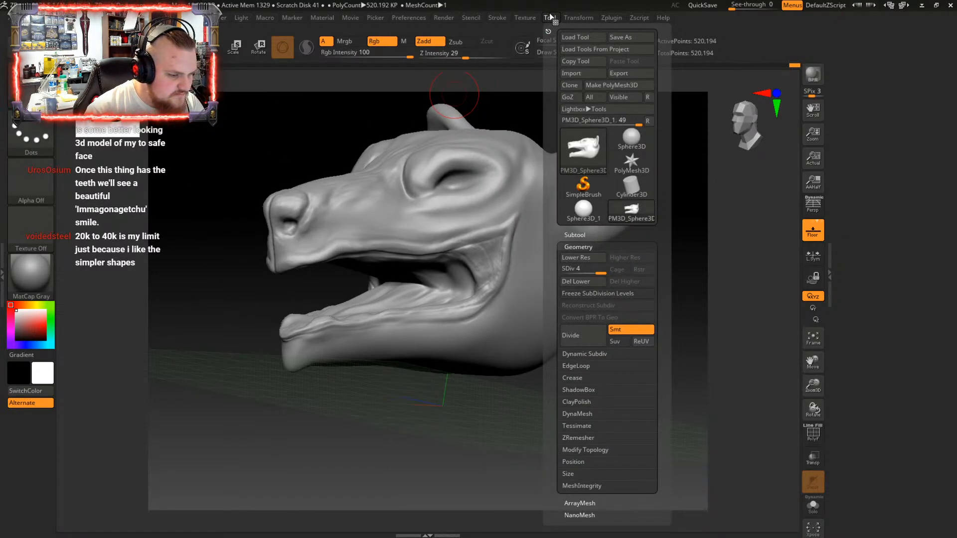
mouse_move(586, 23)
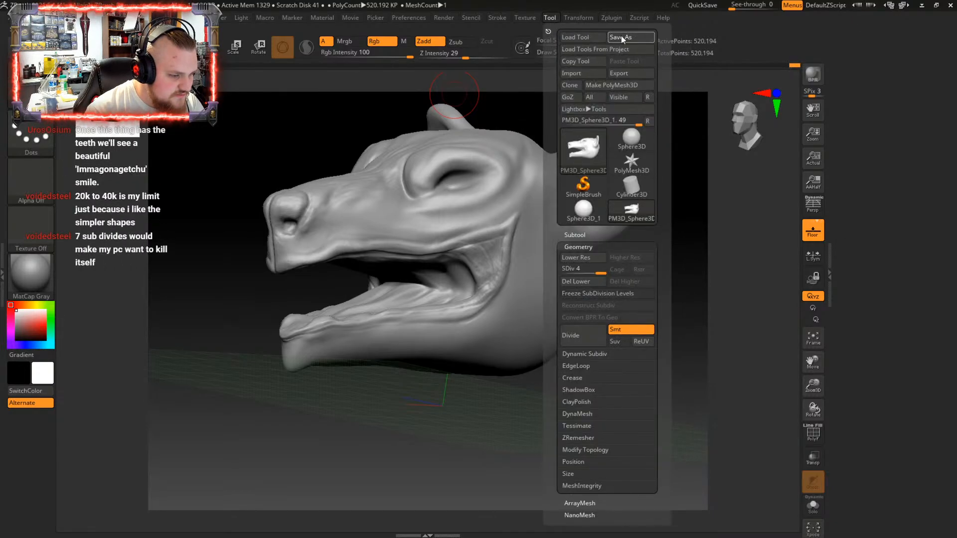
click(621, 35)
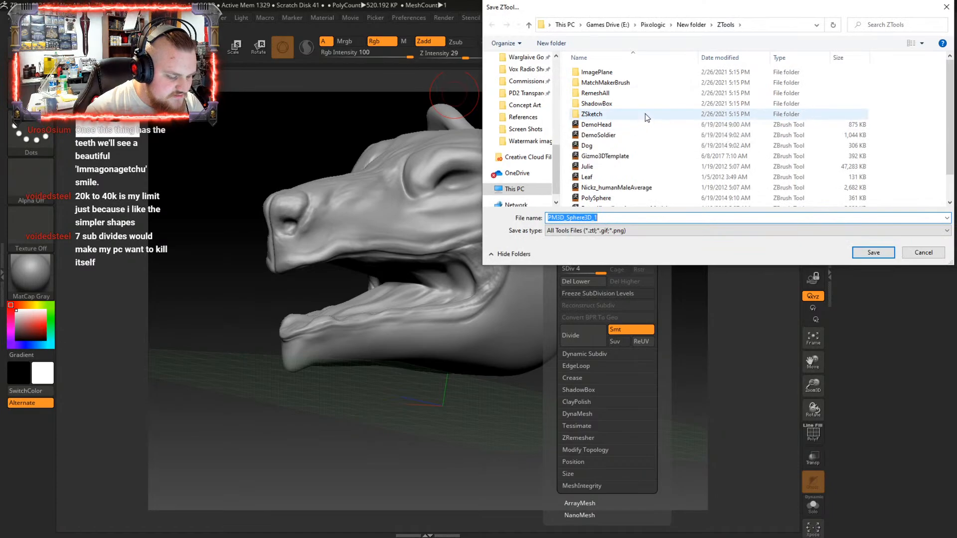
scroll(645, 114, down, 1)
scroll(649, 112, up, 1)
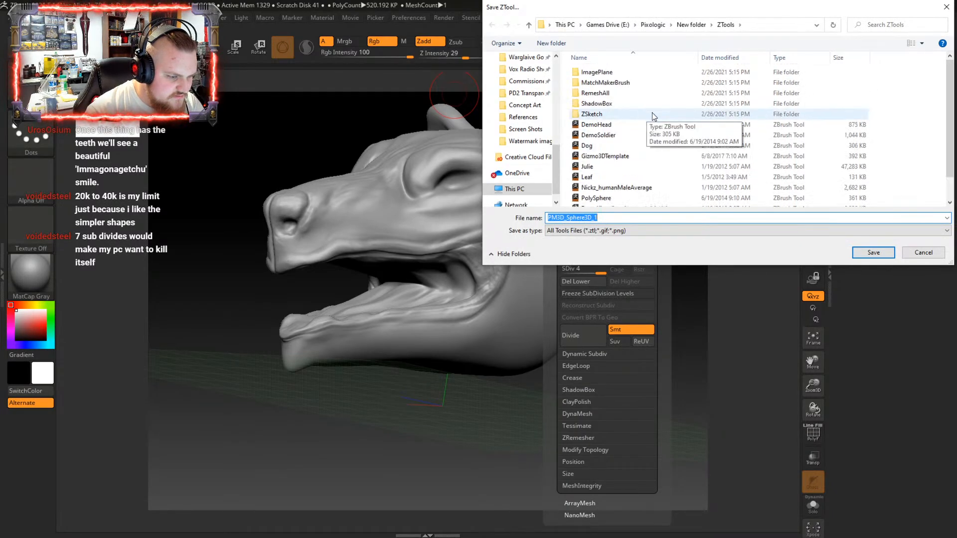
click(924, 252)
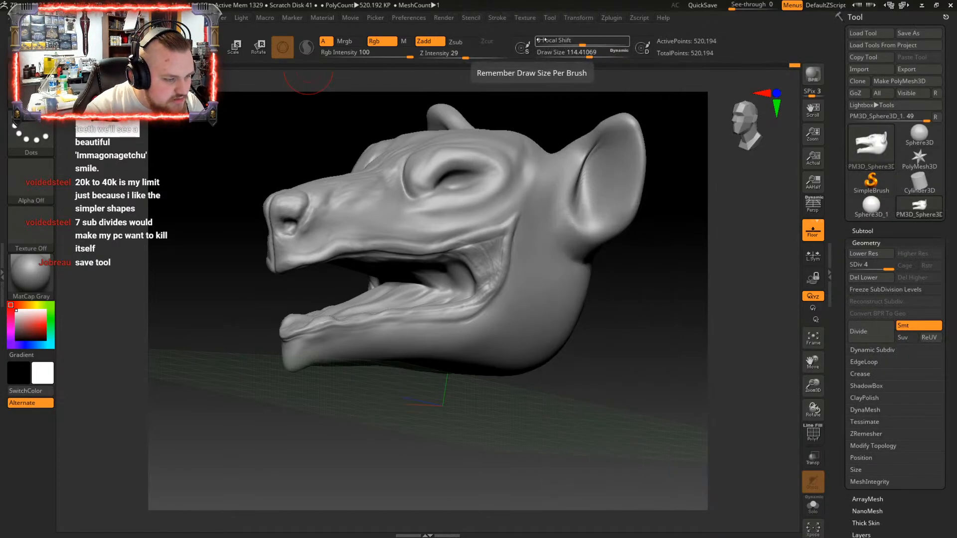
Save the sculpt as a project file
mouse_move(539, 18)
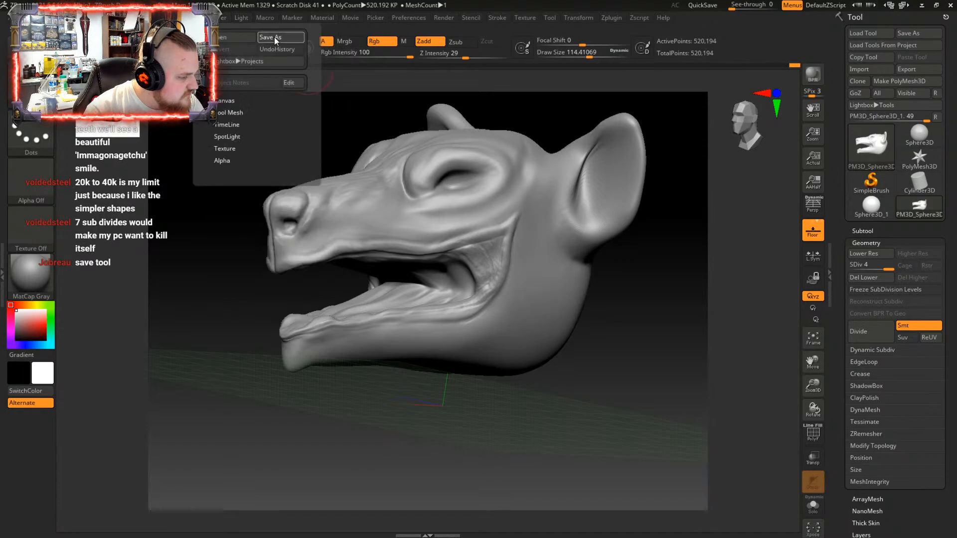
click(274, 37)
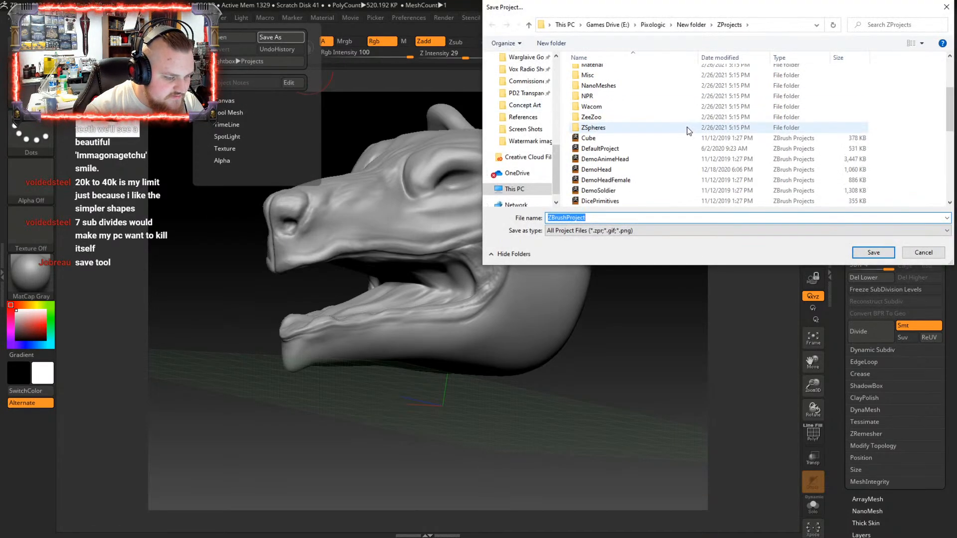
scroll(687, 131, up, 3)
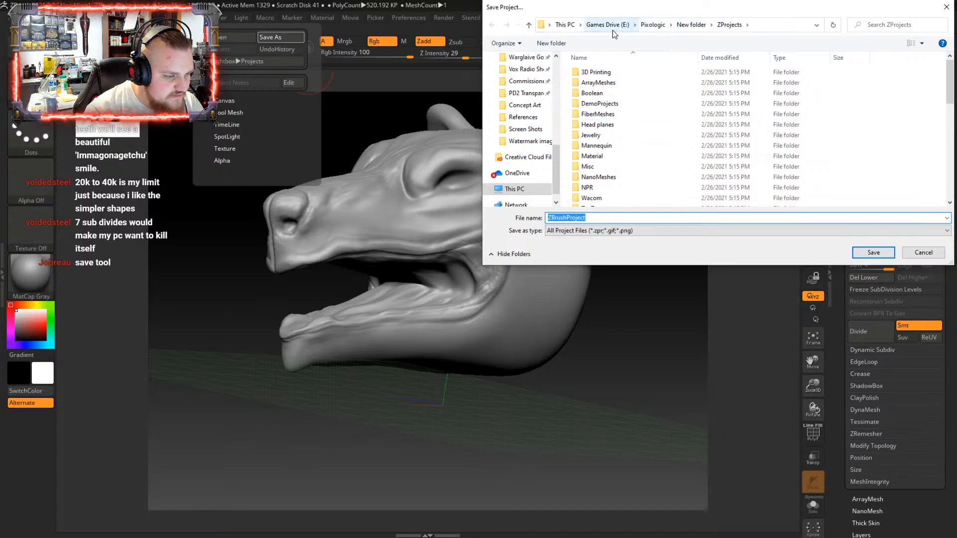
drag(637, 7, 956, 42)
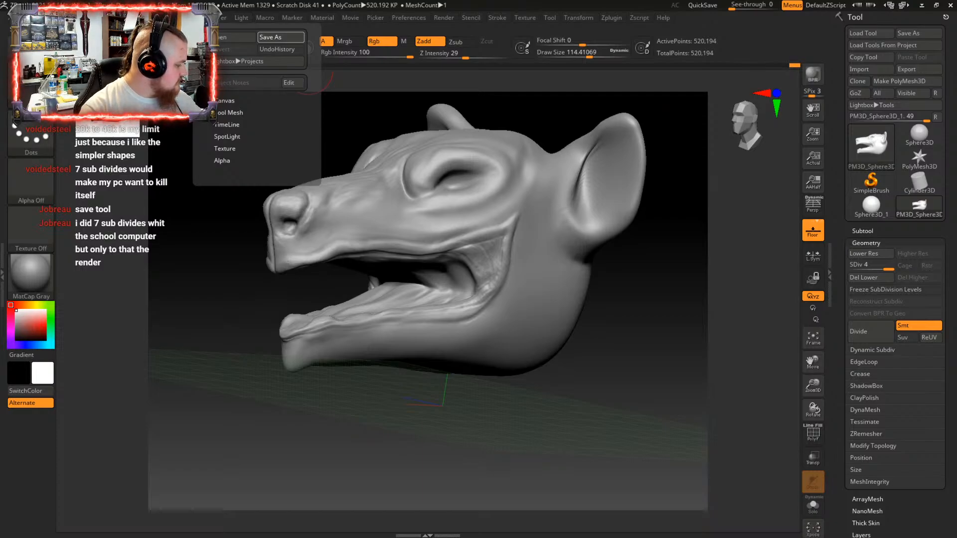
click(281, 37)
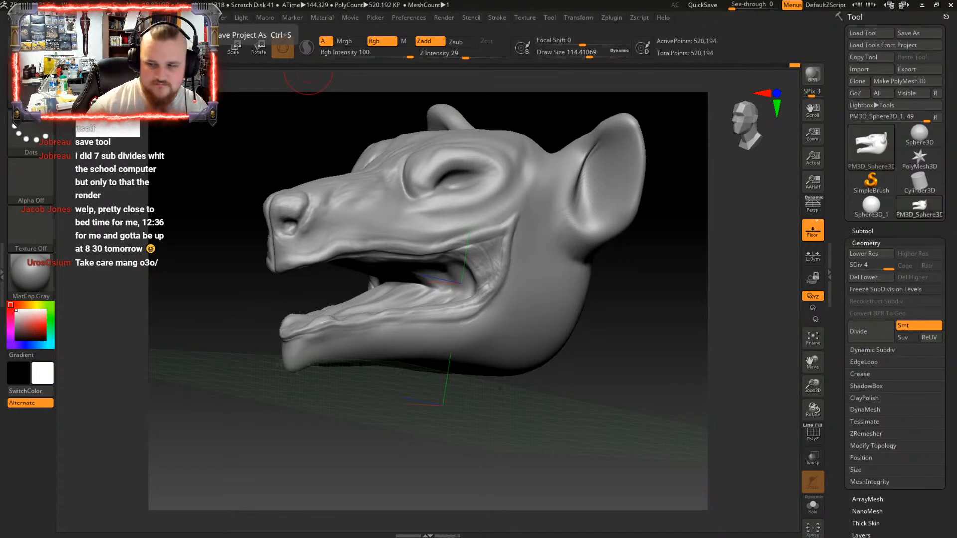
Enlarge the Move brush to a draw size of about 284.5 and reshape the rear corner of the lower jaw
mouse_move(500, 273)
right_down()
mouse_move(535, 295)
mouse_move(521, 285)
mouse_move(495, 311)
mouse_move(594, 272)
mouse_move(556, 220)
mouse_move(584, 324)
mouse_move(579, 298)
right_up()
key(space)
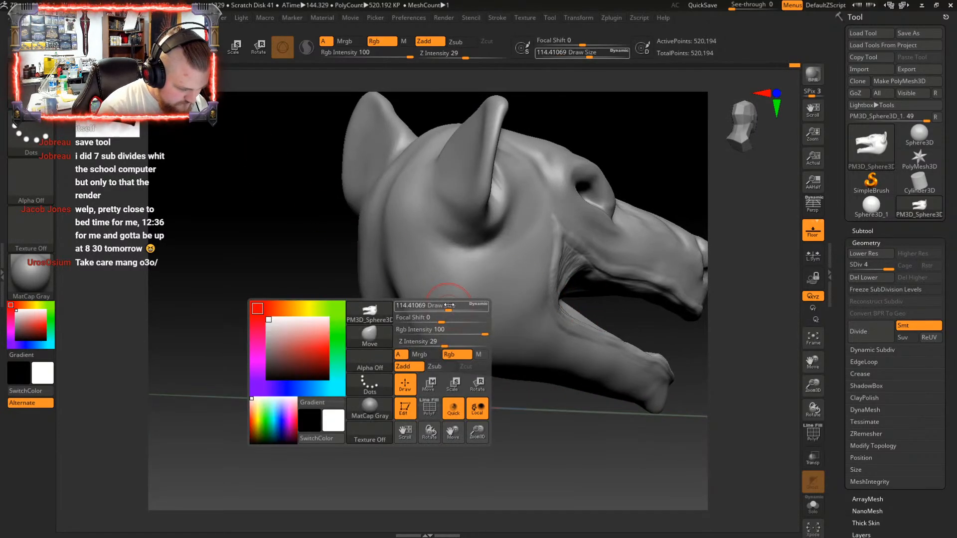
mouse_move(450, 305)
mouse_down()
mouse_move(432, 308)
mouse_move(466, 309)
mouse_move(429, 302)
mouse_up()
right_drag(474, 297, 466, 327)
right_drag(459, 363, 498, 322)
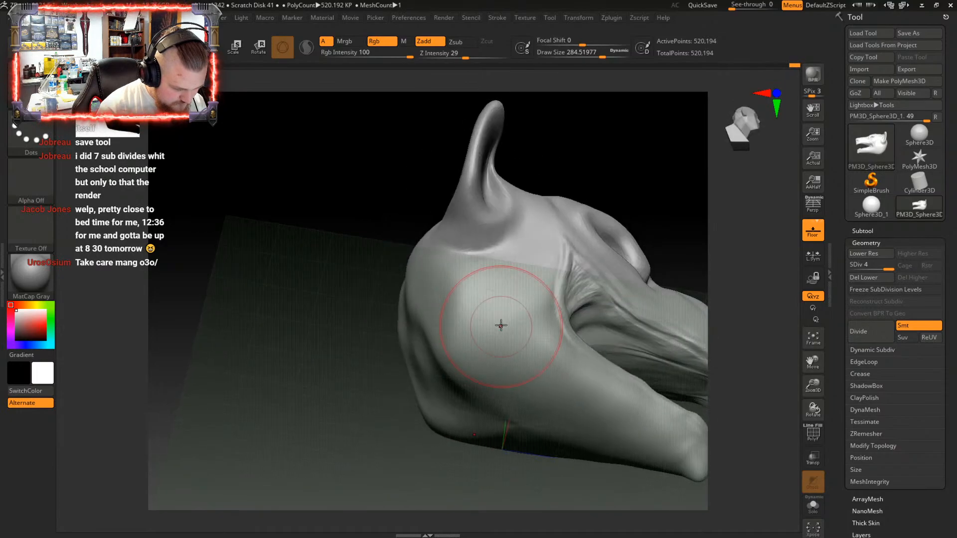
mouse_move(438, 395)
right_down()
mouse_move(543, 380)
mouse_move(530, 394)
mouse_move(548, 428)
mouse_move(578, 414)
right_up()
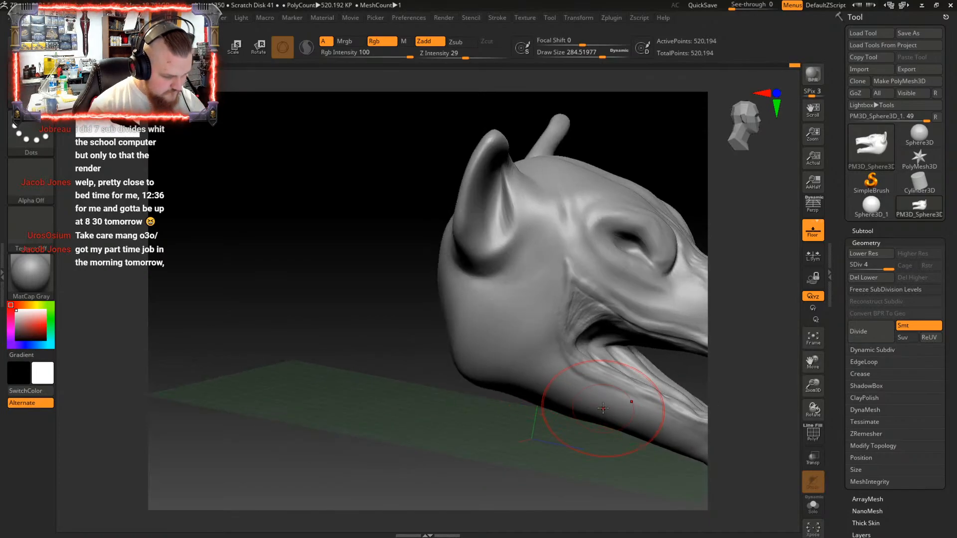
mouse_move(617, 359)
right_down()
mouse_move(551, 321)
mouse_move(554, 352)
right_up()
key(ctrl)
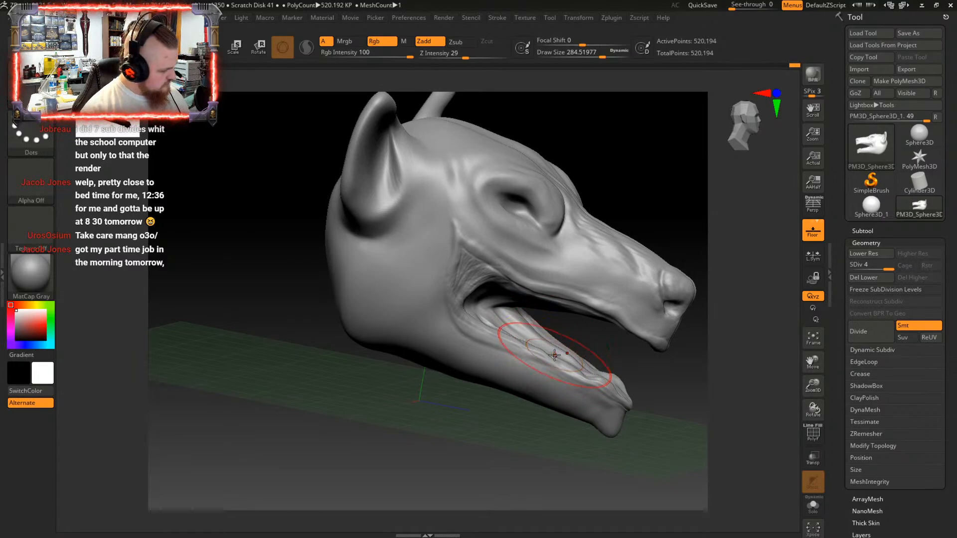
key(ctrl)
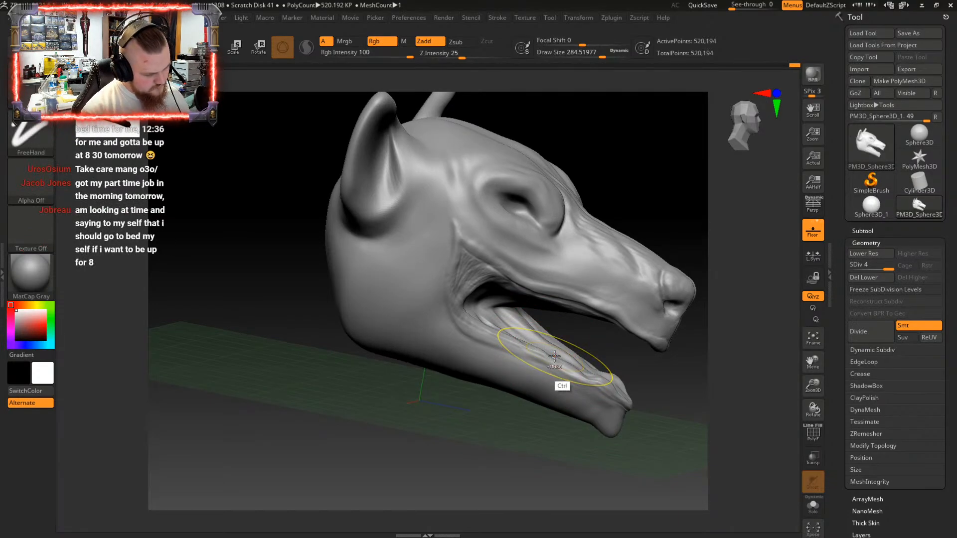
Push the underside of the jaw slightly upward beneath the rear of the cheek
mouse_move(407, 305)
right_down()
mouse_move(387, 344)
mouse_move(396, 325)
mouse_move(383, 289)
mouse_move(400, 302)
right_up()
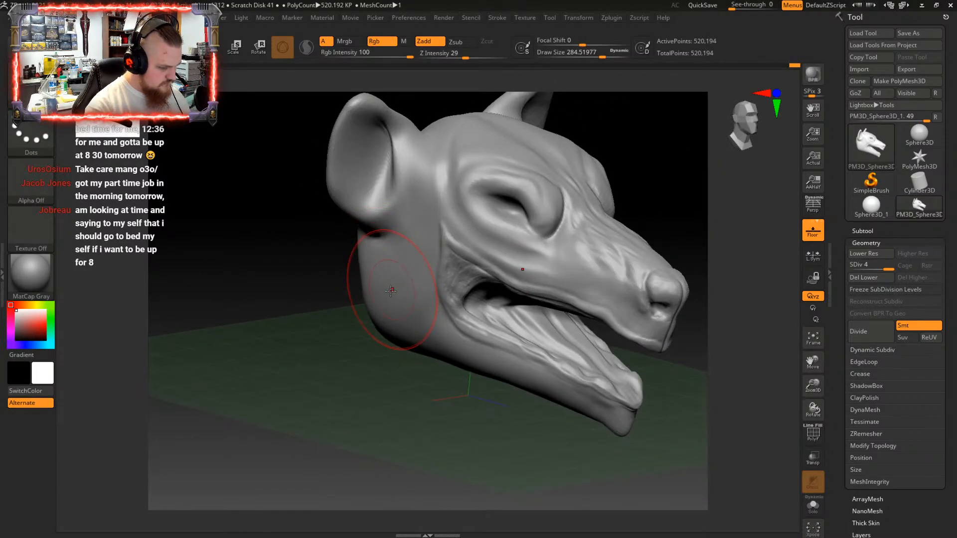
mouse_move(399, 315)
right_down()
mouse_move(457, 268)
mouse_move(449, 279)
mouse_move(431, 219)
right_up()
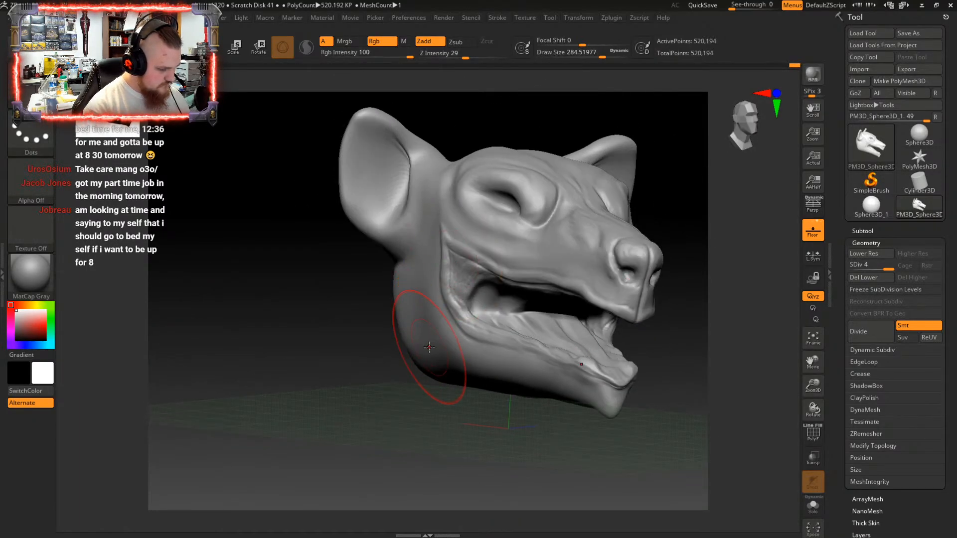
mouse_move(438, 352)
right_down()
mouse_move(489, 360)
mouse_move(417, 331)
right_up()
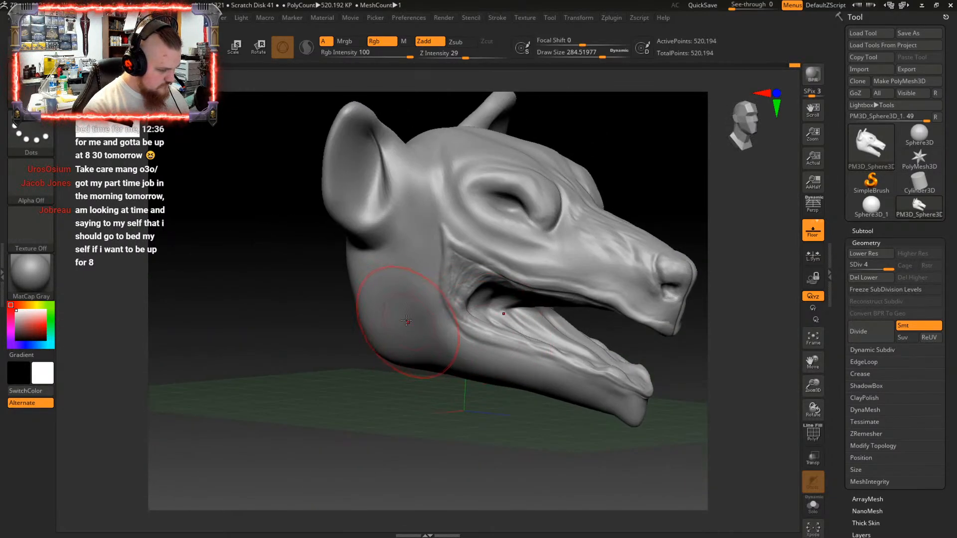
right_drag(397, 270, 495, 352)
drag(479, 400, 478, 391)
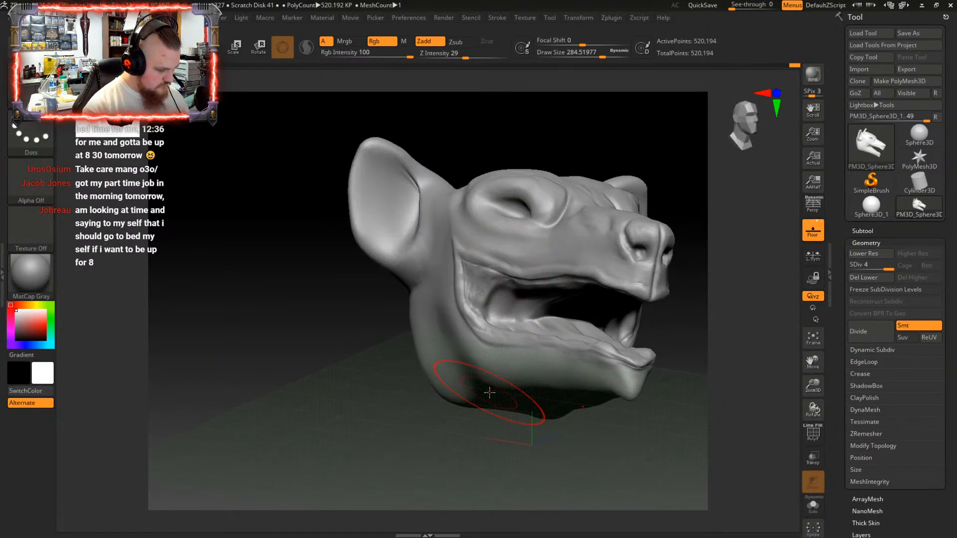
right_drag(489, 393, 429, 366)
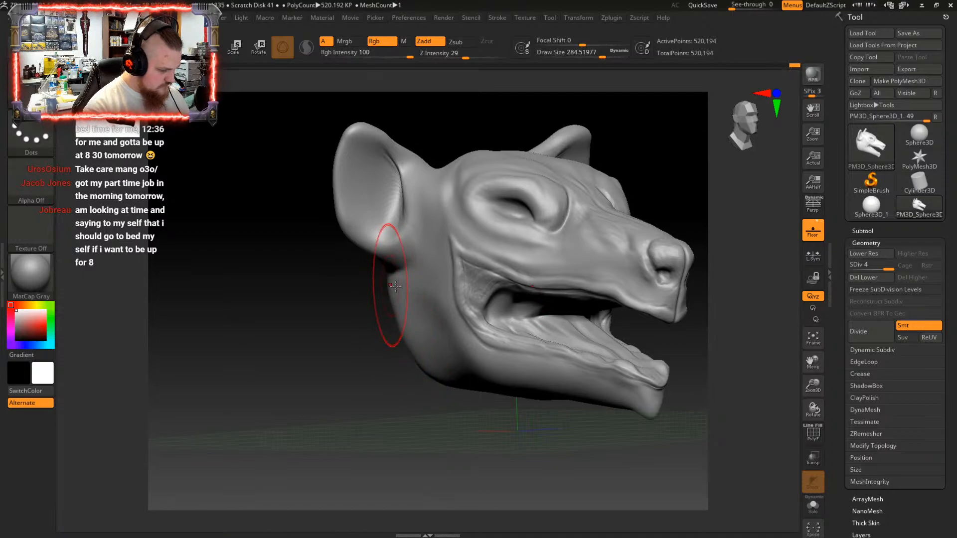
Try to pull the middle of the throat back beneath the chin and smooth the area
mouse_move(395, 285)
right_down()
mouse_move(573, 353)
mouse_move(574, 391)
mouse_move(609, 397)
mouse_move(623, 375)
mouse_move(603, 329)
mouse_move(552, 325)
mouse_move(552, 291)
mouse_move(538, 337)
mouse_move(480, 342)
right_up()
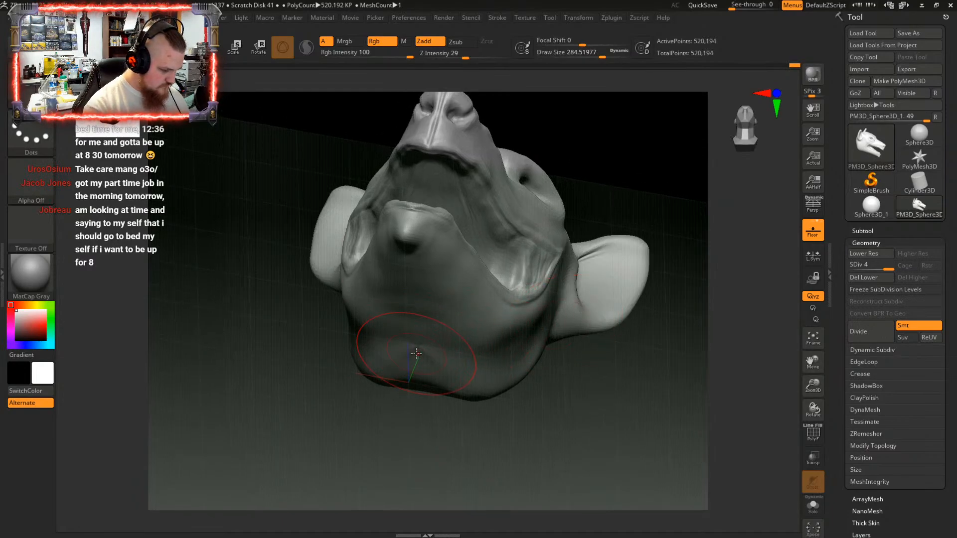
drag(416, 354, 420, 368)
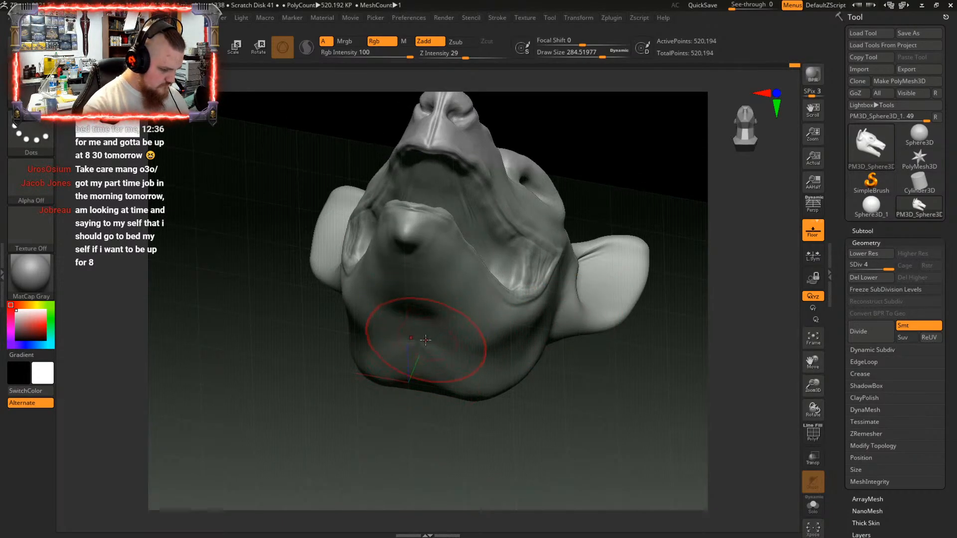
key(shift)
mouse_move(416, 356)
shift+mouse_down()
mouse_move(417, 375)
mouse_move(417, 339)
shift+mouse_up()
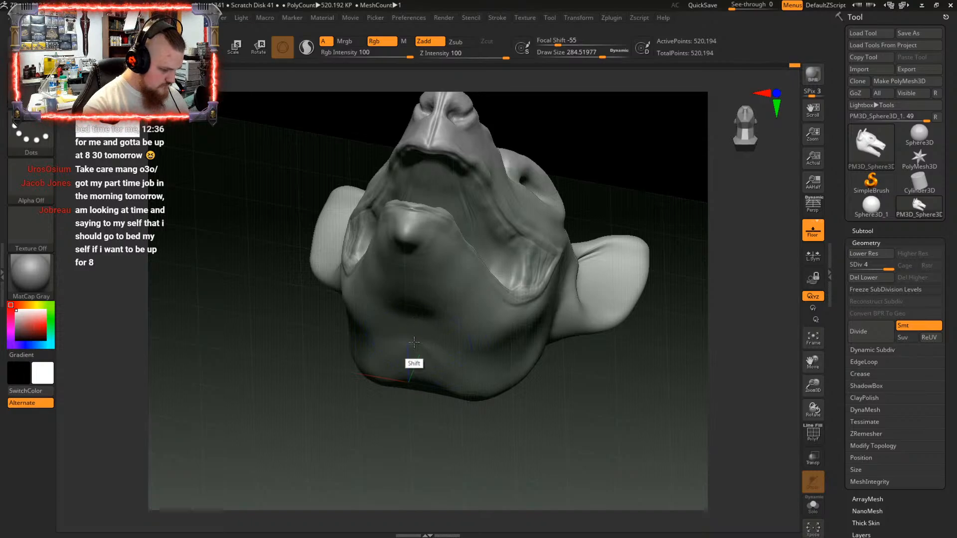
Undo the last shaping strokes on the throat after checking the head from both sides
mouse_move(418, 341)
right_down()
mouse_move(469, 331)
mouse_move(482, 367)
mouse_move(474, 349)
mouse_move(491, 320)
mouse_move(513, 336)
mouse_move(539, 319)
mouse_move(641, 318)
mouse_move(600, 272)
mouse_move(609, 280)
mouse_move(447, 329)
mouse_move(528, 331)
right_up()
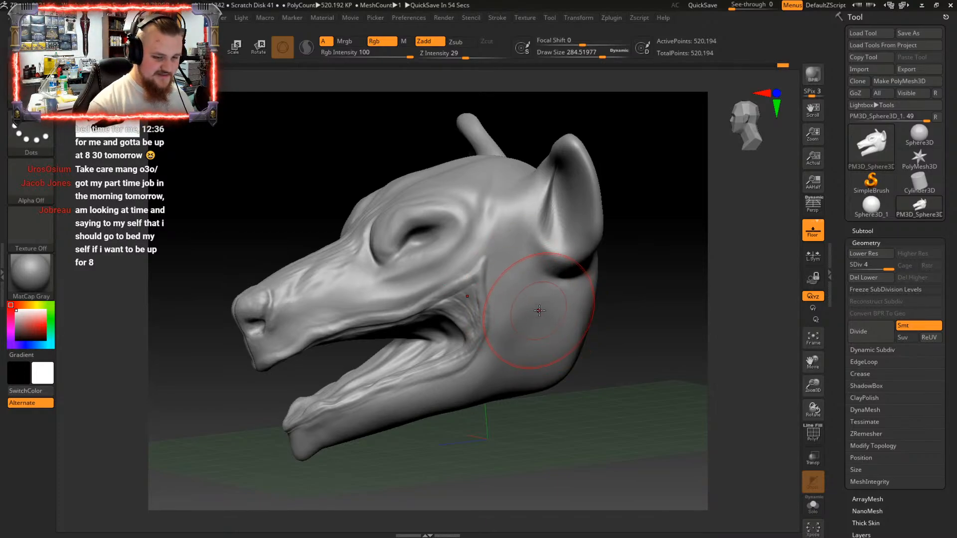
mouse_move(539, 311)
right_down()
mouse_move(562, 299)
mouse_move(538, 308)
mouse_move(548, 293)
mouse_move(581, 295)
mouse_move(546, 316)
mouse_move(563, 286)
mouse_move(539, 385)
mouse_move(530, 353)
mouse_move(513, 364)
mouse_move(535, 306)
mouse_move(481, 289)
mouse_move(519, 349)
mouse_move(609, 304)
mouse_move(507, 325)
mouse_move(498, 352)
mouse_move(533, 295)
mouse_move(502, 373)
mouse_move(514, 324)
mouse_move(479, 299)
mouse_move(506, 362)
mouse_move(492, 280)
mouse_move(510, 269)
right_up()
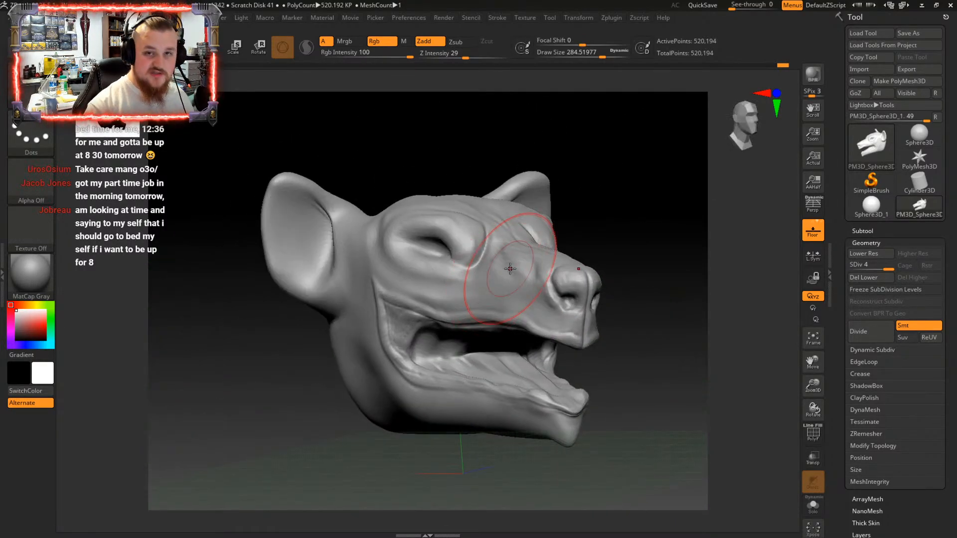
mouse_move(919, 183)
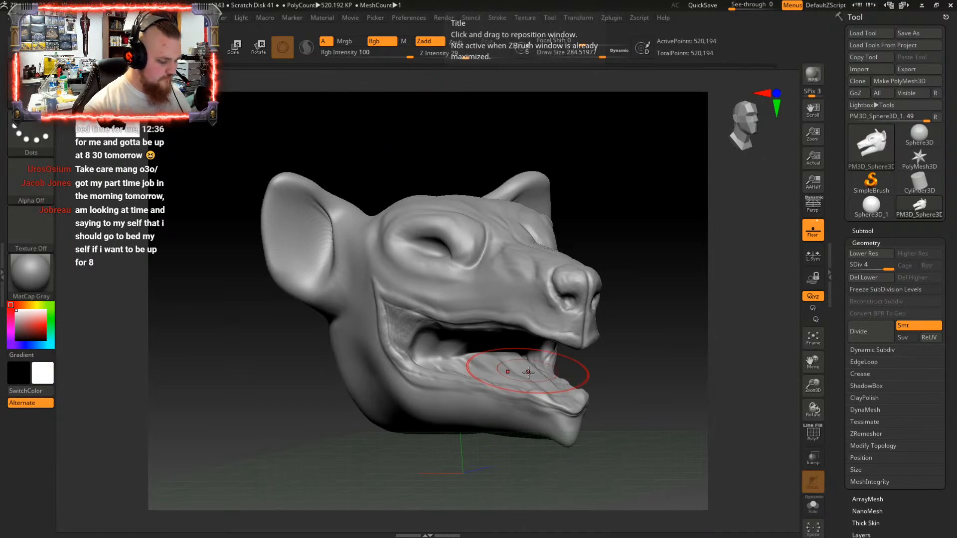
mouse_move(528, 370)
right_down()
mouse_move(524, 327)
mouse_move(538, 383)
right_up()
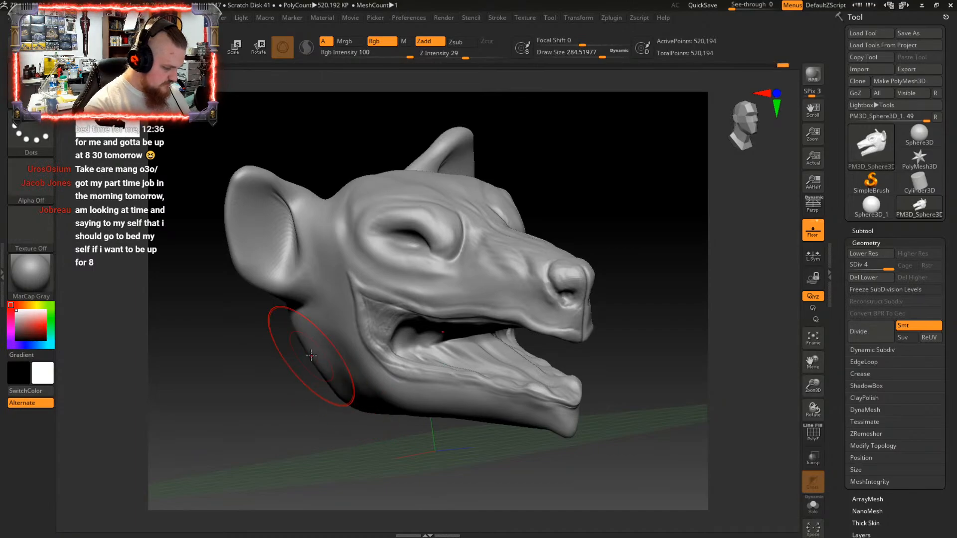
right_drag(538, 375, 541, 336)
mouse_move(528, 401)
right_down()
mouse_move(481, 379)
mouse_move(540, 371)
right_up()
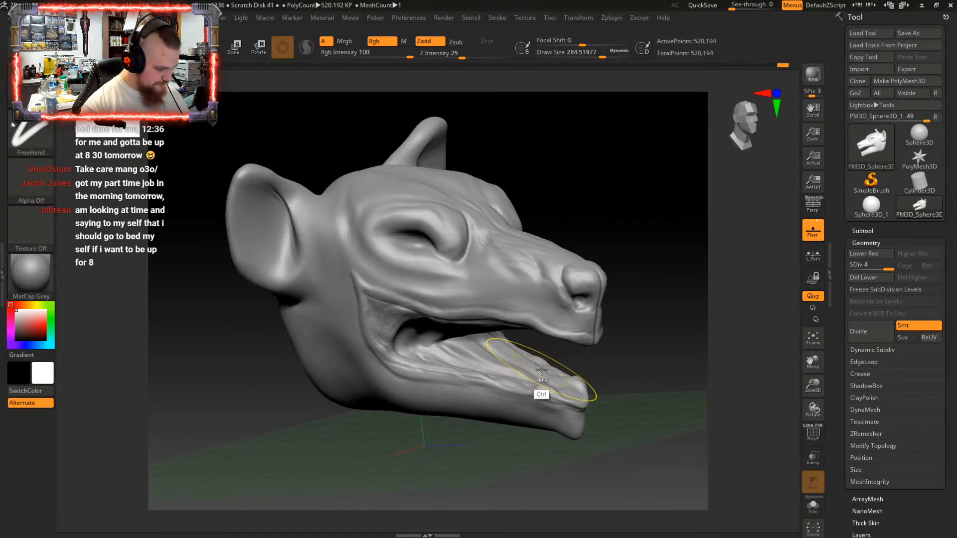
key(ctrl+z)
key(ctrl+z)
key(ctrl+z)
key(ctrl+z)
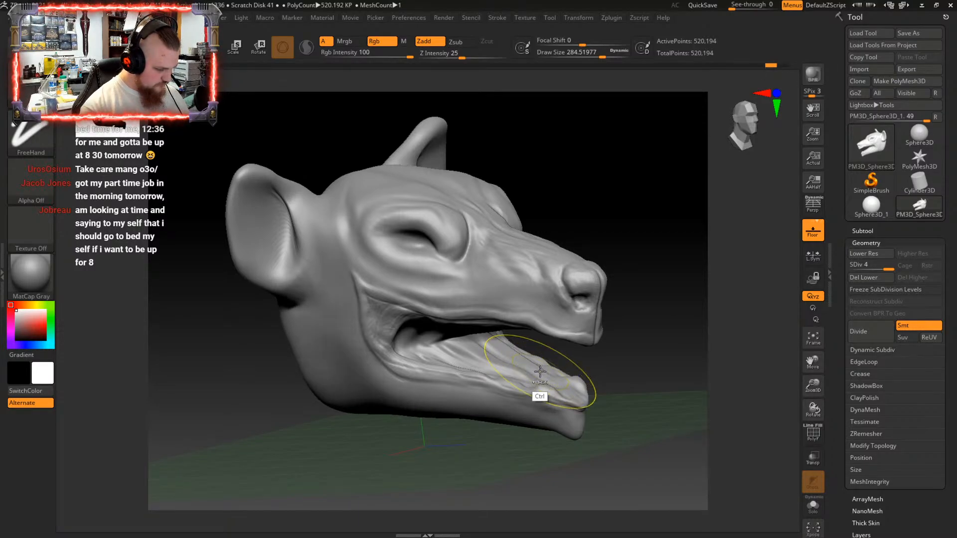
Enlarge the Move brush to a draw size of about 385 and widen the sides of the muzzle, accepting removal of the newer undo history
mouse_move(540, 372)
right_down()
mouse_move(621, 324)
mouse_move(618, 343)
mouse_move(521, 336)
mouse_move(574, 324)
mouse_move(613, 334)
mouse_move(573, 324)
mouse_move(566, 367)
mouse_move(577, 334)
mouse_move(479, 359)
mouse_move(552, 310)
right_up()
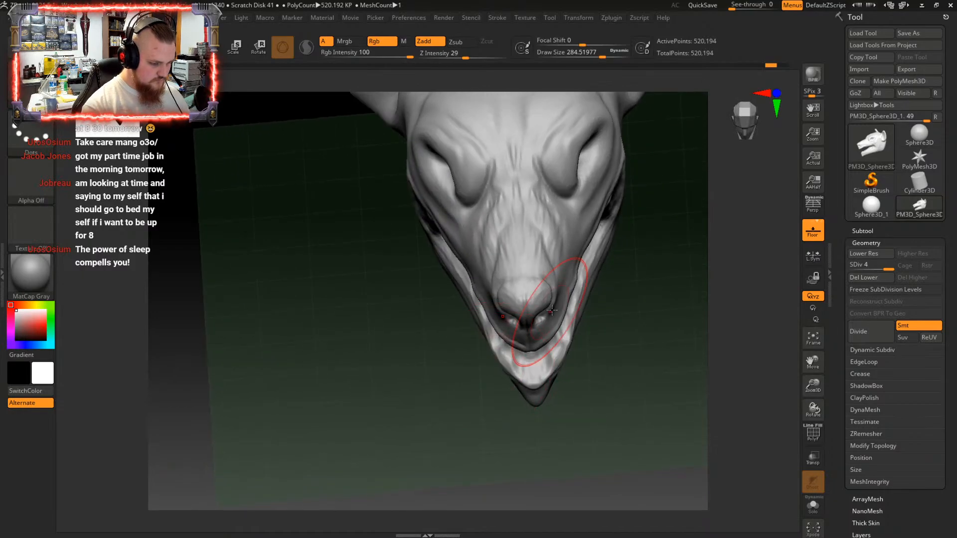
right_drag(562, 278, 563, 280)
key(space)
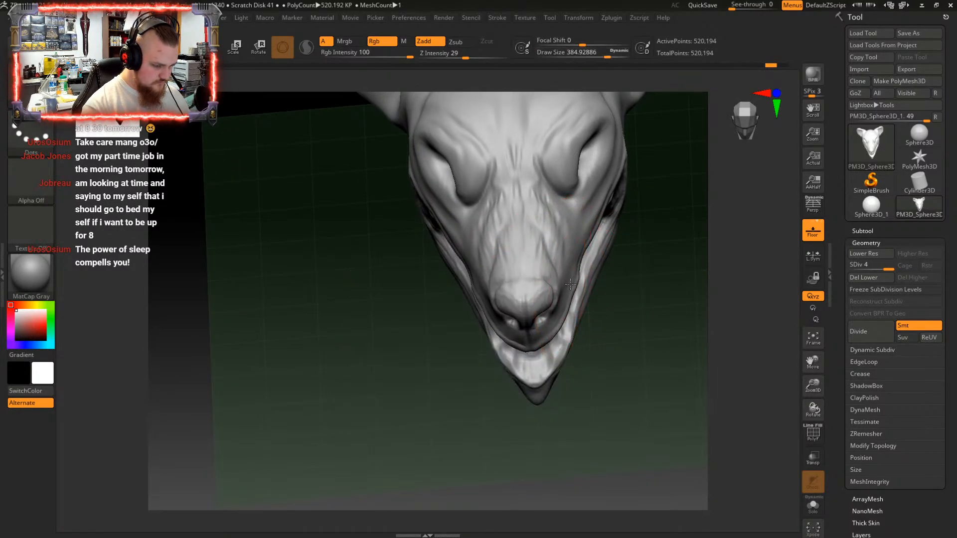
click(592, 286)
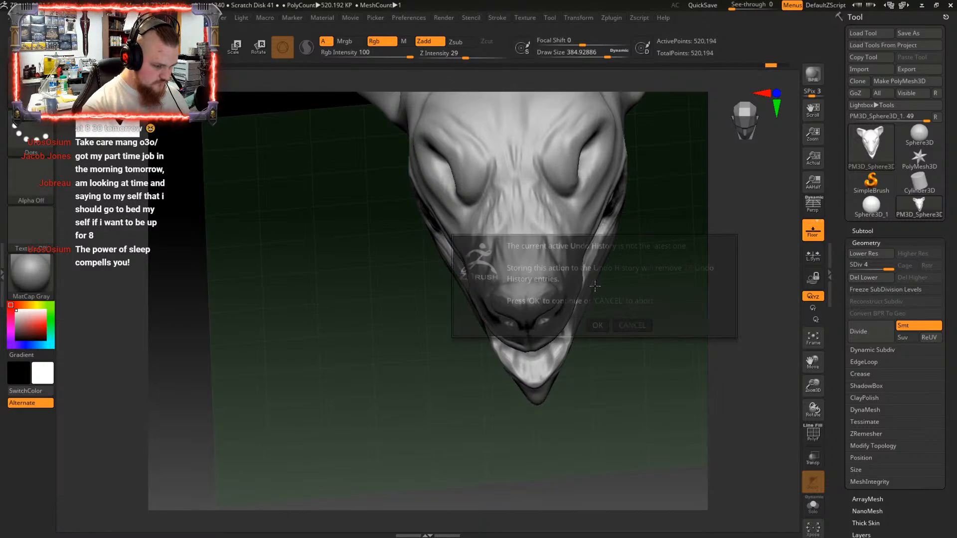
click(598, 325)
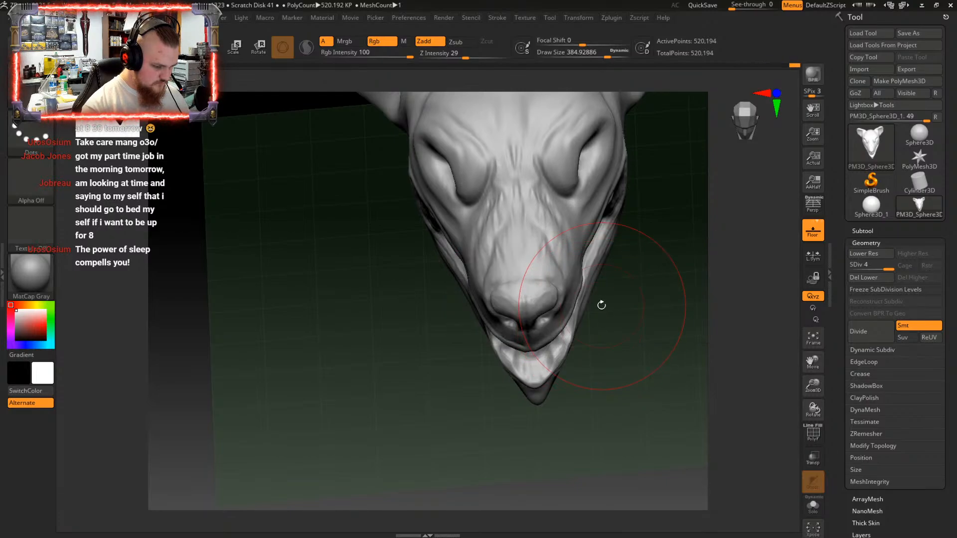
Examine the muzzle, cheeks and lower jaw from above, the front, below and both sides
mouse_move(603, 303)
right_down()
mouse_move(605, 241)
mouse_move(581, 354)
right_up()
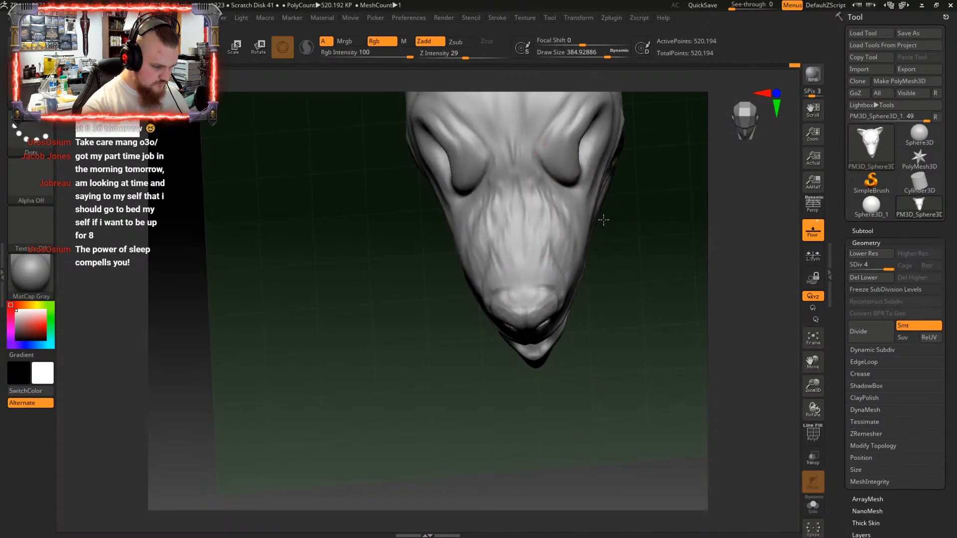
mouse_move(590, 220)
right_down()
mouse_move(608, 211)
mouse_move(612, 231)
mouse_move(596, 339)
mouse_move(515, 248)
right_up()
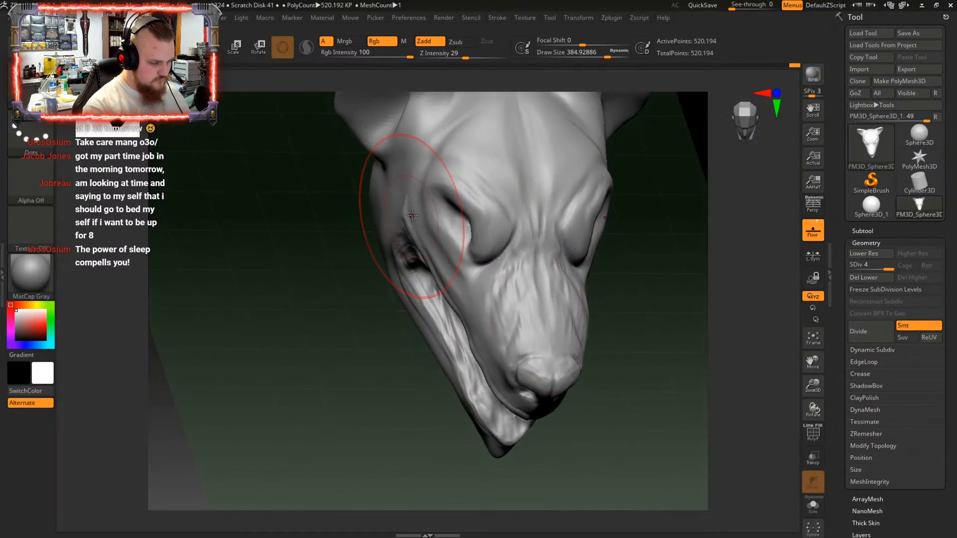
mouse_move(602, 275)
right_down()
mouse_move(647, 246)
mouse_move(658, 225)
mouse_move(645, 271)
mouse_move(652, 229)
mouse_move(603, 303)
mouse_move(557, 330)
mouse_move(558, 348)
mouse_move(562, 282)
right_up()
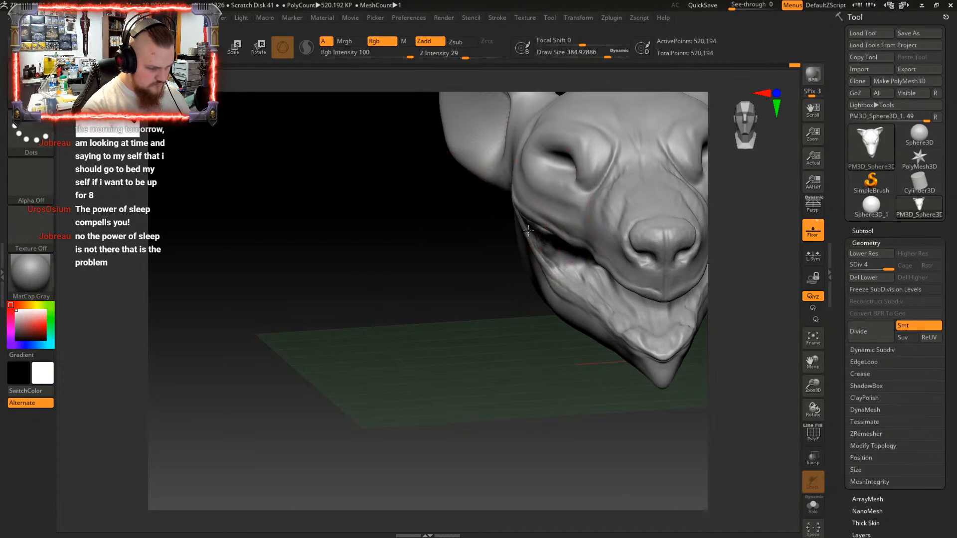
right_drag(566, 301, 592, 316)
right_click(592, 316)
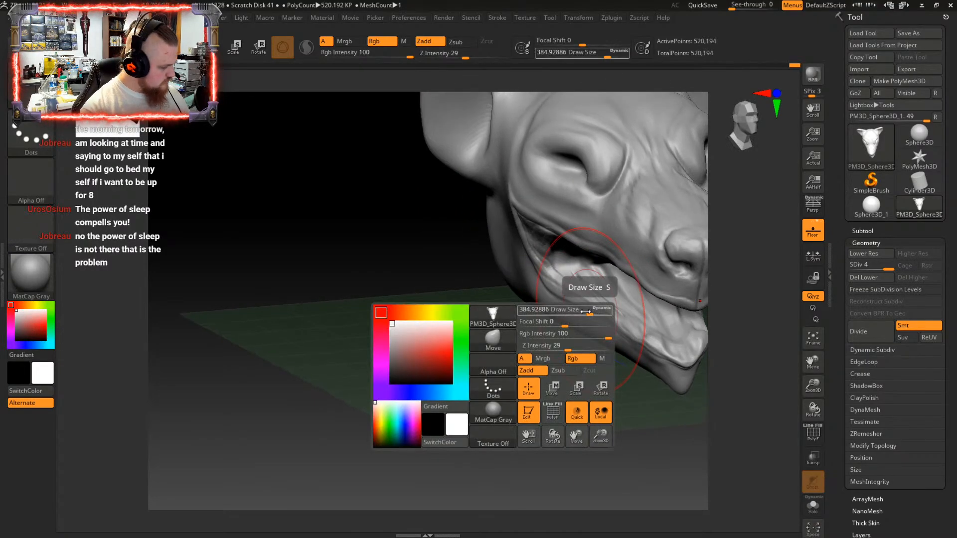
mouse_move(544, 279)
right_down()
mouse_move(577, 296)
mouse_move(523, 316)
mouse_move(603, 321)
mouse_move(528, 301)
mouse_move(558, 338)
mouse_move(551, 368)
mouse_move(616, 274)
mouse_move(591, 220)
mouse_move(625, 304)
mouse_move(604, 316)
mouse_move(622, 319)
mouse_move(566, 316)
mouse_move(618, 284)
mouse_move(579, 288)
mouse_move(606, 304)
mouse_move(620, 295)
mouse_move(581, 242)
right_up()
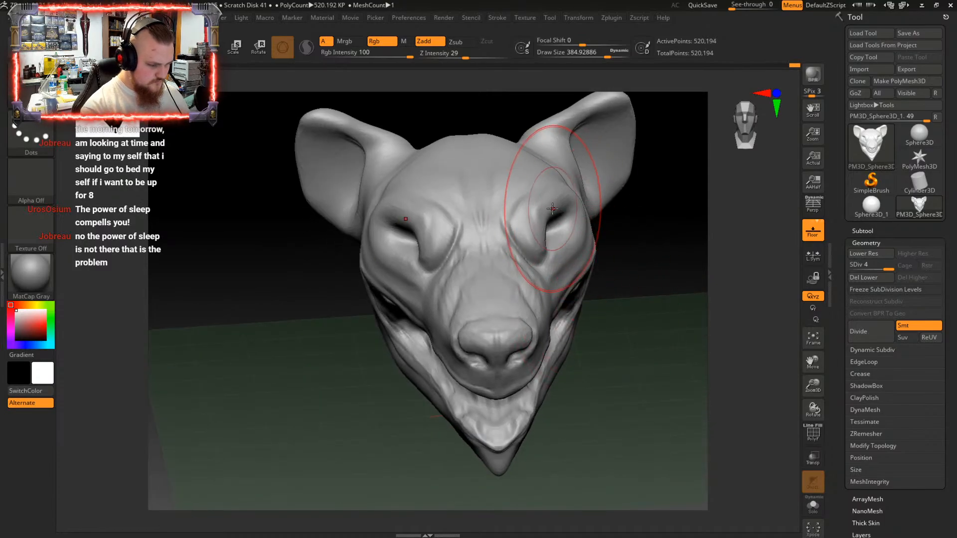
mouse_move(566, 203)
right_down()
mouse_move(574, 249)
mouse_move(594, 228)
mouse_move(502, 194)
mouse_move(499, 148)
mouse_move(539, 143)
mouse_move(571, 178)
mouse_move(586, 169)
right_up()
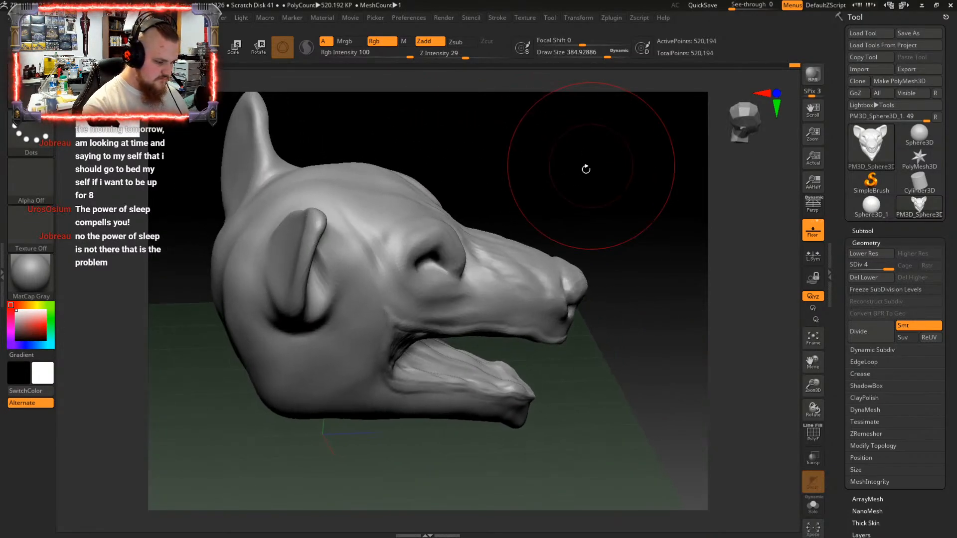
mouse_move(393, 277)
right_down()
mouse_move(442, 248)
mouse_move(426, 250)
mouse_move(448, 227)
mouse_move(521, 279)
mouse_move(571, 265)
mouse_move(568, 299)
mouse_move(557, 260)
right_up()
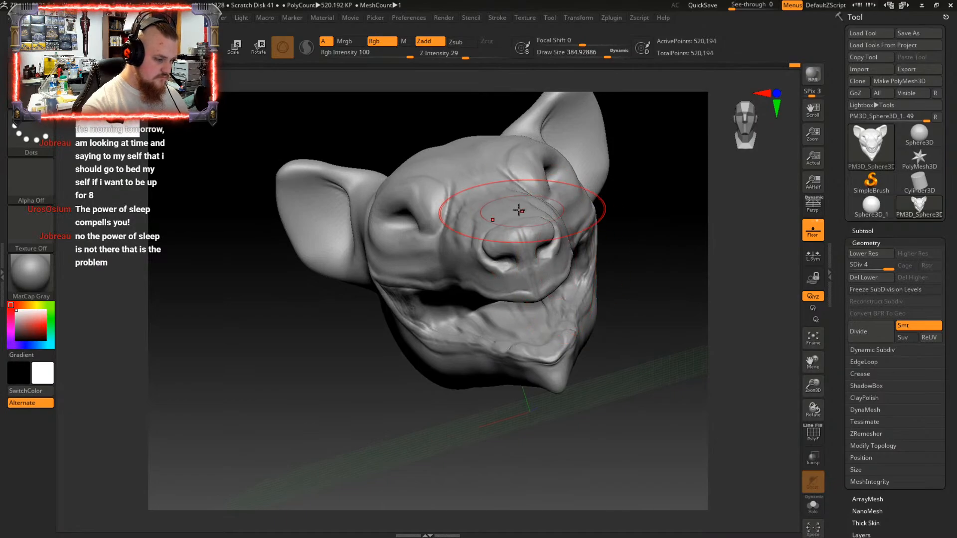
mouse_move(519, 211)
right_down()
mouse_move(440, 194)
mouse_move(519, 196)
mouse_move(523, 236)
mouse_move(509, 225)
right_up()
mouse_move(416, 171)
right_down()
mouse_move(549, 141)
mouse_move(528, 105)
mouse_move(518, 158)
mouse_move(577, 205)
mouse_move(494, 234)
mouse_move(524, 242)
mouse_move(543, 227)
mouse_move(653, 252)
mouse_move(575, 257)
mouse_move(611, 315)
right_up()
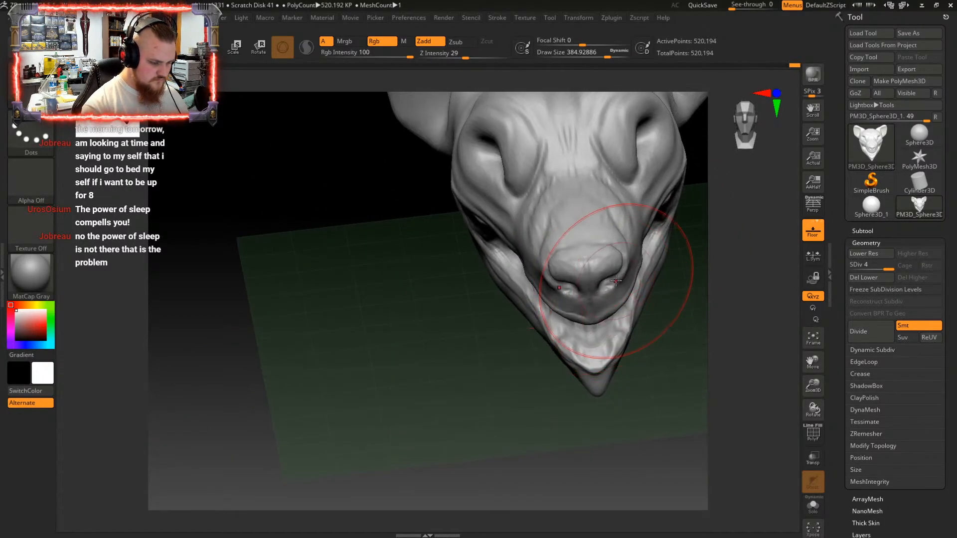
mouse_move(617, 280)
right_down()
mouse_move(619, 207)
mouse_move(586, 254)
mouse_move(619, 263)
mouse_move(623, 240)
mouse_move(605, 277)
mouse_move(524, 255)
mouse_move(529, 263)
right_up()
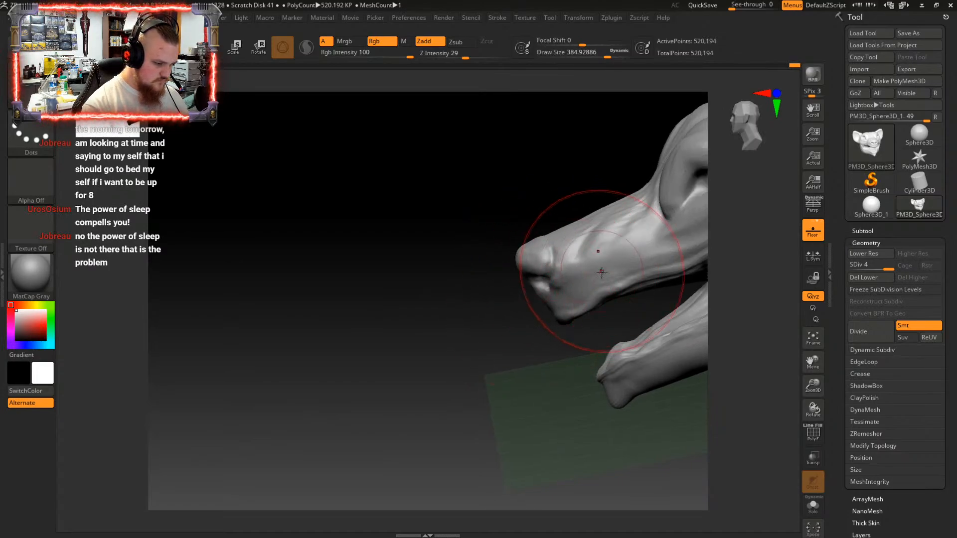
mouse_move(602, 273)
right_down()
mouse_move(613, 305)
mouse_move(525, 299)
mouse_move(587, 287)
mouse_move(588, 274)
right_up()
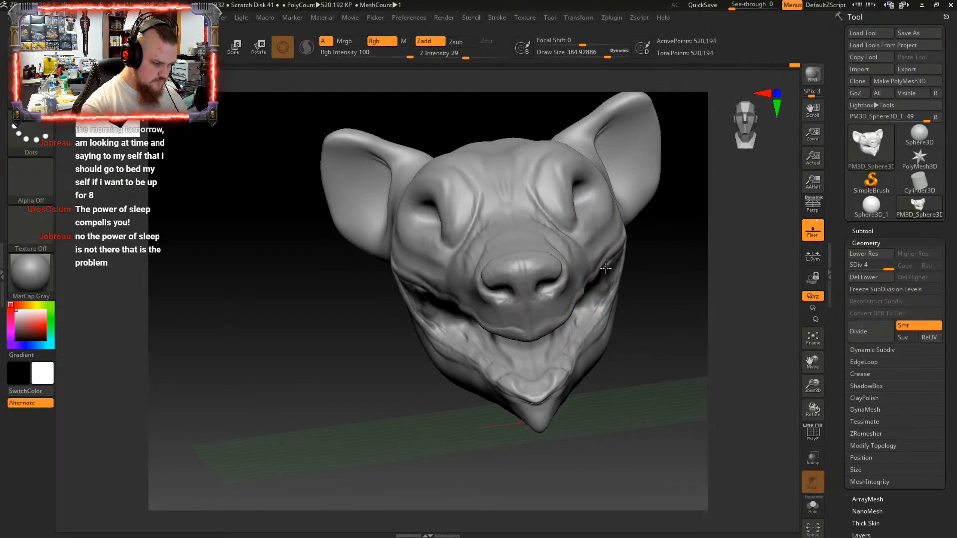
right_drag(606, 269, 598, 324)
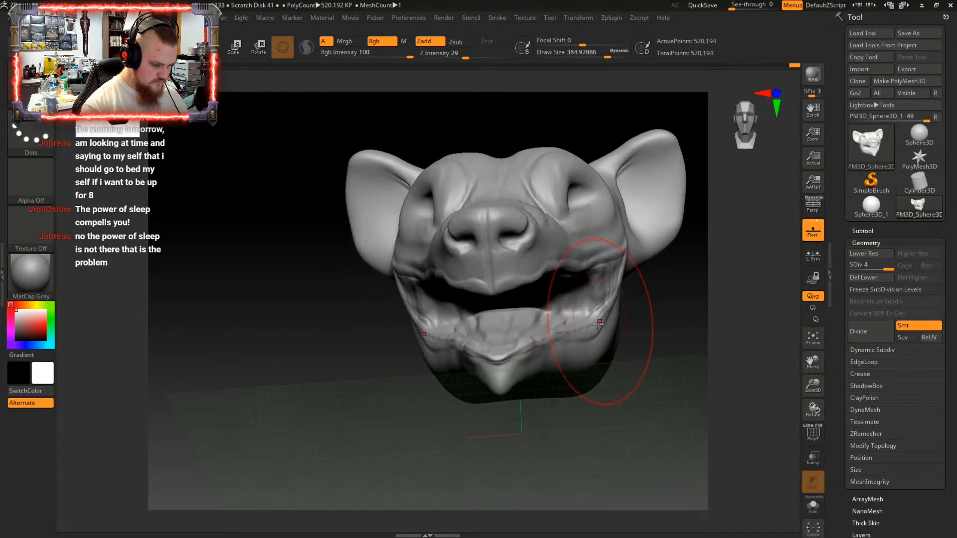
mouse_move(550, 351)
right_down()
mouse_move(582, 348)
mouse_move(578, 382)
mouse_move(583, 330)
mouse_move(566, 349)
mouse_move(588, 349)
mouse_move(444, 348)
mouse_move(449, 374)
mouse_move(501, 393)
mouse_move(502, 381)
right_up()
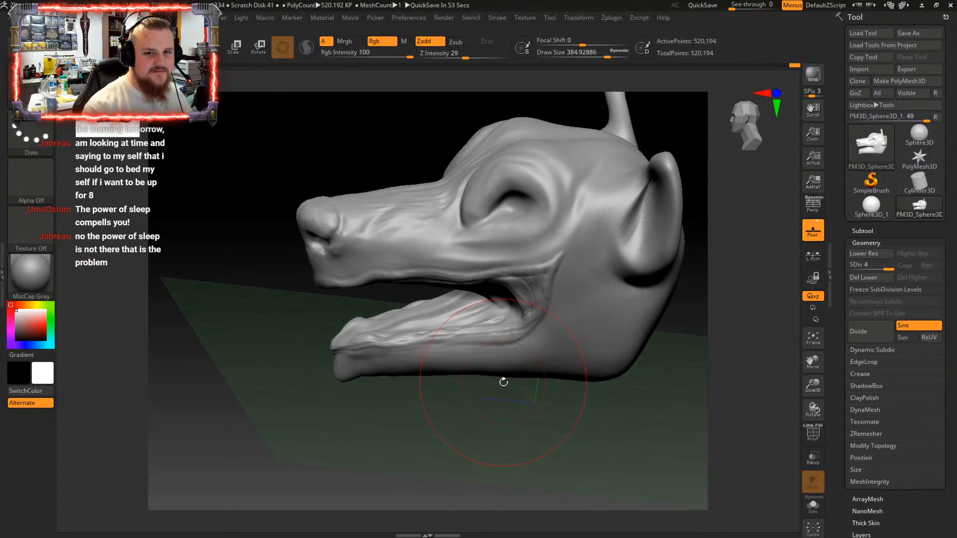
Subtly reshape the area between the eye and the ear with the Move brush, checking the head from both sides
mouse_move(504, 382)
mouse_down()
mouse_move(641, 214)
mouse_move(560, 208)
mouse_move(611, 302)
mouse_move(609, 210)
mouse_move(492, 274)
mouse_move(608, 277)
mouse_move(578, 281)
mouse_move(605, 285)
mouse_up()
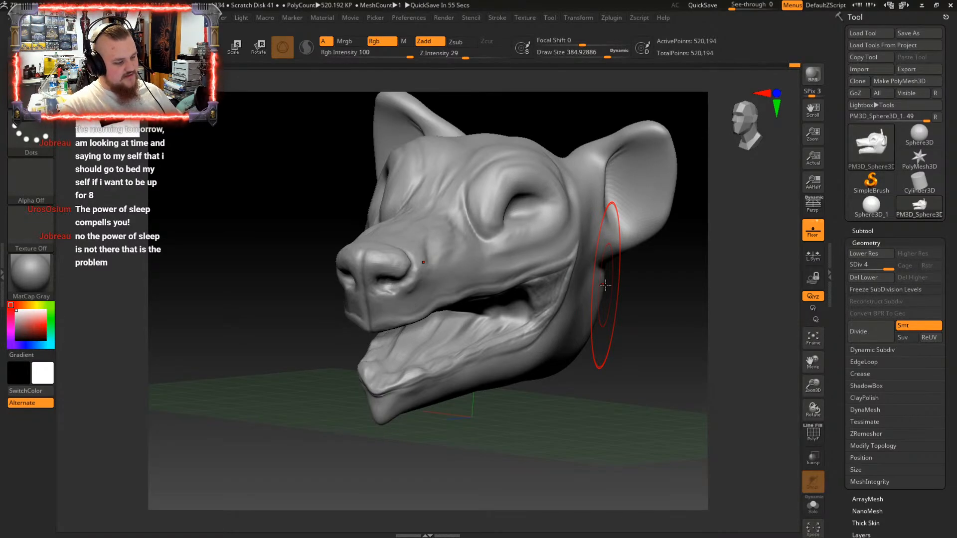
mouse_move(641, 385)
mouse_down()
mouse_move(663, 364)
mouse_move(625, 410)
mouse_move(660, 352)
mouse_up()
drag(566, 198, 581, 214)
drag(626, 292, 698, 239)
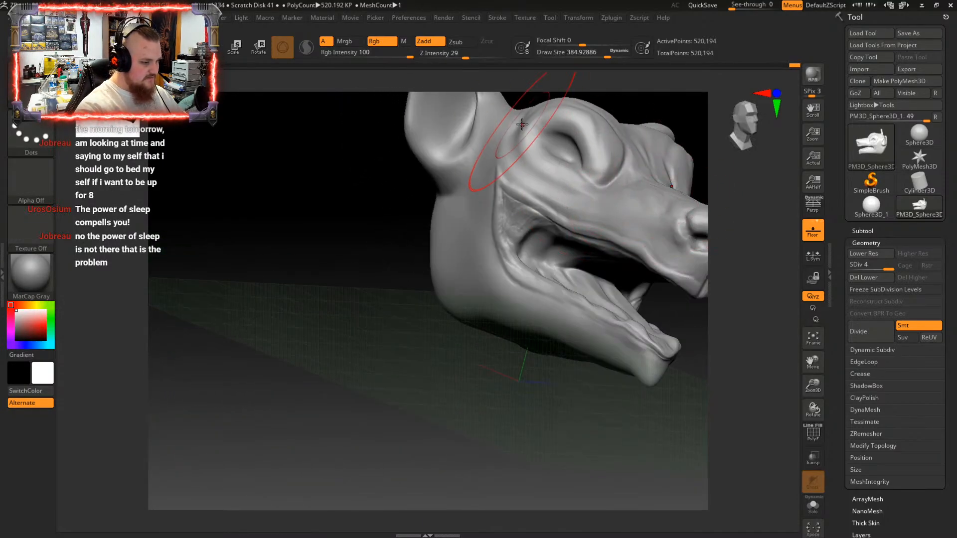
mouse_move(504, 130)
right_down()
mouse_move(534, 184)
mouse_move(521, 246)
mouse_move(567, 163)
mouse_move(592, 170)
mouse_move(555, 277)
mouse_move(461, 223)
mouse_move(483, 208)
mouse_move(559, 208)
mouse_move(594, 242)
mouse_move(598, 196)
mouse_move(576, 231)
mouse_move(553, 234)
mouse_move(591, 232)
right_up()
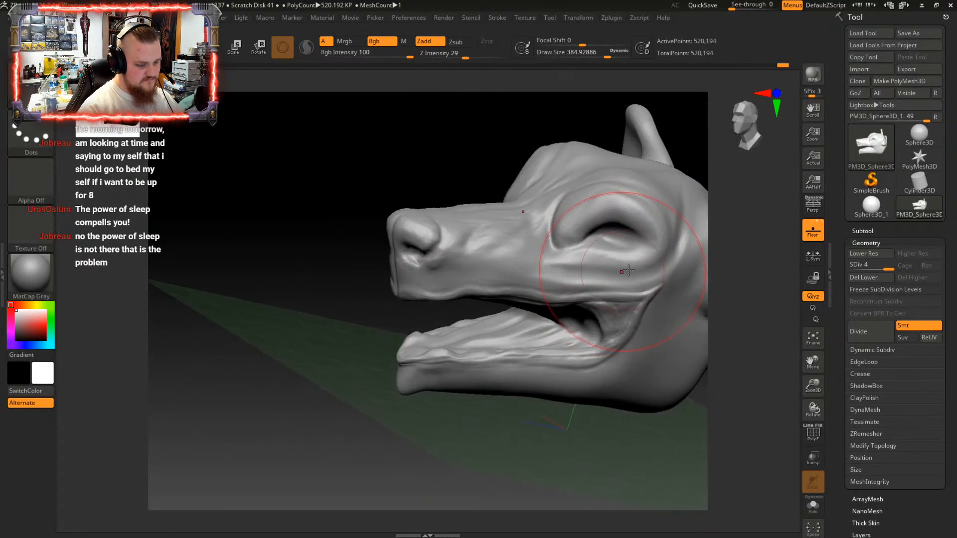
mouse_move(639, 272)
right_down()
mouse_move(634, 265)
mouse_move(622, 298)
mouse_move(566, 278)
mouse_move(615, 279)
mouse_move(523, 324)
mouse_move(503, 428)
right_up()
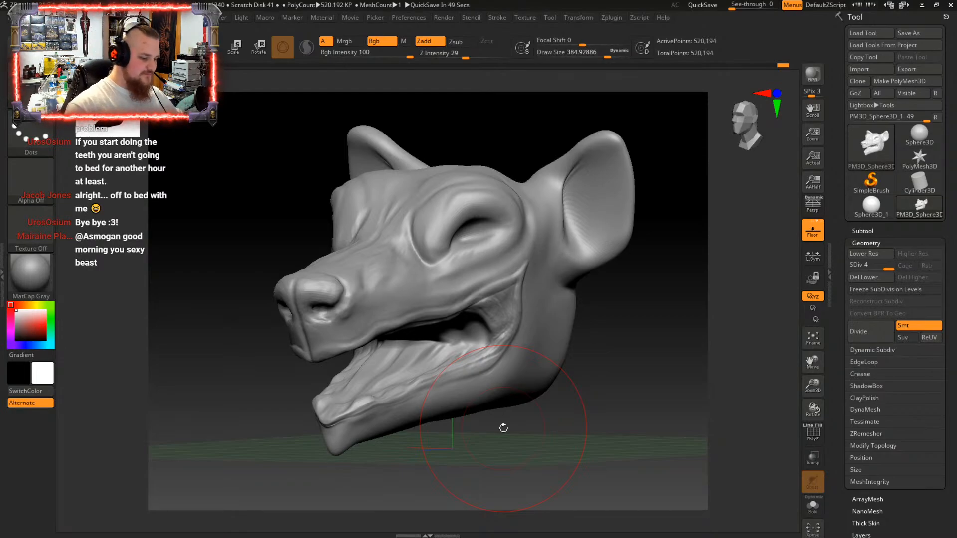
mouse_move(503, 428)
mouse_down()
mouse_move(598, 369)
mouse_move(559, 340)
mouse_move(569, 315)
mouse_up()
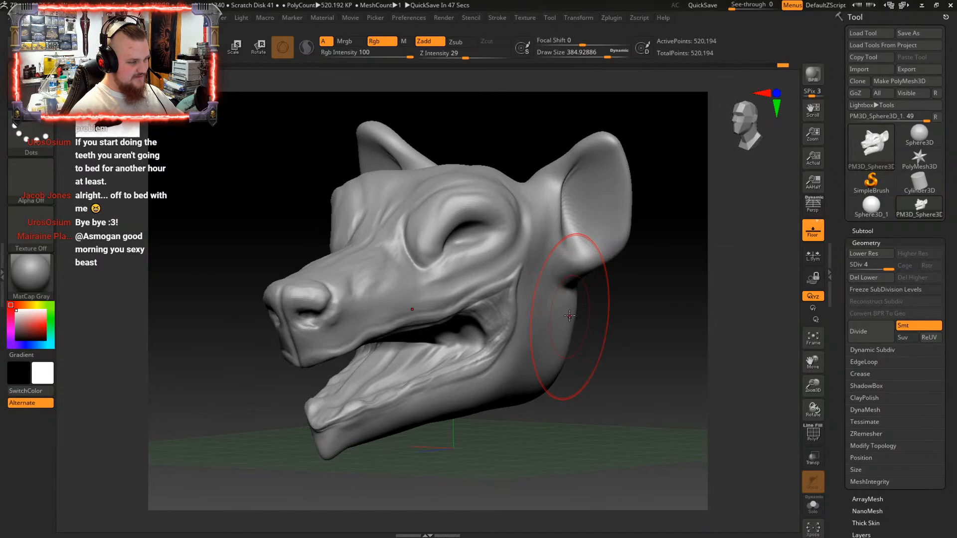
Save the current head sculpt as a project file
click(202, 17)
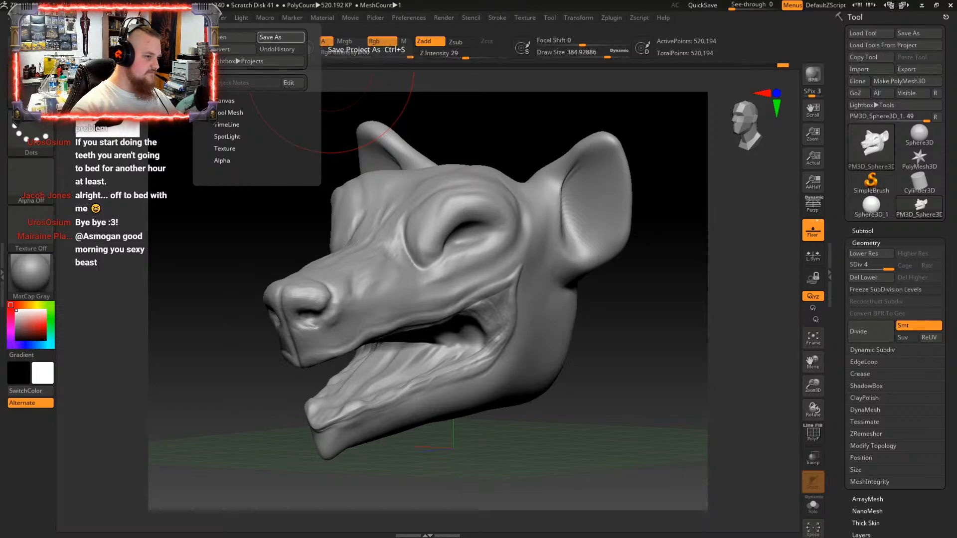
click(280, 38)
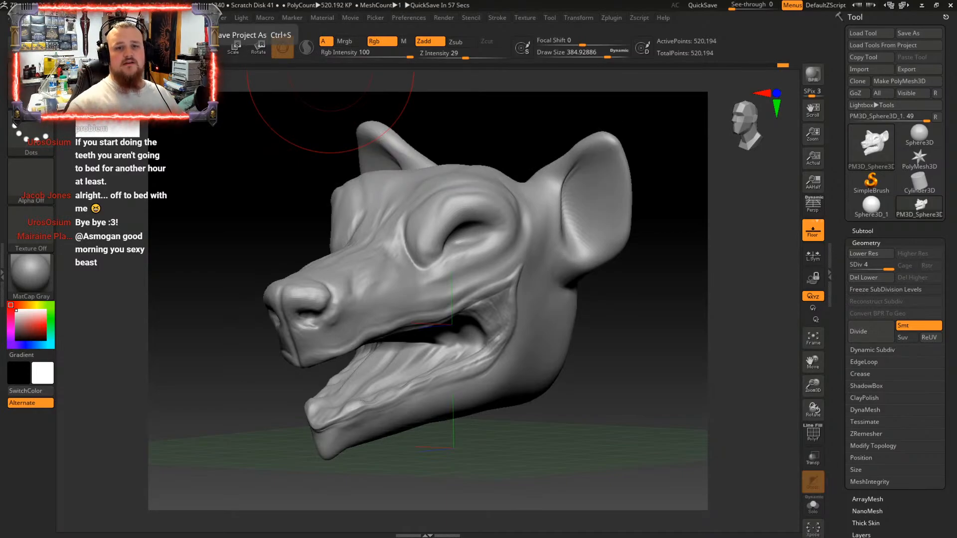